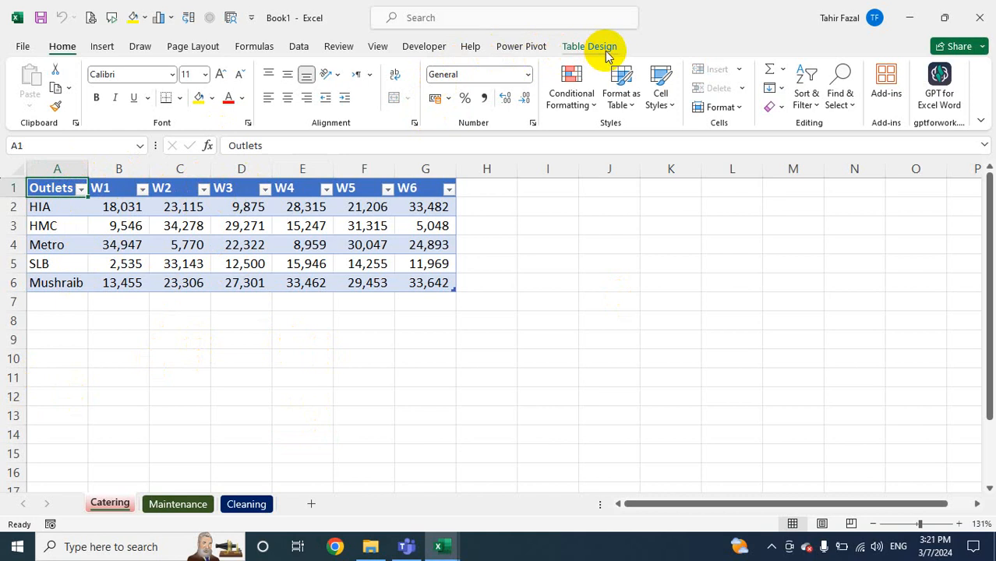
Check the table names assigned to the tables on the Catering and Maintenance sheets
{"action": "left_click", "coordinate": [603, 48]}
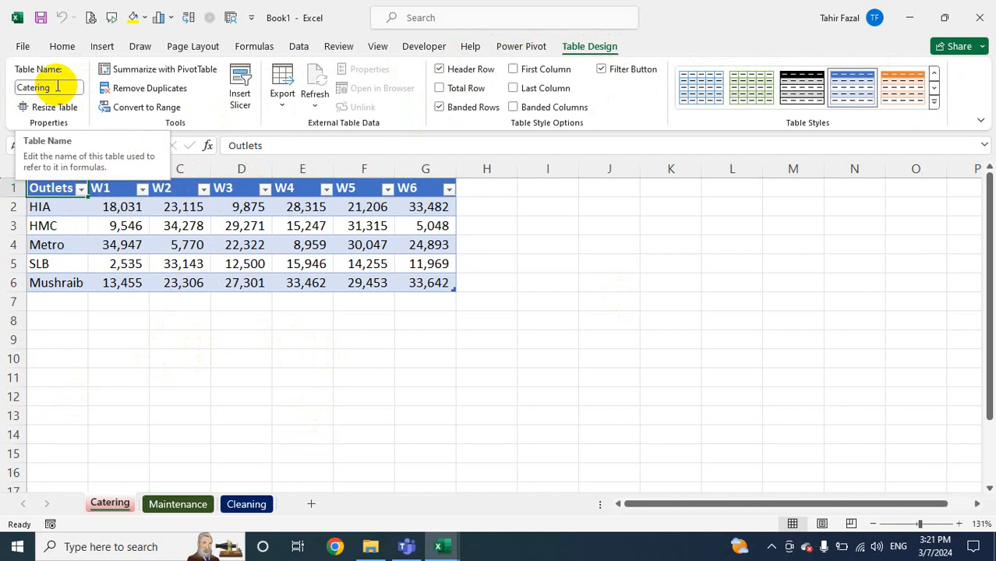
{"action": "left_click", "coordinate": [200, 503]}
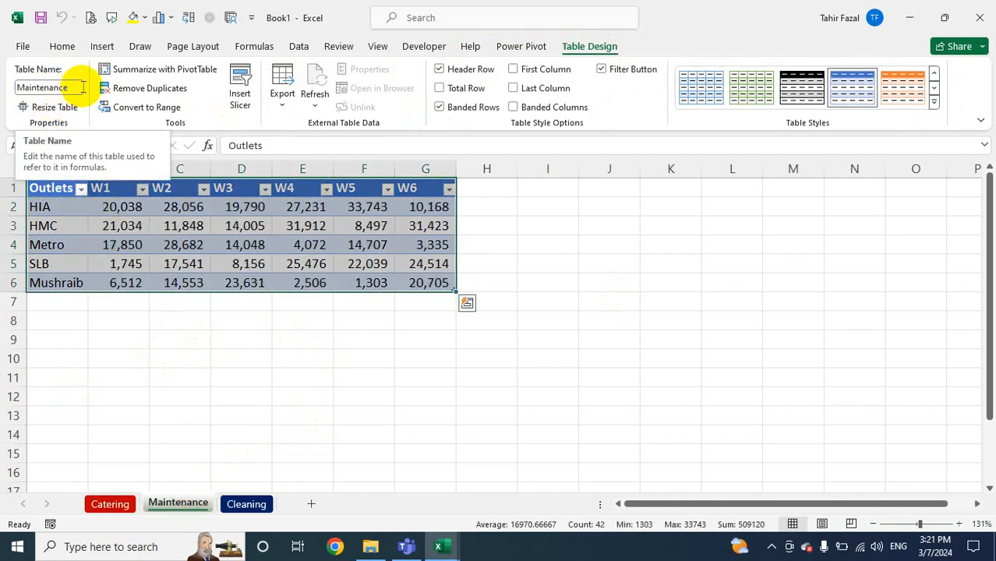
{"action": "left_click", "coordinate": [110, 504]}
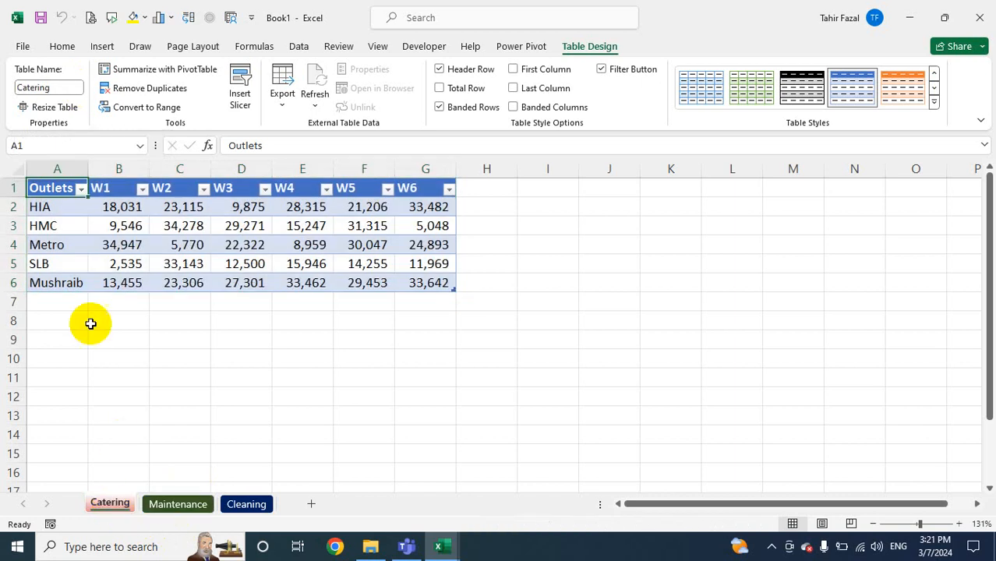
{"action": "left_click", "coordinate": [67, 88]}
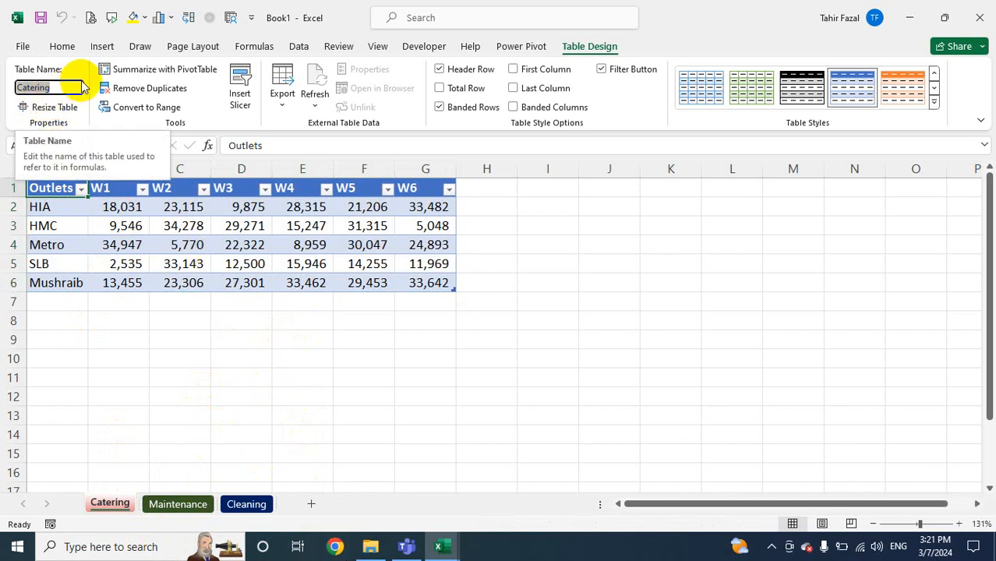
{"action": "left_click", "coordinate": [198, 505]}
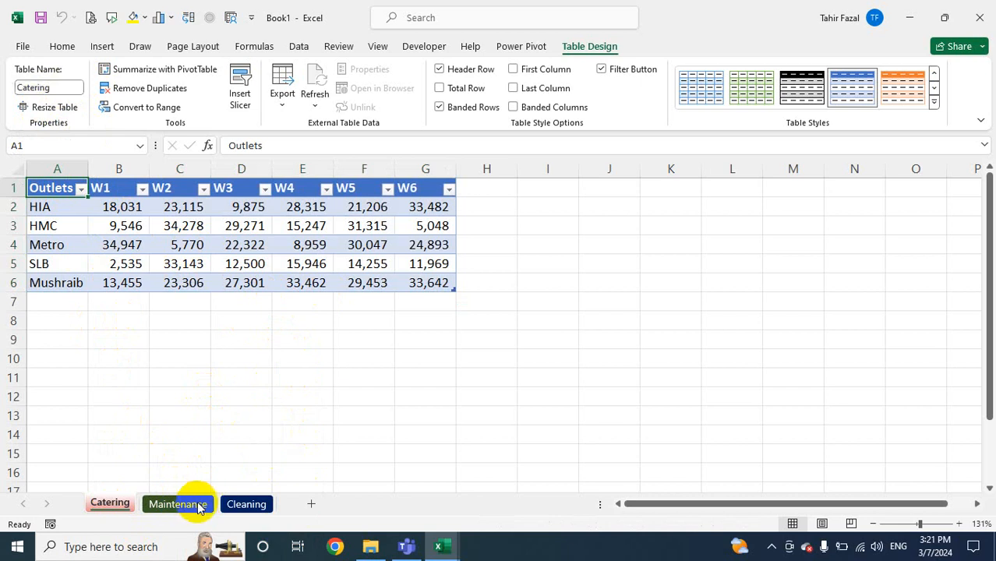
{"action": "left_click", "coordinate": [199, 504]}
Delete the Total row, row 7, from the Cleaning sheet
{"action": "left_click", "coordinate": [245, 503]}
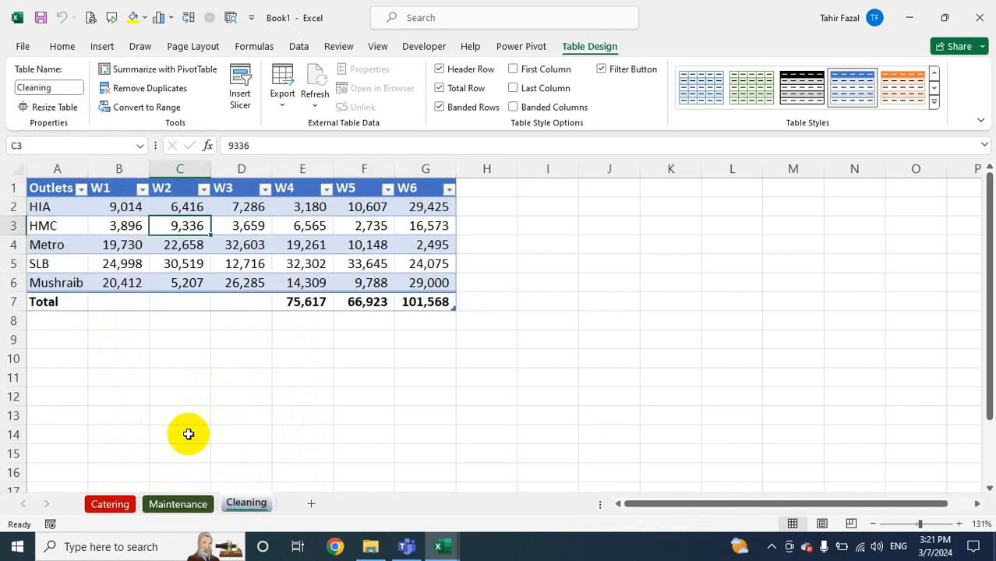
{"action": "left_click", "coordinate": [12, 302]}
{"action": "right_click", "coordinate": [14, 304]}
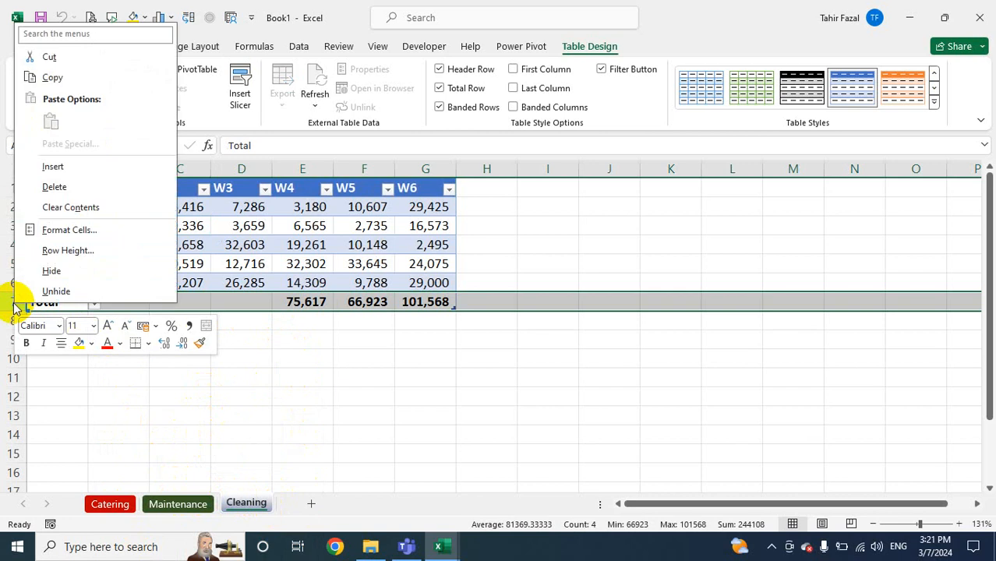
{"action": "left_click", "coordinate": [54, 187]}
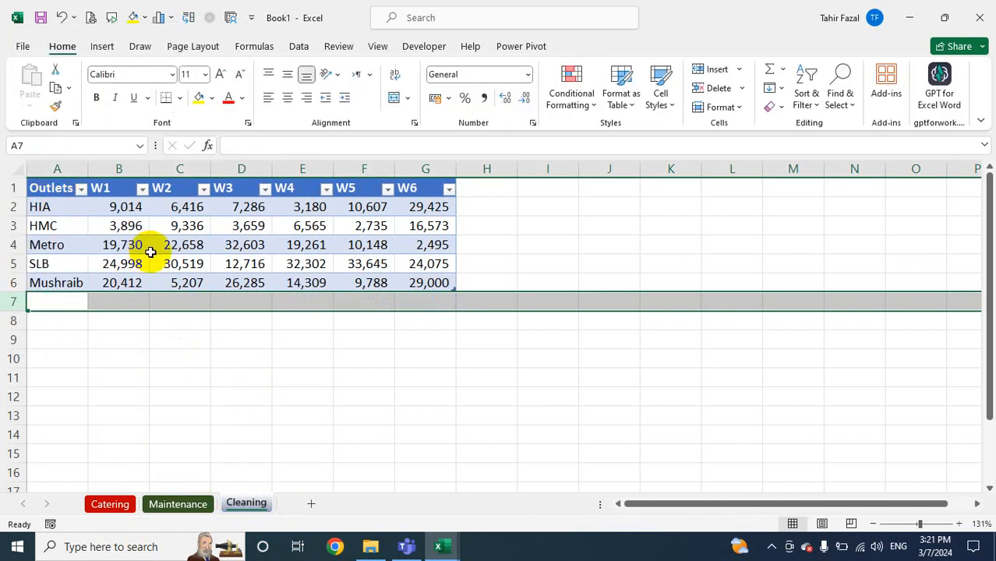
{"action": "left_click", "coordinate": [67, 188]}
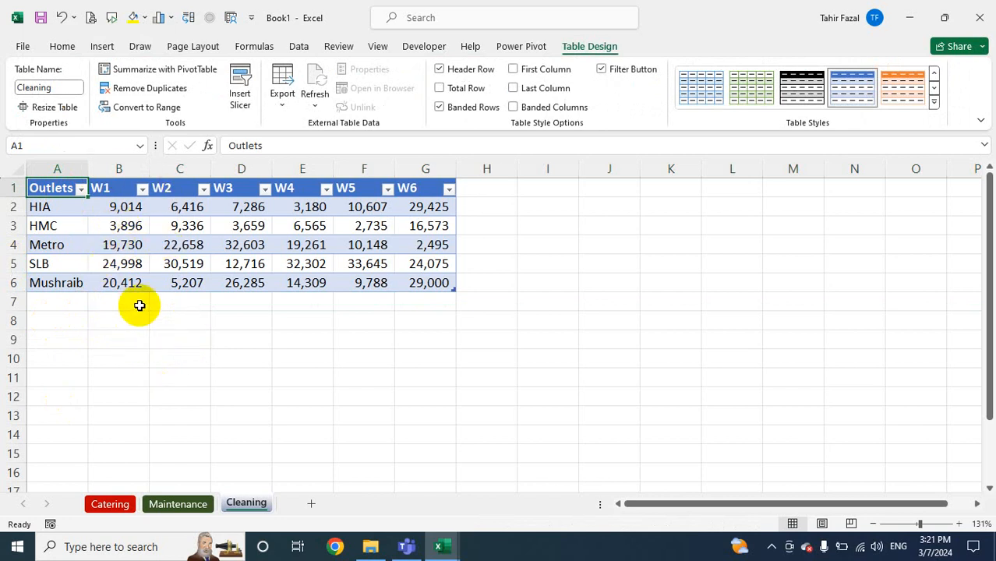
Add a new outlet named Vendom Mall in cell A7, directly below Mushraib in the Cleaning table
{"action": "left_click", "coordinate": [83, 301]}
{"action": "key", "text": "shift+space"}
{"action": "type", "text": "V"}
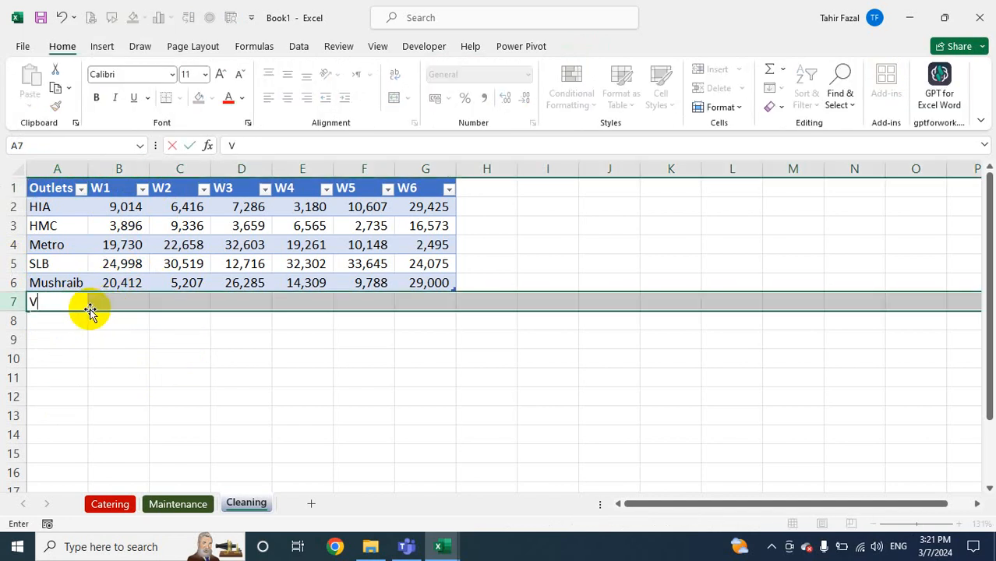
{"action": "type", "text": "endom Mall"}
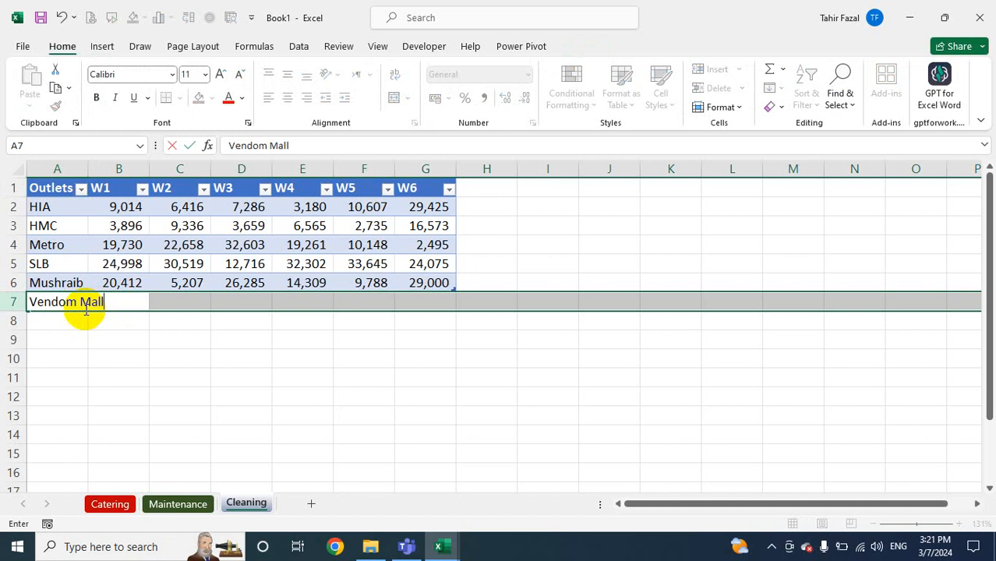
{"action": "key", "text": "Tab"}
{"action": "key", "text": "Up"}
{"action": "key", "text": "Down"}
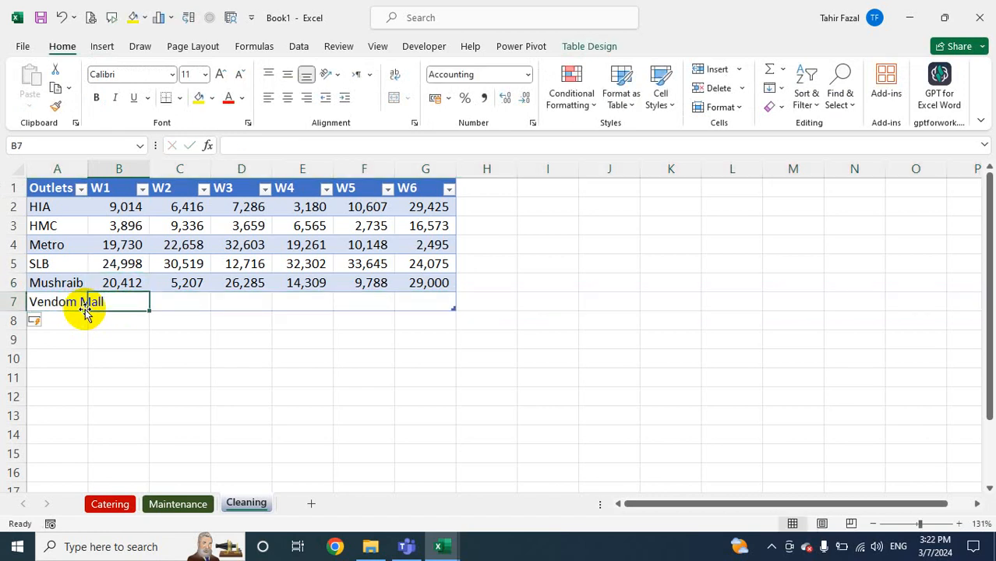
Enter Vendom Mall's values for W1 to W3 as 14500, 13500 and 14500
{"action": "type", "text": "1450"}
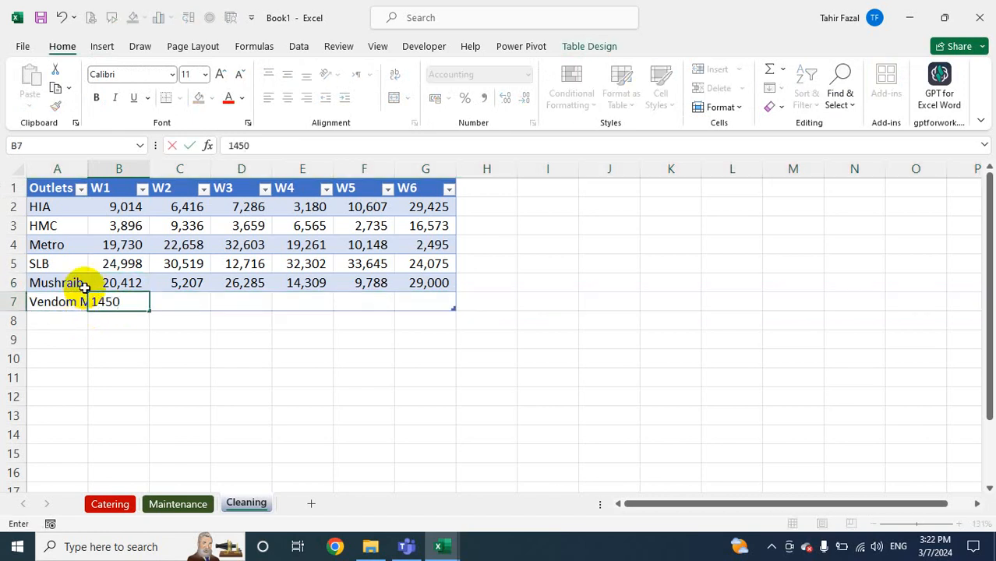
{"action": "type", "text": "0"}
{"action": "key", "text": "Return"}
{"action": "key", "text": "Up"}
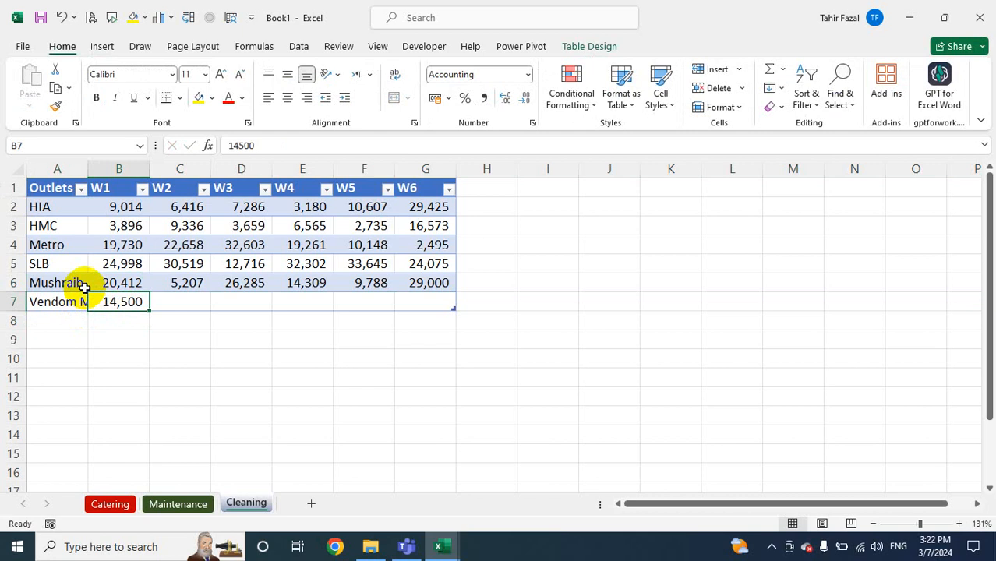
{"action": "key", "text": "Right"}
{"action": "type", "text": "13500"}
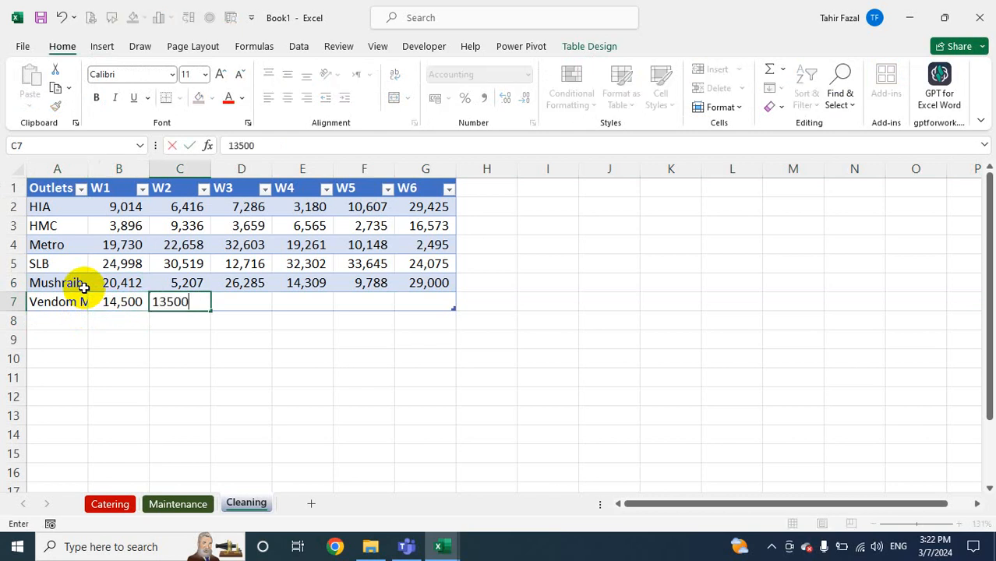
{"action": "key", "text": "Right"}
{"action": "type", "text": "14500"}
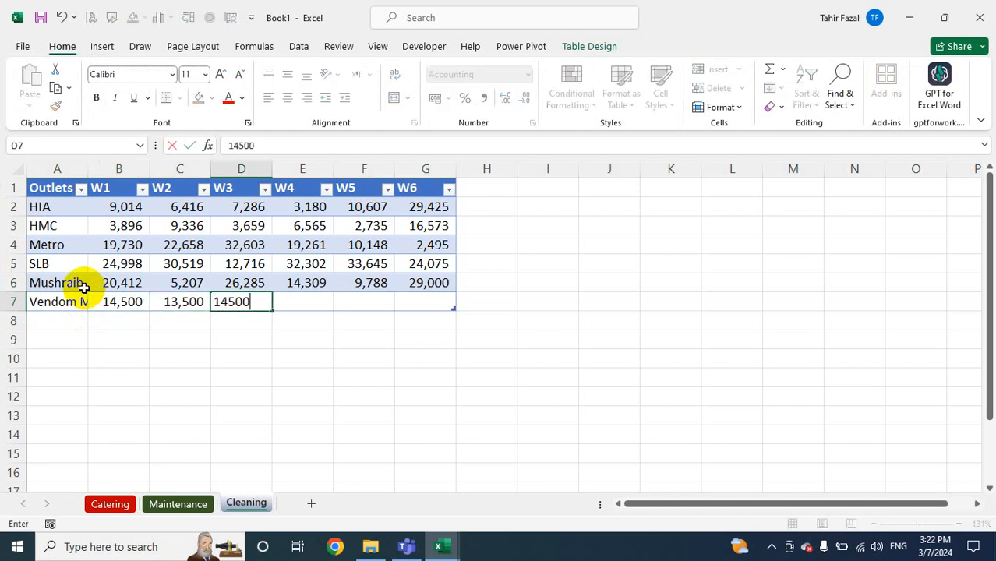
Enter Vendom Mall's values for W4 to W6 as 20500, 18500 and 20500
{"action": "key", "text": "Right"}
{"action": "type", "text": "20500"}
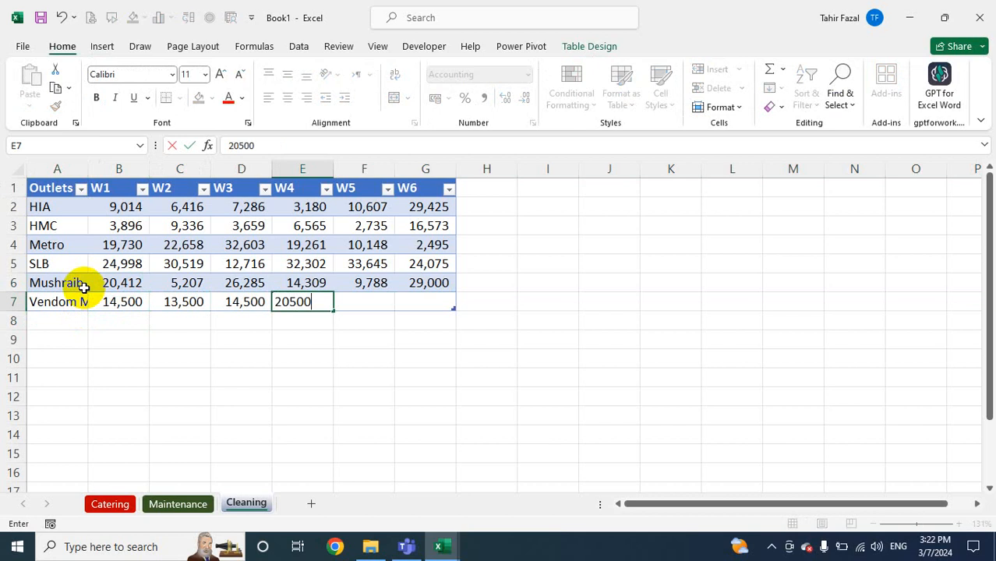
{"action": "key", "text": "Right"}
{"action": "type", "text": "18500"}
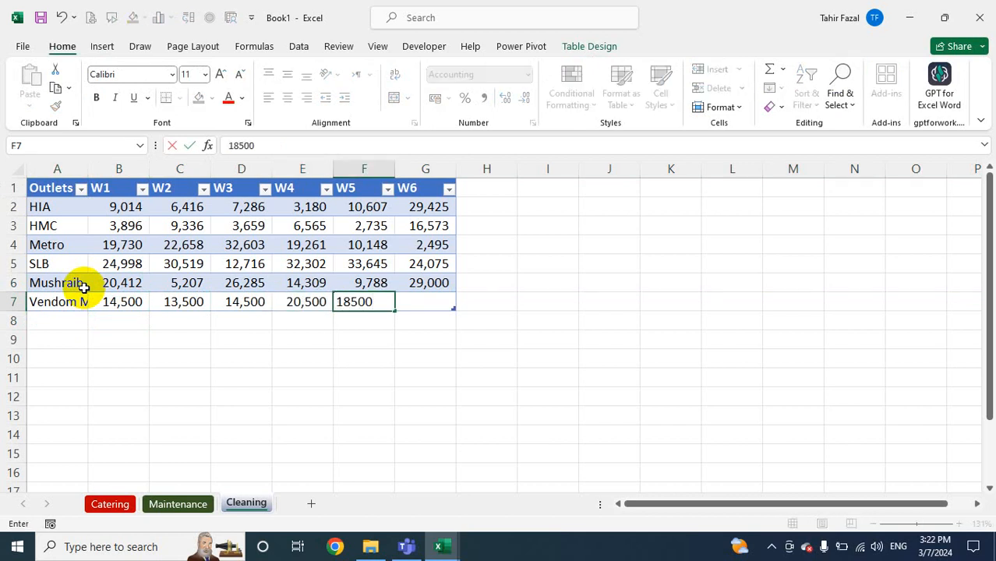
{"action": "key", "text": "Right"}
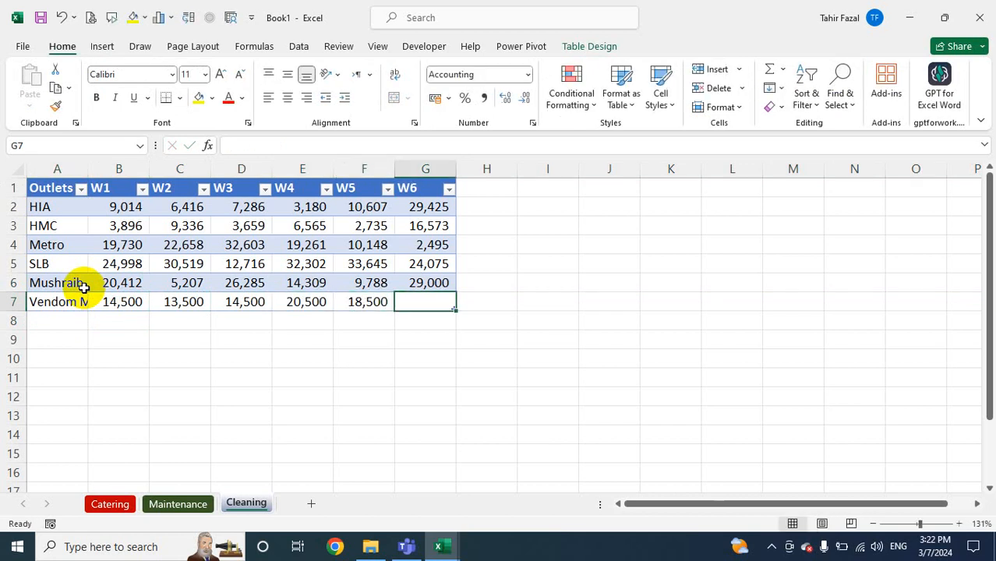
{"action": "type", "text": "20500"}
{"action": "key", "text": "Return"}
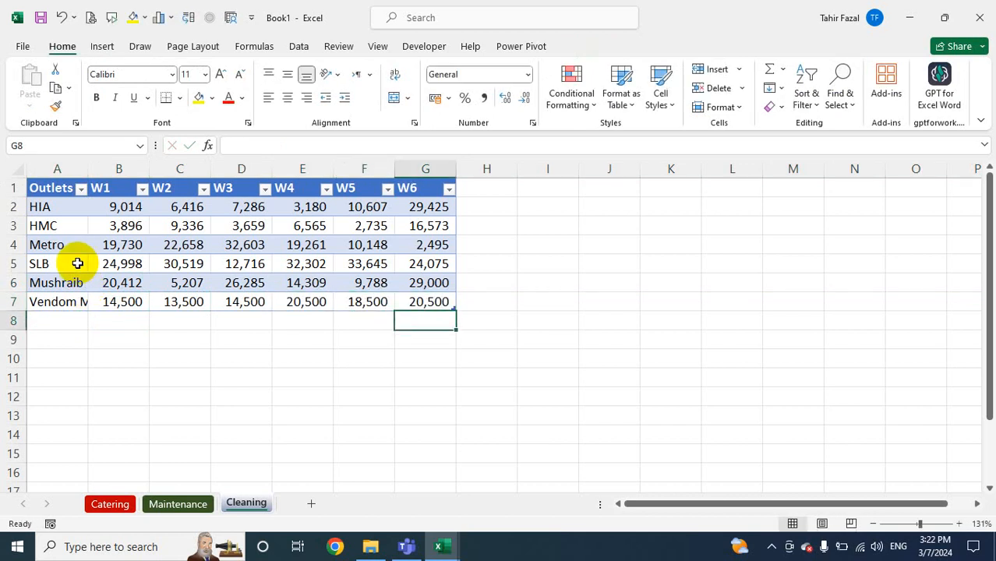
{"action": "left_click", "coordinate": [68, 188]}
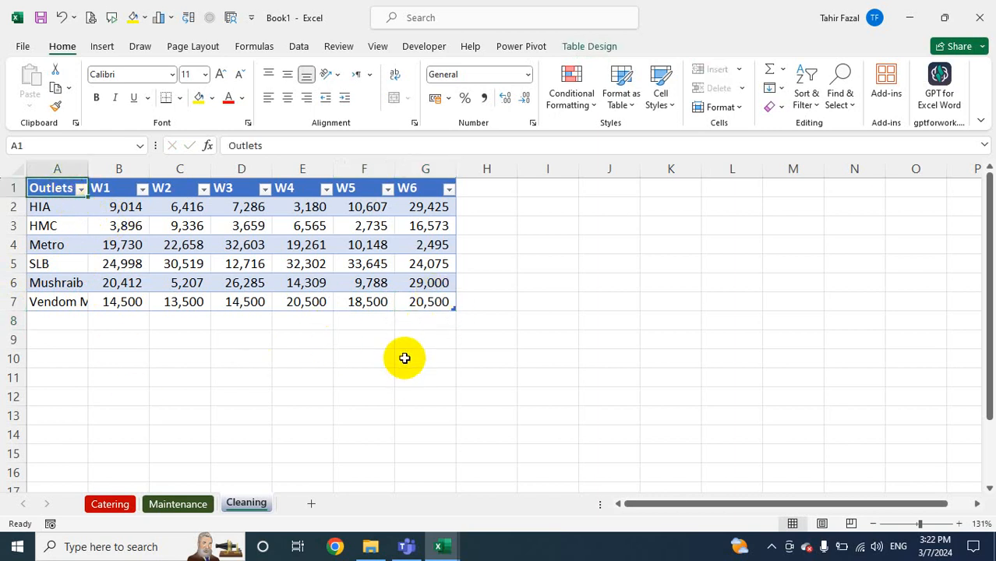
Return to the Catering sheet and create a blank query in the Power Query Editor
{"action": "left_click", "coordinate": [110, 505]}
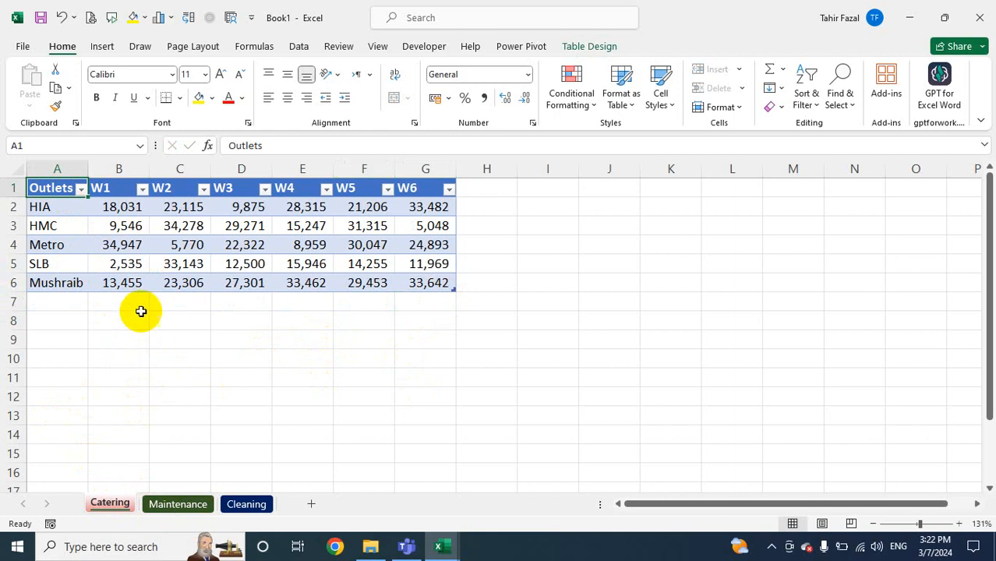
{"action": "left_click", "coordinate": [301, 48]}
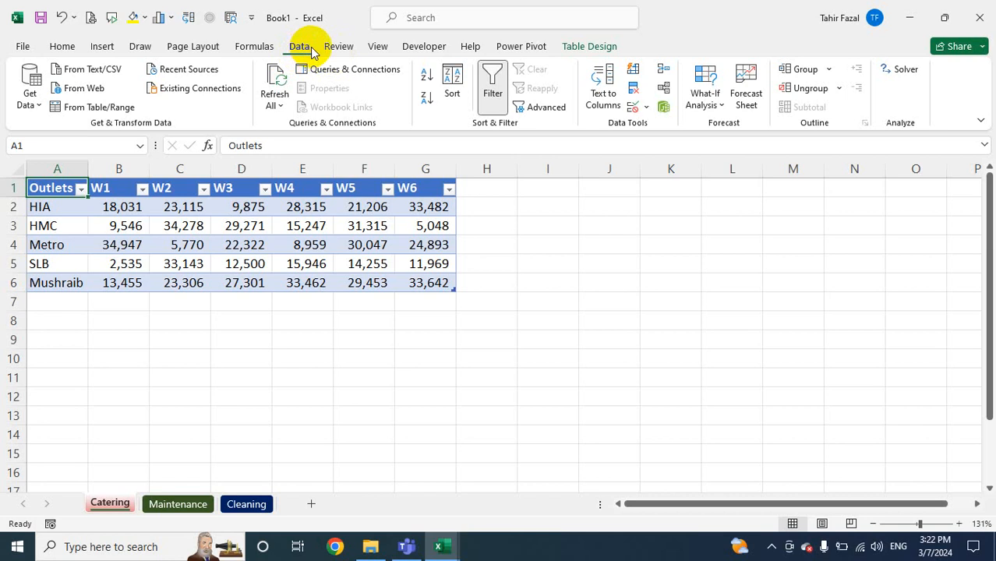
{"action": "left_click", "coordinate": [41, 107]}
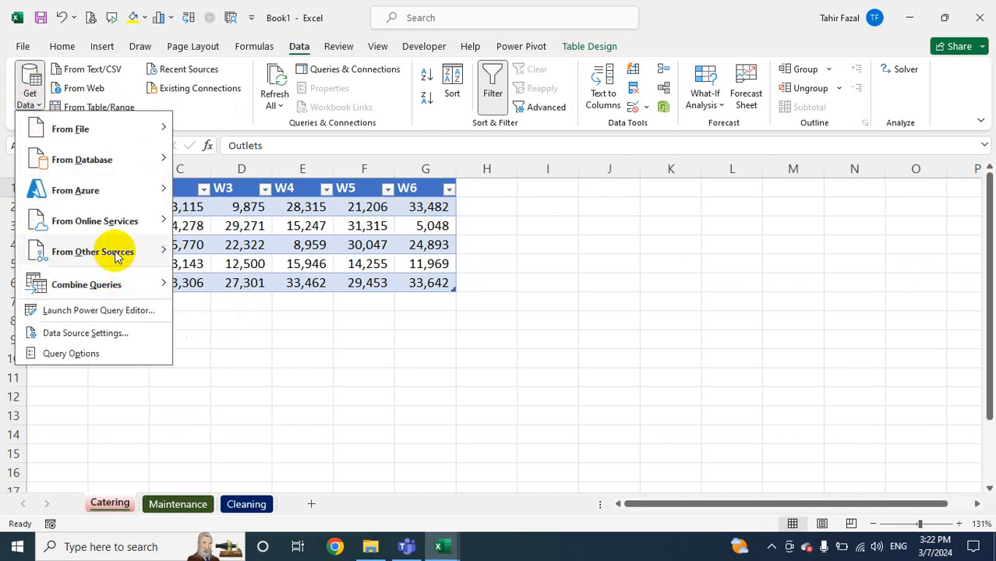
{"action": "mouse_move", "coordinate": [116, 257]}
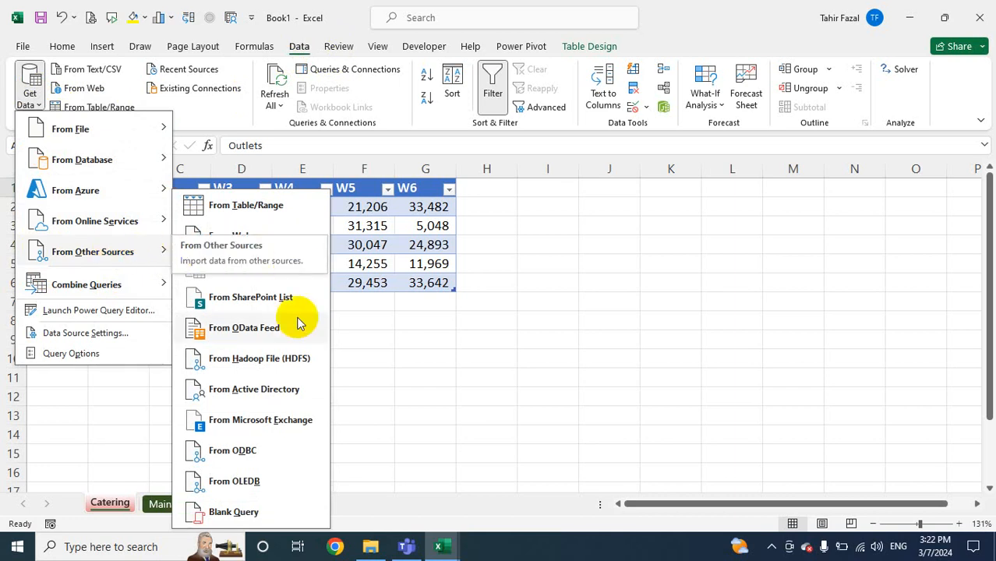
{"action": "left_click", "coordinate": [235, 511]}
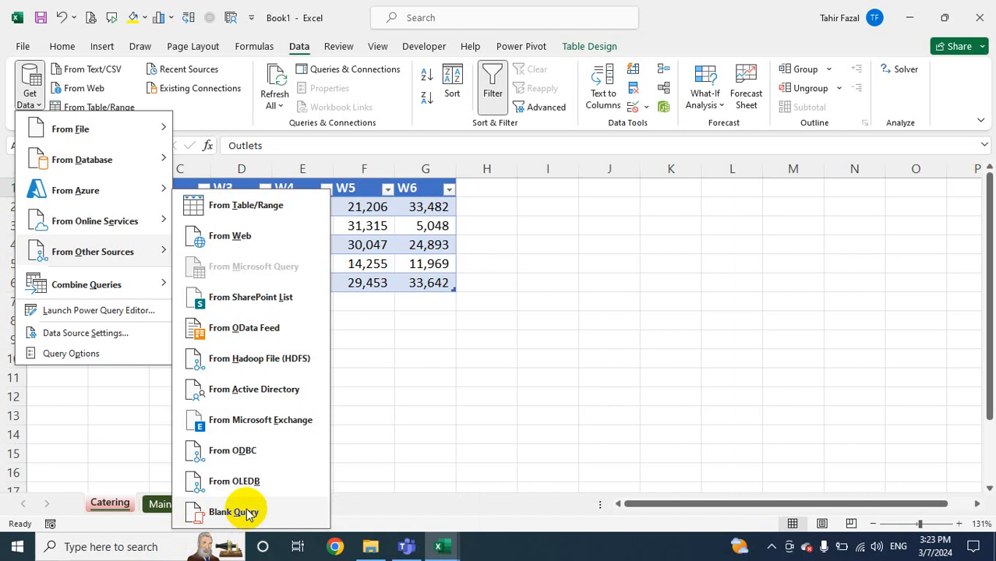
{"action": "left_click", "coordinate": [234, 512]}
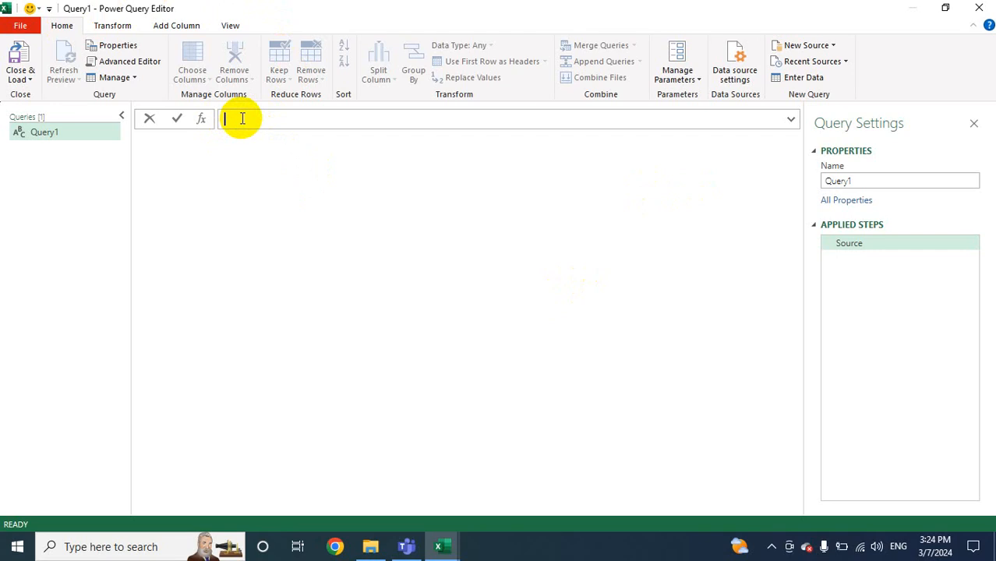
Set the query's source formula to =Excel.CurrentWorkbook() to list the workbook's tables
{"action": "type", "text": "="}
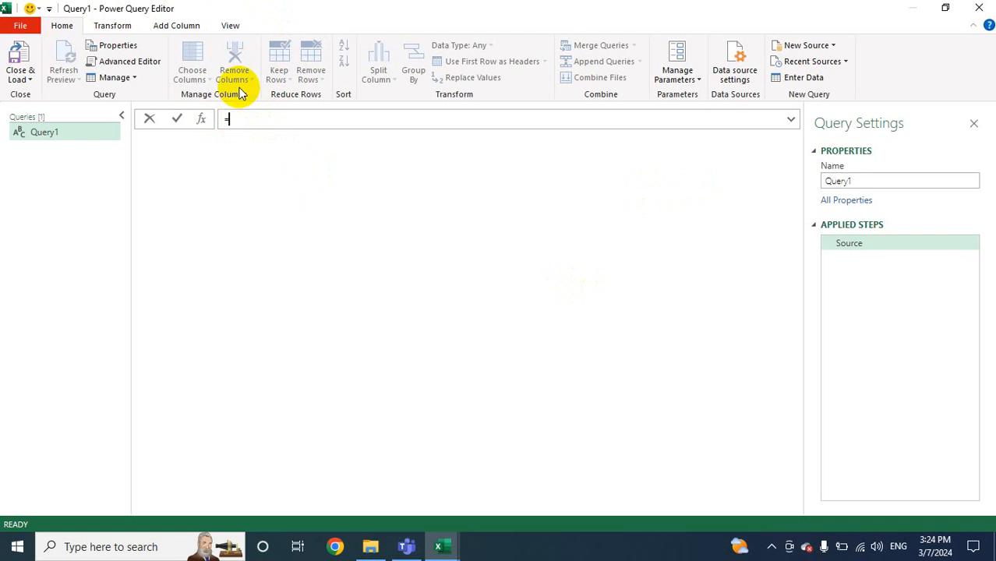
{"action": "type", "text": "Exce"}
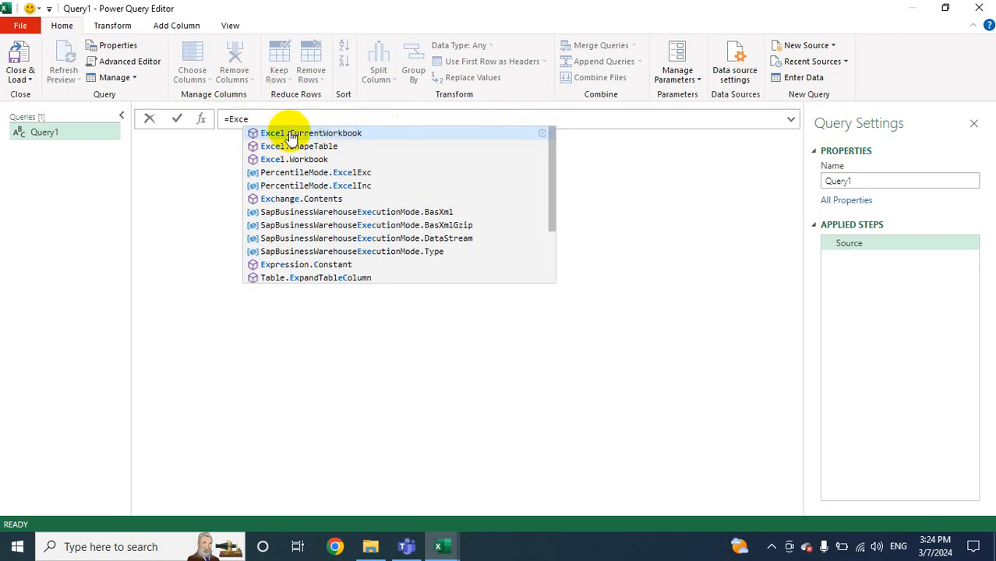
{"action": "left_click", "coordinate": [362, 134]}
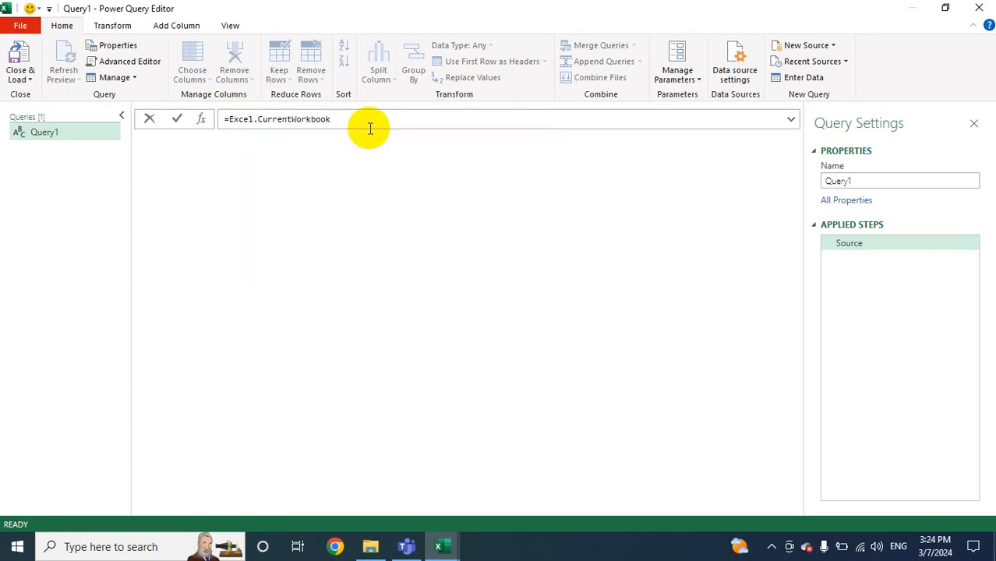
{"action": "type", "text": "()"}
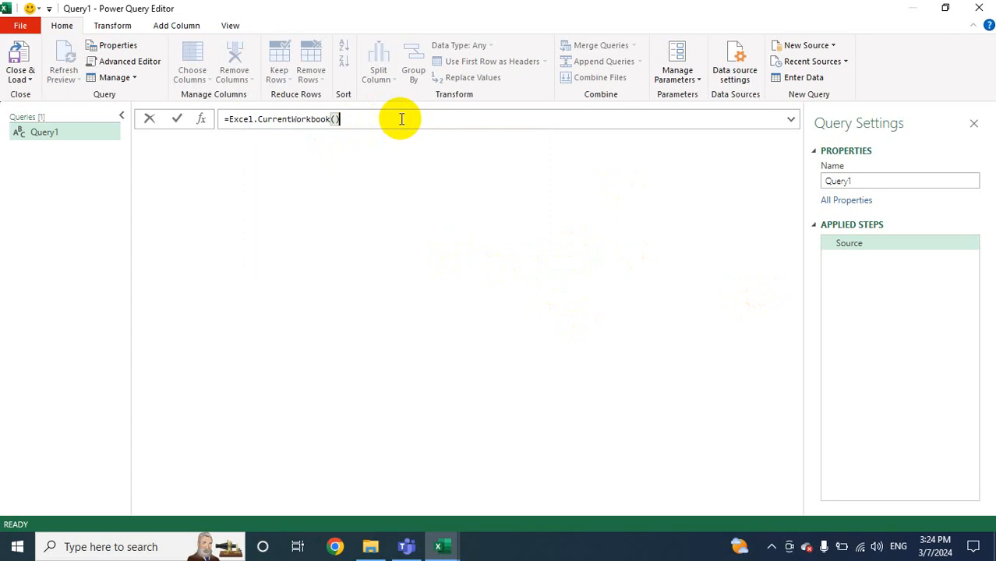
{"action": "key", "text": "Return"}
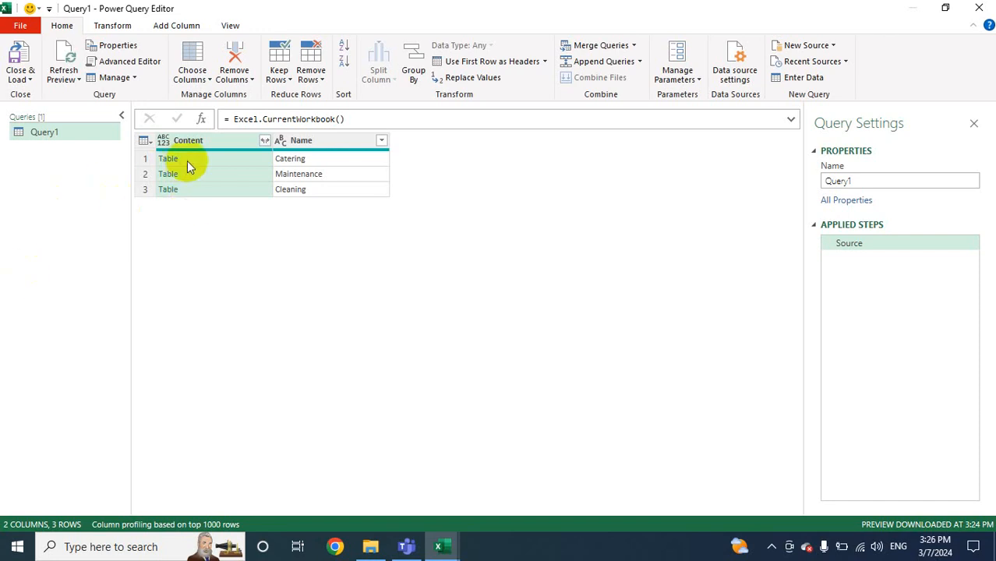
Preview the contents of the Catering and Maintenance tables, enlarging the preview area to show all rows
{"action": "left_click", "coordinate": [253, 157]}
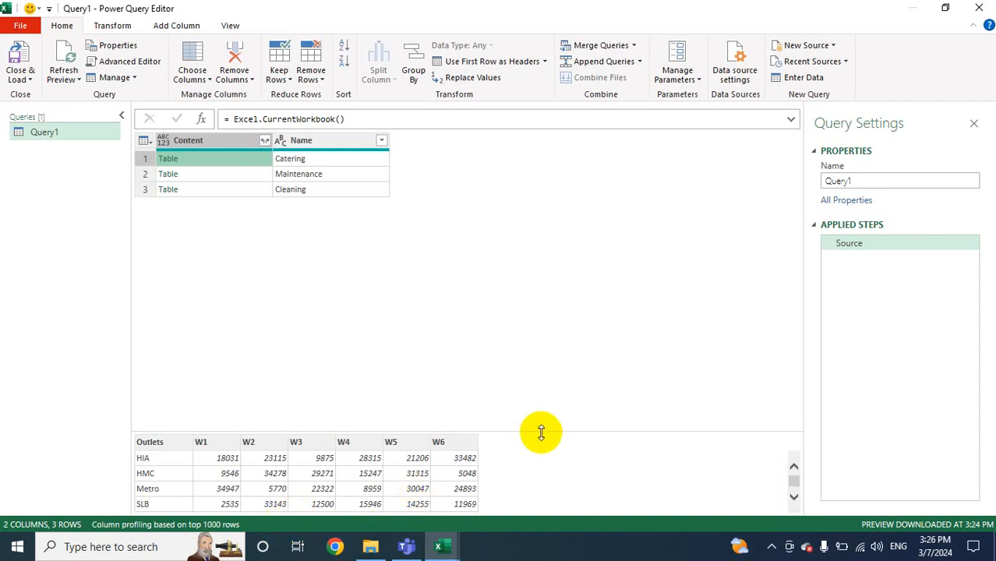
{"action": "left_click_drag", "start_coordinate": [540, 432], "coordinate": [562, 342]}
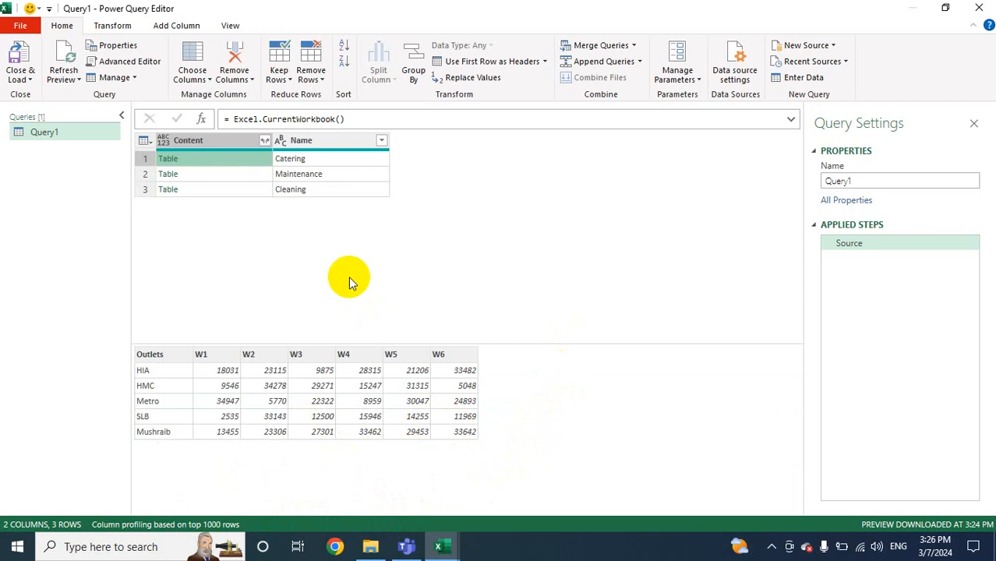
{"action": "left_click", "coordinate": [259, 174]}
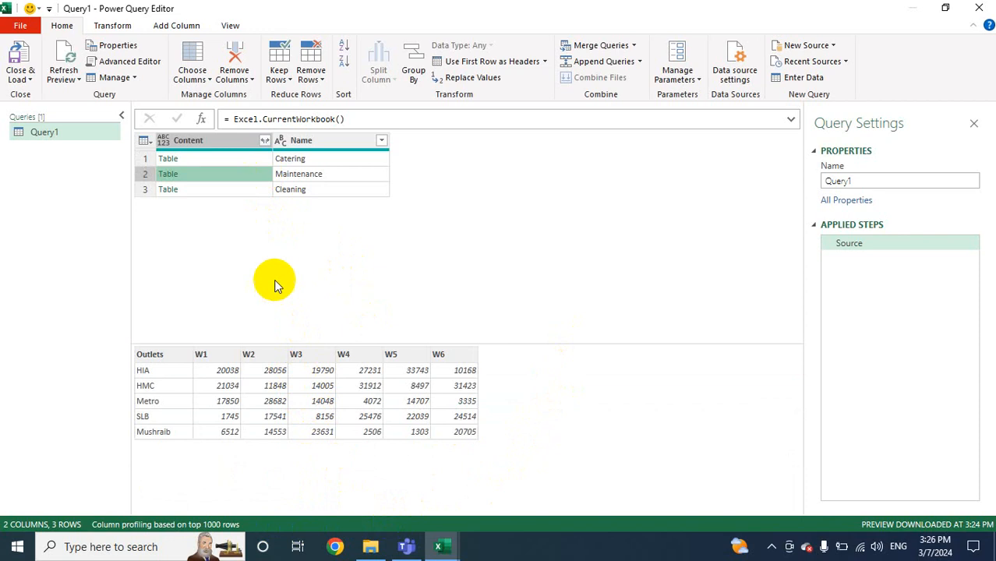
Preview the contents of the Cleaning table and the Catering table
{"action": "left_click", "coordinate": [252, 189]}
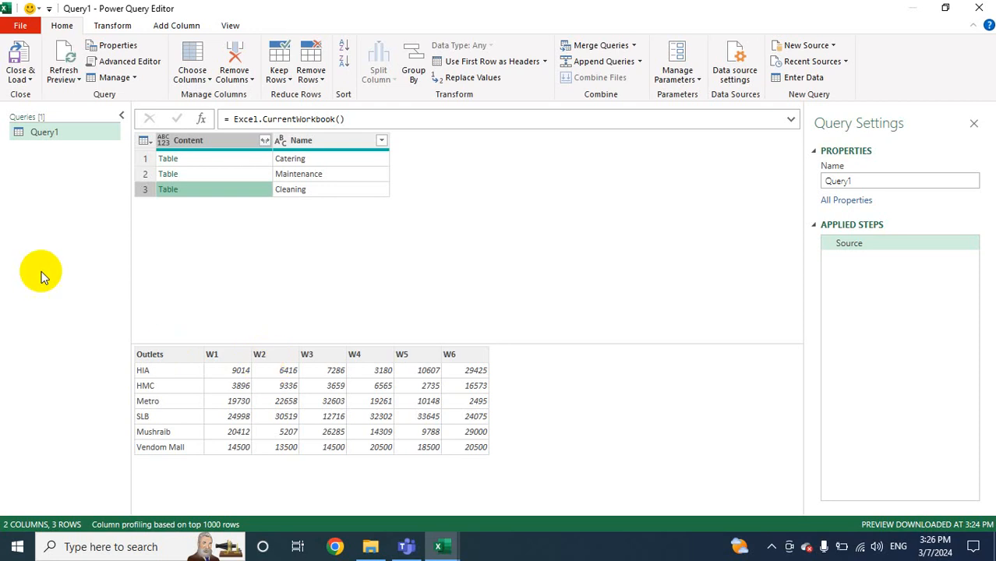
{"action": "left_click", "coordinate": [251, 160]}
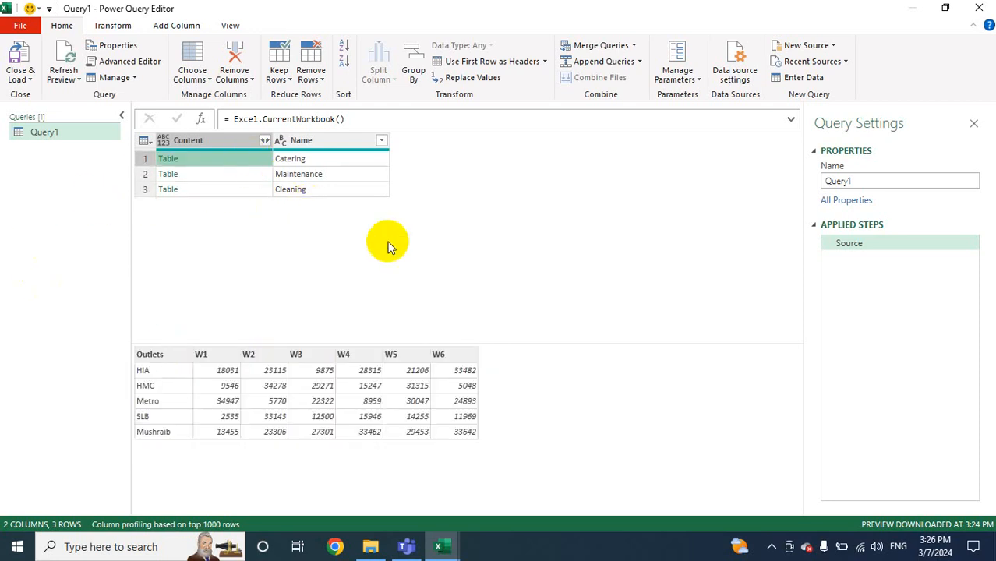
Rename the query Query1 as Combined
{"action": "double_click", "coordinate": [884, 182]}
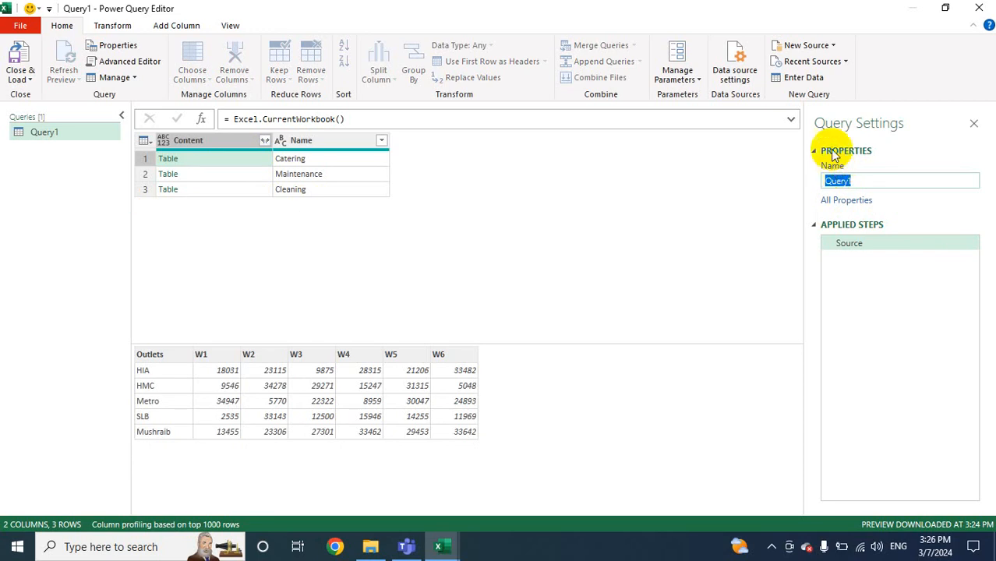
{"action": "type", "text": "Comb"}
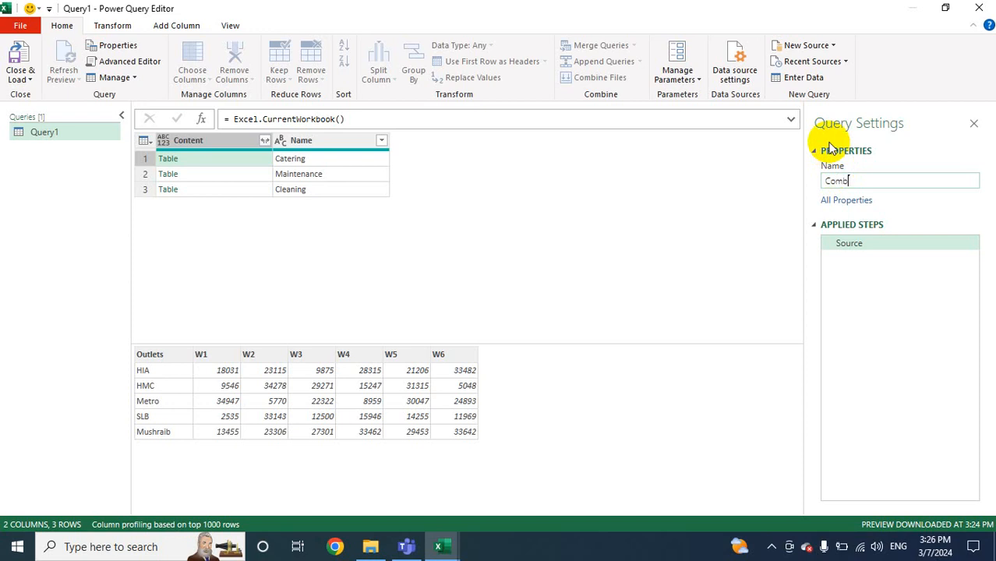
{"action": "type", "text": "ined"}
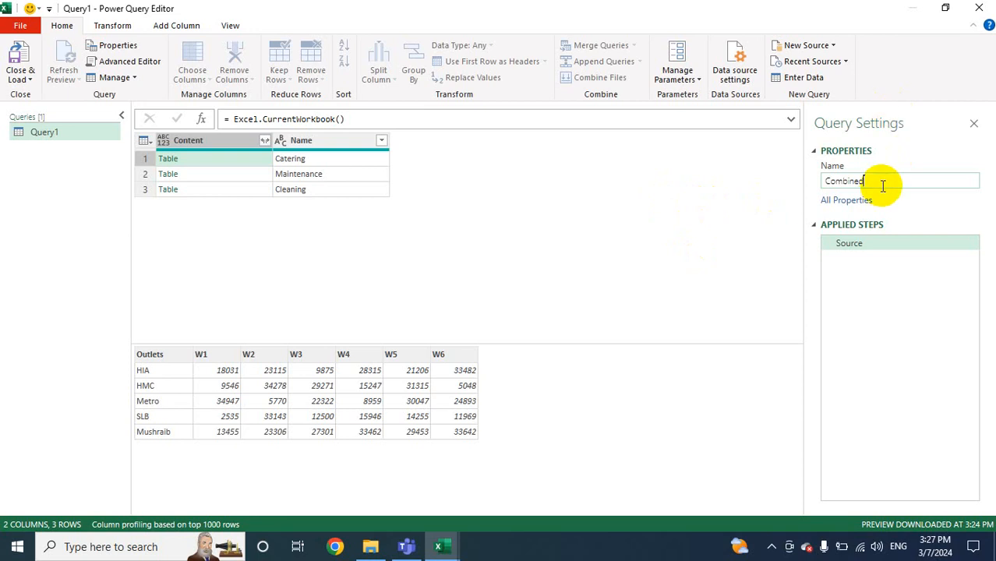
{"action": "double_click", "coordinate": [843, 181]}
{"action": "left_click", "coordinate": [344, 135]}
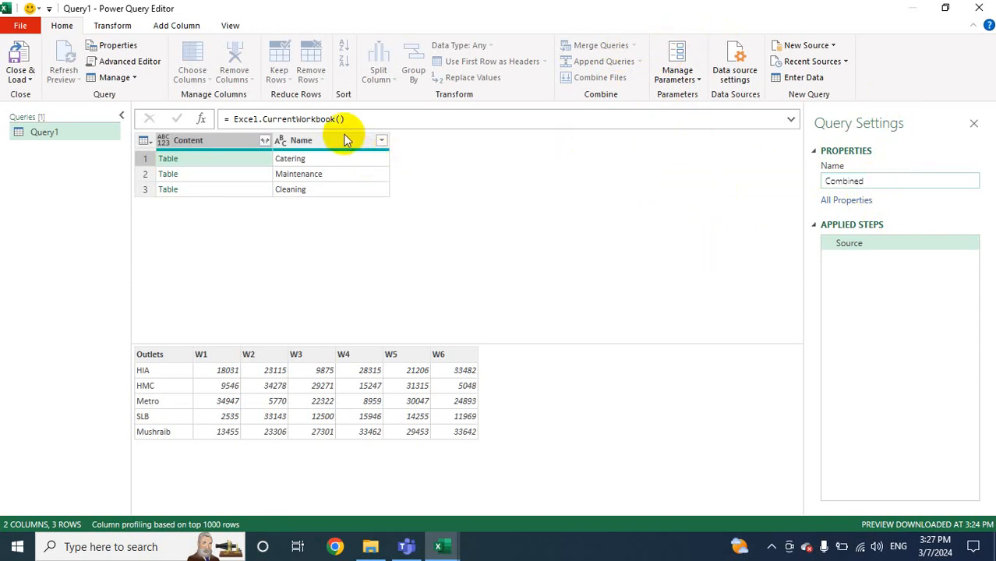
{"action": "left_click", "coordinate": [344, 145]}
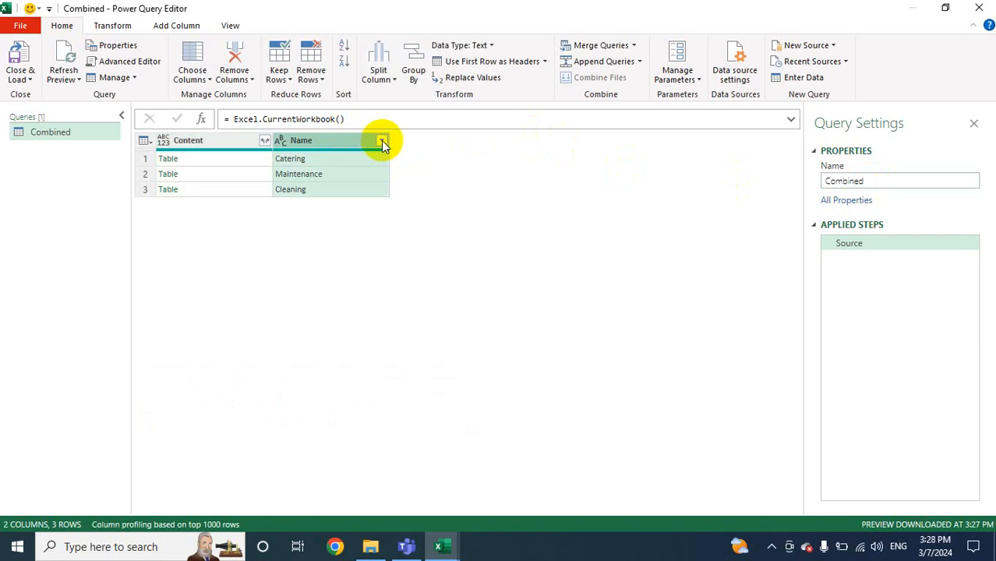
Filter the Name column to keep only rows whose text does not contain "Combined"
{"action": "left_click", "coordinate": [382, 141]}
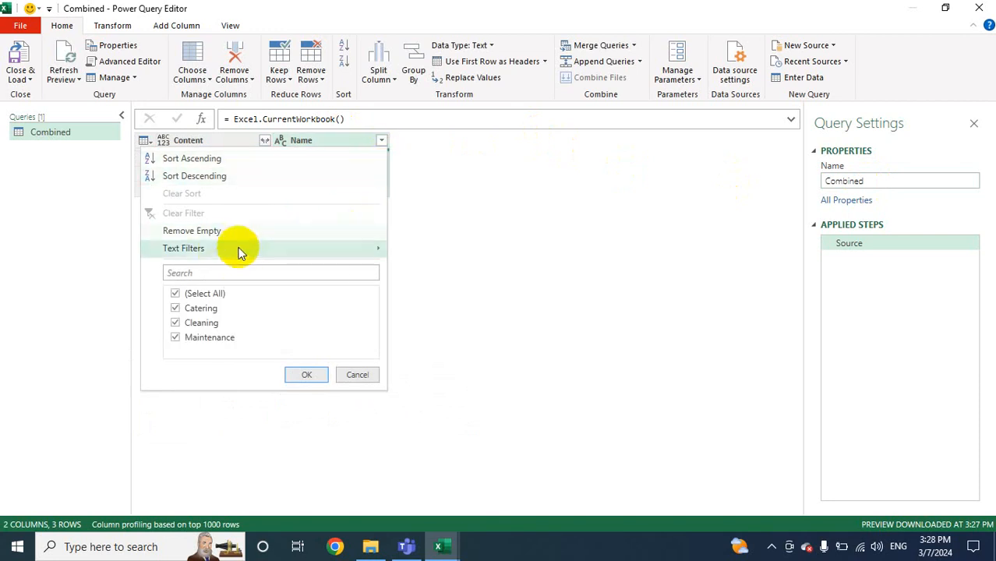
{"action": "mouse_move", "coordinate": [220, 256]}
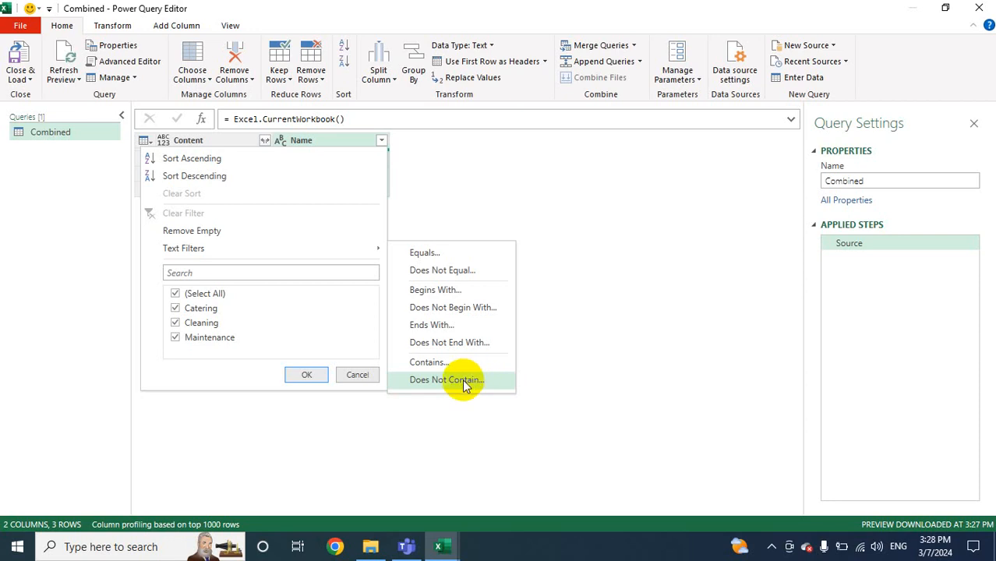
{"action": "left_click", "coordinate": [462, 381]}
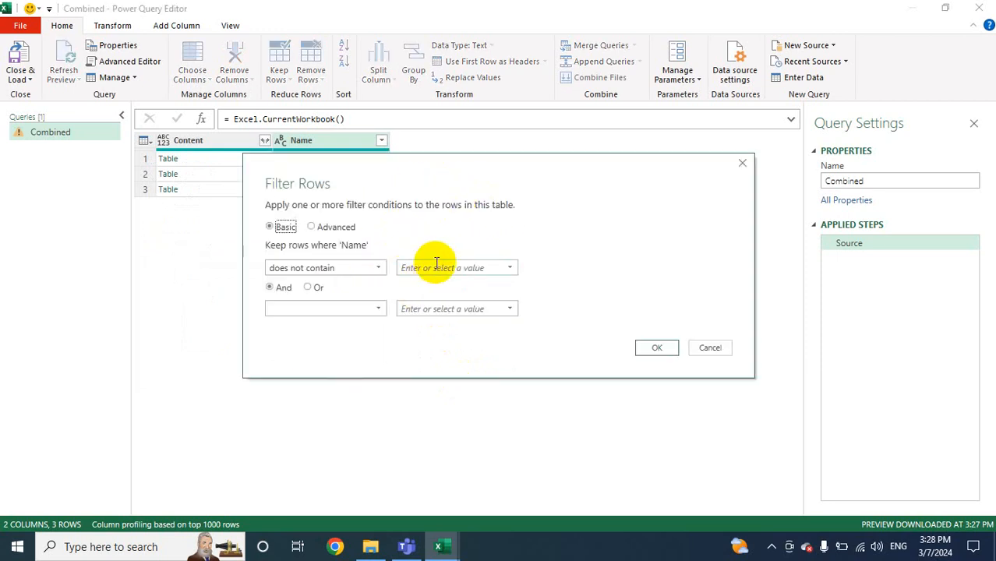
{"action": "left_click", "coordinate": [433, 260]}
{"action": "type", "text": "Combined"}
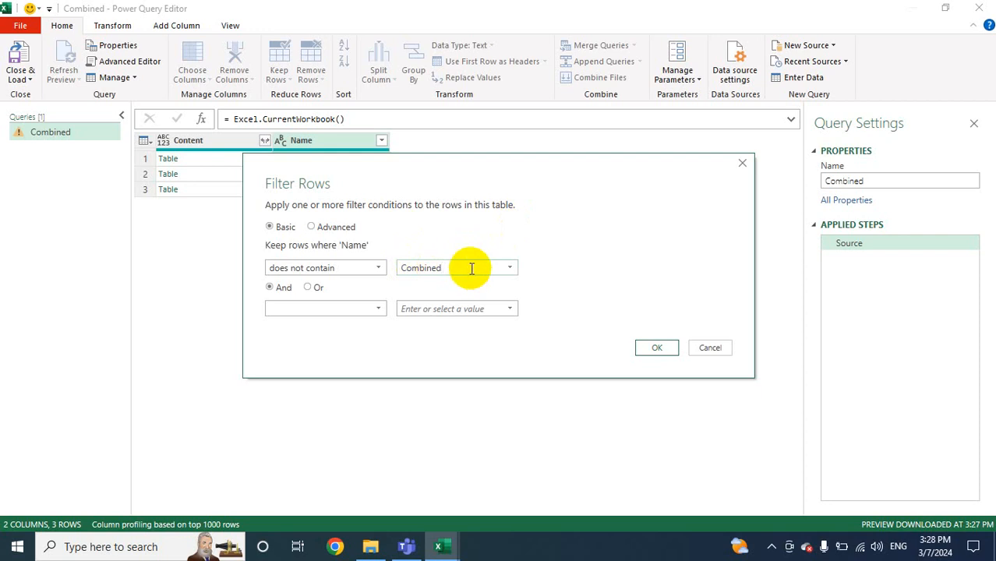
{"action": "left_click", "coordinate": [654, 349]}
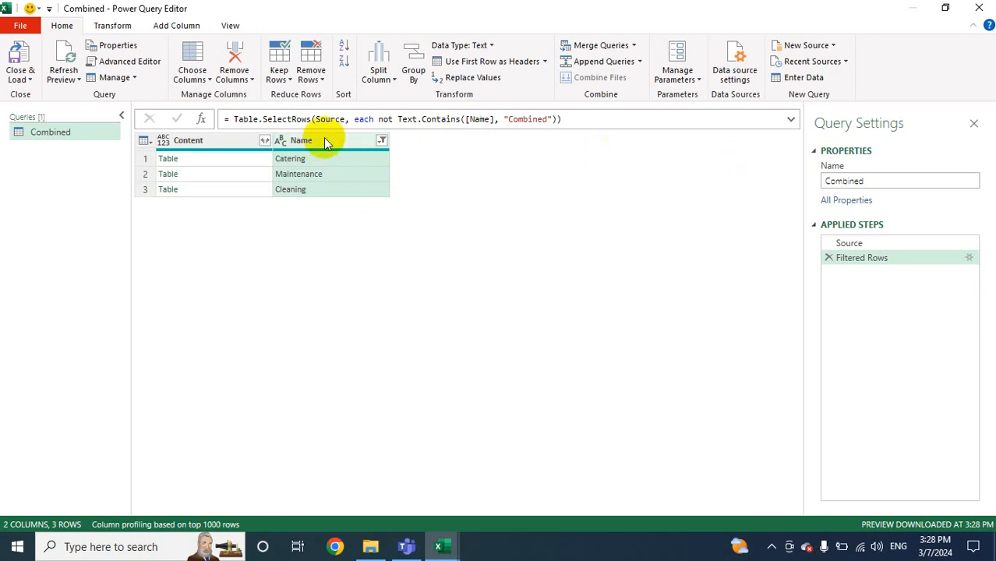
Expand the Content column into all its columns, Outlets and W1 to W6, without the original column name as prefix
{"action": "left_click", "coordinate": [265, 142]}
{"action": "left_click", "coordinate": [265, 141]}
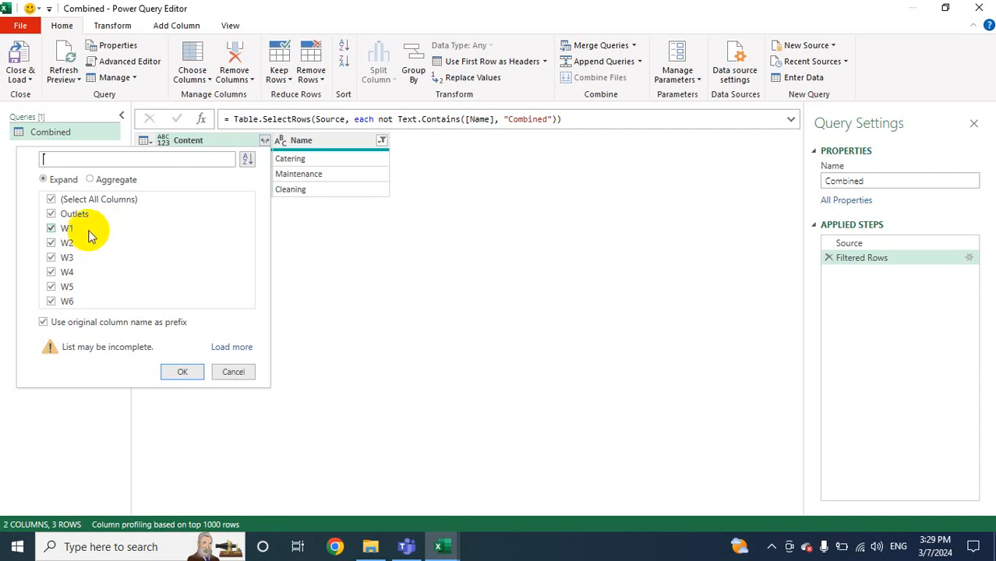
{"action": "left_click", "coordinate": [43, 321]}
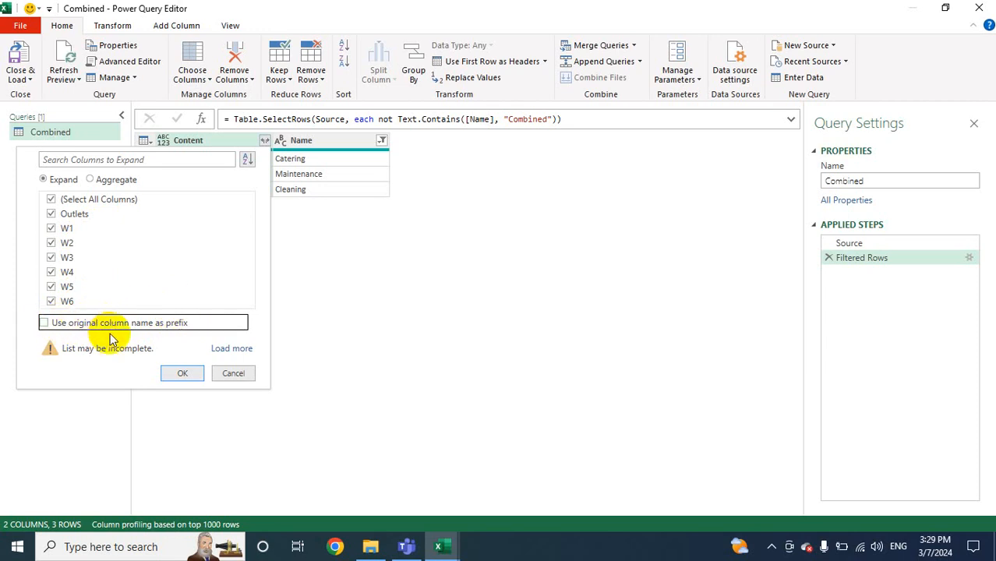
{"action": "left_click", "coordinate": [184, 374]}
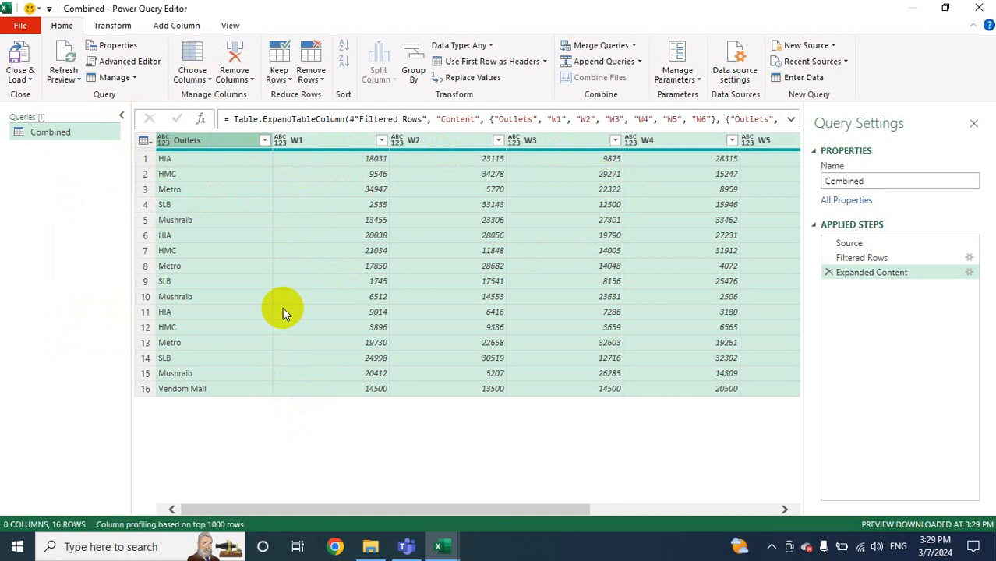
Move the Name column so that it sits directly after the Outlets column
{"action": "left_click_drag", "start_coordinate": [262, 511], "coordinate": [549, 510]}
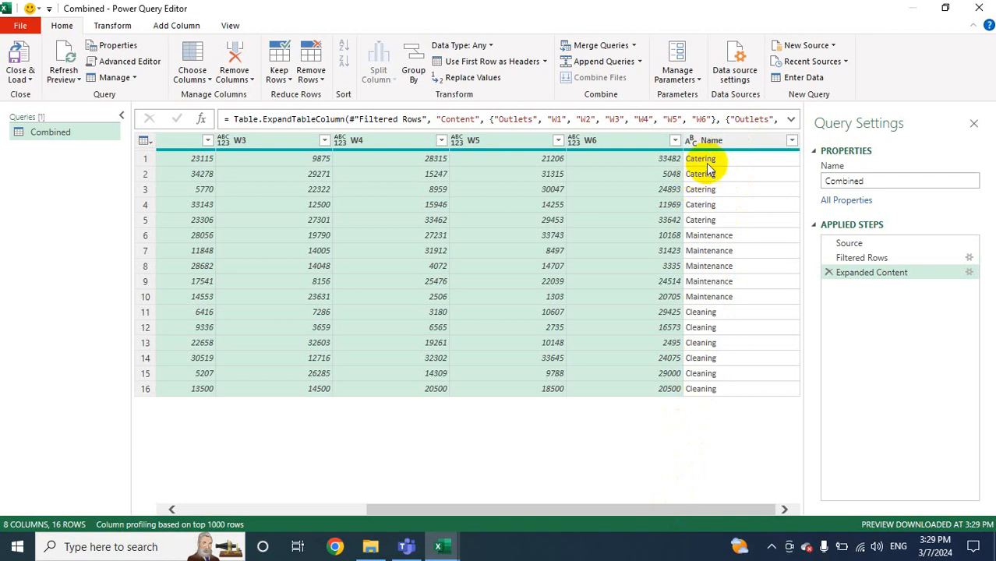
{"action": "left_click", "coordinate": [728, 141]}
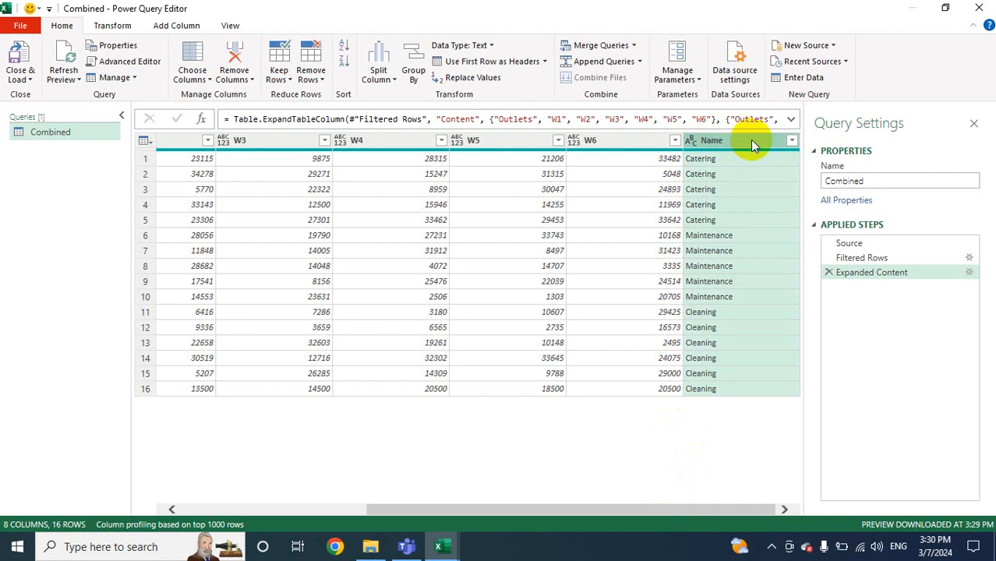
{"action": "left_click_drag", "start_coordinate": [748, 141], "coordinate": [322, 158]}
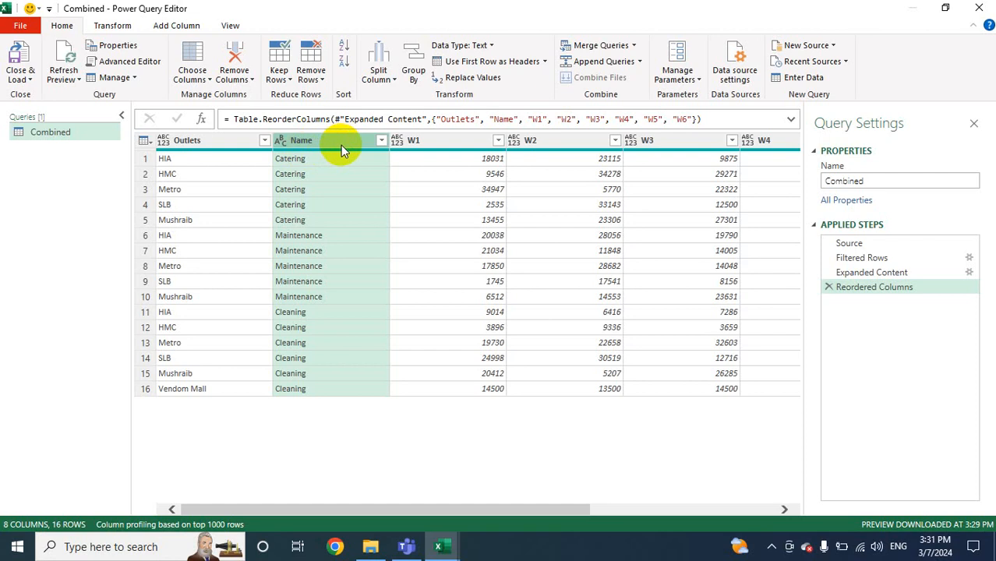
Select the range of week columns from W1 through W6
{"action": "left_click", "coordinate": [441, 143]}
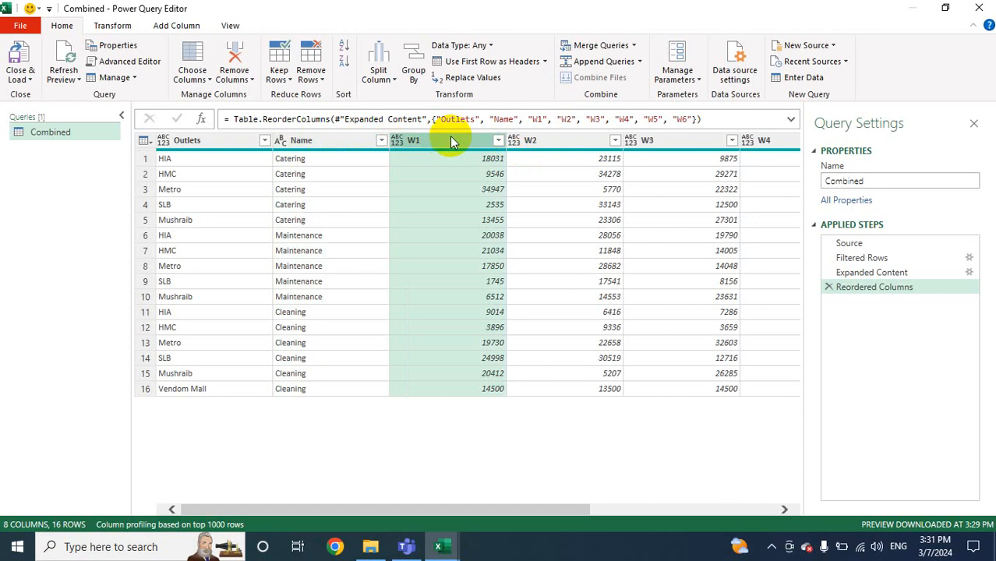
{"action": "left_click_drag", "start_coordinate": [433, 511], "coordinate": [687, 511]}
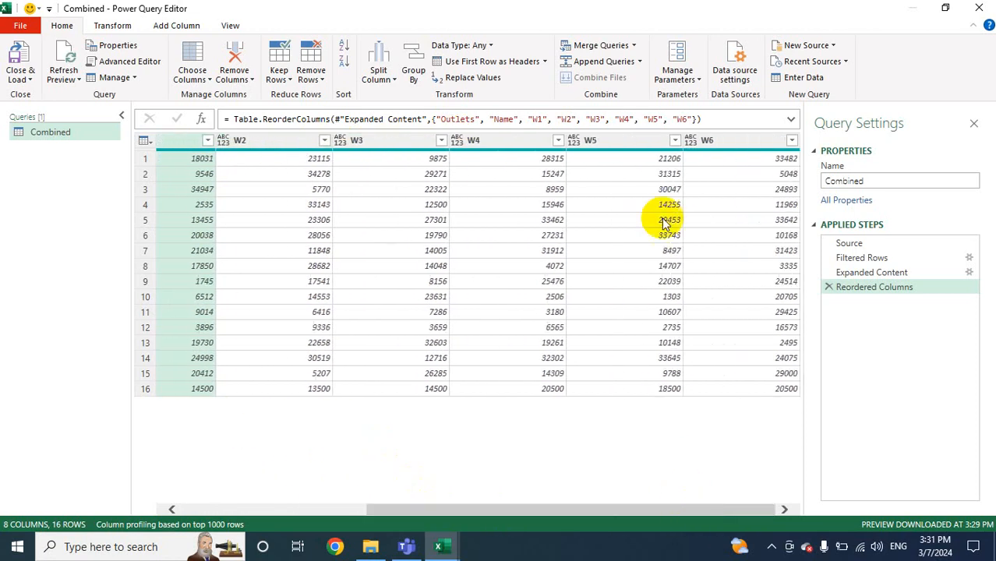
{"action": "left_click", "coordinate": [730, 146], "text": "shift"}
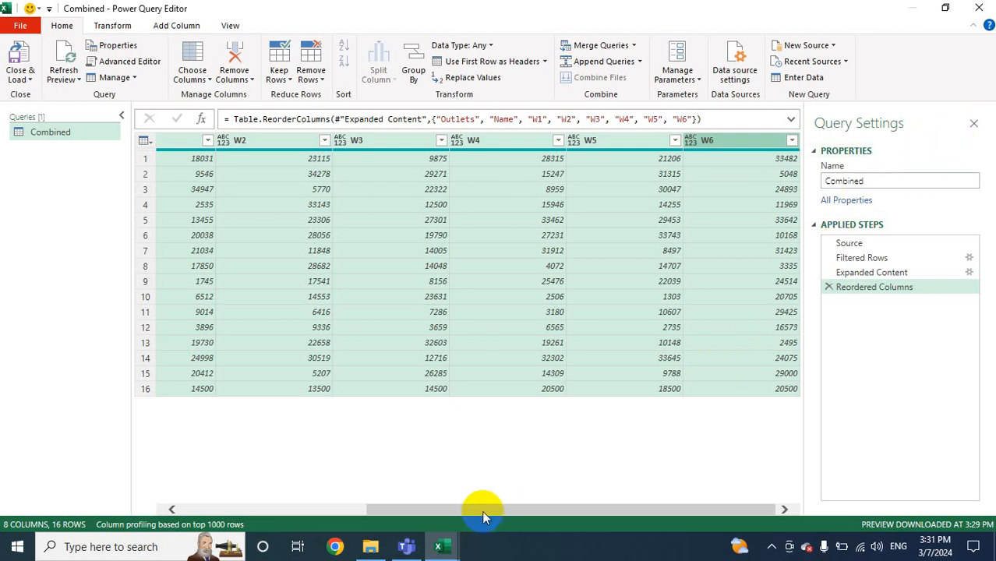
{"action": "left_click_drag", "start_coordinate": [481, 510], "coordinate": [308, 505]}
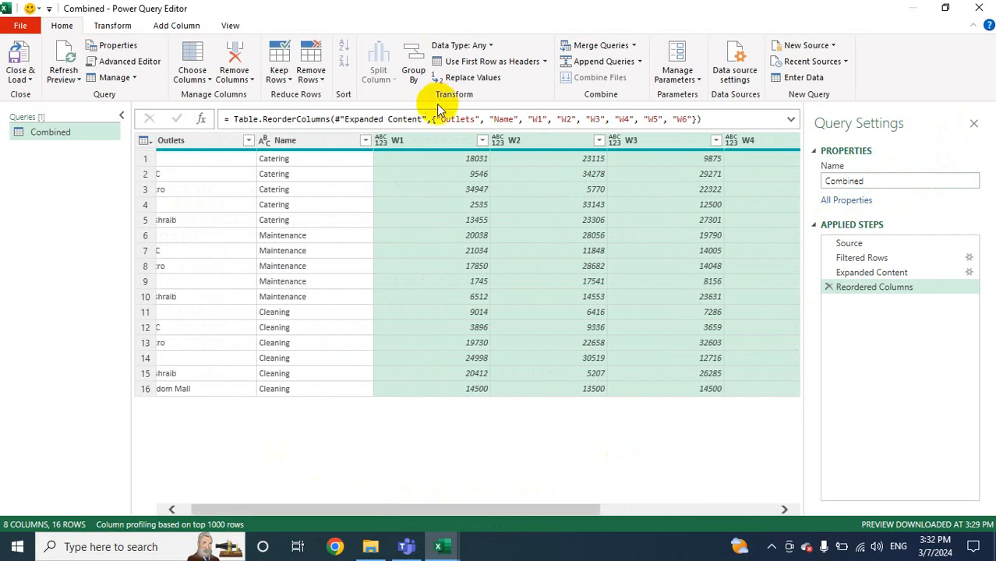
Unpivot the week columns W1 through W6 into attribute and value columns
{"action": "left_click", "coordinate": [415, 140]}
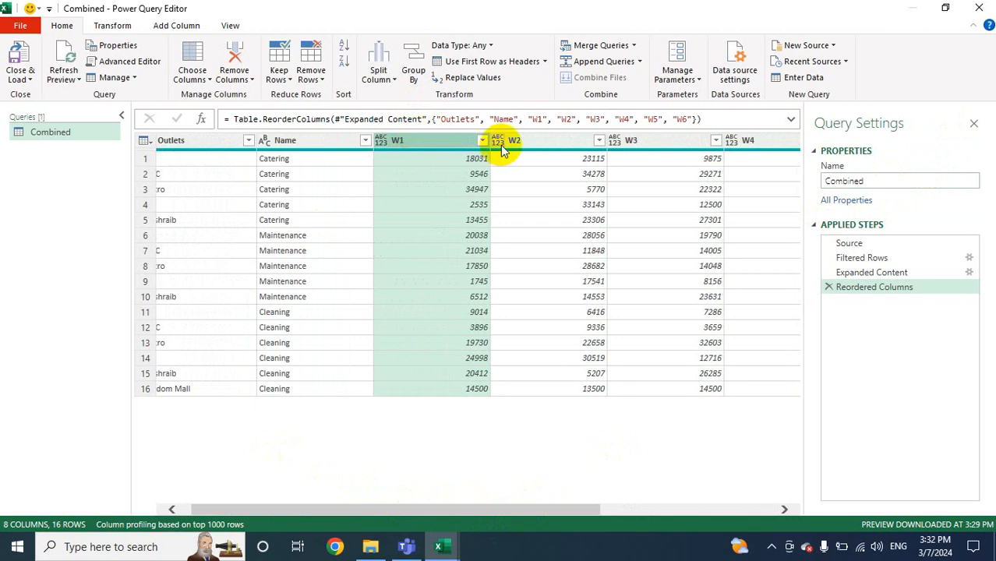
{"action": "key", "text": "shift+Right"}
{"action": "key", "text": "shift+Right"}
{"action": "key", "text": "shift+Right"}
{"action": "key", "text": "shift+Right"}
{"action": "key", "text": "shift+Right"}
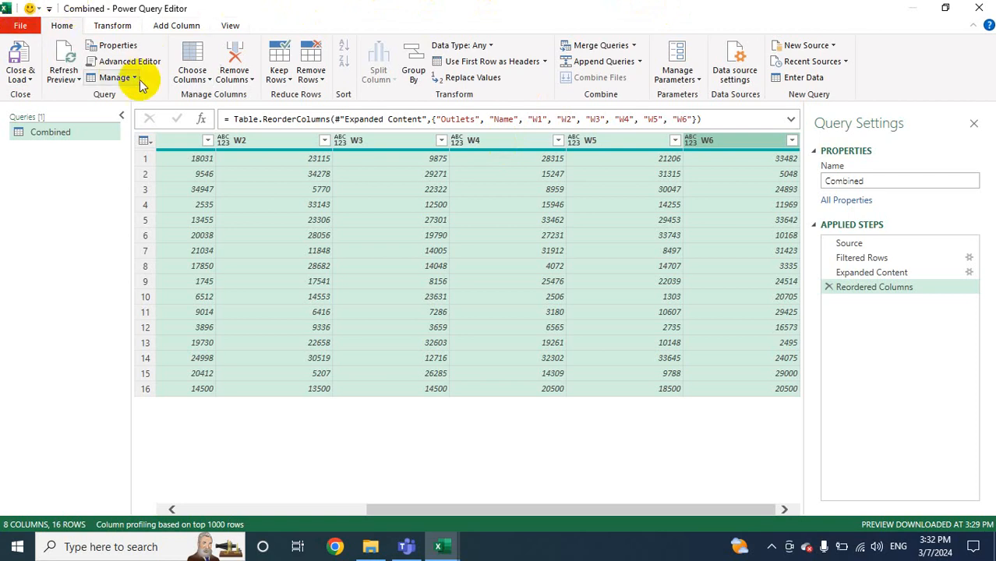
{"action": "left_click", "coordinate": [114, 29]}
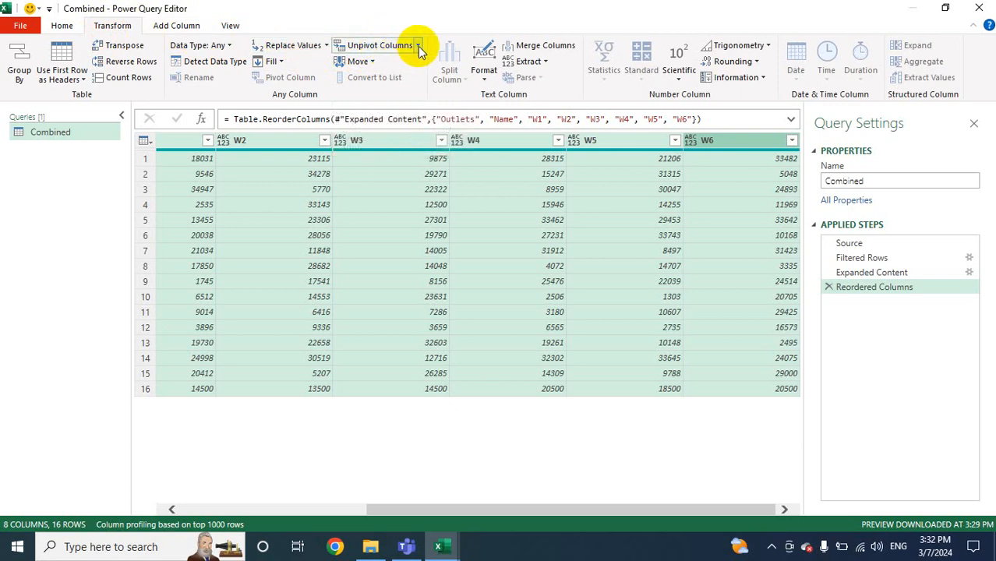
{"action": "left_click", "coordinate": [366, 47]}
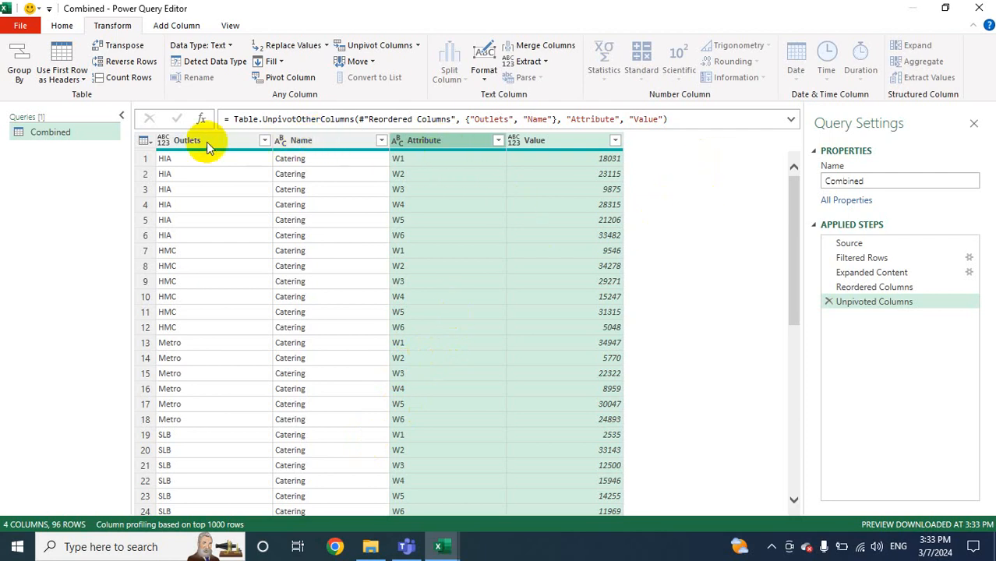
Rename the Name column as Services
{"action": "double_click", "coordinate": [316, 143]}
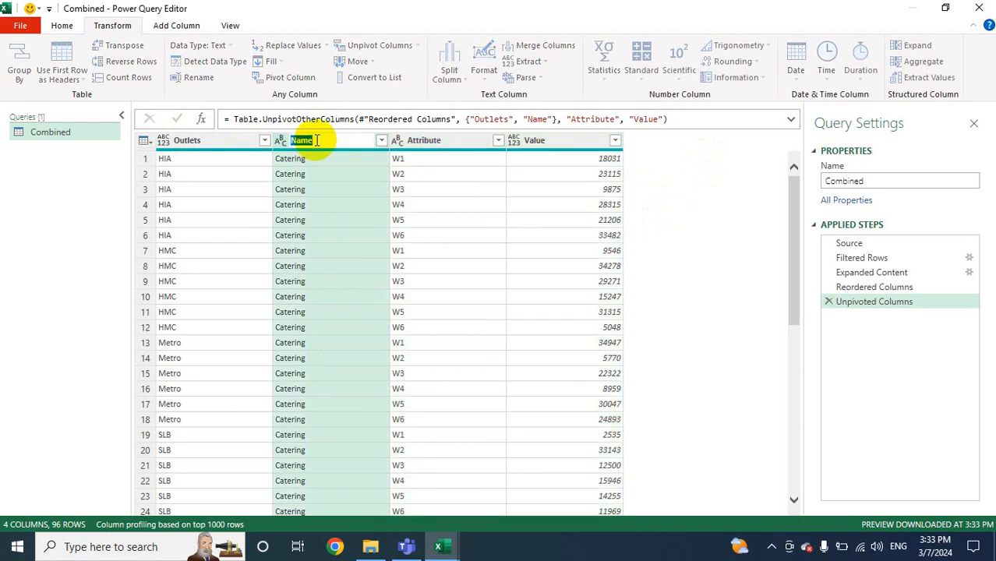
{"action": "type", "text": "S"}
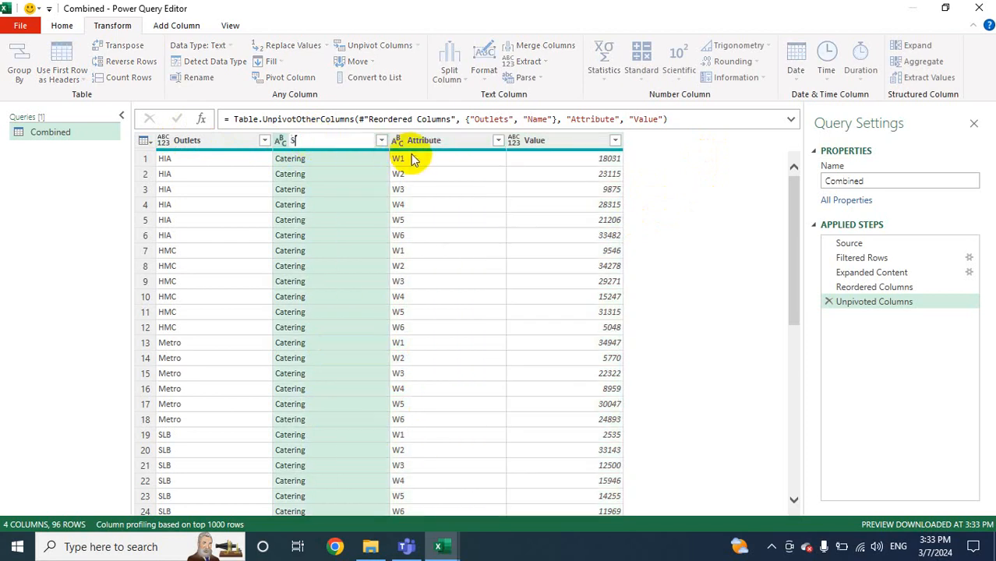
{"action": "type", "text": "ervices"}
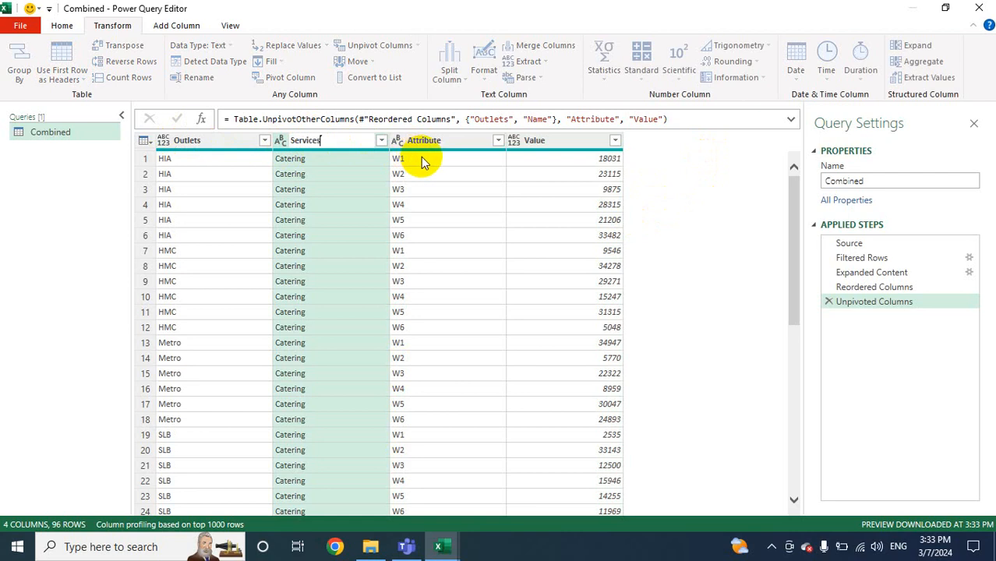
{"action": "key", "text": "Return"}
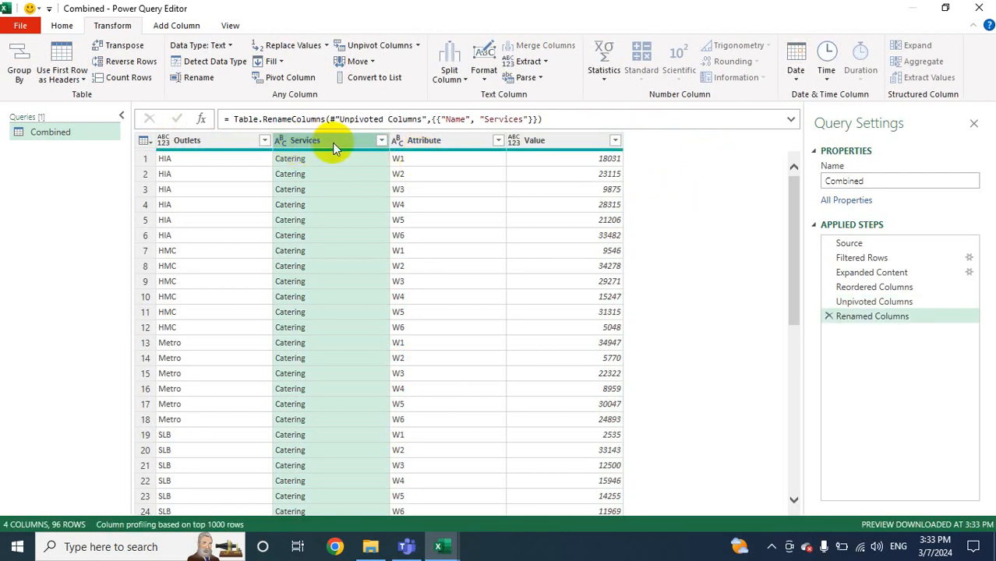
Rename the Attribute column as Weeks
{"action": "left_click", "coordinate": [433, 143]}
{"action": "double_click", "coordinate": [434, 143]}
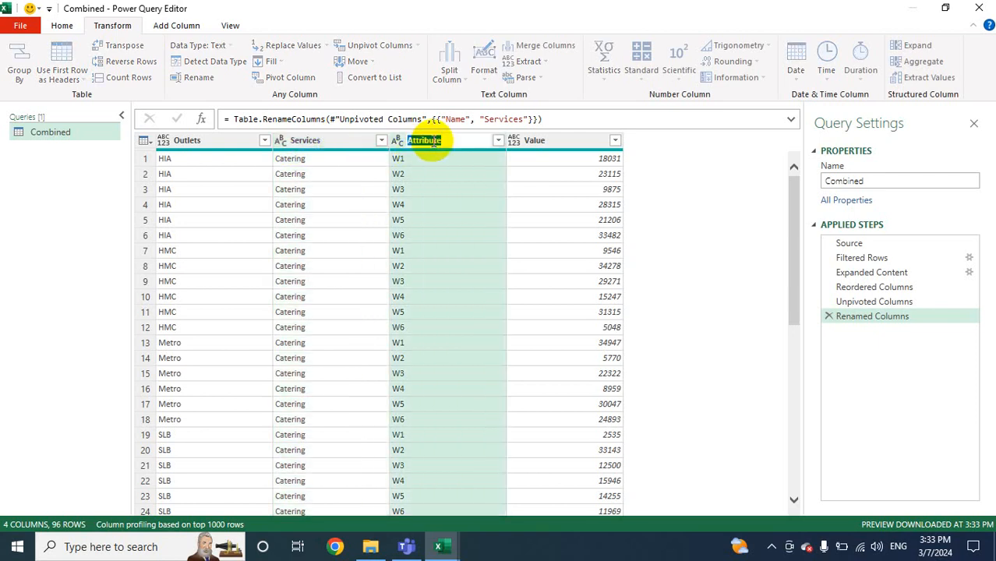
{"action": "type", "text": "Weeks"}
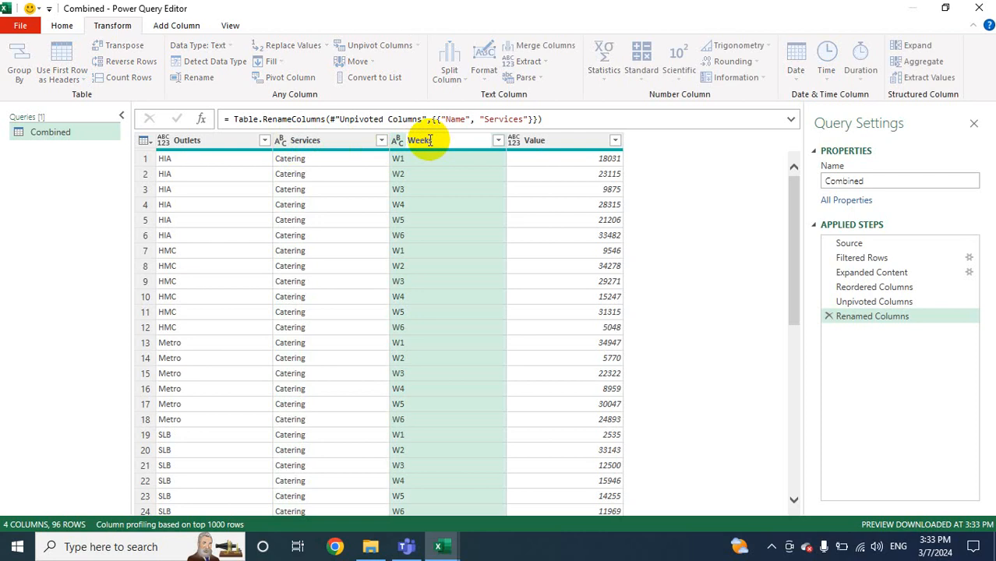
{"action": "key", "text": "Return"}
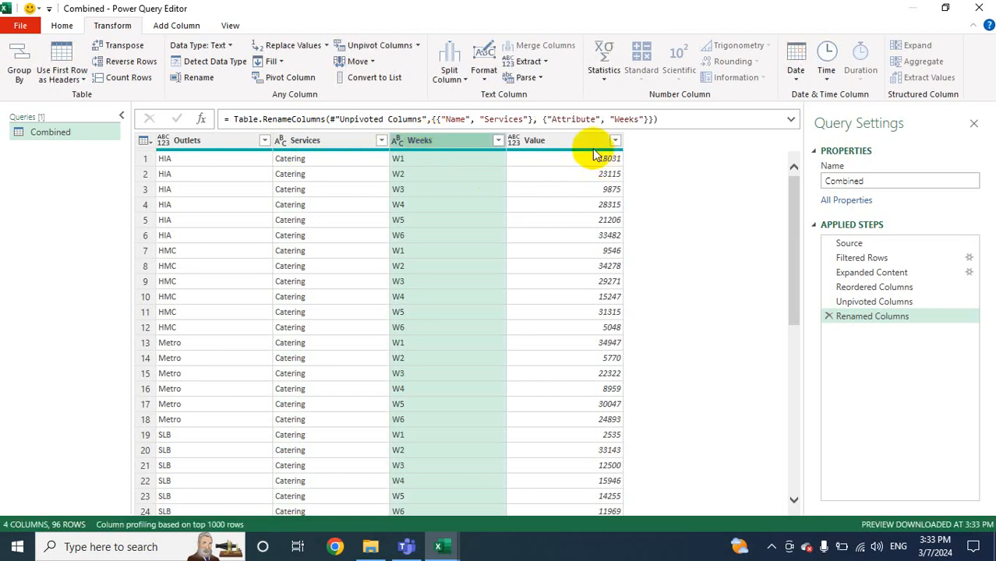
Rename the Value column as Sales
{"action": "double_click", "coordinate": [547, 141]}
{"action": "type", "text": "SALE"}
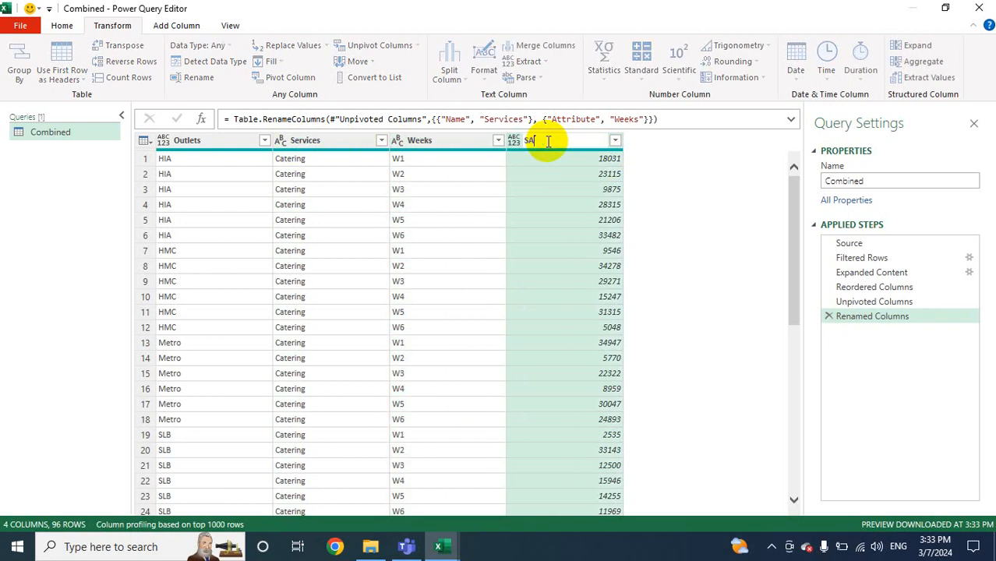
{"action": "key", "text": "BackSpace"}
{"action": "key", "text": "BackSpace"}
{"action": "key", "text": "BackSpace"}
{"action": "key", "text": "BackSpace"}
{"action": "type", "text": "Sales"}
{"action": "key", "text": "Return"}
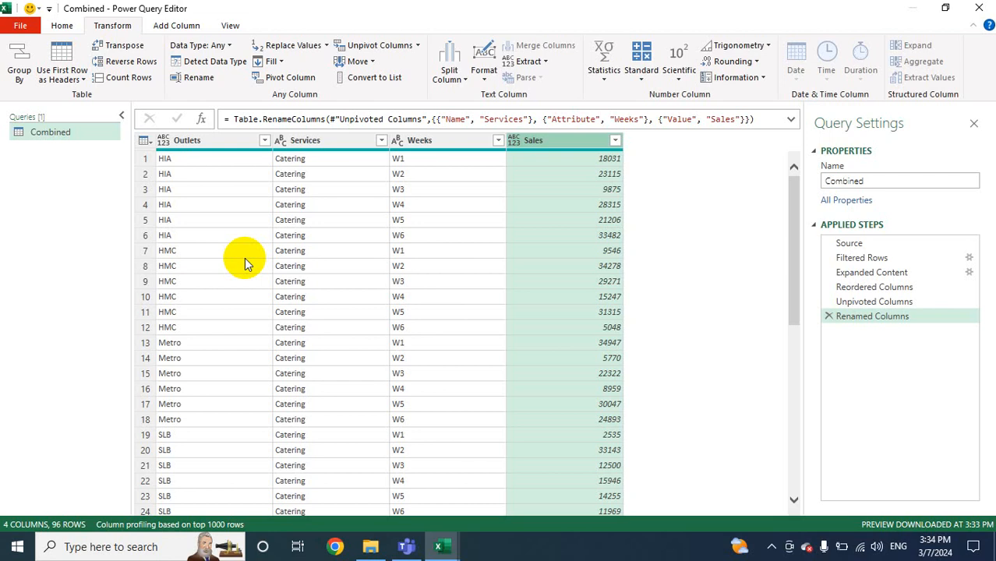
Set the Outlets column's data type to Text and the Sales column's to Whole Number
{"action": "left_click", "coordinate": [163, 143]}
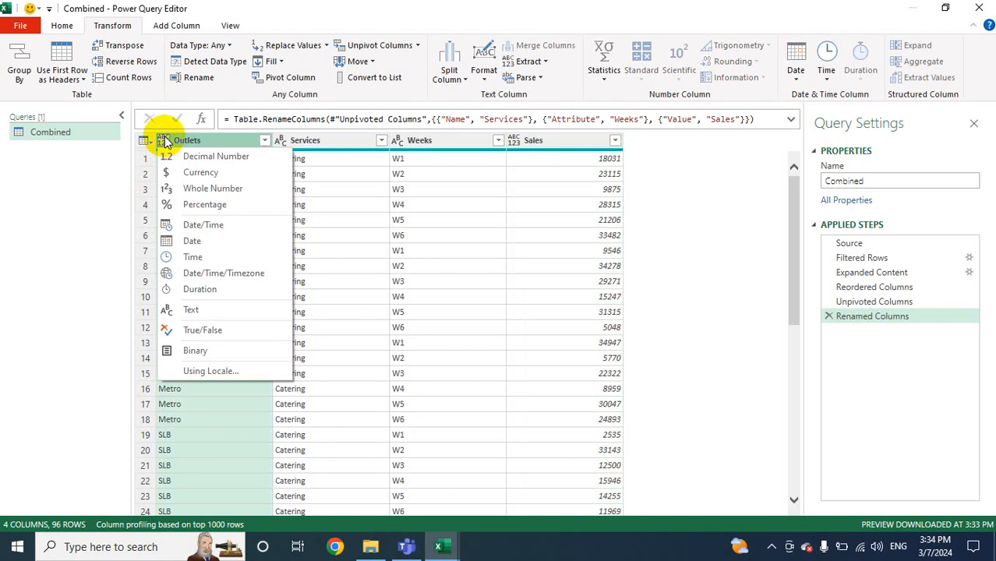
{"action": "left_click", "coordinate": [192, 313]}
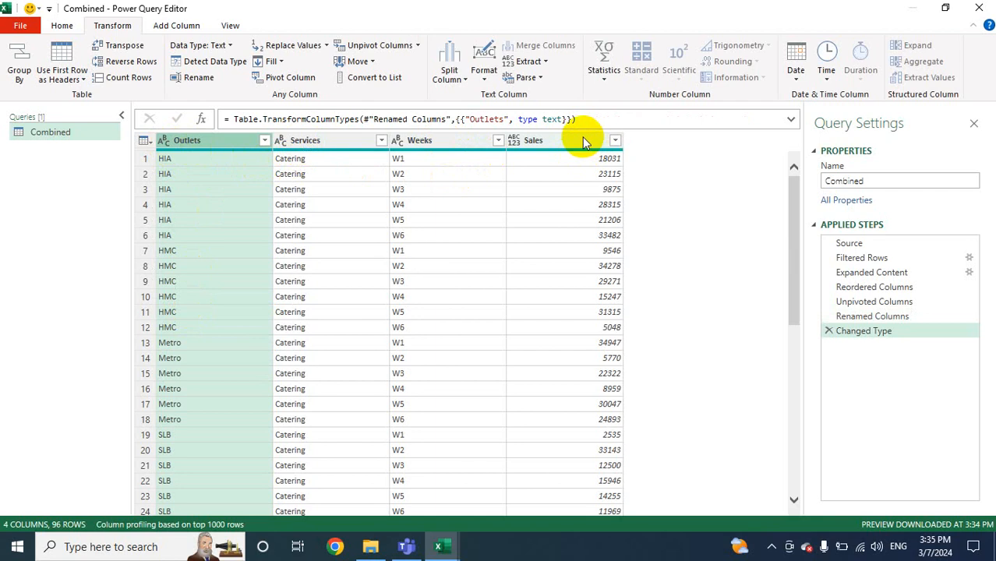
{"action": "left_click", "coordinate": [514, 142]}
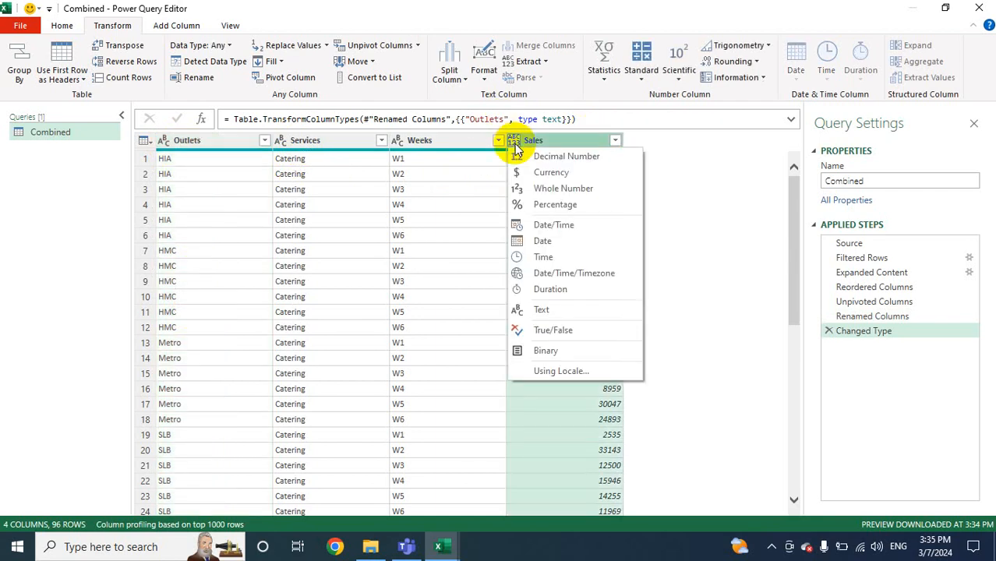
{"action": "left_click", "coordinate": [557, 189]}
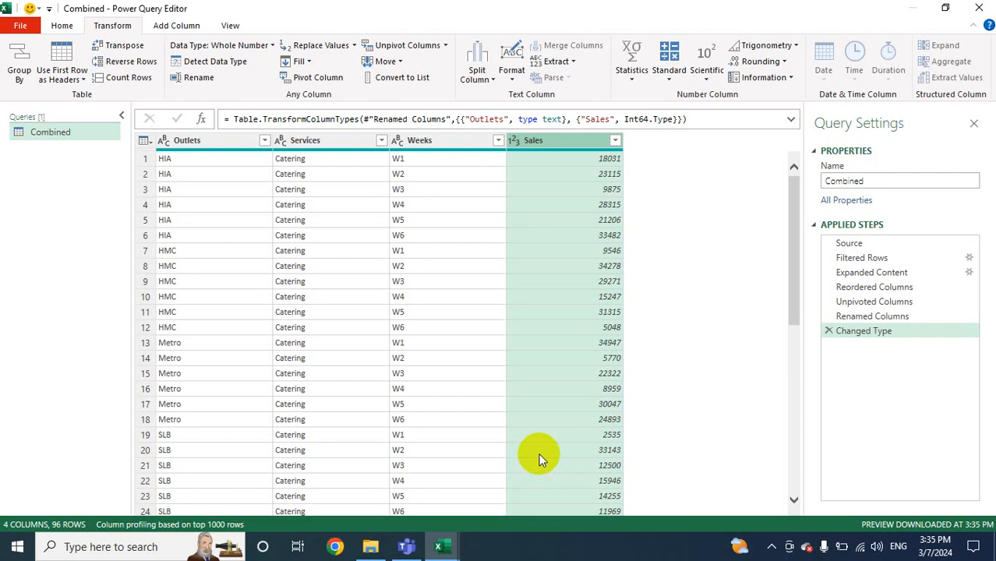
Close the query editor and load the Combined query into the workbook
{"action": "left_click", "coordinate": [62, 26]}
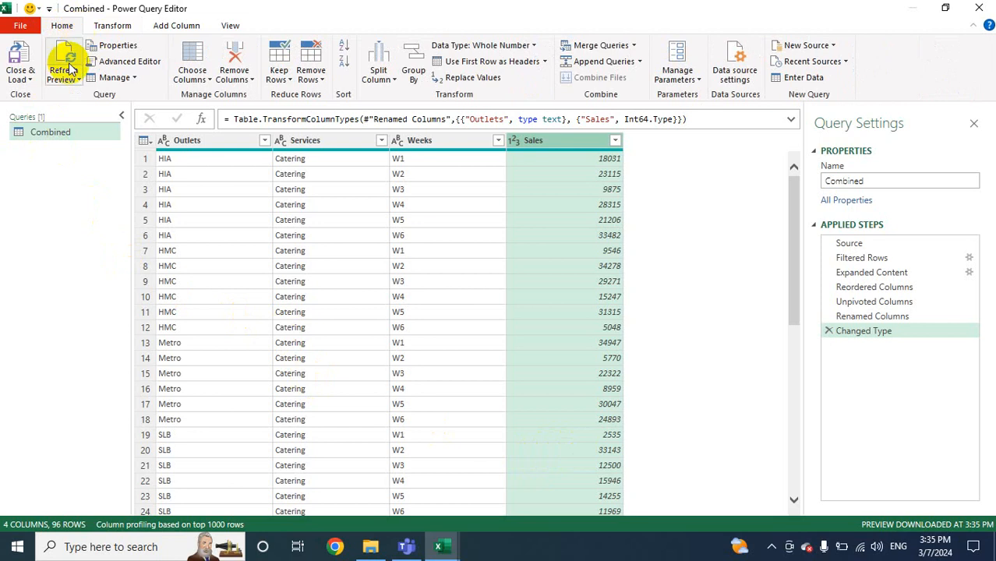
{"action": "left_click", "coordinate": [31, 80]}
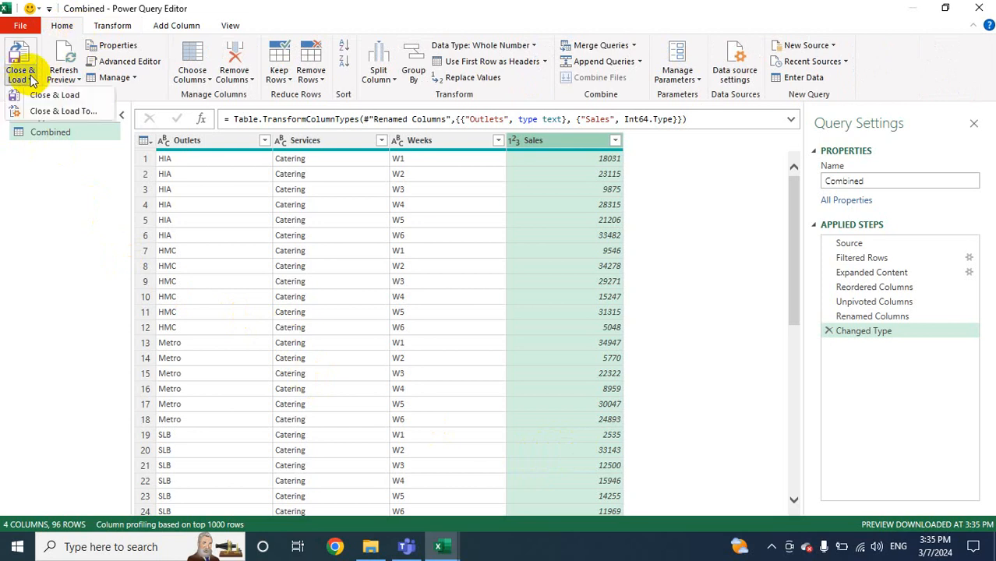
{"action": "left_click", "coordinate": [62, 95]}
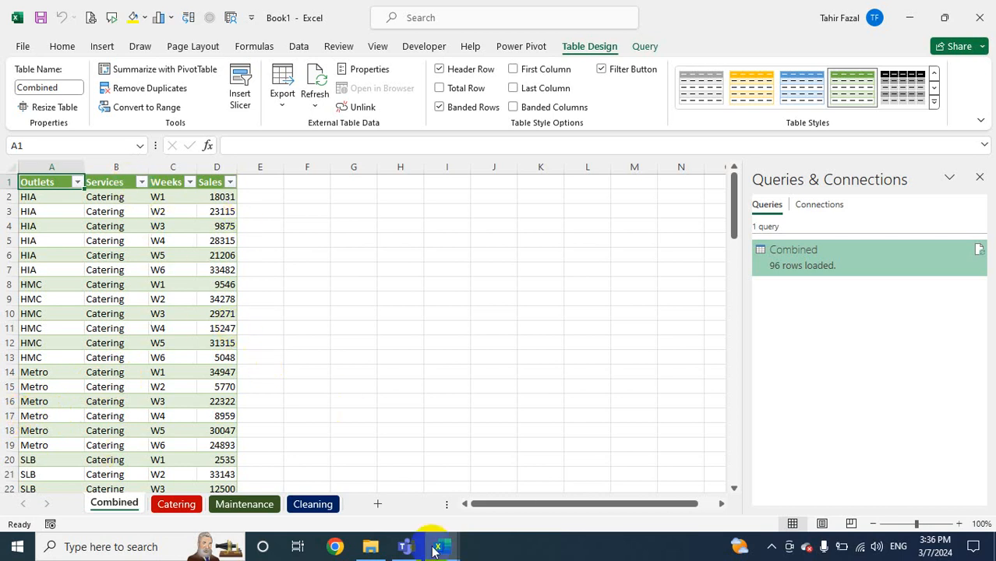
Copy the Wastage sheet from the append DaTa from Table.xlsx workbook to the end of Book1
{"action": "left_click", "coordinate": [461, 539]}
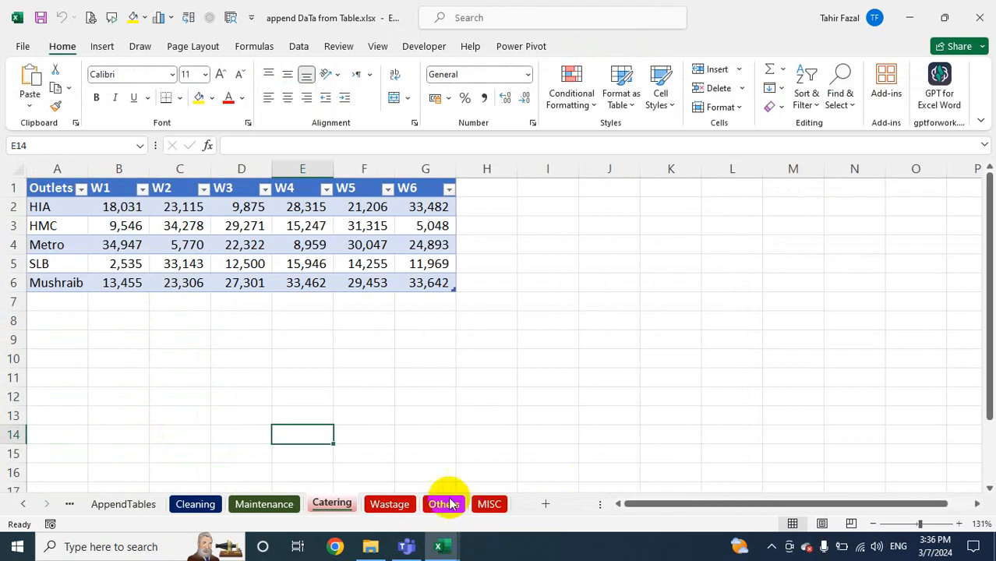
{"action": "left_click", "coordinate": [399, 505]}
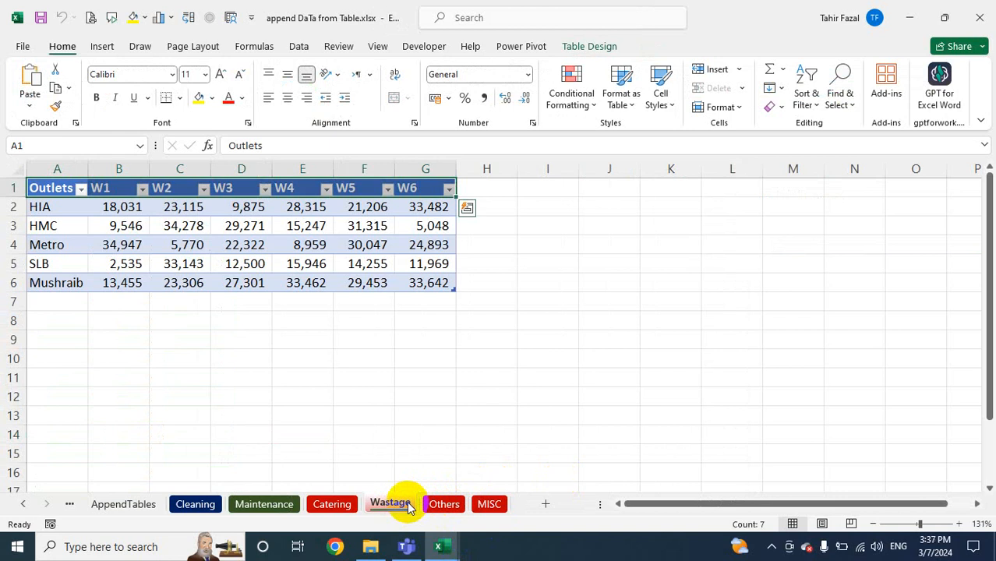
{"action": "right_click", "coordinate": [409, 505]}
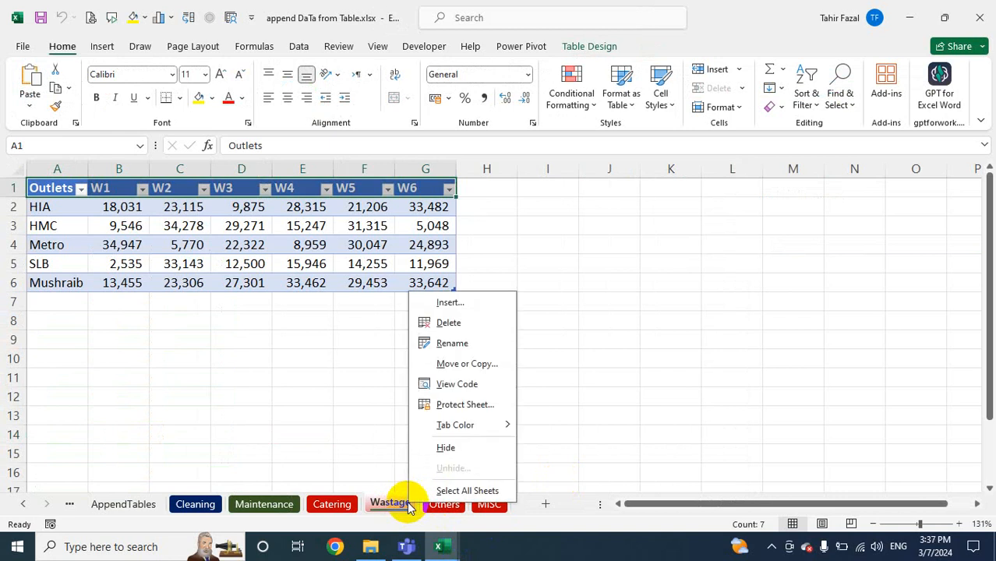
{"action": "left_click", "coordinate": [477, 363]}
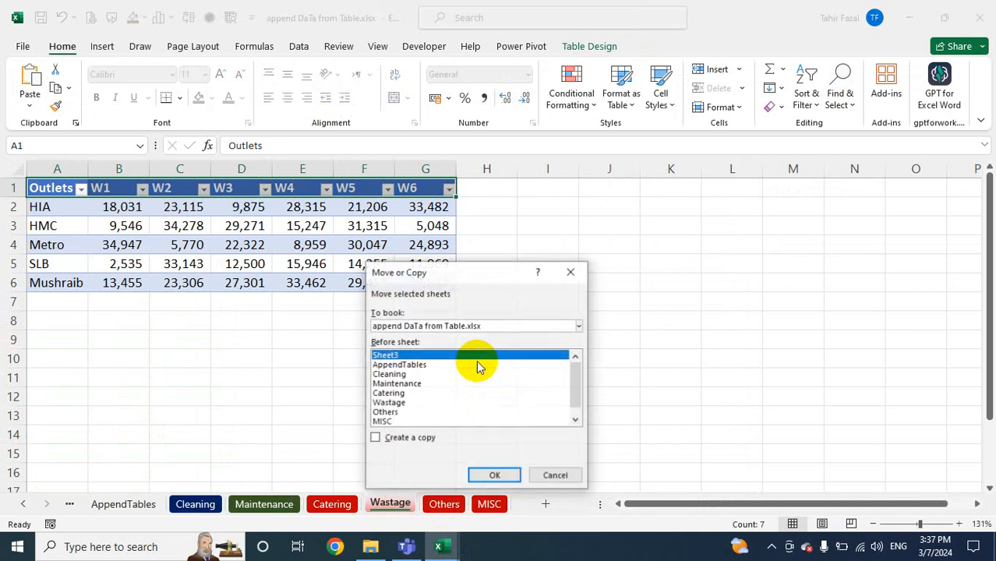
{"action": "left_click", "coordinate": [375, 438]}
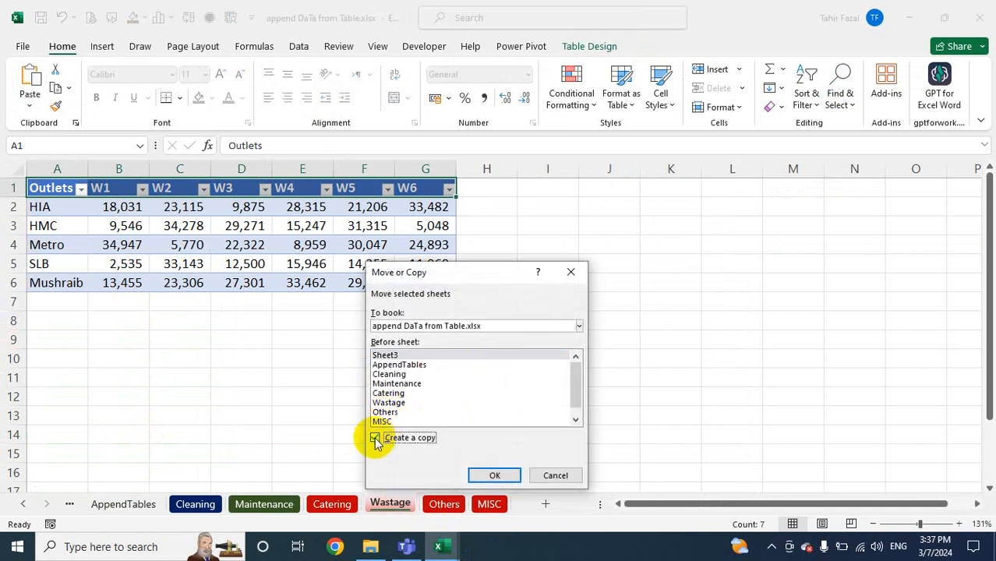
{"action": "left_click", "coordinate": [578, 325]}
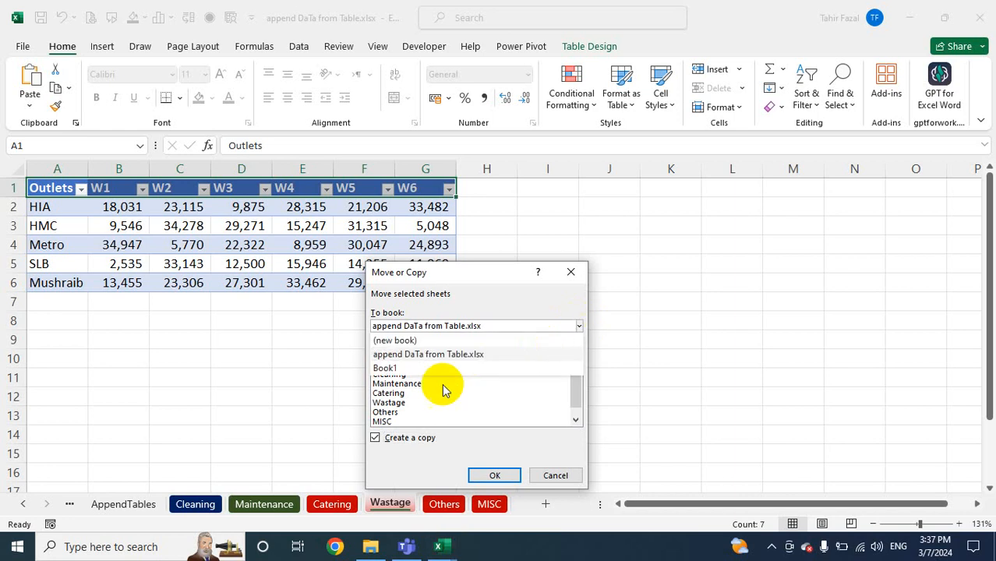
{"action": "left_click", "coordinate": [577, 325]}
{"action": "left_click", "coordinate": [531, 328]}
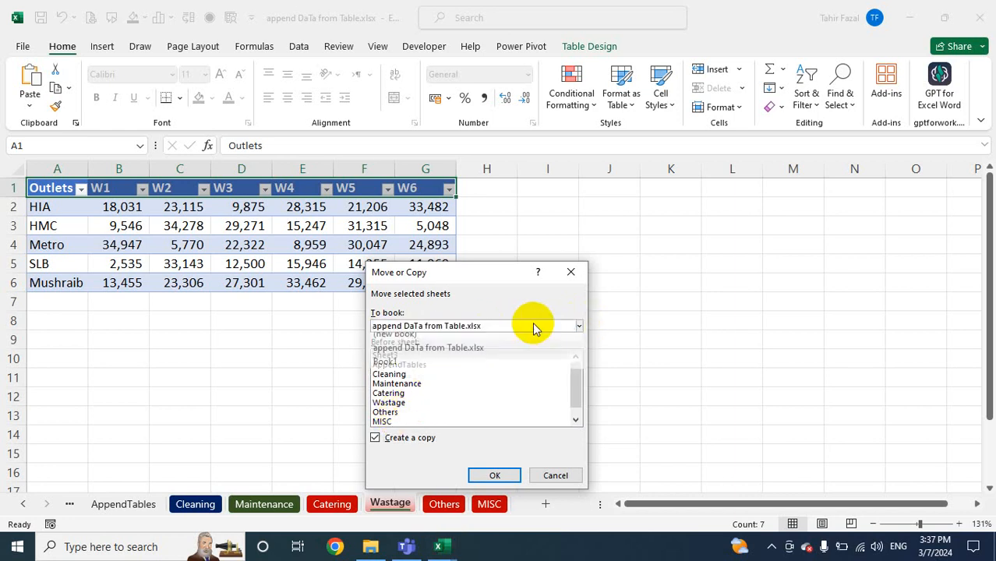
{"action": "left_click", "coordinate": [579, 327]}
{"action": "left_click", "coordinate": [579, 327]}
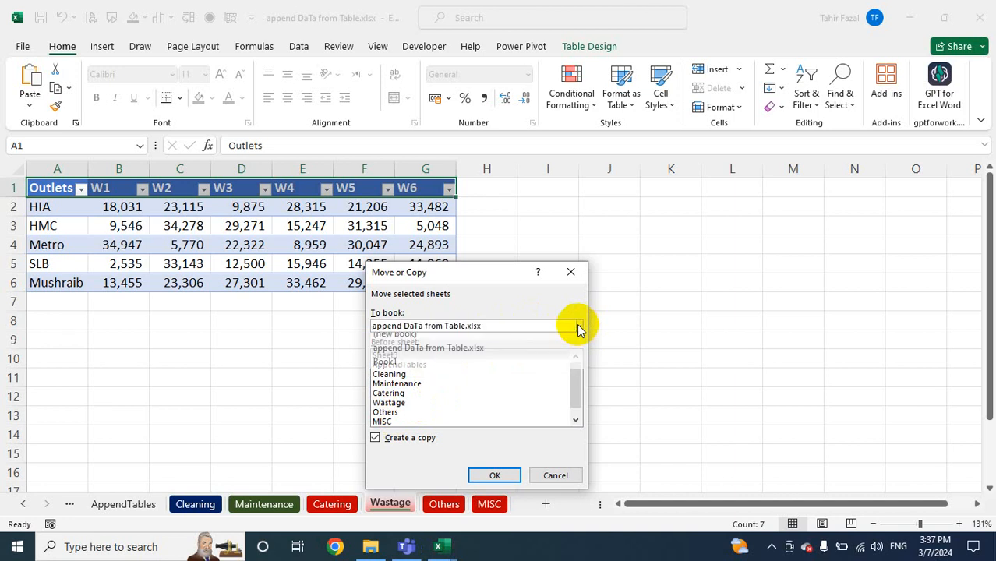
{"action": "left_click", "coordinate": [388, 366]}
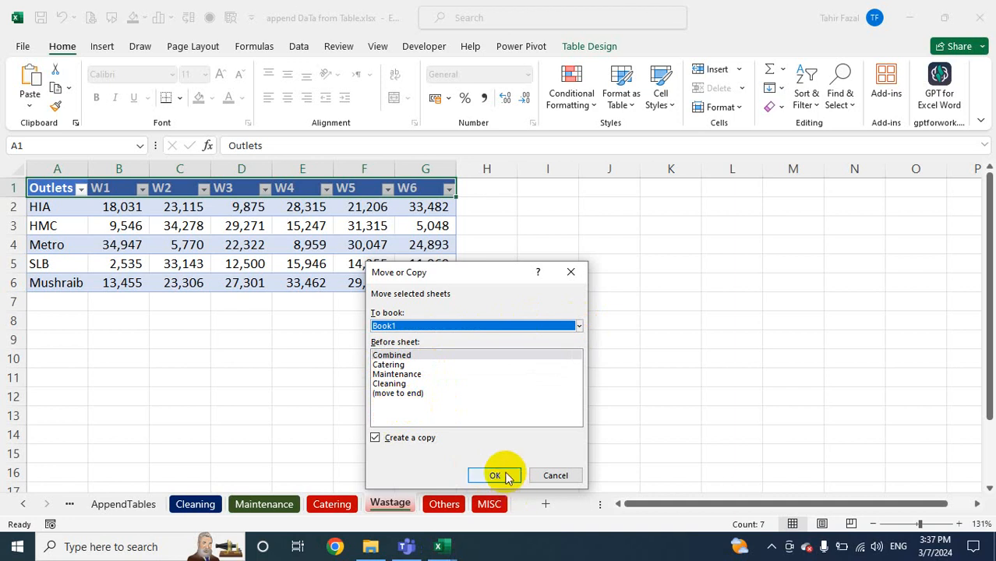
{"action": "left_click", "coordinate": [418, 394]}
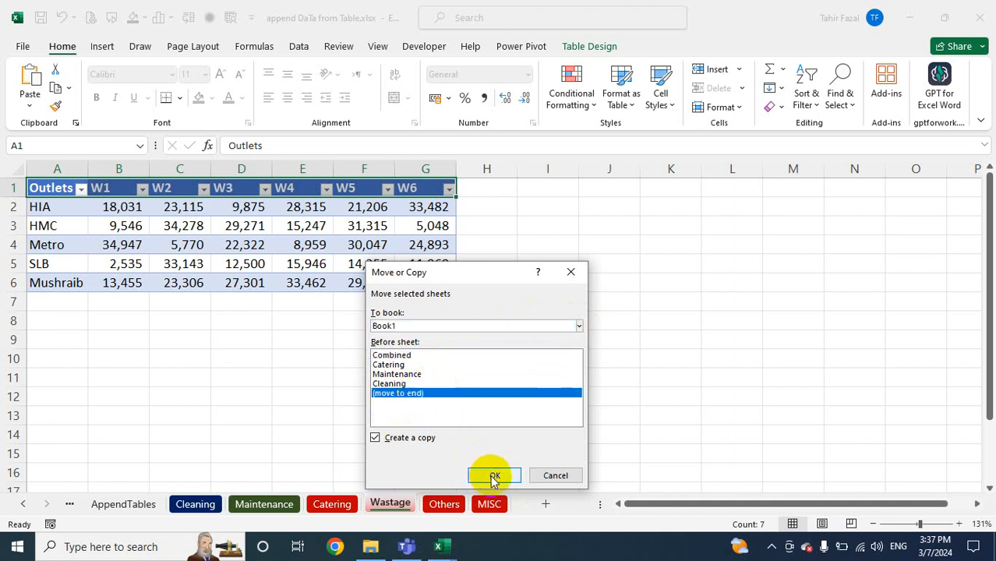
{"action": "left_click", "coordinate": [490, 474]}
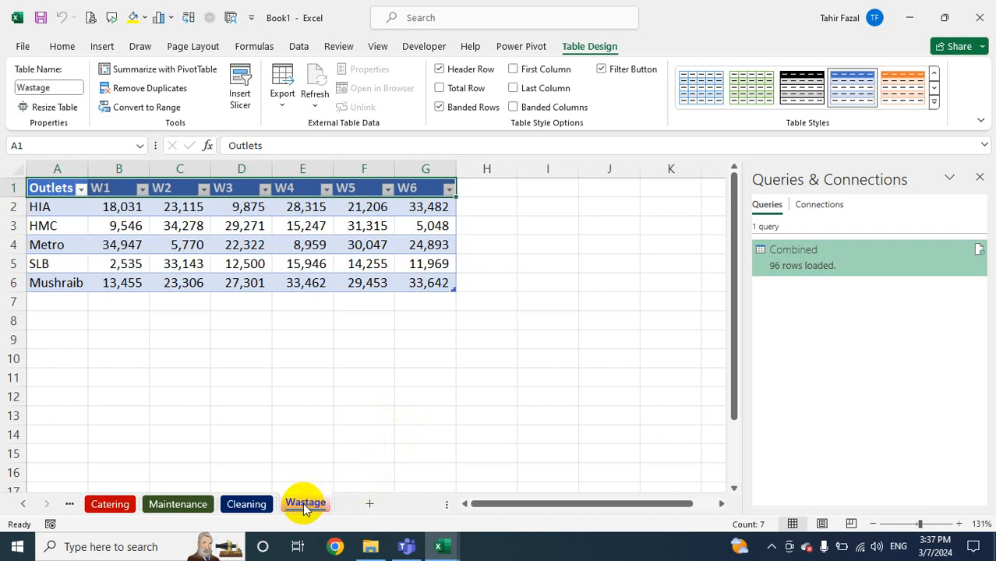
Copy the Others sheet from append DaTa from Table.xlsx to the end of Book1
{"action": "key", "text": "alt+Tab"}
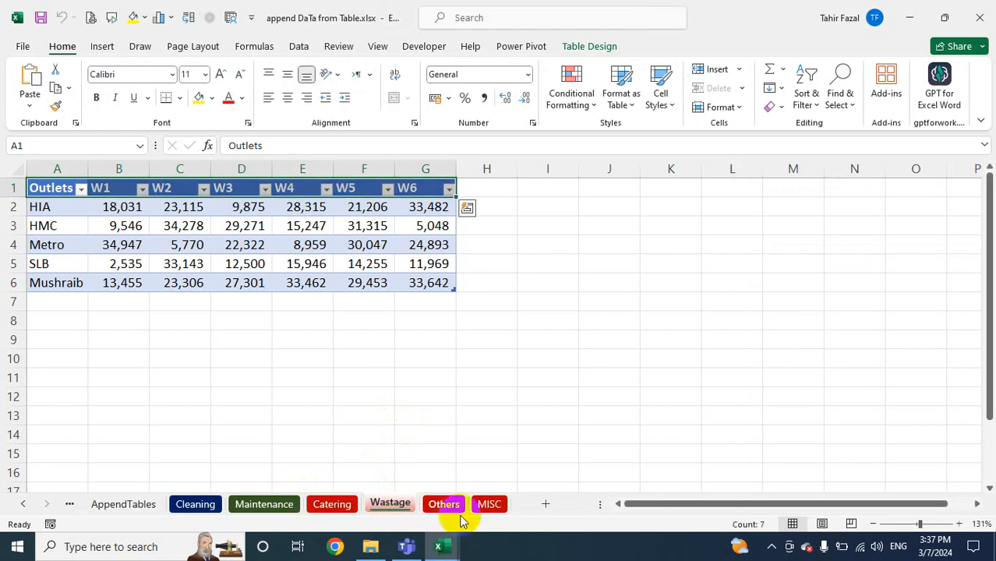
{"action": "left_click", "coordinate": [457, 511]}
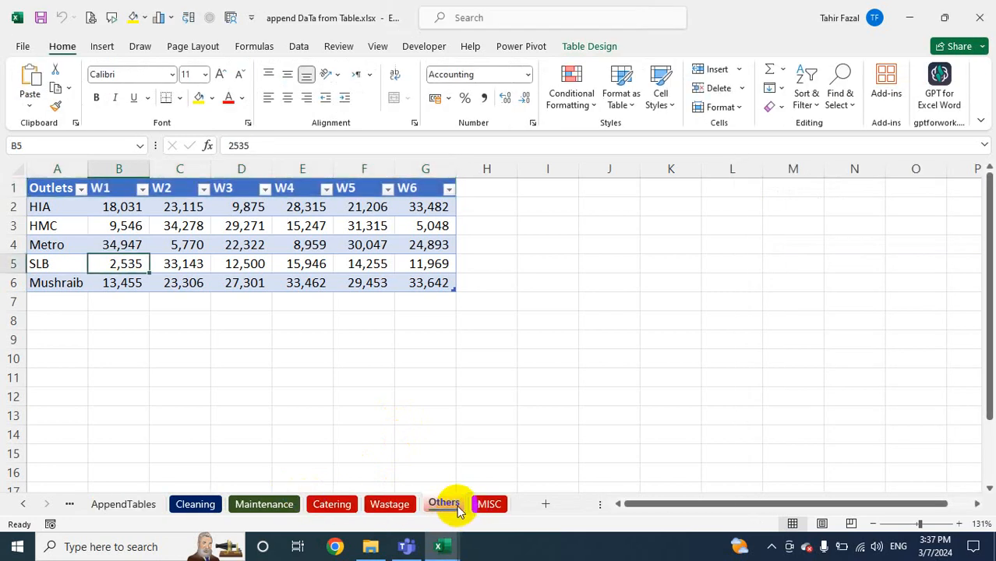
{"action": "right_click", "coordinate": [457, 511]}
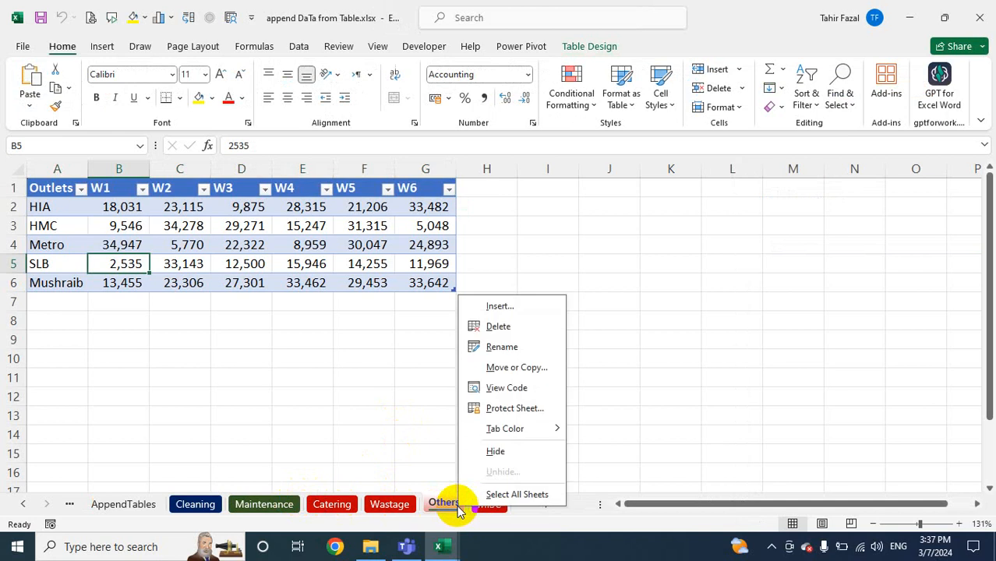
{"action": "left_click", "coordinate": [518, 368]}
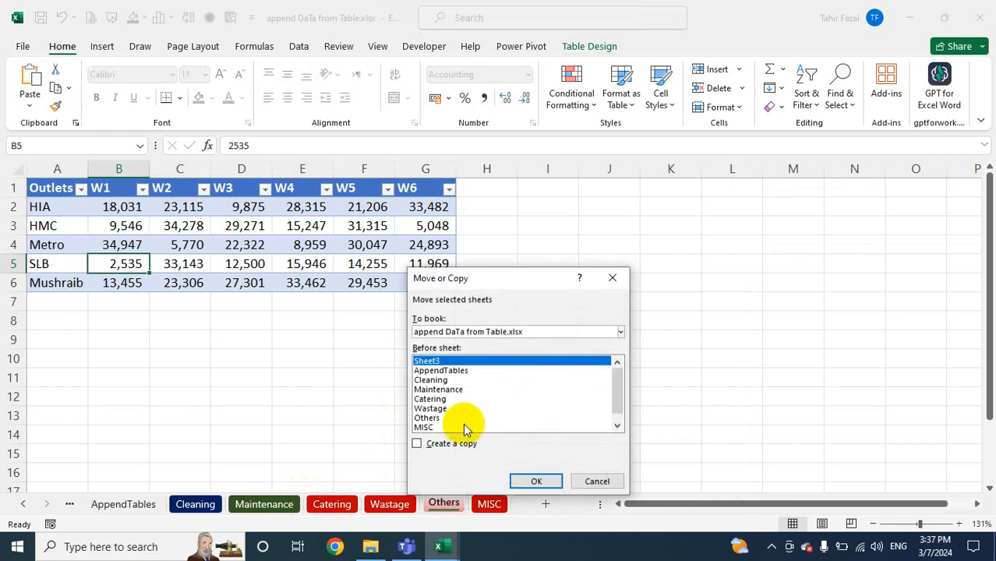
{"action": "left_click", "coordinate": [416, 443]}
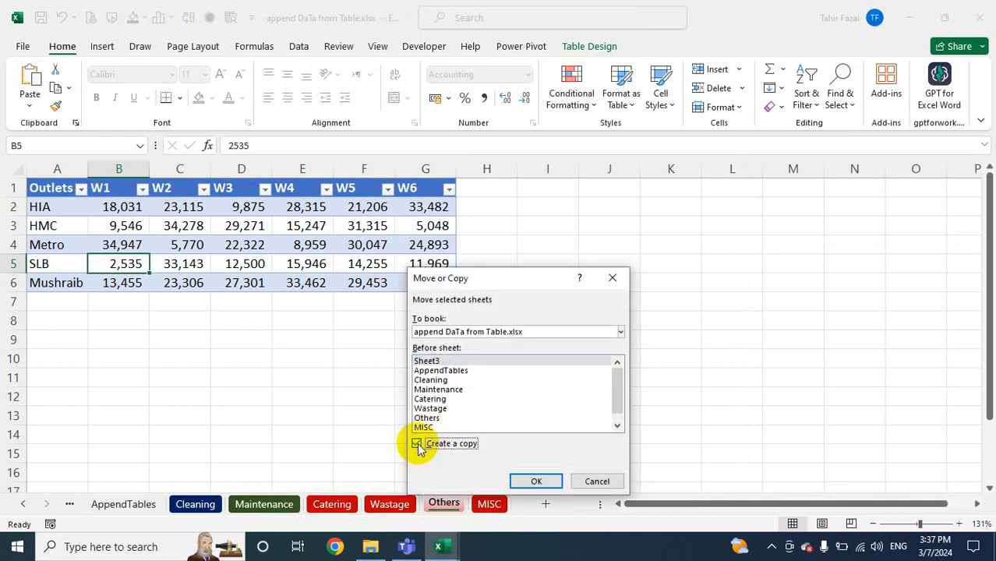
{"action": "left_click", "coordinate": [621, 333]}
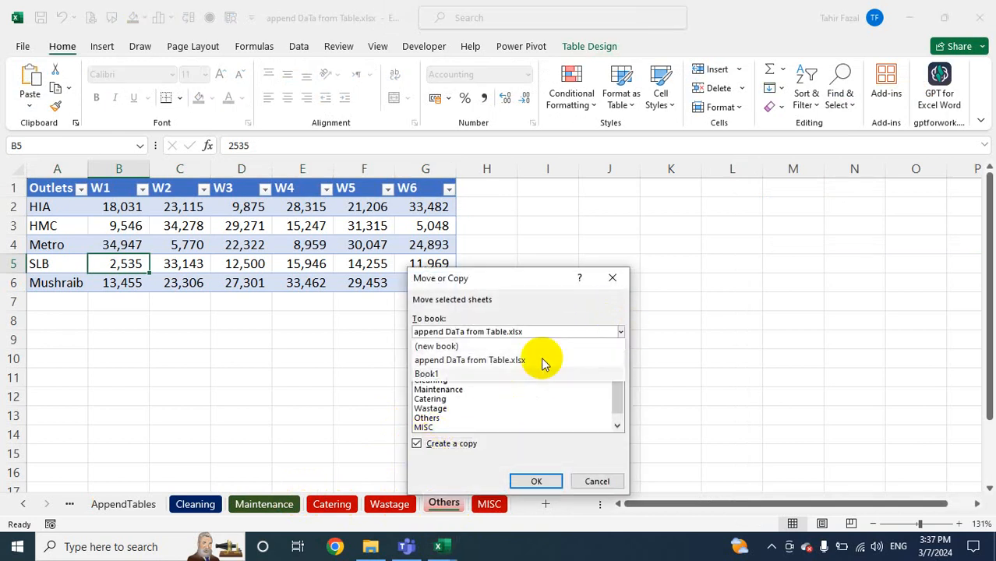
{"action": "left_click", "coordinate": [440, 374]}
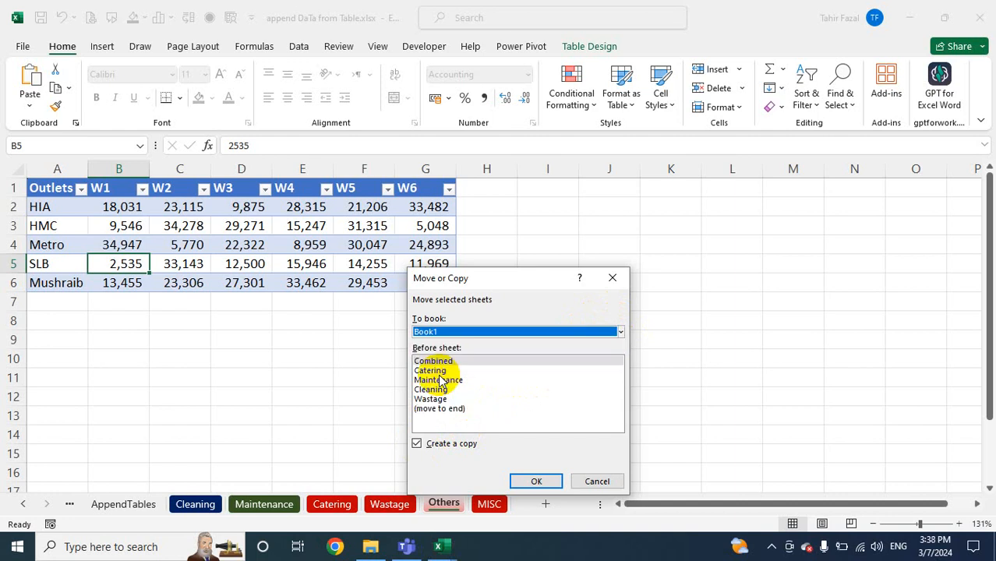
{"action": "left_click", "coordinate": [458, 408]}
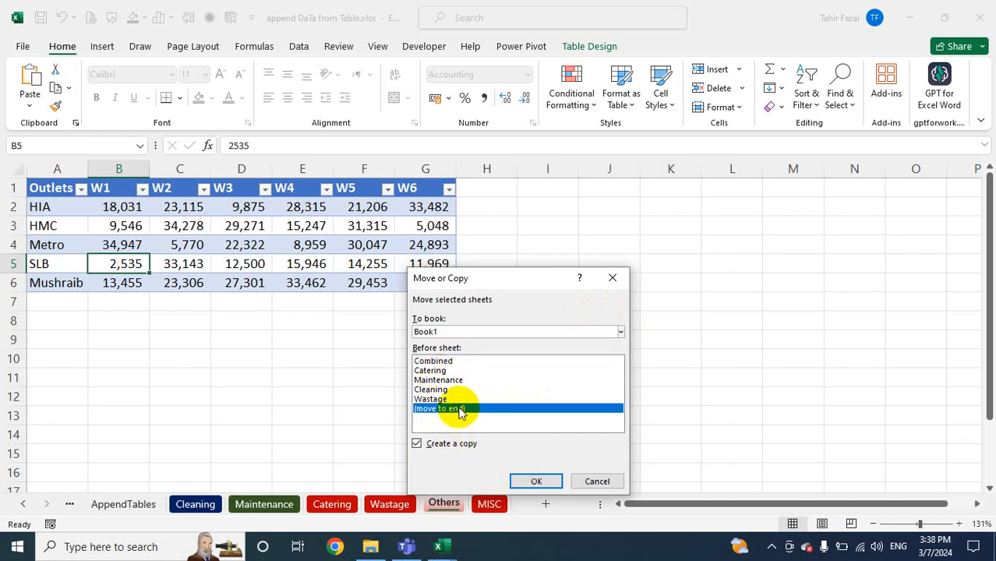
{"action": "left_click", "coordinate": [534, 480]}
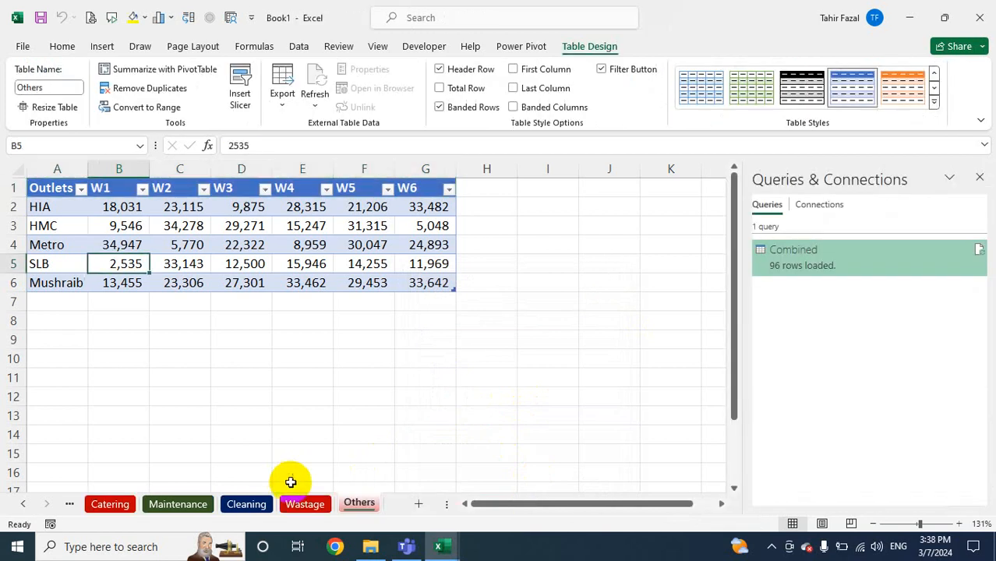
Check the table names on the copied Wastage and Others sheets
{"action": "left_click", "coordinate": [300, 505]}
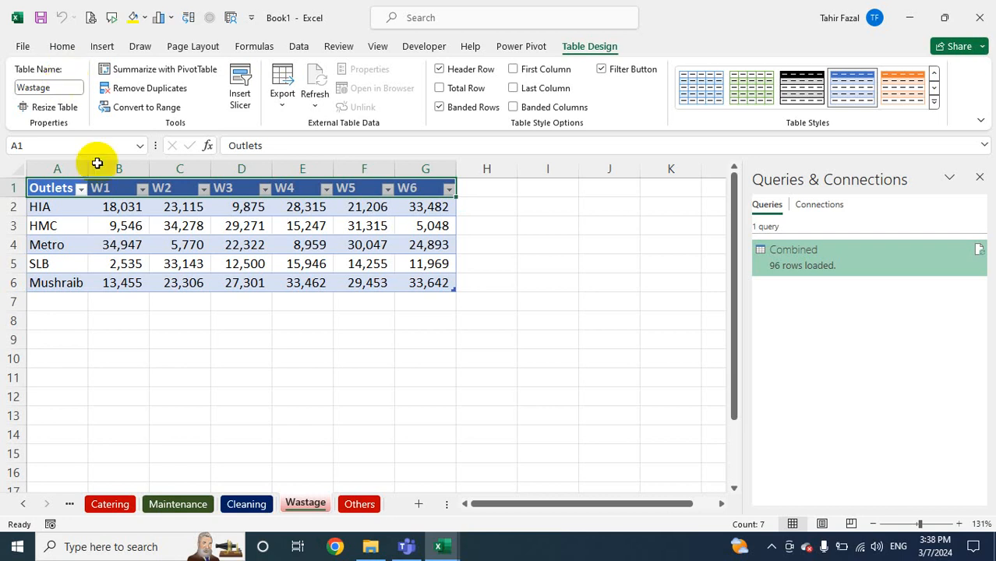
{"action": "left_click", "coordinate": [359, 504]}
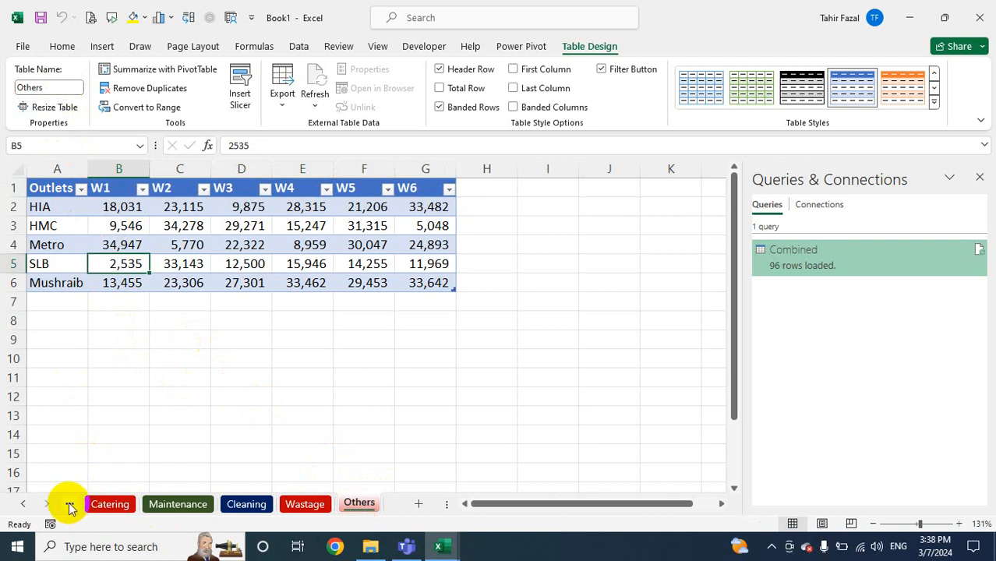
Review which services the Combined table contains using the Services column's filter list, leaving all of them selected
{"action": "left_click", "coordinate": [27, 507]}
{"action": "left_click", "coordinate": [106, 503]}
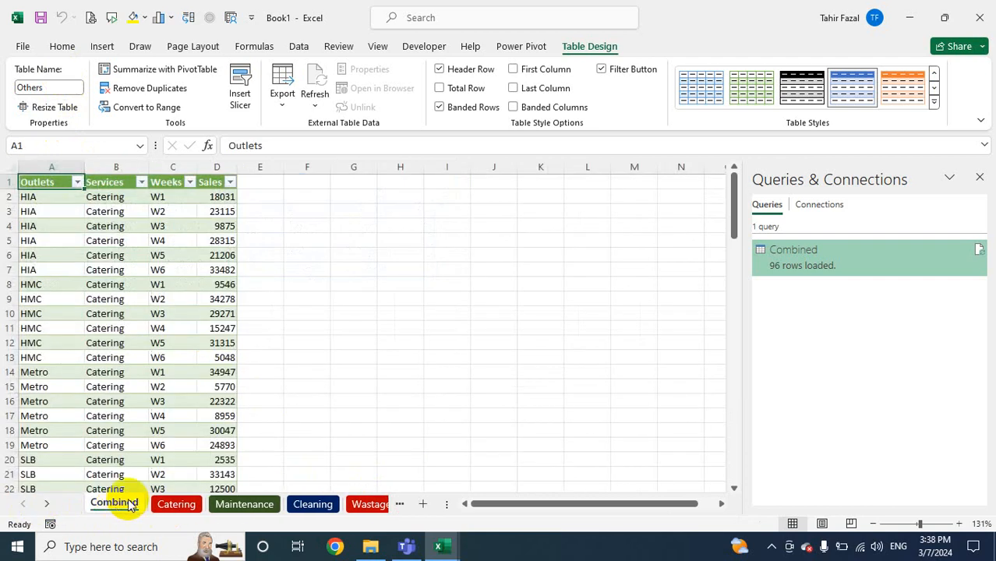
{"action": "left_click", "coordinate": [117, 178]}
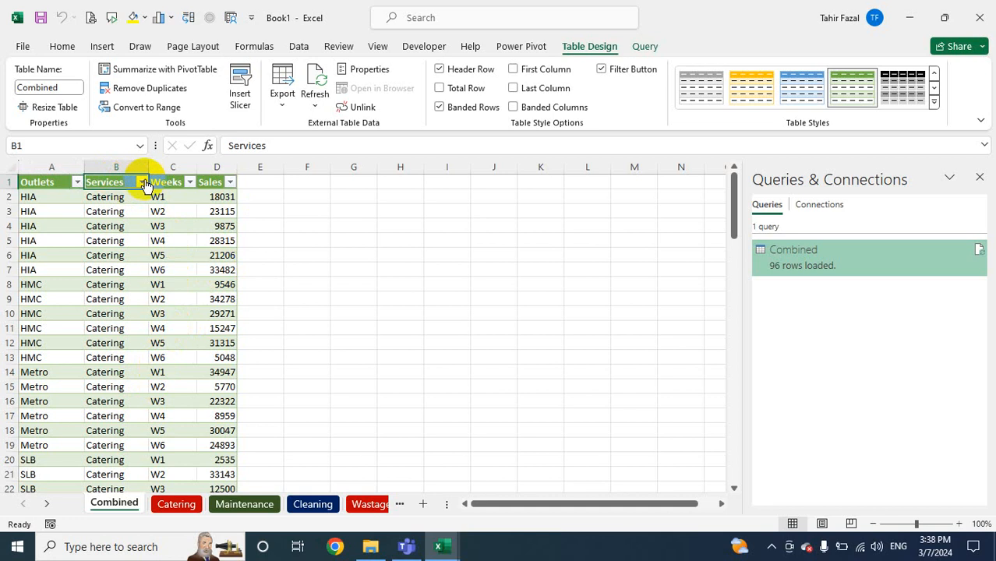
{"action": "left_click", "coordinate": [142, 183]}
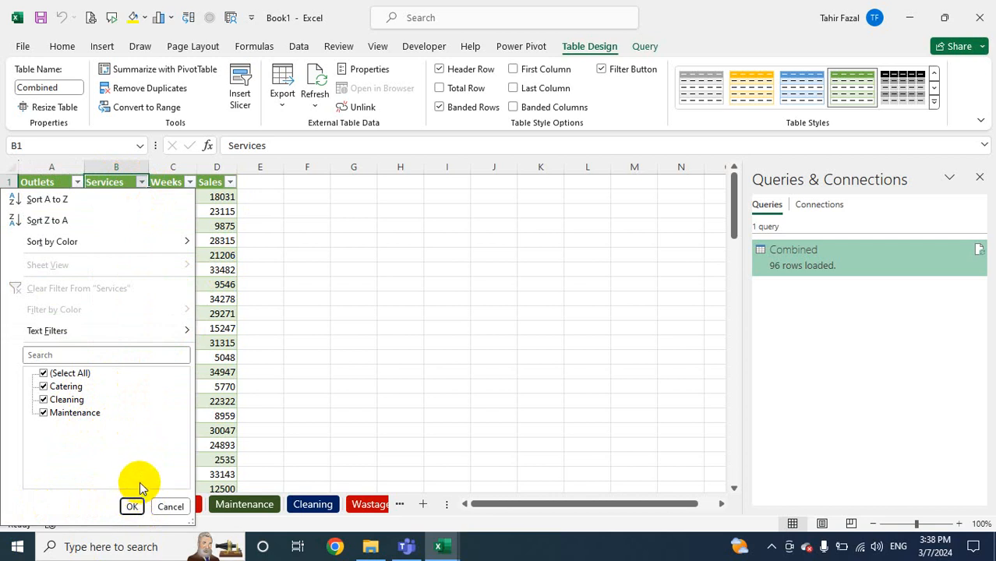
{"action": "left_click", "coordinate": [124, 510]}
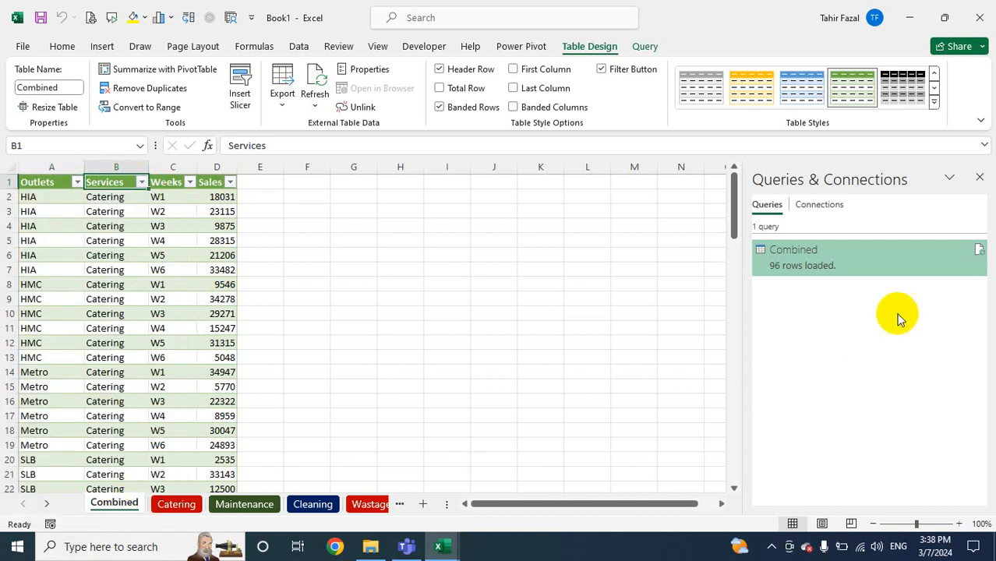
Refresh the Combined query to load the data from the added Wastage and Others tables
{"action": "mouse_move", "coordinate": [830, 258]}
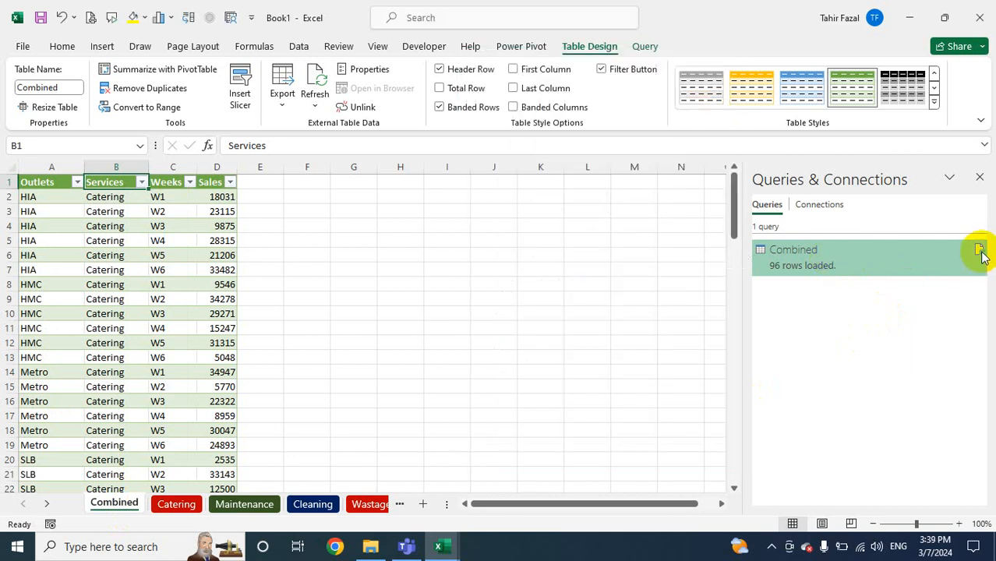
{"action": "mouse_move", "coordinate": [981, 257]}
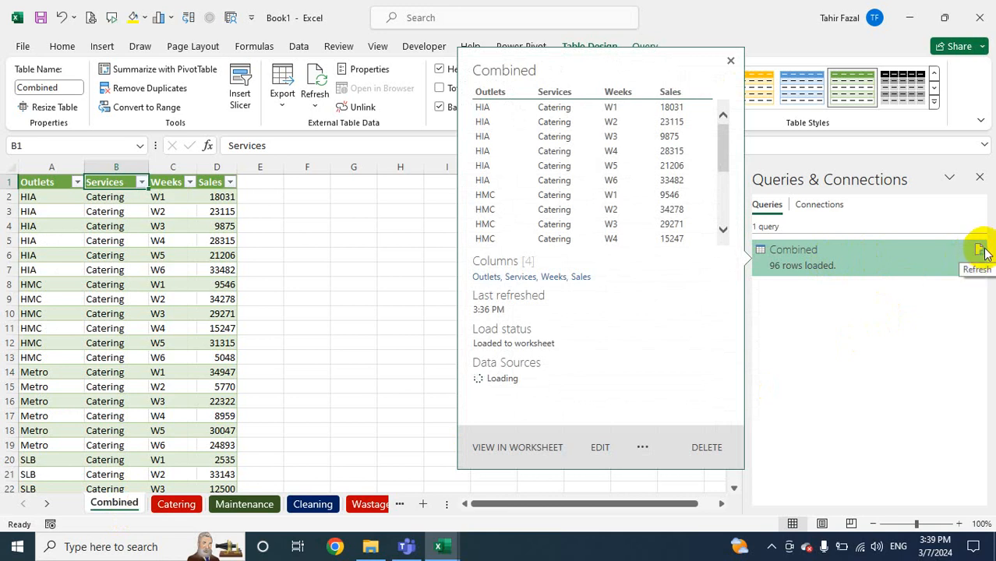
{"action": "left_click", "coordinate": [980, 250]}
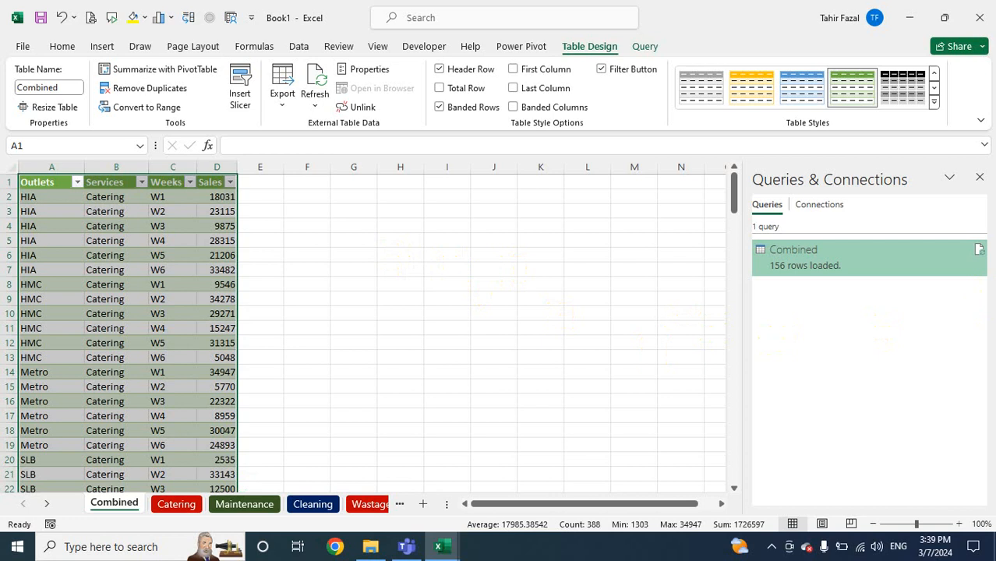
{"action": "mouse_move", "coordinate": [782, 262]}
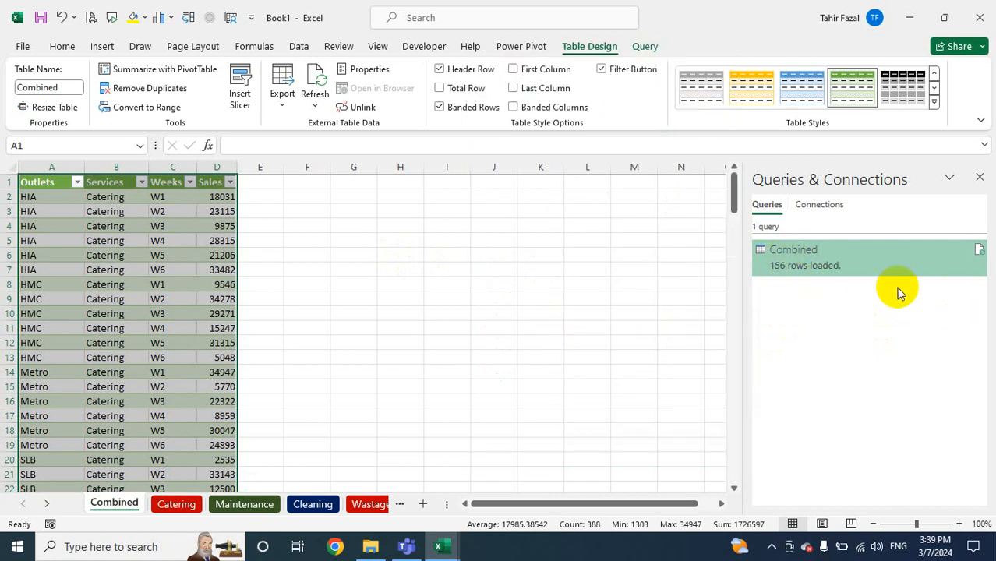
Check the refreshed Combined table's Services filter list for the newly added services, leaving the filter unchanged
{"action": "left_click", "coordinate": [125, 183]}
{"action": "left_click", "coordinate": [141, 182]}
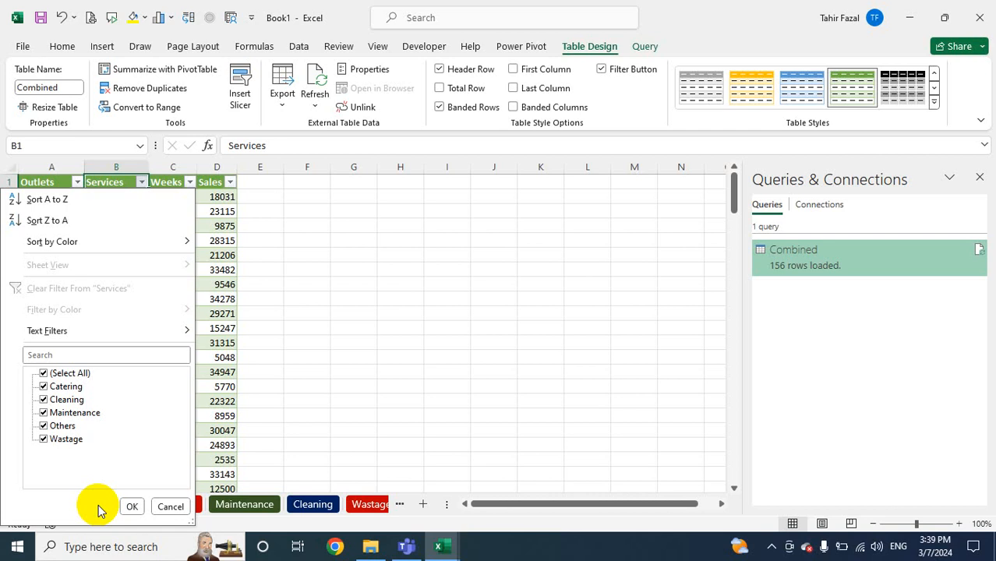
{"action": "left_click", "coordinate": [496, 258]}
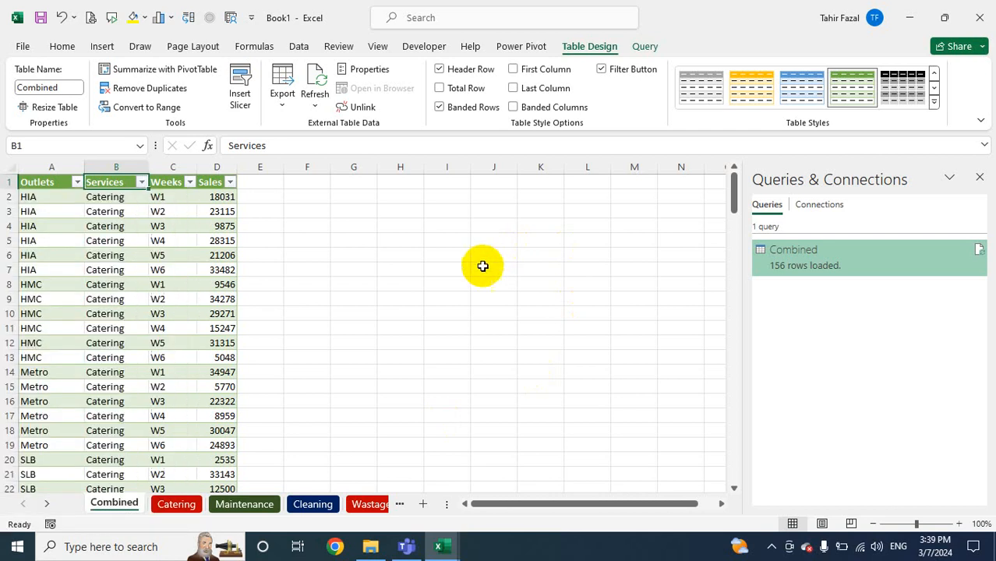
Create a PivotTable from the Combined table on a new worksheet
{"action": "left_click", "coordinate": [40, 181]}
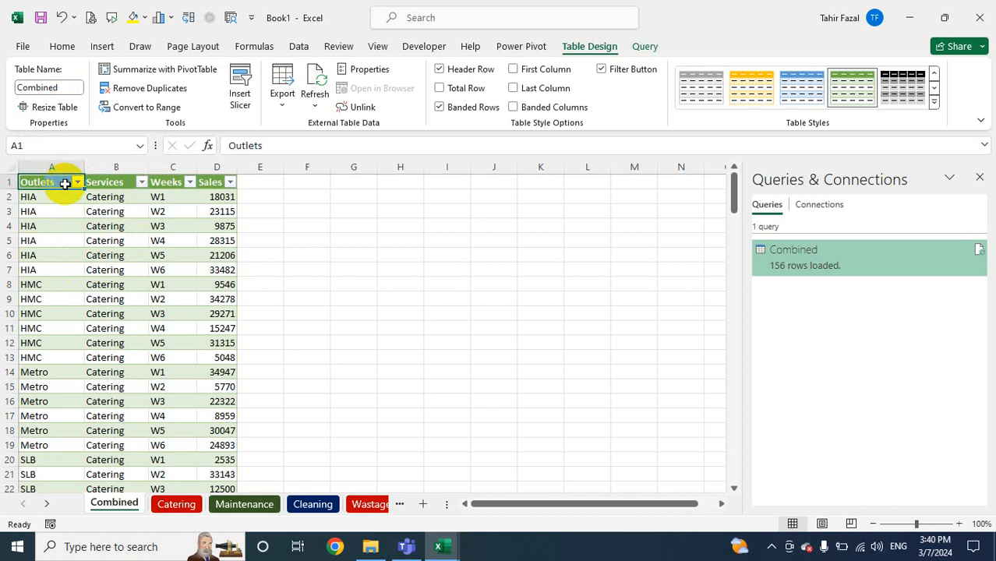
{"action": "left_click", "coordinate": [102, 47]}
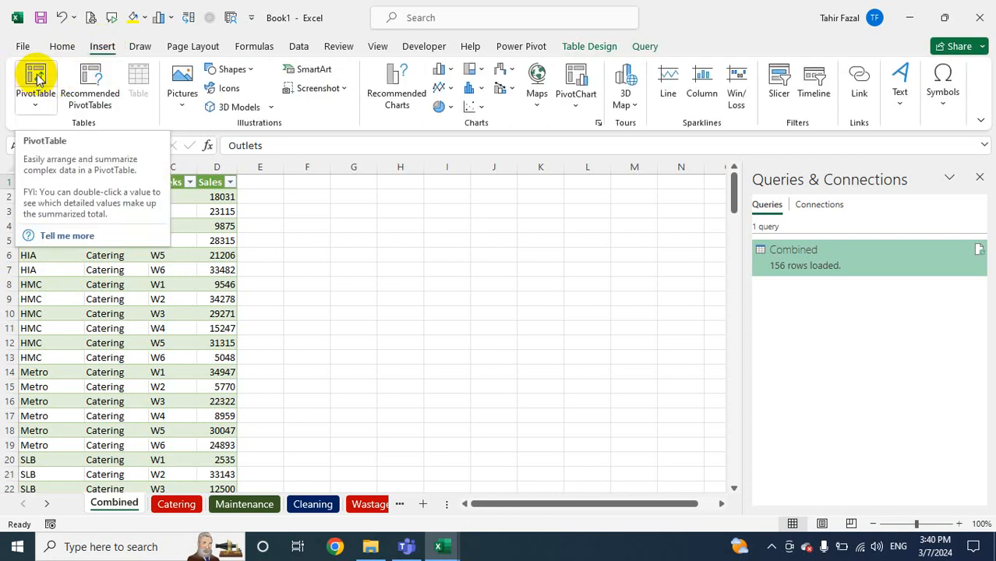
{"action": "left_click", "coordinate": [350, 282]}
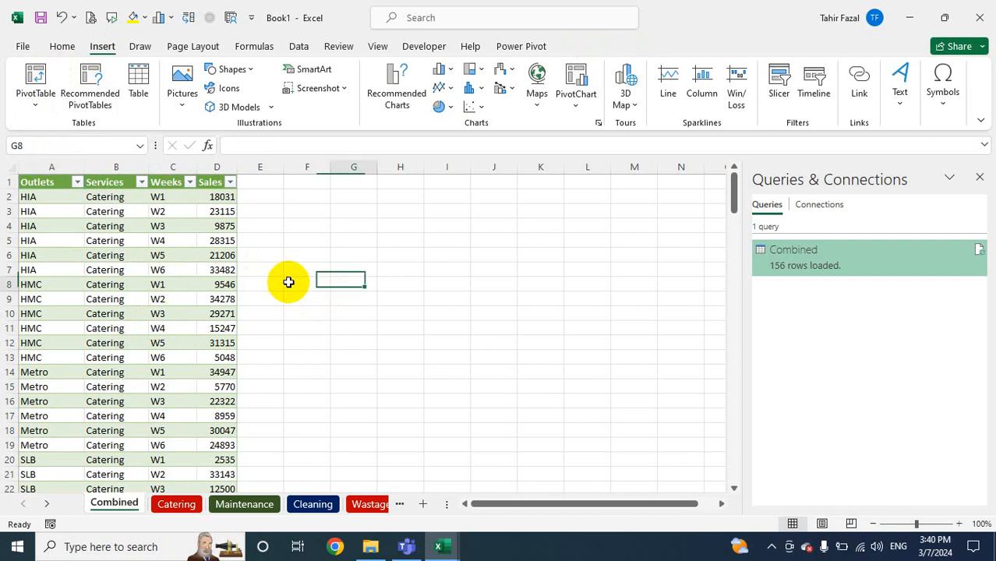
{"action": "left_click", "coordinate": [107, 225]}
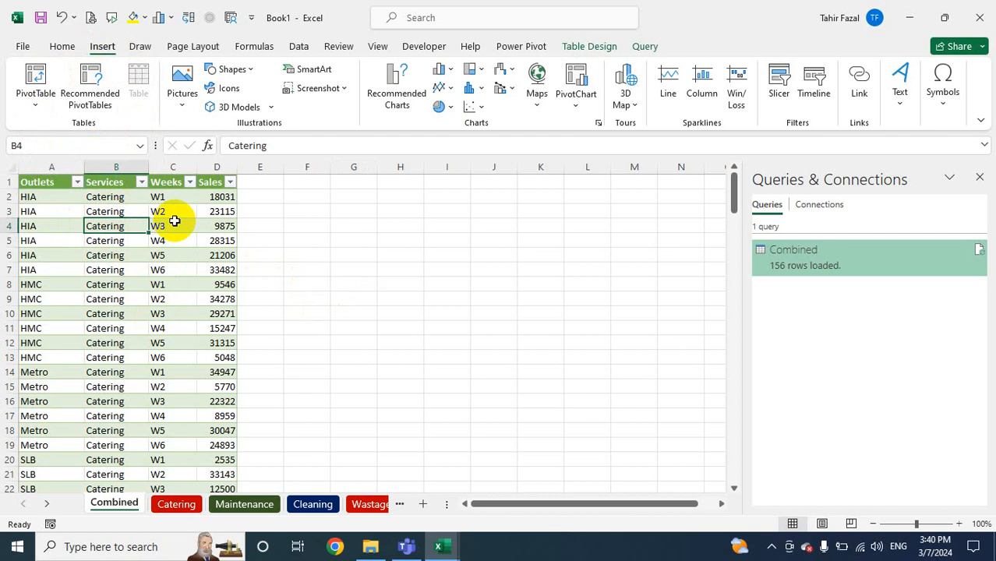
{"action": "key", "text": "alt"}
{"action": "key", "text": "v"}
{"action": "key", "text": "t"}
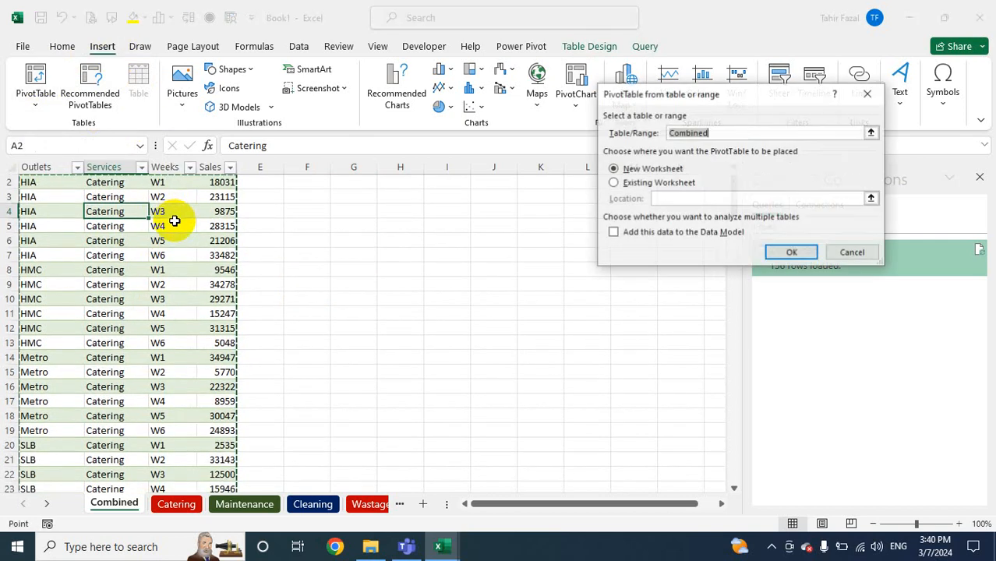
{"action": "left_click_drag", "start_coordinate": [653, 95], "coordinate": [530, 76]}
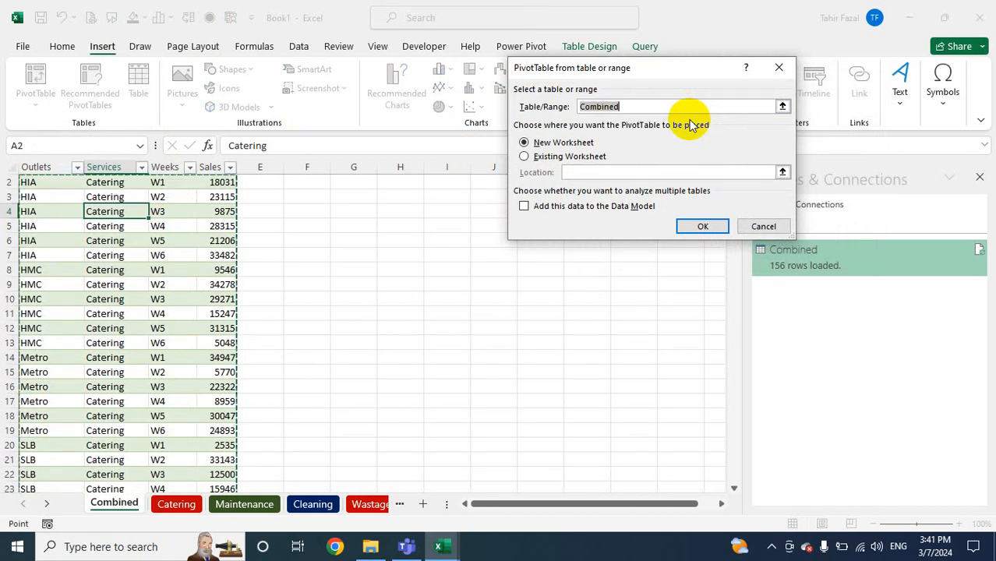
{"action": "left_click", "coordinate": [703, 226]}
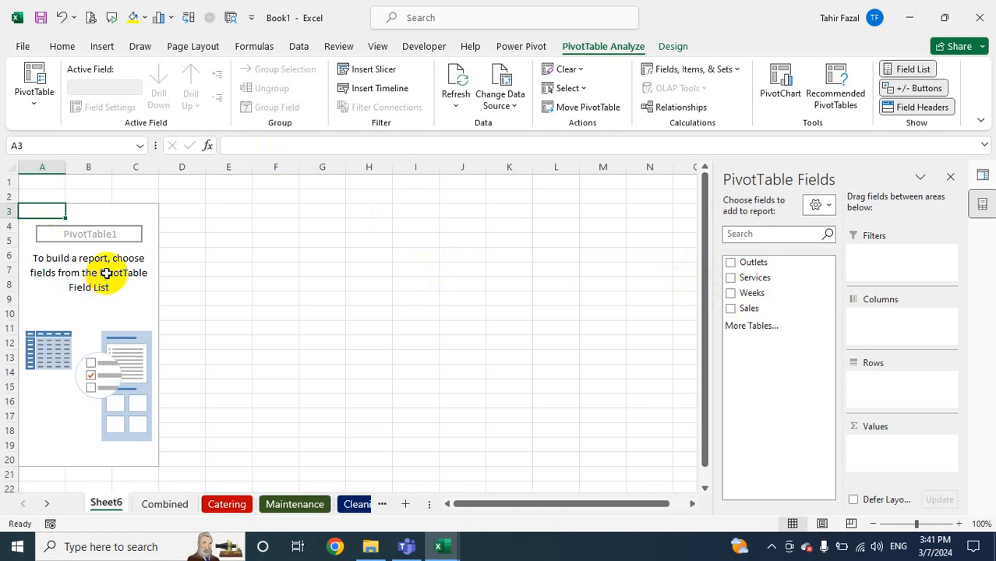
Add Weeks to the PivotTable's rows and Sales to its values as a sum
{"action": "left_click", "coordinate": [730, 292]}
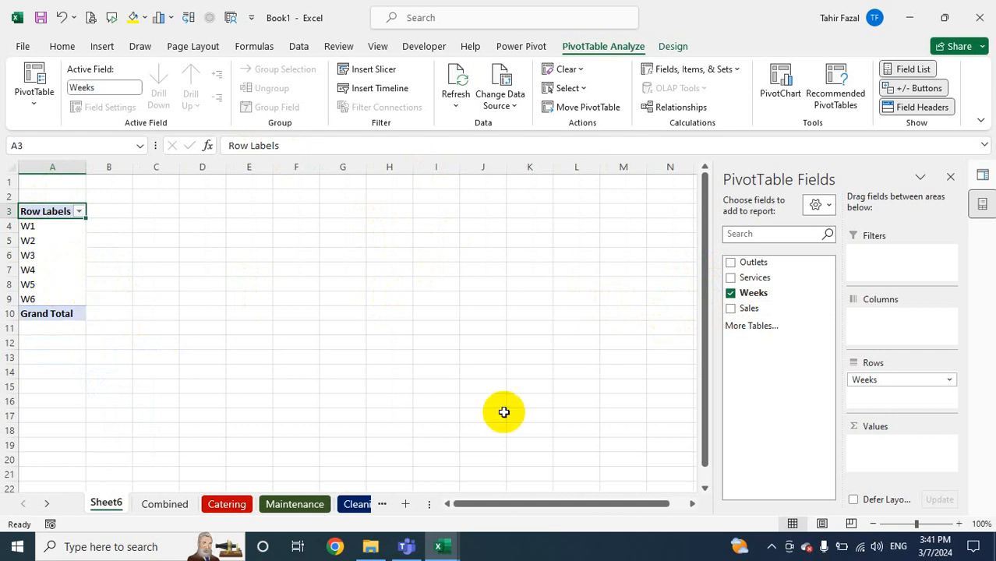
{"action": "left_click", "coordinate": [731, 310]}
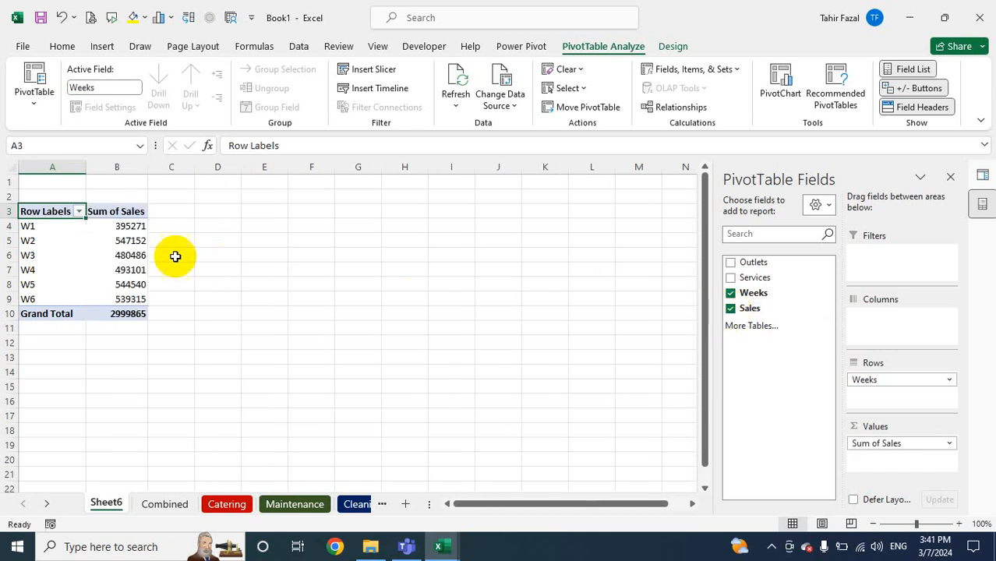
{"action": "mouse_move", "coordinate": [134, 296]}
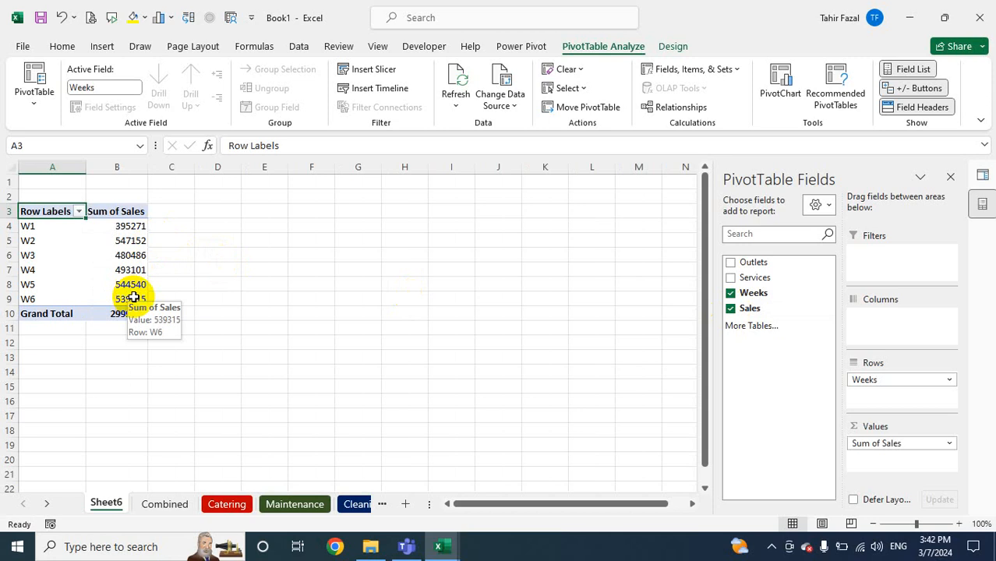
Format the Sum of Sales values as Accounting with no currency symbol and 0 decimal places
{"action": "left_click", "coordinate": [130, 226]}
{"action": "right_click", "coordinate": [130, 226]}
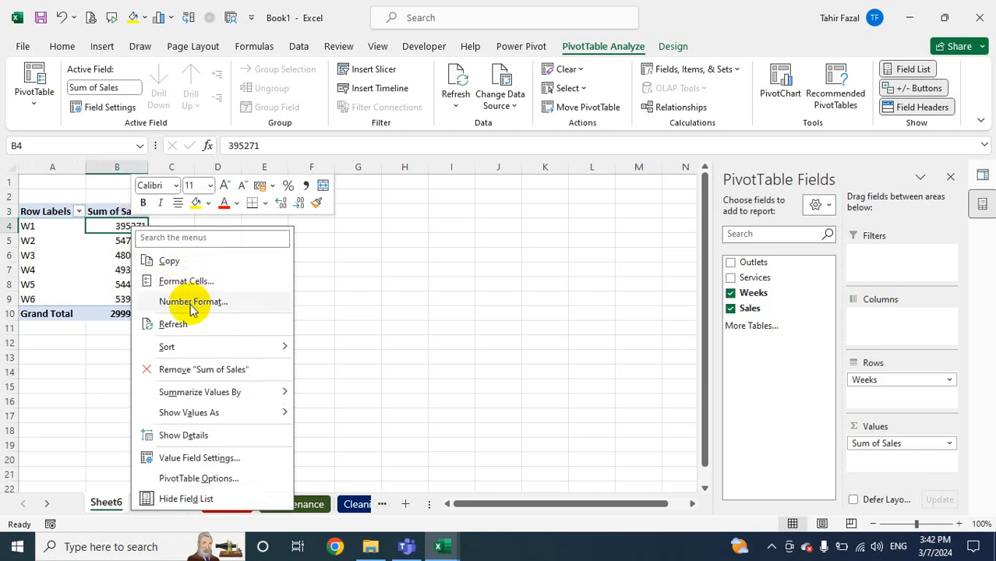
{"action": "left_click", "coordinate": [194, 302]}
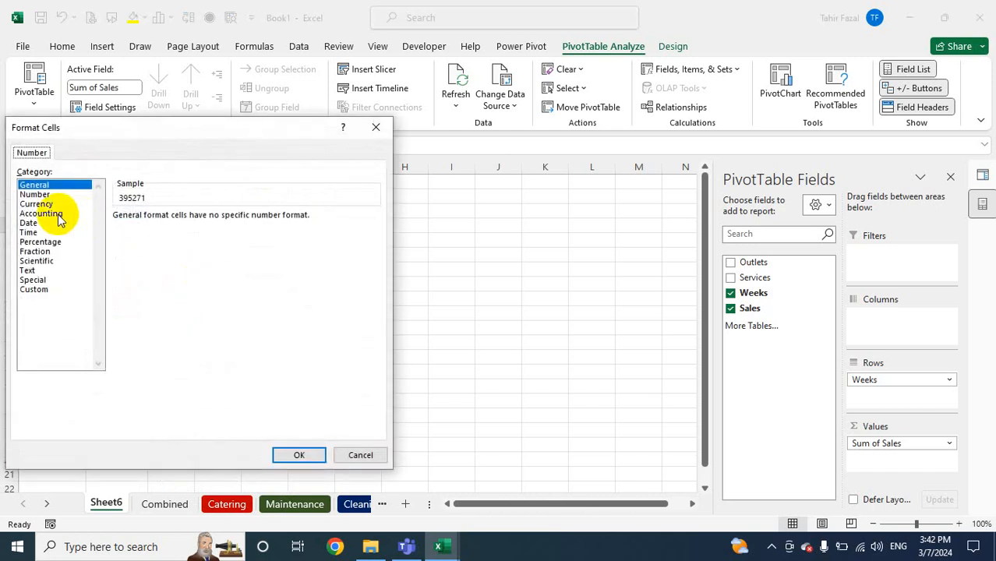
{"action": "left_click", "coordinate": [57, 215]}
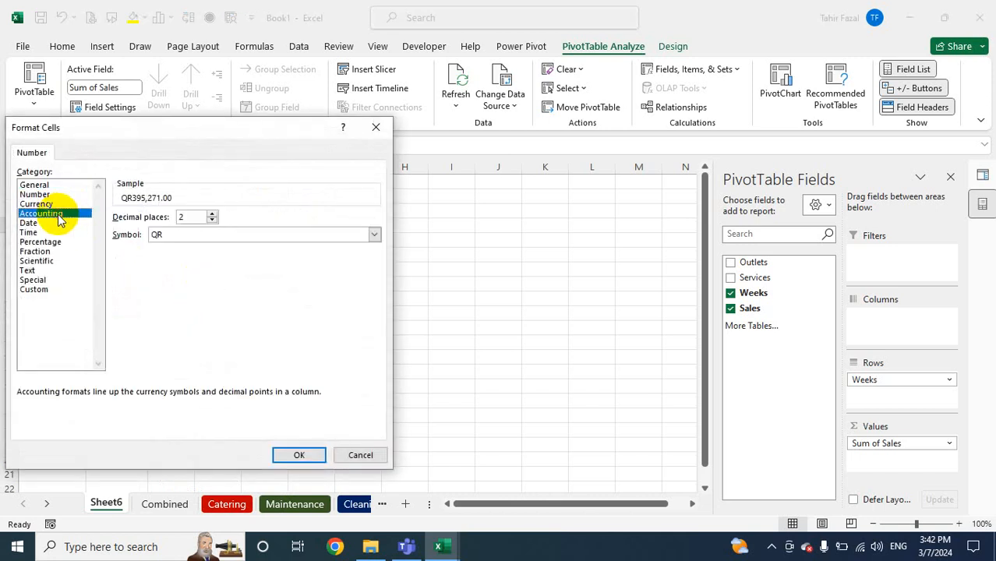
{"action": "left_click", "coordinate": [184, 236]}
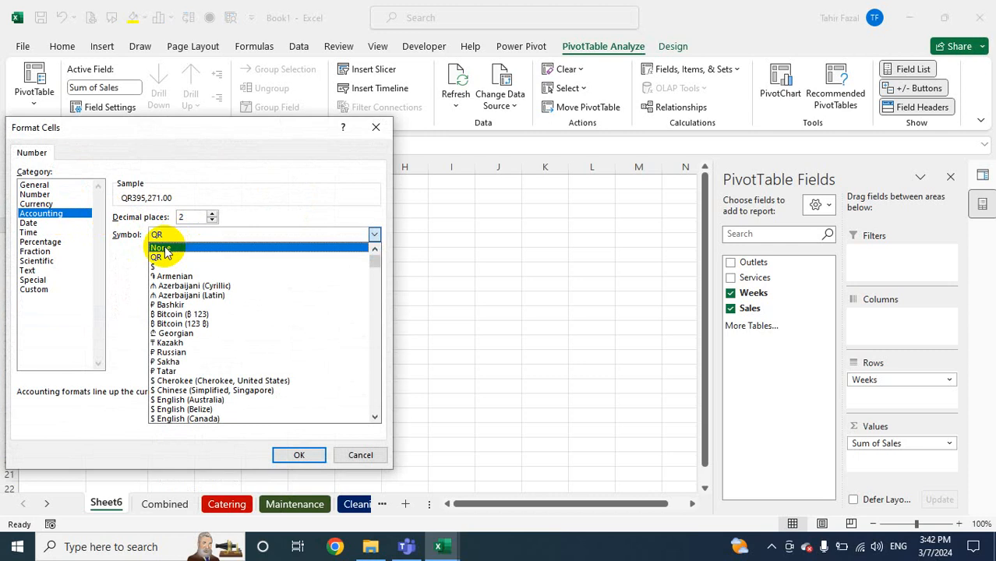
{"action": "left_click", "coordinate": [165, 249]}
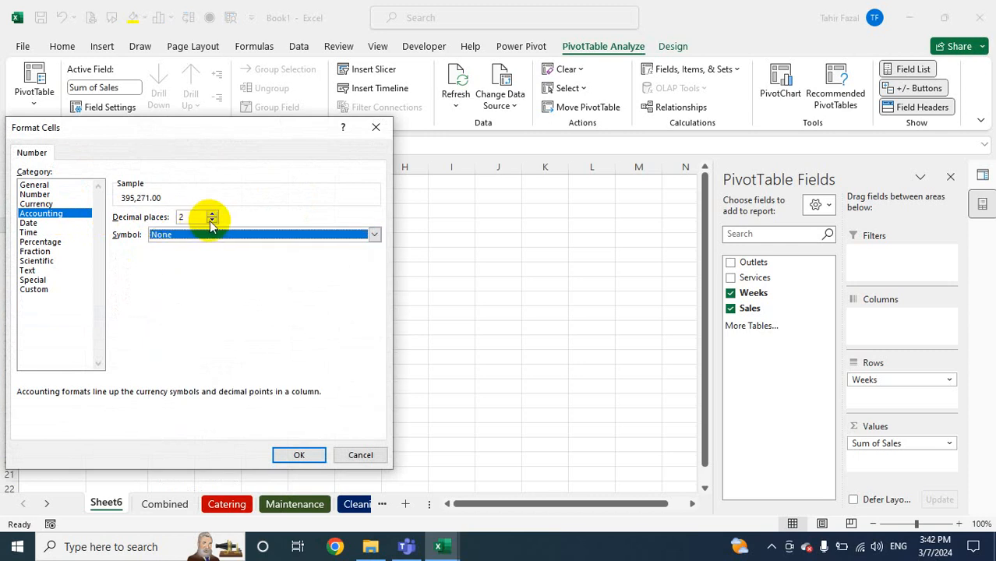
{"action": "left_click", "coordinate": [210, 221]}
{"action": "left_click", "coordinate": [210, 221]}
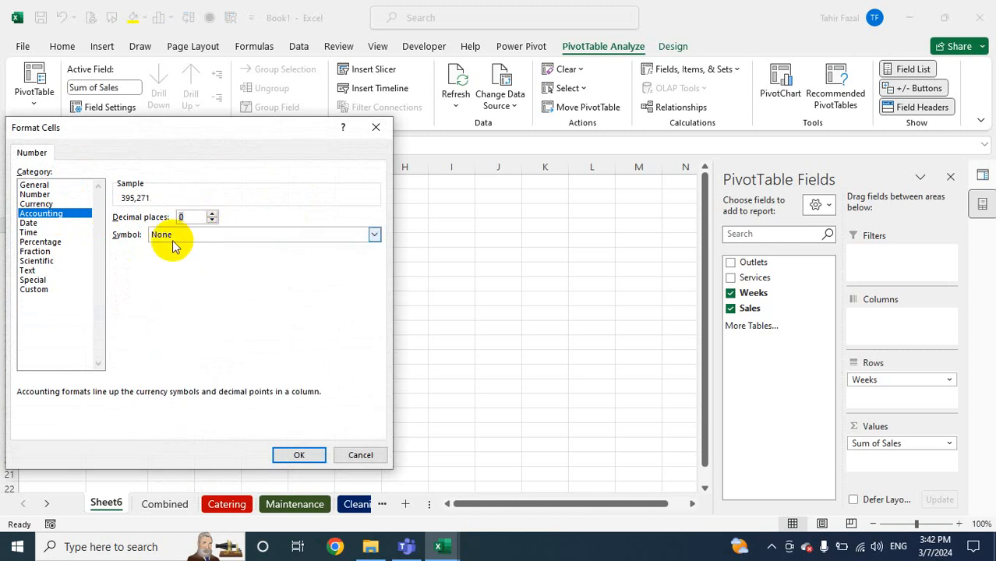
{"action": "left_click", "coordinate": [296, 455]}
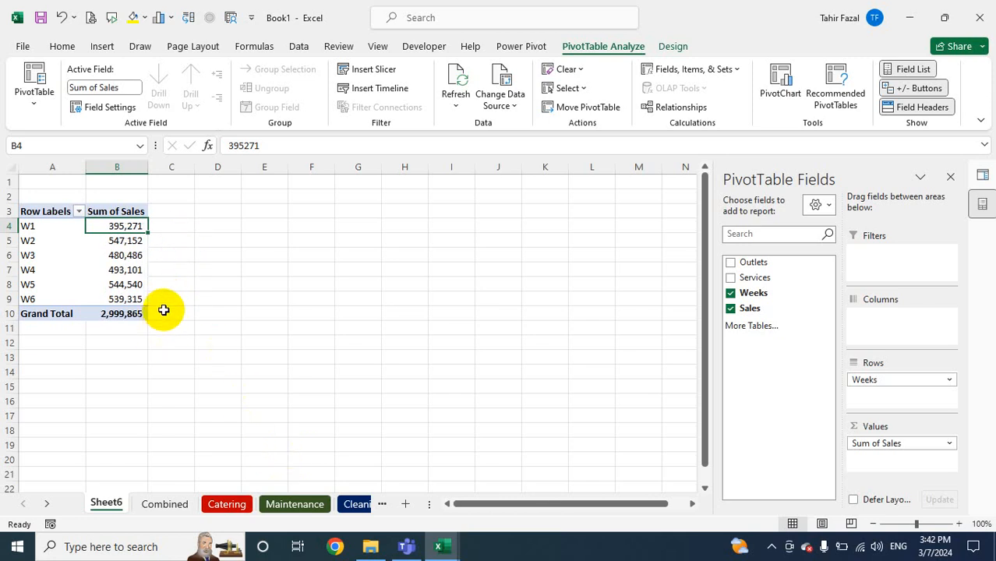
Apply the blue style from the first row of the Dark PivotTable styles to the weekly sales PivotTable
{"action": "left_click", "coordinate": [63, 212]}
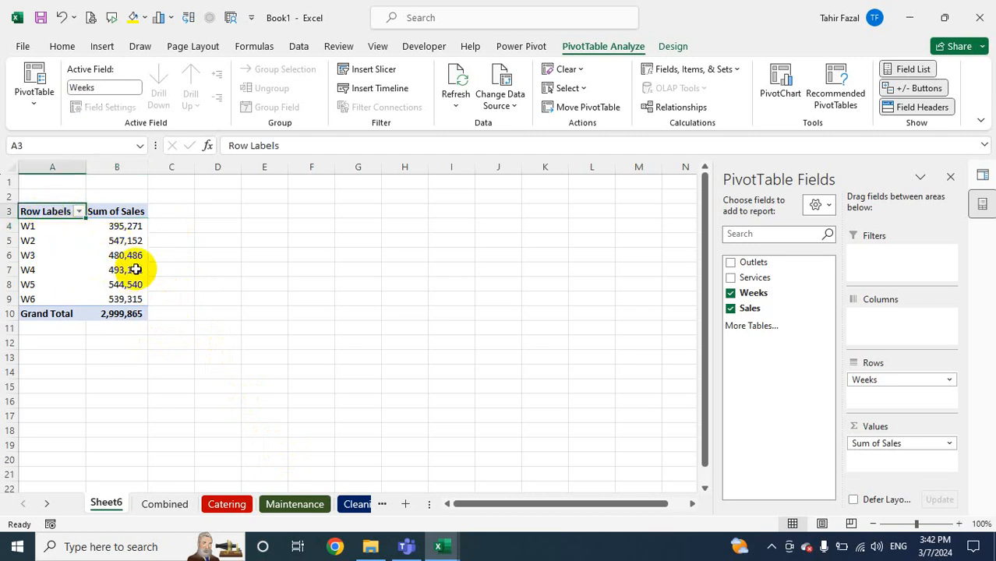
{"action": "mouse_move", "coordinate": [128, 274]}
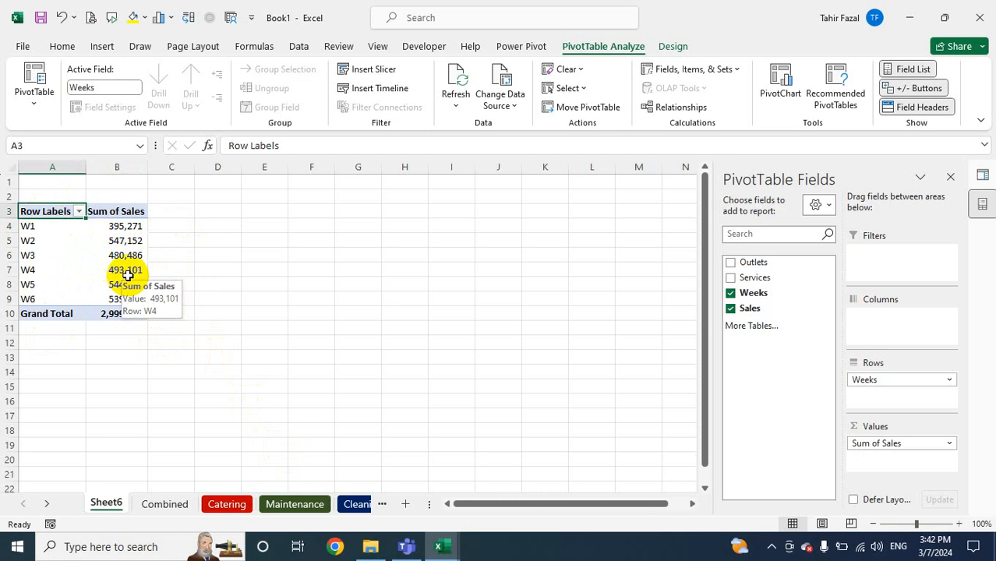
{"action": "mouse_move", "coordinate": [111, 240]}
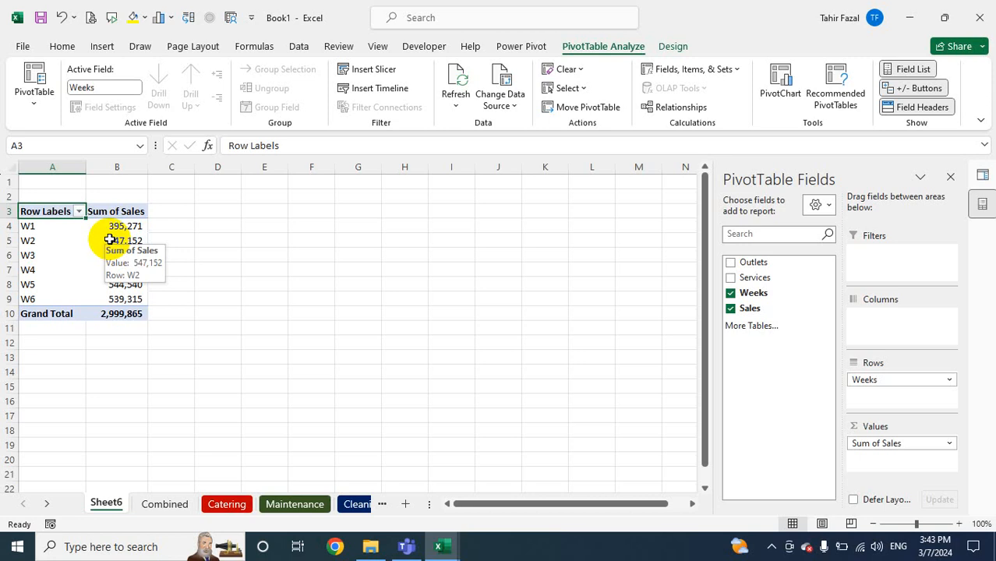
{"action": "left_click", "coordinate": [682, 51]}
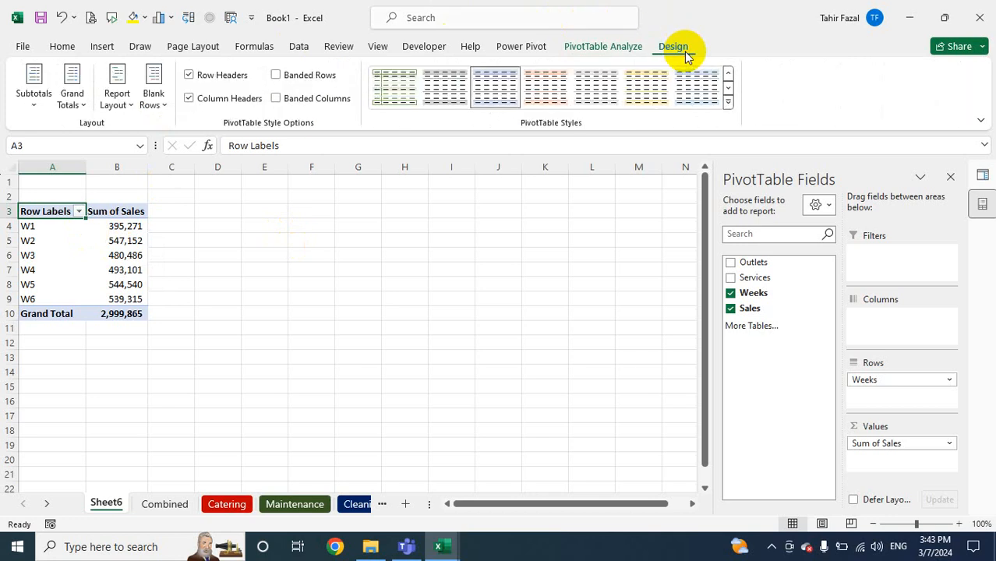
{"action": "left_click", "coordinate": [728, 100]}
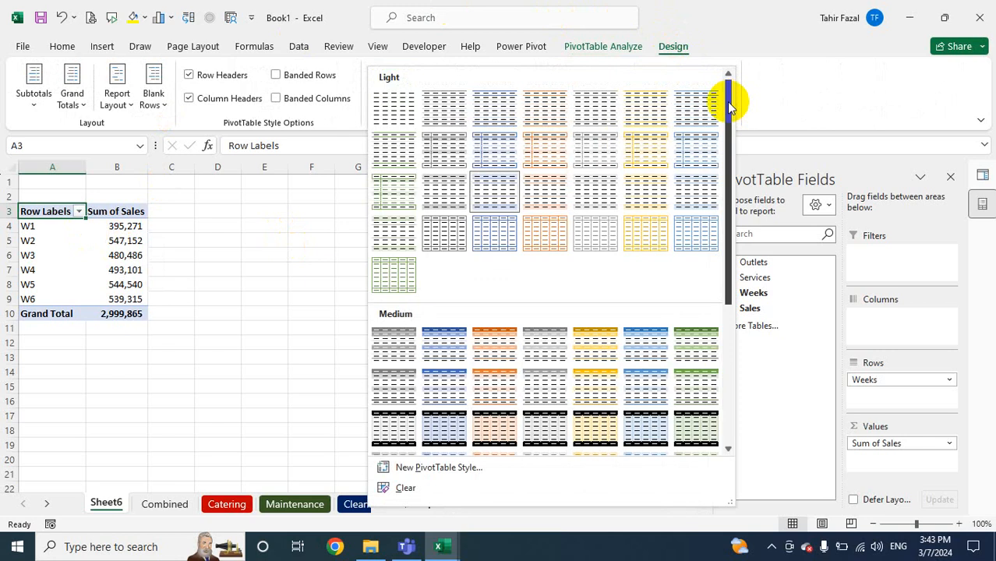
{"action": "scroll", "coordinate": [496, 306], "scroll_direction": "down", "scroll_amount": 3}
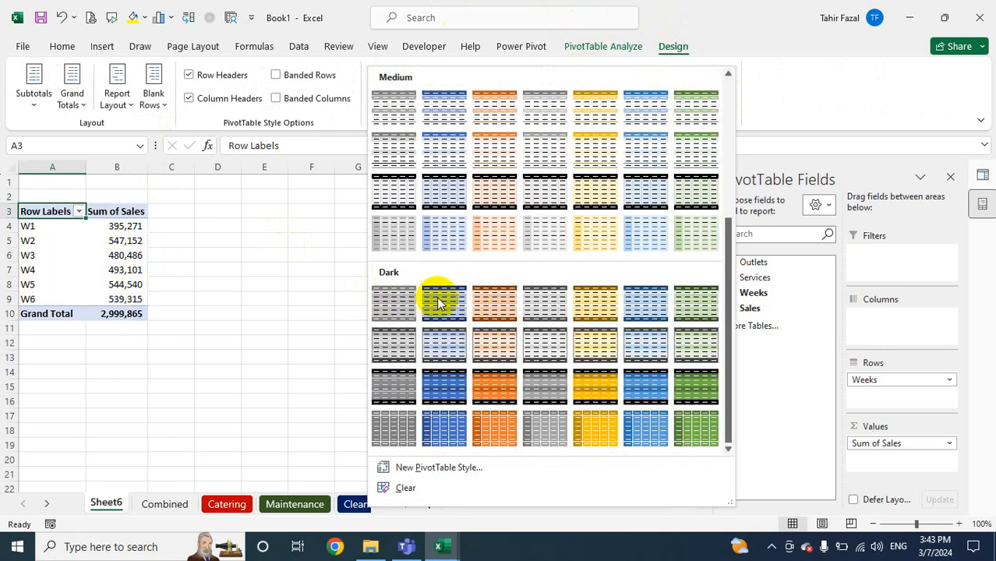
{"action": "scroll", "coordinate": [438, 296], "scroll_direction": "up", "scroll_amount": 3}
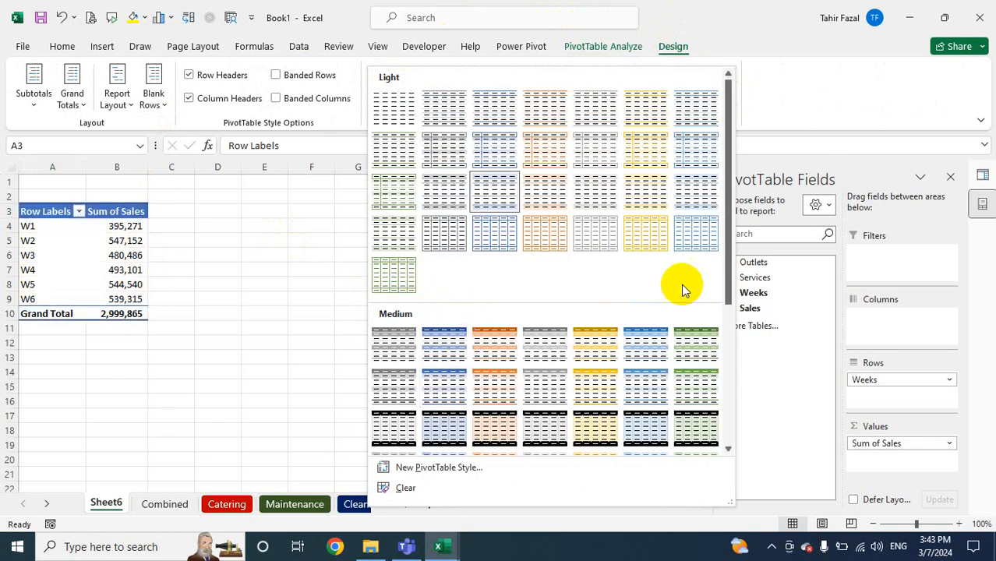
{"action": "left_click_drag", "start_coordinate": [725, 271], "coordinate": [485, 368]}
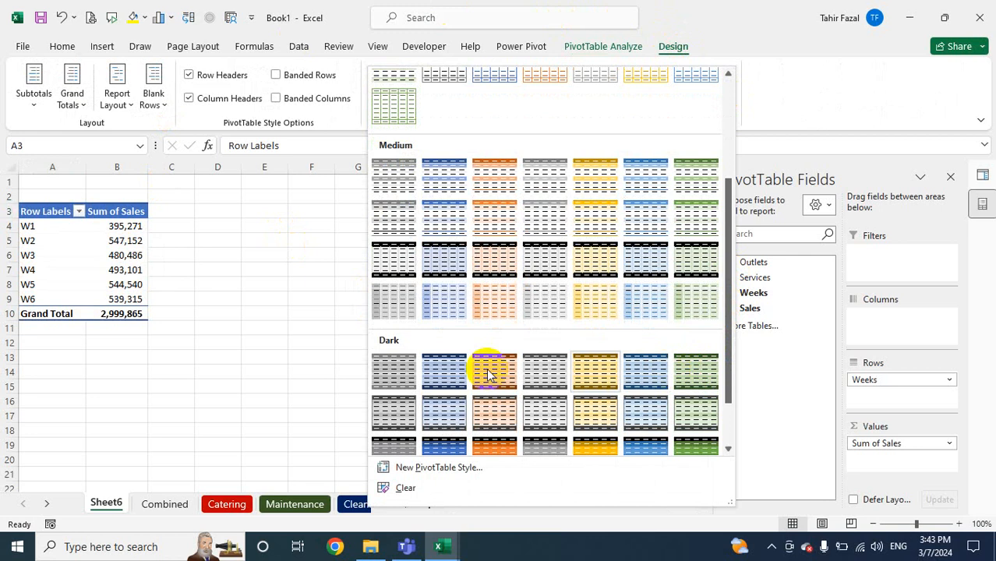
{"action": "left_click", "coordinate": [448, 373]}
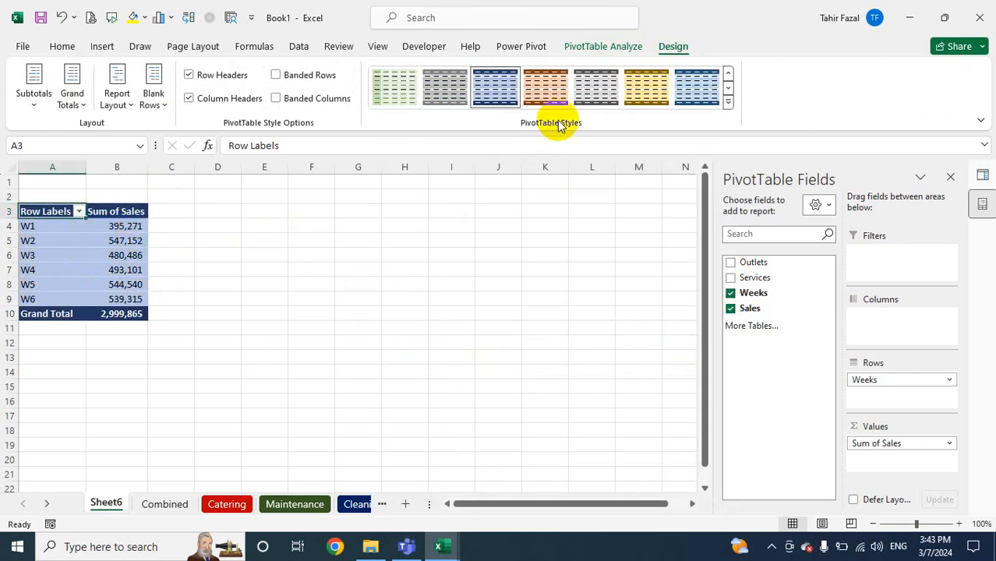
{"action": "left_click", "coordinate": [727, 104]}
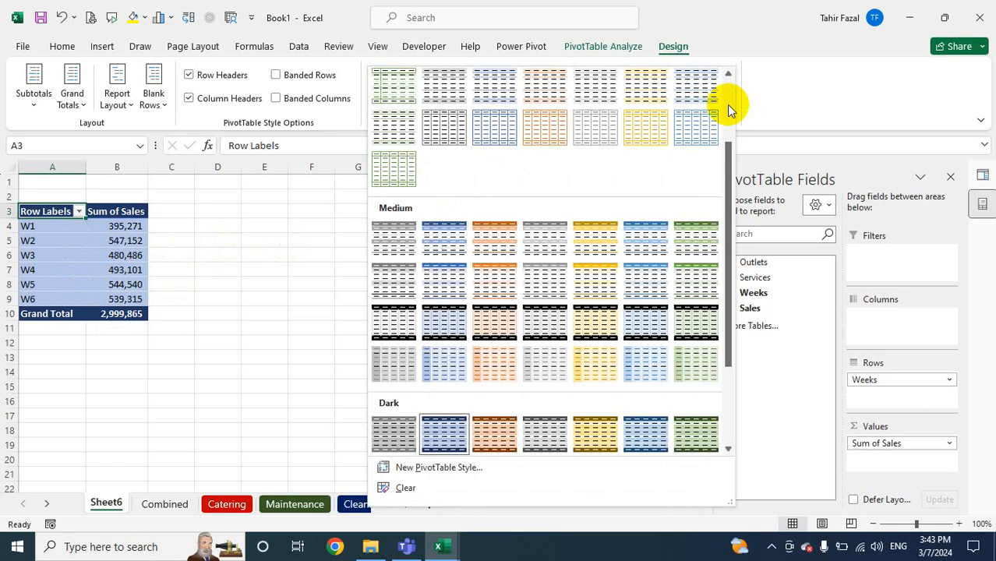
{"action": "left_click", "coordinate": [450, 434]}
Change the PivotTable's report layout to Tabular Form
{"action": "left_click", "coordinate": [119, 105]}
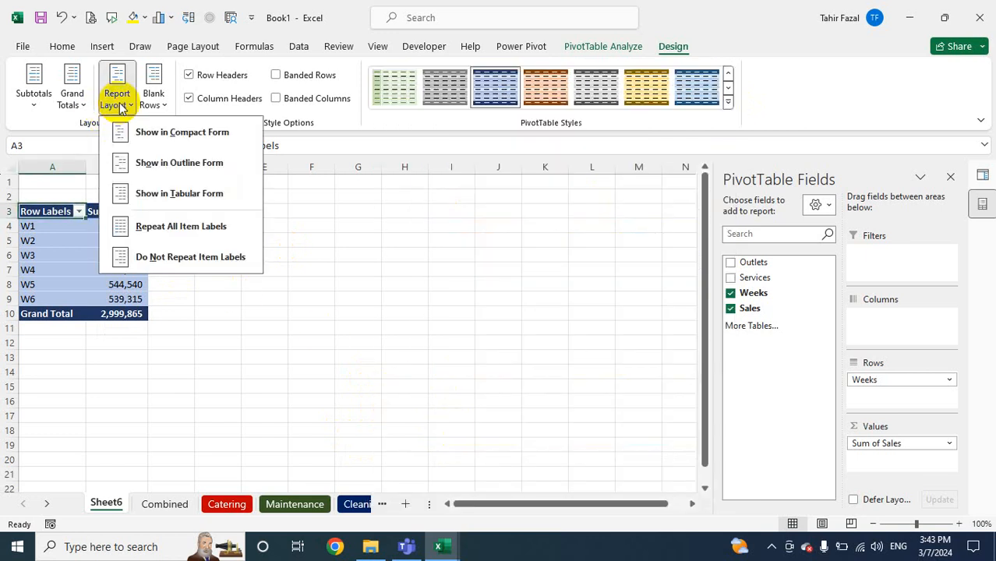
{"action": "left_click", "coordinate": [172, 194]}
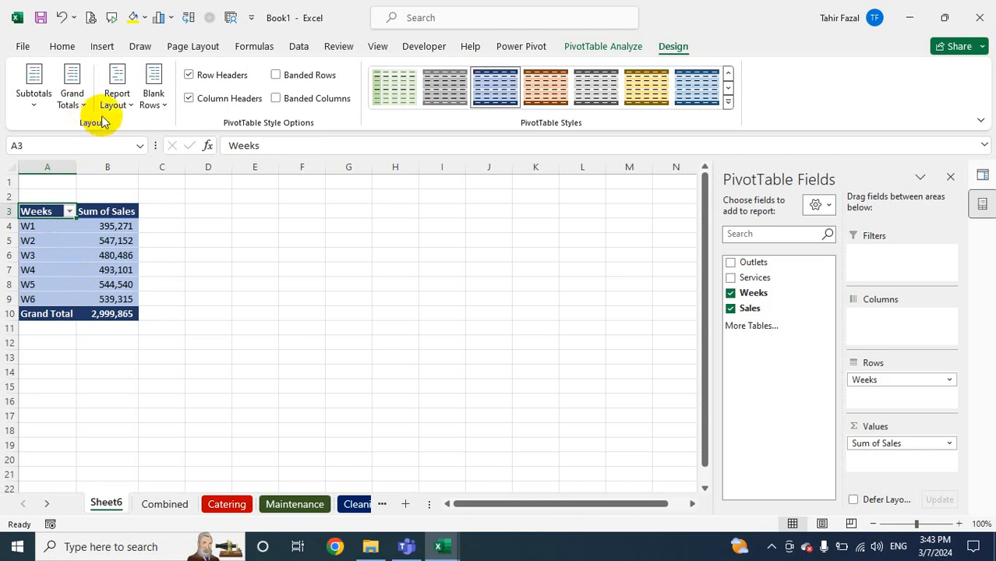
{"action": "left_click", "coordinate": [117, 93]}
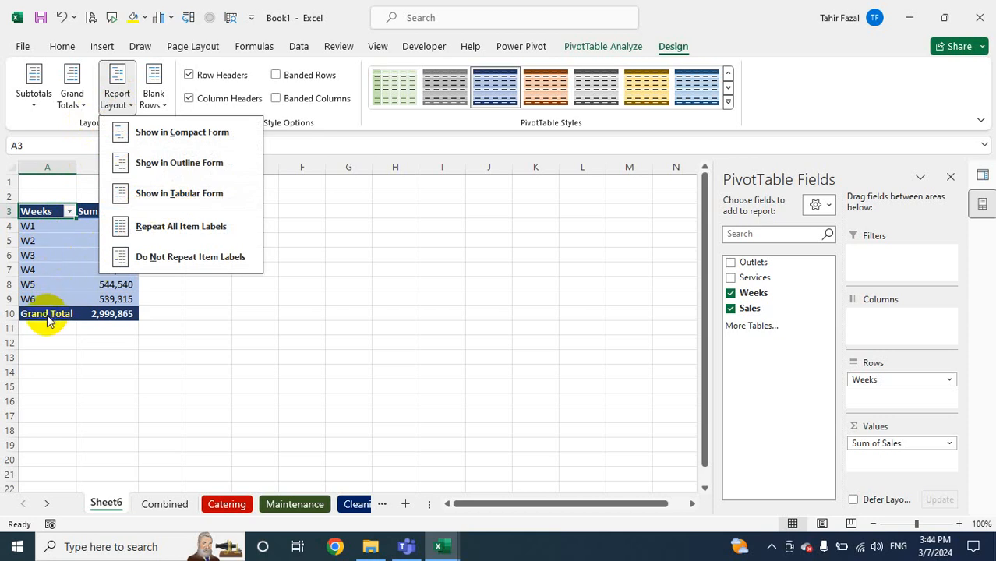
{"action": "left_click", "coordinate": [341, 257]}
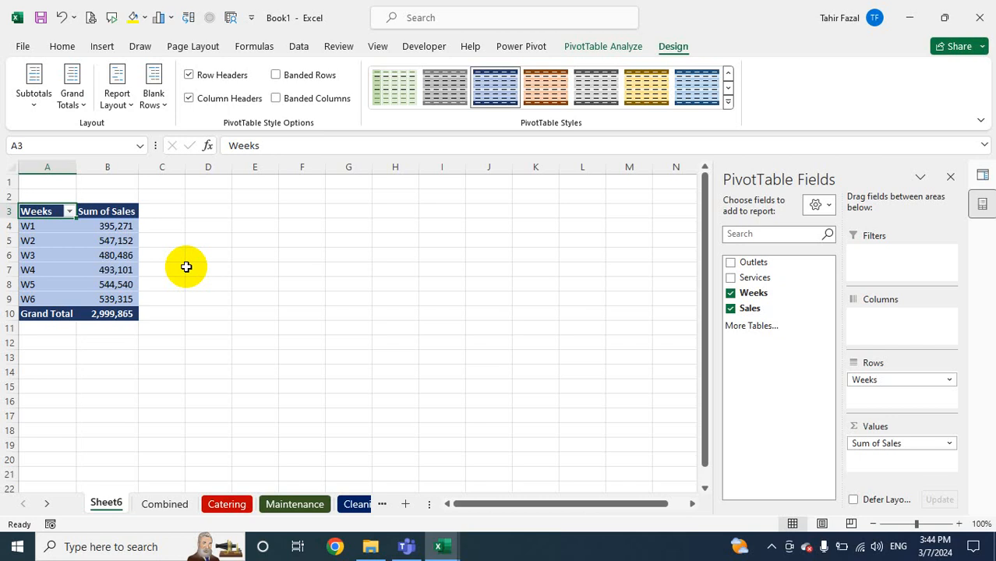
Turn off autofitting column widths on update in the weekly sales PivotTable's options
{"action": "right_click", "coordinate": [39, 213]}
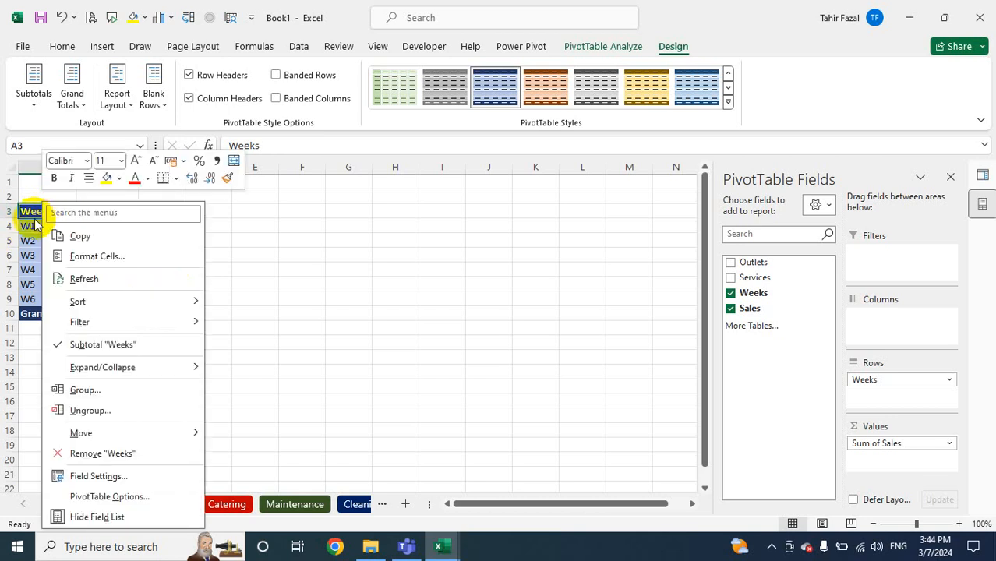
{"action": "left_click", "coordinate": [109, 496]}
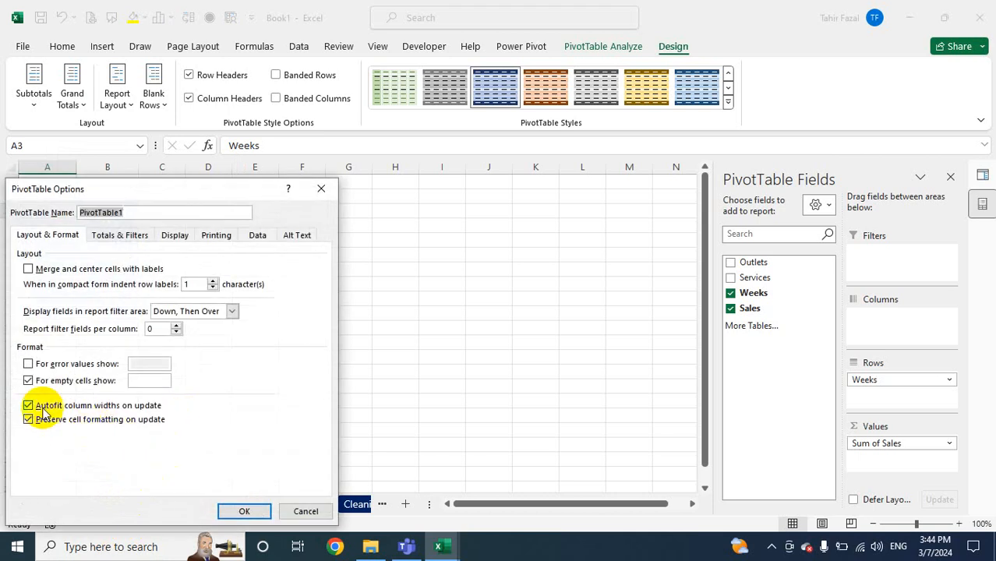
{"action": "left_click", "coordinate": [141, 408]}
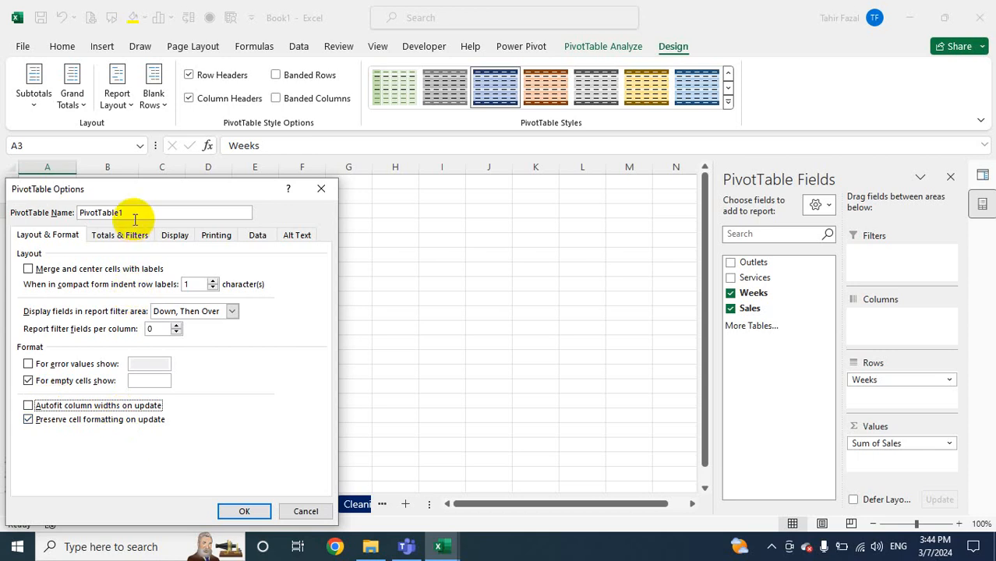
{"action": "left_click_drag", "start_coordinate": [140, 191], "coordinate": [656, 19]}
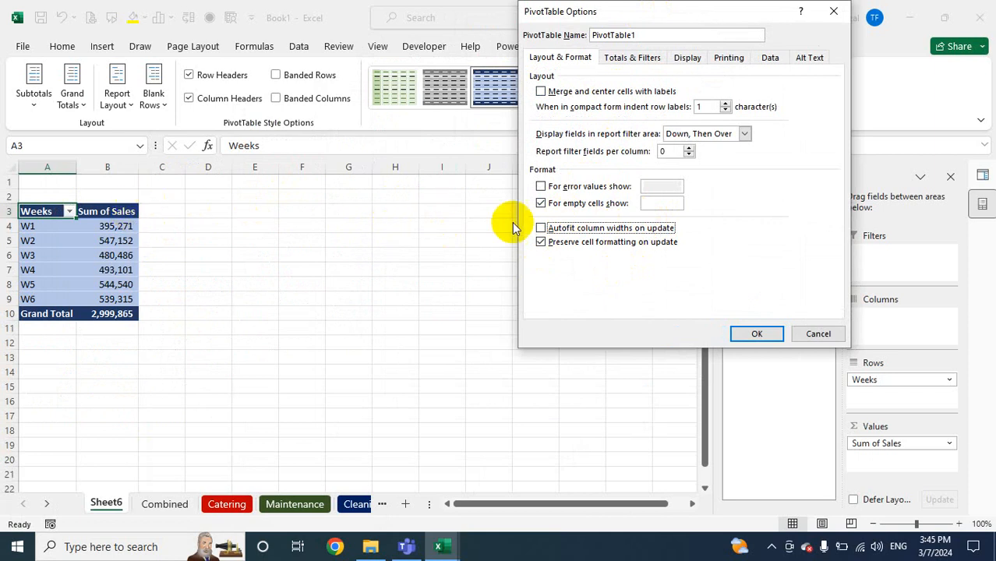
{"action": "left_click", "coordinate": [780, 335]}
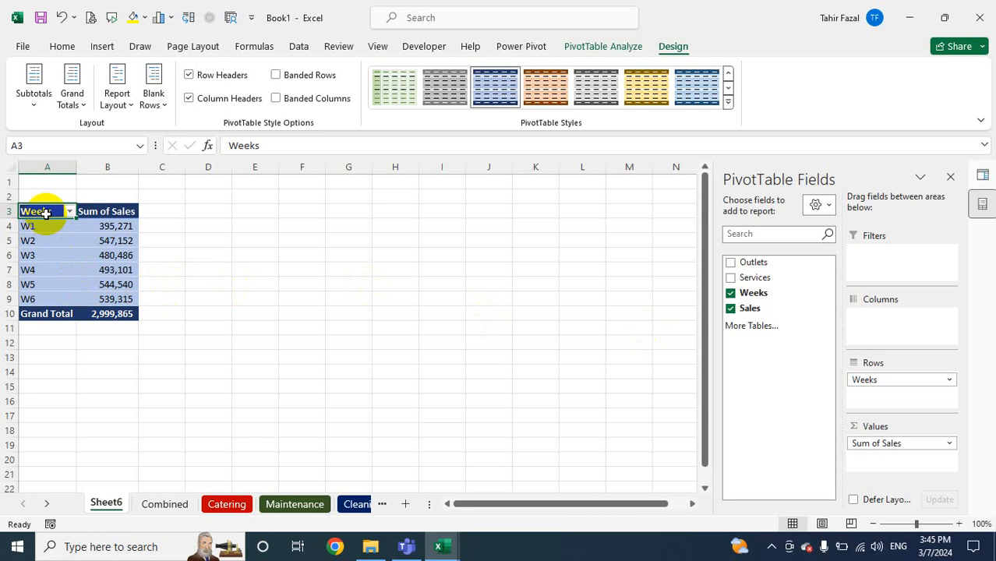
{"action": "key", "text": "alt"}
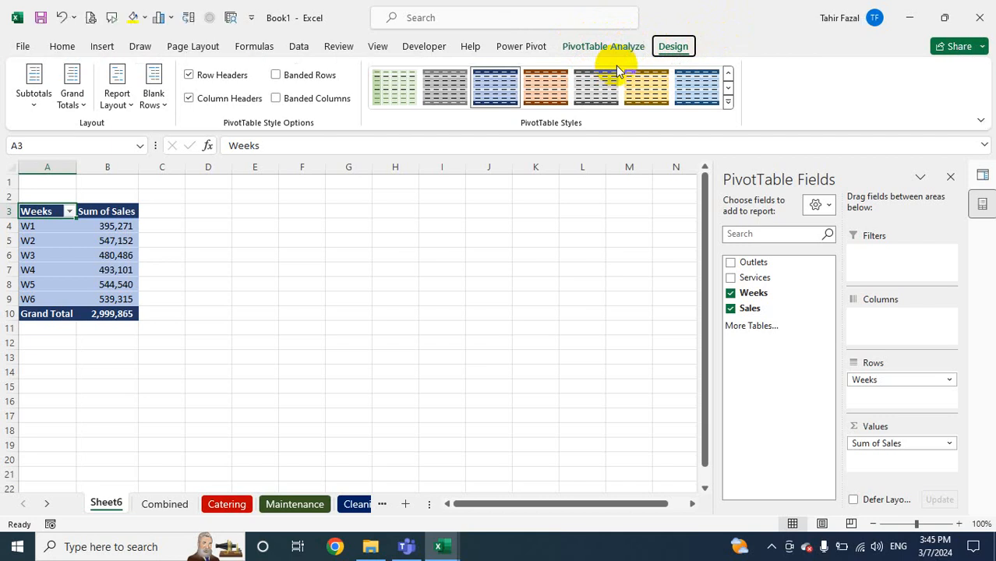
{"action": "key", "text": "j"}
{"action": "key", "text": "t"}
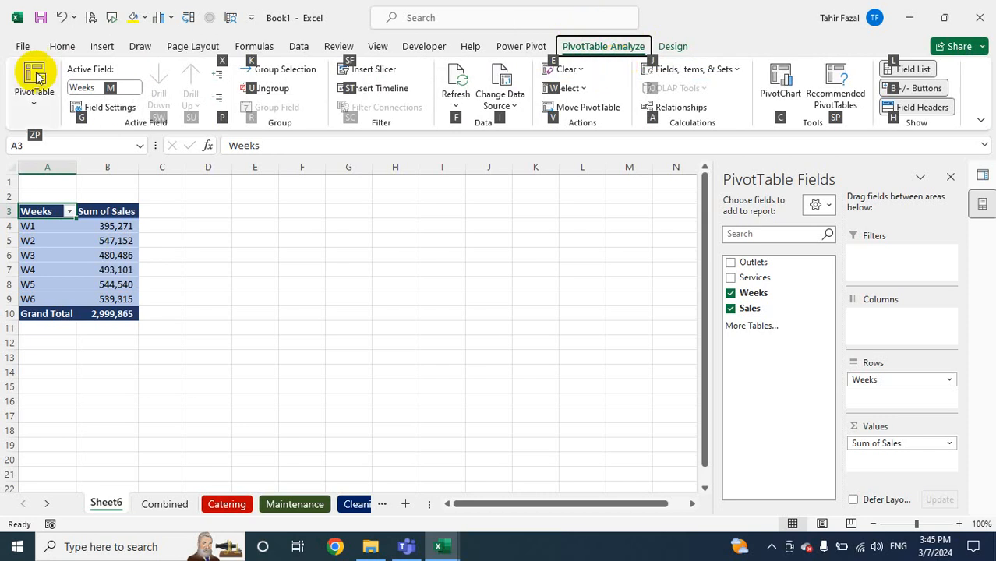
{"action": "left_click", "coordinate": [39, 111]}
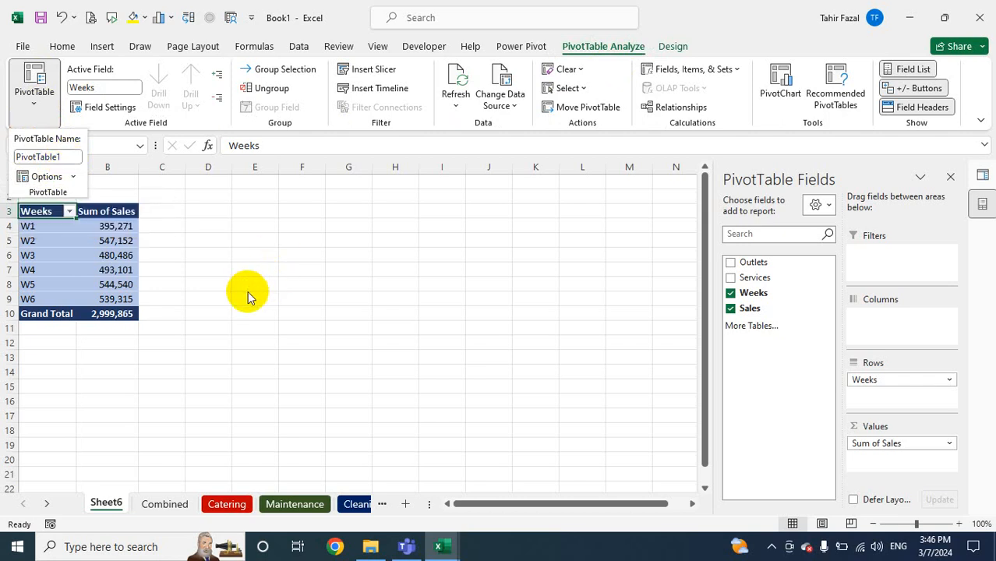
{"action": "left_click", "coordinate": [207, 283]}
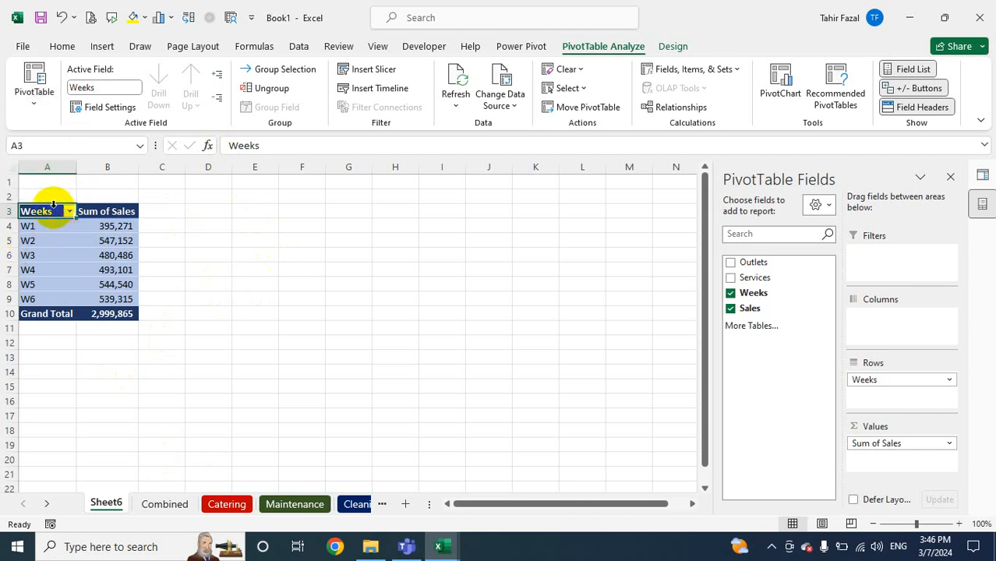
{"action": "key", "text": "alt"}
{"action": "key", "text": "j"}
{"action": "key", "text": "t"}
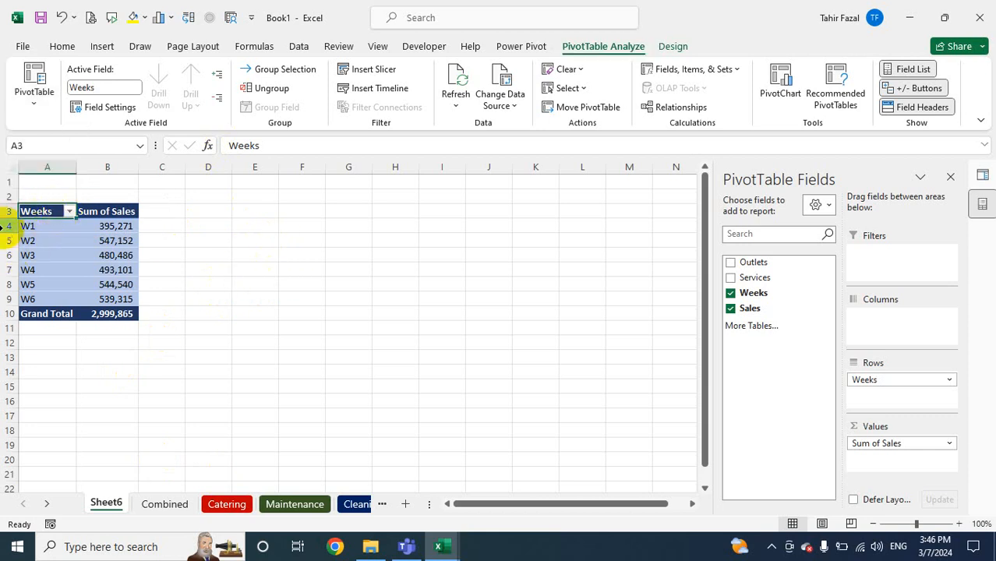
{"action": "key", "text": "a"}
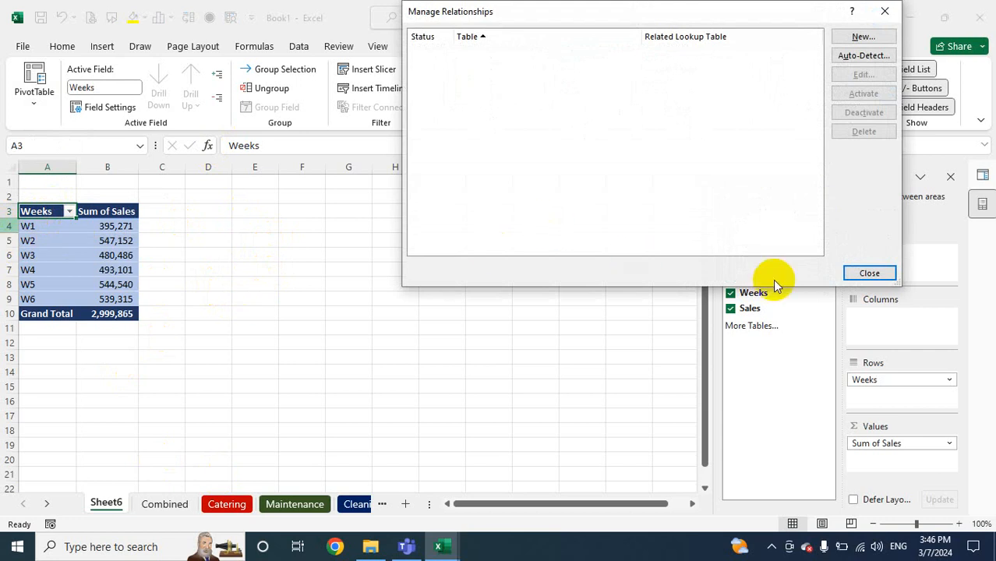
{"action": "left_click", "coordinate": [857, 274]}
{"action": "left_click", "coordinate": [75, 244]}
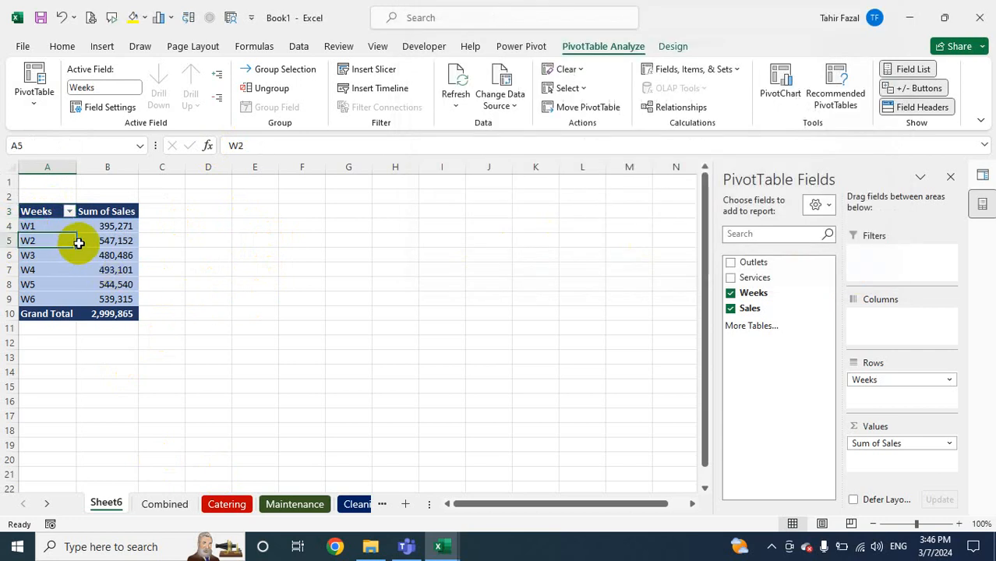
{"action": "key", "text": "alt"}
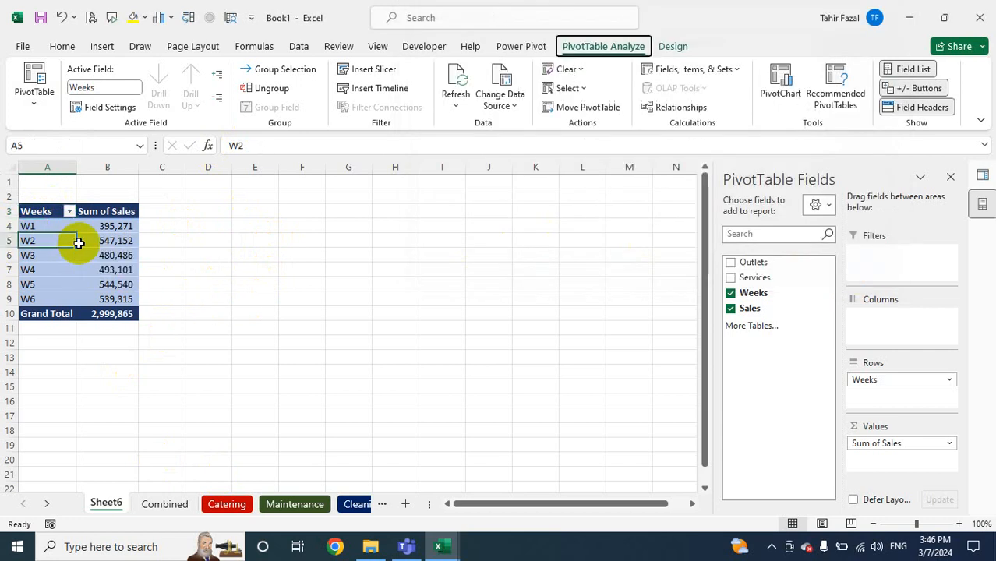
{"action": "key", "text": "j"}
{"action": "key", "text": "t"}
{"action": "key", "text": "a"}
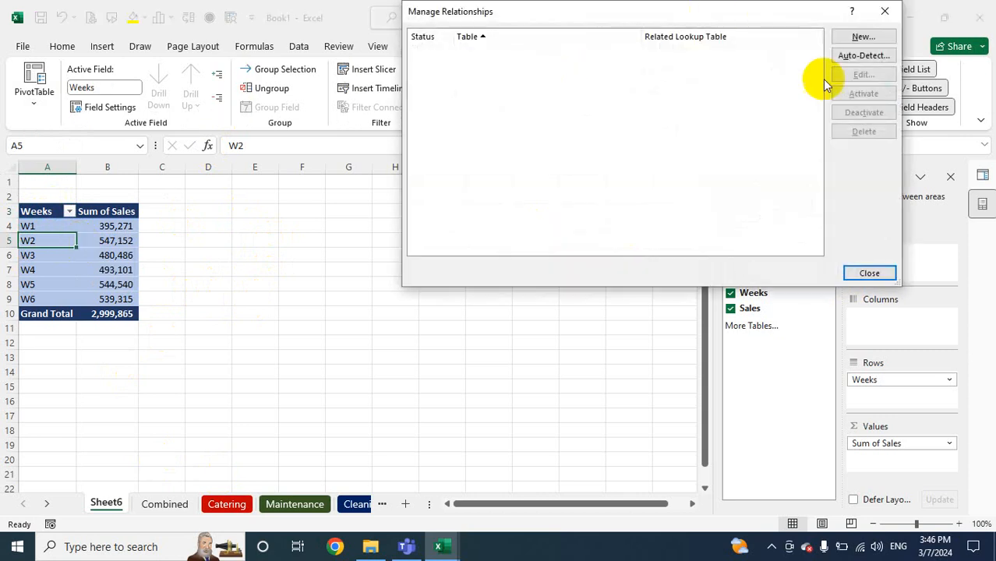
{"action": "key", "text": "Escape"}
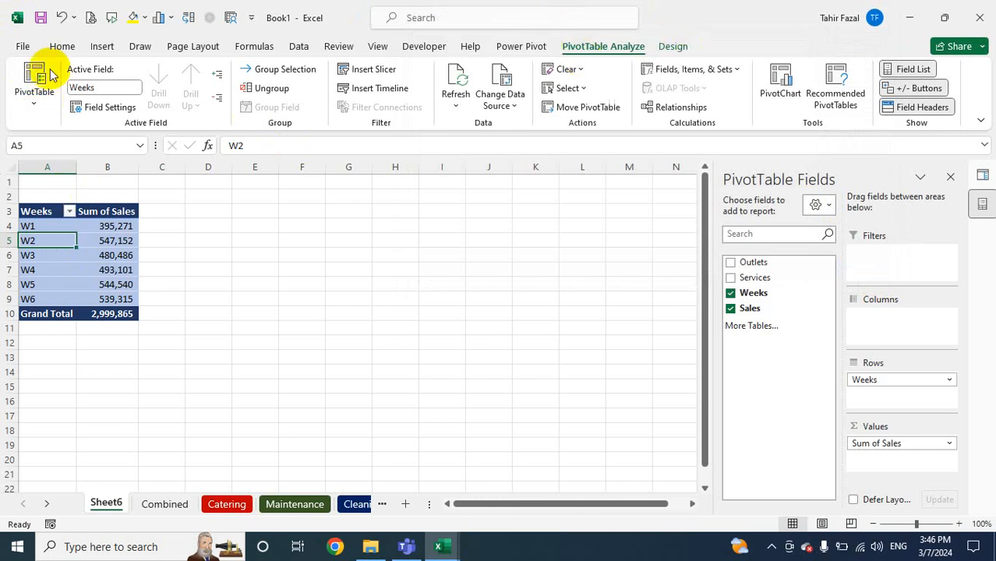
Rename the weekly sales PivotTable as Weeks
{"action": "left_click", "coordinate": [36, 95]}
{"action": "left_click", "coordinate": [69, 157]}
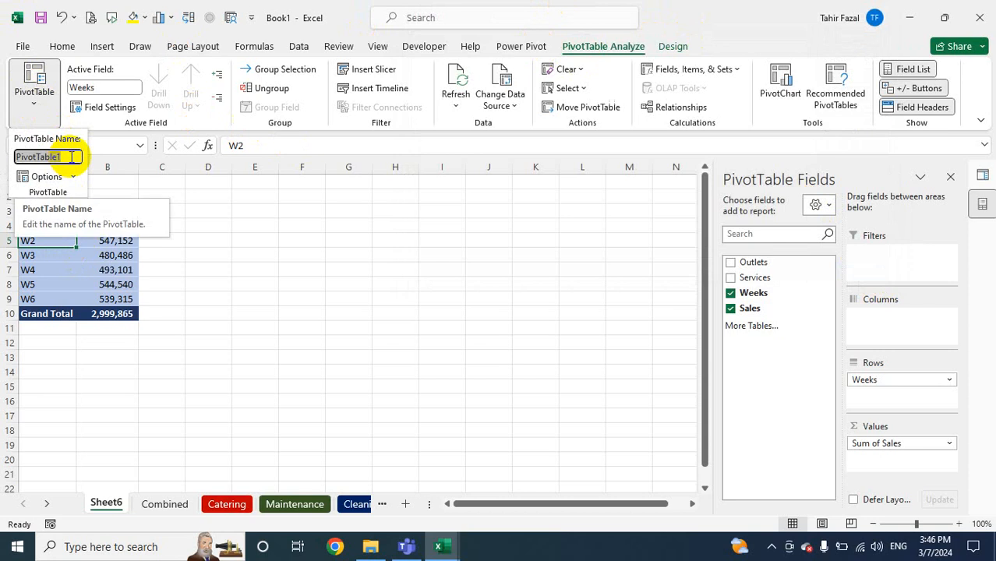
{"action": "type", "text": "Week"}
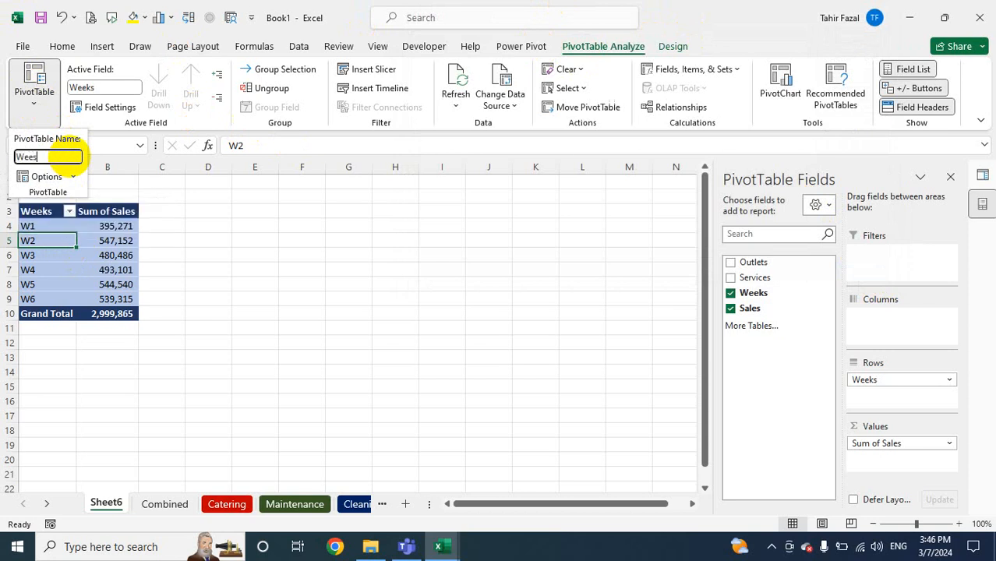
{"action": "key", "text": "BackSpace"}
{"action": "key", "text": "BackSpace"}
{"action": "type", "text": "eks"}
{"action": "key", "text": "Return"}
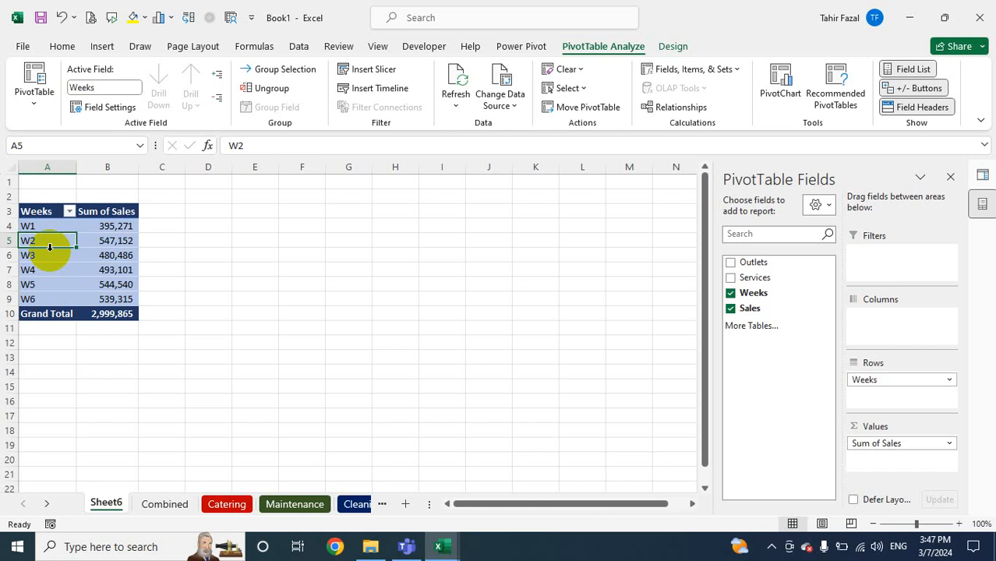
Copy the entire weekly sales PivotTable and paste the duplicate below it at cell A12
{"action": "left_click", "coordinate": [36, 211]}
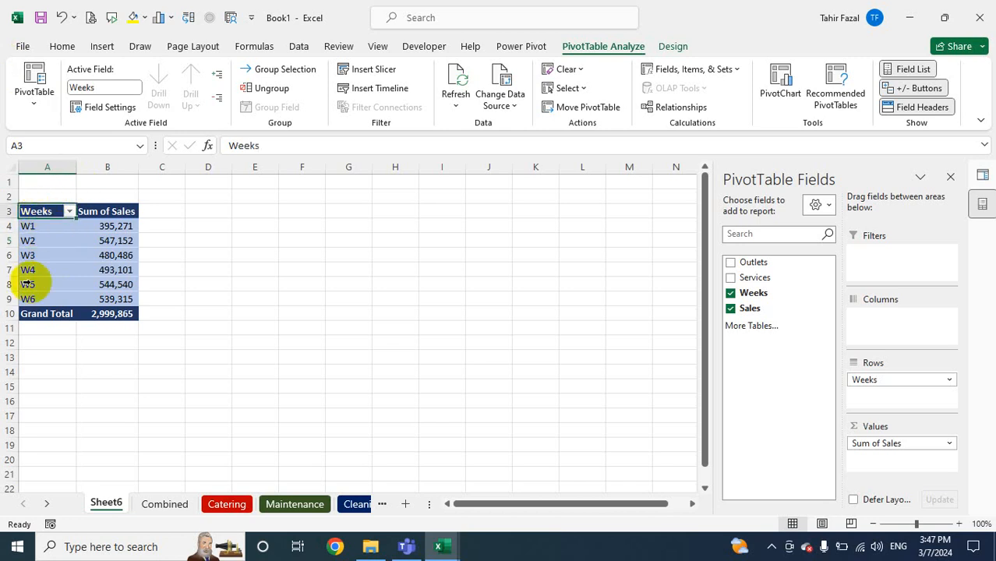
{"action": "key", "text": "ctrl+a"}
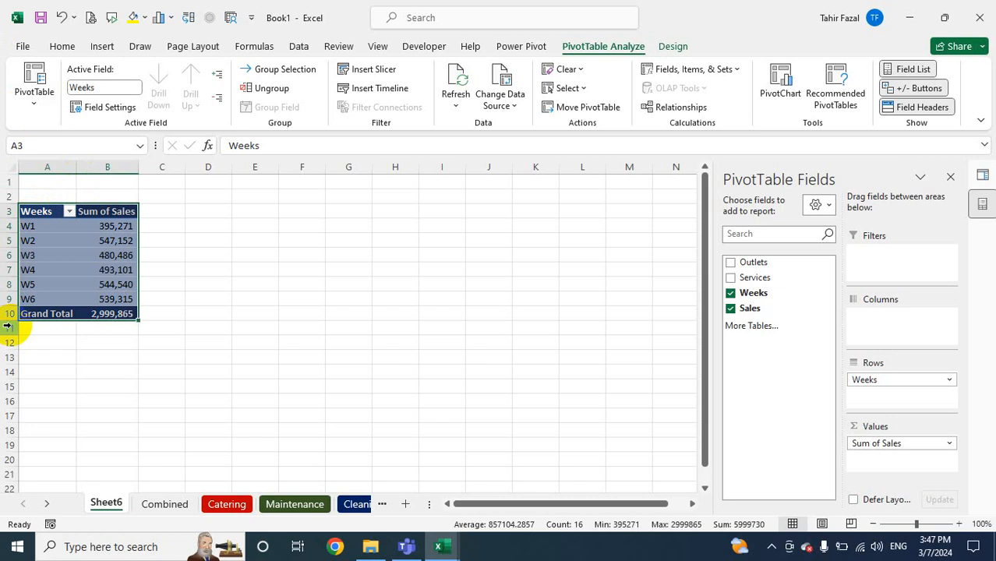
{"action": "key", "text": "ctrl+c"}
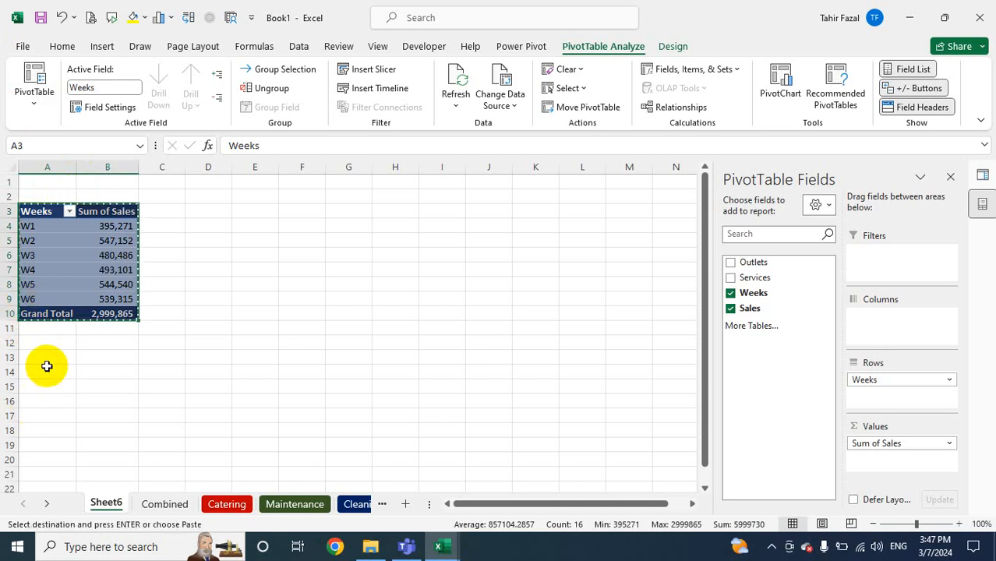
{"action": "left_click", "coordinate": [53, 341]}
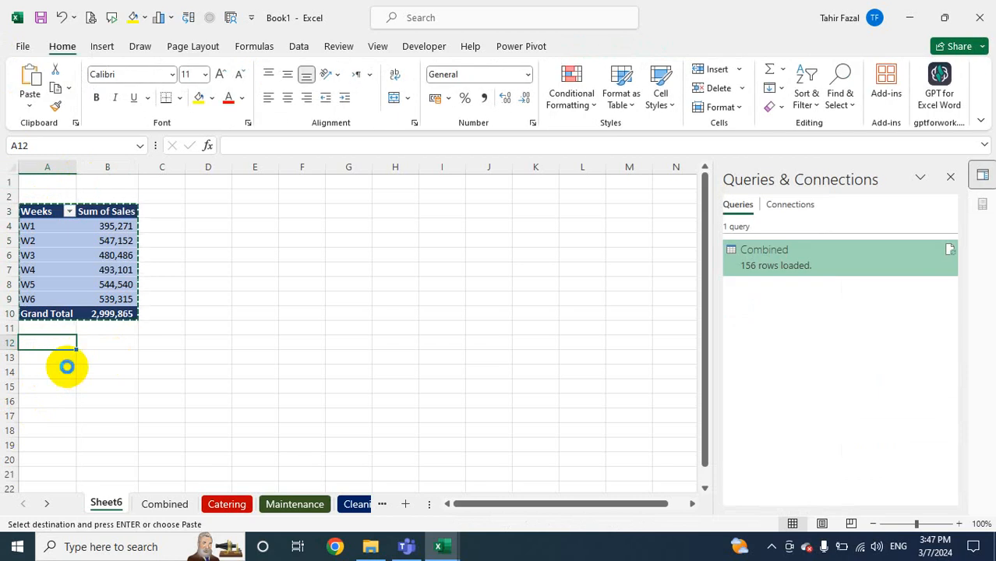
{"action": "key", "text": "ctrl+v"}
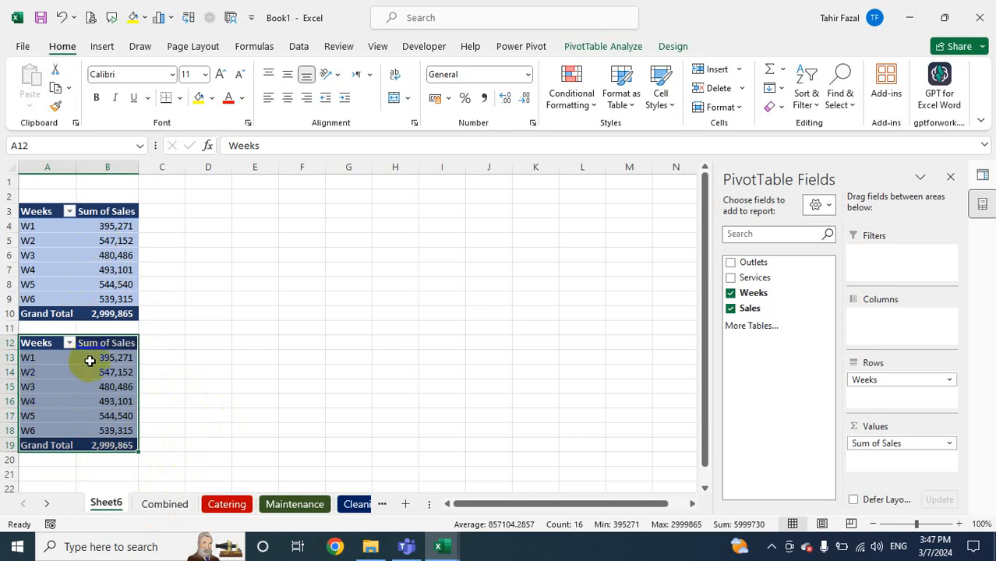
Replace the Weeks field with Outlets in the rows of the PivotTable at A12
{"action": "left_click", "coordinate": [730, 295]}
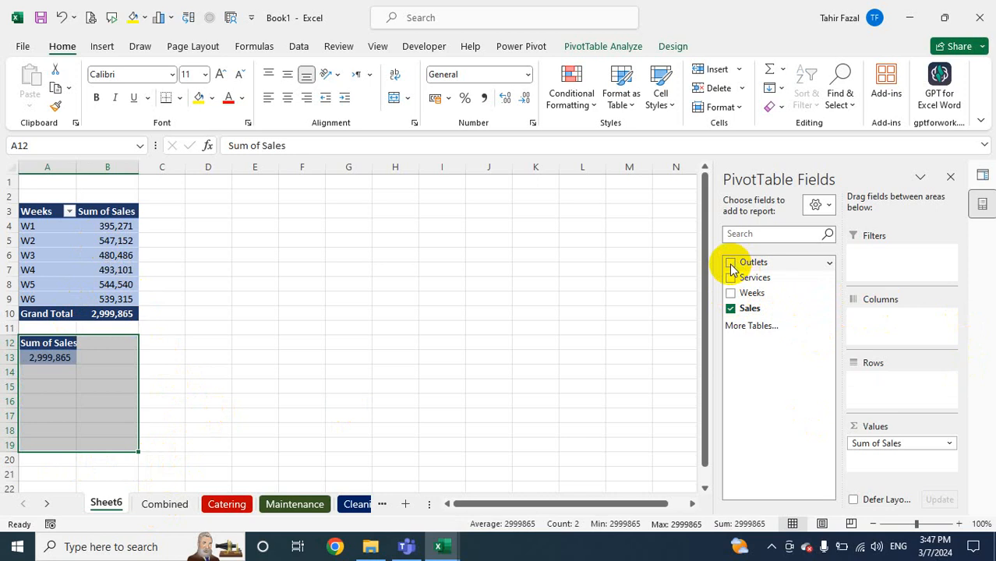
{"action": "left_click", "coordinate": [731, 263]}
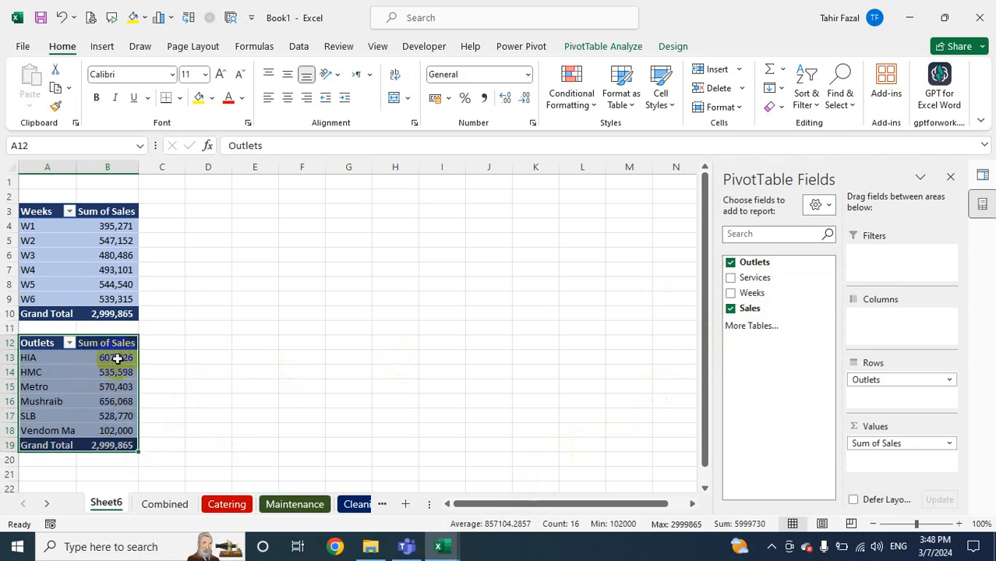
{"action": "left_click", "coordinate": [206, 382]}
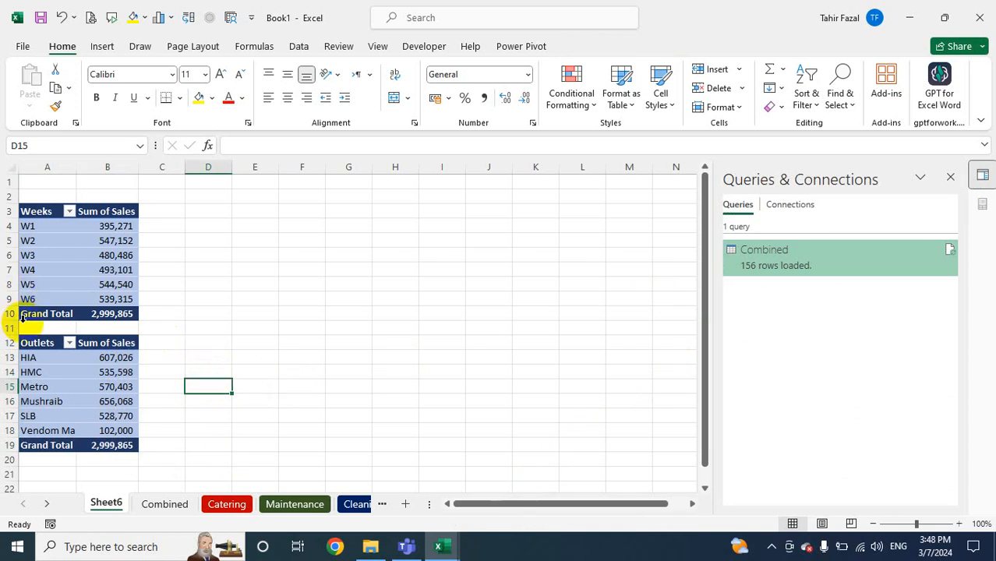
Rename the outlet sales PivotTable as Outlets and reopen its name setting to check it
{"action": "left_click", "coordinate": [48, 343]}
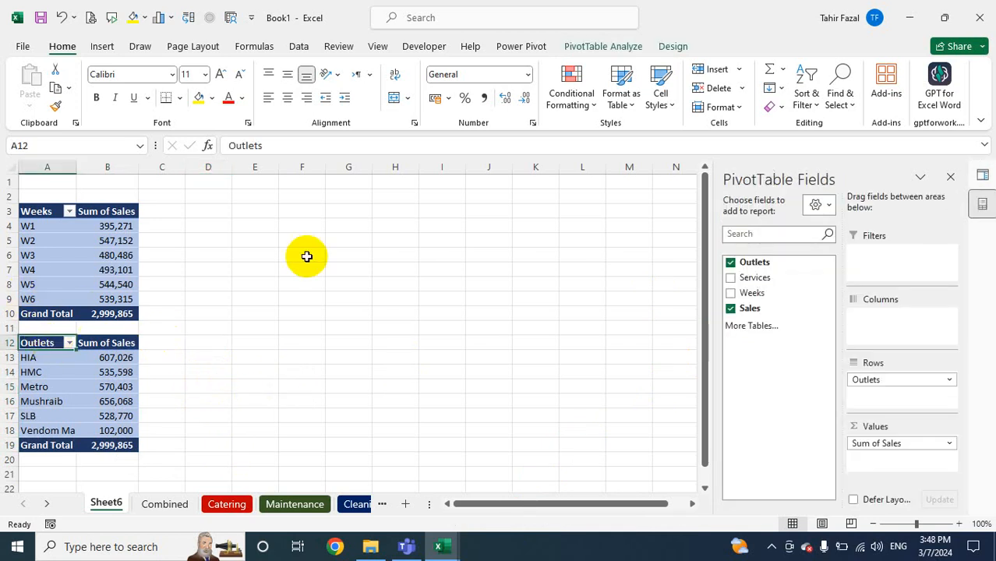
{"action": "left_click", "coordinate": [623, 48]}
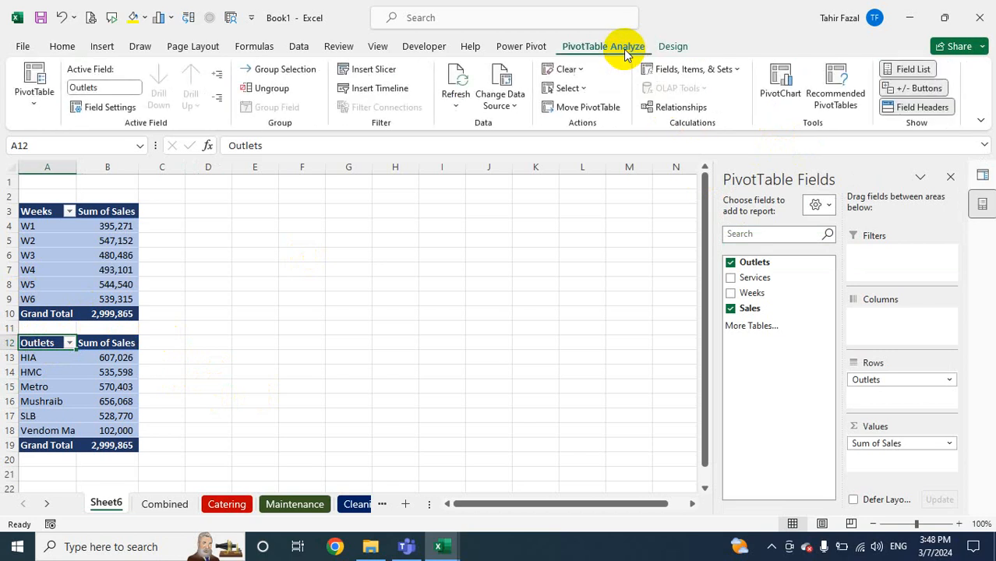
{"action": "left_click", "coordinate": [39, 99]}
{"action": "left_click", "coordinate": [78, 156]}
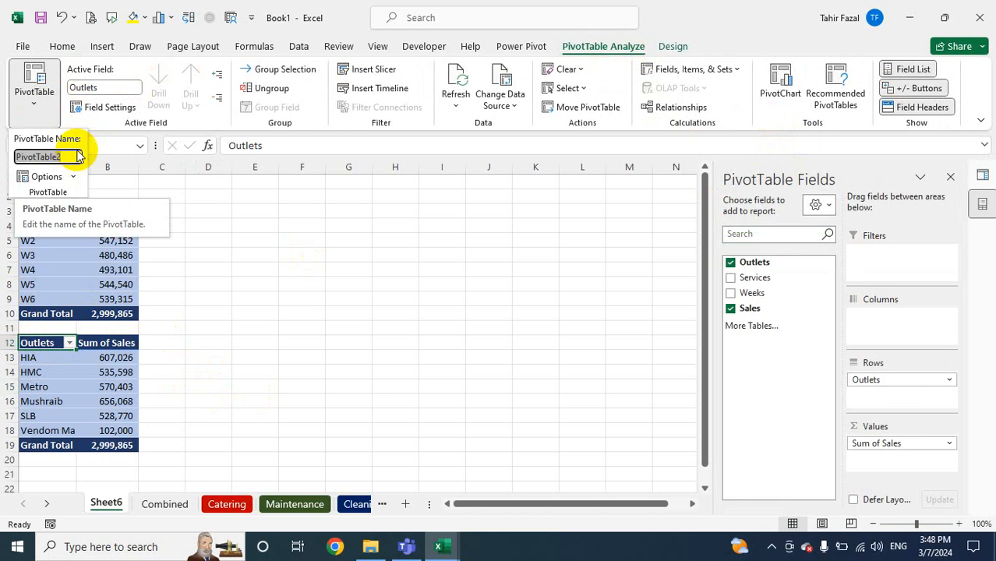
{"action": "type", "text": "Outlets"}
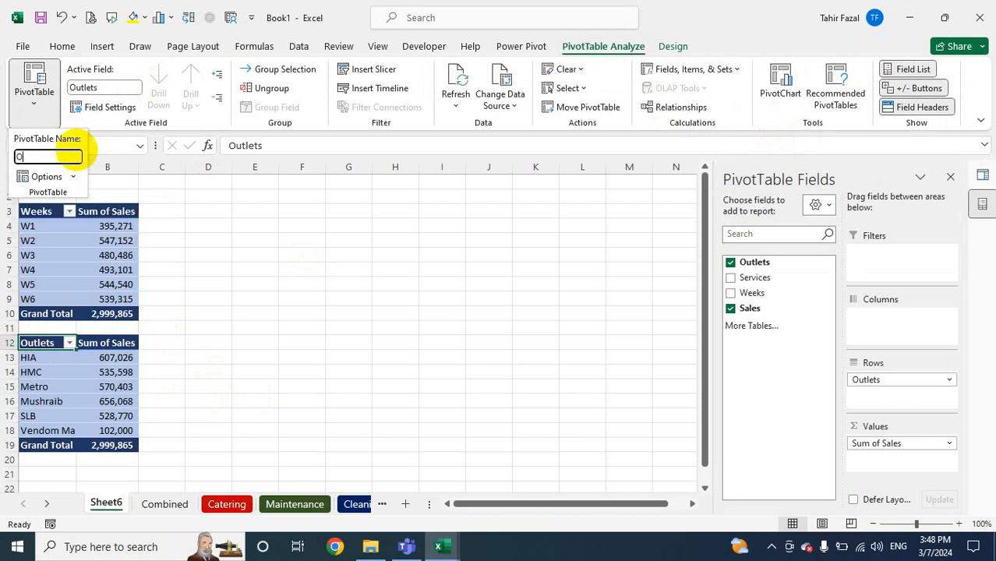
{"action": "key", "text": "Return"}
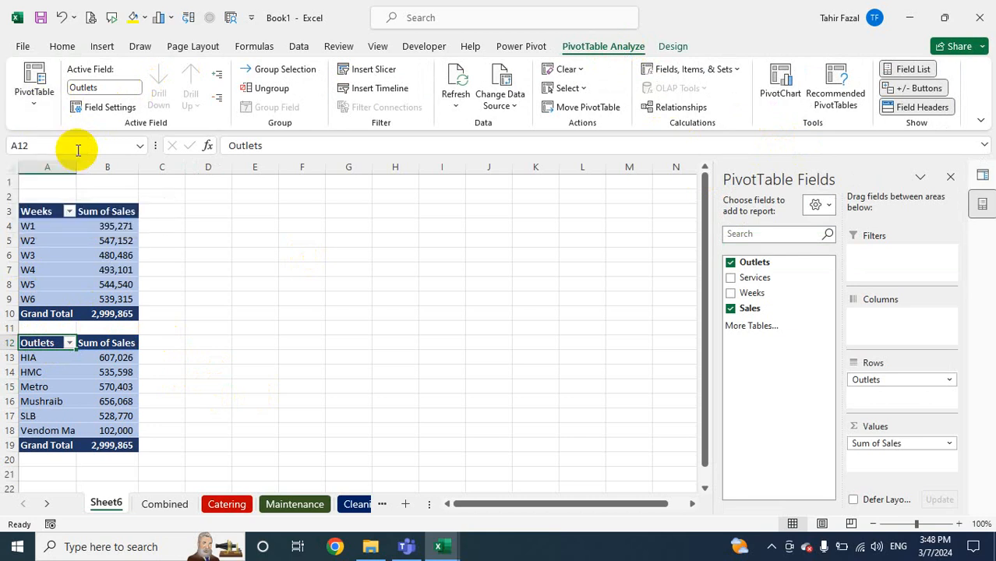
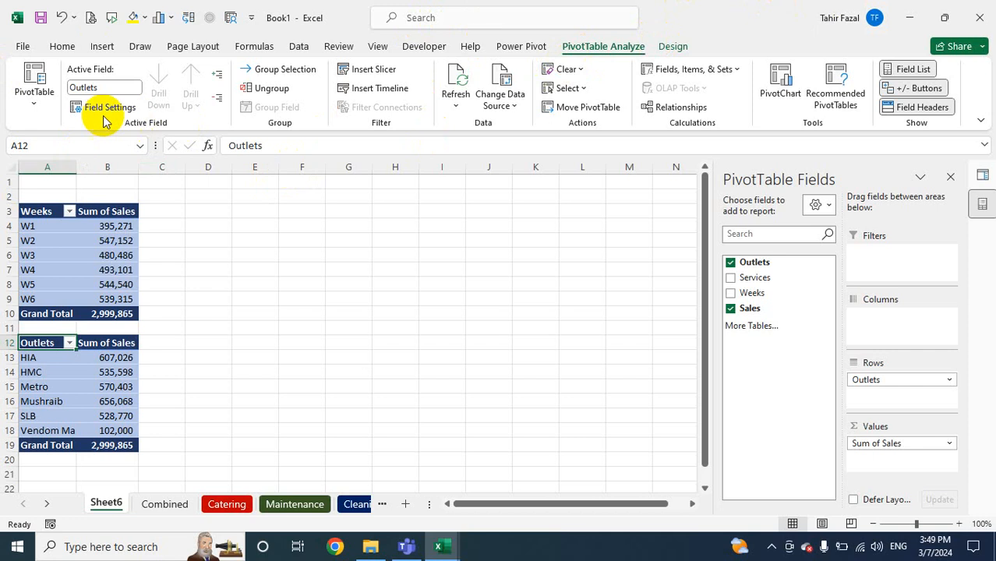
{"action": "left_click", "coordinate": [34, 98]}
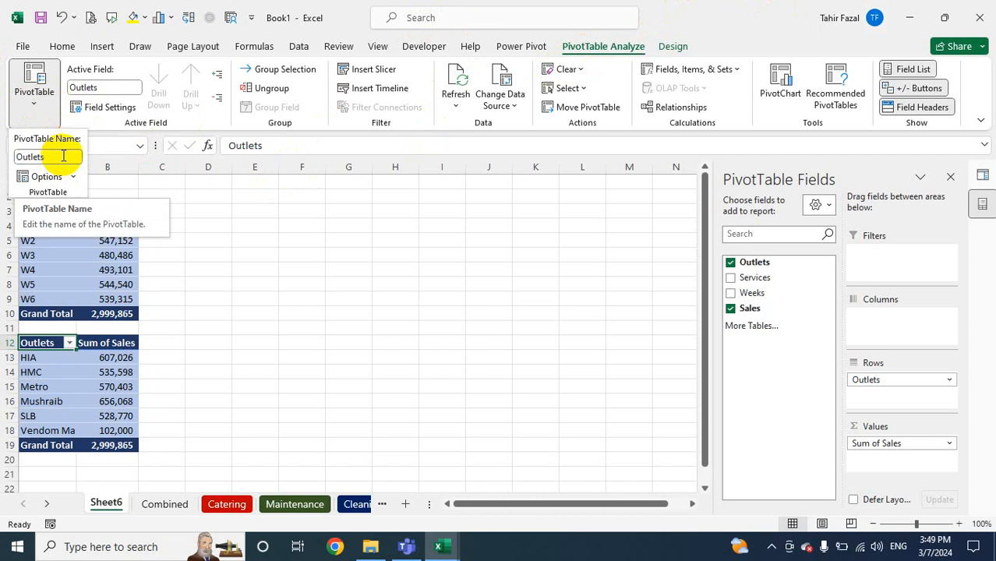
Copy the entire outlet sales PivotTable and paste the duplicate below it at cell A21
{"action": "left_click", "coordinate": [308, 384]}
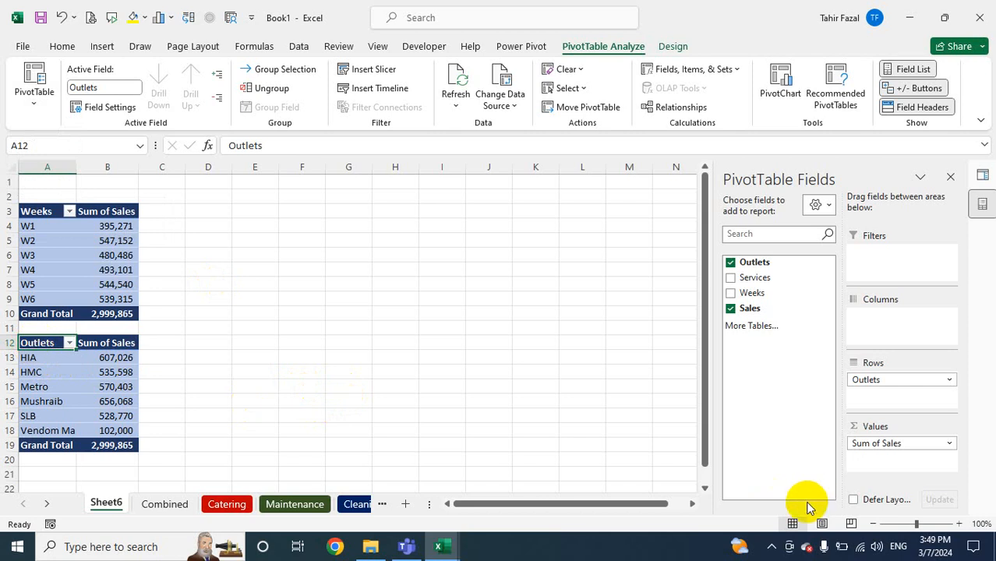
{"action": "key", "text": "ctrl+a"}
{"action": "key", "text": "ctrl+c"}
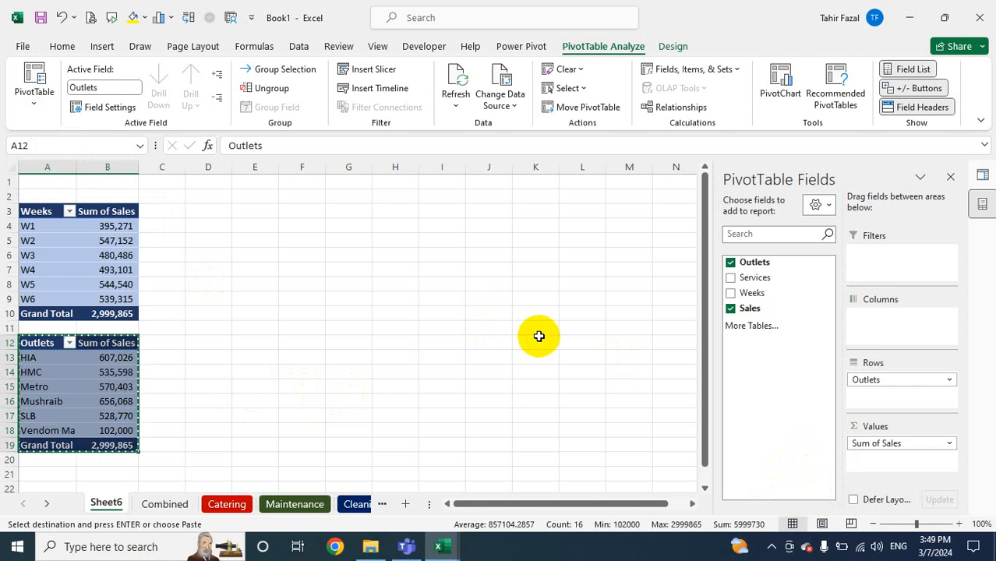
{"action": "scroll", "coordinate": [538, 333], "scroll_direction": "down", "scroll_amount": 2}
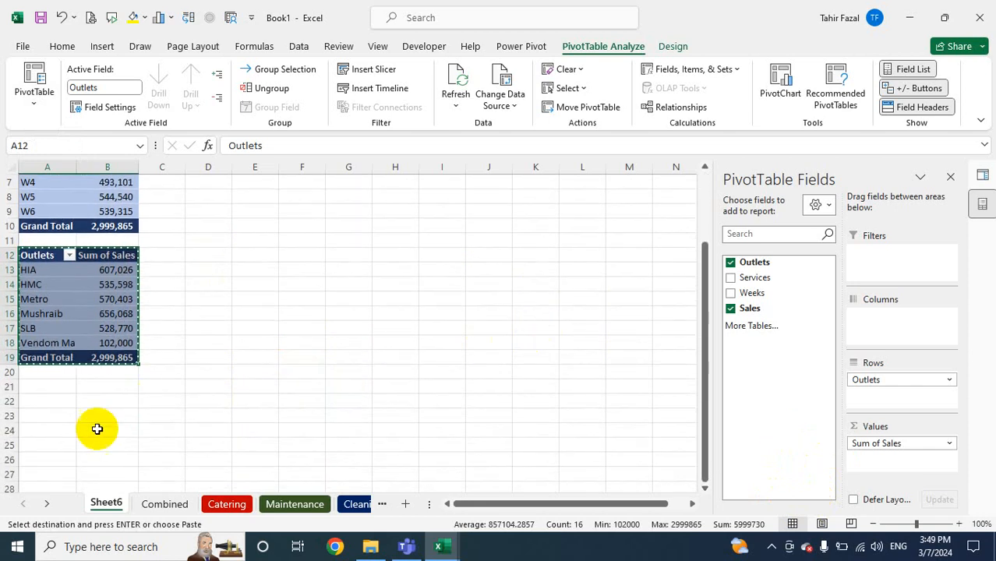
{"action": "left_click", "coordinate": [62, 382]}
{"action": "key", "text": "ctrl+v"}
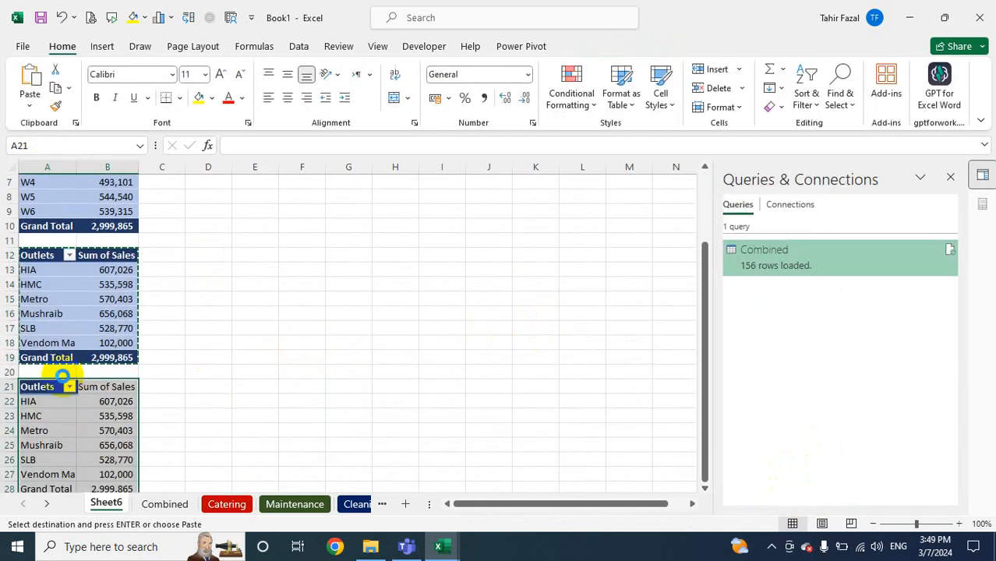
Replace the Outlets field with Services in the rows of the PivotTable at A21
{"action": "left_click", "coordinate": [45, 386]}
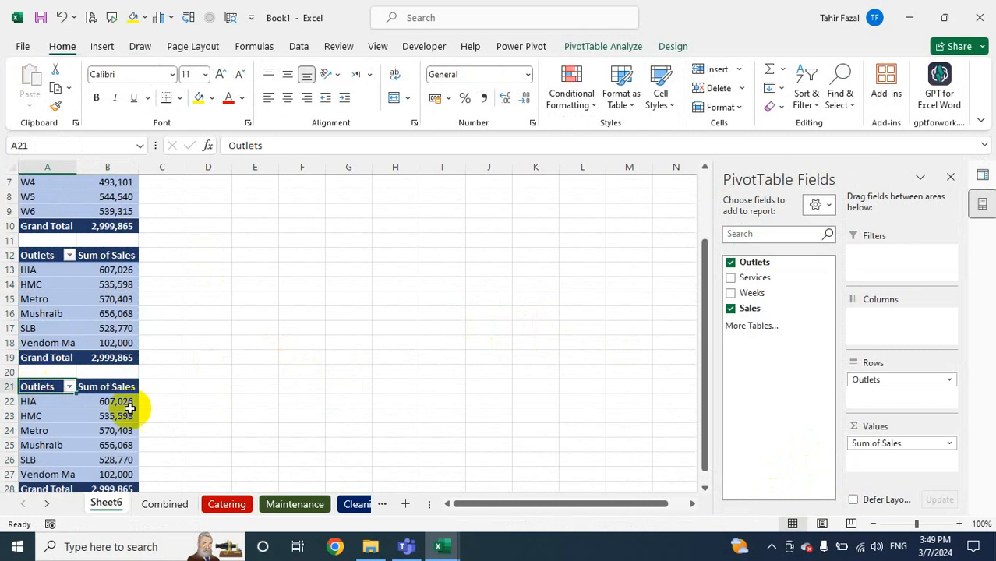
{"action": "left_click", "coordinate": [730, 263]}
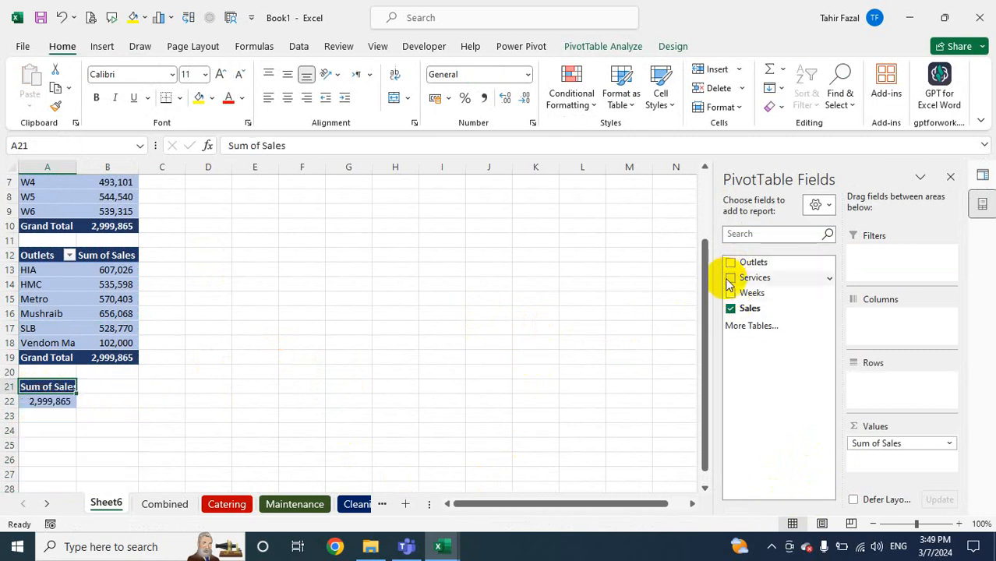
{"action": "left_click", "coordinate": [730, 278]}
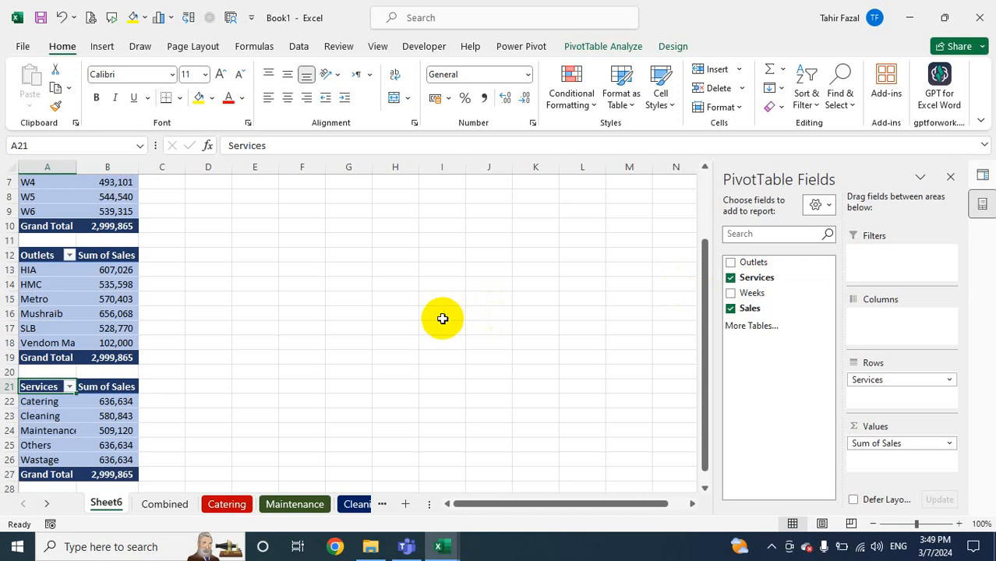
Narrow the empty column C beside the PivotTables and close the PivotTable Fields pane
{"action": "mouse_move", "coordinate": [119, 480]}
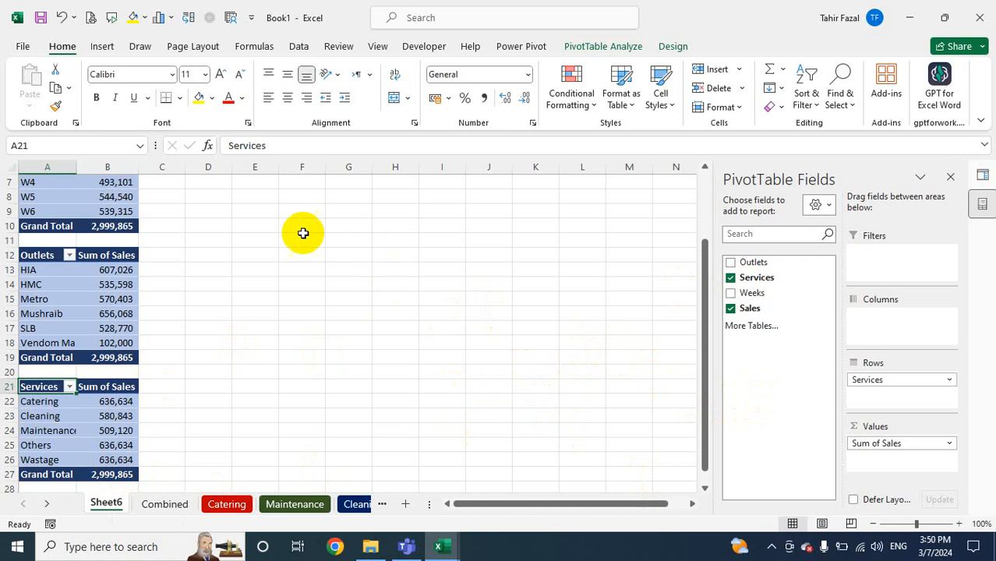
{"action": "left_click_drag", "start_coordinate": [184, 166], "coordinate": [153, 175]}
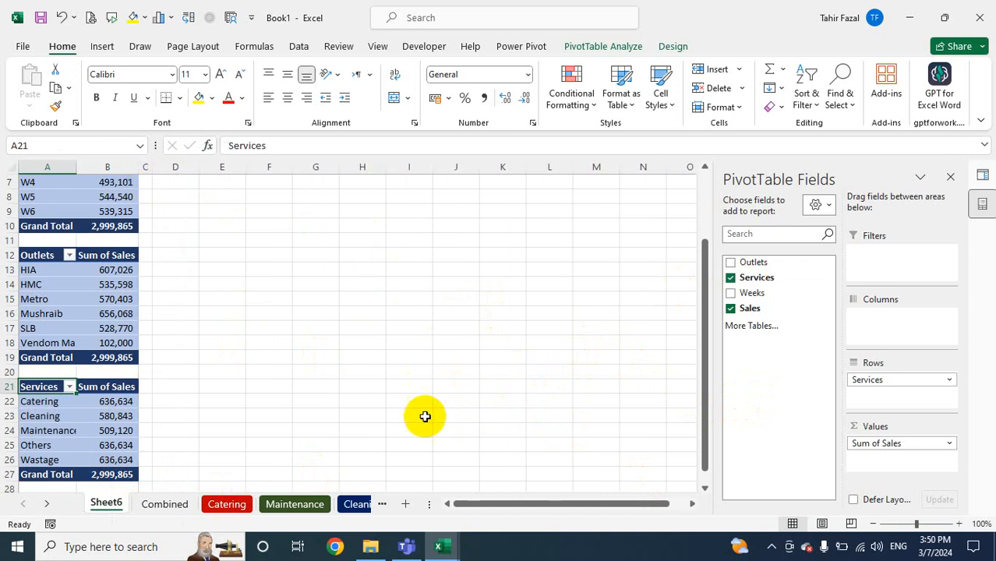
{"action": "scroll", "coordinate": [366, 366], "scroll_direction": "up", "scroll_amount": 2}
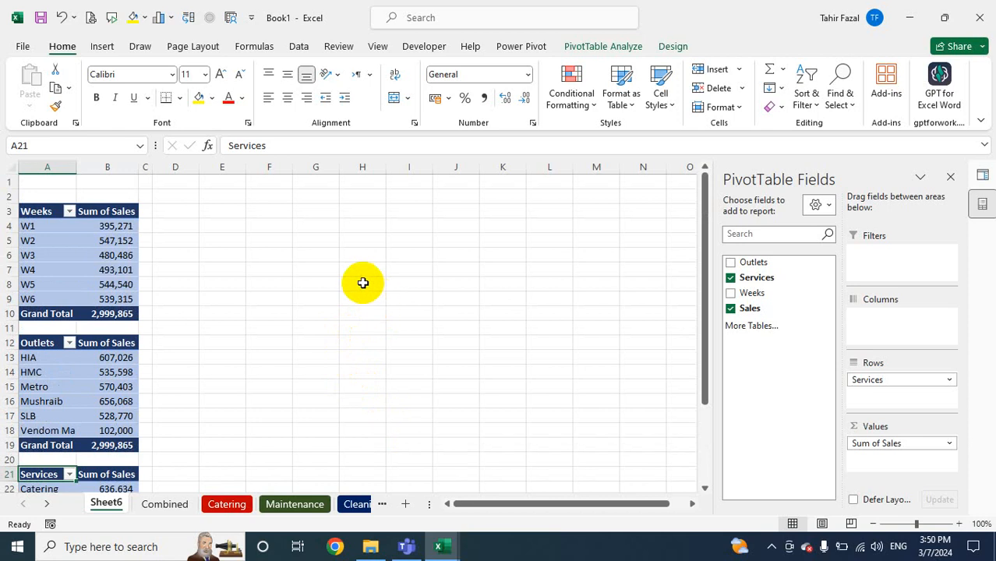
{"action": "scroll", "coordinate": [362, 281], "scroll_direction": "down", "scroll_amount": 1, "text": "ctrl"}
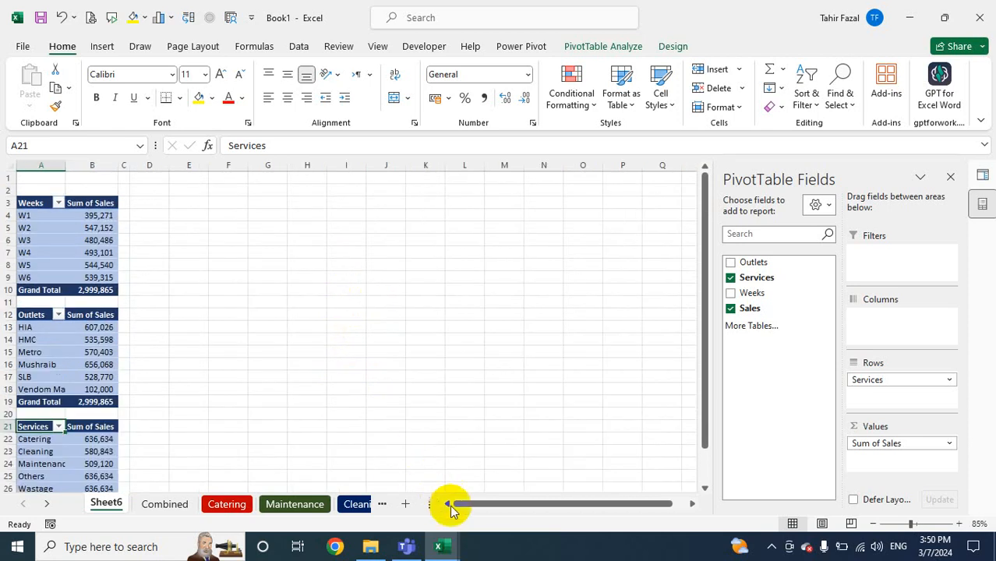
{"action": "left_click", "coordinate": [948, 178]}
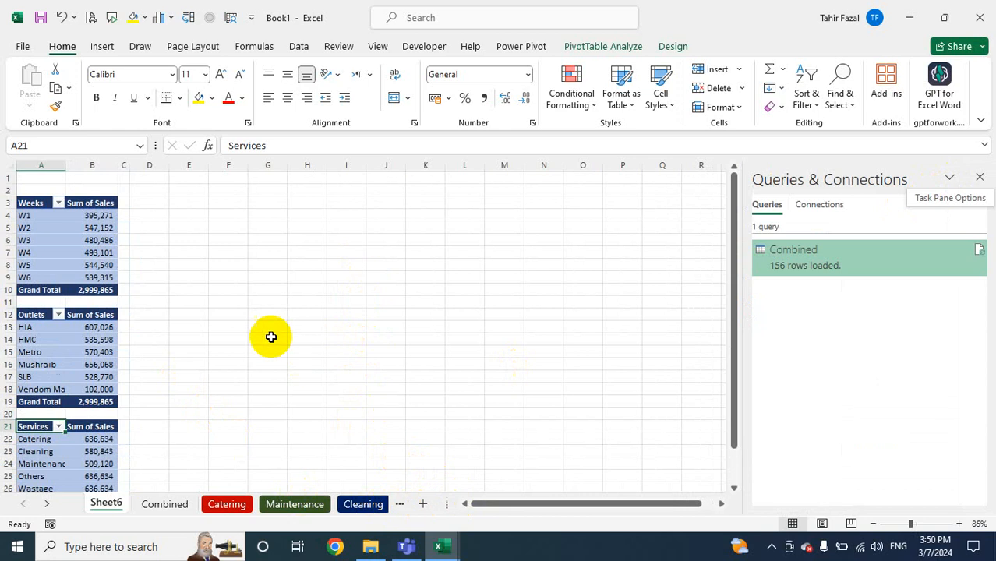
Insert an empty column before the PivotTables and narrow it into a slim margin
{"action": "left_click", "coordinate": [27, 165]}
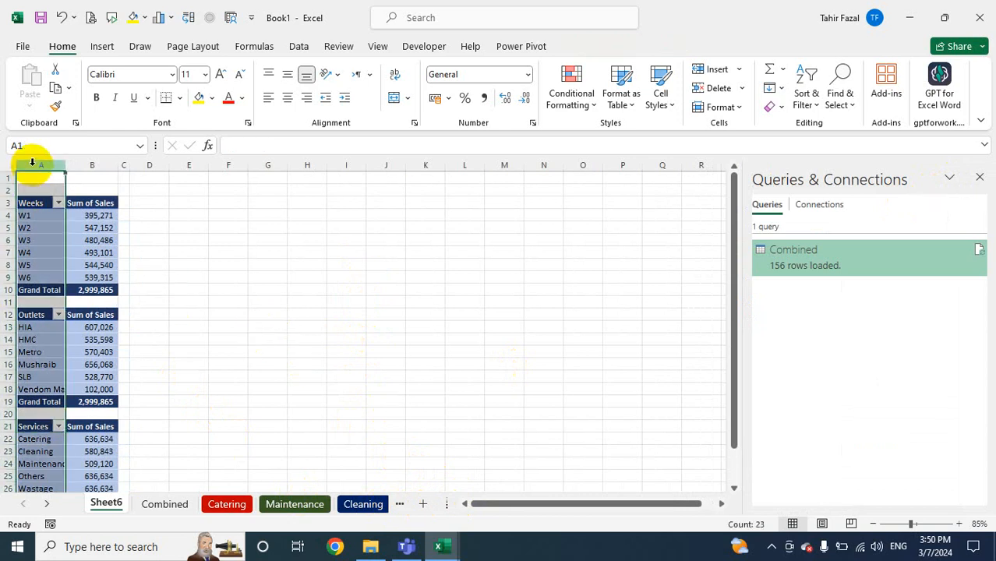
{"action": "key", "text": "ctrl+shift+plus"}
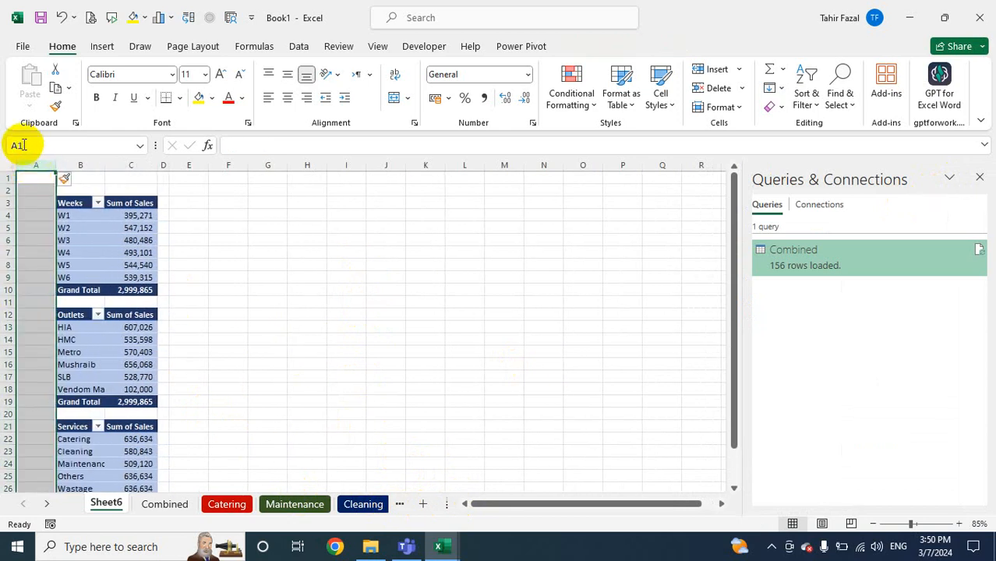
{"action": "left_click", "coordinate": [218, 226]}
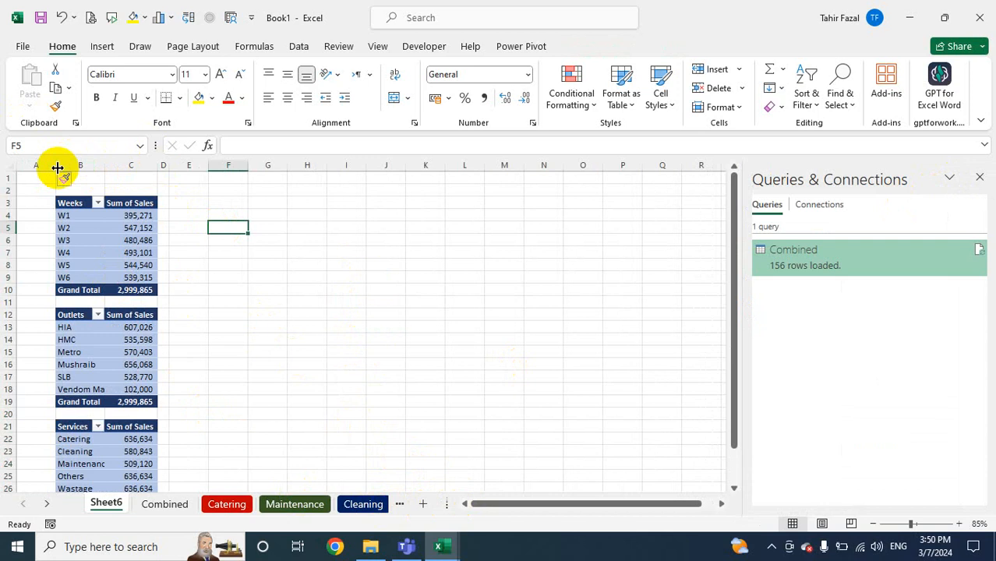
{"action": "left_click", "coordinate": [47, 166]}
{"action": "left_click_drag", "start_coordinate": [49, 162], "coordinate": [31, 166]}
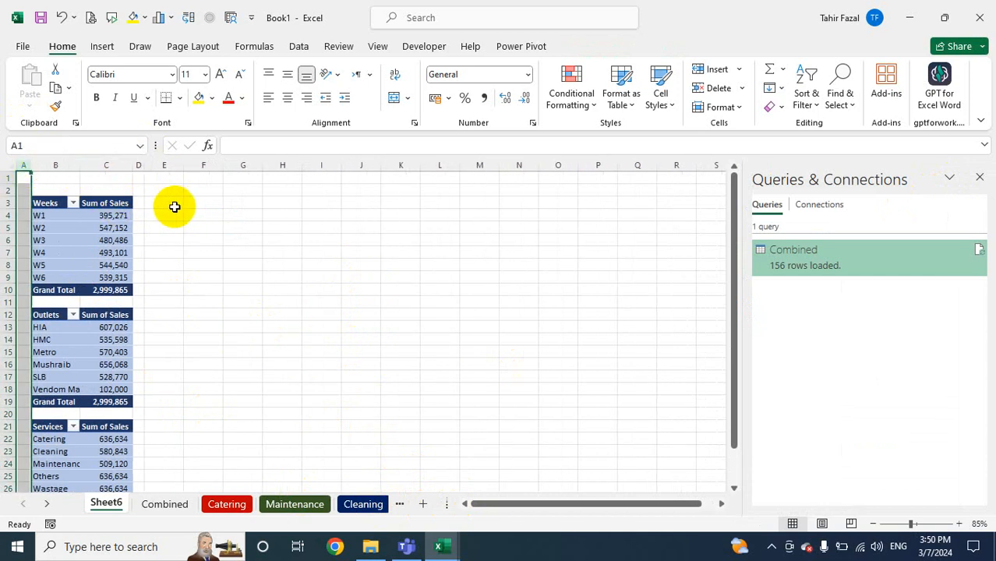
Fill the range E3:O27 with Blue, Accent 5, Lighter 80% and close the Queries & Connections pane
{"action": "left_click_drag", "start_coordinate": [169, 204], "coordinate": [572, 449]}
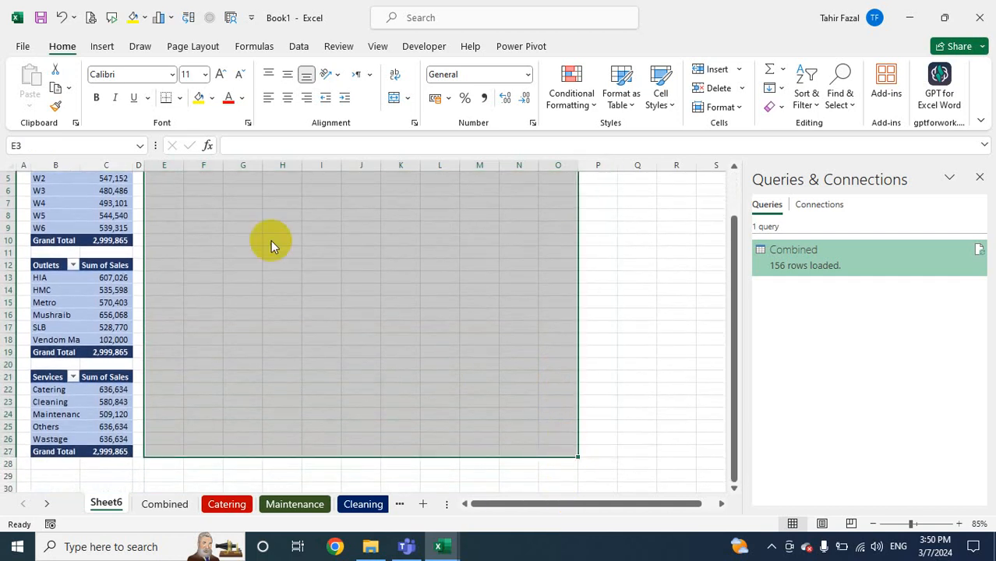
{"action": "left_click", "coordinate": [214, 96]}
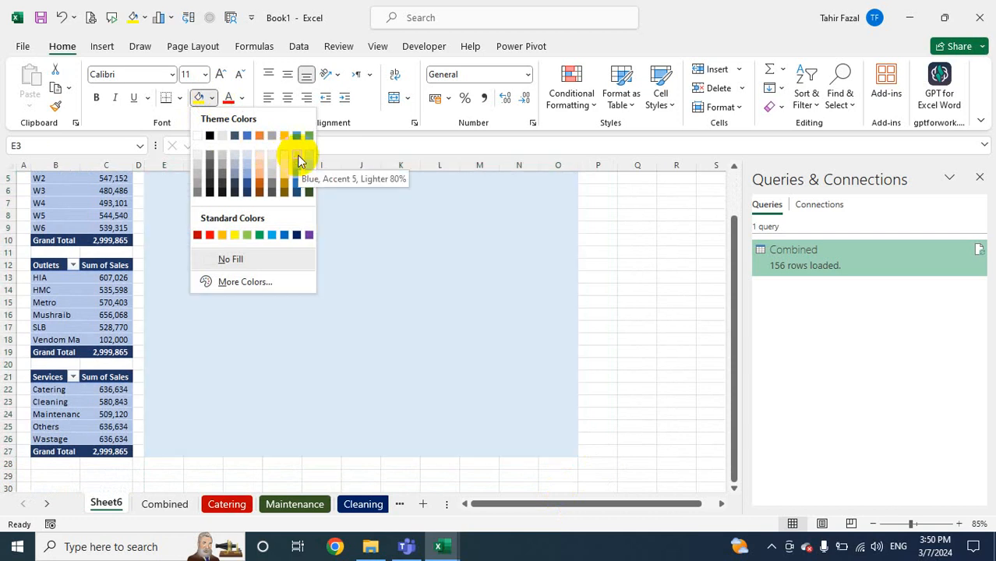
{"action": "left_click", "coordinate": [299, 159]}
{"action": "scroll", "coordinate": [404, 339], "scroll_direction": "up", "scroll_amount": 2}
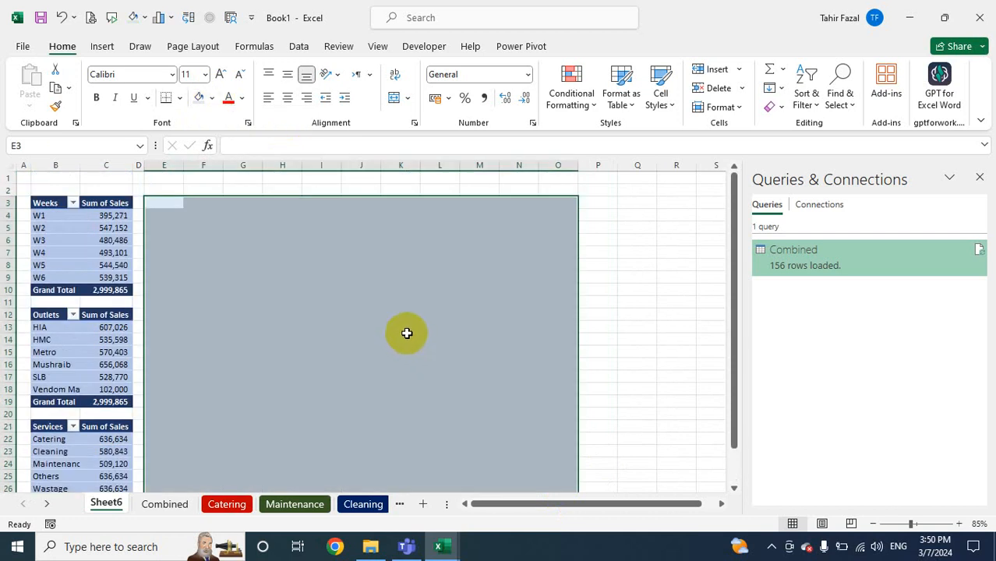
{"action": "scroll", "coordinate": [408, 329], "scroll_direction": "down", "scroll_amount": 1}
{"action": "scroll", "coordinate": [408, 329], "scroll_direction": "up", "scroll_amount": 1}
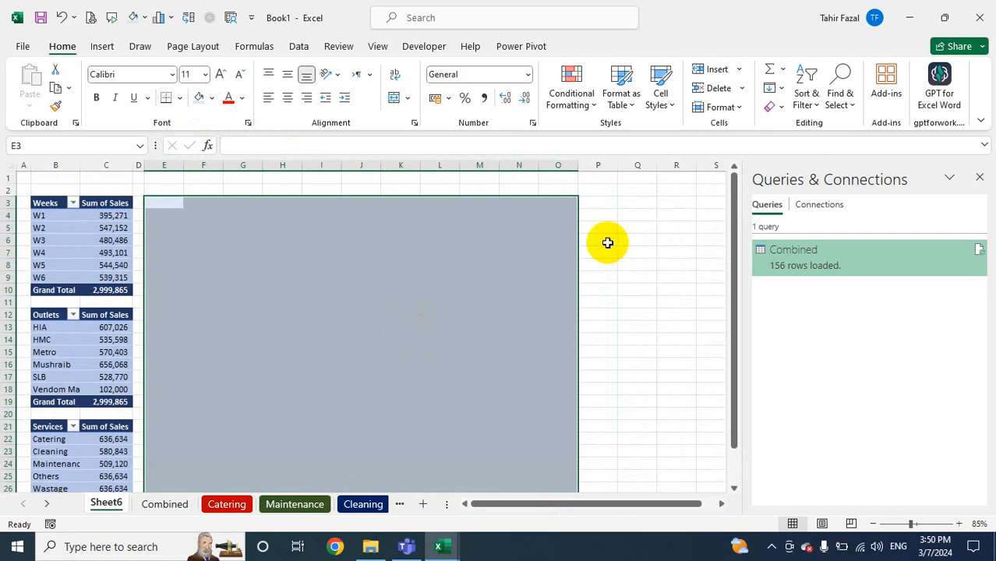
{"action": "left_click", "coordinate": [635, 228]}
{"action": "left_click", "coordinate": [979, 177]}
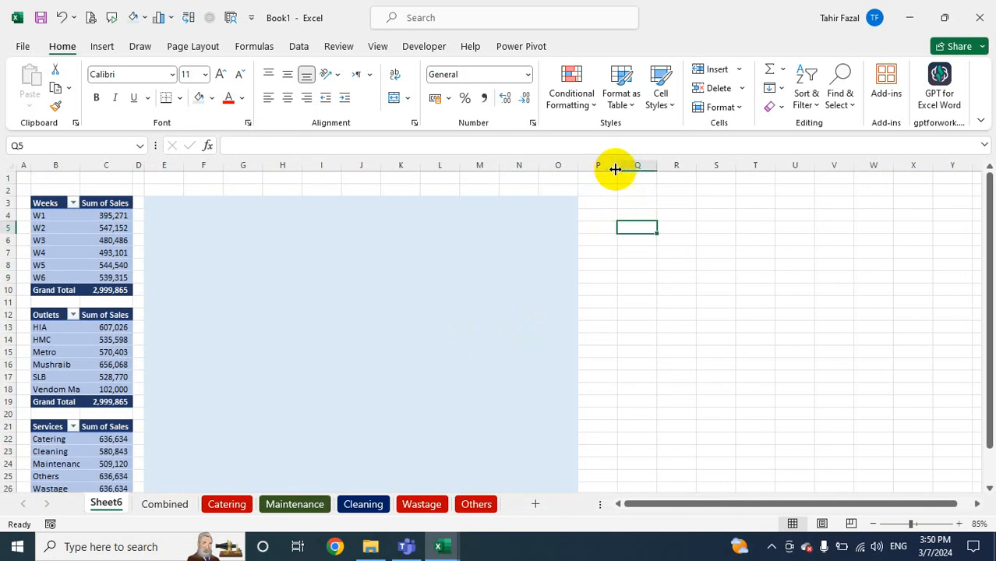
Narrow column P into a slim gap and fill the range Q3:T27 with the same light blue
{"action": "left_click_drag", "start_coordinate": [615, 168], "coordinate": [744, 281]}
{"action": "left_click_drag", "start_coordinate": [724, 400], "coordinate": [713, 459]}
{"action": "scroll", "coordinate": [836, 358], "scroll_direction": "up", "scroll_amount": 1}
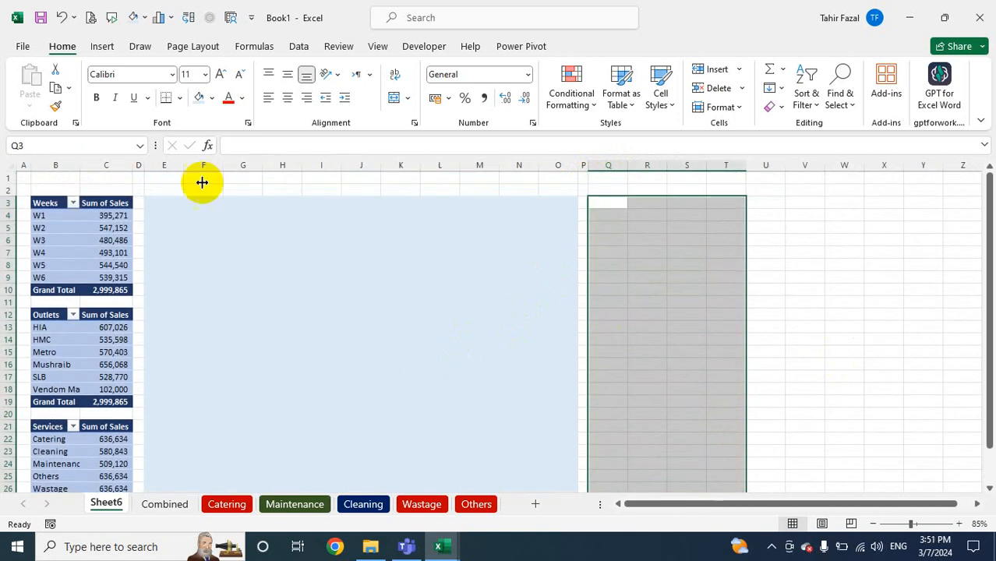
{"action": "left_click", "coordinate": [199, 100]}
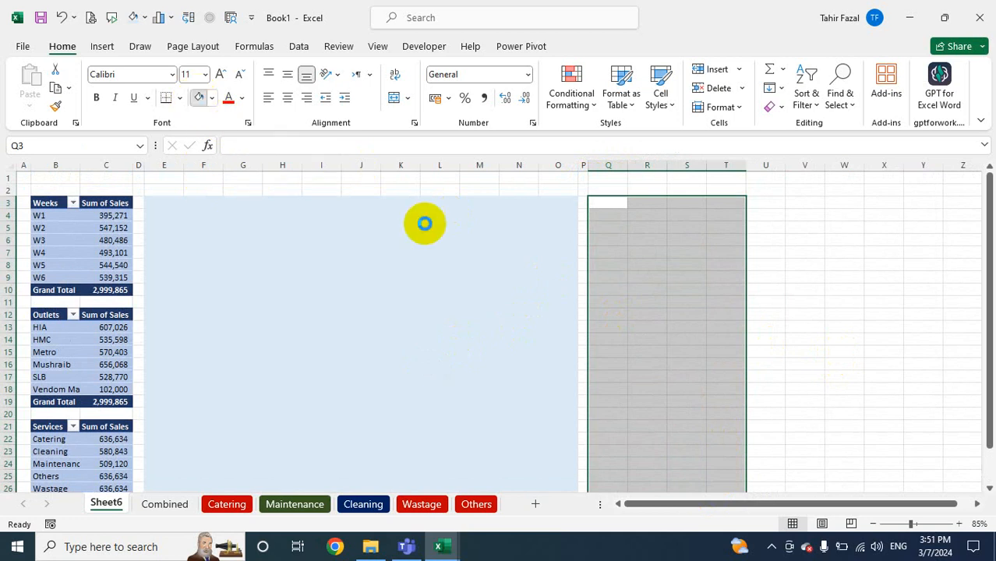
{"action": "left_click", "coordinate": [804, 289]}
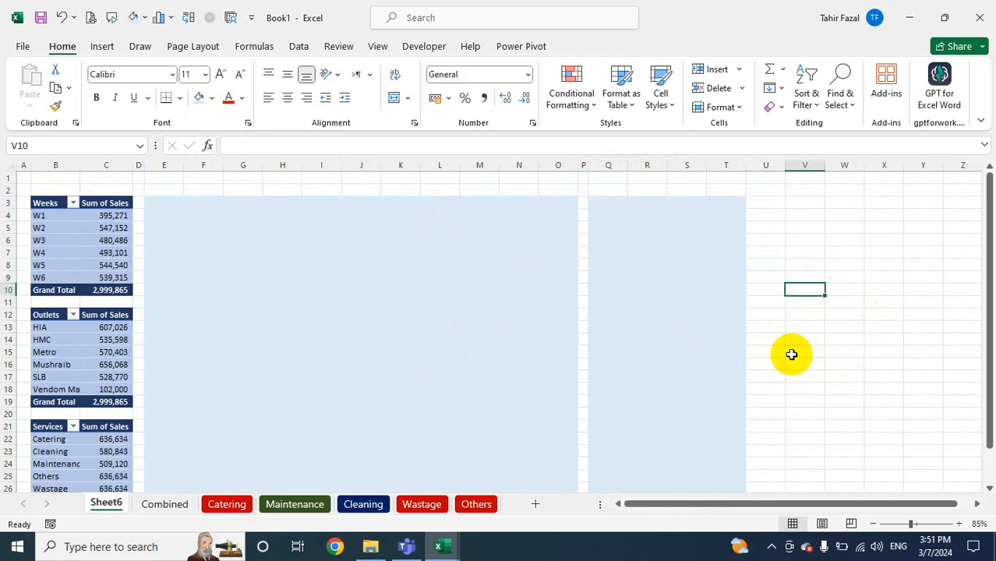
{"action": "left_click", "coordinate": [770, 276]}
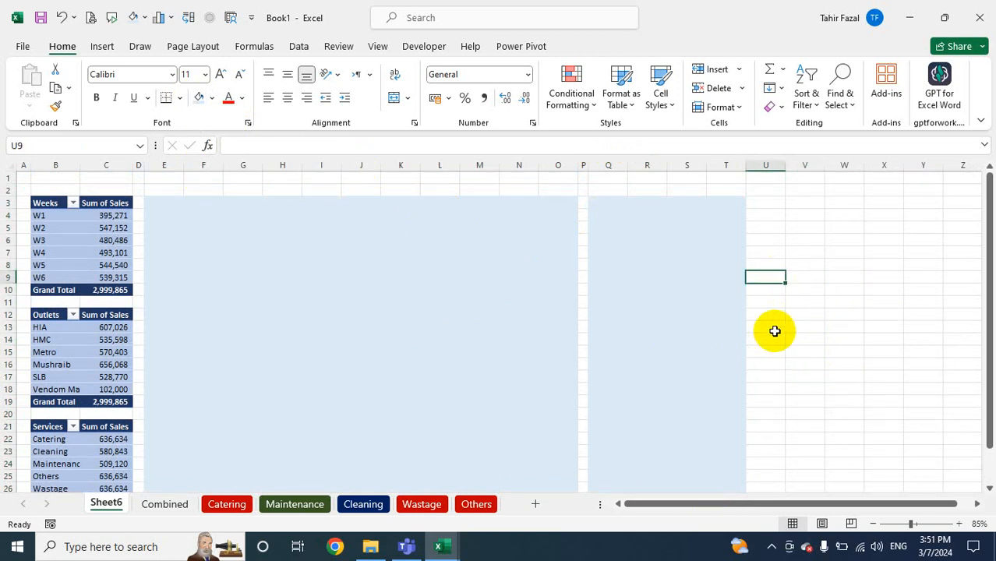
{"action": "scroll", "coordinate": [772, 321], "scroll_direction": "down", "scroll_amount": 2}
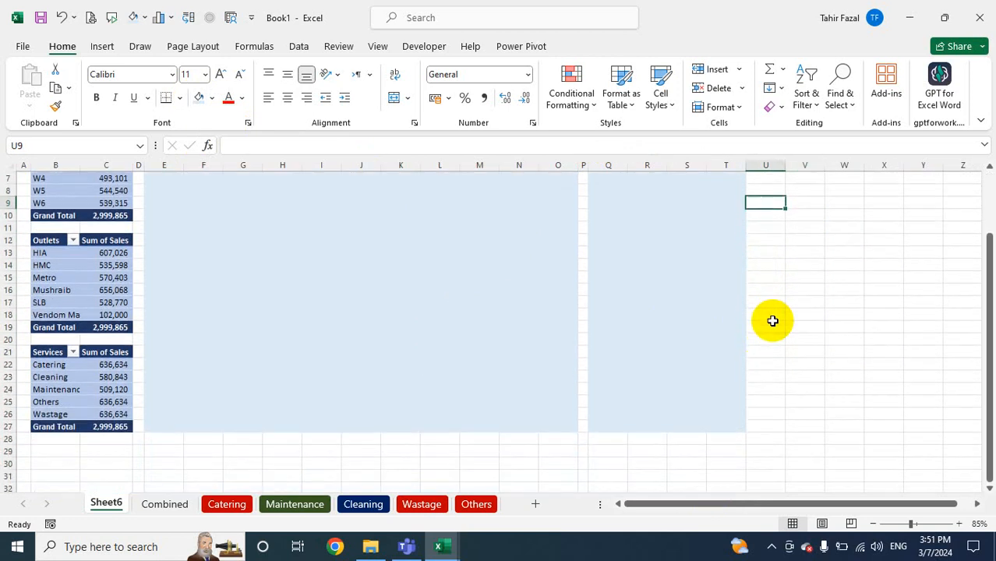
{"action": "scroll", "coordinate": [772, 321], "scroll_direction": "up", "scroll_amount": 2}
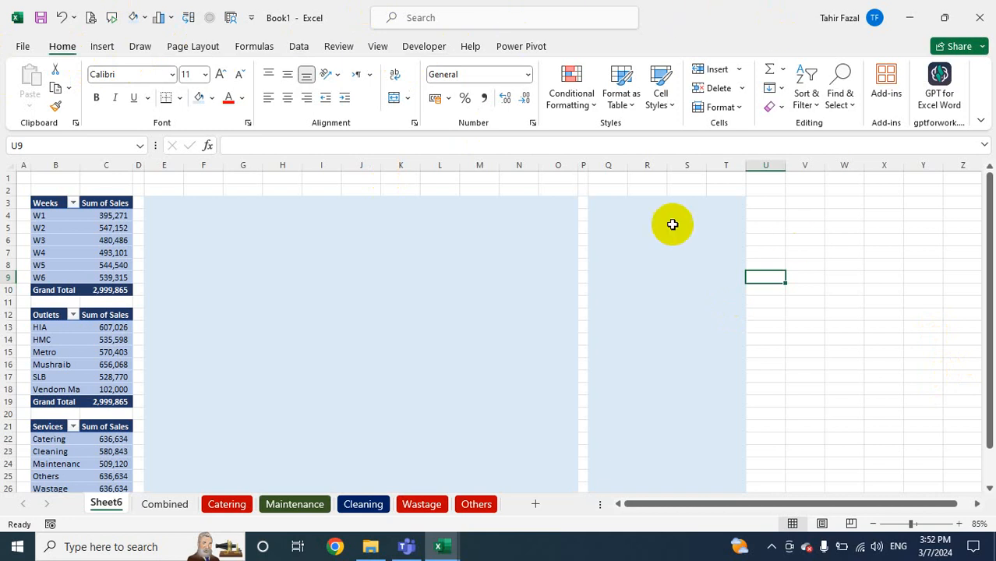
Insert a 3-D Stacked Column PivotChart based on the Weeks PivotTable
{"action": "left_click", "coordinate": [52, 201]}
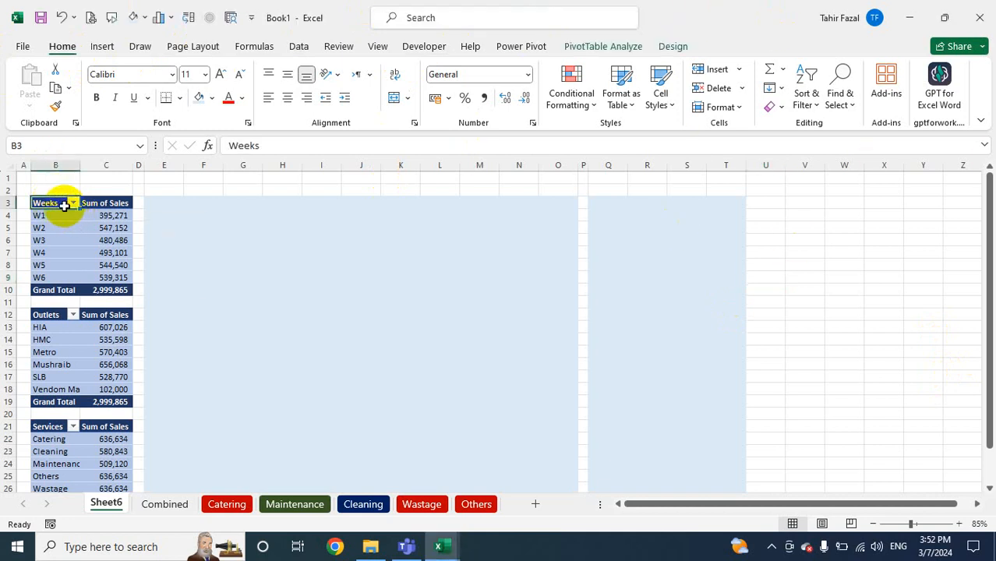
{"action": "left_click", "coordinate": [102, 47]}
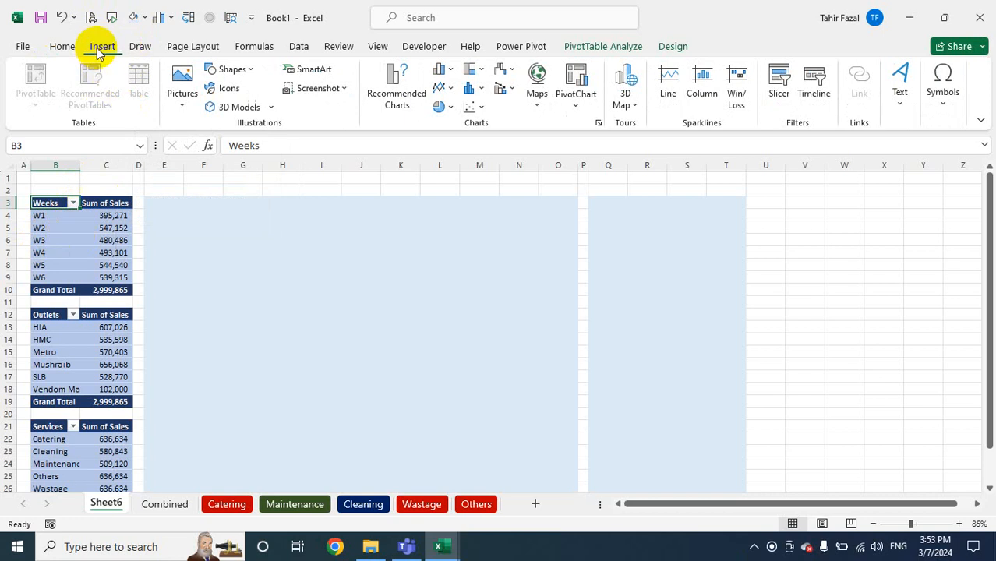
{"action": "left_click", "coordinate": [448, 70]}
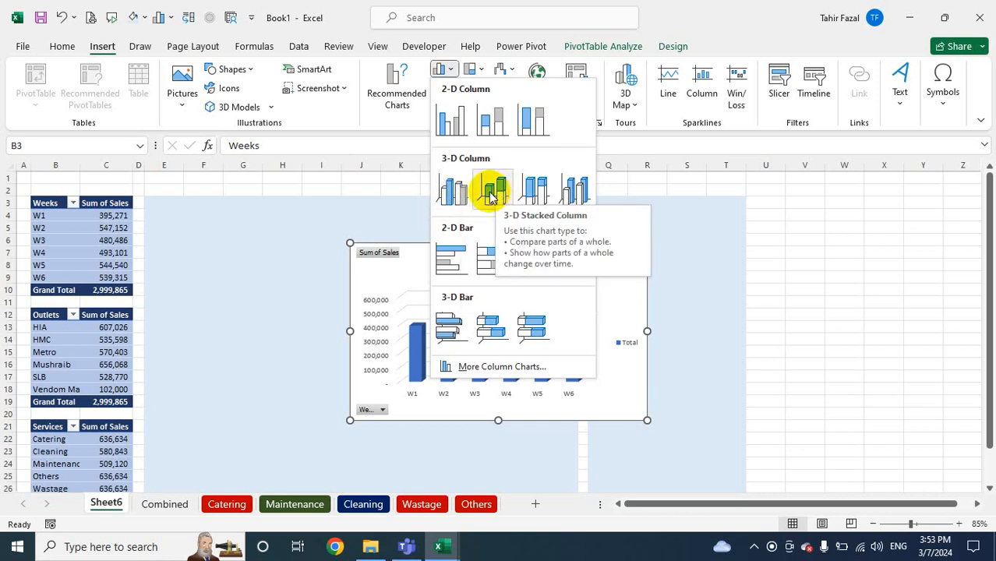
{"action": "left_click", "coordinate": [491, 193]}
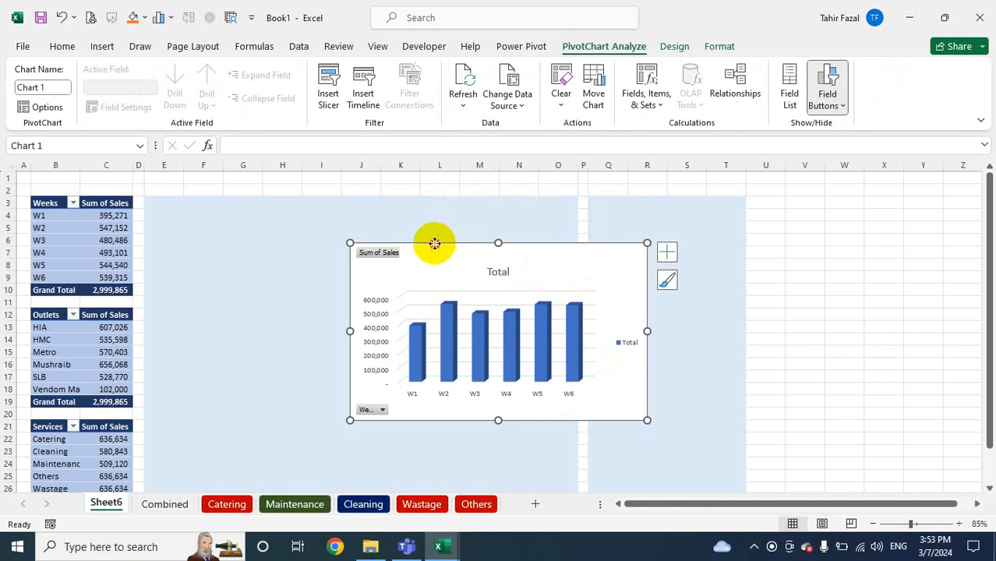
Place the weekly sales chart at the upper edge of the blue E3:O27 area, resizing it to span columns E to O down to about row 16
{"action": "left_click_drag", "start_coordinate": [434, 244], "coordinate": [234, 204]}
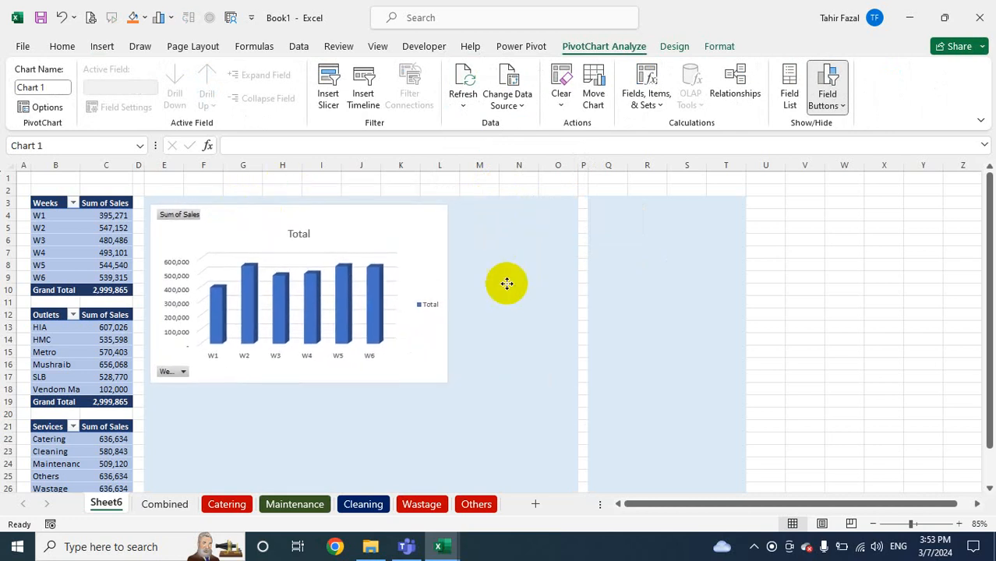
{"action": "left_click", "coordinate": [447, 294]}
{"action": "left_click_drag", "start_coordinate": [449, 293], "coordinate": [569, 295]}
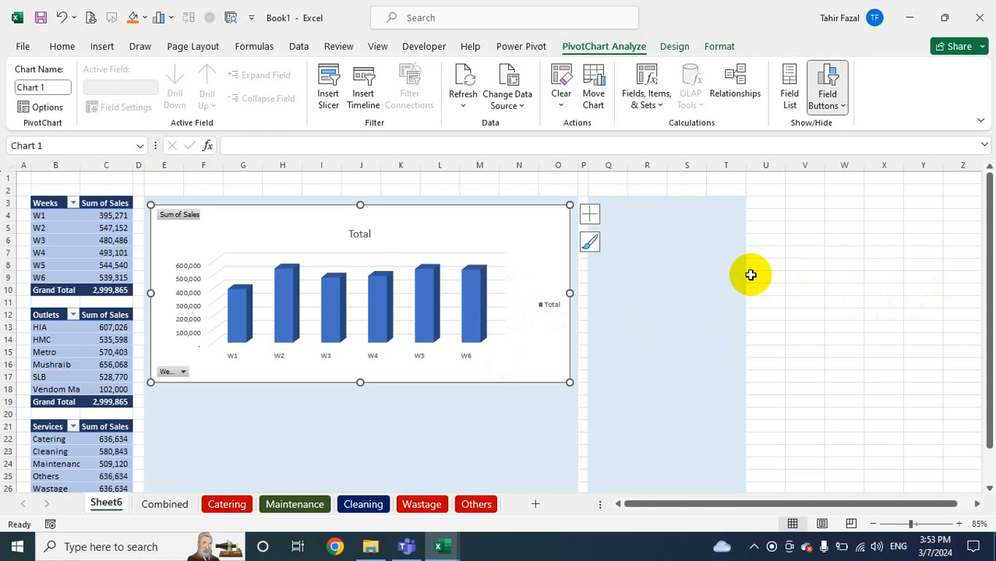
{"action": "left_click_drag", "start_coordinate": [569, 385], "coordinate": [569, 362]}
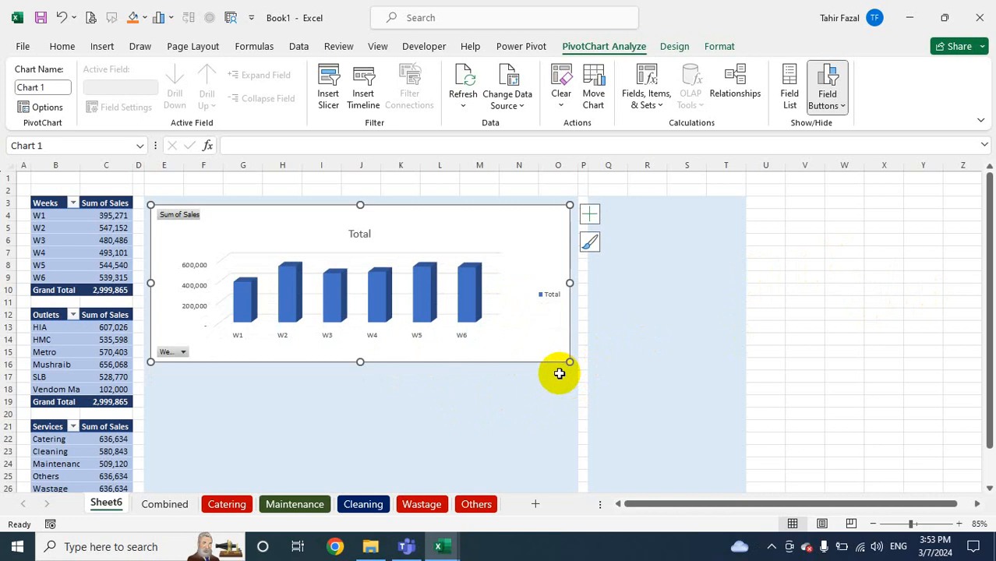
{"action": "scroll", "coordinate": [401, 288], "scroll_direction": "down", "scroll_amount": 1}
{"action": "scroll", "coordinate": [396, 382], "scroll_direction": "up", "scroll_amount": 1}
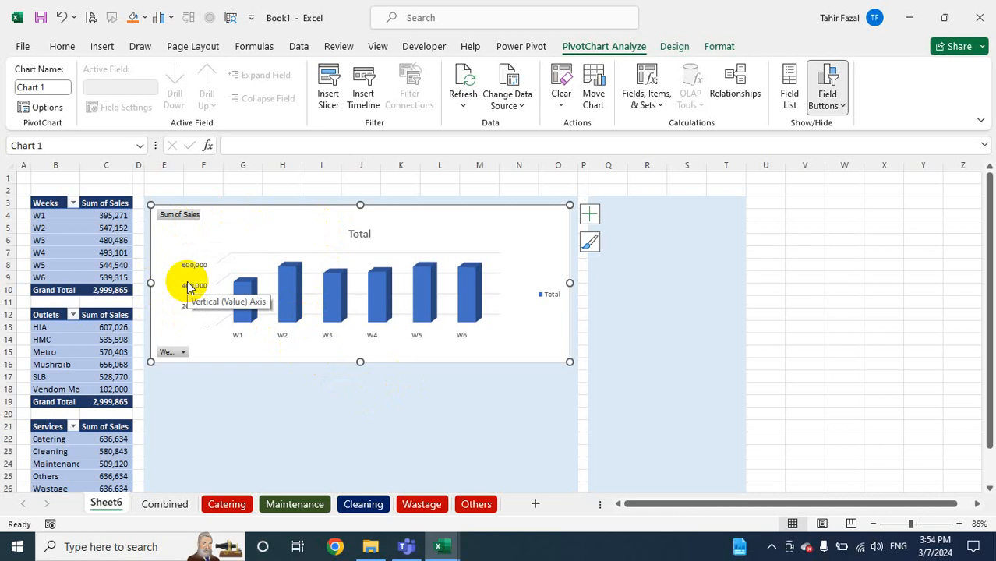
Hide all field buttons on the weekly sales PivotChart
{"action": "right_click", "coordinate": [178, 355]}
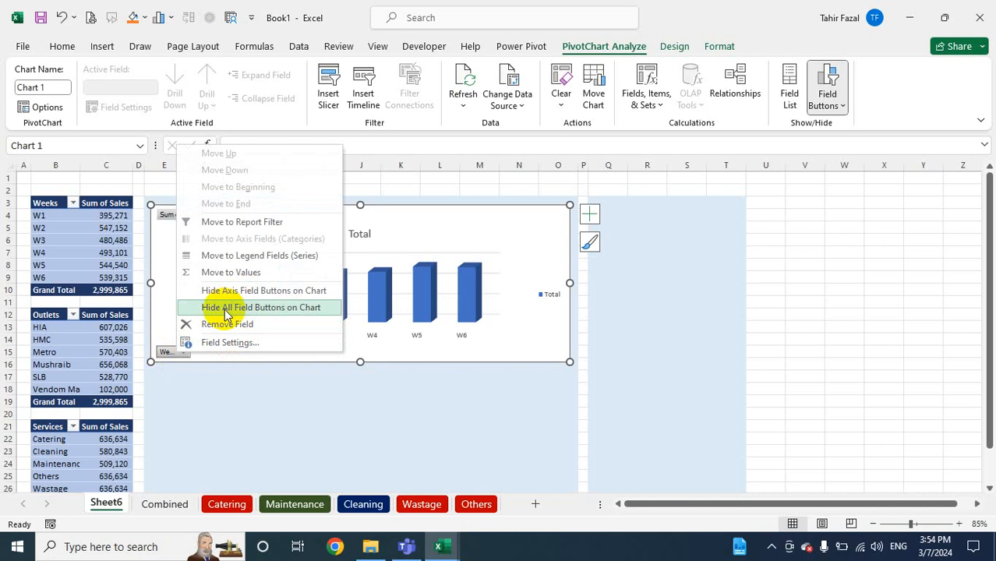
{"action": "left_click", "coordinate": [844, 314]}
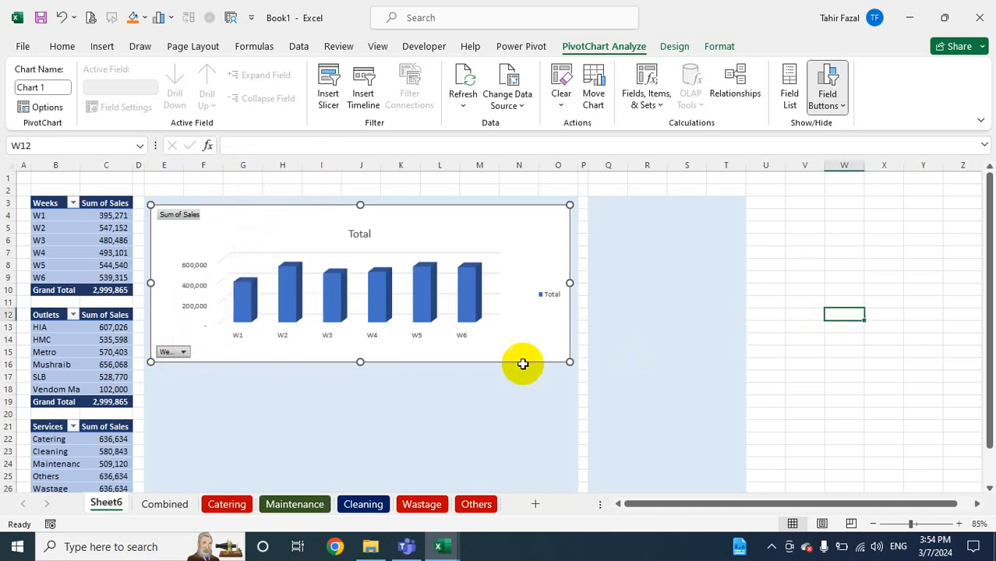
{"action": "left_click", "coordinate": [211, 361]}
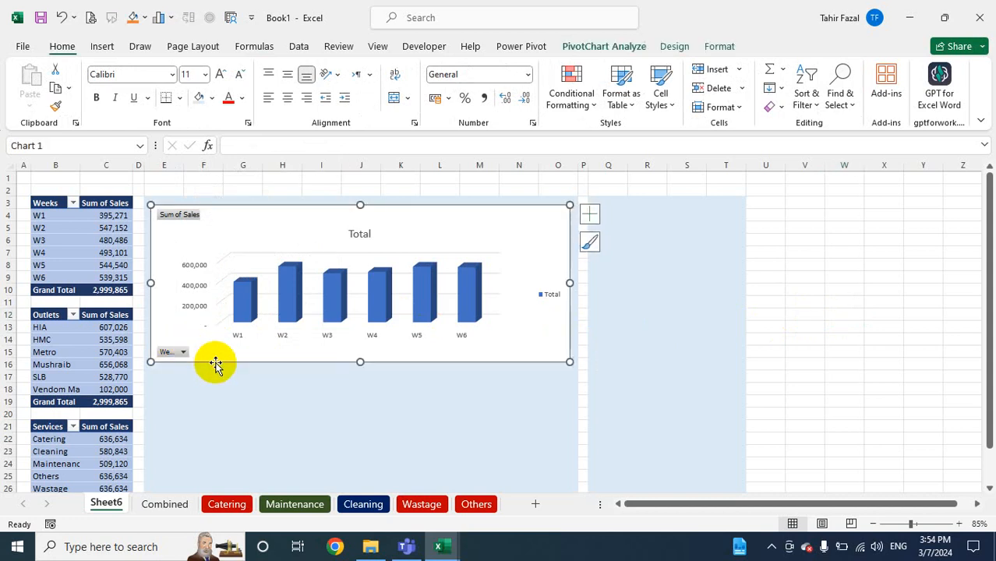
{"action": "right_click", "coordinate": [177, 355]}
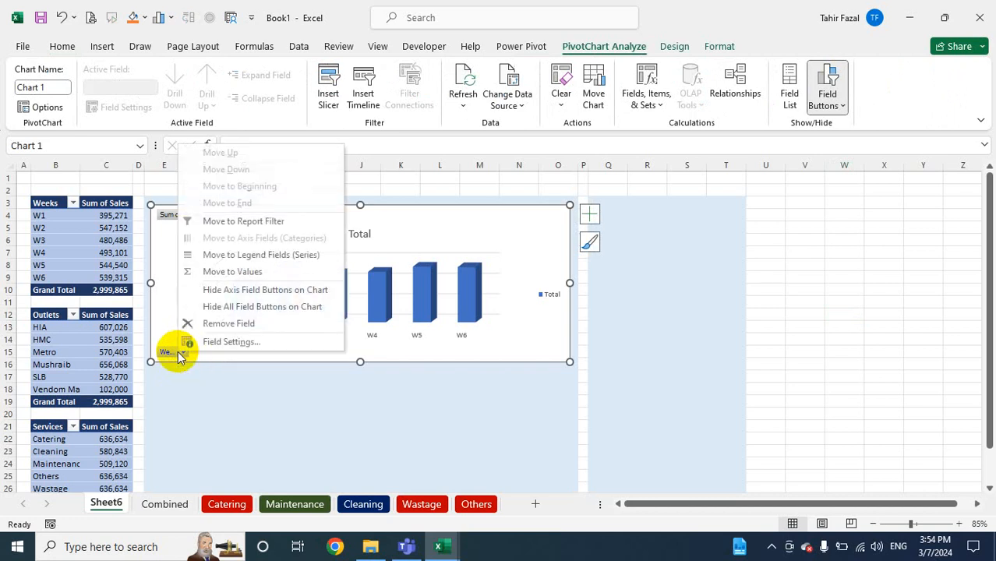
{"action": "left_click", "coordinate": [254, 307]}
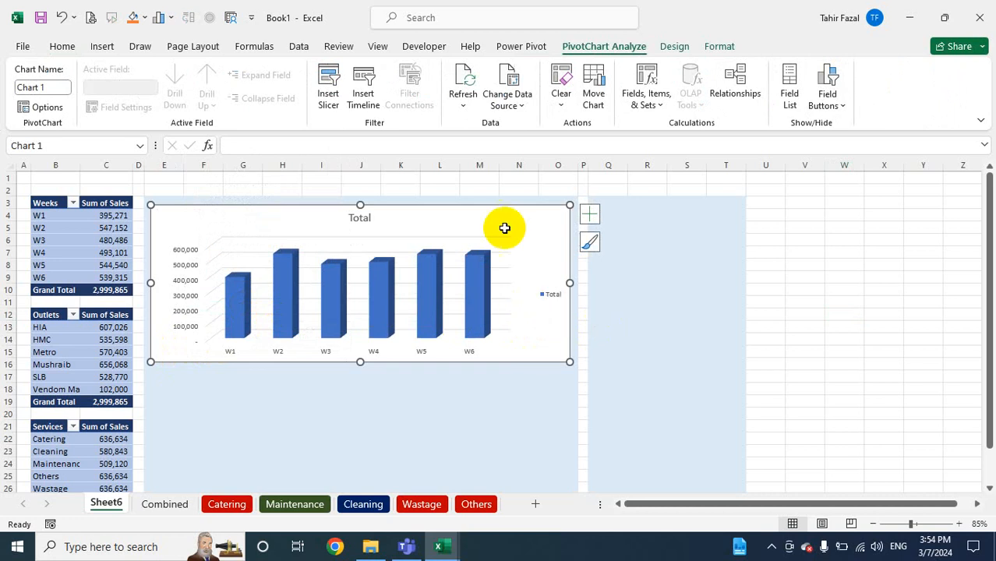
Give each column of the weekly sales chart its own color by varying the series fill colors by point
{"action": "left_click", "coordinate": [240, 302]}
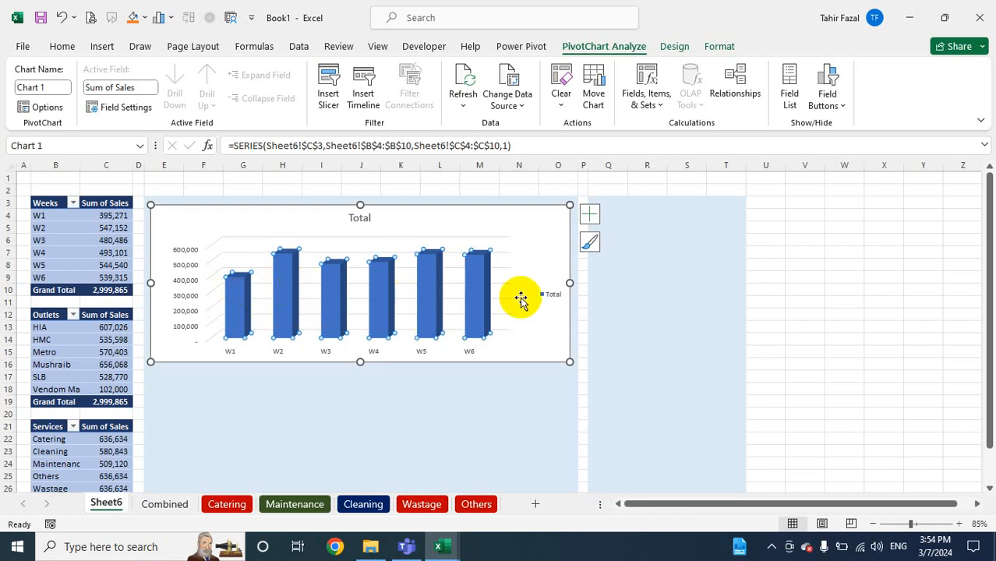
{"action": "double_click", "coordinate": [240, 302]}
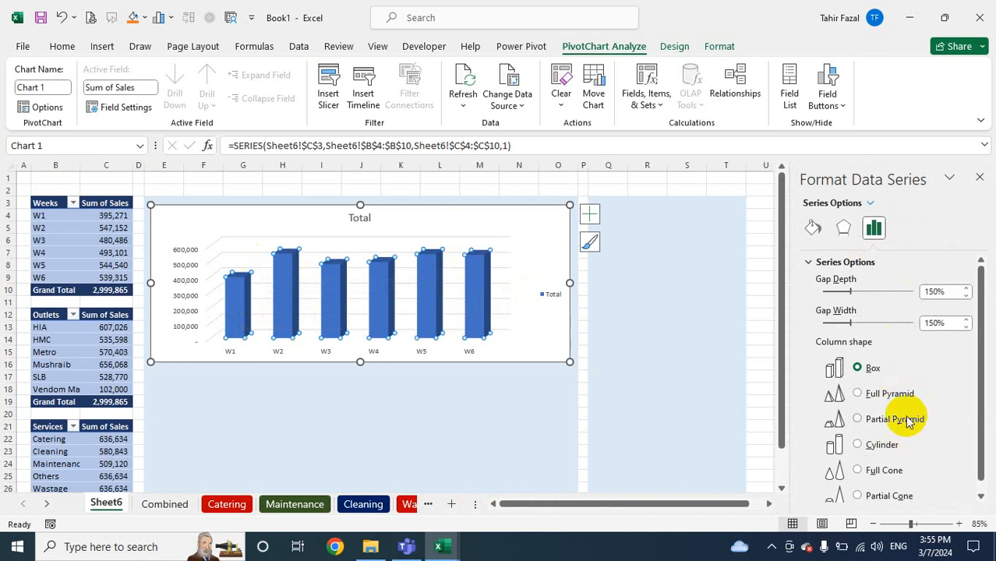
{"action": "left_click", "coordinate": [813, 229]}
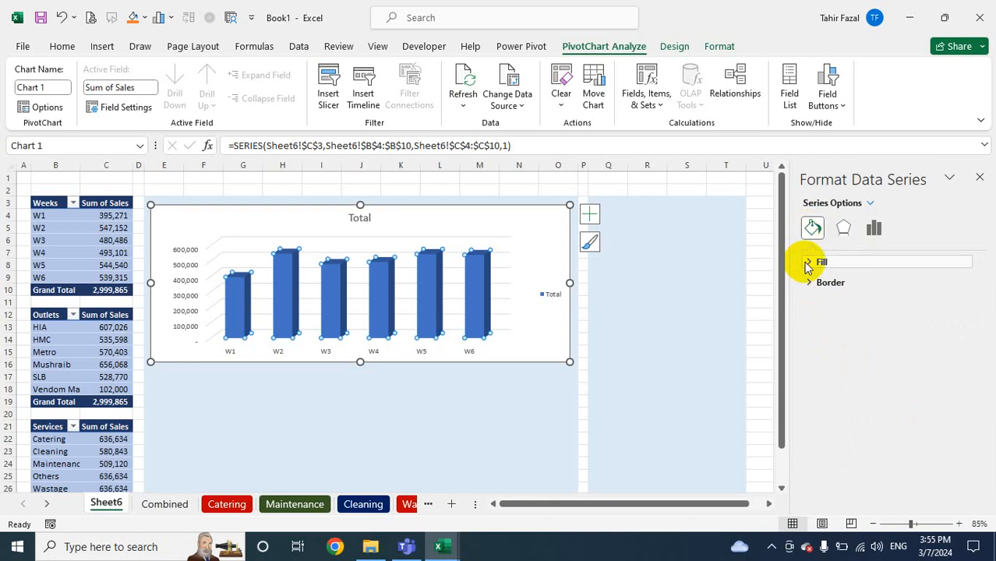
{"action": "left_click", "coordinate": [810, 263]}
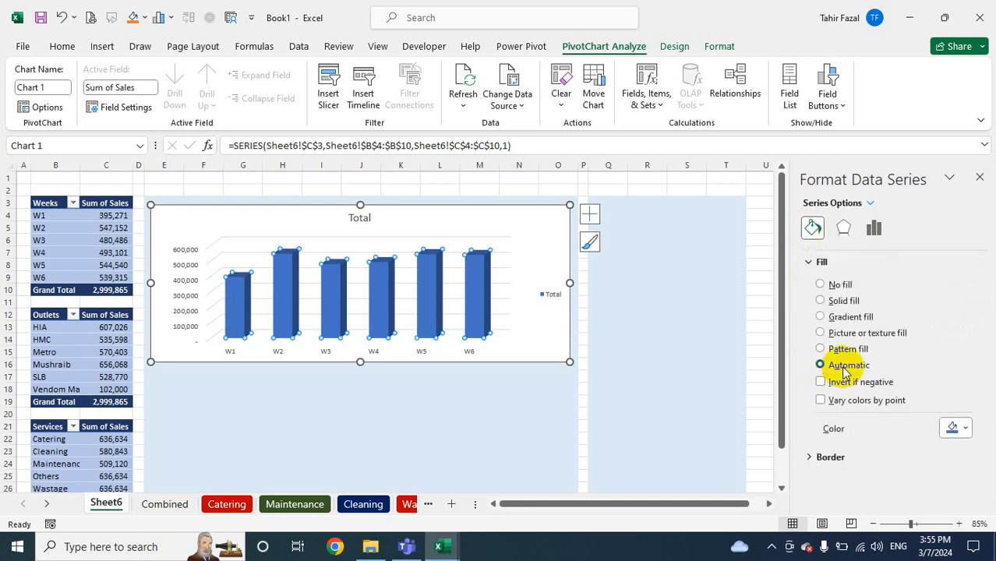
{"action": "left_click", "coordinate": [822, 402]}
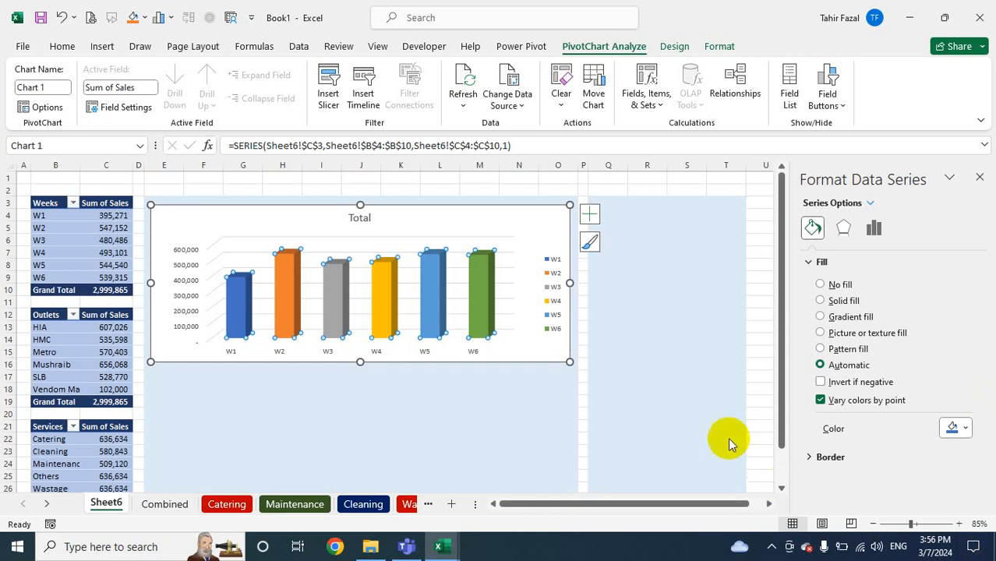
Change the column shape of the weekly sales series to Cylinder and close the formatting pane
{"action": "left_click", "coordinate": [874, 232]}
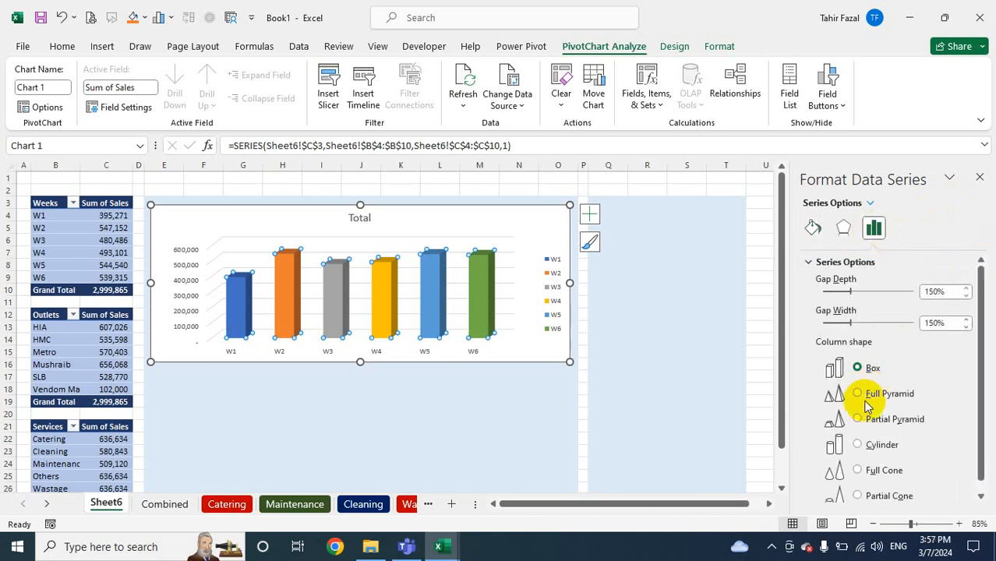
{"action": "left_click", "coordinate": [857, 445]}
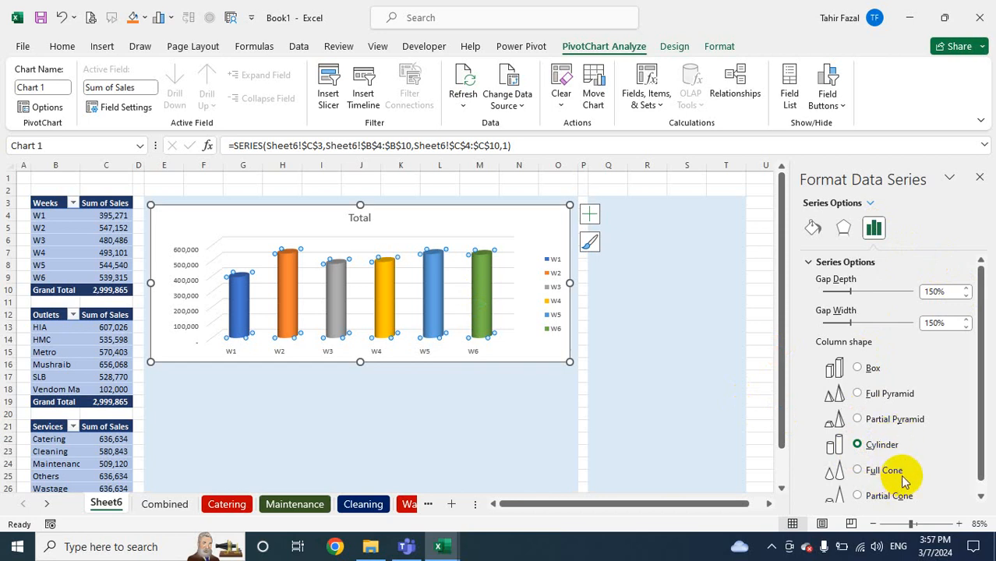
{"action": "scroll", "coordinate": [904, 474], "scroll_direction": "down", "scroll_amount": 1}
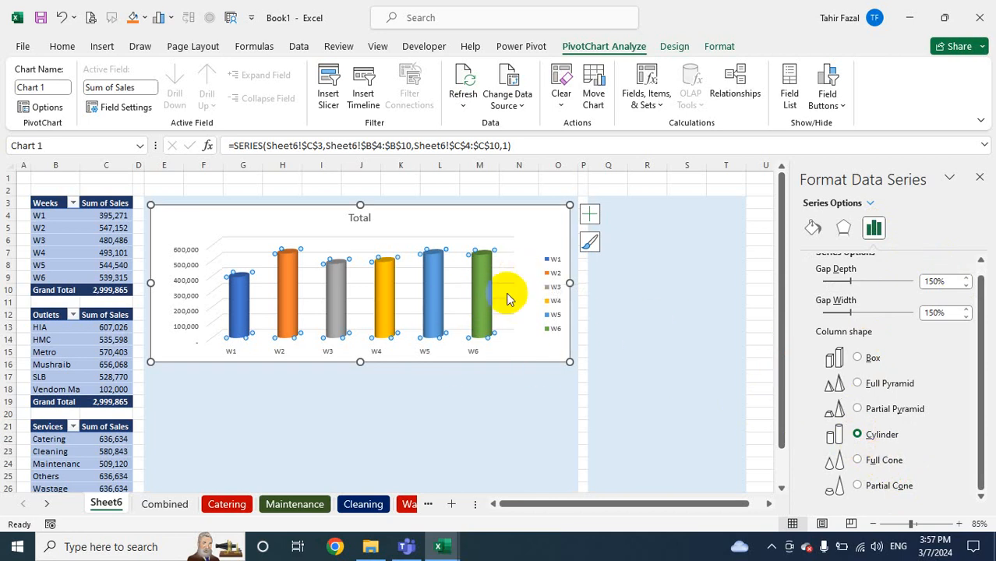
{"action": "left_click", "coordinate": [977, 178]}
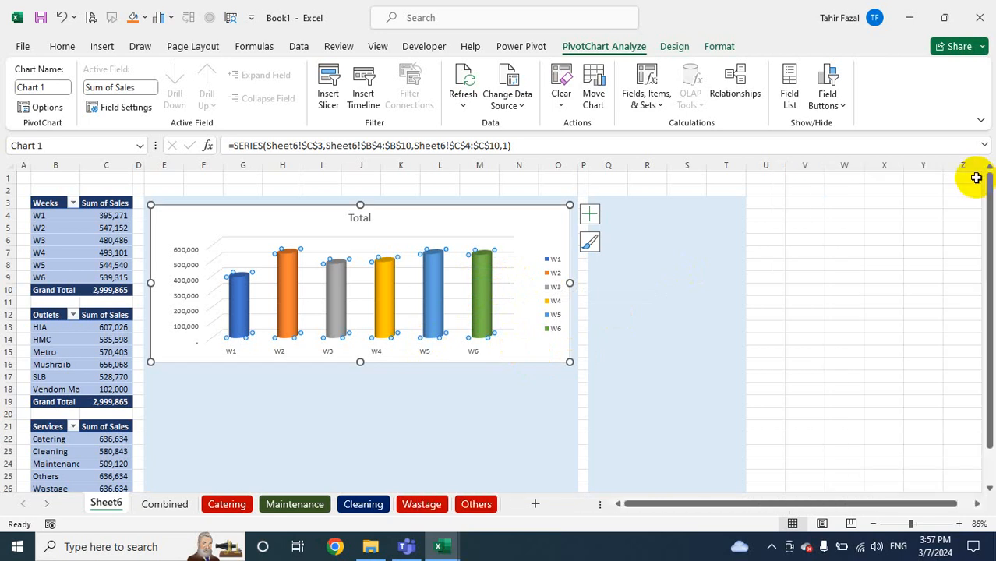
Sort the weekly sales columns from largest to smallest
{"action": "right_click", "coordinate": [288, 273]}
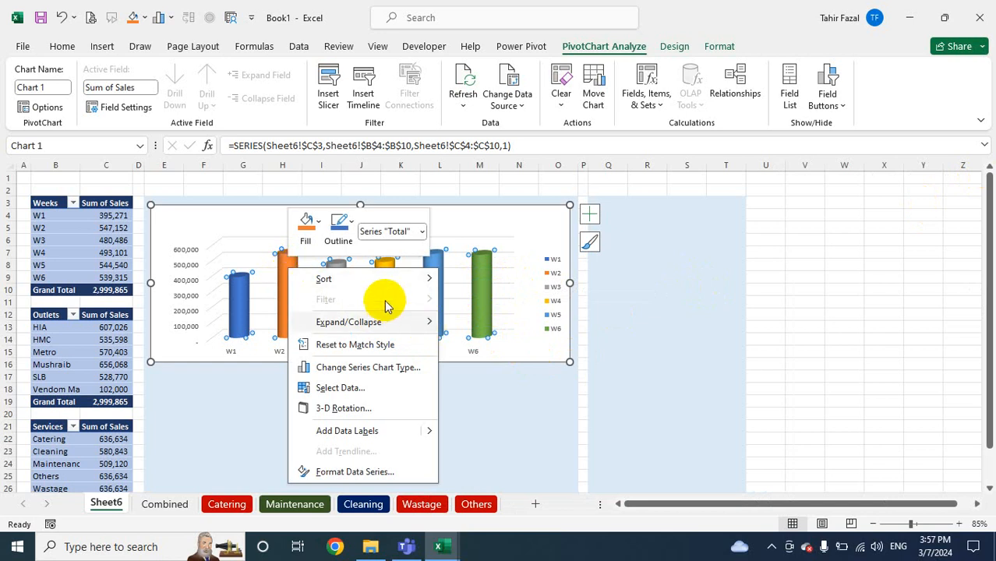
{"action": "mouse_move", "coordinate": [366, 280]}
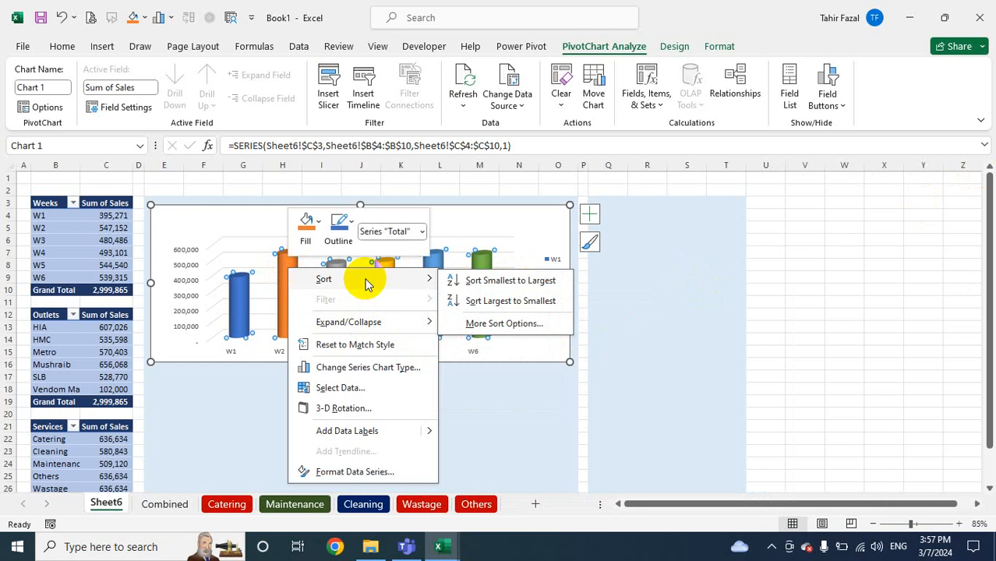
{"action": "left_click", "coordinate": [539, 304]}
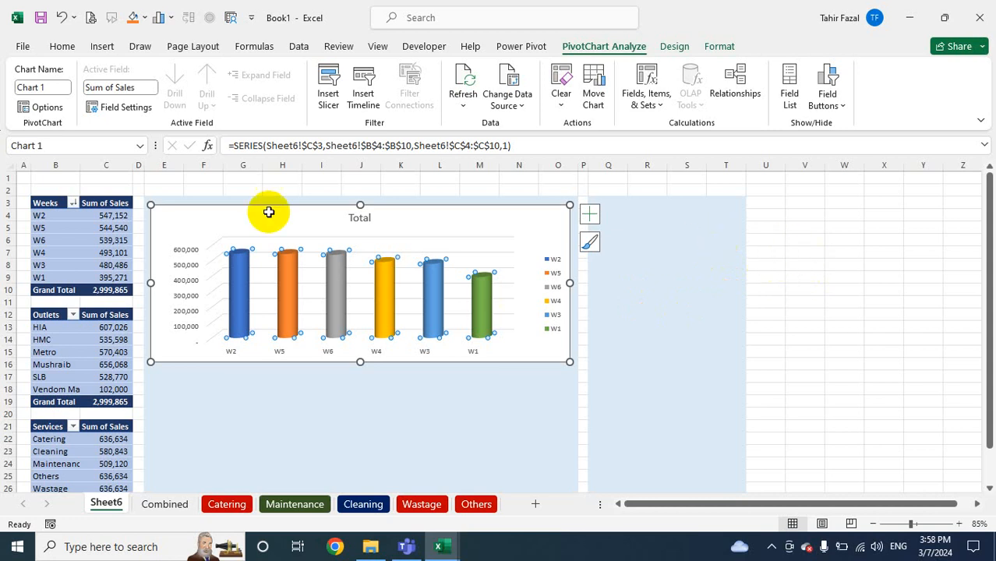
Set the weekly chart's legend position to Bottom and enlarge its text by two font size increments
{"action": "left_click", "coordinate": [555, 280]}
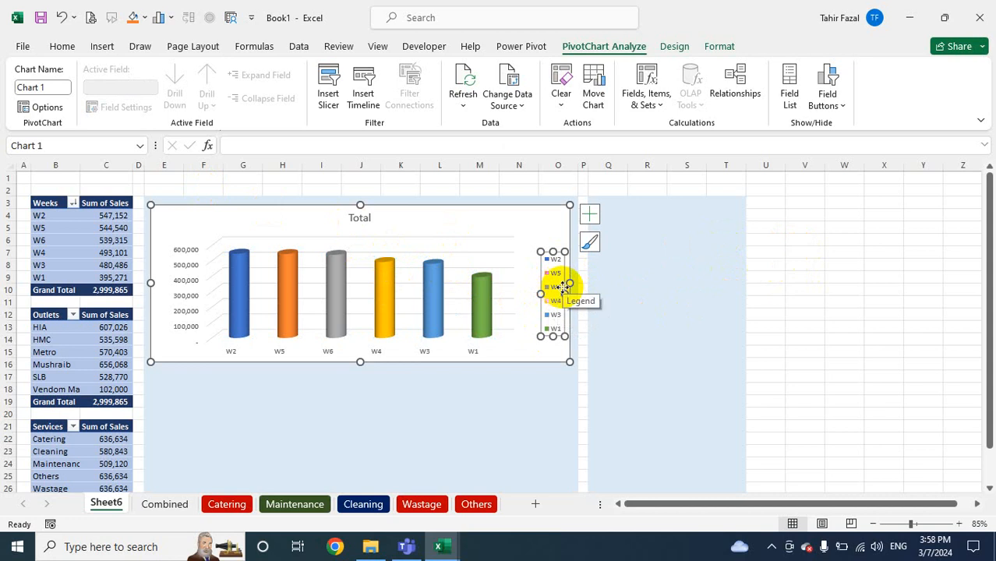
{"action": "double_click", "coordinate": [563, 288]}
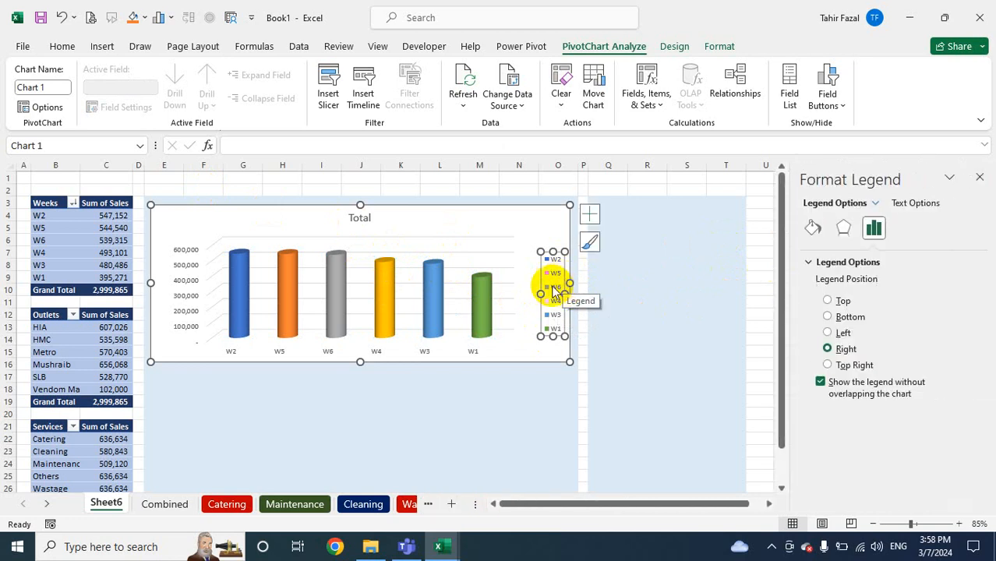
{"action": "left_click", "coordinate": [816, 318]}
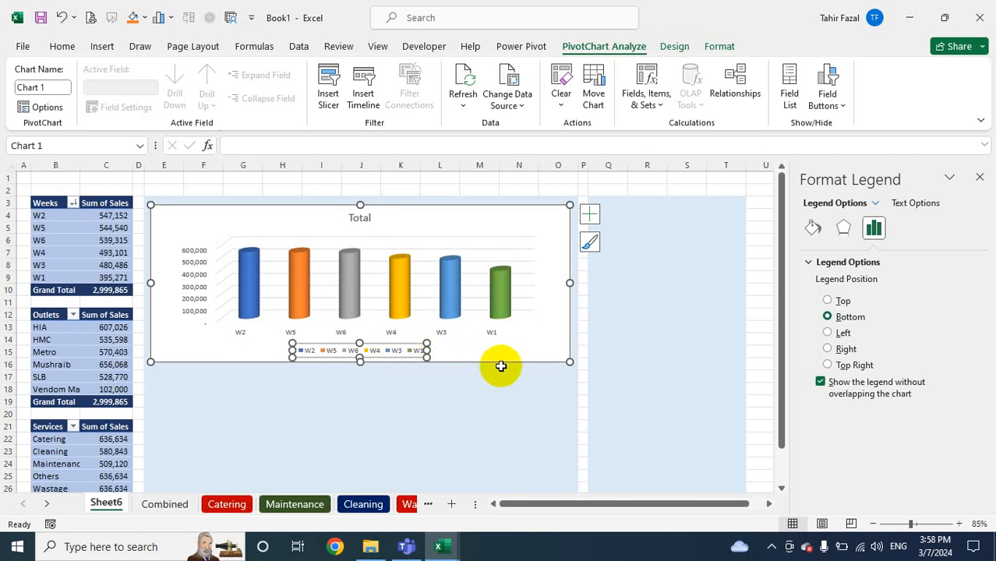
{"action": "key", "text": "ctrl+shift+period"}
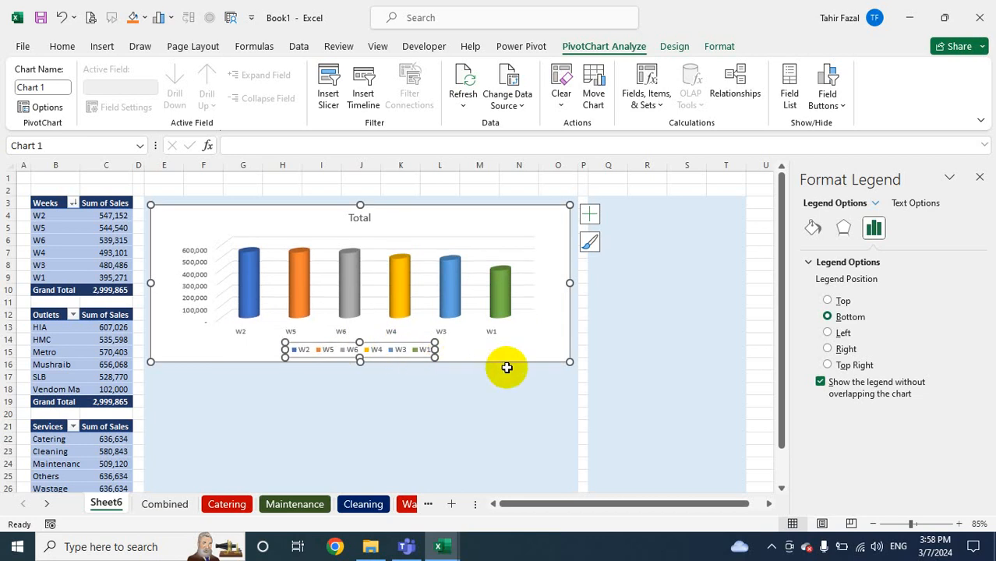
{"action": "key", "text": "ctrl+shift+period"}
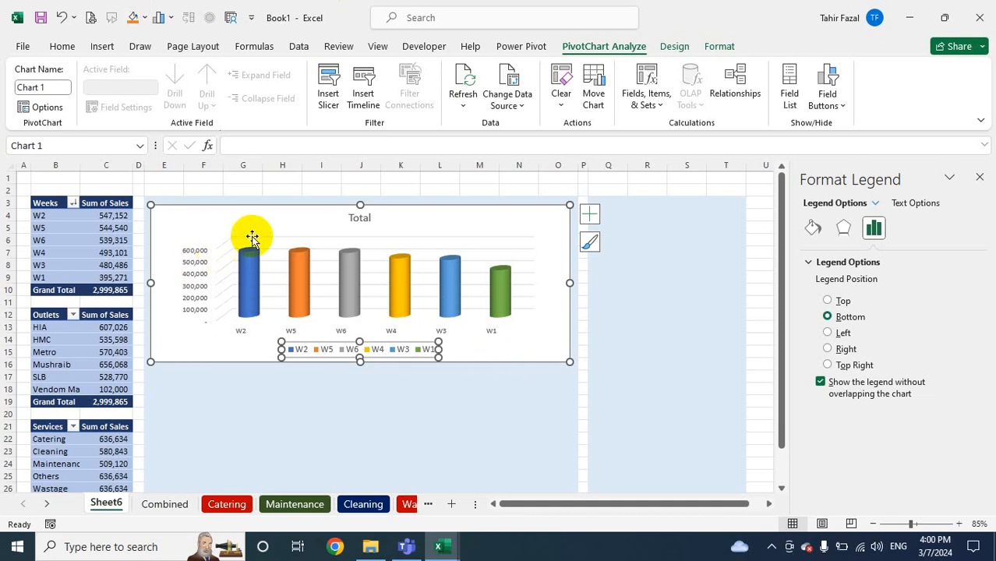
Link the weekly chart's title to the Weeks header cell with the formula =Sheet6!$B$3
{"action": "left_click", "coordinate": [360, 216]}
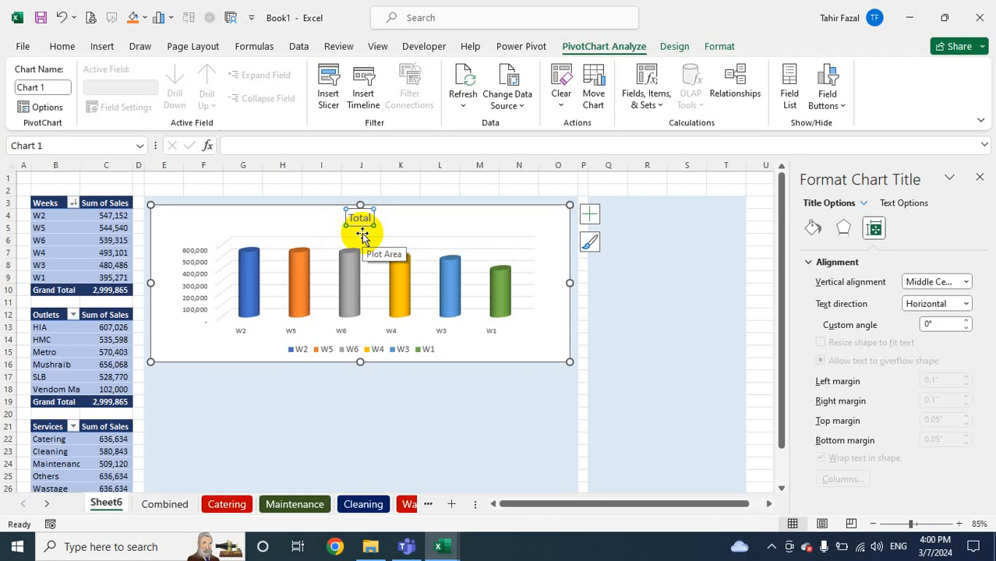
{"action": "left_click", "coordinate": [233, 142]}
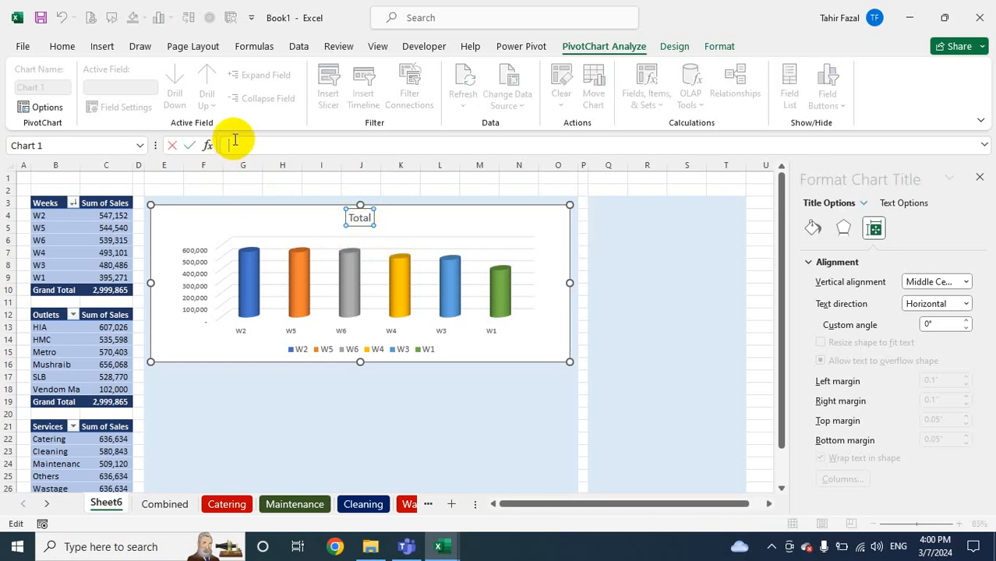
{"action": "type", "text": "="}
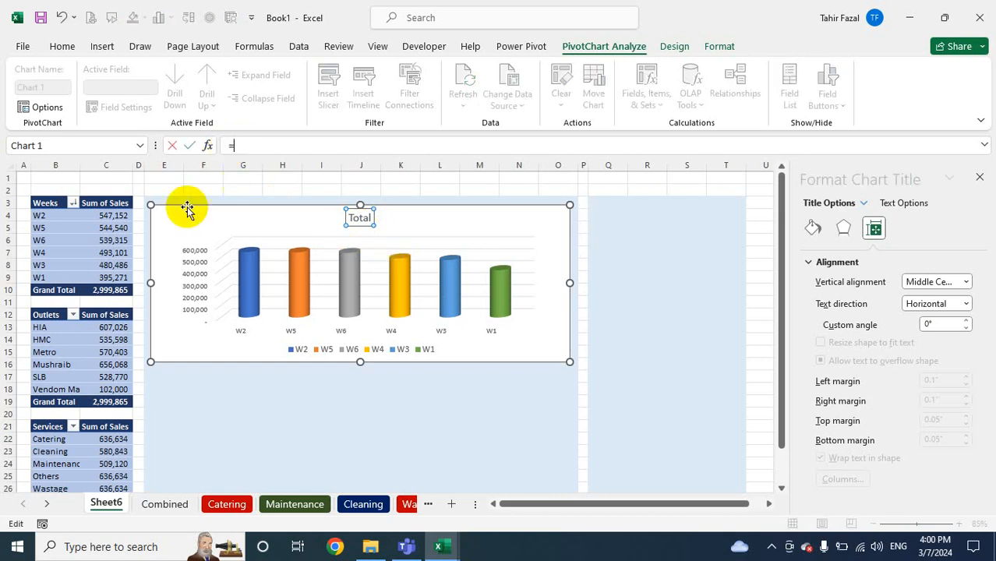
{"action": "left_click", "coordinate": [44, 202]}
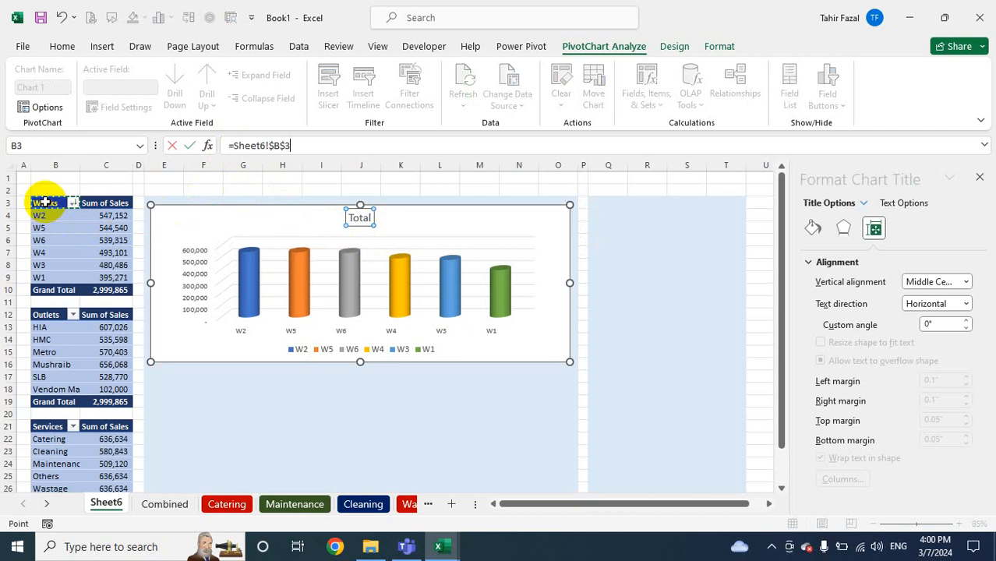
{"action": "key", "text": "Return"}
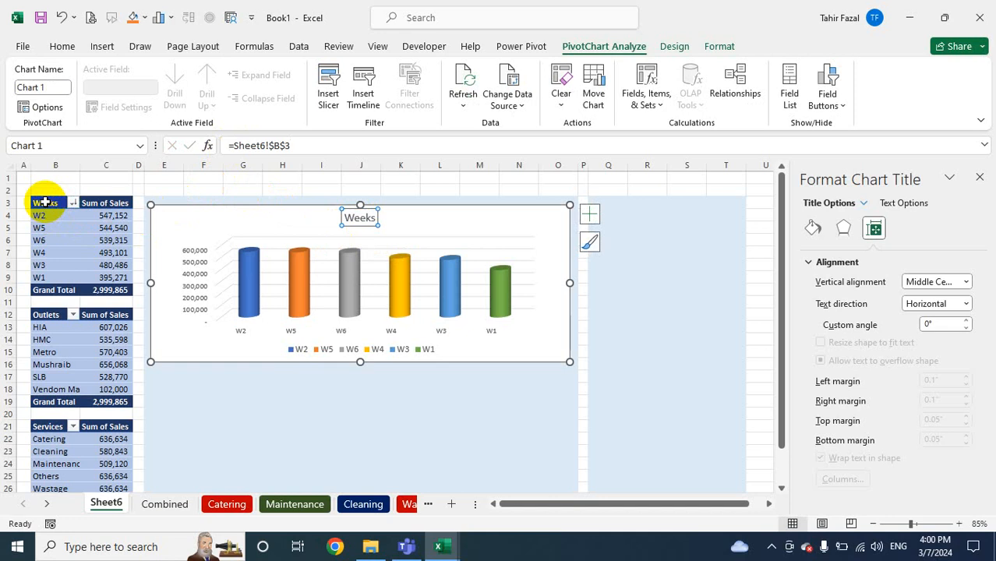
Format the Weeks chart title with a red font color and a font size of 18
{"action": "left_click", "coordinate": [61, 47]}
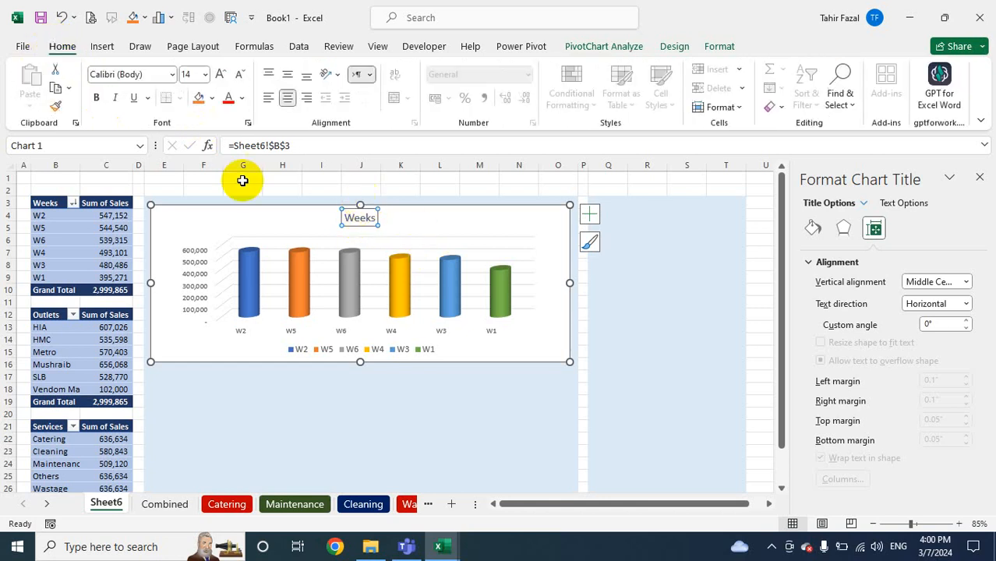
{"action": "left_click", "coordinate": [98, 97]}
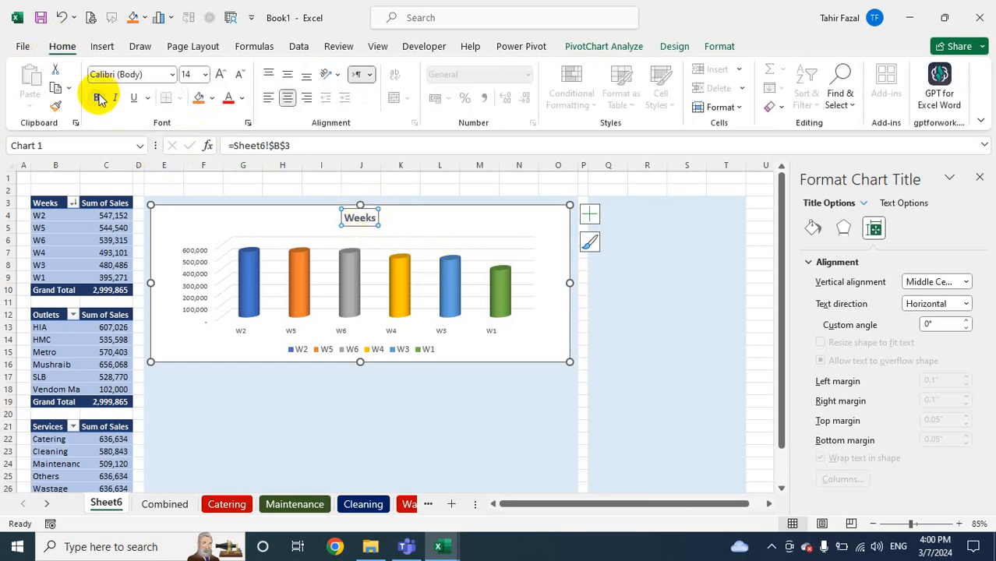
{"action": "left_click", "coordinate": [243, 99]}
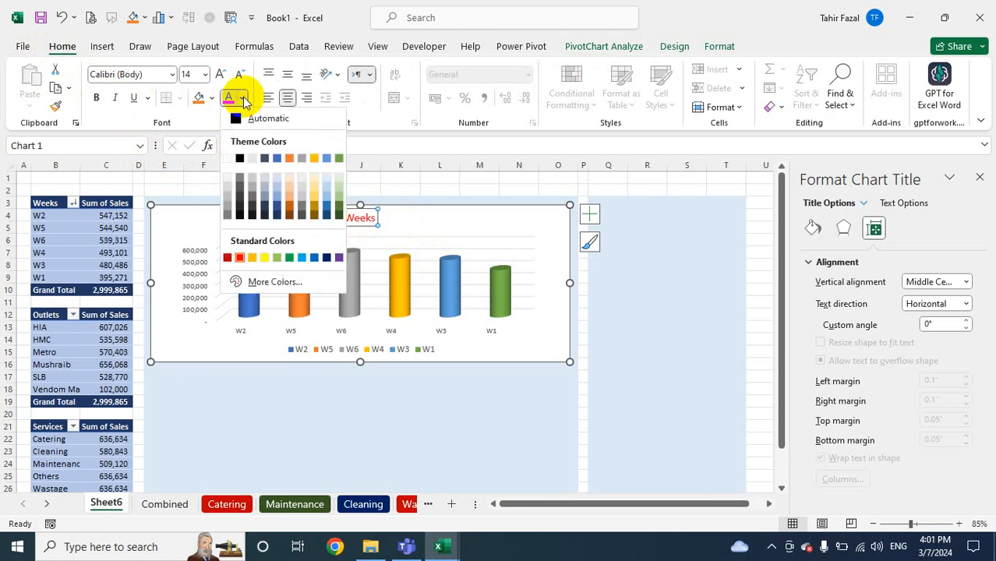
{"action": "left_click", "coordinate": [238, 257]}
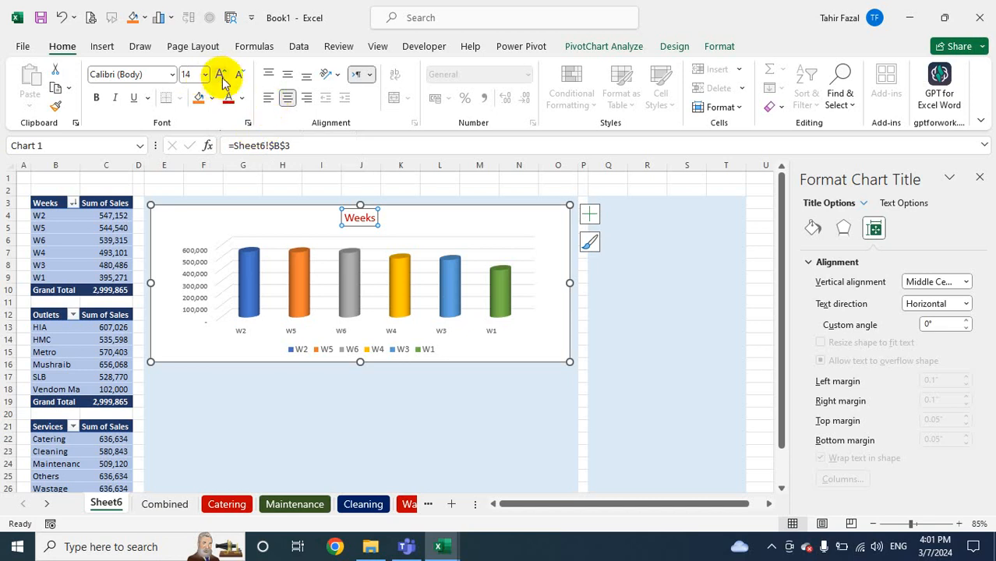
{"action": "left_click", "coordinate": [222, 78]}
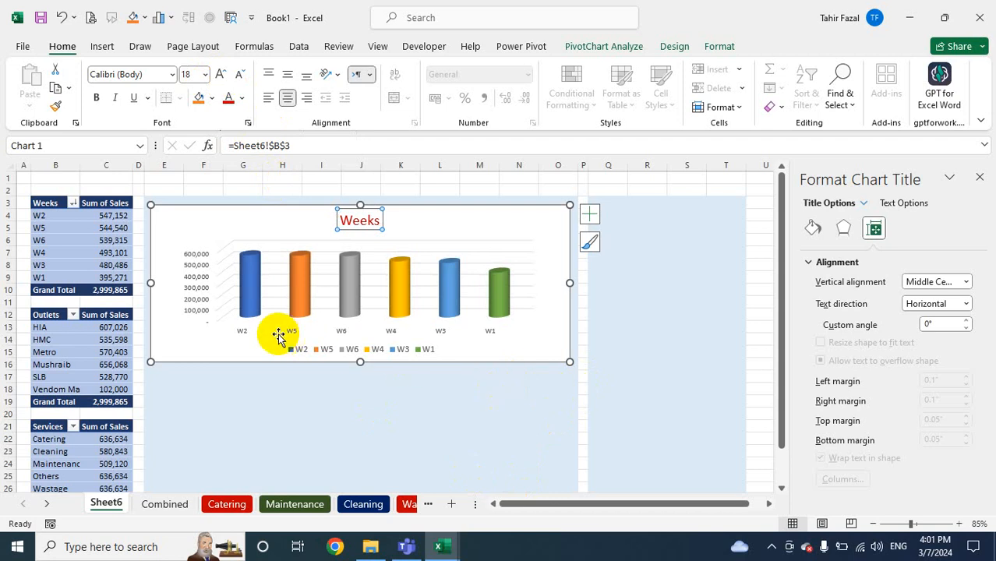
Set the display units of the Weeks chart's vertical axis to Thousands
{"action": "left_click", "coordinate": [201, 285]}
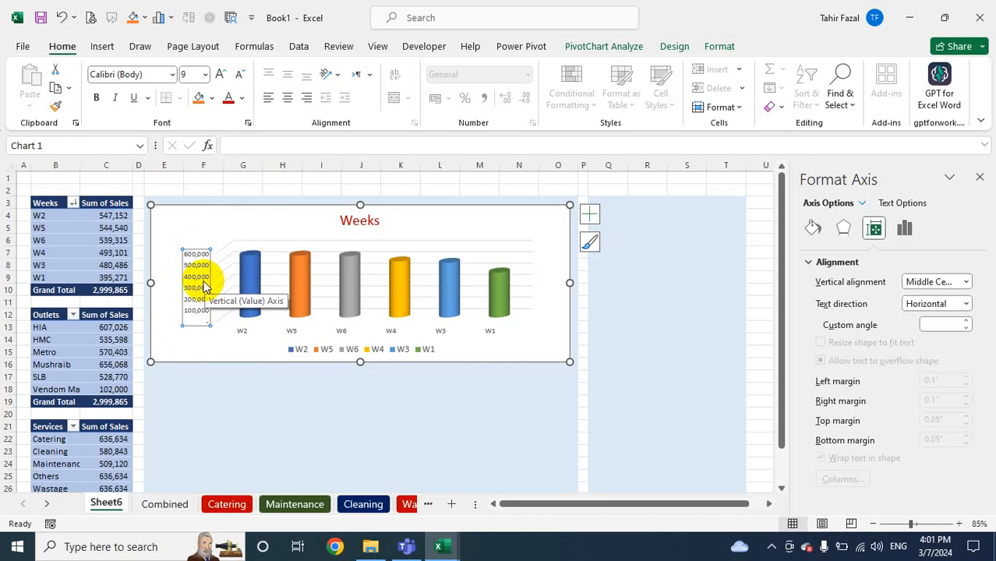
{"action": "double_click", "coordinate": [205, 287]}
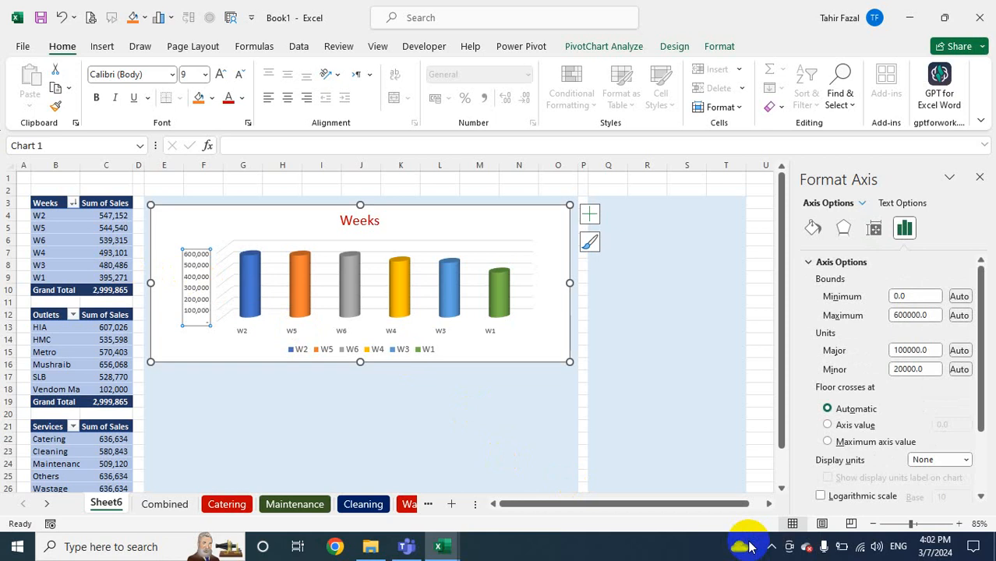
{"action": "left_click", "coordinate": [966, 459]}
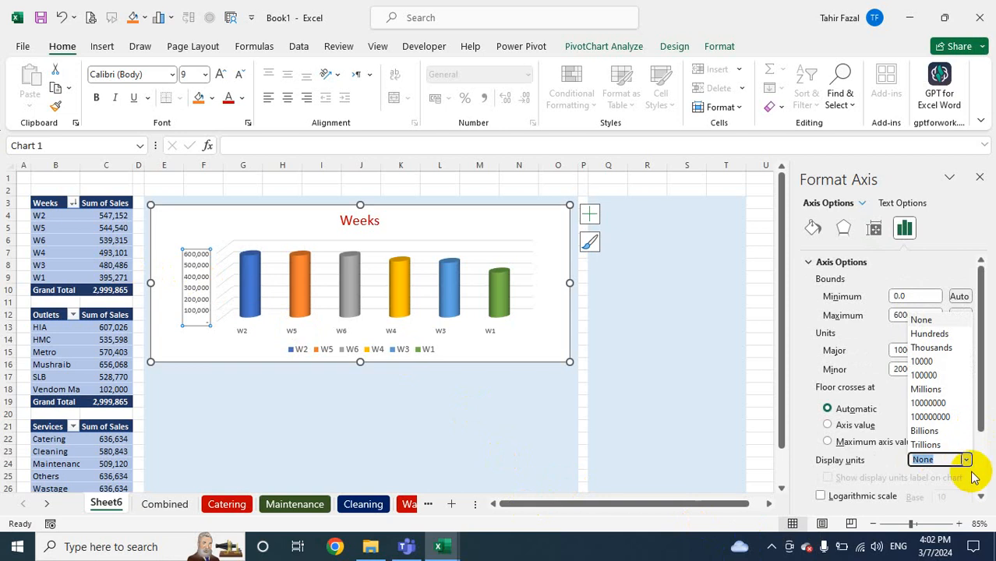
{"action": "left_click", "coordinate": [932, 347]}
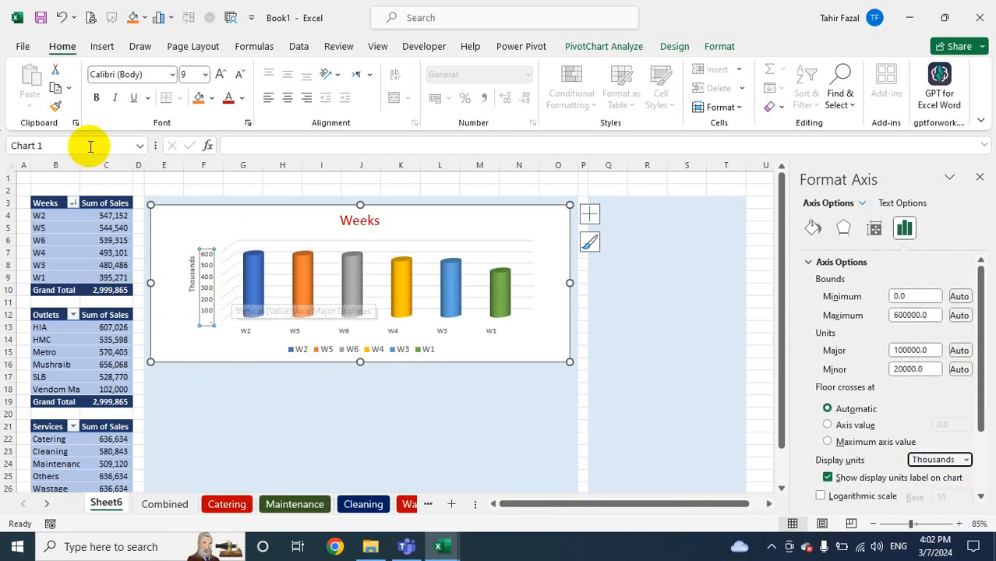
Make the vertical axis labels of the Weeks chart bold with a dark blue font color
{"action": "left_click", "coordinate": [99, 100]}
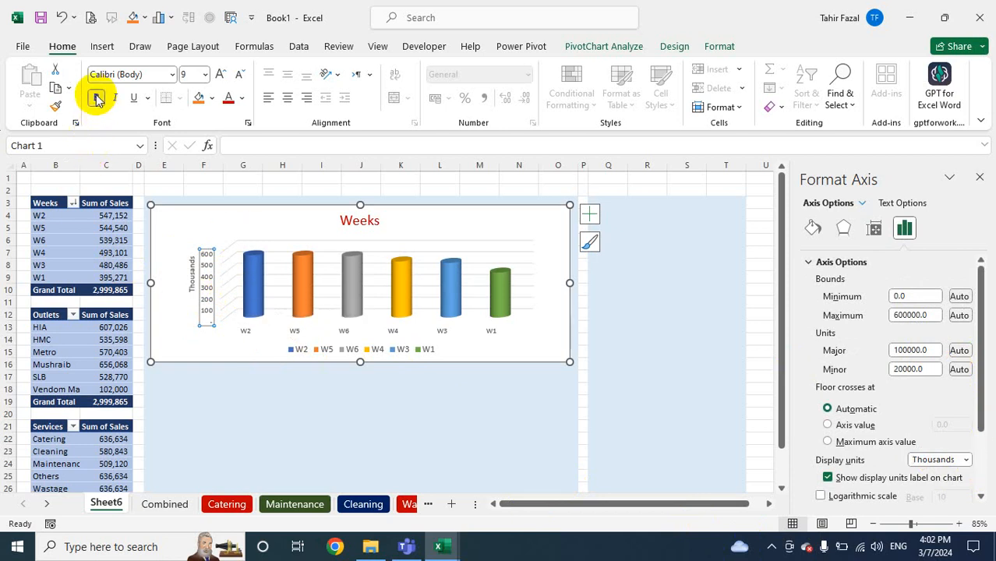
{"action": "left_click", "coordinate": [243, 98]}
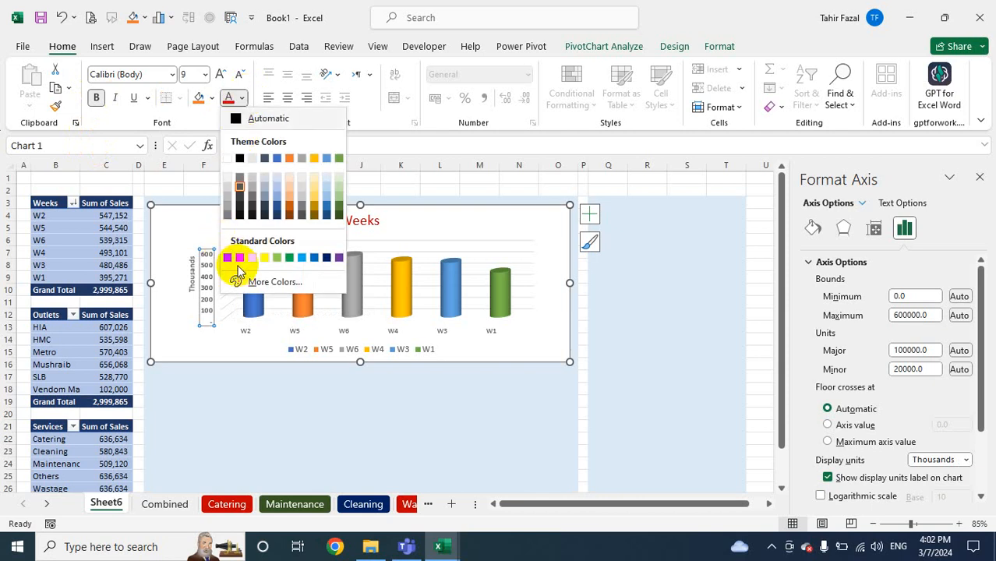
{"action": "left_click", "coordinate": [326, 259]}
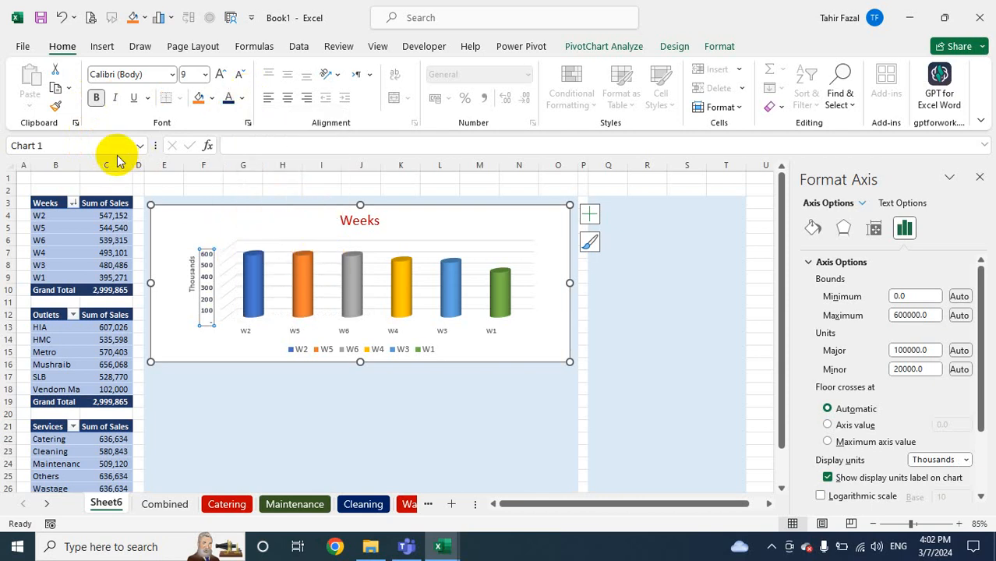
Format the vertical axis's Thousands unit label as bold with a dark red font color
{"action": "left_click", "coordinate": [190, 277]}
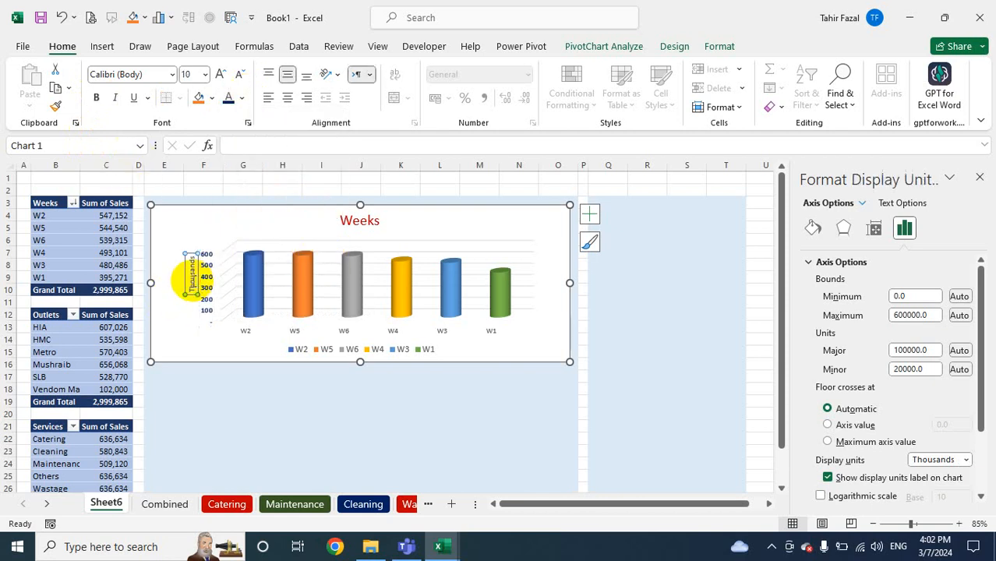
{"action": "left_click", "coordinate": [240, 99]}
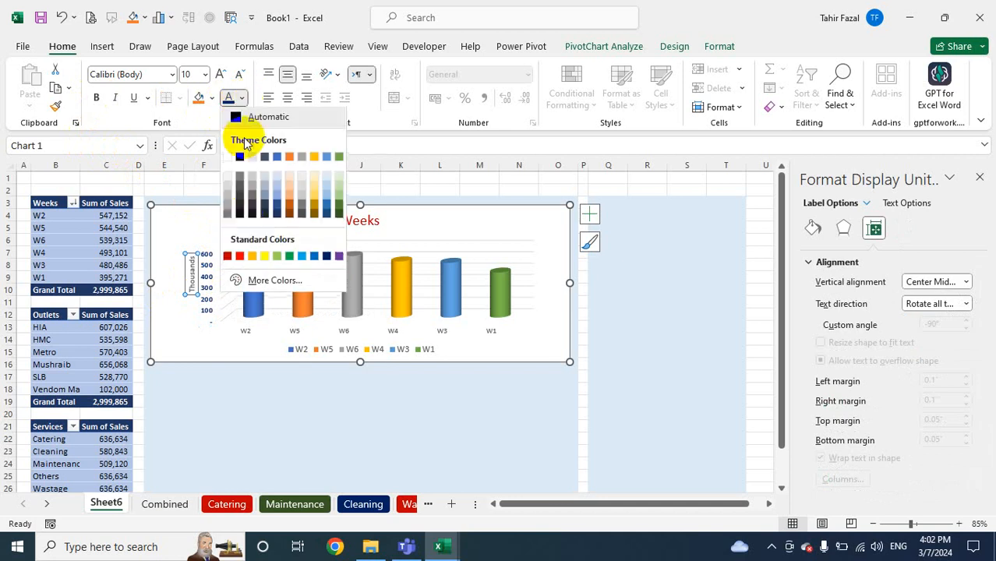
{"action": "left_click", "coordinate": [226, 258]}
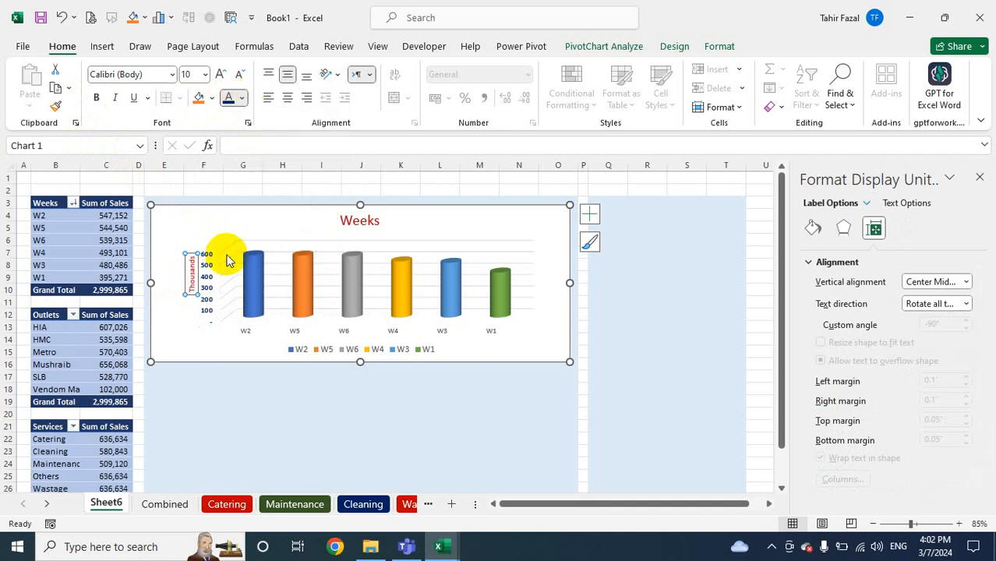
{"action": "left_click", "coordinate": [94, 100]}
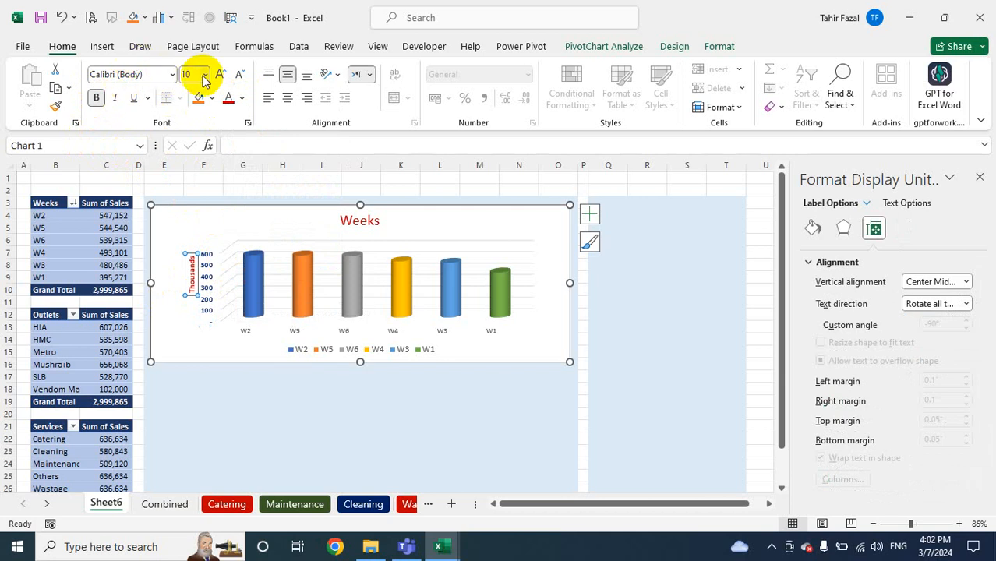
Format the Weeks chart's horizontal axis labels as bold black text at font size 11, and close the formatting pane
{"action": "left_click", "coordinate": [244, 330]}
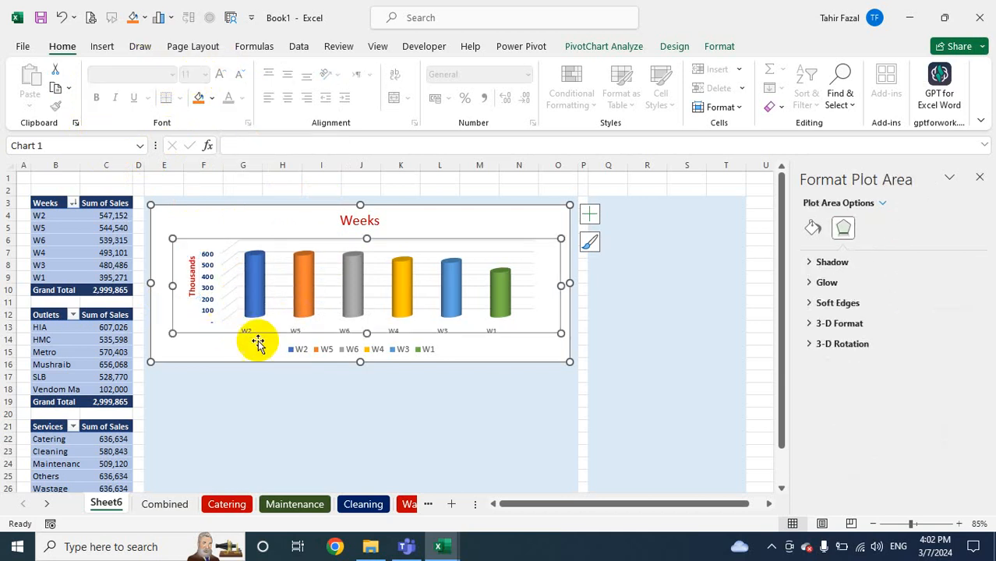
{"action": "left_click", "coordinate": [247, 330]}
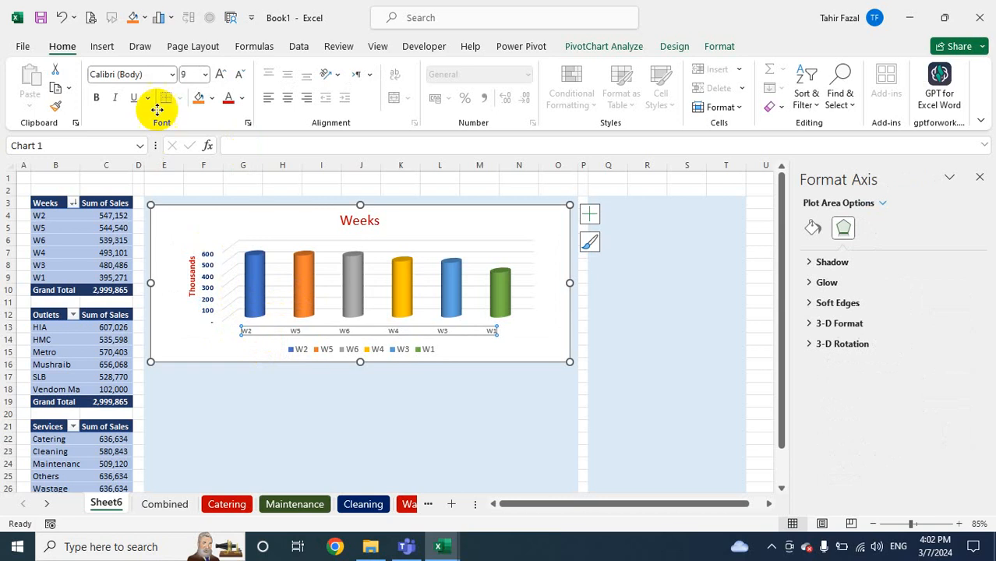
{"action": "left_click", "coordinate": [96, 98]}
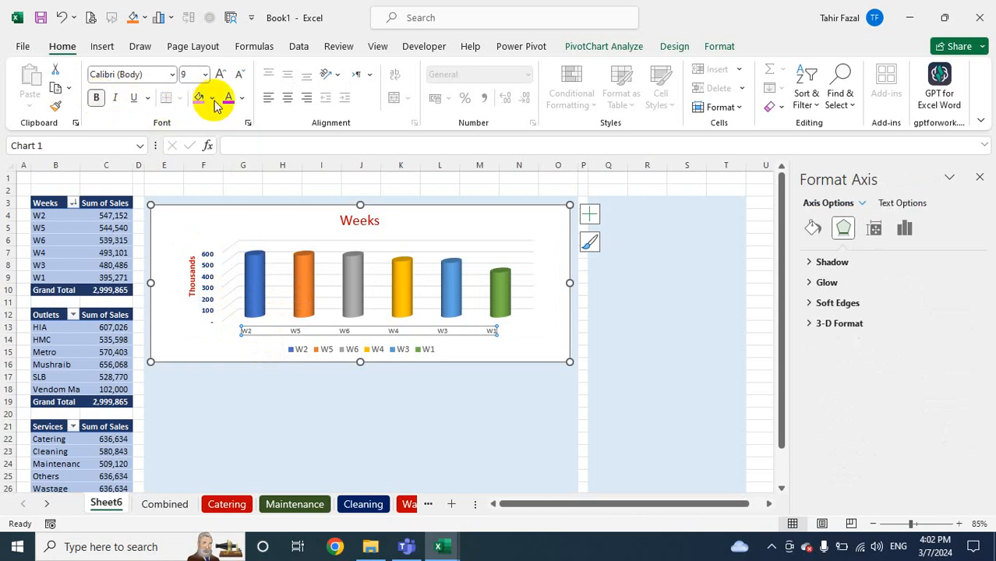
{"action": "left_click", "coordinate": [241, 99]}
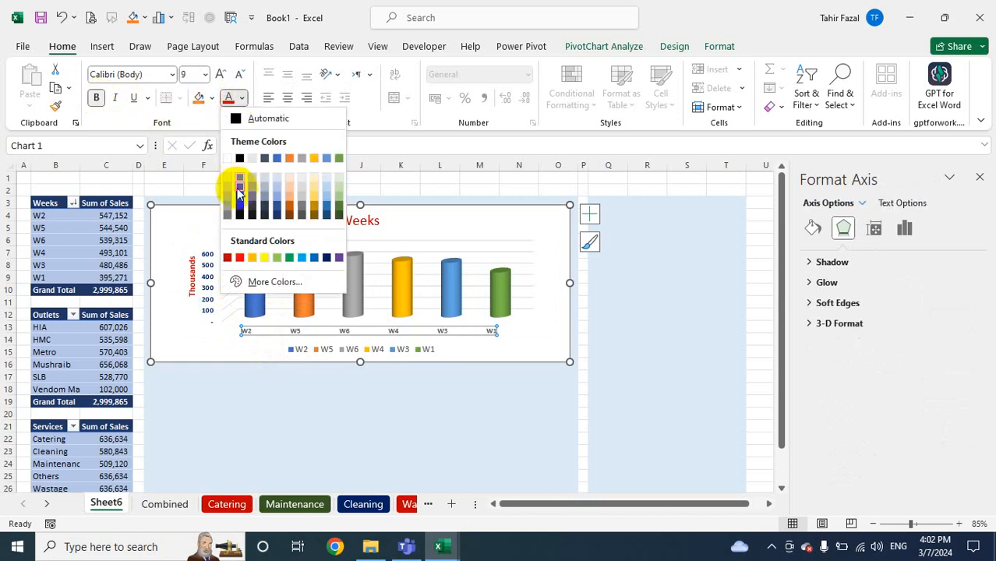
{"action": "left_click", "coordinate": [239, 160]}
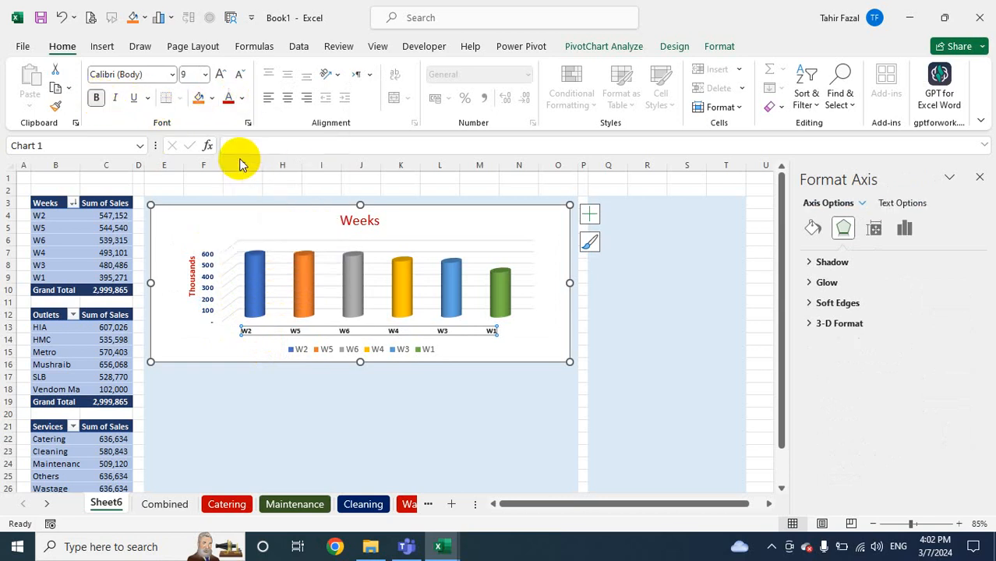
{"action": "left_click", "coordinate": [221, 74]}
{"action": "left_click", "coordinate": [222, 74]}
{"action": "left_click", "coordinate": [221, 74]}
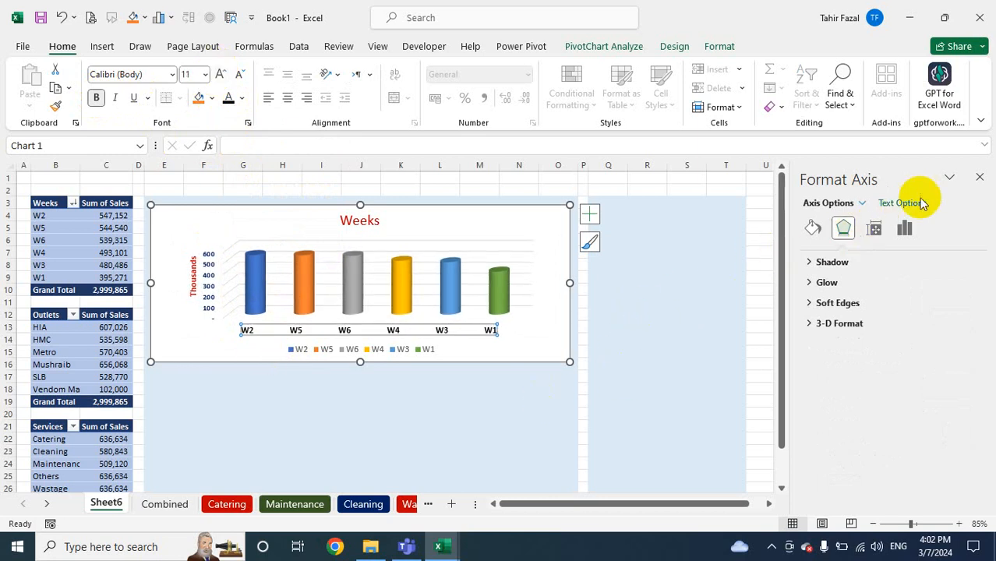
{"action": "left_click", "coordinate": [979, 178]}
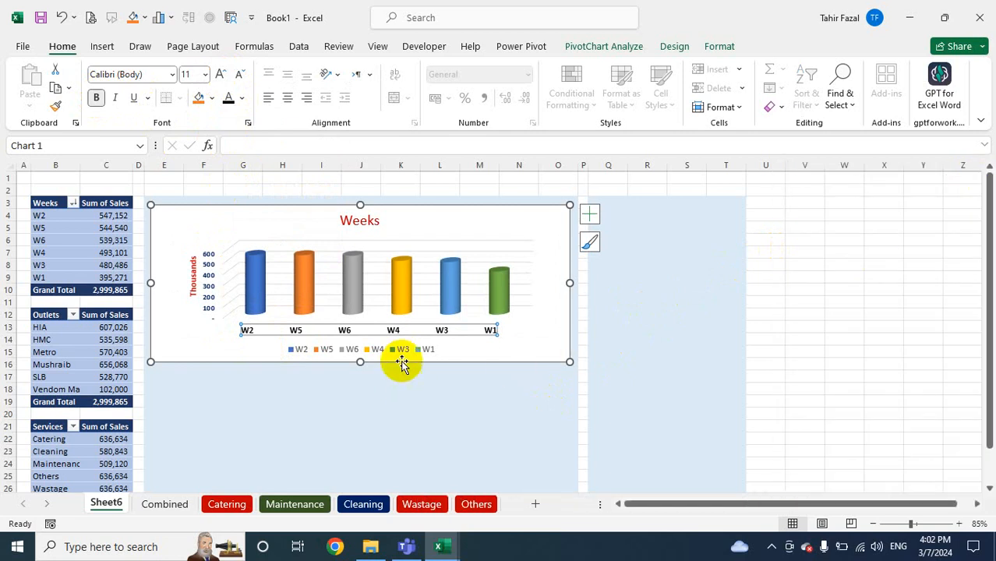
Make the Weeks chart's legend text bold and shift the legend slightly to the left
{"action": "left_click", "coordinate": [401, 352]}
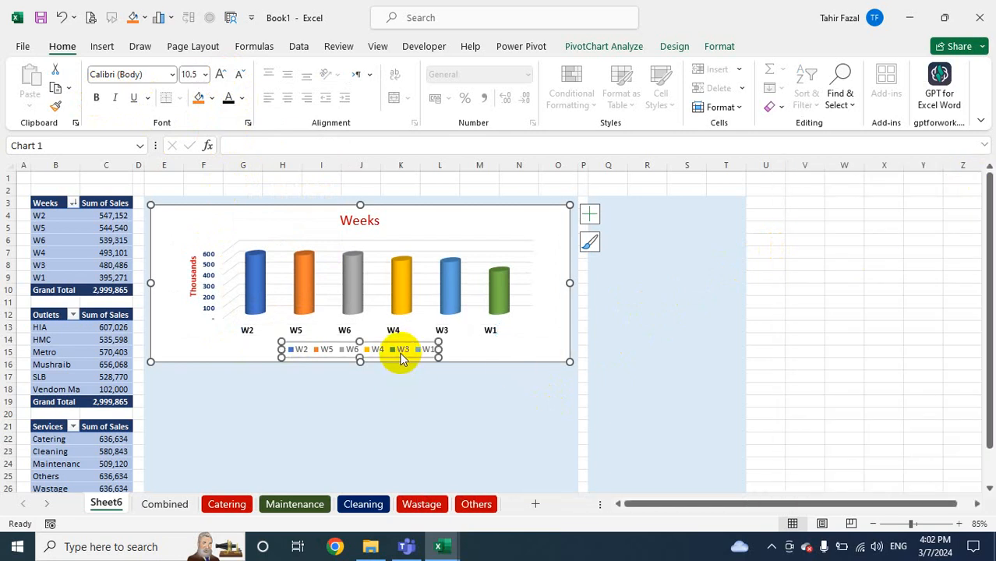
{"action": "left_click", "coordinate": [96, 98]}
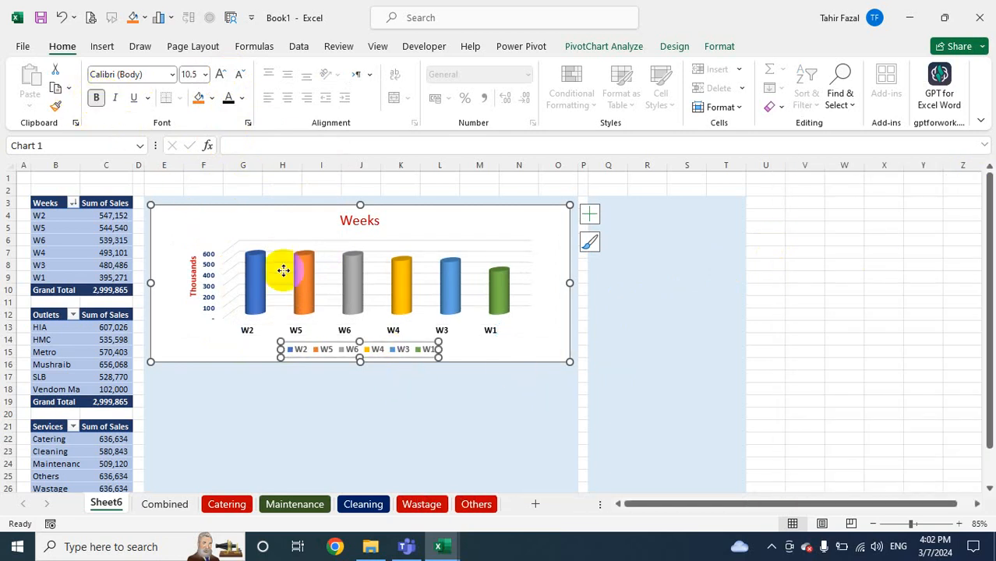
{"action": "left_click_drag", "start_coordinate": [406, 358], "coordinate": [399, 357]}
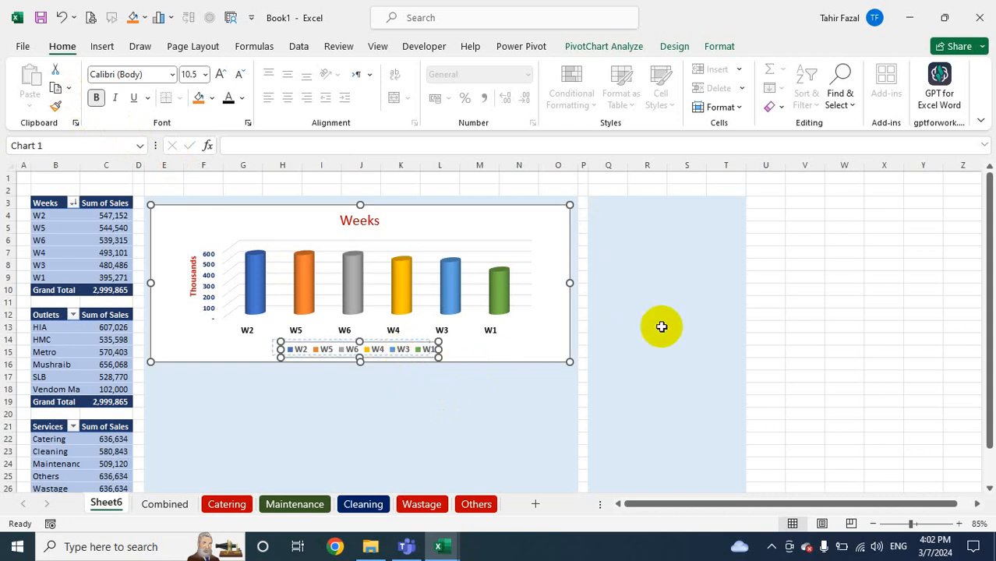
{"action": "left_click", "coordinate": [810, 288]}
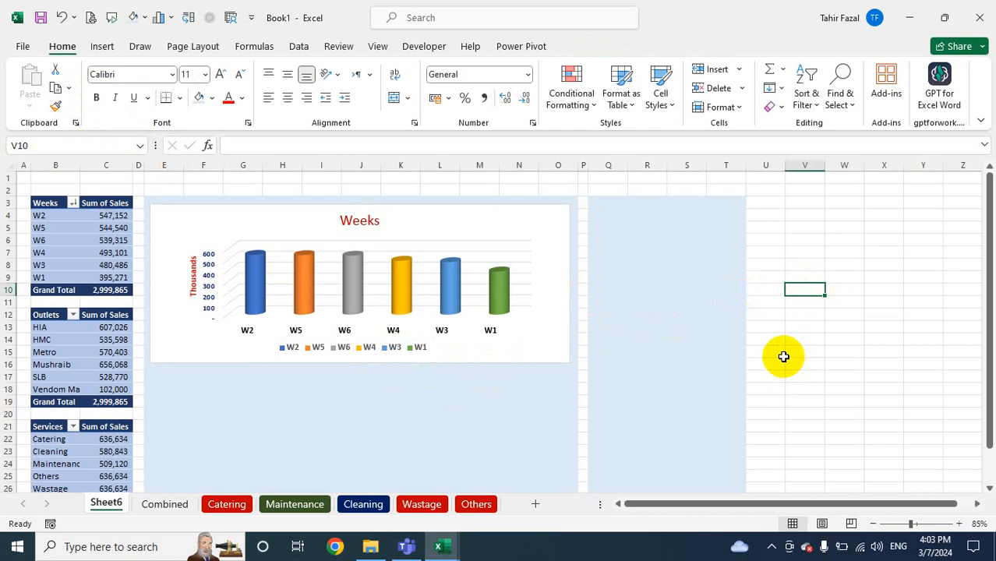
{"action": "left_click", "coordinate": [249, 333]}
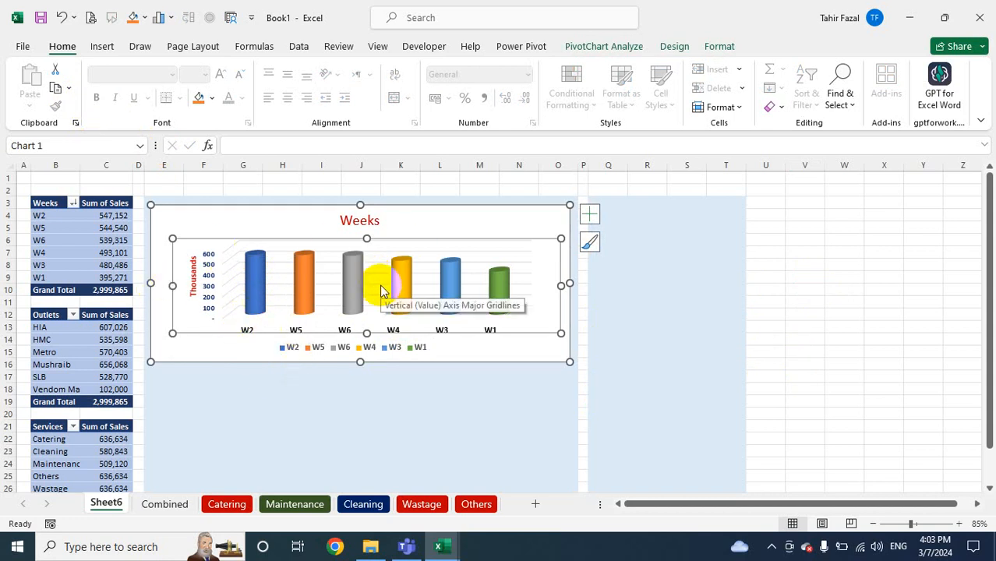
{"action": "left_click", "coordinate": [804, 324]}
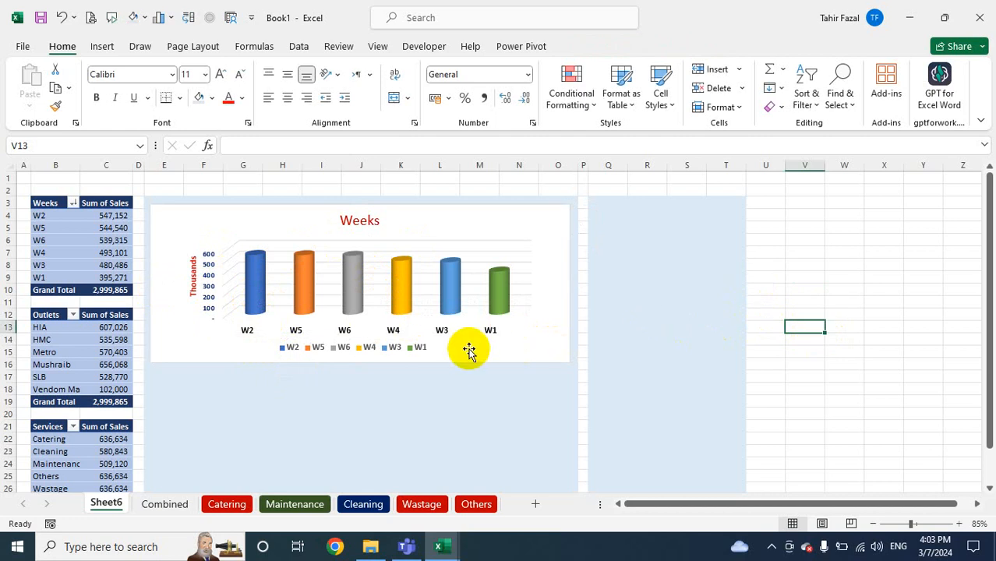
Add Primary Major Vertical, Primary Minor Horizontal and Primary Minor Vertical gridlines to the Weeks chart
{"action": "left_click", "coordinate": [450, 243]}
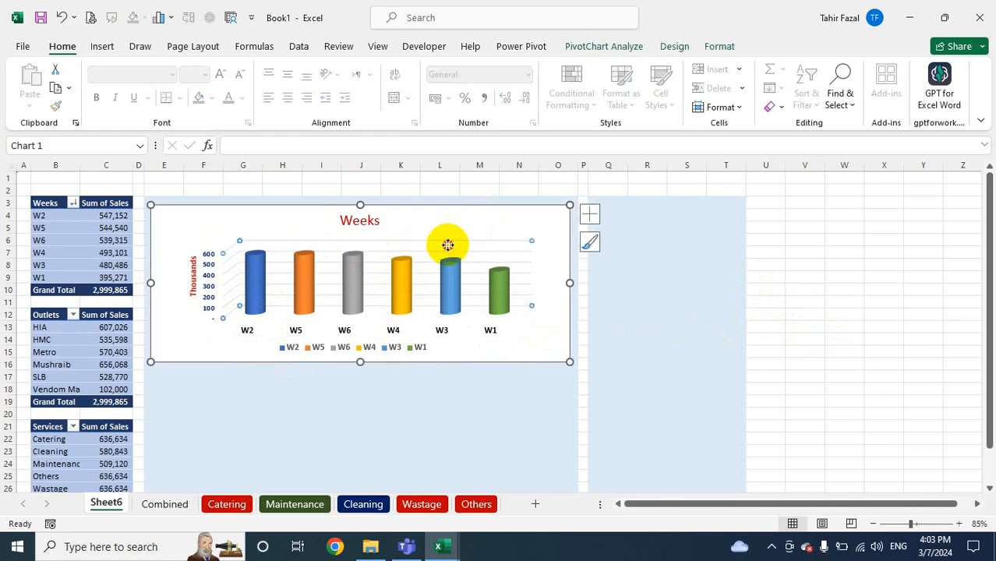
{"action": "left_click", "coordinate": [590, 215]}
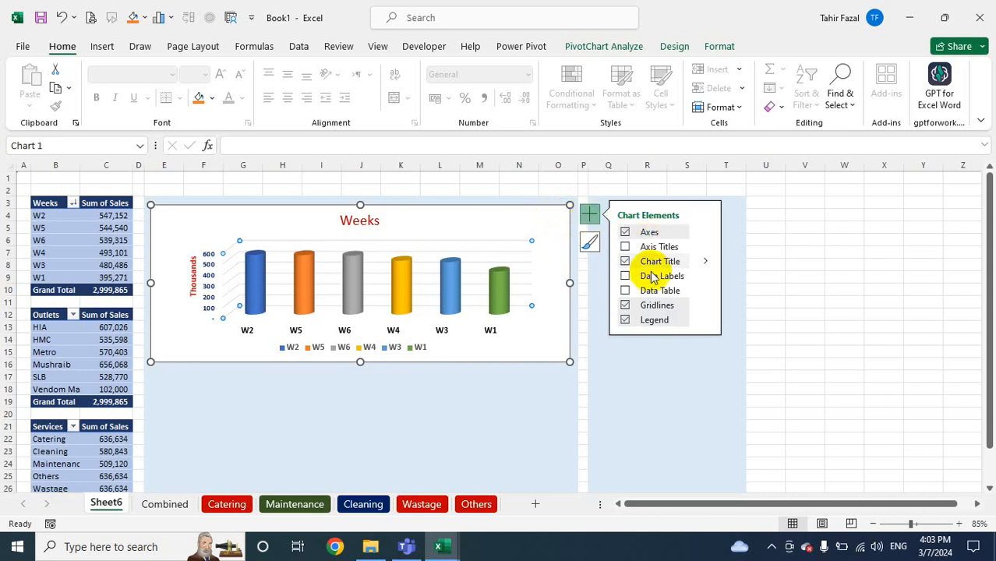
{"action": "left_click", "coordinate": [625, 306]}
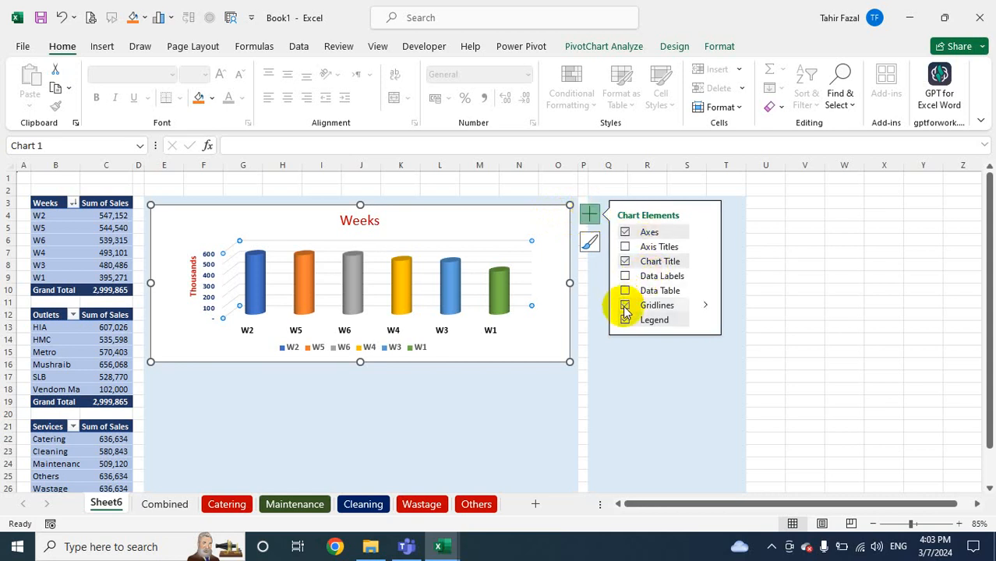
{"action": "left_click", "coordinate": [705, 306]}
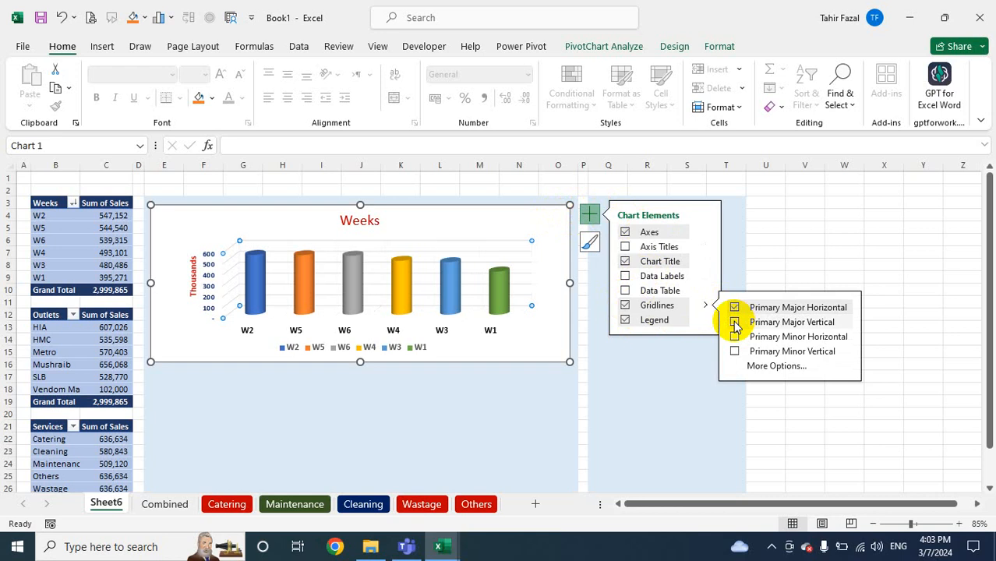
{"action": "left_click", "coordinate": [735, 322]}
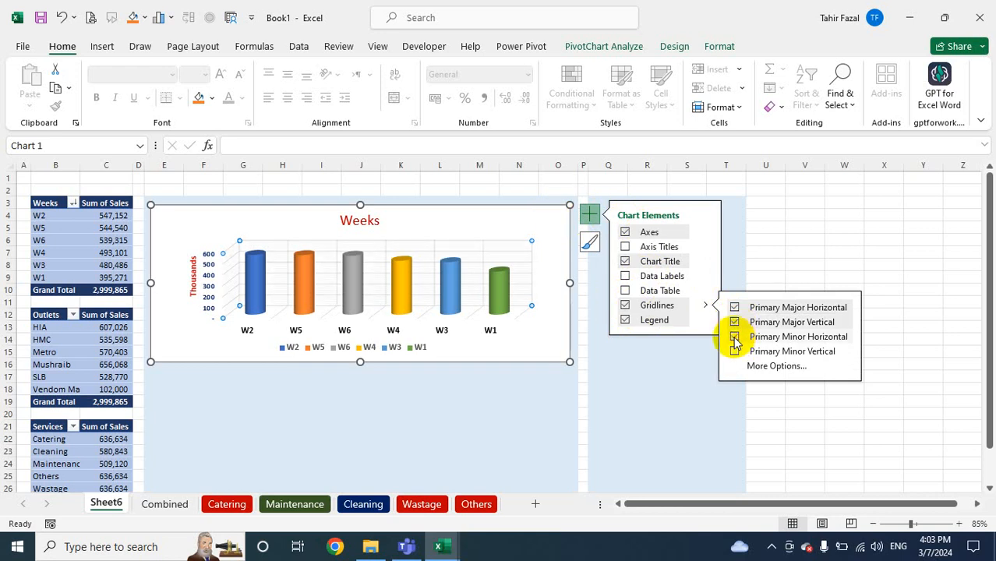
{"action": "left_click", "coordinate": [736, 353]}
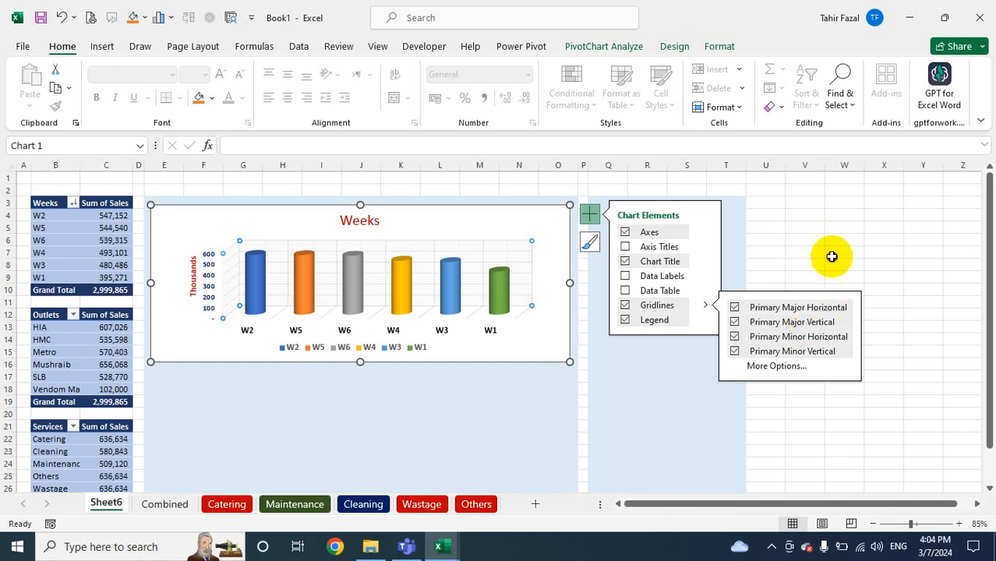
{"action": "left_click", "coordinate": [831, 253]}
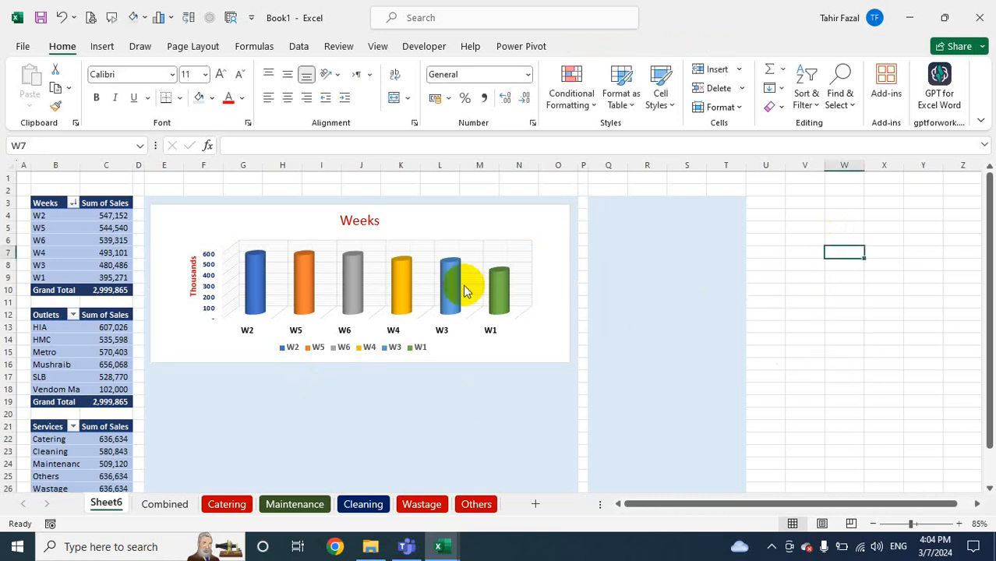
{"action": "left_click", "coordinate": [417, 245]}
{"action": "left_click", "coordinate": [807, 288]}
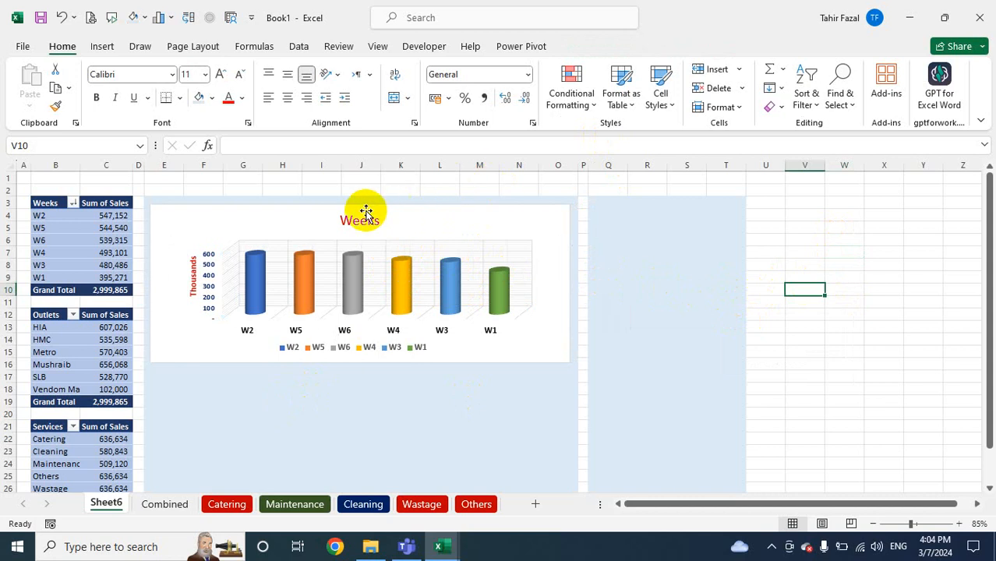
{"action": "left_click", "coordinate": [165, 178]}
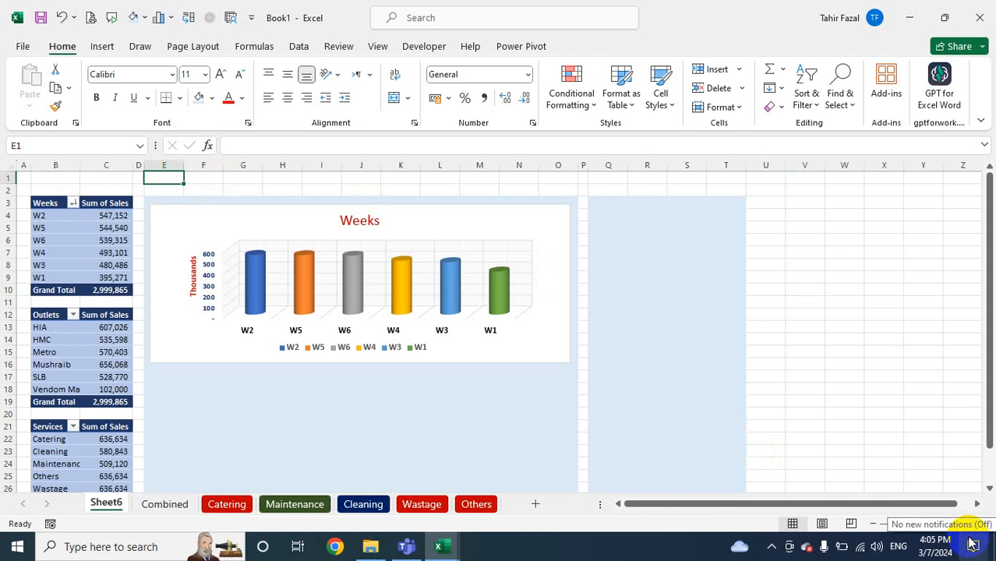
{"action": "type", "text": "-T"}
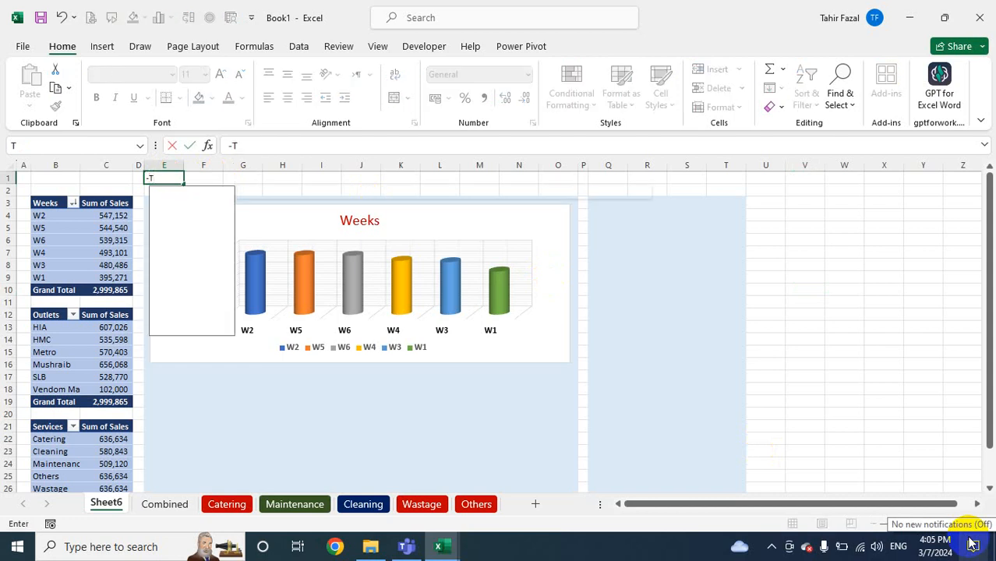
{"action": "key", "text": "Escape"}
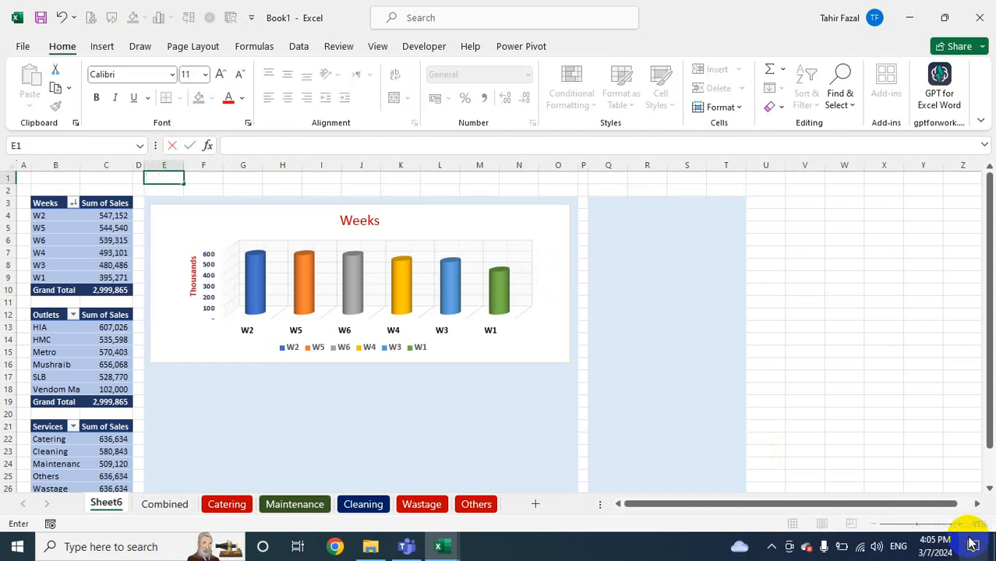
{"action": "type", "text": "=TExt"}
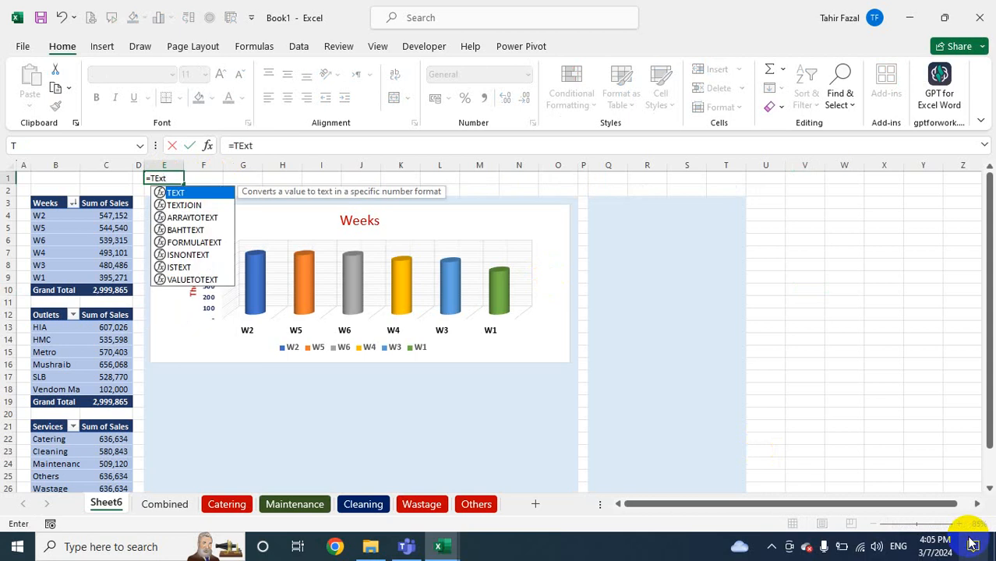
{"action": "key", "text": "Tab"}
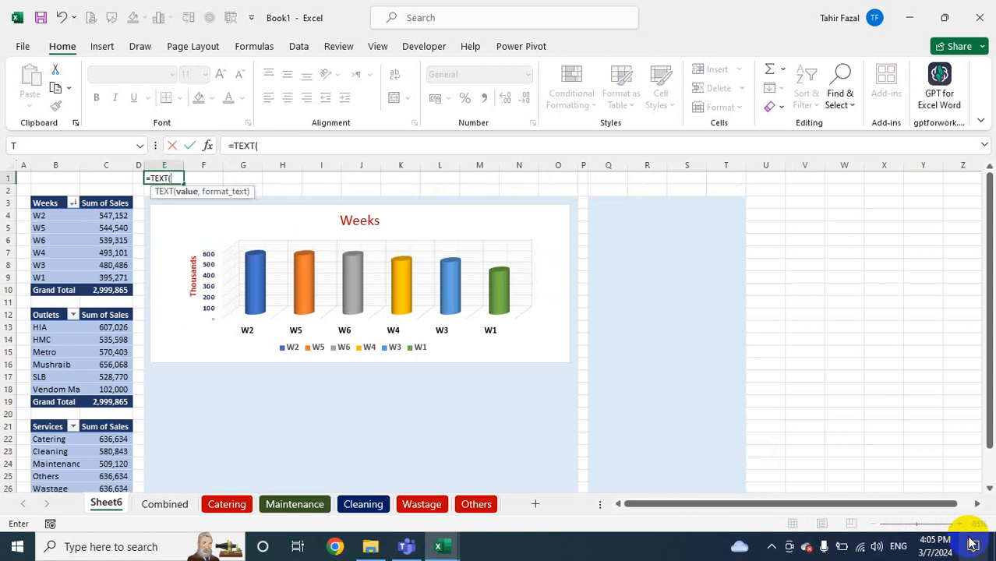
{"action": "key", "text": "Escape"}
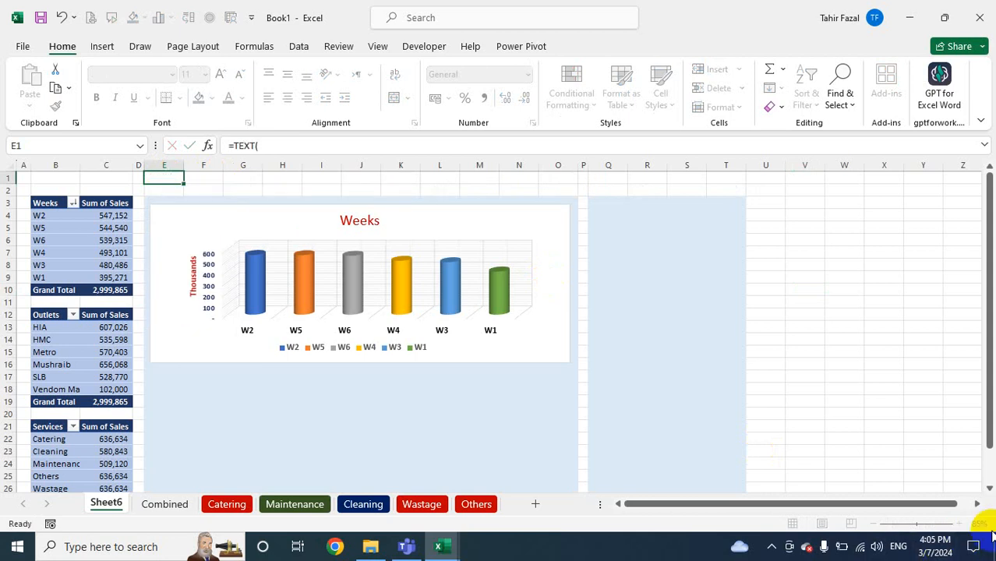
{"action": "scroll", "coordinate": [518, 350], "scroll_direction": "up", "scroll_amount": 1, "text": "ctrl"}
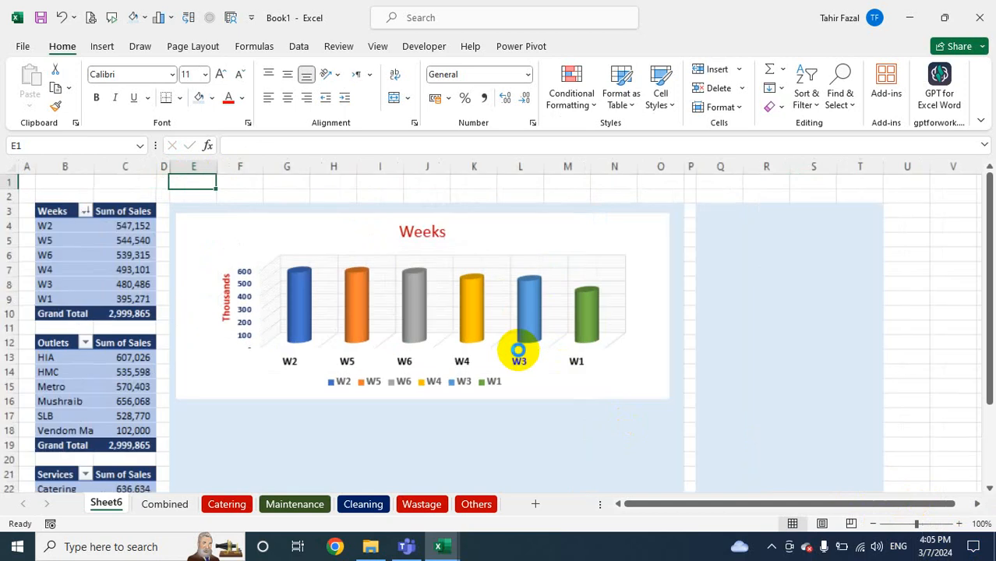
{"action": "scroll", "coordinate": [518, 351], "scroll_direction": "up", "scroll_amount": 2, "text": "ctrl"}
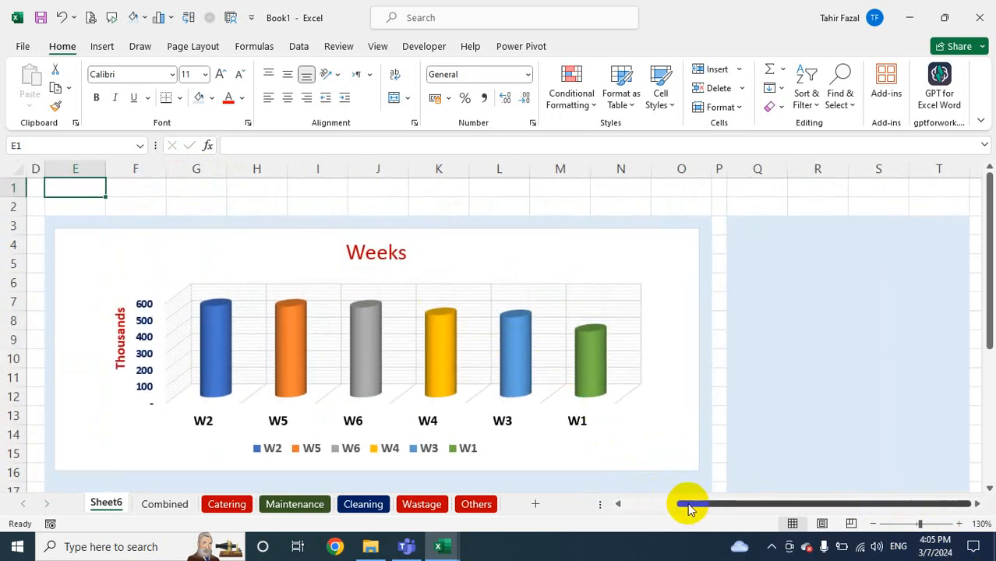
{"action": "left_click_drag", "start_coordinate": [688, 508], "coordinate": [540, 482]}
{"action": "type", "text": "="}
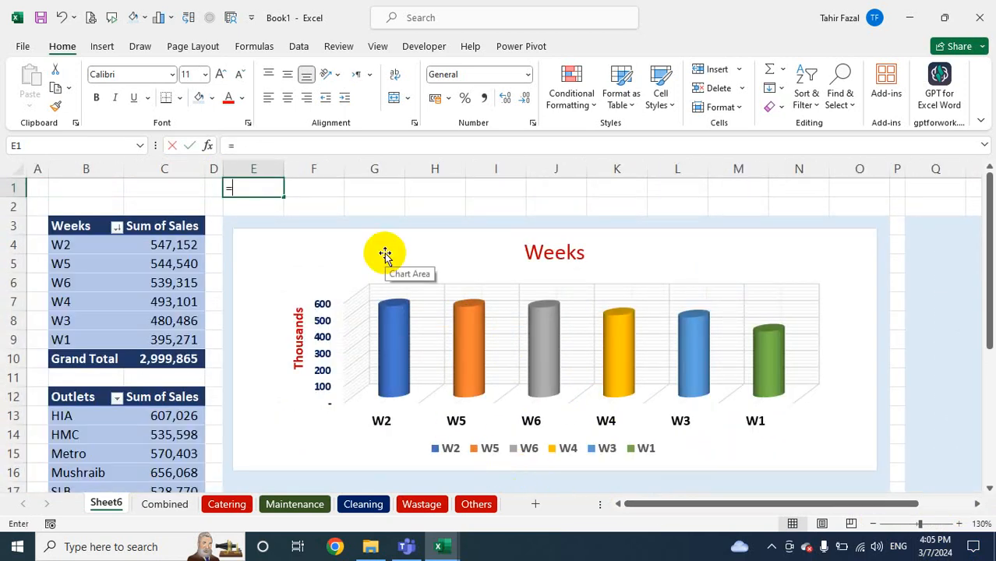
{"action": "type", "text": "Text"}
{"action": "key", "text": "Tab"}
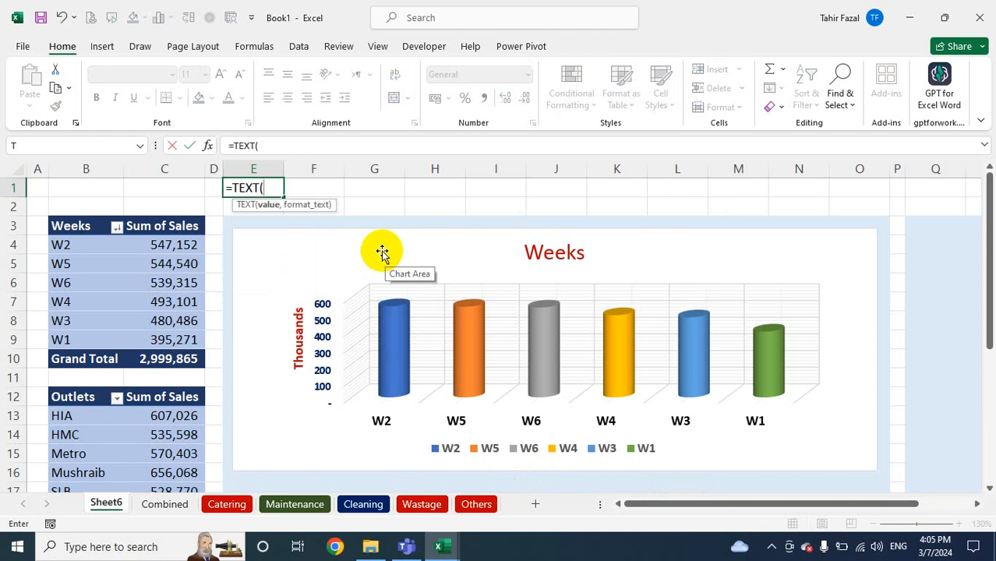
{"action": "left_click", "coordinate": [178, 358]}
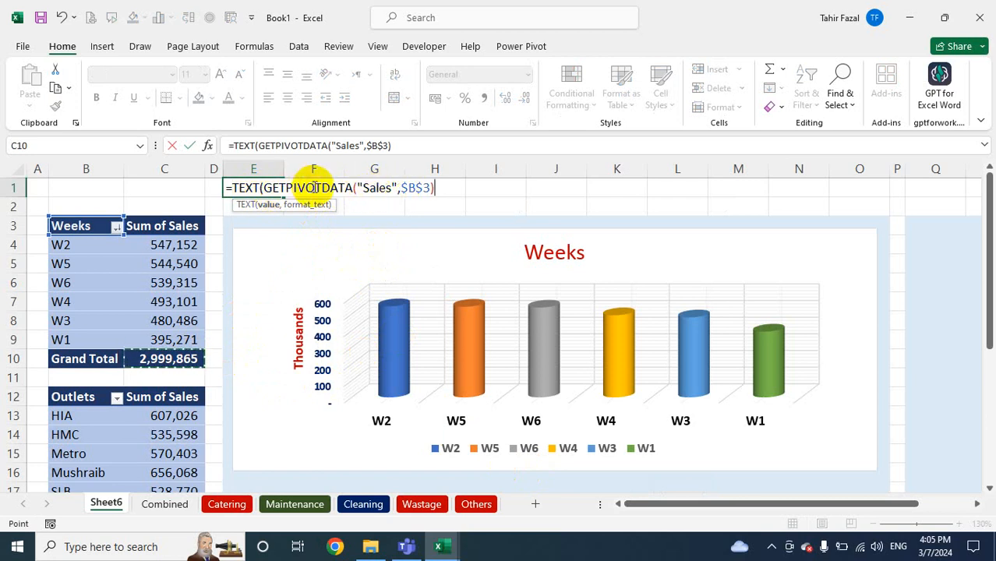
{"action": "key", "text": "Escape"}
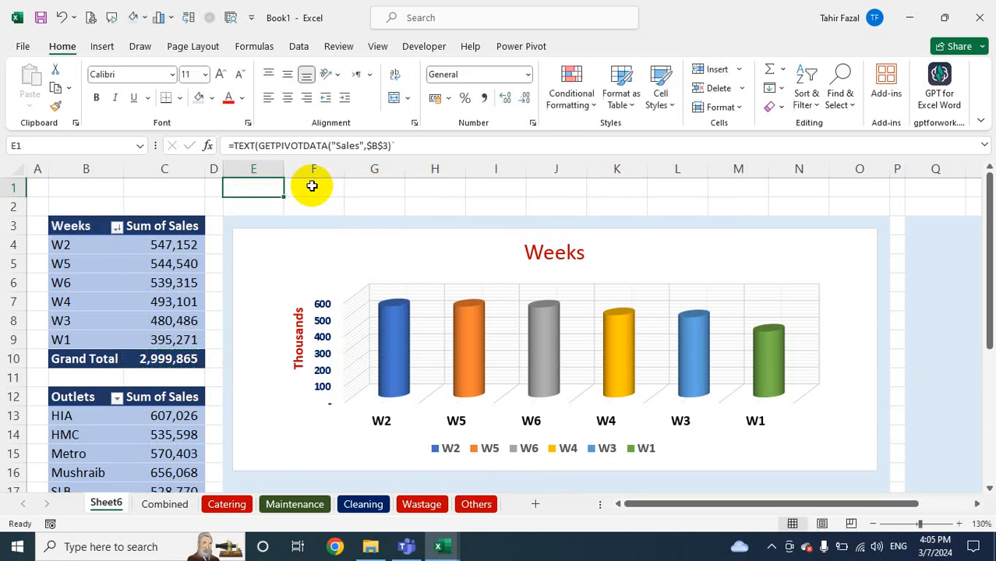
Enter =TEXT(GETPIVOTDATA("Sales",$B$3),"0,0") in cell E1, referencing the Weeks PivotTable's grand total
{"action": "type", "text": "=Te"}
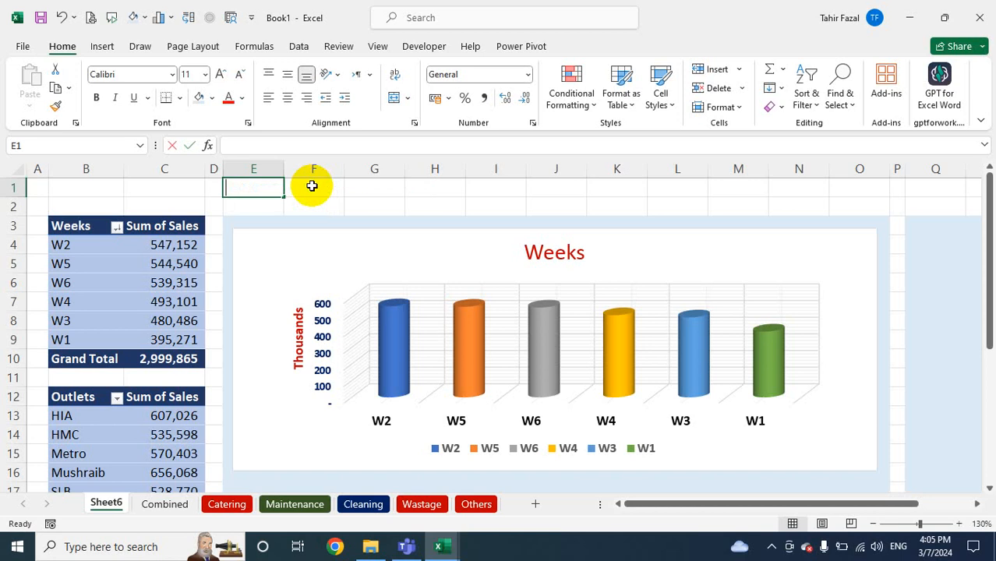
{"action": "type", "text": "xt"}
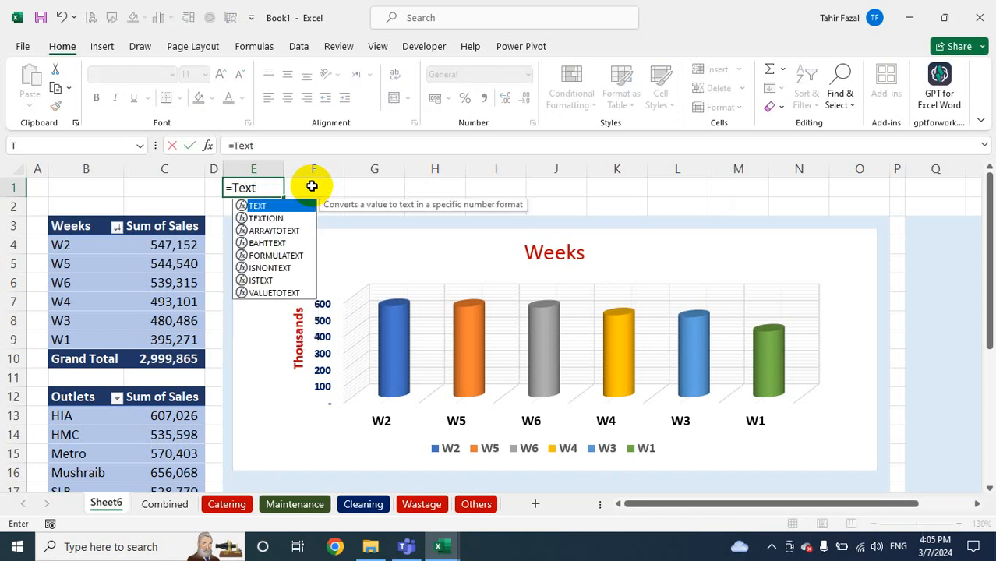
{"action": "key", "text": "Tab"}
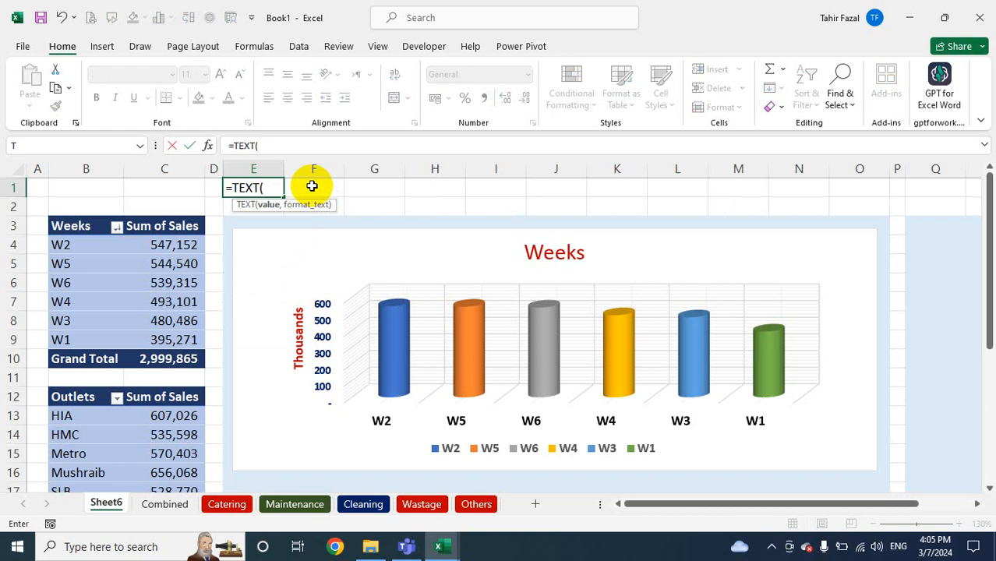
{"action": "left_click", "coordinate": [172, 357]}
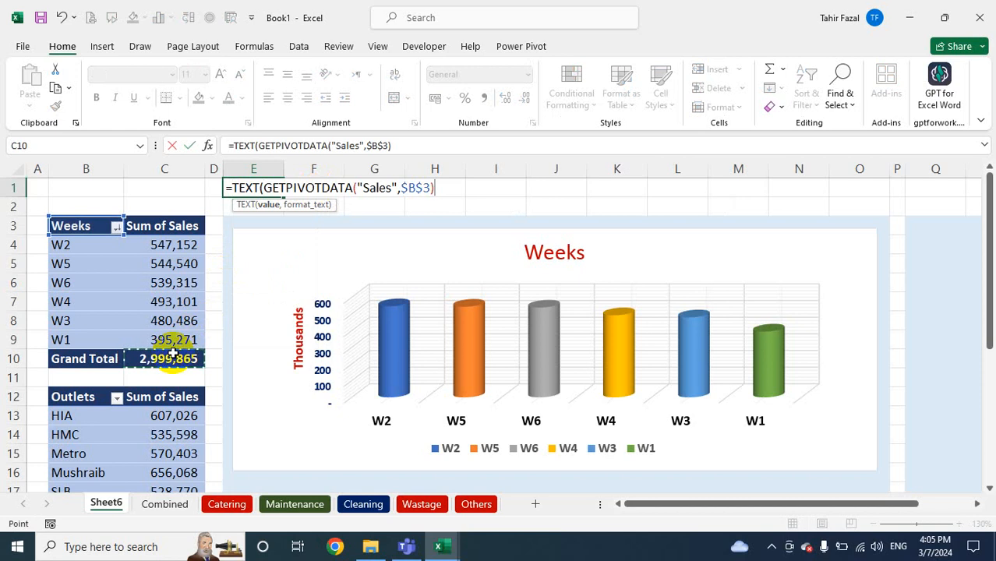
{"action": "type", "text": ","}
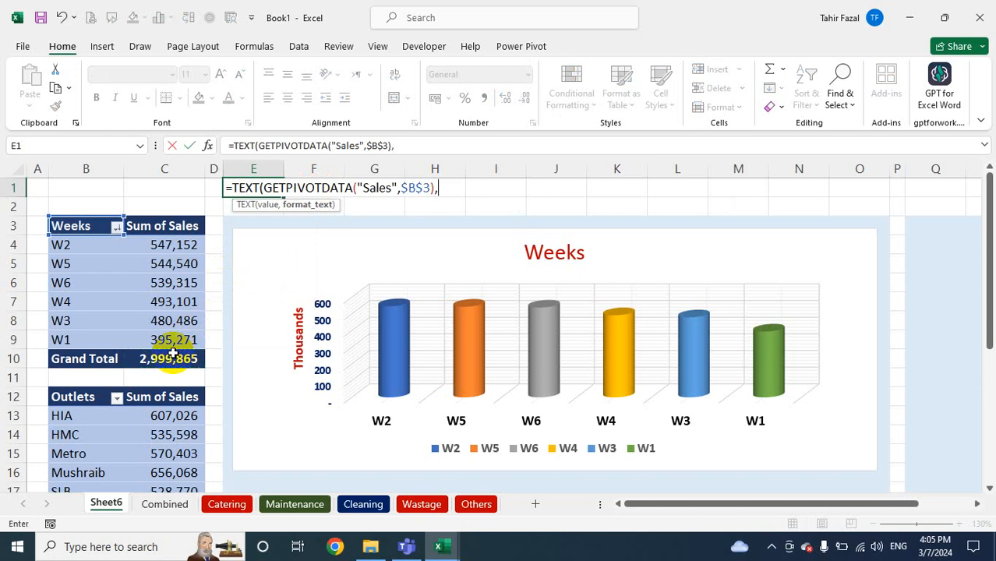
{"action": "type", "text": "\"0,0"}
{"action": "type", "text": ",\")"}
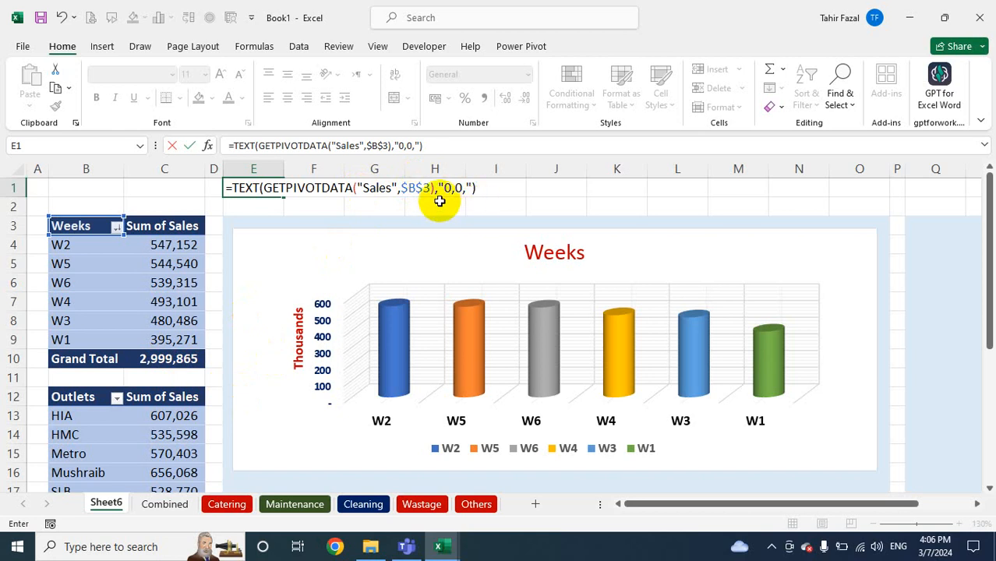
{"action": "left_click", "coordinate": [466, 189]}
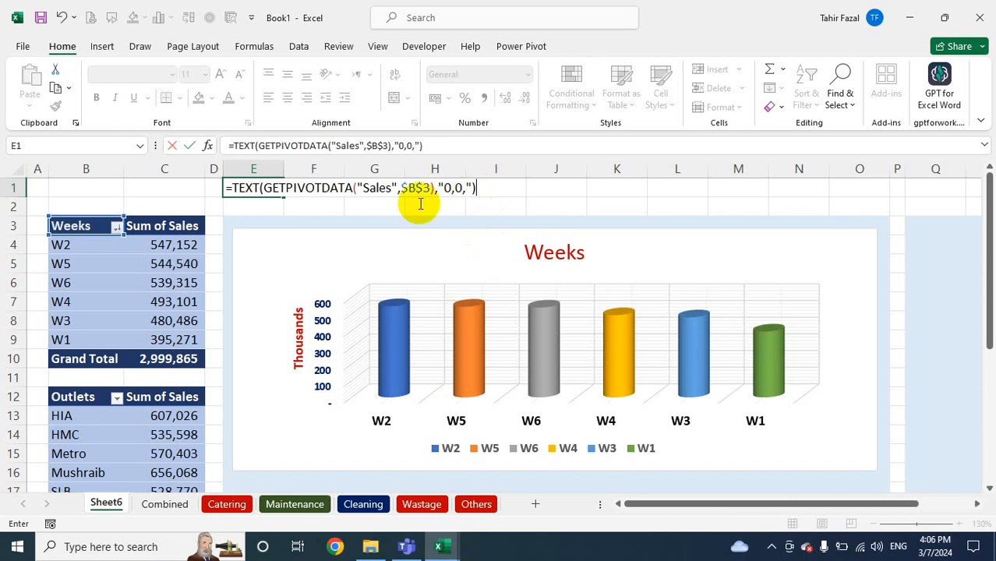
{"action": "left_click", "coordinate": [465, 188]}
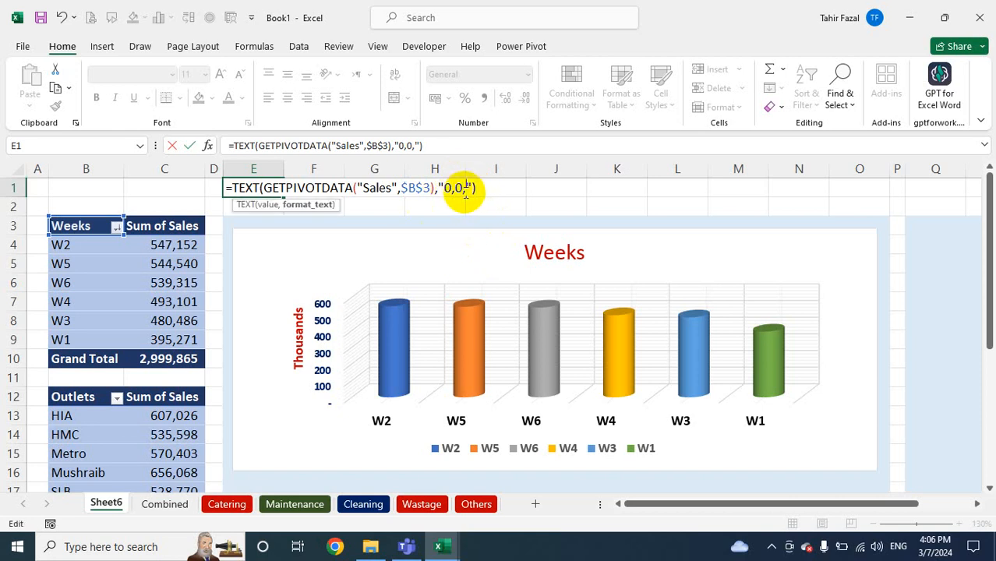
{"action": "key", "text": "BackSpace"}
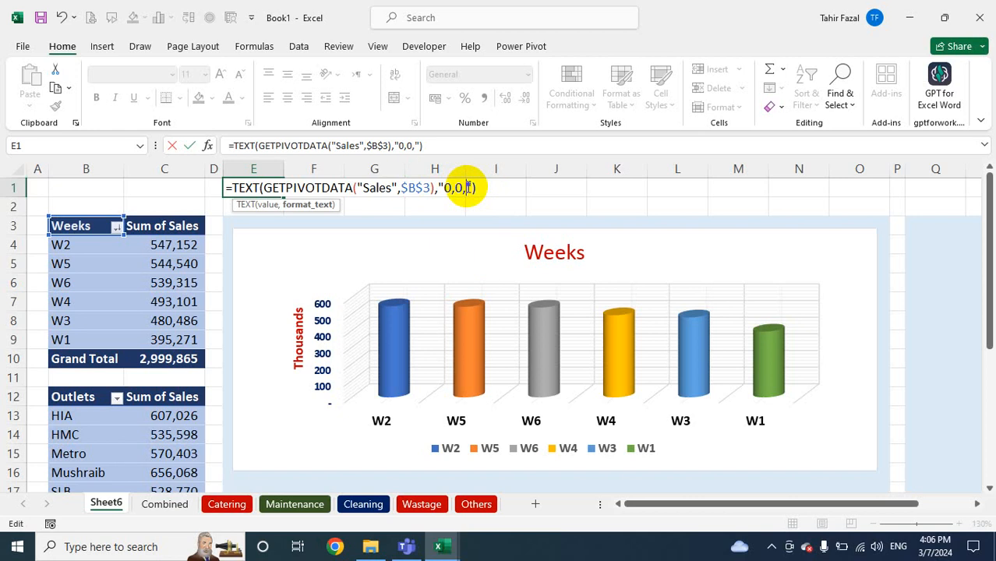
{"action": "key", "text": "BackSpace"}
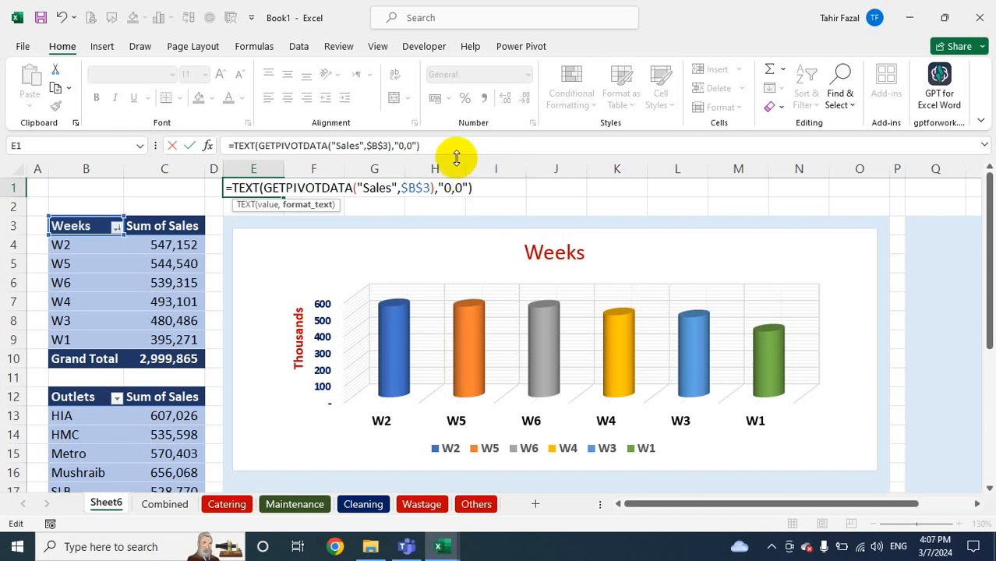
{"action": "key", "text": "ctrl+Return"}
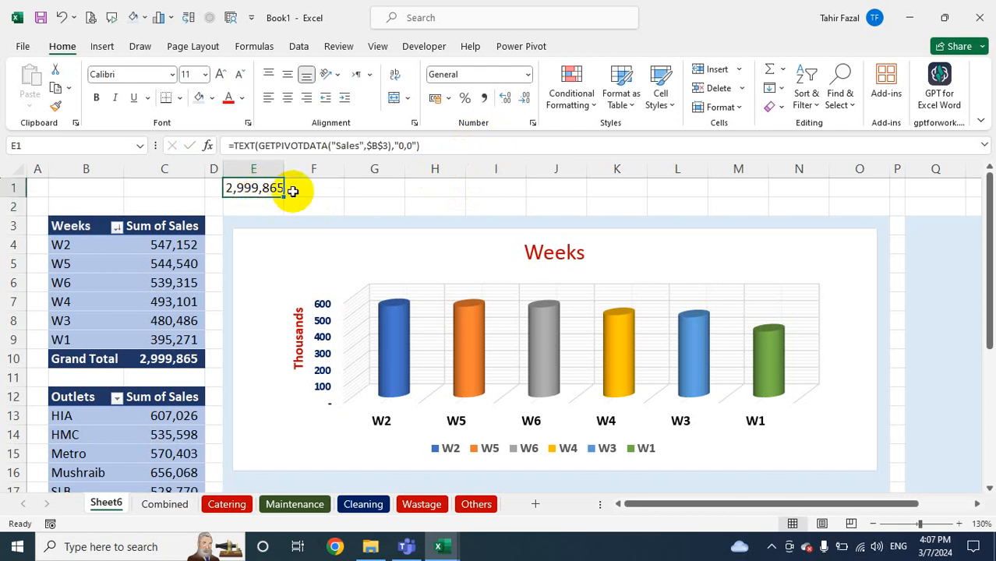
Try the thousands format code "0,0," in cell E1's TEXT formula
{"action": "double_click", "coordinate": [275, 188]}
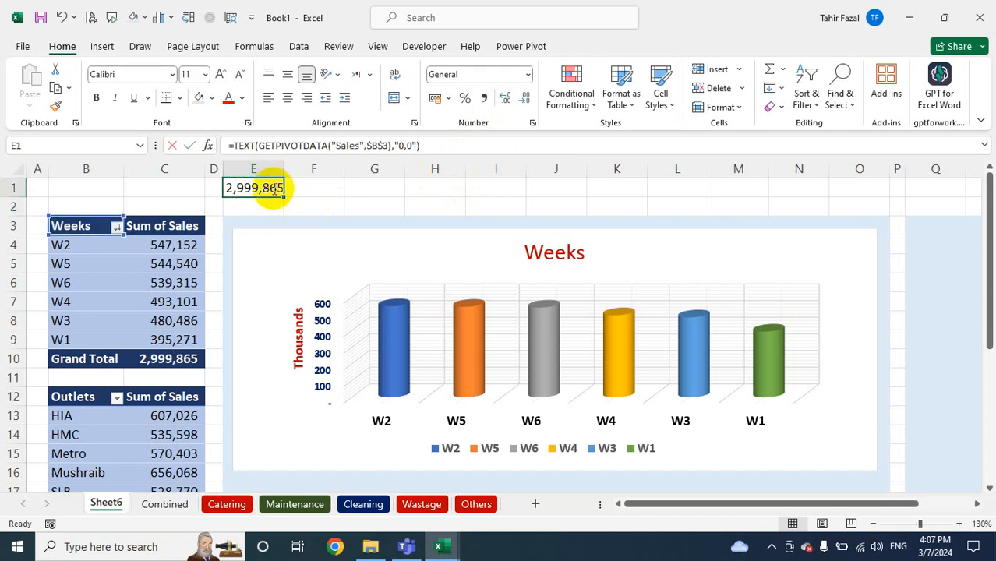
{"action": "left_click", "coordinate": [462, 188]}
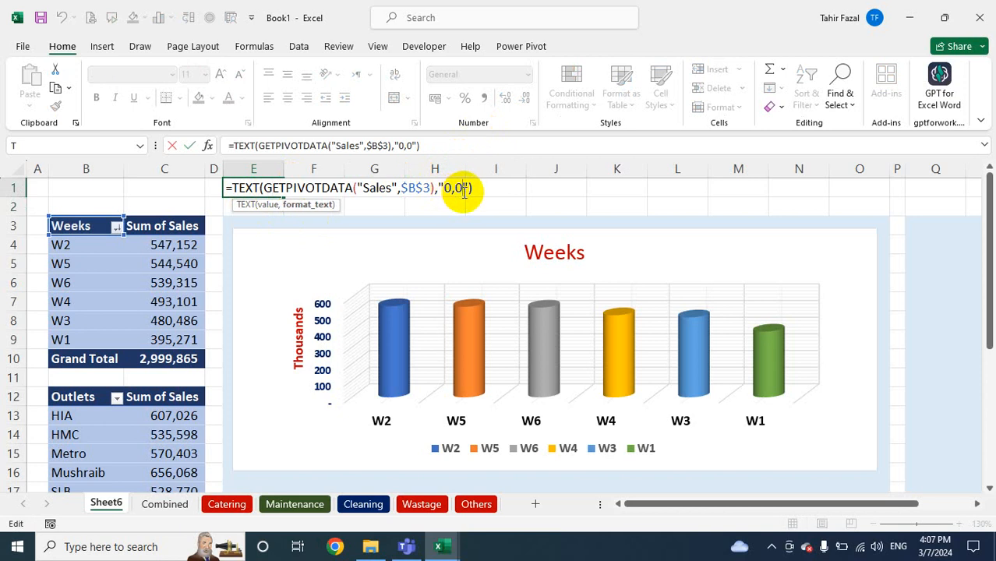
{"action": "type", "text": ","}
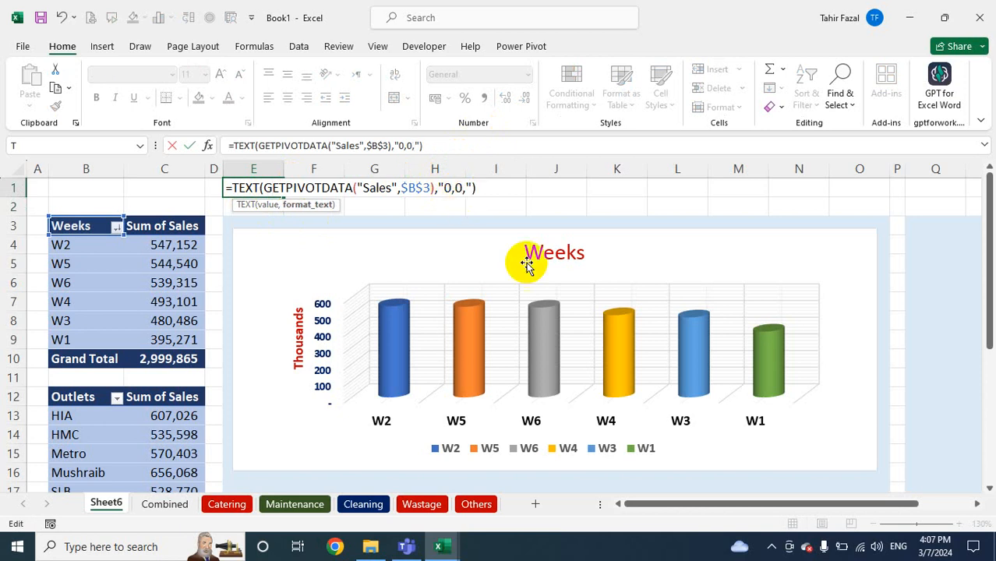
{"action": "key", "text": "Return"}
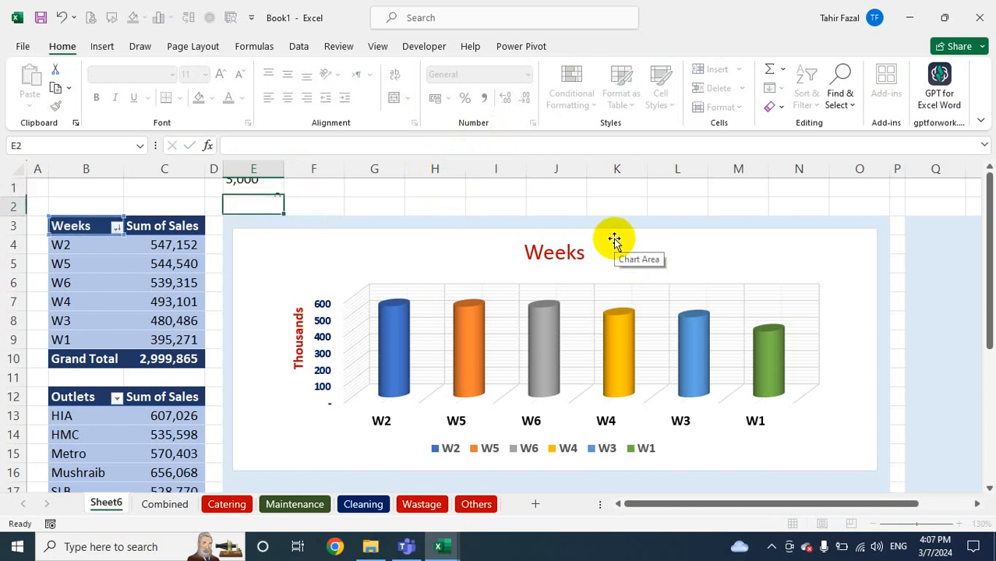
Set the format code in cell E1's TEXT formula back to "0,0"
{"action": "left_click", "coordinate": [246, 186]}
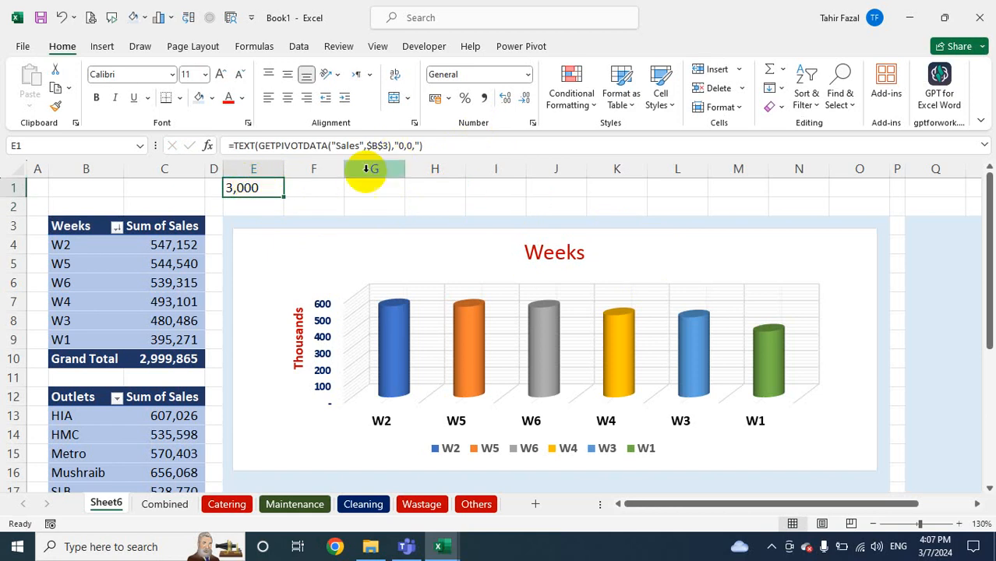
{"action": "double_click", "coordinate": [263, 187]}
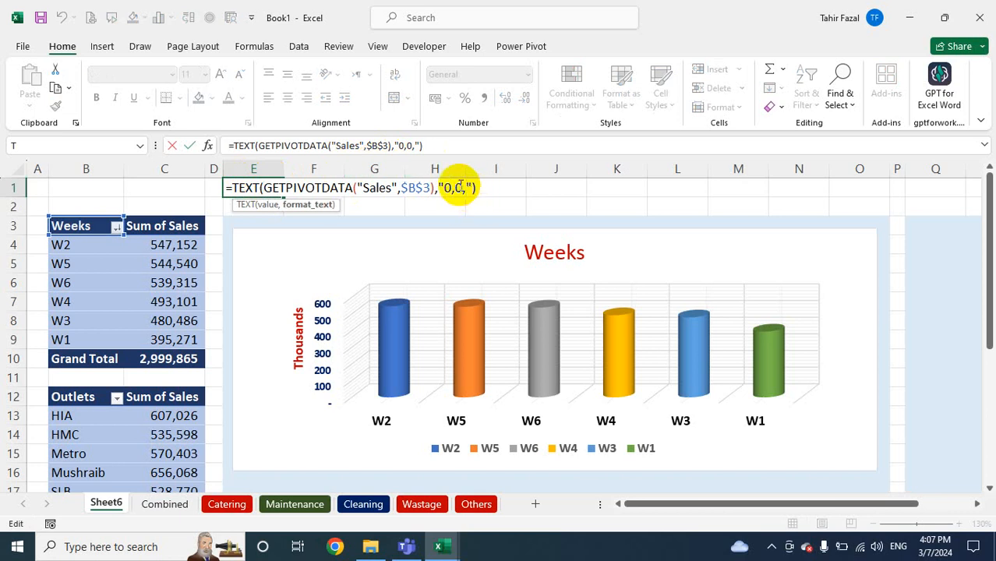
{"action": "key", "text": "BackSpace"}
{"action": "key", "text": "Return"}
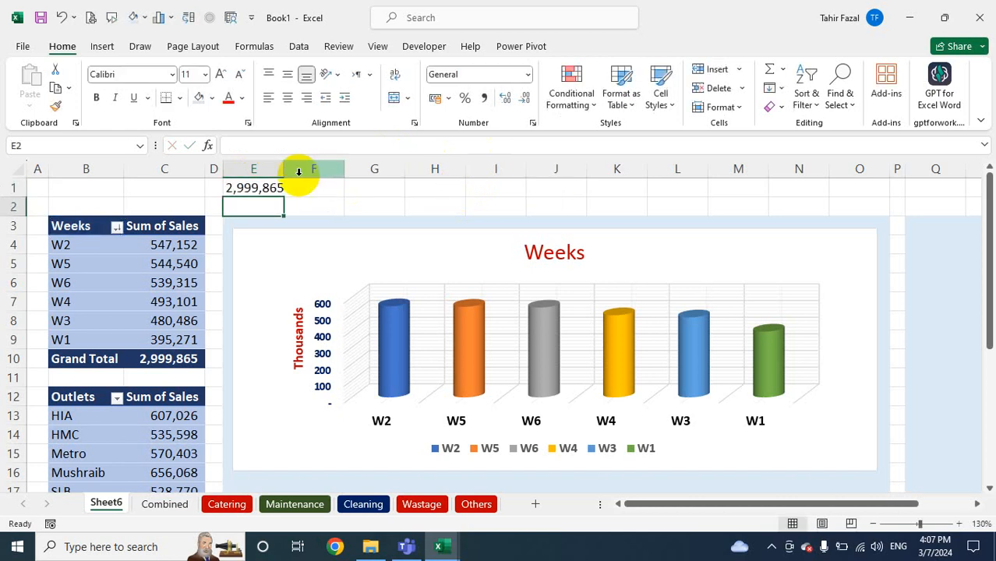
{"action": "left_click", "coordinate": [267, 186]}
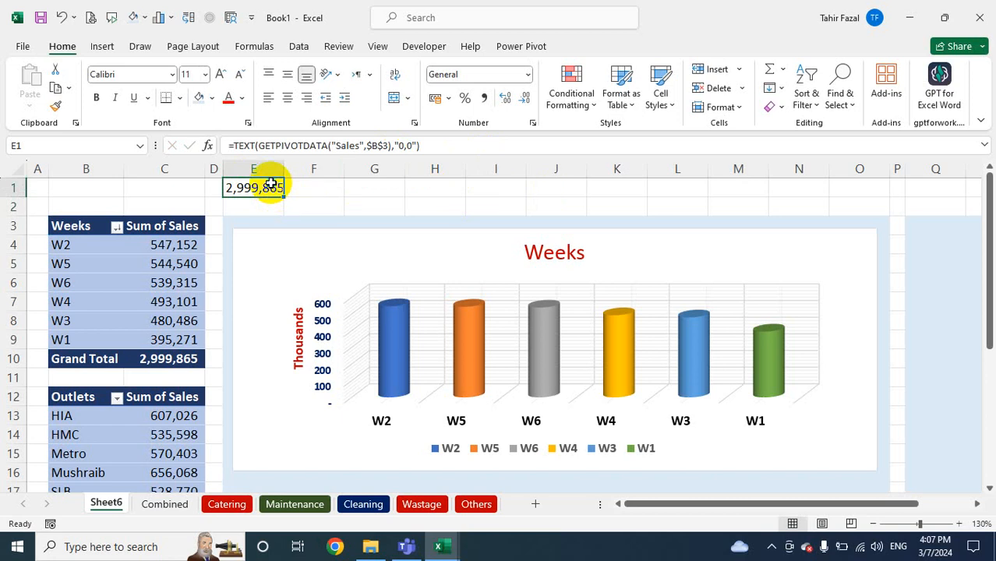
{"action": "right_click", "coordinate": [270, 187]}
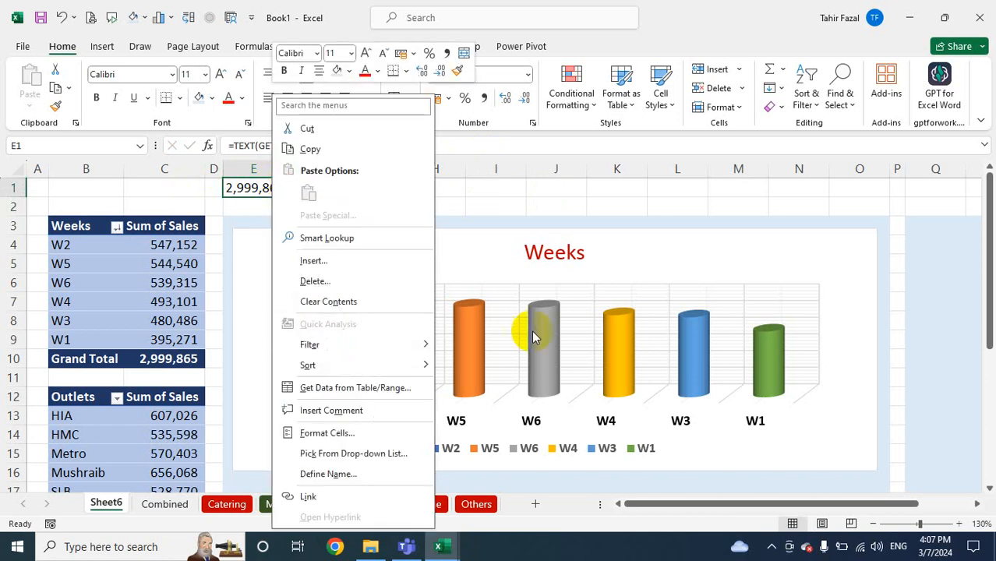
{"action": "key", "text": "Escape"}
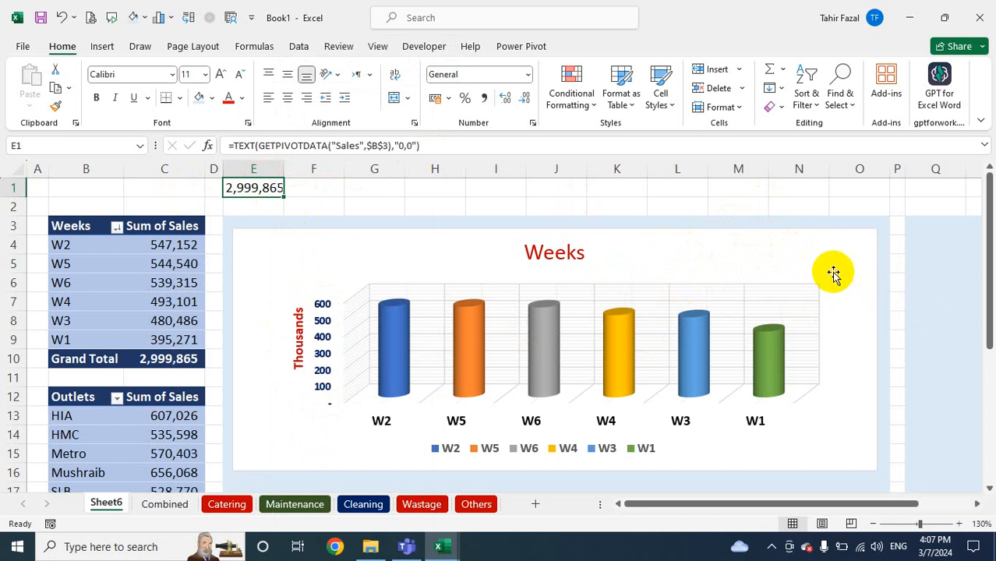
Draw a Flowchart: Off-page Connector shape about 0.57" high and 0.63" wide over the Weeks chart's upper-right area
{"action": "left_click", "coordinate": [102, 47]}
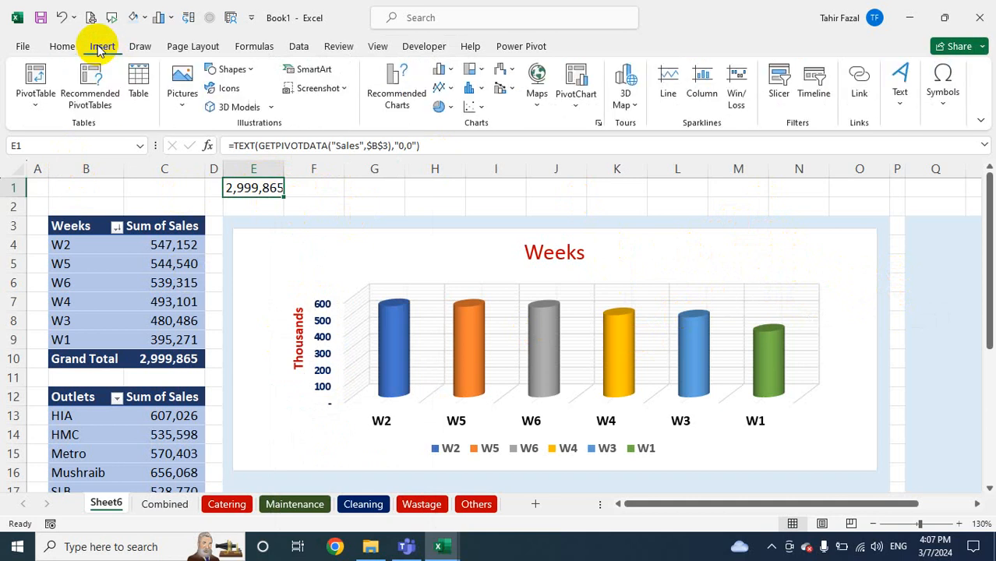
{"action": "left_click", "coordinate": [233, 70]}
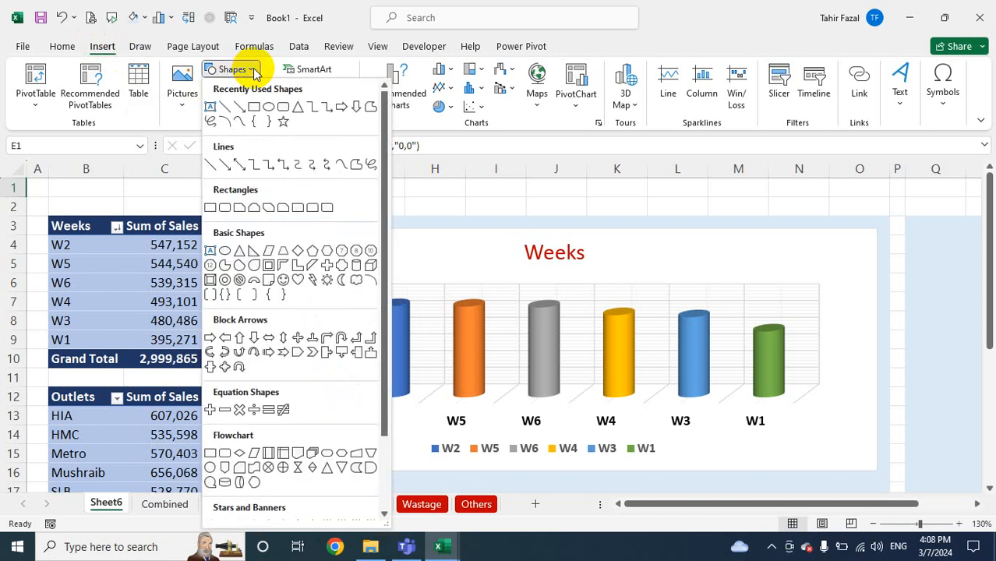
{"action": "left_click", "coordinate": [227, 473]}
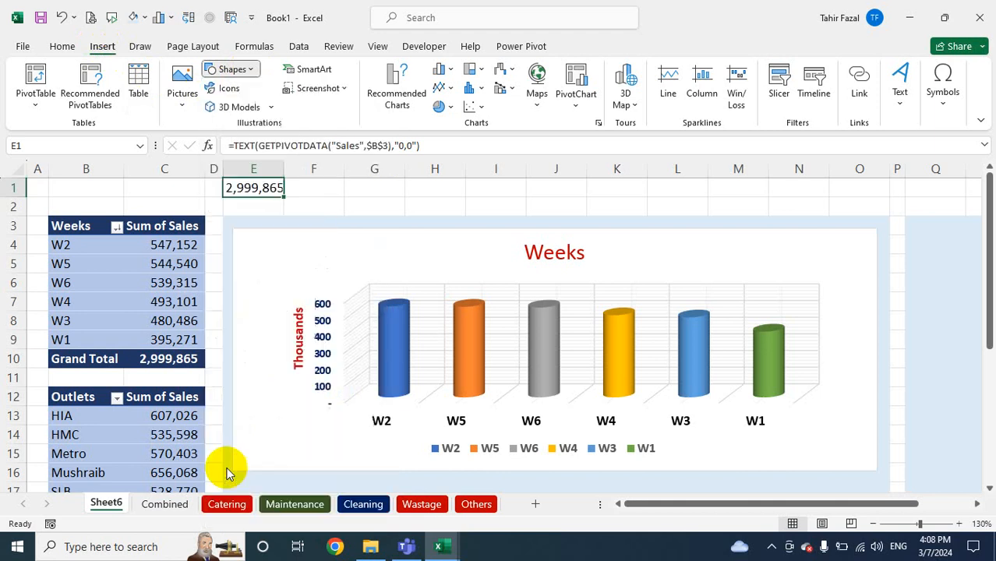
{"action": "left_click_drag", "start_coordinate": [742, 210], "coordinate": [798, 261]}
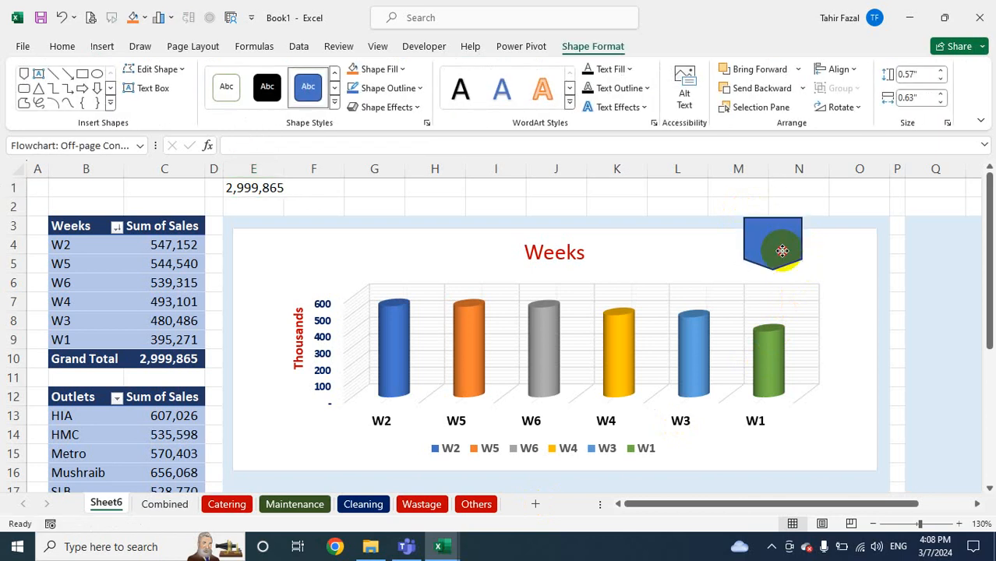
{"action": "left_click_drag", "start_coordinate": [782, 250], "coordinate": [790, 252]}
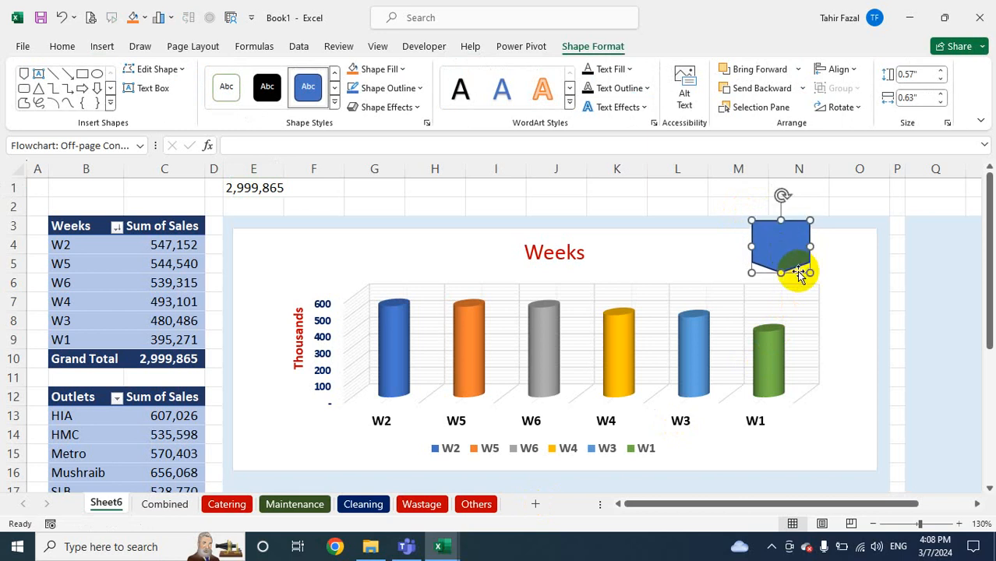
Enlarge the off-page connector shape to about 0.6" high by 0.88" wide and link its text to cell E1 with =$E$1
{"action": "left_click_drag", "start_coordinate": [780, 275], "coordinate": [822, 268]}
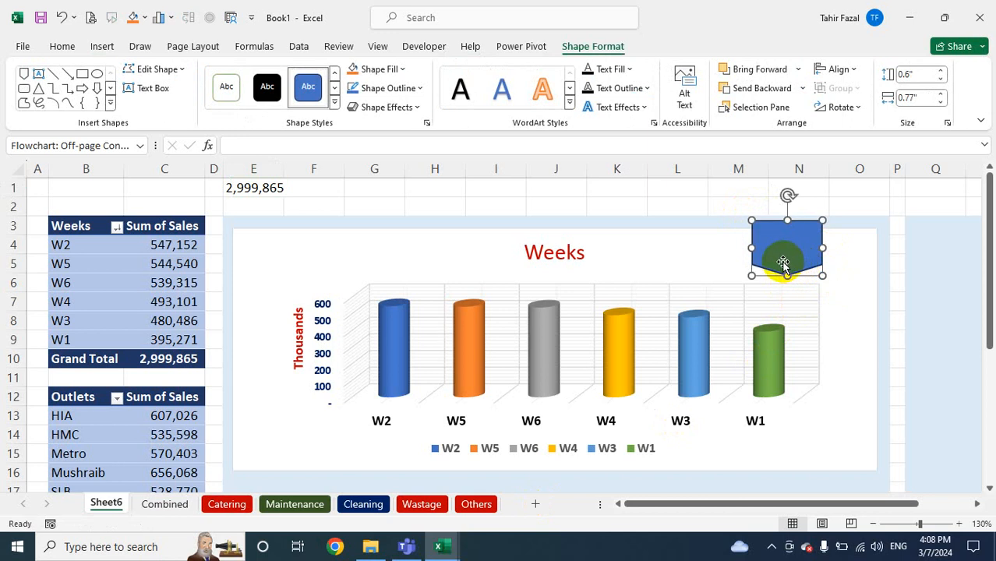
{"action": "left_click_drag", "start_coordinate": [748, 249], "coordinate": [741, 248]}
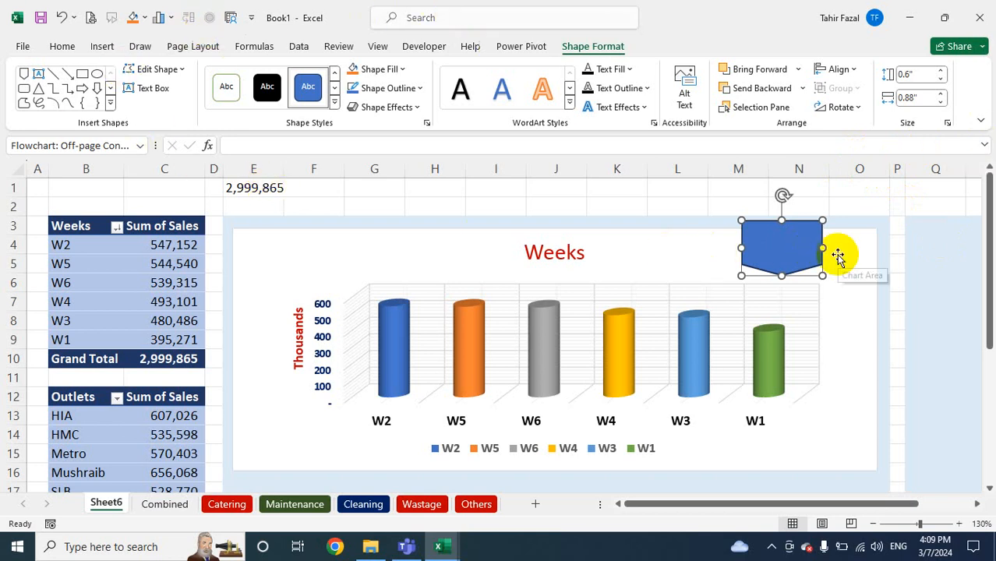
{"action": "left_click", "coordinate": [288, 146]}
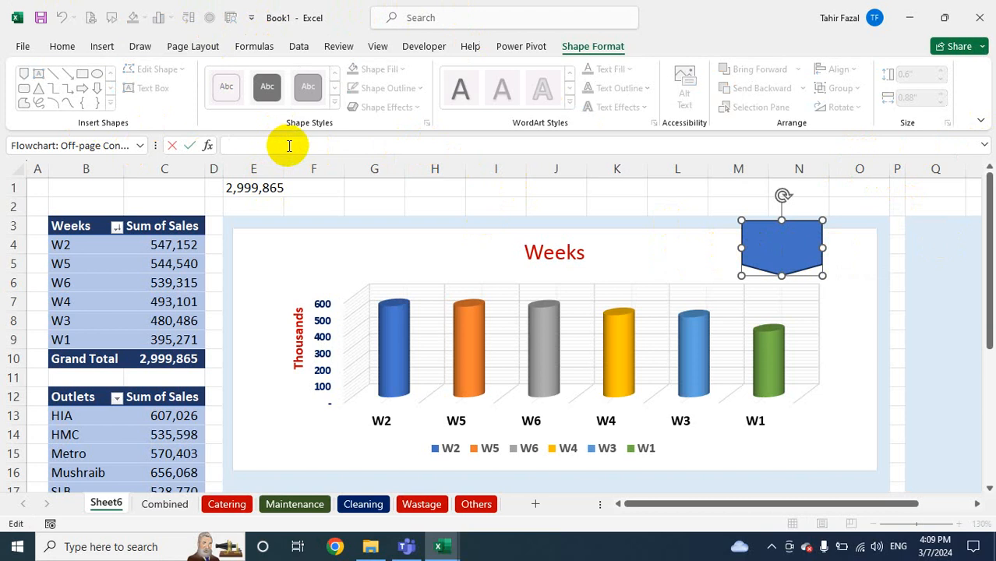
{"action": "type", "text": "="}
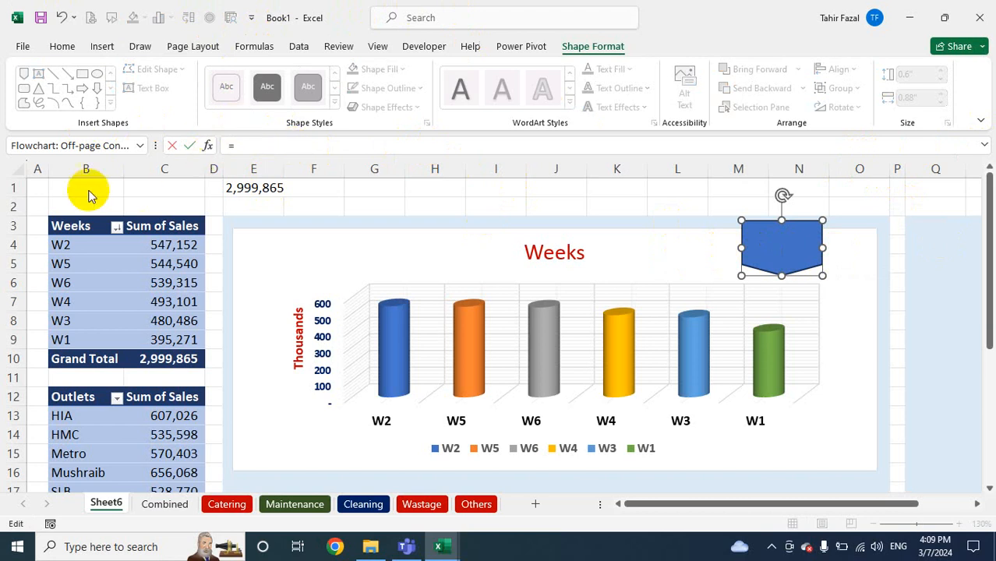
{"action": "left_click", "coordinate": [234, 188]}
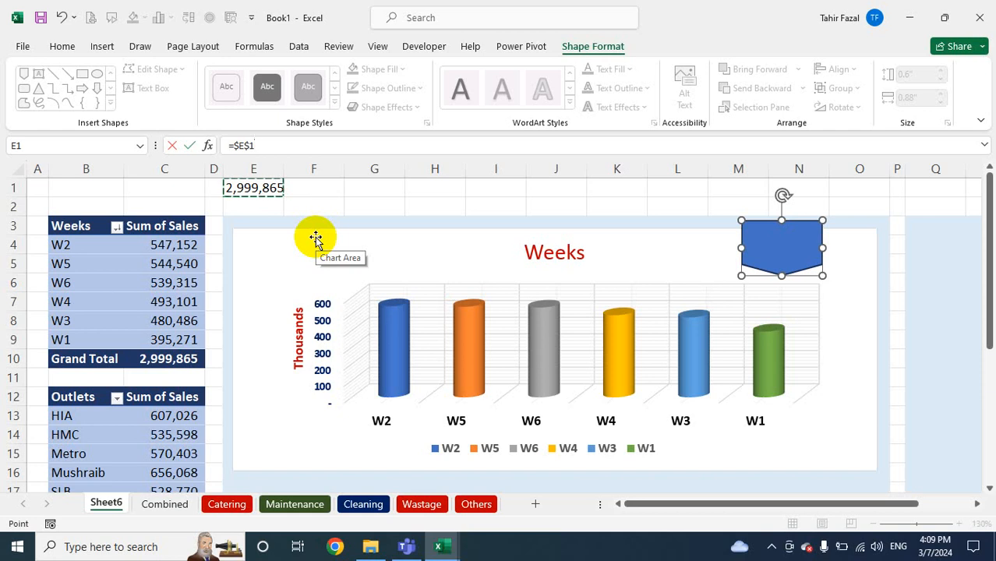
{"action": "key", "text": "Return"}
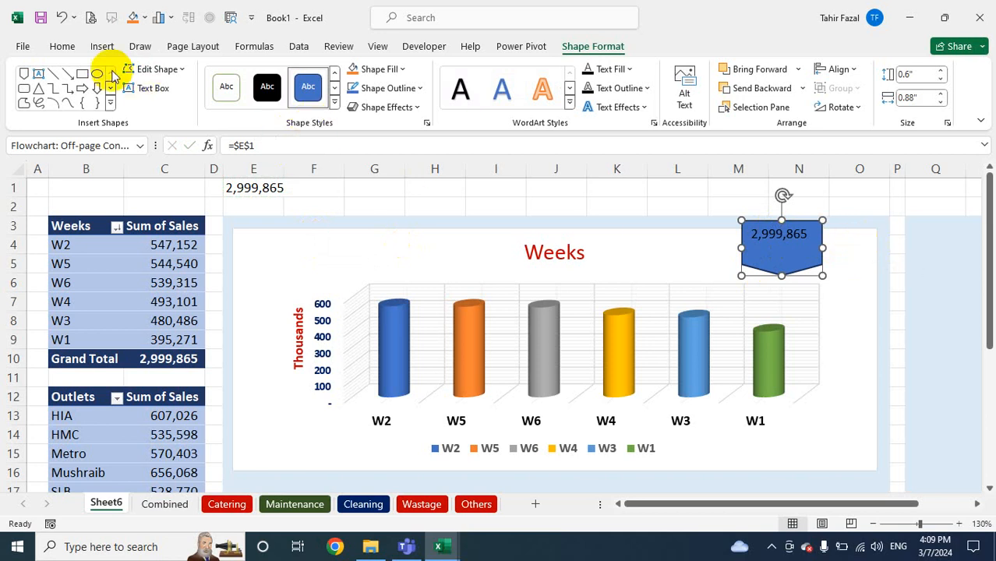
Format the linked total inside the off-page connector shape as white, bold, 12-point text
{"action": "left_click", "coordinate": [61, 46]}
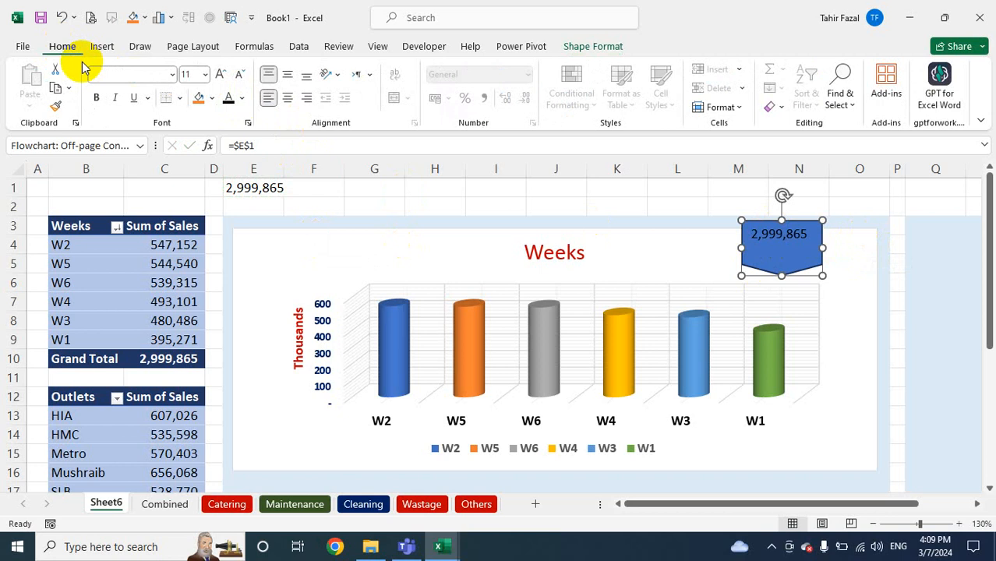
{"action": "left_click", "coordinate": [243, 99]}
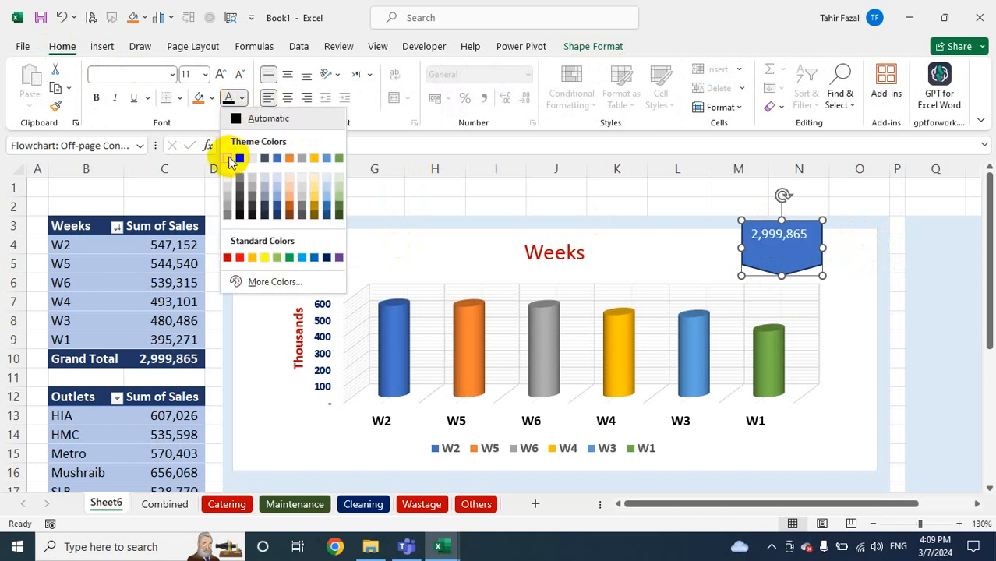
{"action": "left_click", "coordinate": [232, 162]}
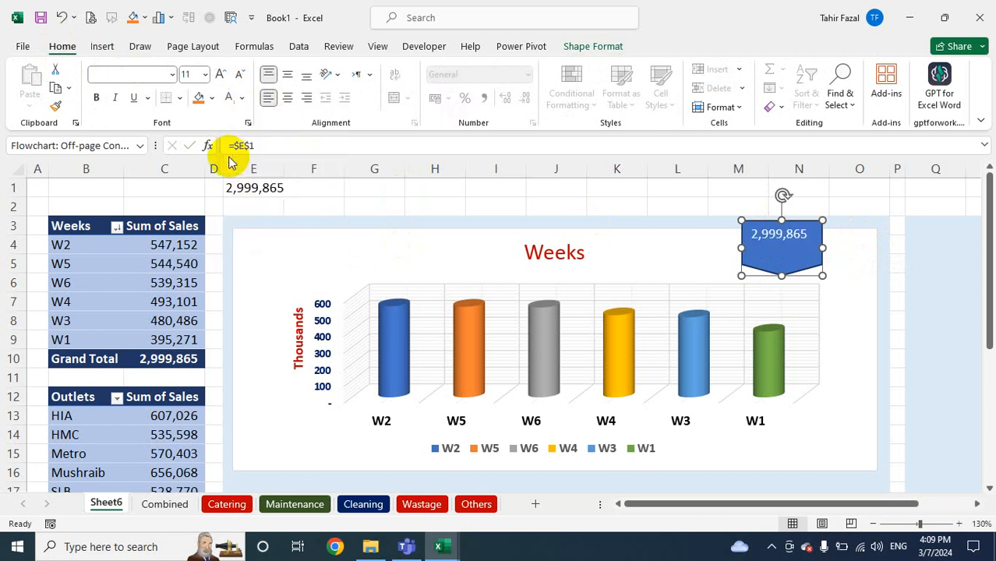
{"action": "left_click", "coordinate": [98, 98]}
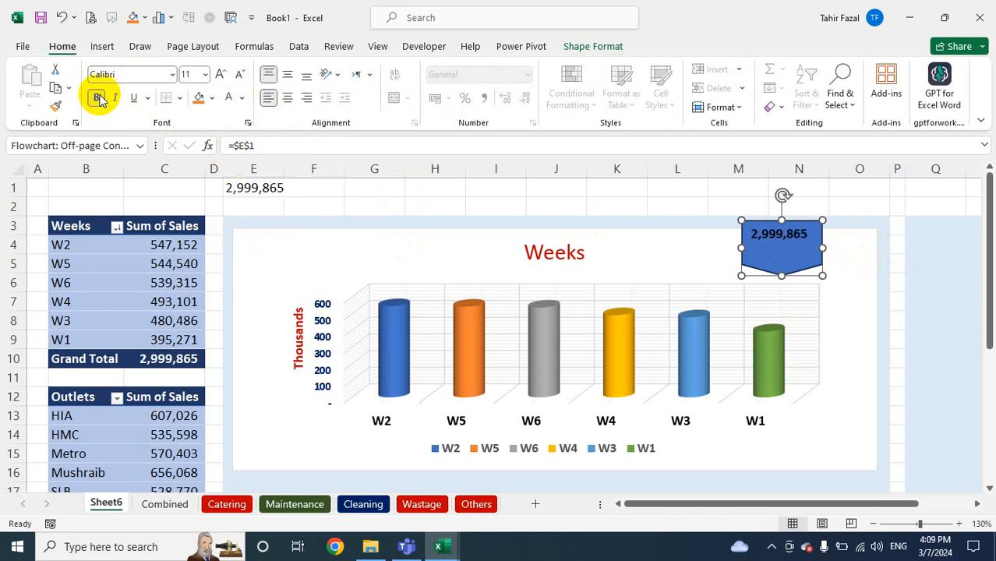
{"action": "left_click", "coordinate": [220, 76]}
{"action": "left_click", "coordinate": [221, 76]}
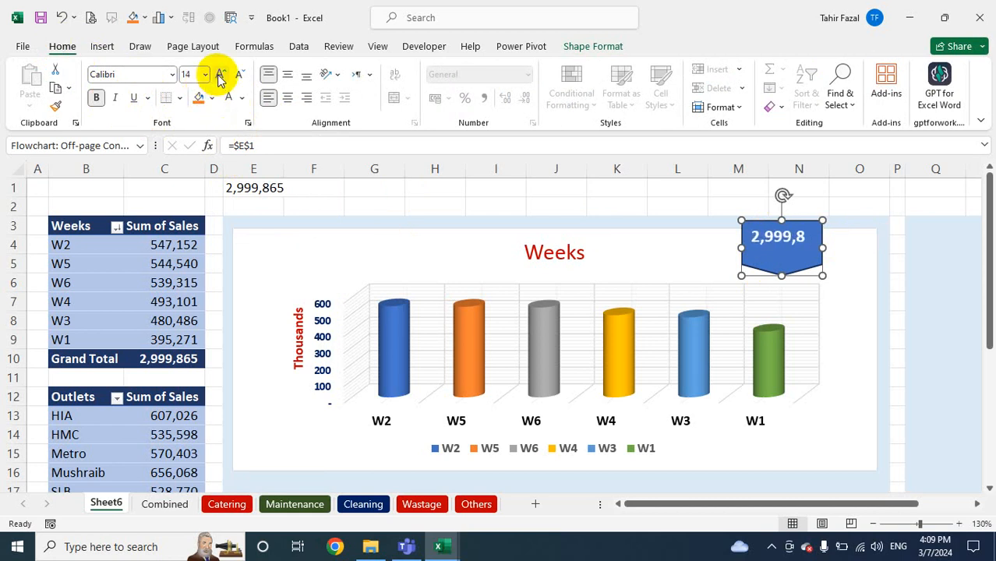
{"action": "left_click", "coordinate": [220, 76]}
{"action": "left_click", "coordinate": [239, 80]}
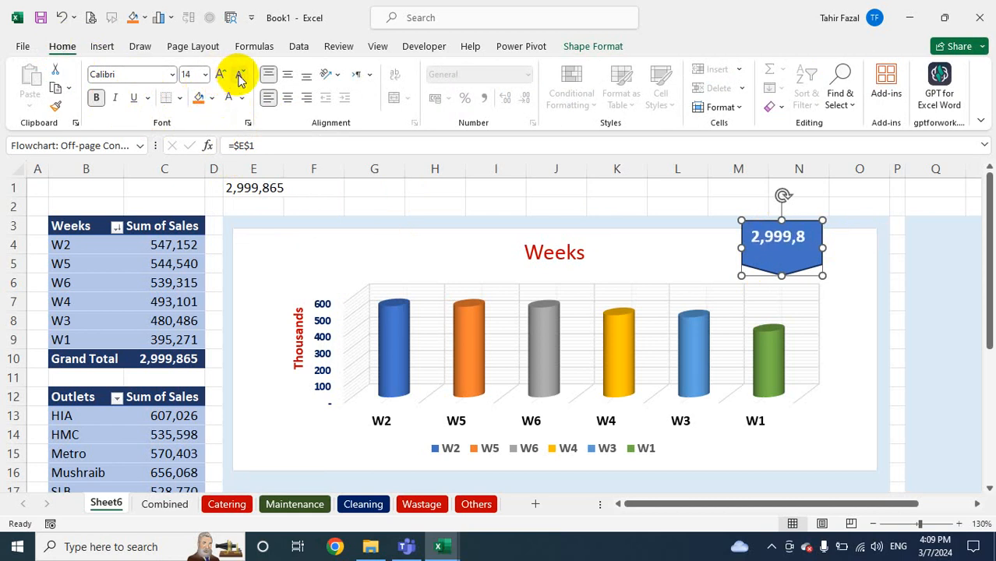
{"action": "left_click", "coordinate": [240, 80]}
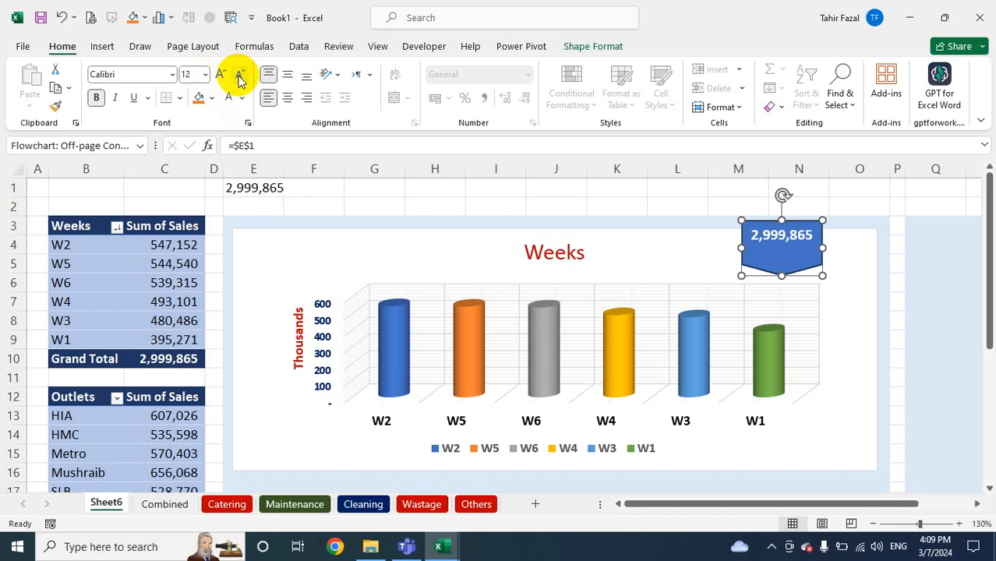
{"action": "left_click", "coordinate": [240, 81]}
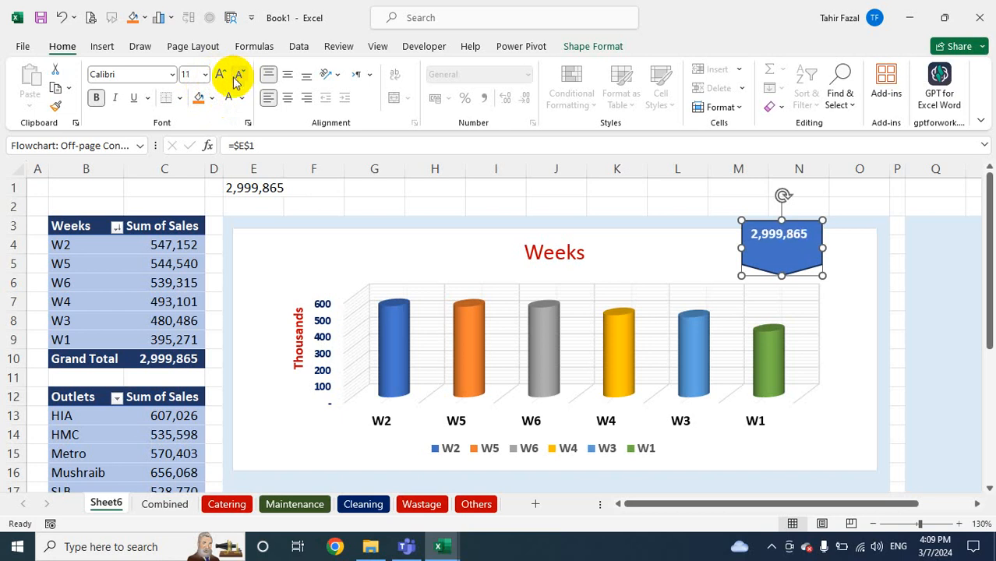
{"action": "left_click", "coordinate": [222, 75]}
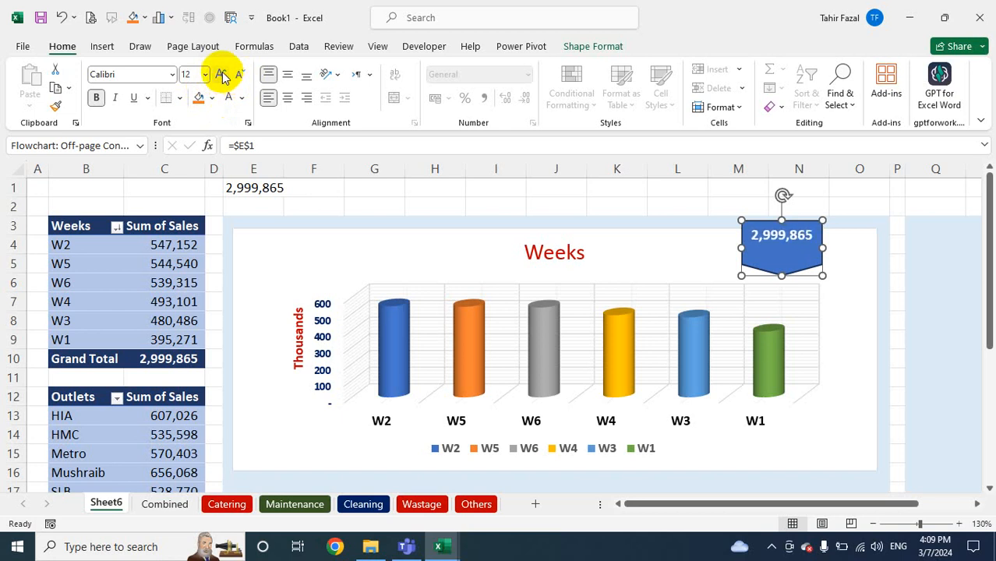
Remove the off-page connector shape's outline and apply the first preset shape effect to it
{"action": "left_click", "coordinate": [592, 44]}
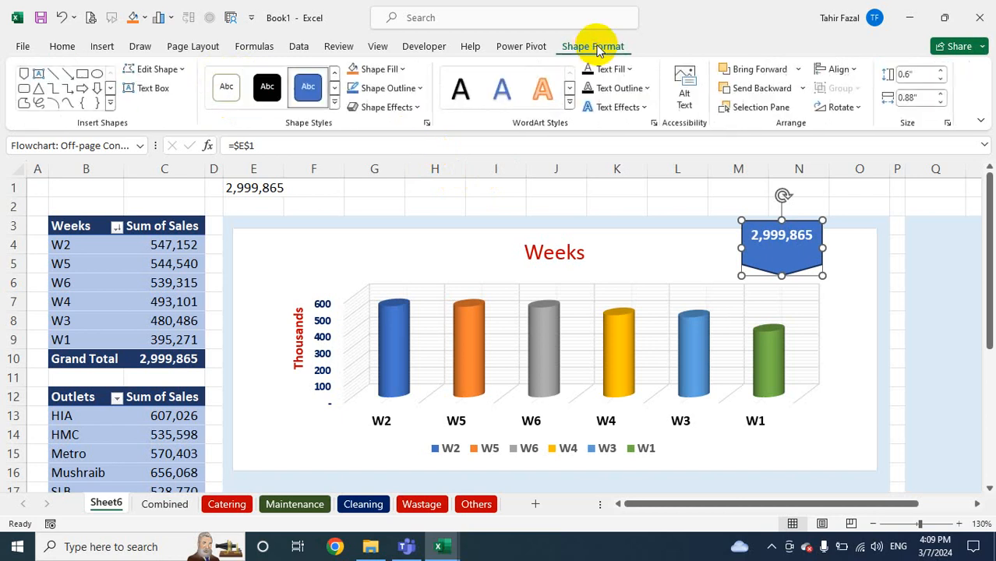
{"action": "left_click", "coordinate": [384, 88]}
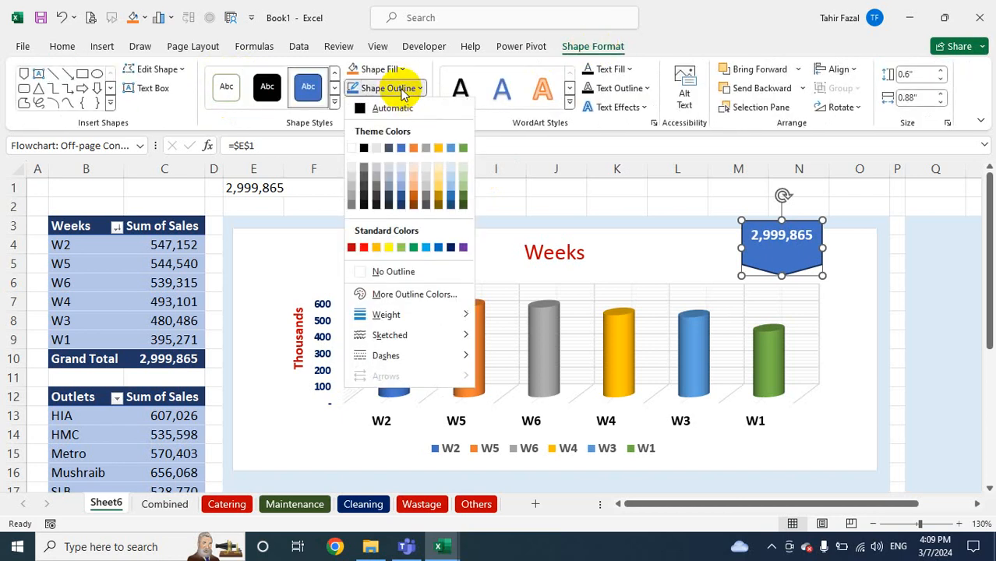
{"action": "left_click", "coordinate": [397, 271]}
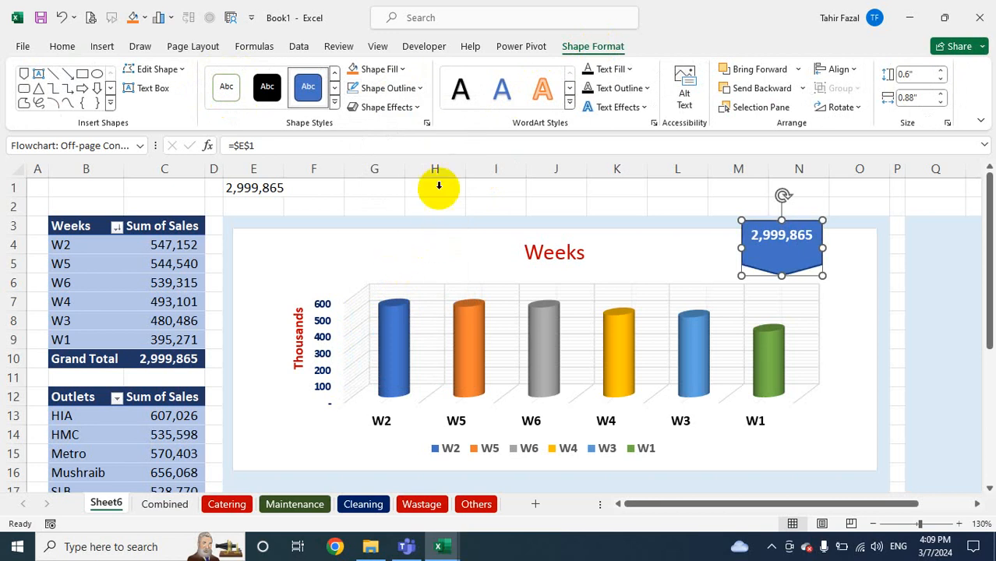
{"action": "left_click", "coordinate": [417, 108]}
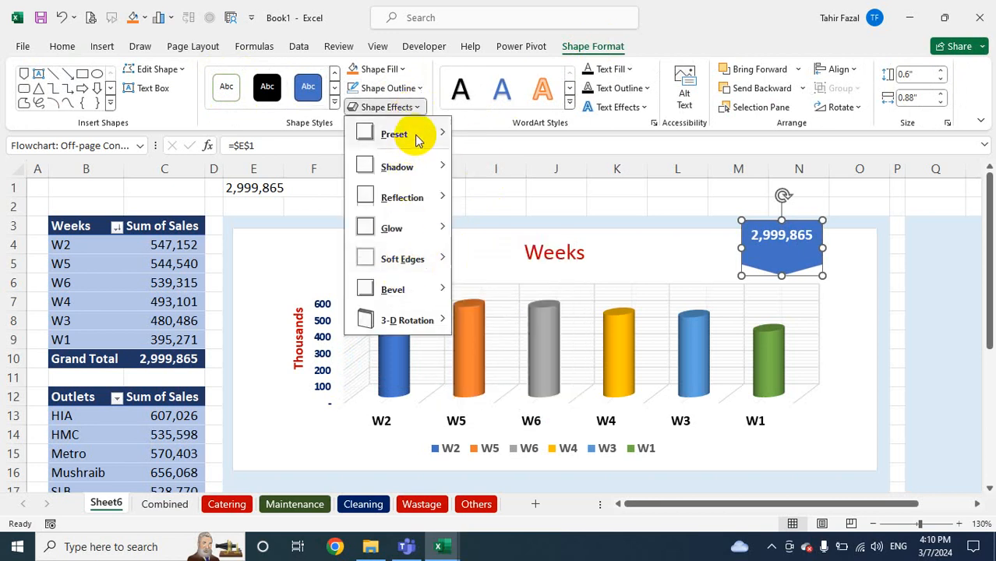
{"action": "mouse_move", "coordinate": [416, 135]}
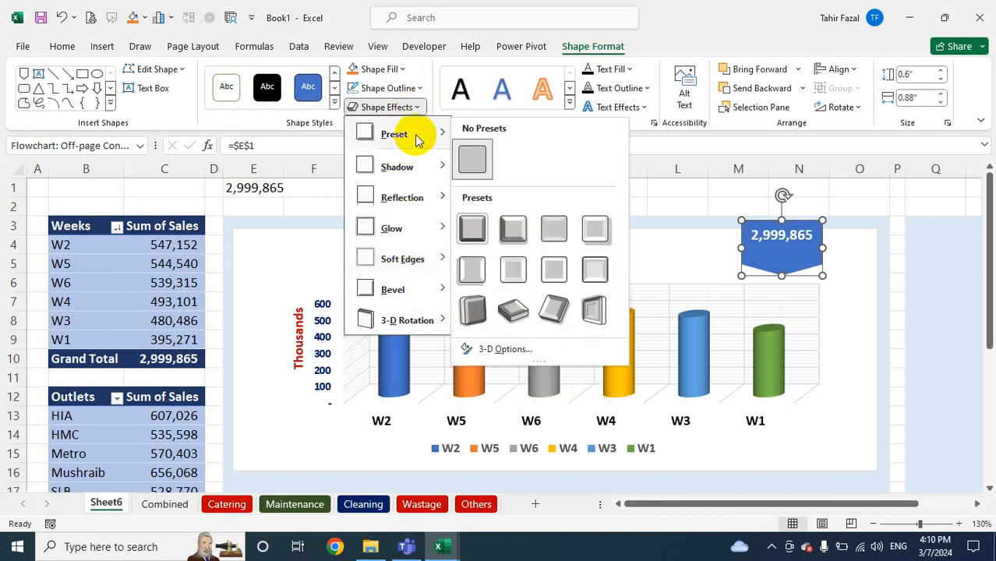
{"action": "left_click", "coordinate": [471, 230]}
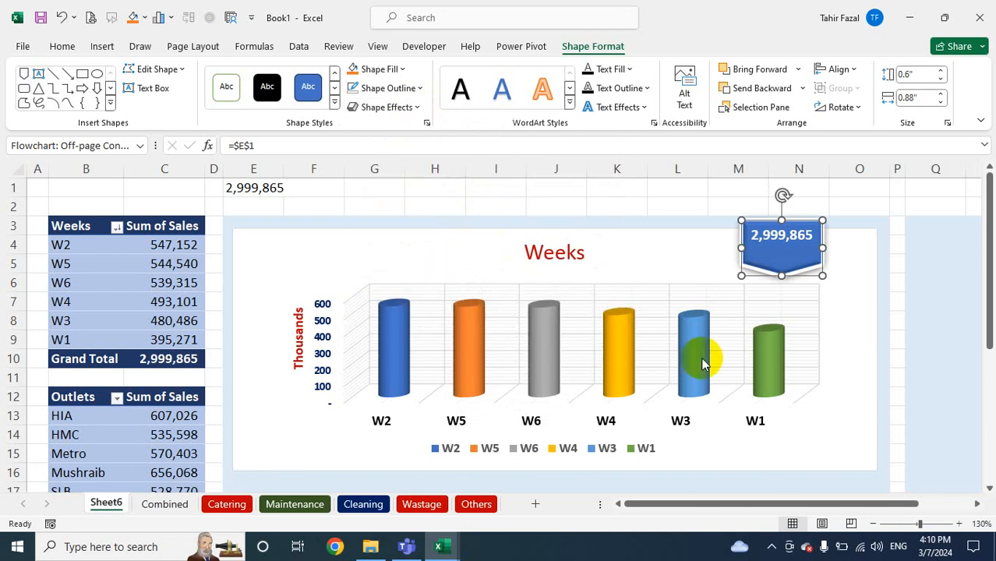
{"action": "left_click", "coordinate": [888, 282]}
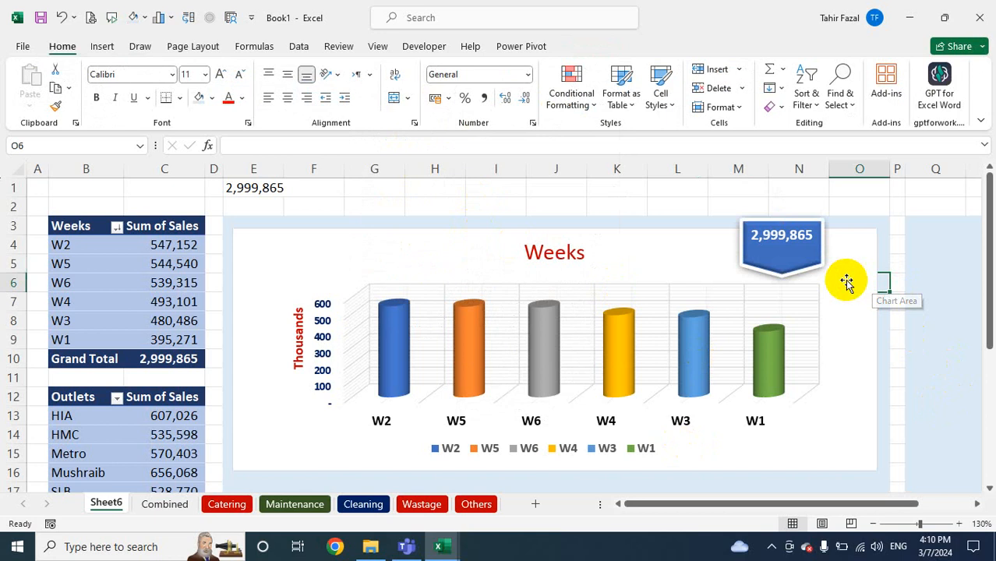
Make the total sales shape slightly shorter and shift it a little to the left on the Weeks chart
{"action": "left_click", "coordinate": [779, 265]}
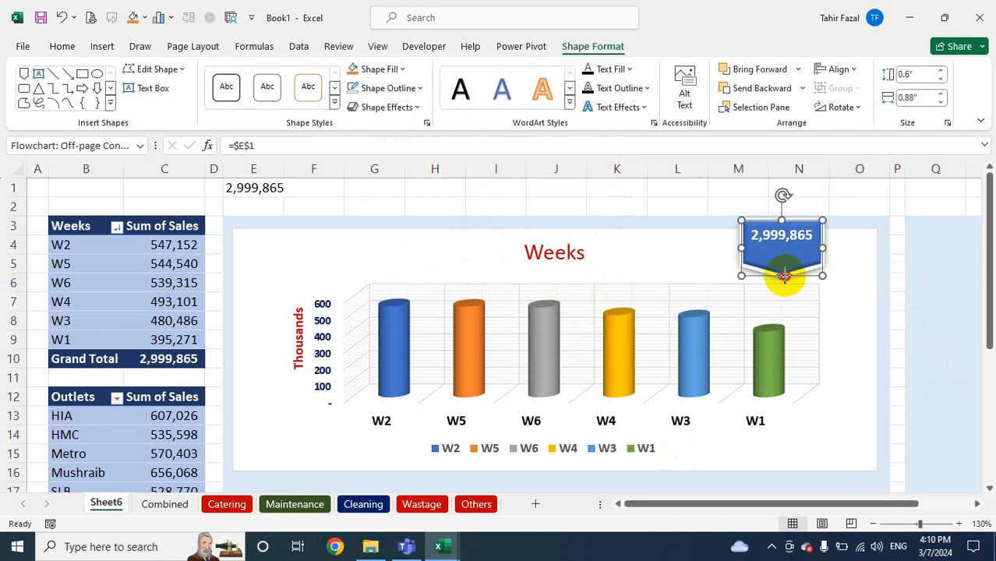
{"action": "mouse_move", "coordinate": [782, 276]}
{"action": "left_mouse_down"}
{"action": "mouse_move", "coordinate": [793, 260]}
{"action": "mouse_move", "coordinate": [771, 267]}
{"action": "mouse_move", "coordinate": [782, 270]}
{"action": "left_mouse_up"}
{"action": "left_click", "coordinate": [849, 209]}
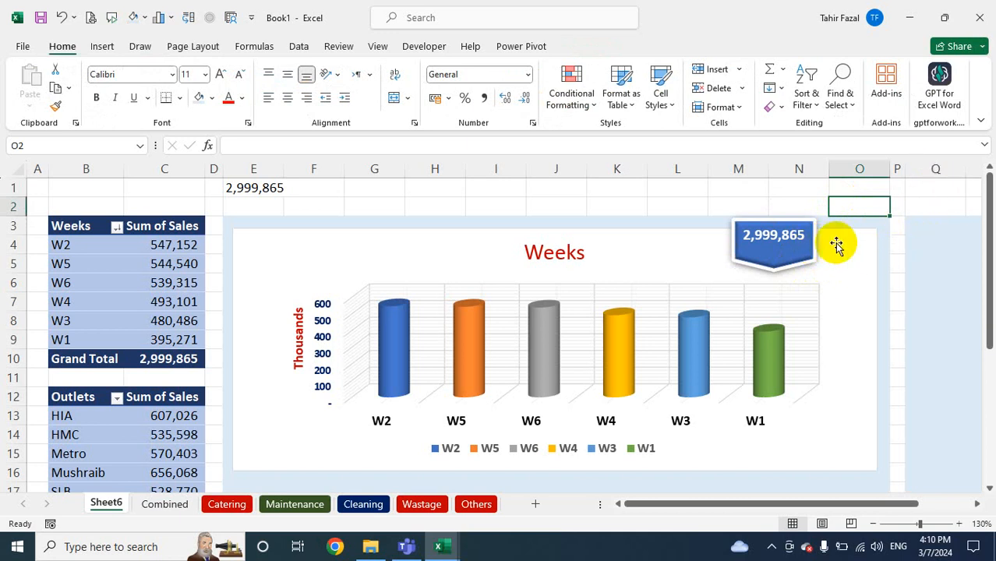
Insert a 3-D Pie PivotChart based on the Outlets PivotTable
{"action": "scroll", "coordinate": [738, 214], "scroll_direction": "down", "scroll_amount": 1, "text": "ctrl"}
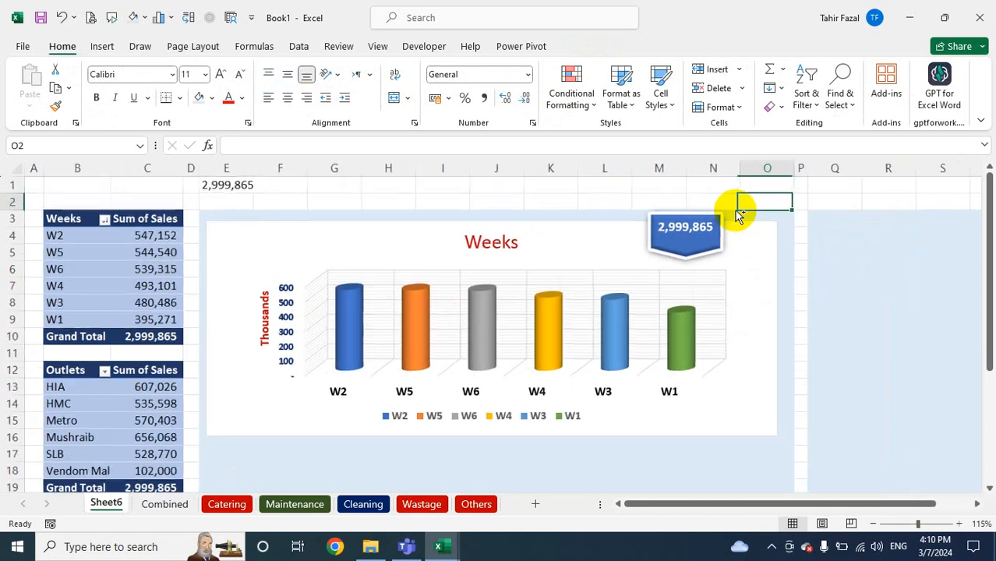
{"action": "scroll", "coordinate": [738, 214], "scroll_direction": "down", "scroll_amount": 1, "text": "ctrl"}
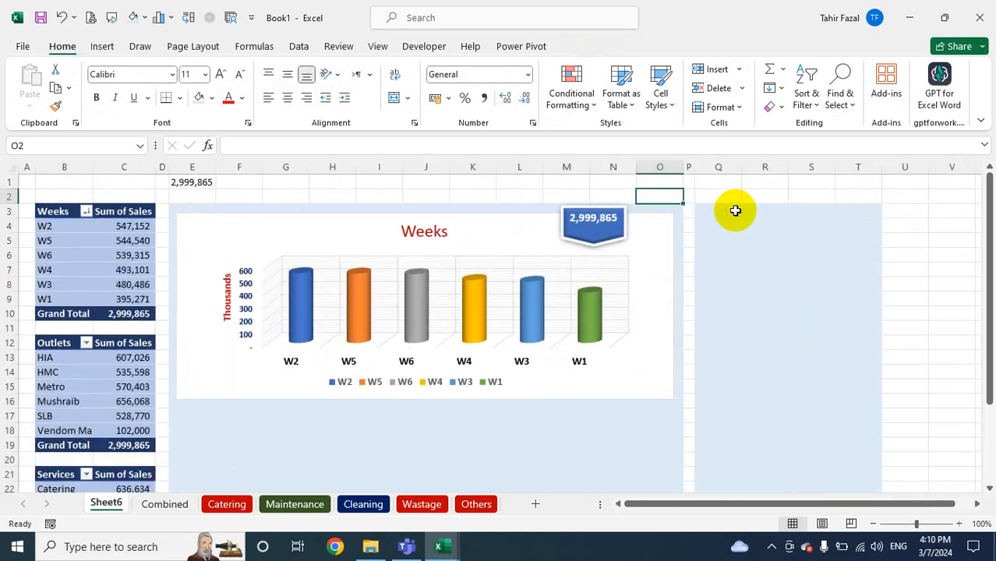
{"action": "left_click", "coordinate": [178, 181]}
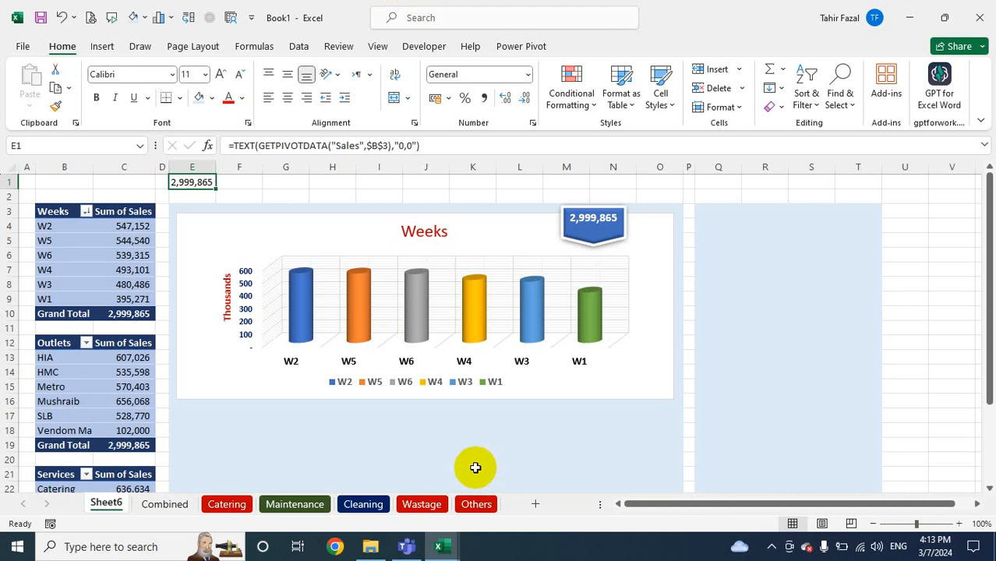
{"action": "scroll", "coordinate": [409, 437], "scroll_direction": "down", "scroll_amount": 3}
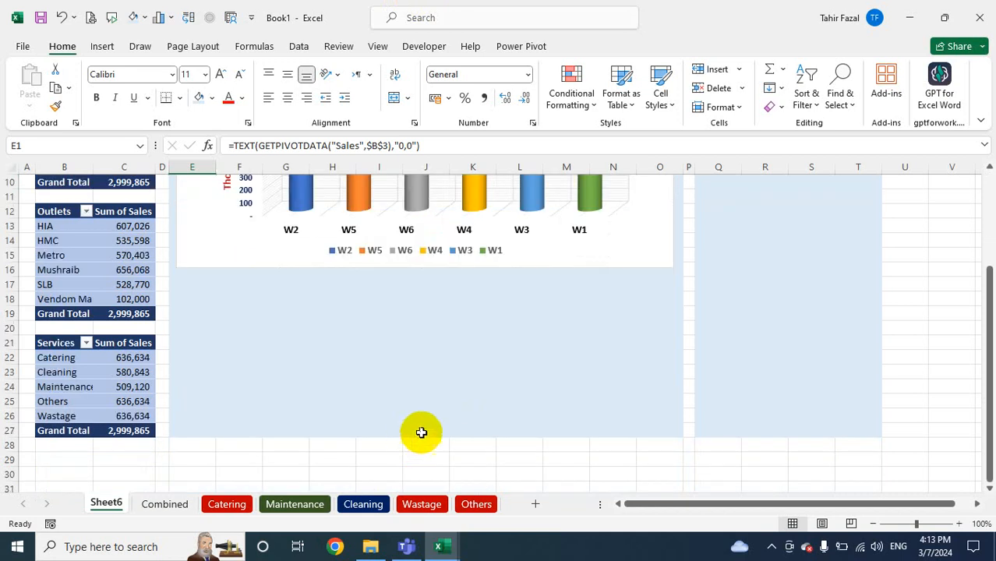
{"action": "scroll", "coordinate": [412, 421], "scroll_direction": "up", "scroll_amount": 1}
{"action": "scroll", "coordinate": [382, 410], "scroll_direction": "up", "scroll_amount": 2}
{"action": "scroll", "coordinate": [378, 381], "scroll_direction": "down", "scroll_amount": 1}
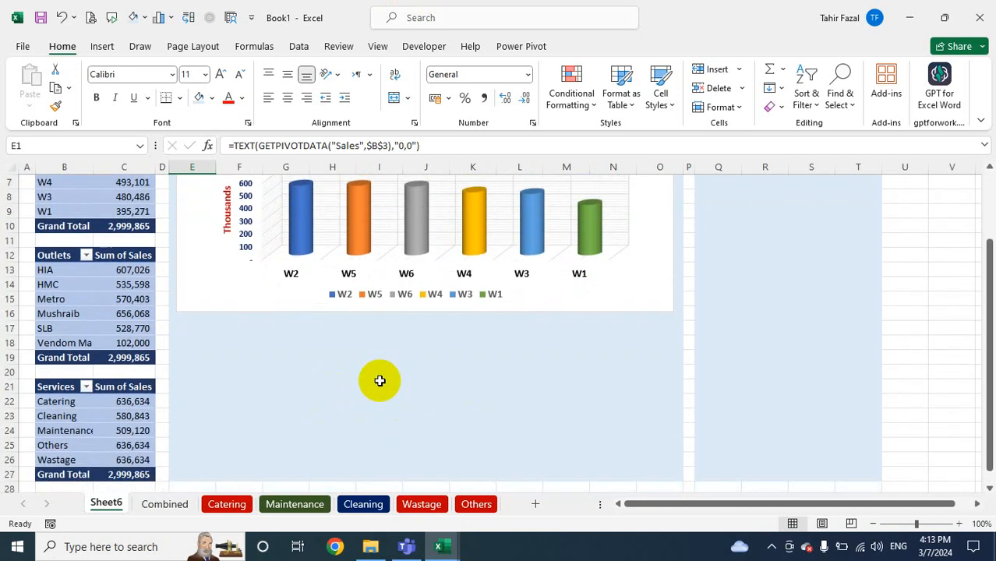
{"action": "left_click", "coordinate": [56, 256]}
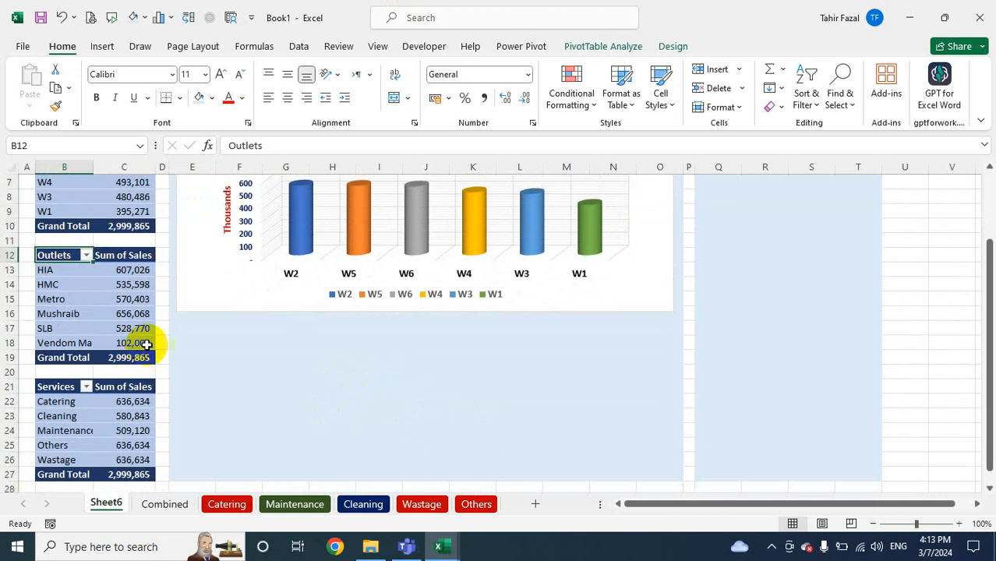
{"action": "mouse_move", "coordinate": [146, 343]}
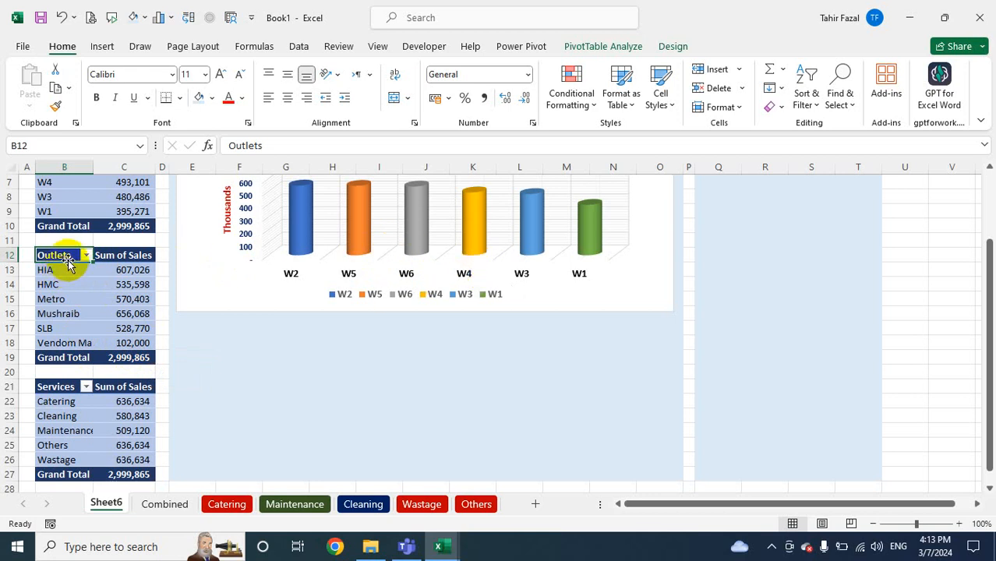
{"action": "left_click", "coordinate": [102, 46]}
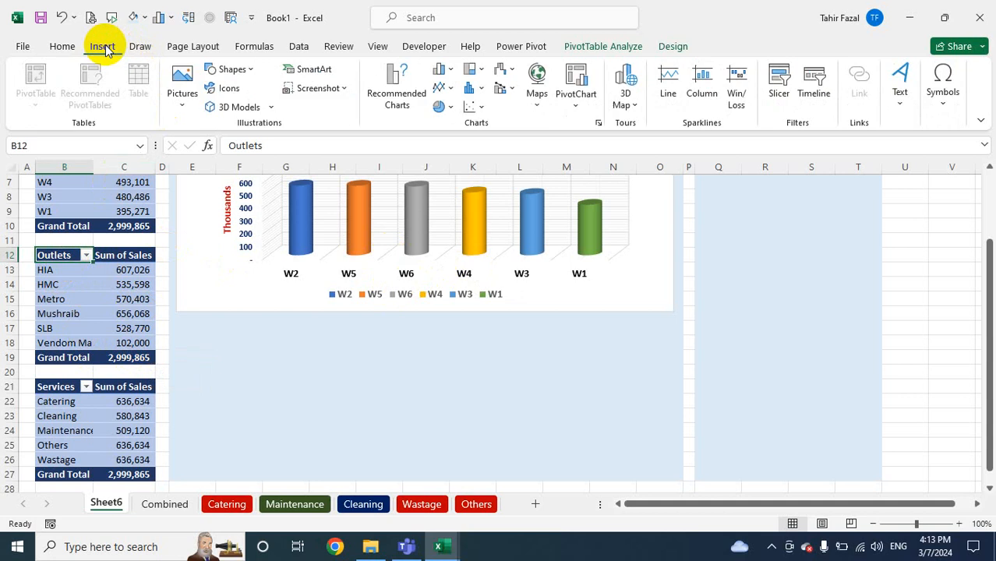
{"action": "left_click", "coordinate": [450, 113]}
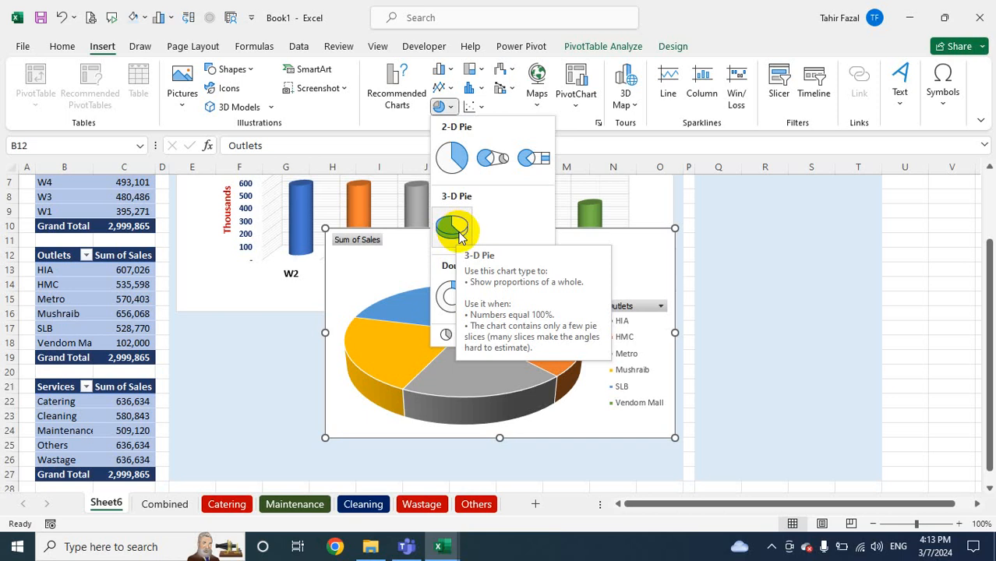
{"action": "left_click", "coordinate": [459, 234]}
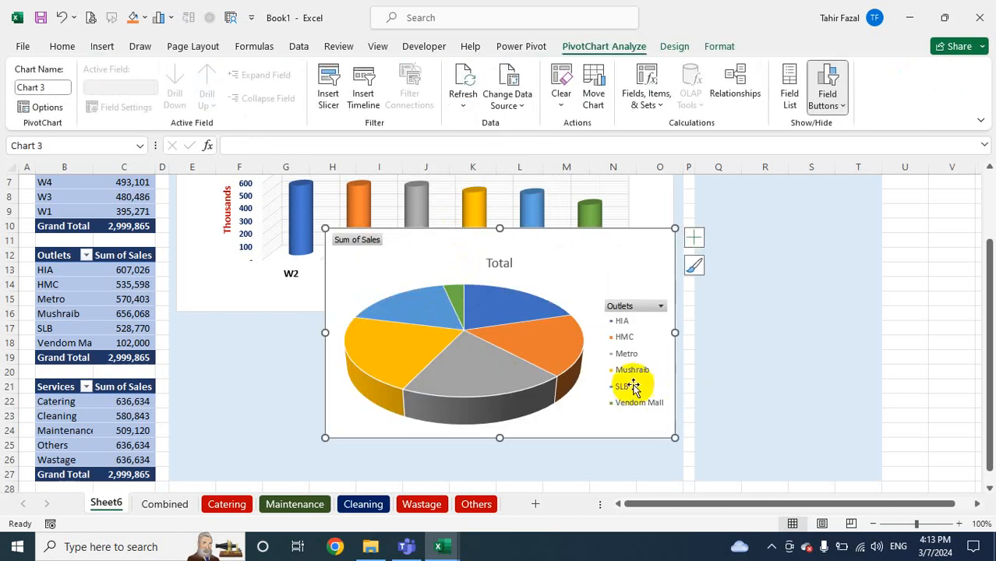
Delete the legend from the Outlets pie chart and hide all of its field buttons
{"action": "left_click", "coordinate": [630, 341]}
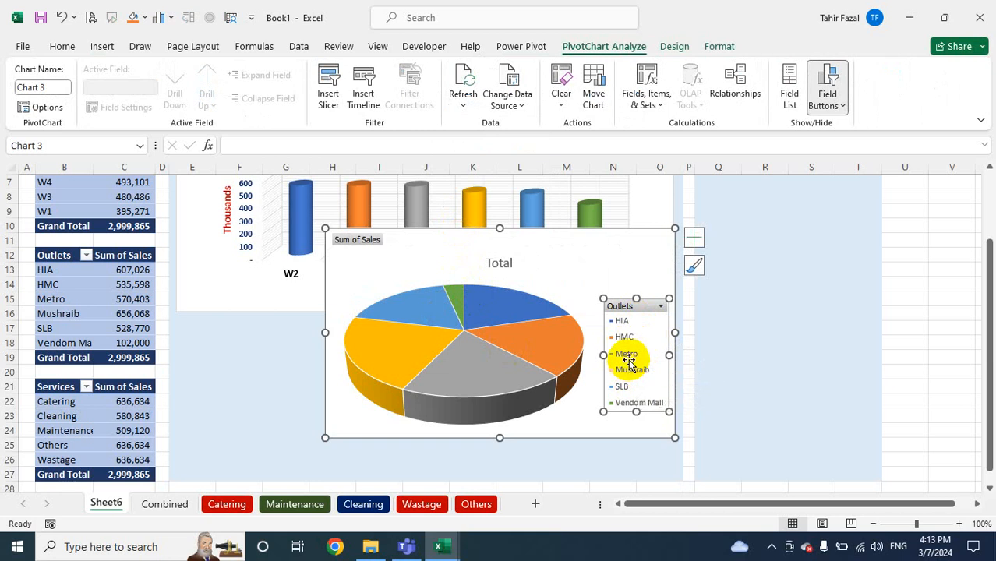
{"action": "right_click", "coordinate": [632, 357]}
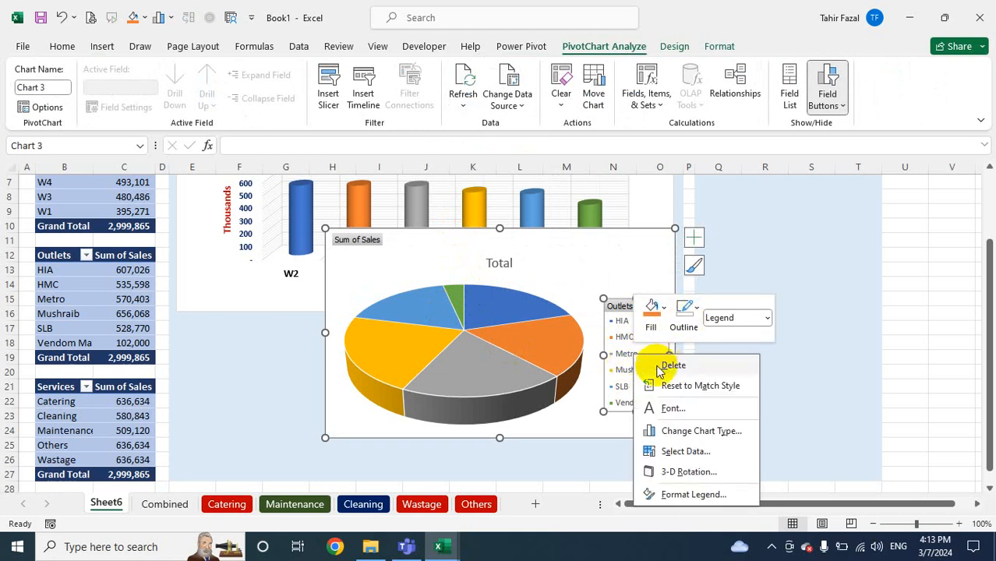
{"action": "key", "text": "Escape"}
{"action": "key", "text": "Delete"}
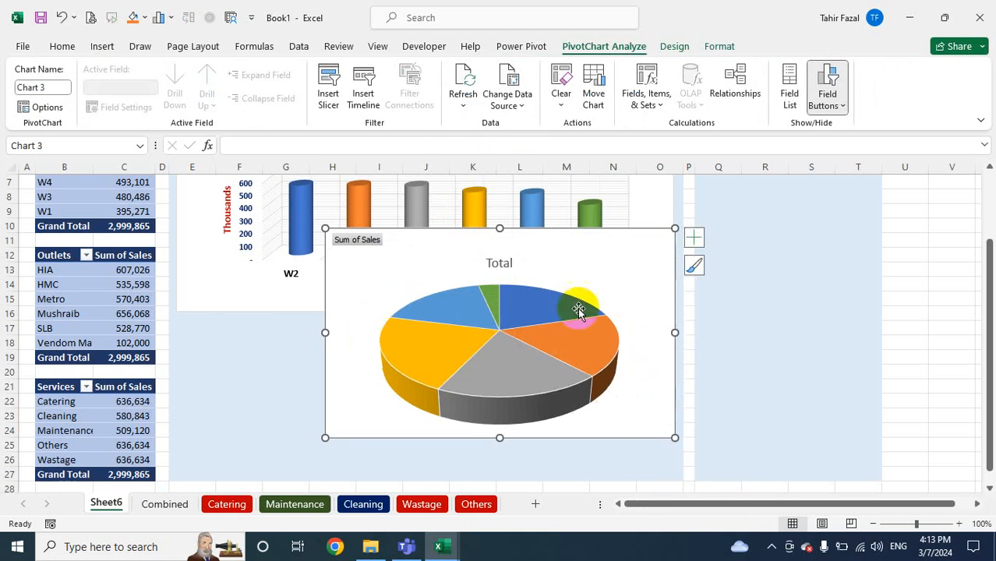
{"action": "right_click", "coordinate": [369, 240]}
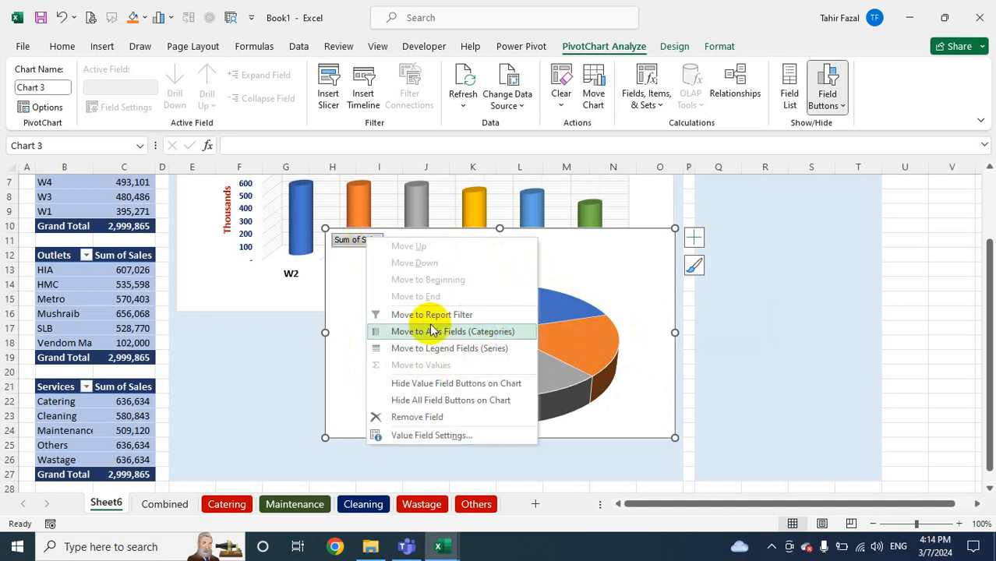
{"action": "left_click", "coordinate": [446, 402]}
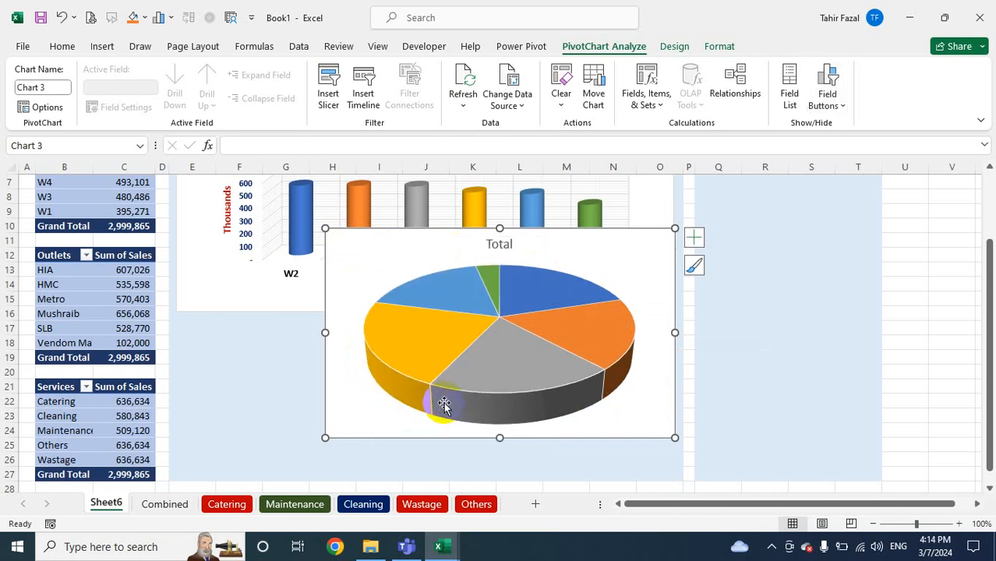
Link the pie chart's title to the Outlets header in cell B12 and make the title bold
{"action": "left_click", "coordinate": [499, 247]}
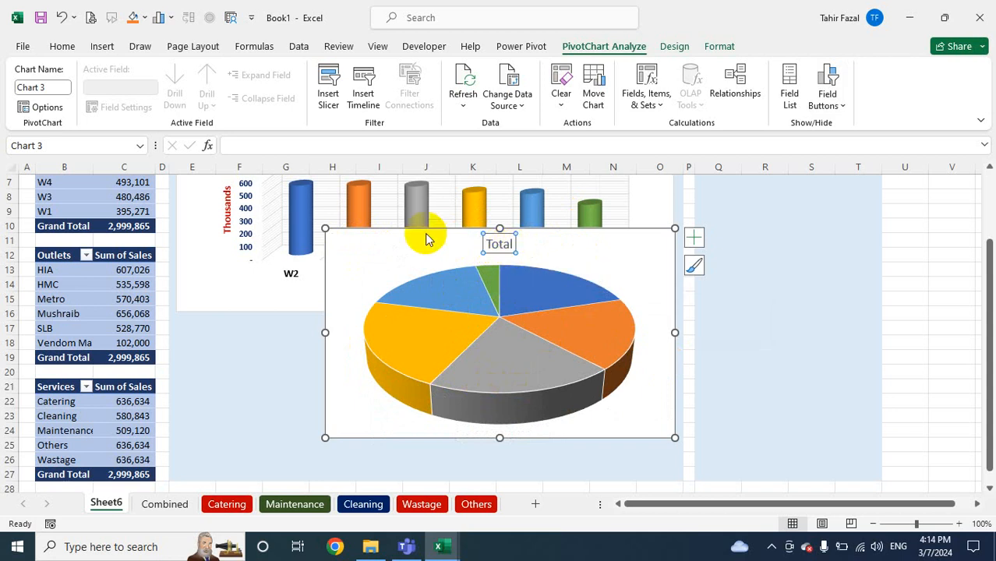
{"action": "left_click", "coordinate": [243, 142]}
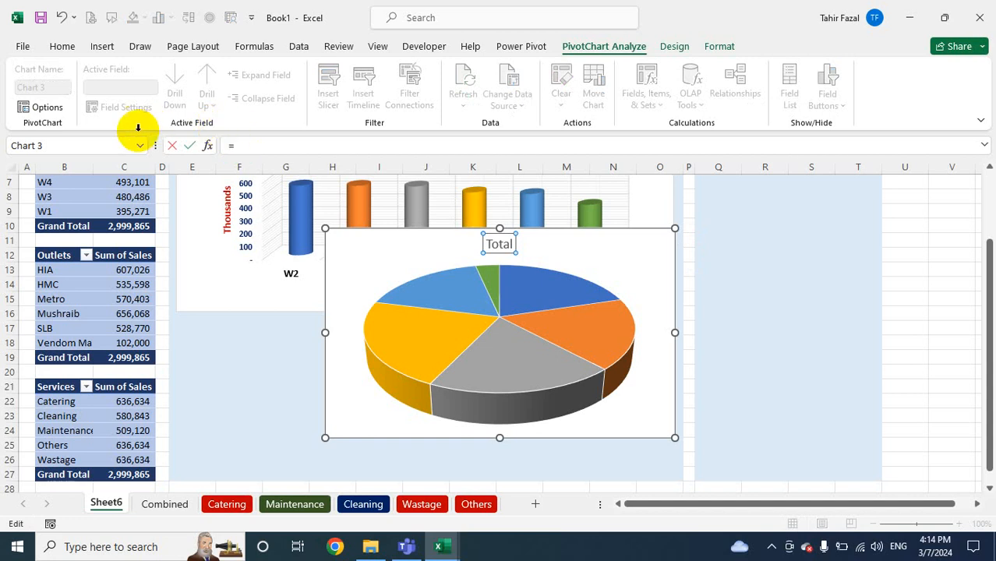
{"action": "left_click", "coordinate": [58, 260]}
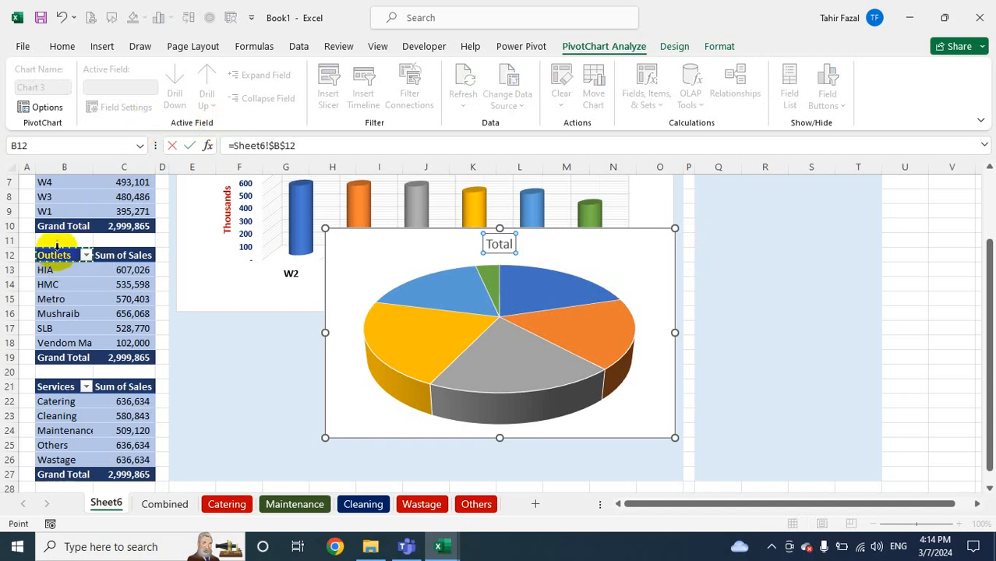
{"action": "key", "text": "Return"}
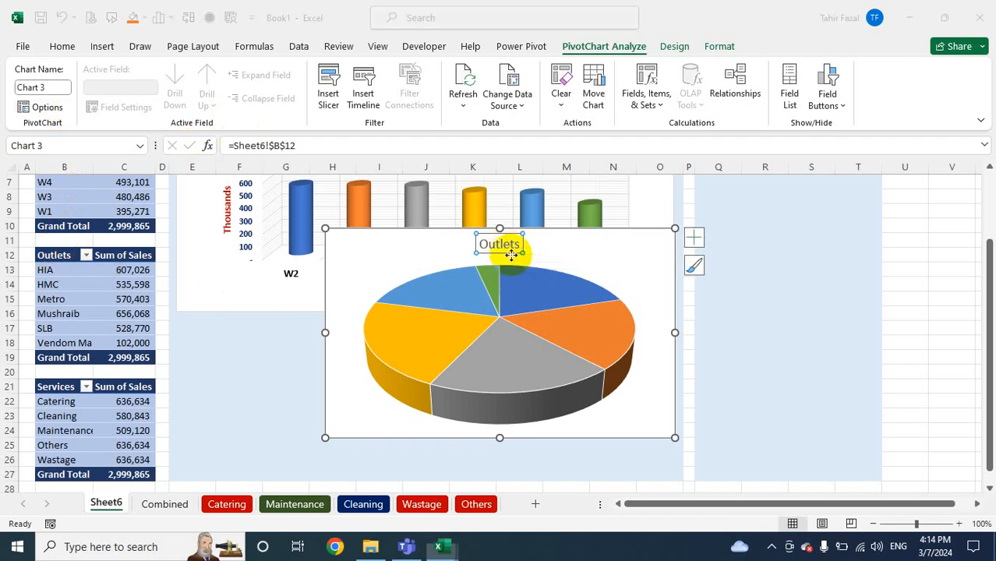
{"action": "right_click", "coordinate": [511, 252]}
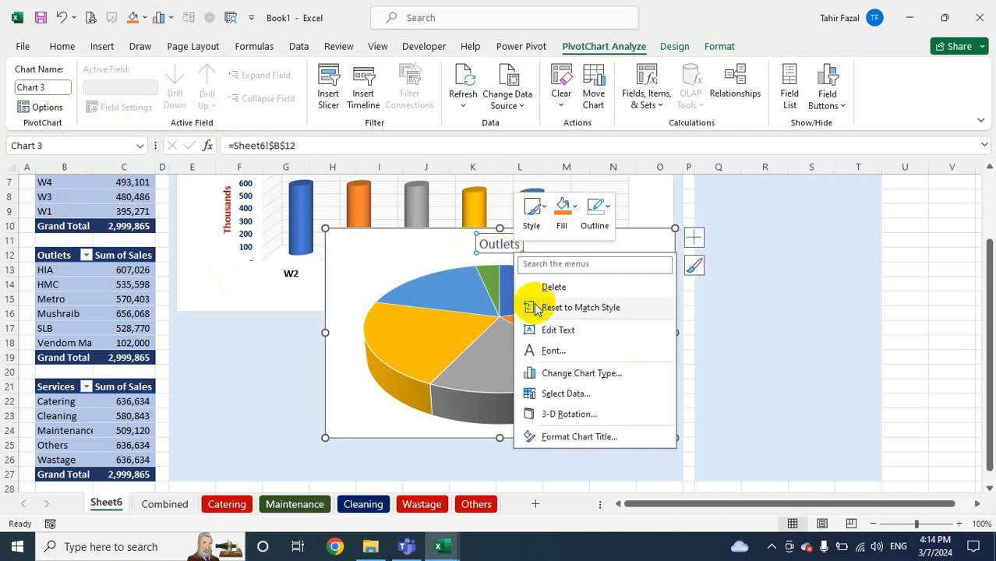
{"action": "key", "text": "Escape"}
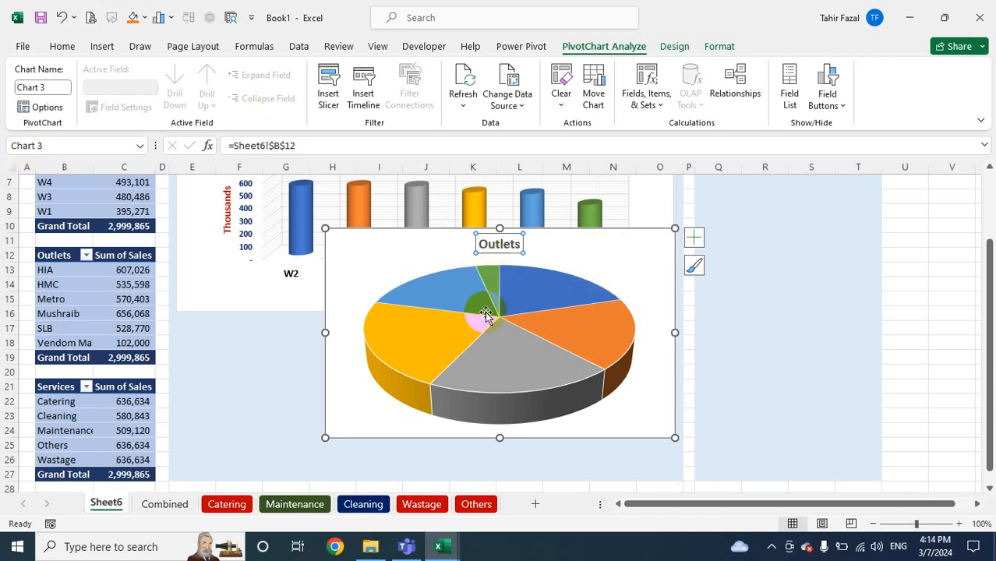
Apply the eighth preset chart style to the Outlets pie and add percentages to its category name data labels
{"action": "left_click", "coordinate": [675, 47]}
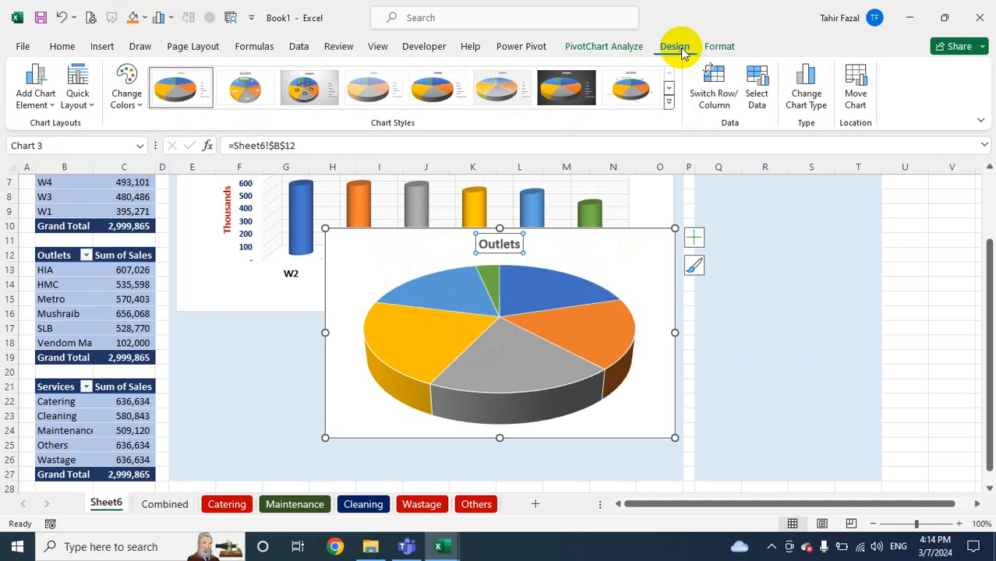
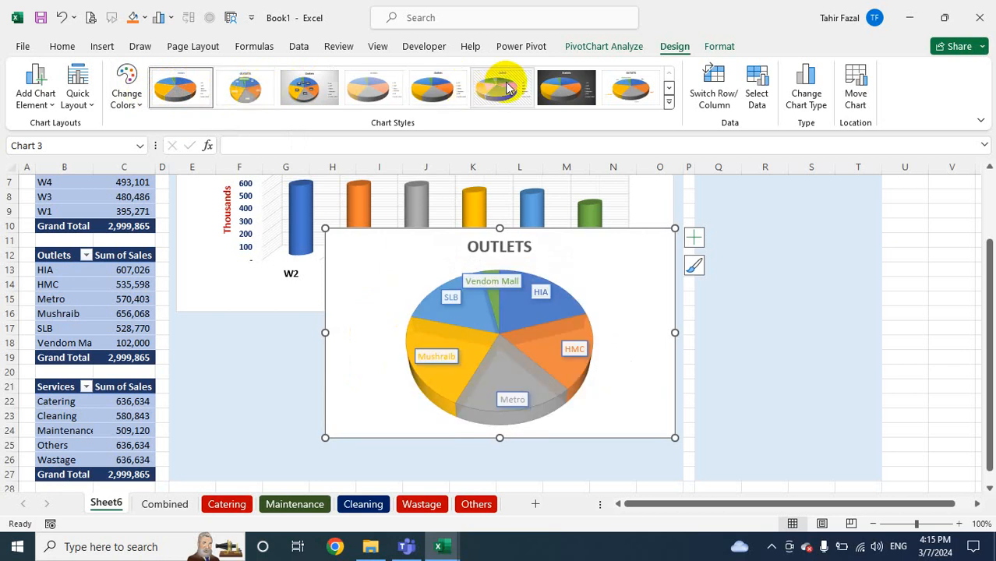
{"action": "left_click", "coordinate": [635, 92]}
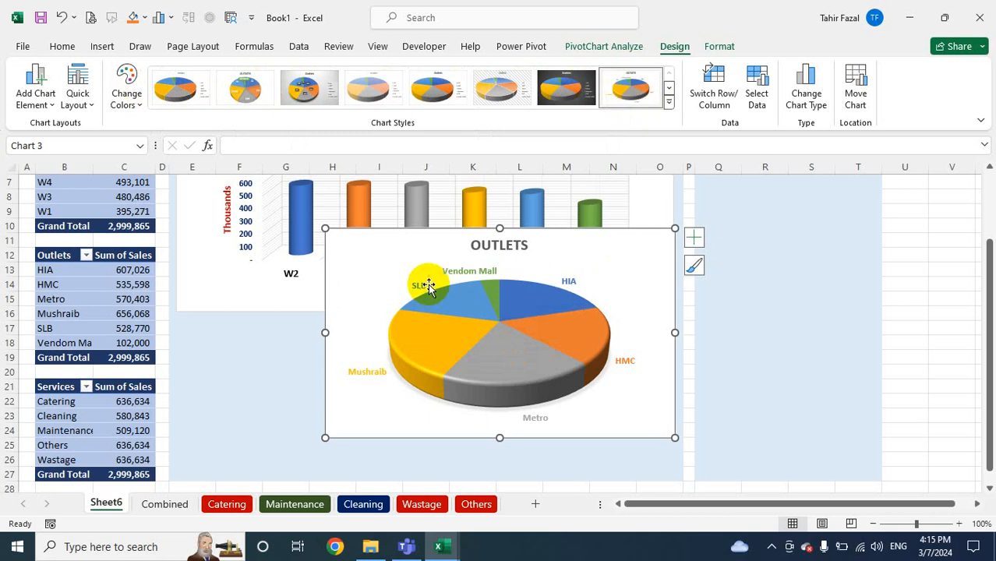
{"action": "left_click", "coordinate": [466, 272]}
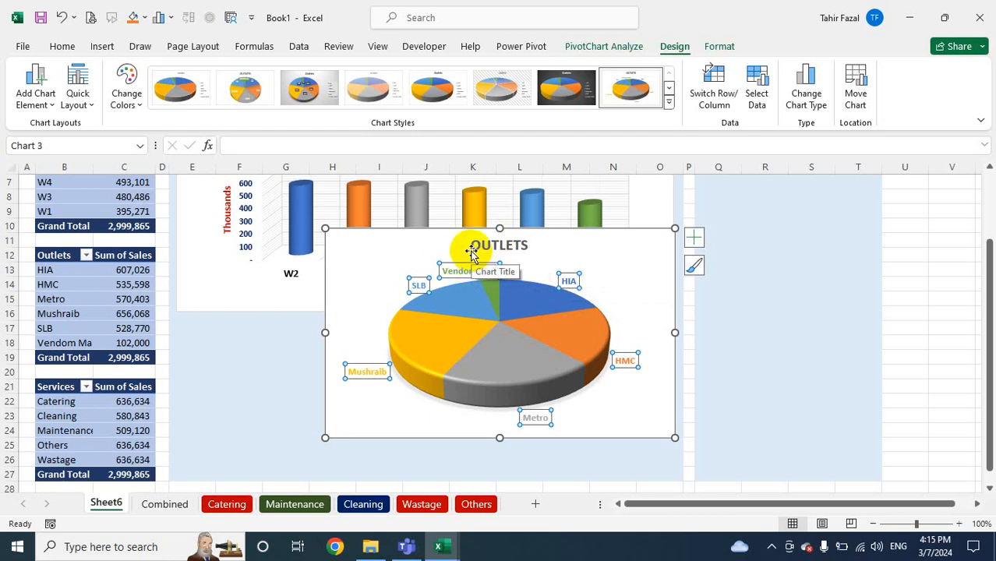
{"action": "key", "text": "ctrl+1"}
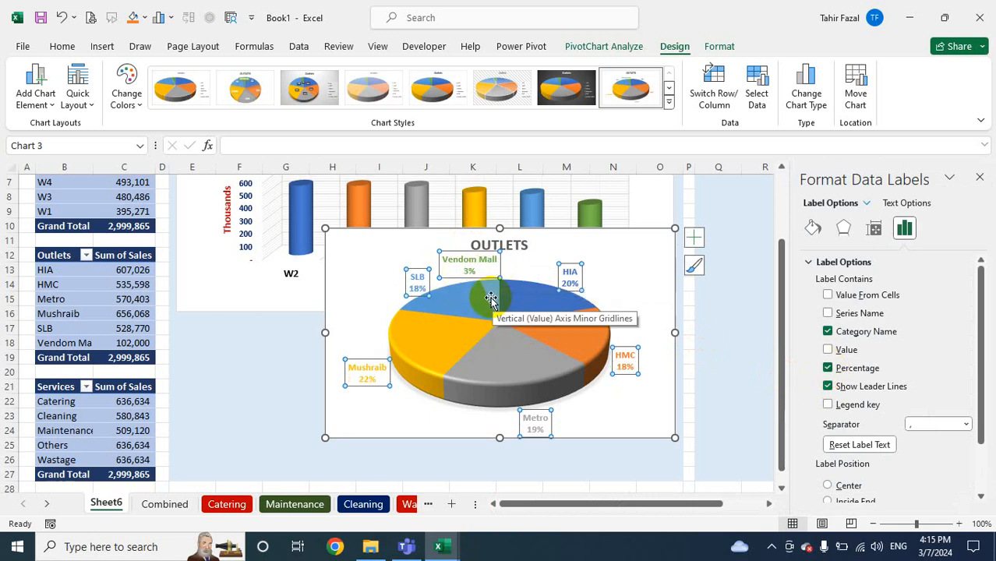
{"action": "mouse_move", "coordinate": [490, 300]}
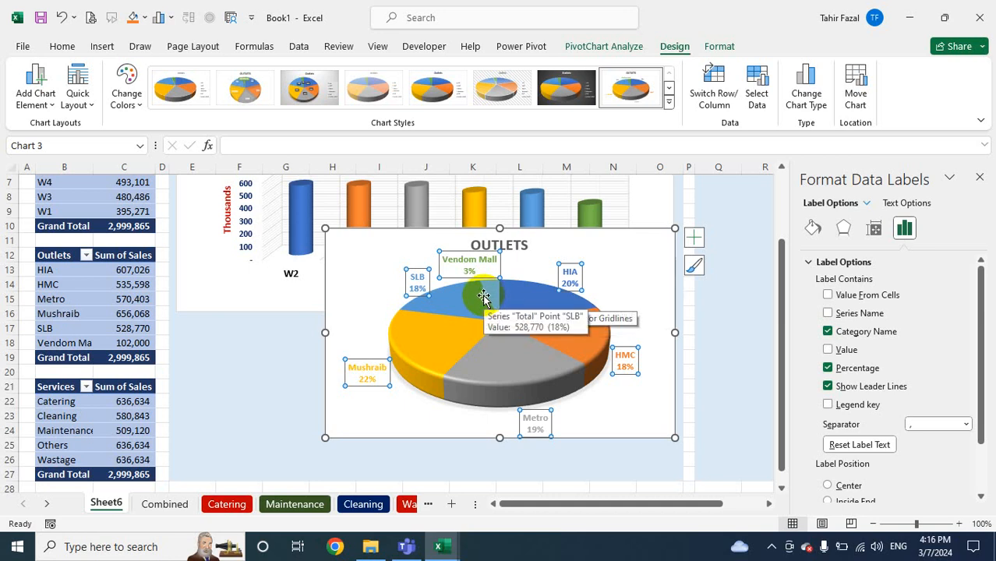
{"action": "left_click", "coordinate": [979, 178]}
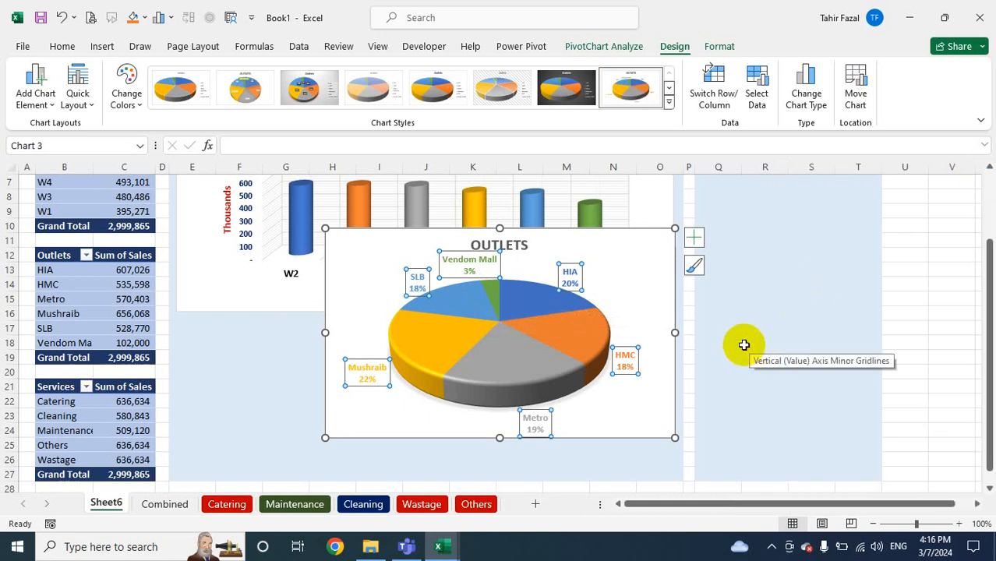
Move the HIA, HMC and Metro data labels slightly outward from their pie slices
{"action": "left_click", "coordinate": [579, 277]}
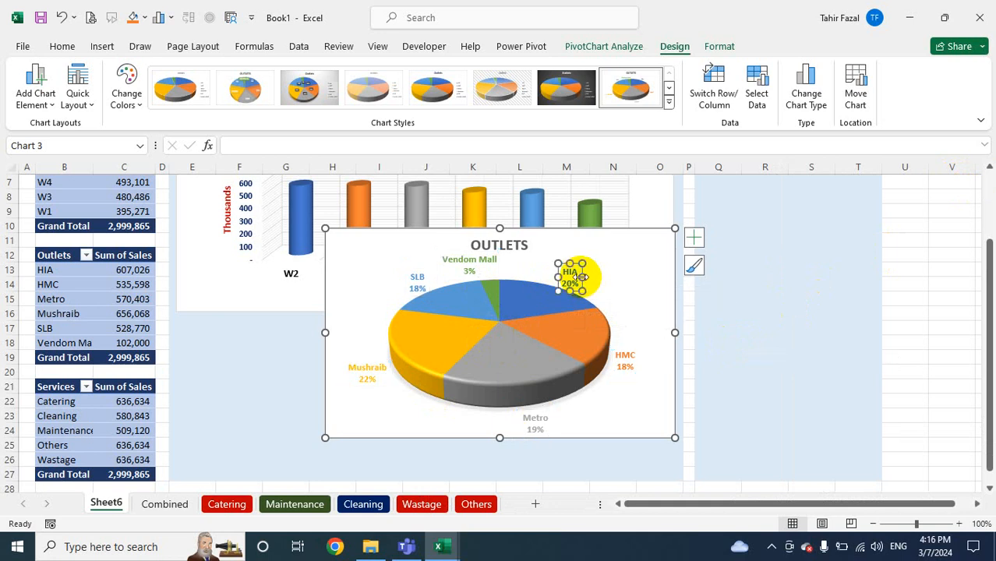
{"action": "left_click_drag", "start_coordinate": [582, 269], "coordinate": [590, 265]}
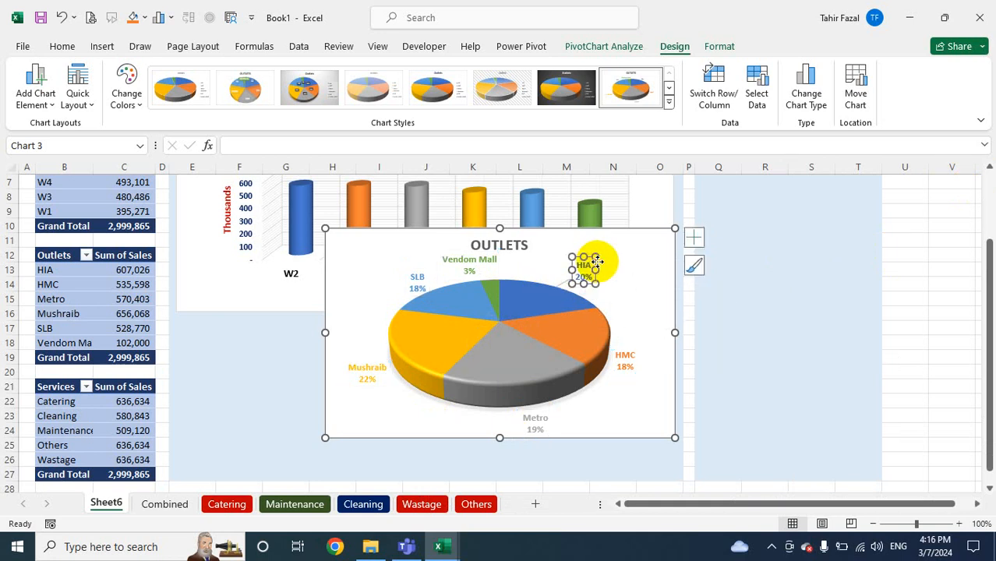
{"action": "left_click", "coordinate": [625, 365]}
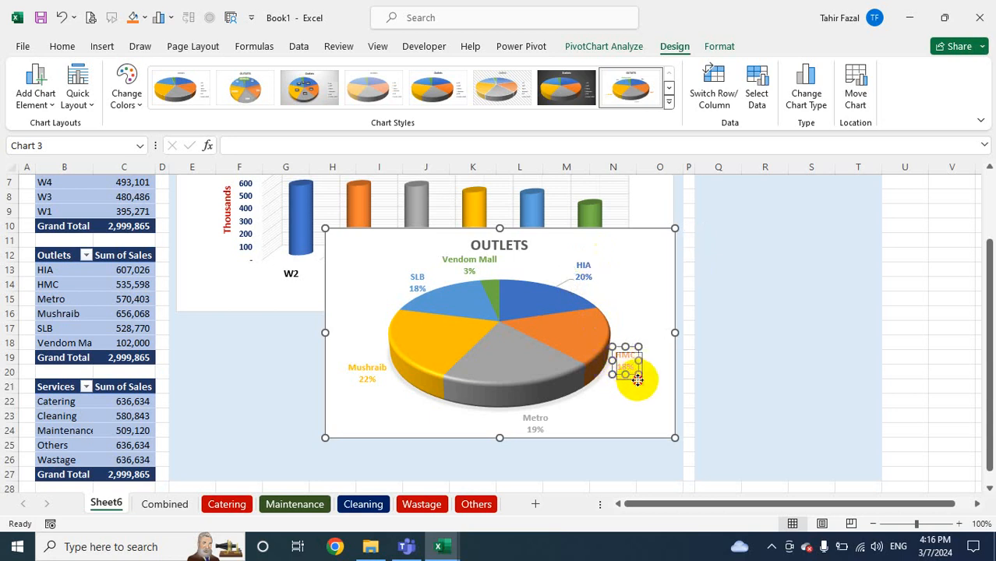
{"action": "left_click", "coordinate": [545, 420]}
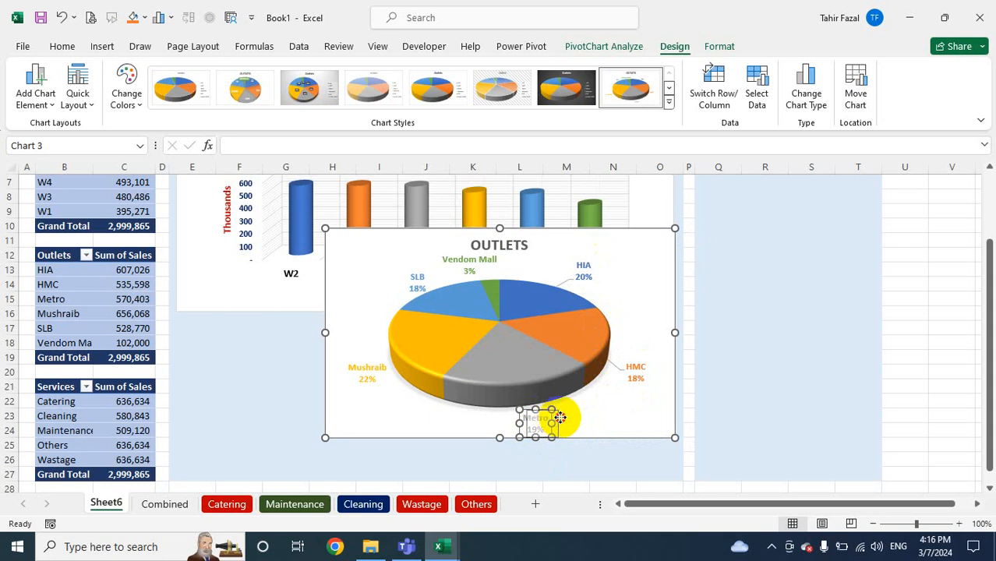
Reposition the Metro, SLB, Mushraib and Vendom Mall data labels around the OUTLETS pie so their leader lines show
{"action": "left_click_drag", "start_coordinate": [553, 415], "coordinate": [579, 414]}
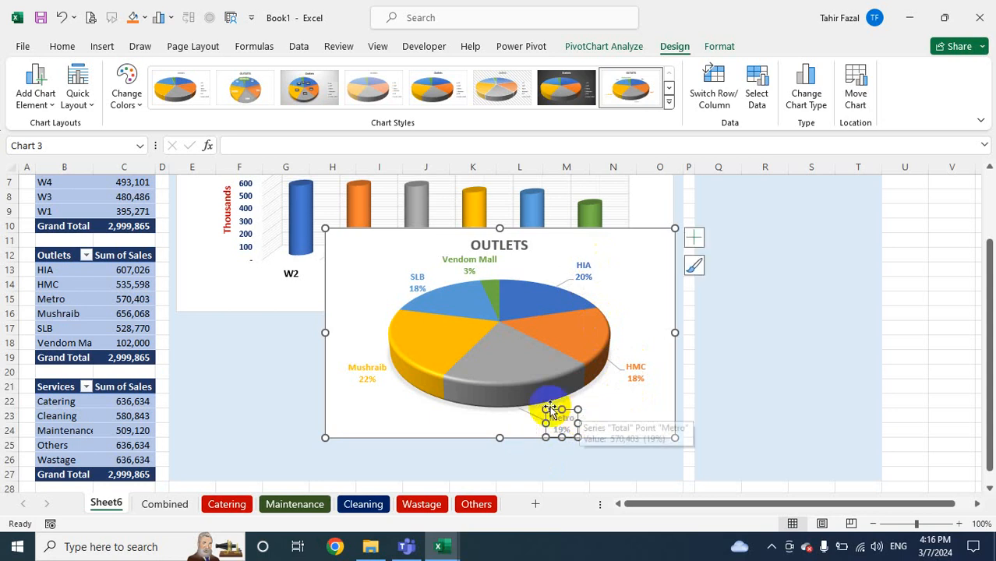
{"action": "left_click", "coordinate": [422, 278]}
{"action": "left_click_drag", "start_coordinate": [407, 282], "coordinate": [384, 263]}
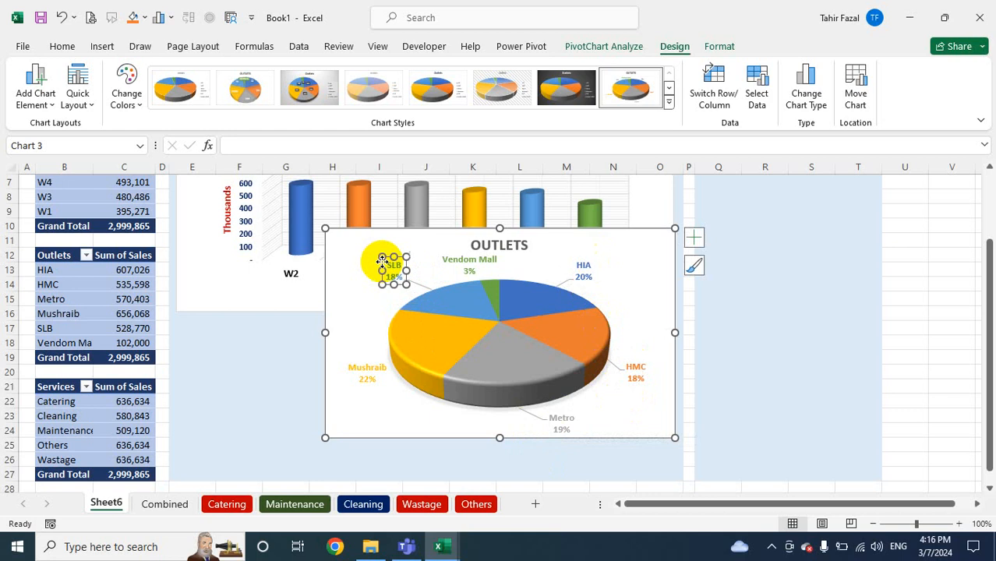
{"action": "left_click", "coordinate": [379, 382]}
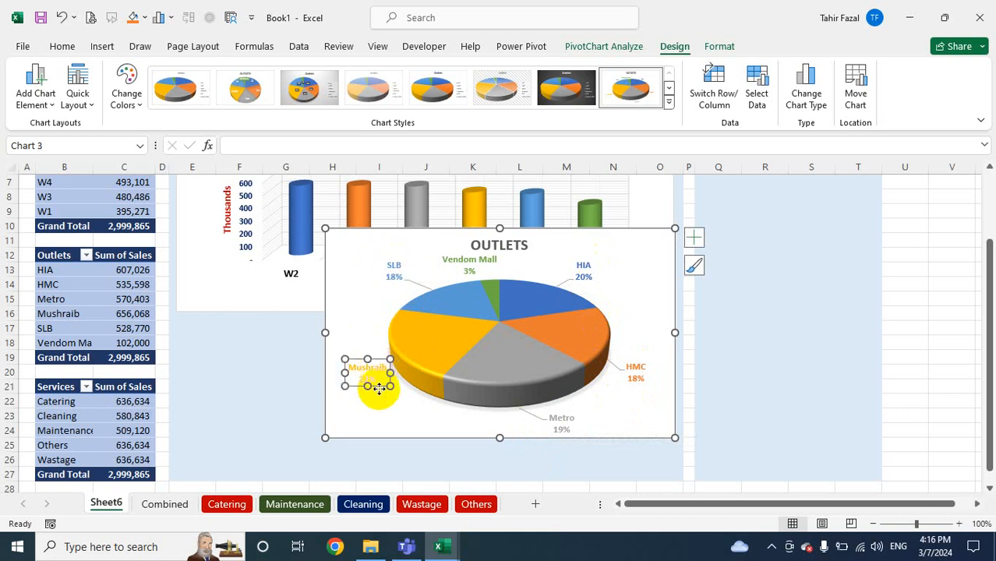
{"action": "left_click_drag", "start_coordinate": [373, 387], "coordinate": [372, 402]}
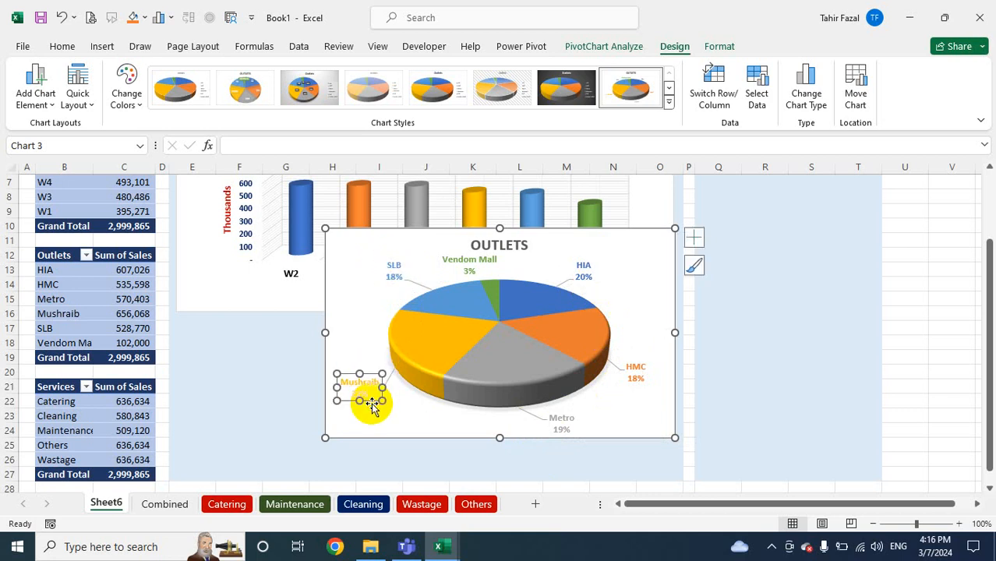
{"action": "left_click", "coordinate": [472, 269]}
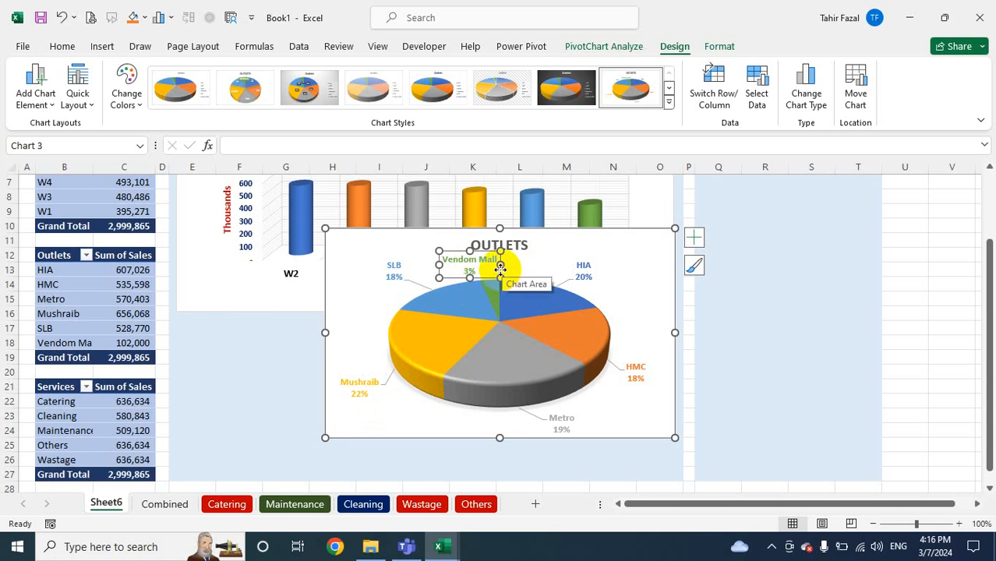
{"action": "left_click_drag", "start_coordinate": [500, 268], "coordinate": [554, 267]}
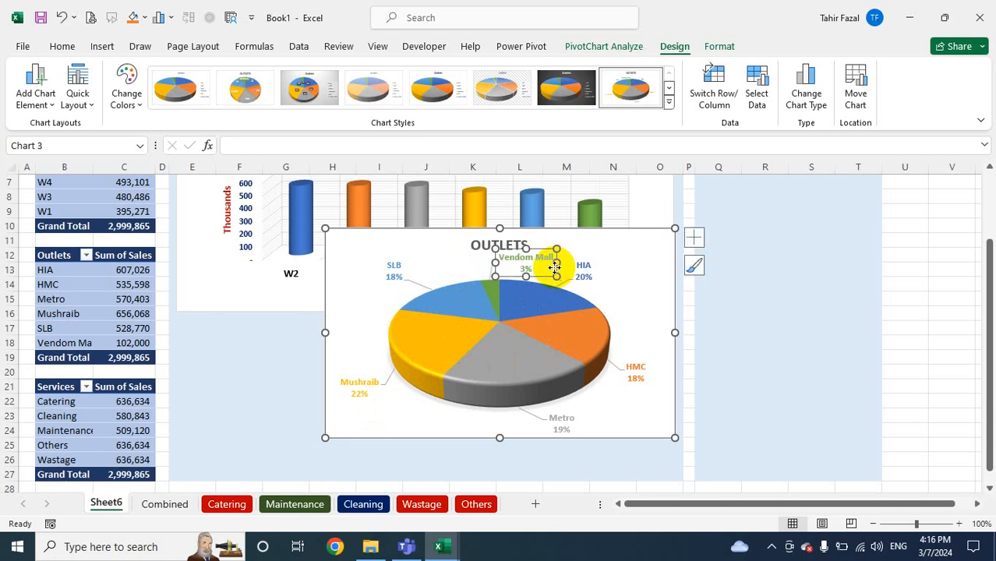
{"action": "left_click", "coordinate": [916, 302]}
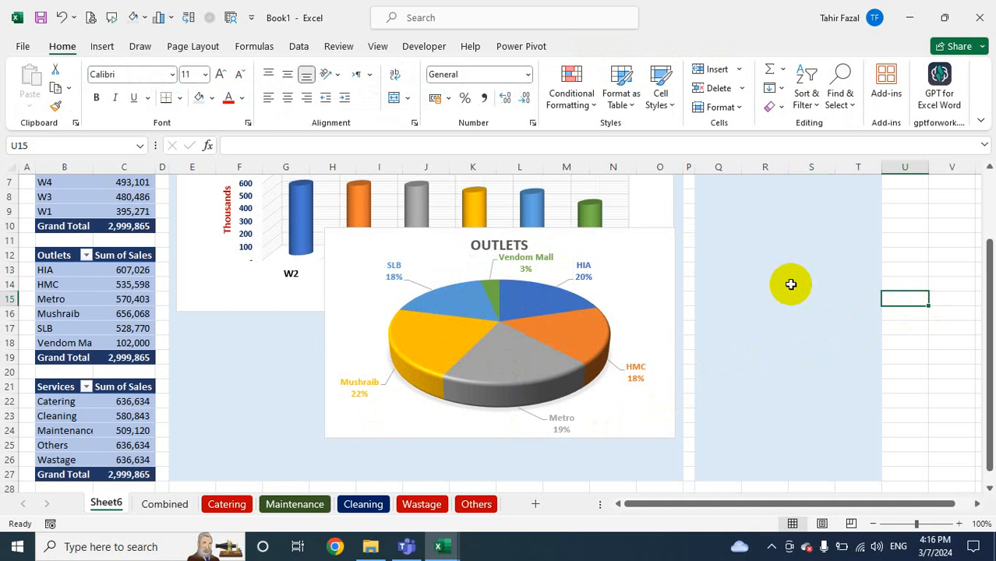
Shrink the plot area of the OUTLETS pie chart slightly from its upper-right corner
{"action": "left_click", "coordinate": [637, 238]}
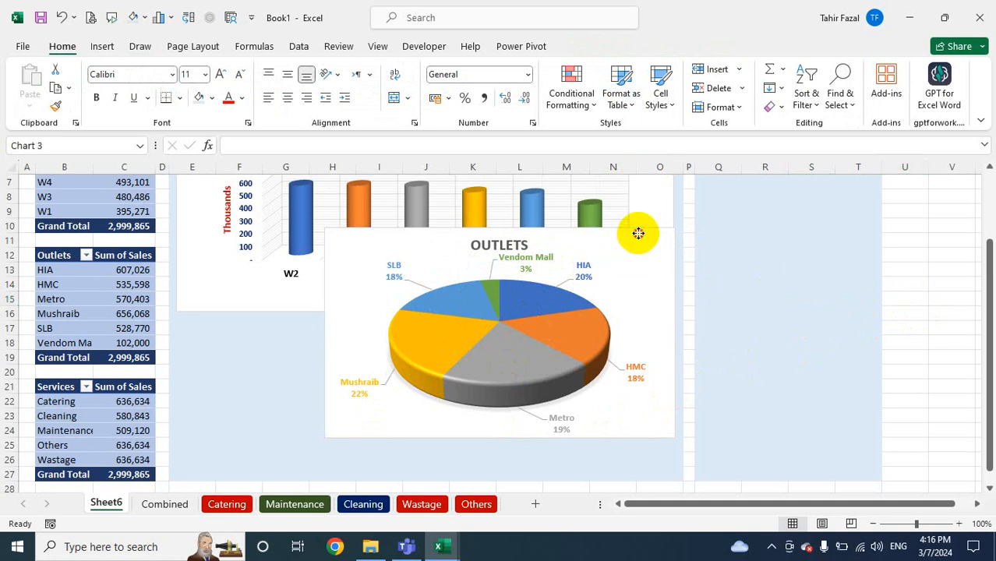
{"action": "left_click", "coordinate": [596, 291]}
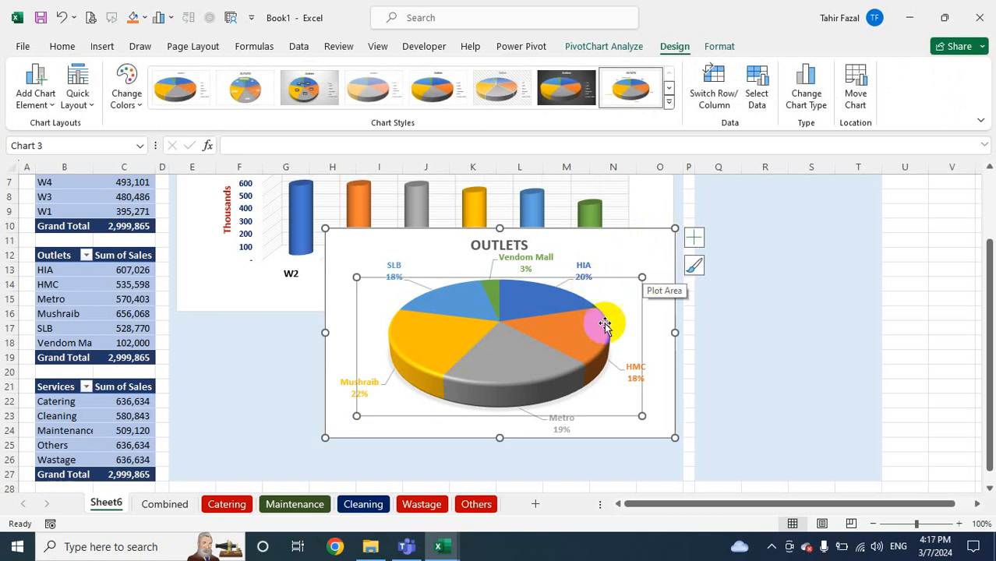
{"action": "left_click", "coordinate": [651, 230]}
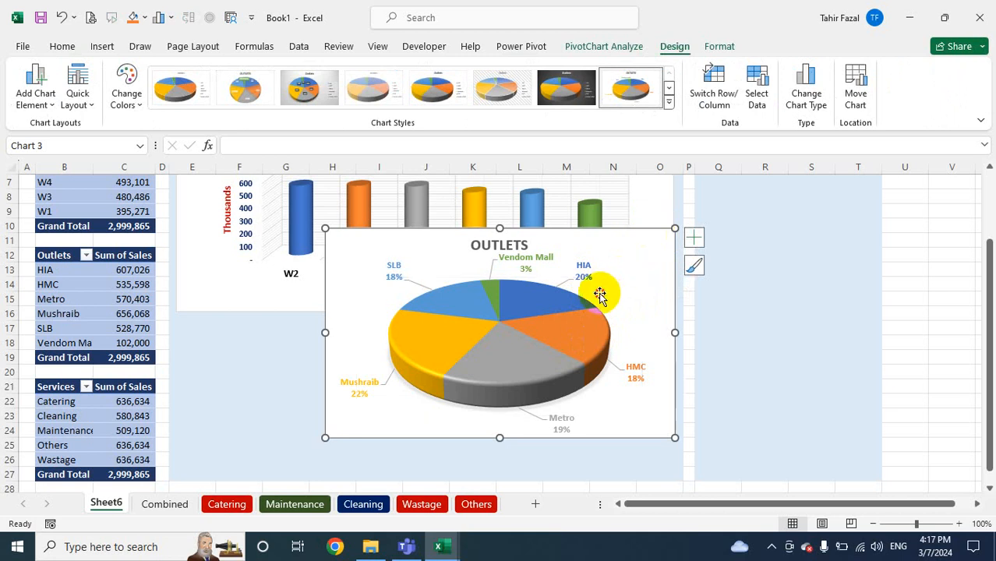
{"action": "left_click", "coordinate": [600, 288]}
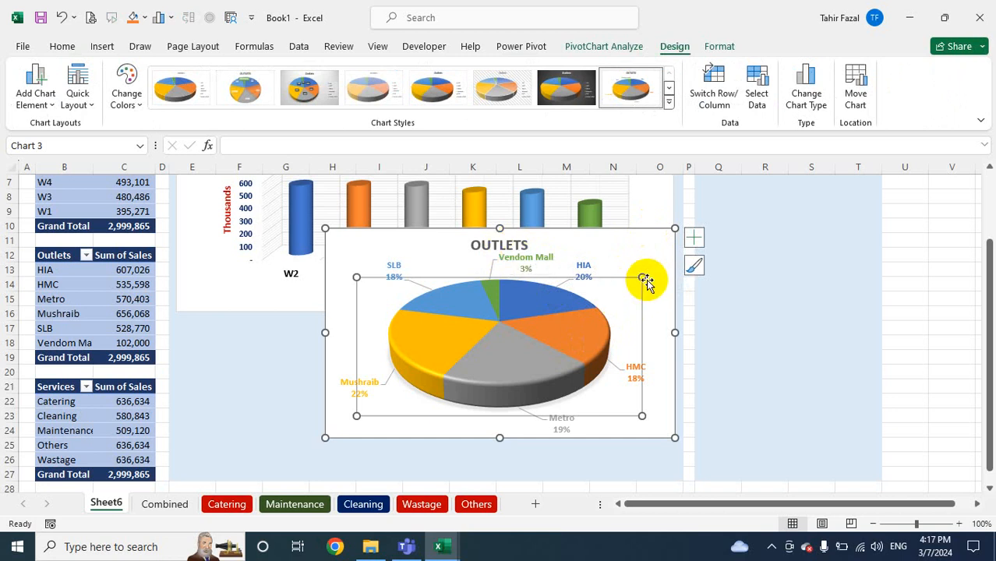
{"action": "left_click_drag", "start_coordinate": [642, 277], "coordinate": [631, 282]}
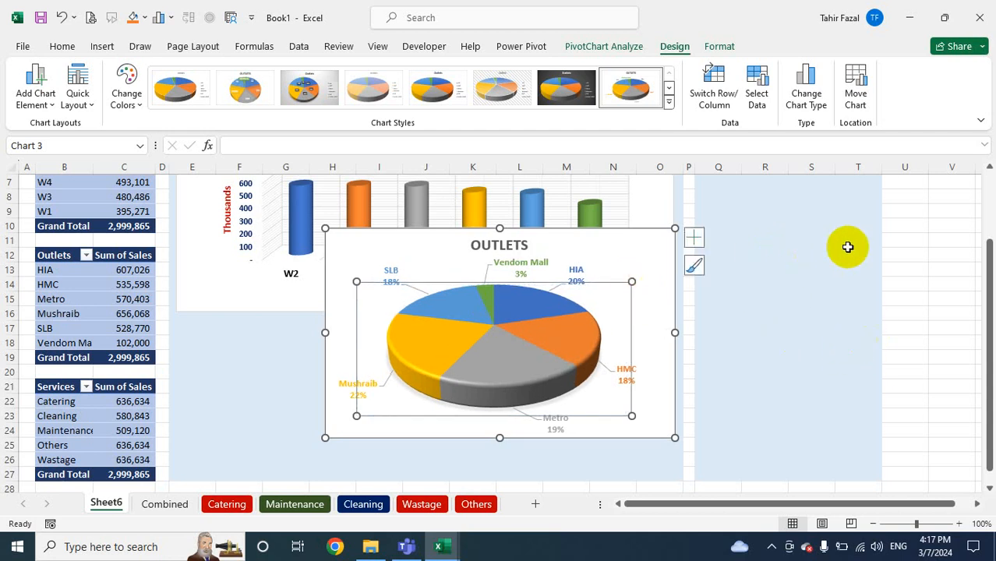
{"action": "left_click", "coordinate": [905, 242]}
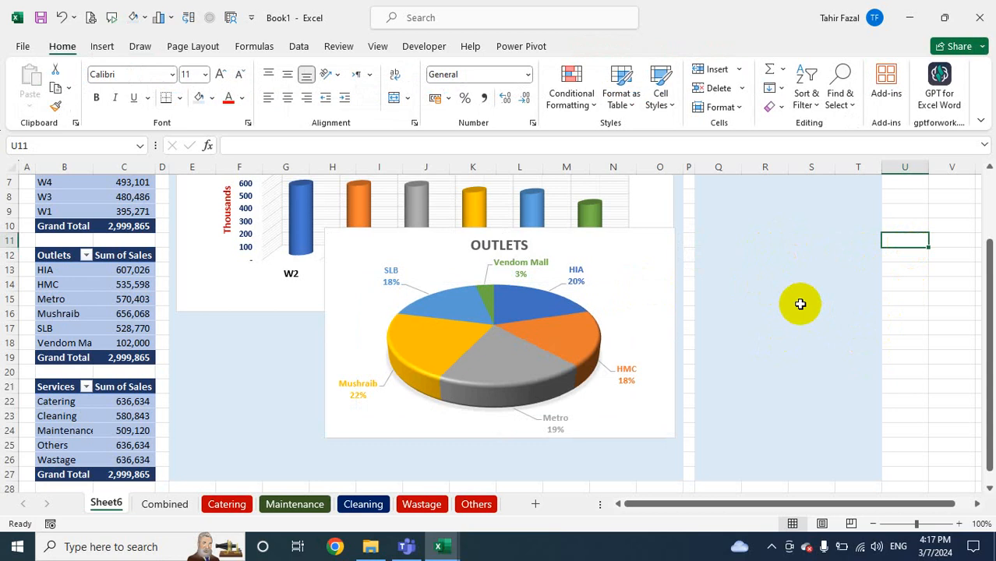
Move the OUTLETS pie chart below the Weeks chart and resize it to fit columns E to J within the shaded area
{"action": "left_click", "coordinate": [628, 433]}
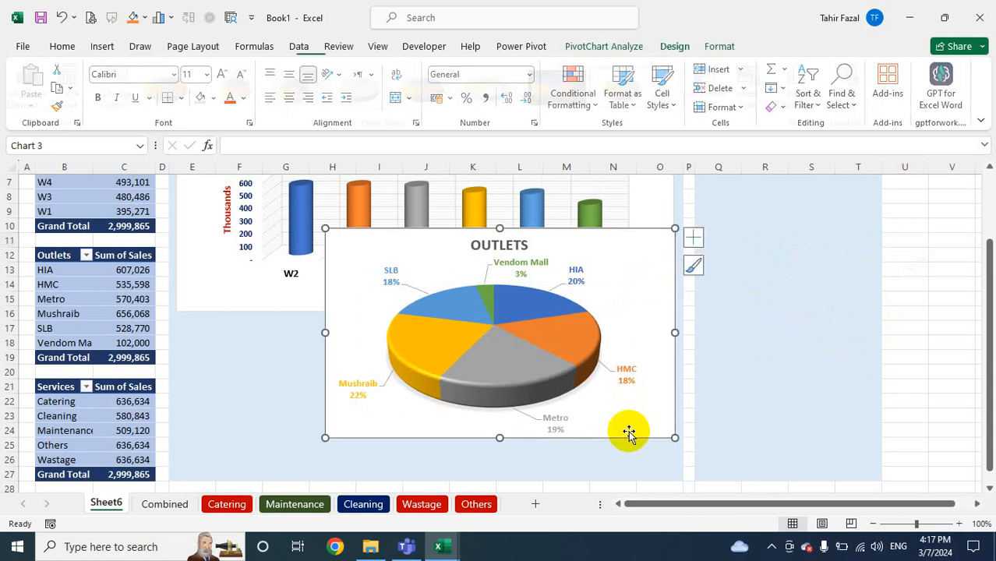
{"action": "left_click_drag", "start_coordinate": [674, 437], "coordinate": [428, 462]}
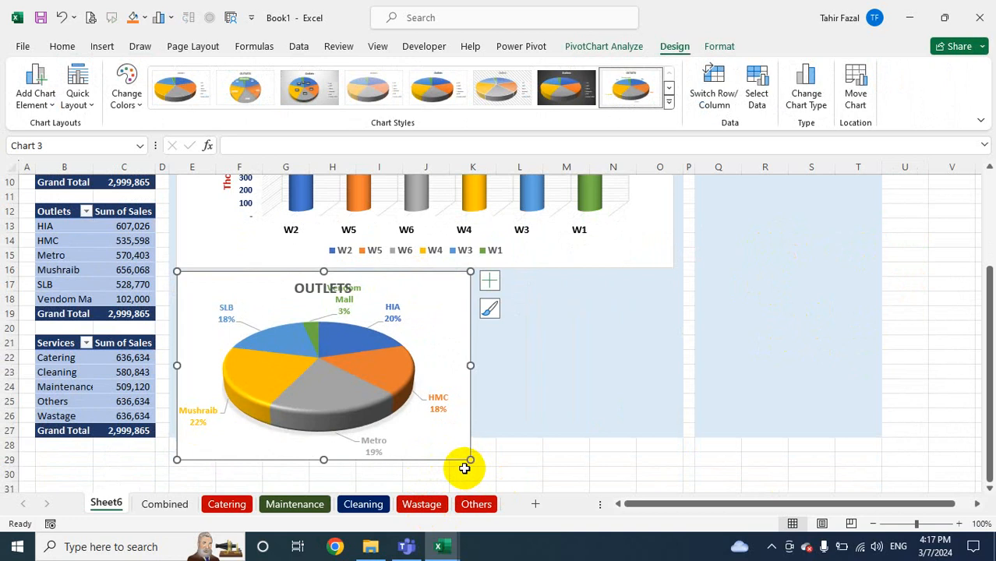
{"action": "mouse_move", "coordinate": [453, 442]}
{"action": "left_mouse_down"}
{"action": "mouse_move", "coordinate": [445, 428]}
{"action": "mouse_move", "coordinate": [420, 431]}
{"action": "left_mouse_up"}
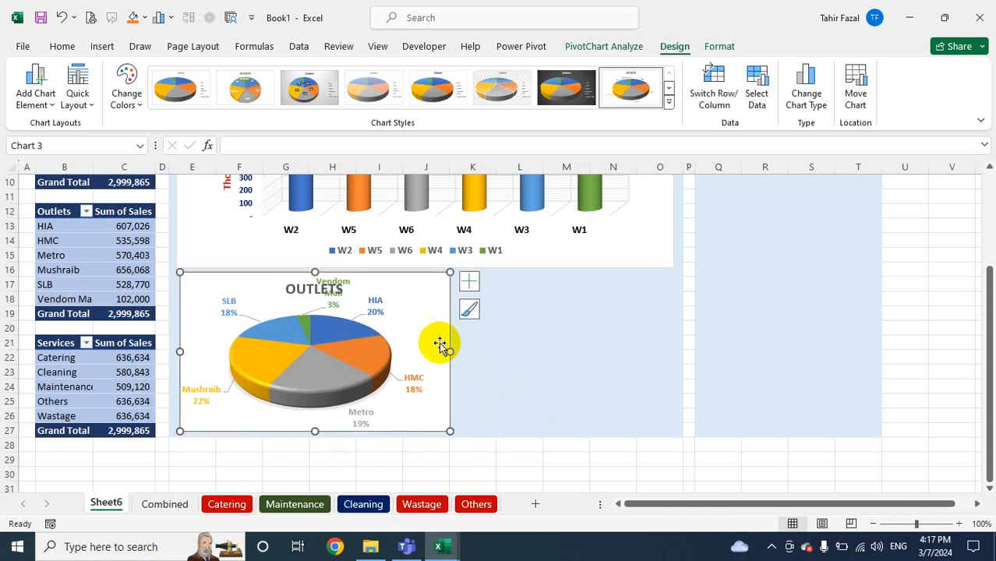
{"action": "left_click_drag", "start_coordinate": [451, 352], "coordinate": [446, 356]}
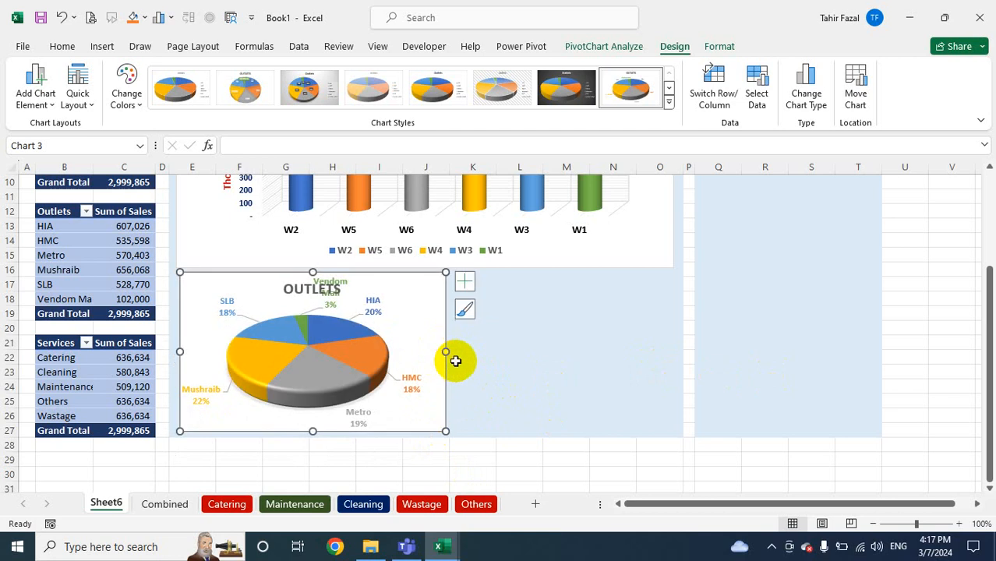
{"action": "left_click", "coordinate": [938, 300]}
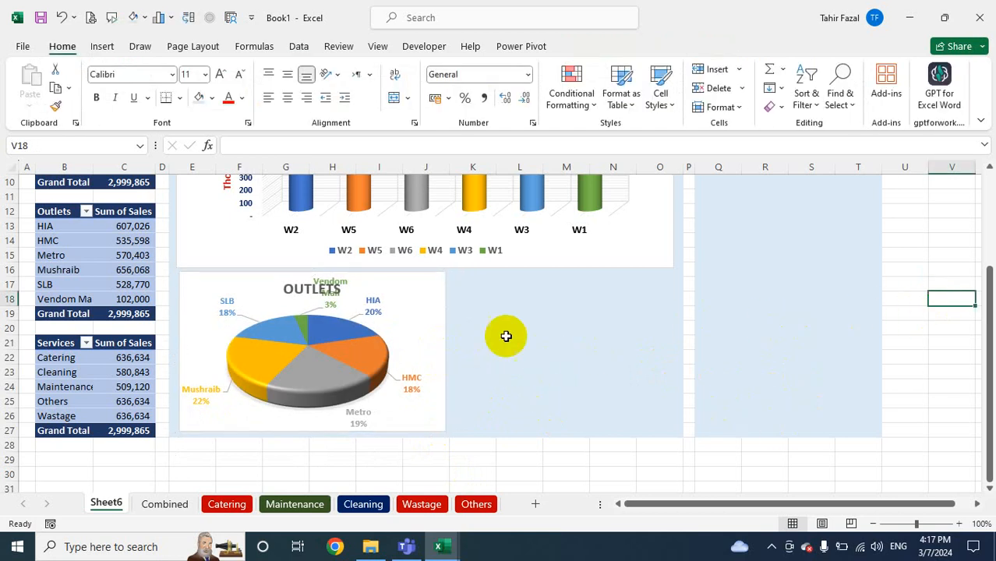
Move the OUTLETS chart title to the chart's upper-left corner, clear of the Vendom Mall label
{"action": "left_click", "coordinate": [311, 290]}
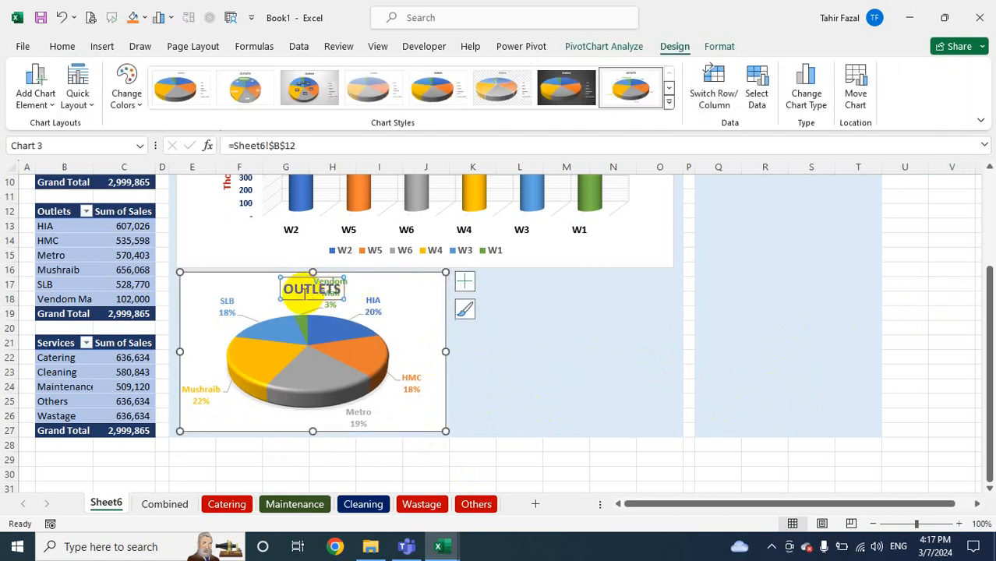
{"action": "mouse_move", "coordinate": [304, 290]}
{"action": "left_mouse_down"}
{"action": "mouse_move", "coordinate": [223, 291]}
{"action": "mouse_move", "coordinate": [243, 300]}
{"action": "mouse_move", "coordinate": [234, 299]}
{"action": "left_mouse_up"}
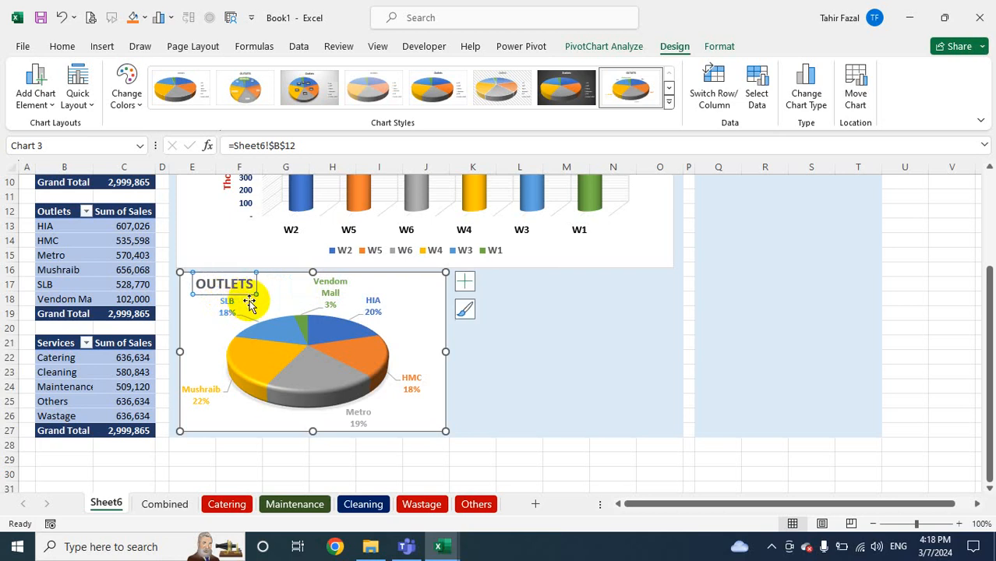
{"action": "left_click", "coordinate": [940, 289]}
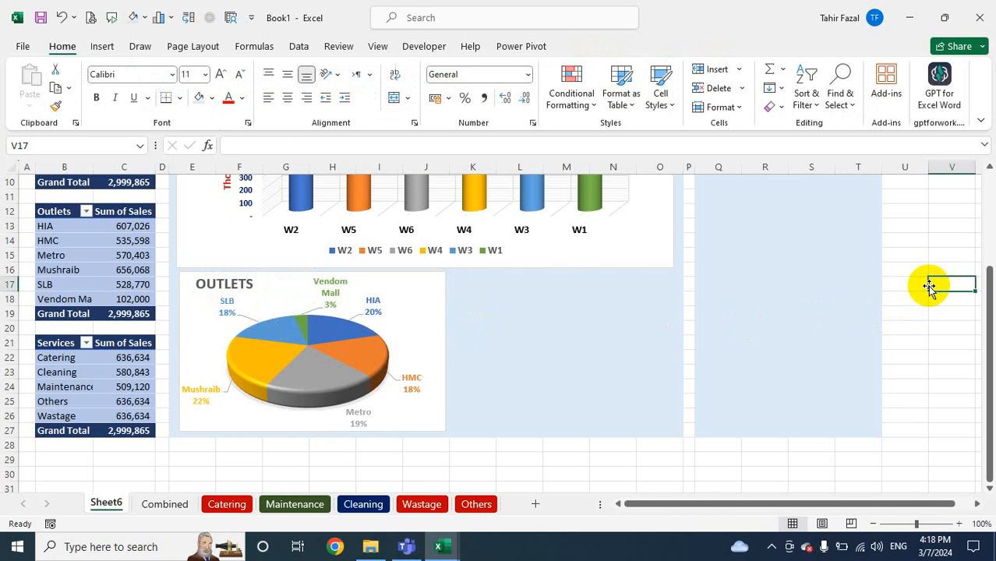
Zoom the sheet out to 85% and insert a 3-D bar PivotChart from the Services pivot table
{"action": "scroll", "coordinate": [831, 300], "scroll_direction": "up", "scroll_amount": 3}
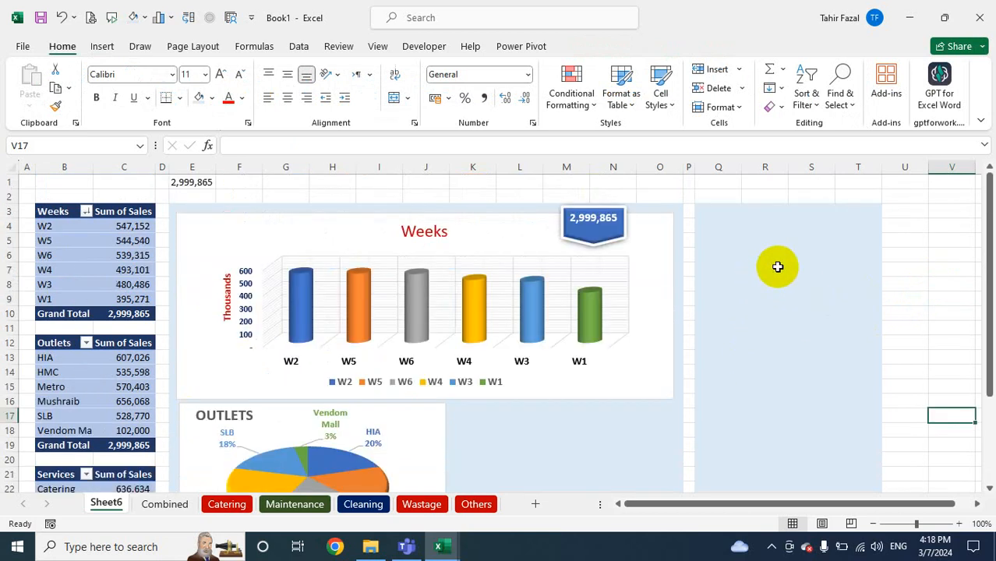
{"action": "scroll", "coordinate": [775, 266], "scroll_direction": "down", "scroll_amount": 1}
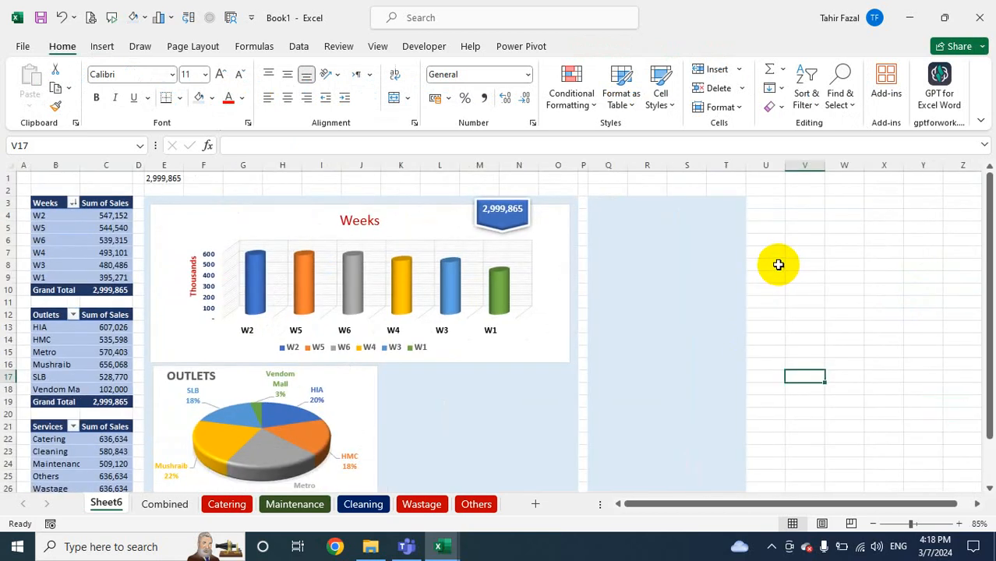
{"action": "scroll", "coordinate": [777, 266], "scroll_direction": "down", "scroll_amount": 1}
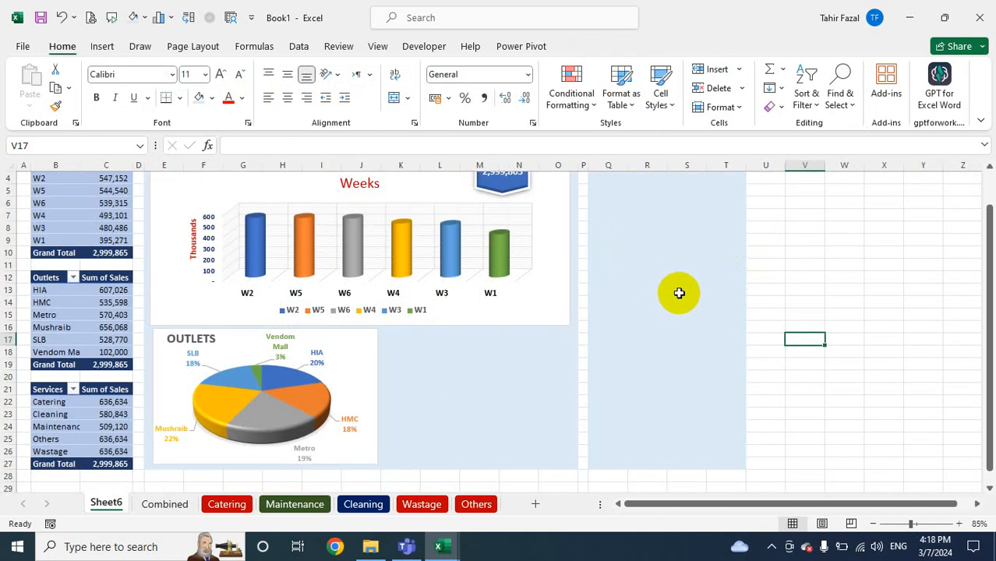
{"action": "scroll", "coordinate": [715, 281], "scroll_direction": "up", "scroll_amount": 1}
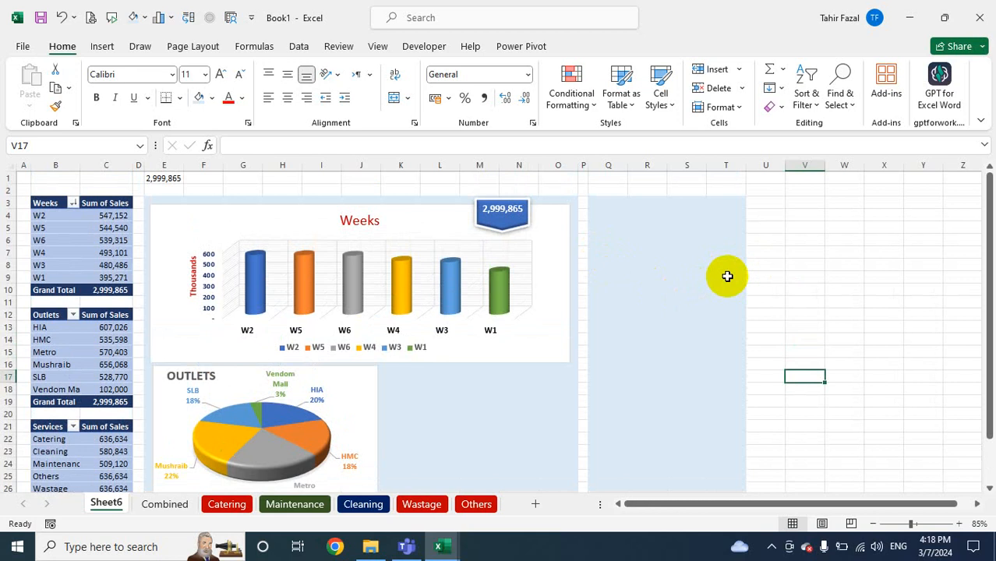
{"action": "scroll", "coordinate": [726, 275], "scroll_direction": "down", "scroll_amount": 1}
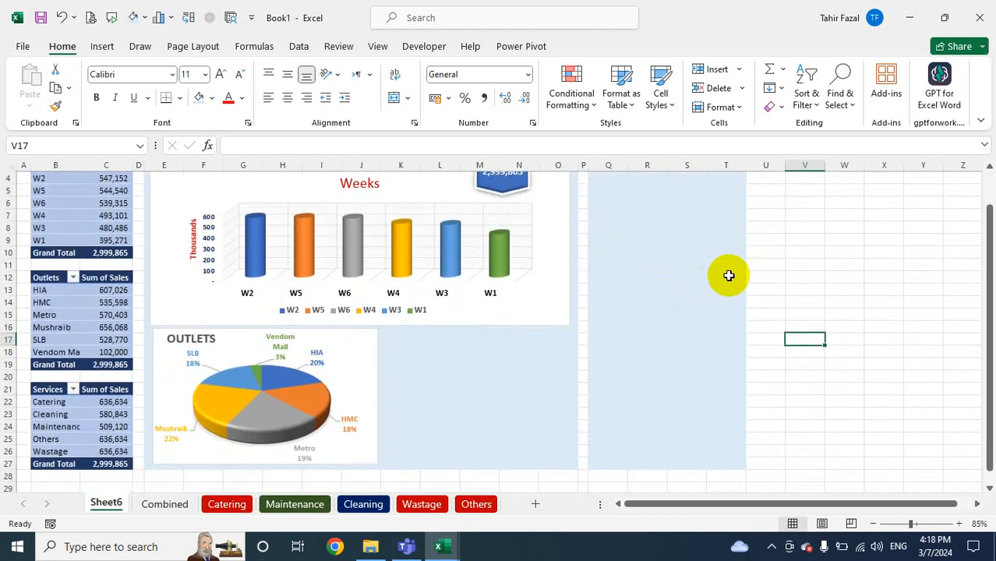
{"action": "left_click", "coordinate": [54, 390]}
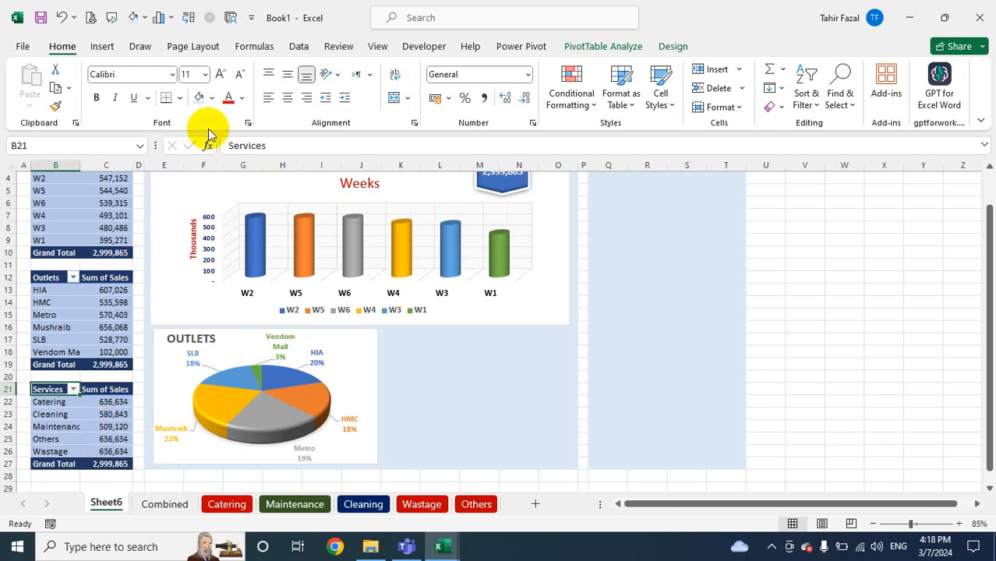
{"action": "left_click", "coordinate": [105, 46]}
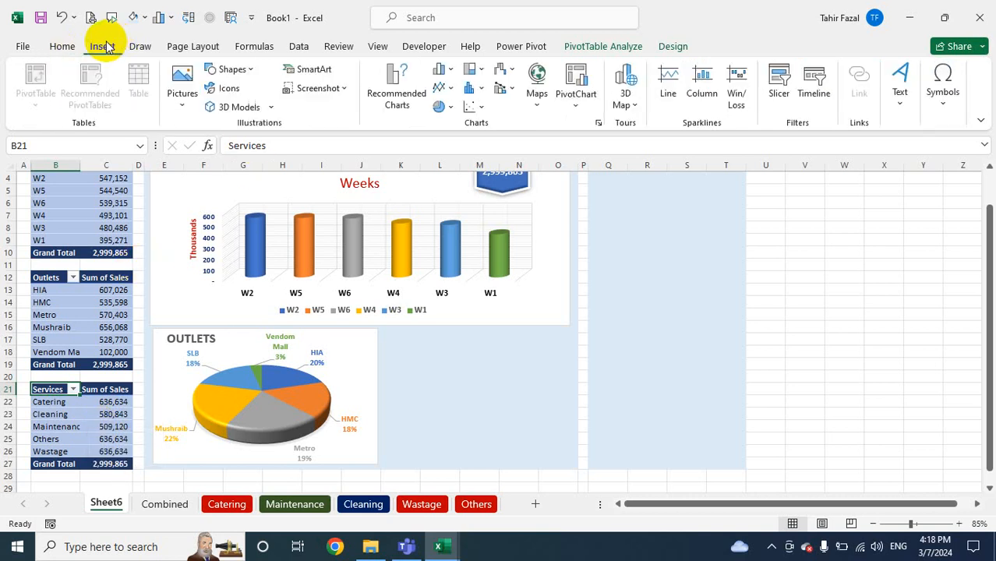
{"action": "left_click", "coordinate": [452, 74]}
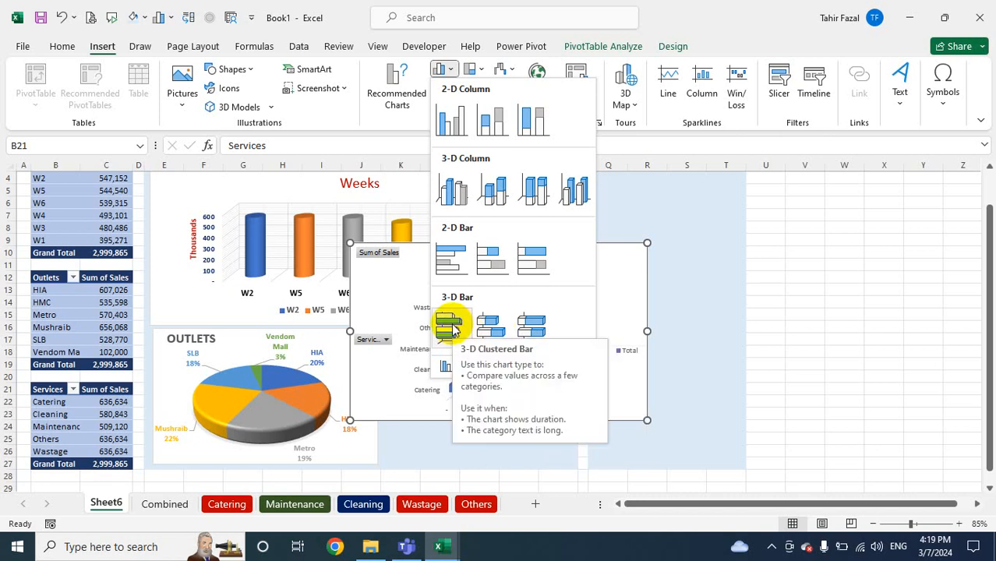
{"action": "left_click", "coordinate": [490, 326]}
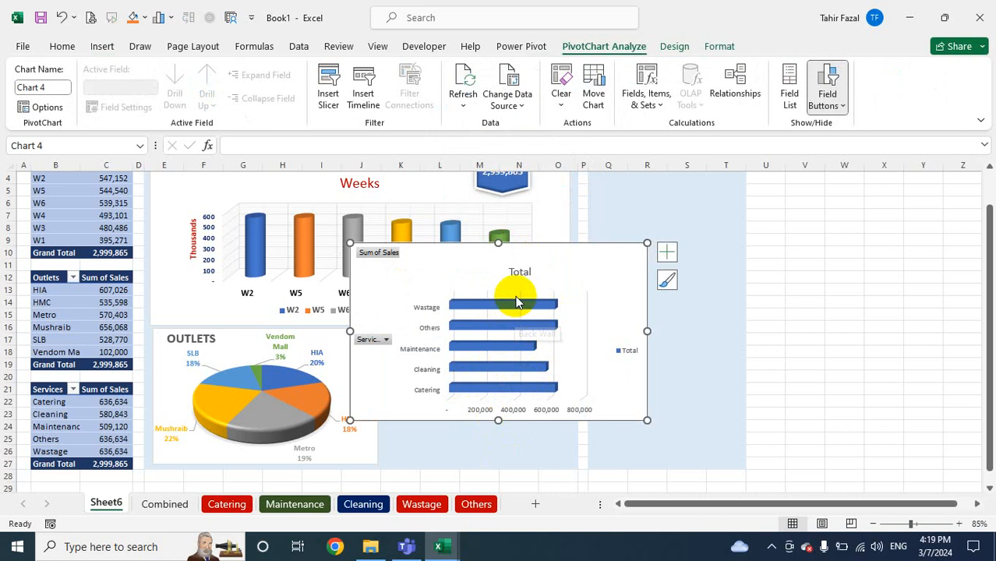
Hide all field buttons on the new Services bar chart
{"action": "mouse_move", "coordinate": [511, 329]}
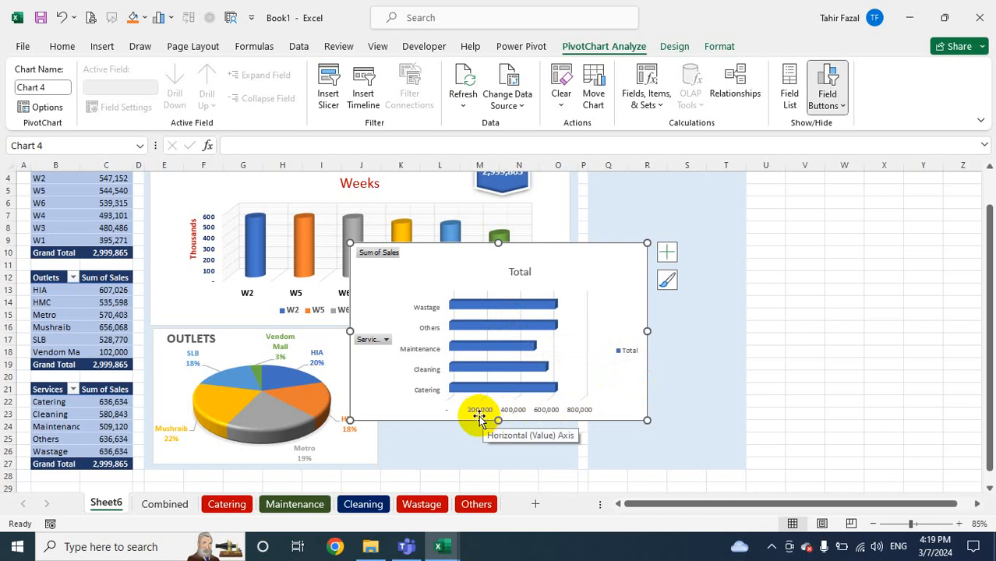
{"action": "right_click", "coordinate": [372, 339]}
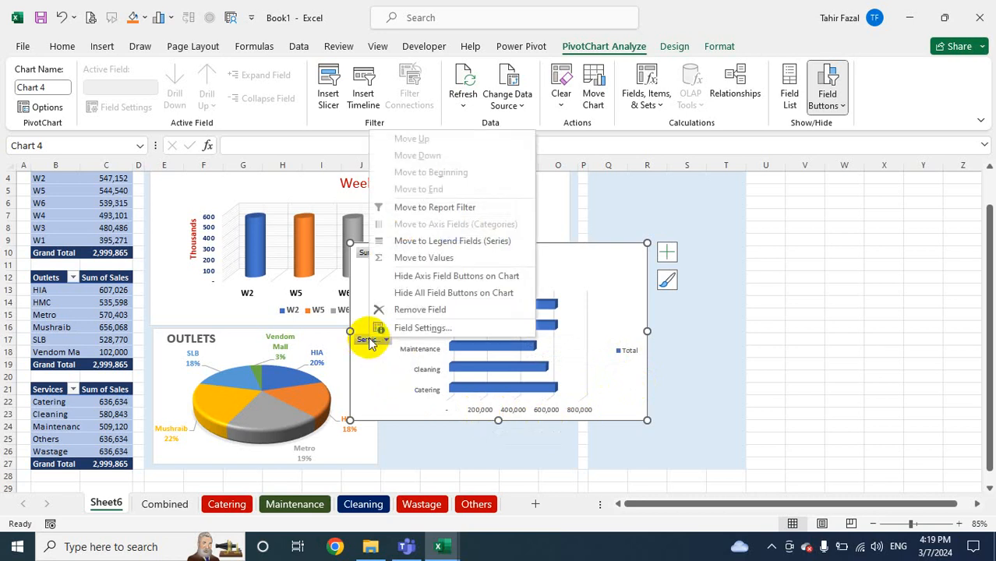
{"action": "left_click", "coordinate": [419, 292]}
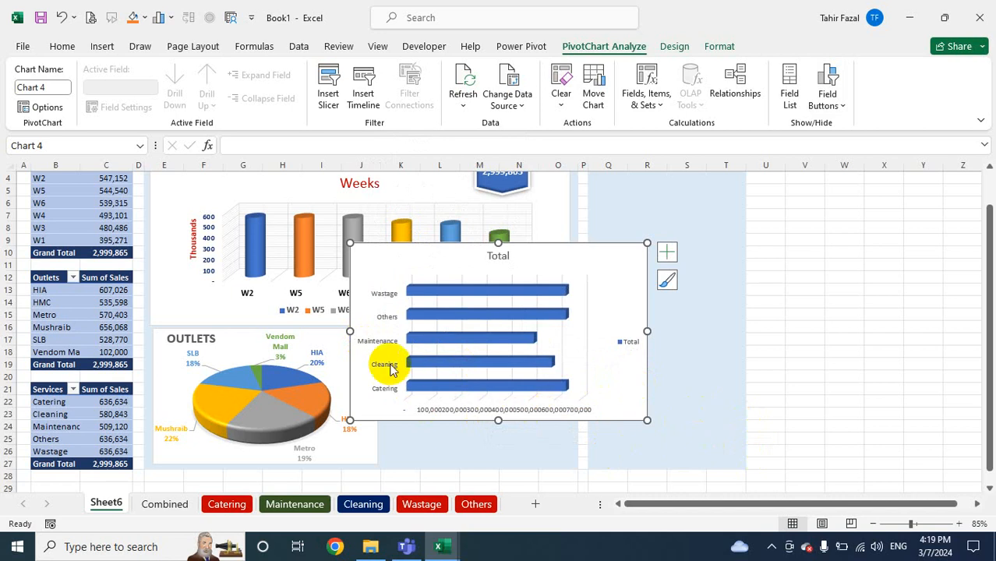
Link the new bar chart's title to the Services header cell B21
{"action": "left_click", "coordinate": [497, 257]}
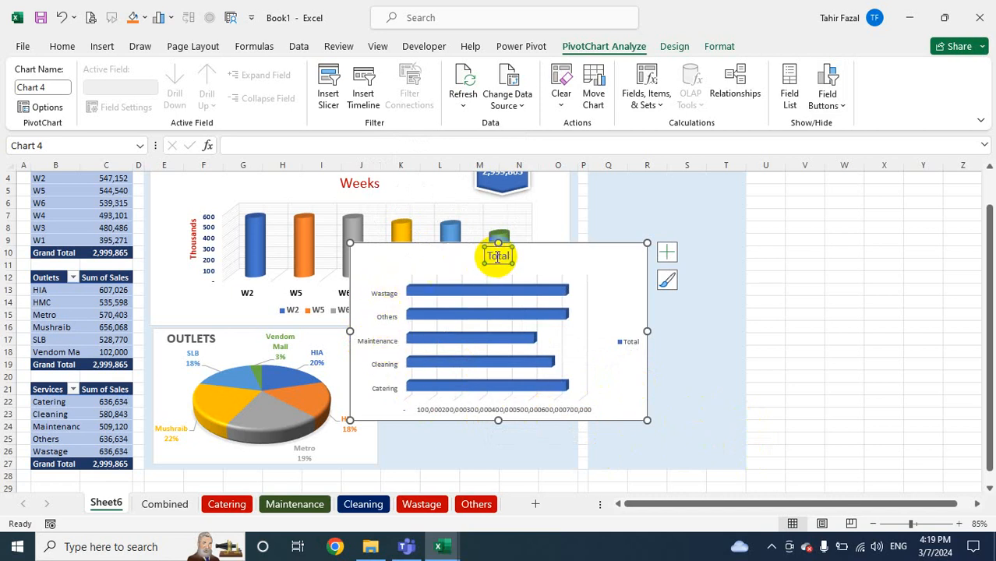
{"action": "left_click", "coordinate": [295, 147]}
{"action": "type", "text": "="}
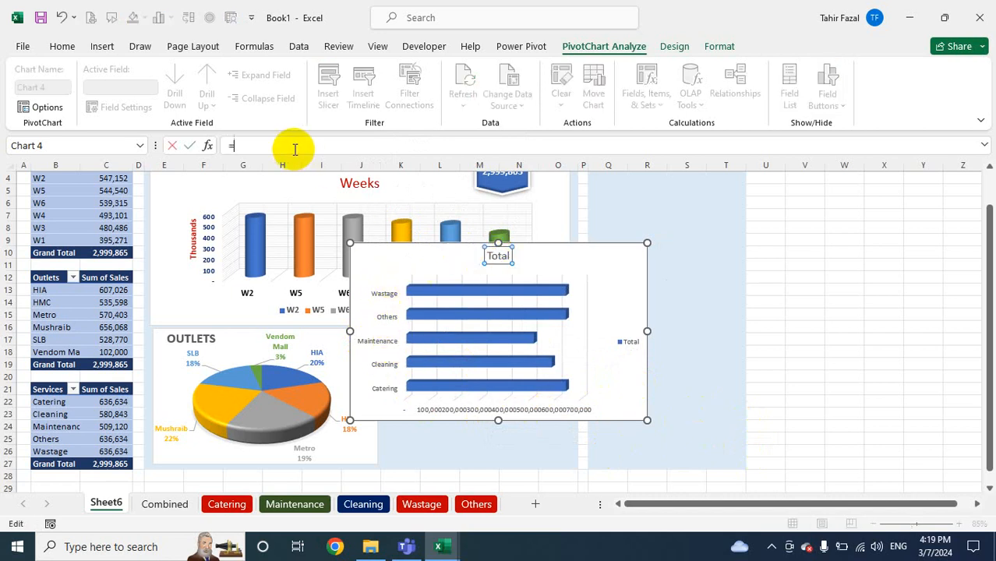
{"action": "left_click", "coordinate": [47, 390]}
{"action": "key", "text": "Return"}
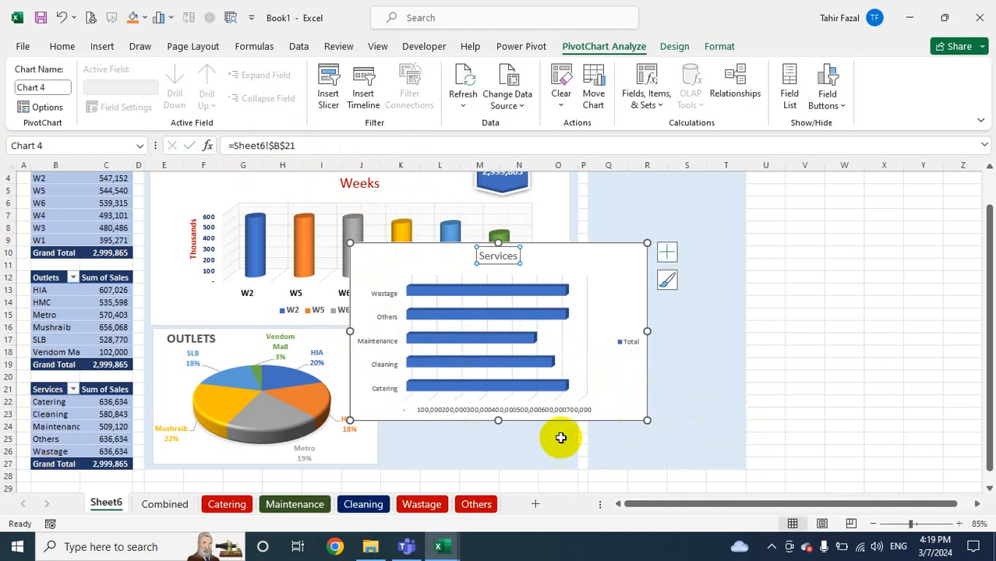
Set the display units of the Services chart's value axis to Thousands
{"action": "left_click", "coordinate": [491, 406]}
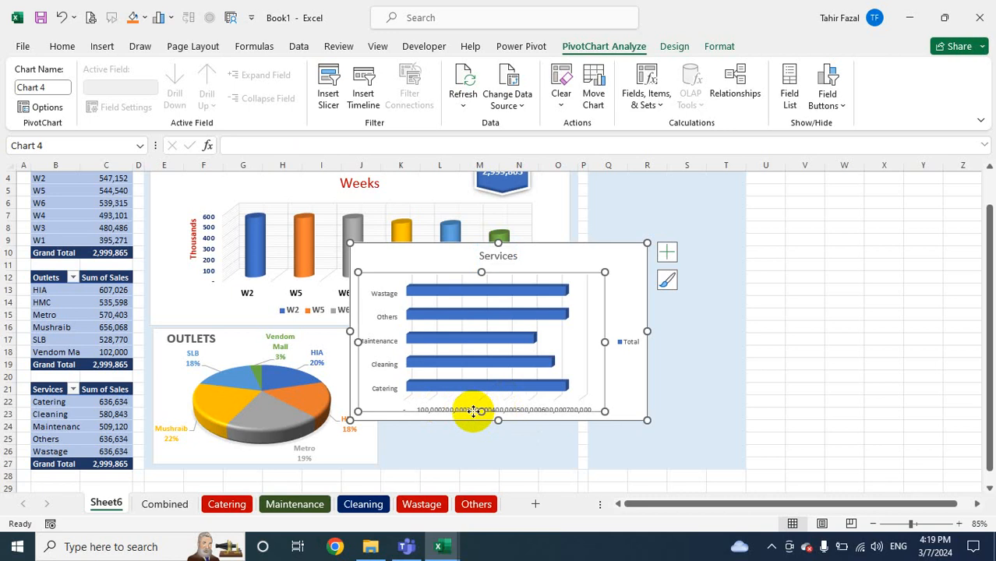
{"action": "left_click", "coordinate": [881, 425]}
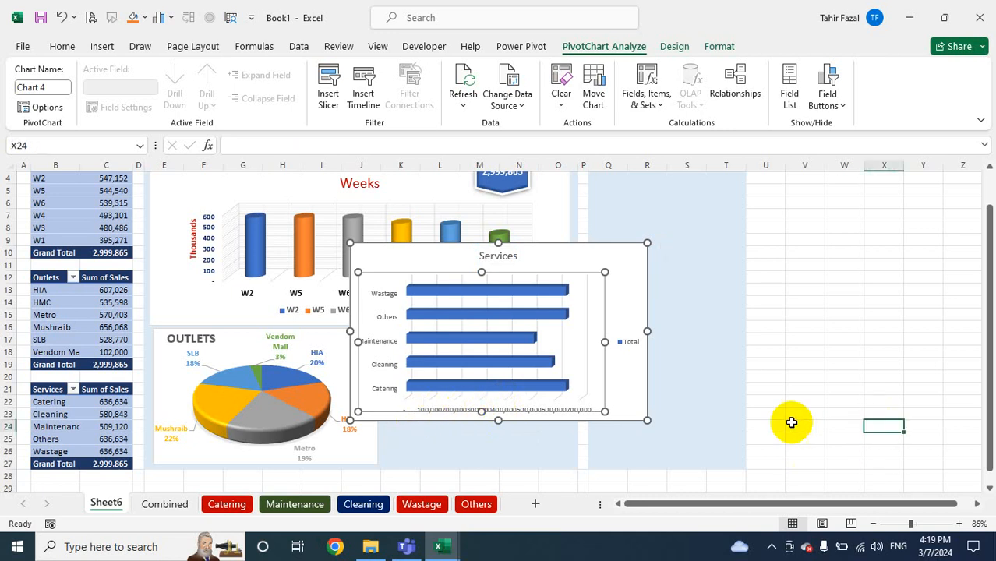
{"action": "left_click", "coordinate": [587, 409]}
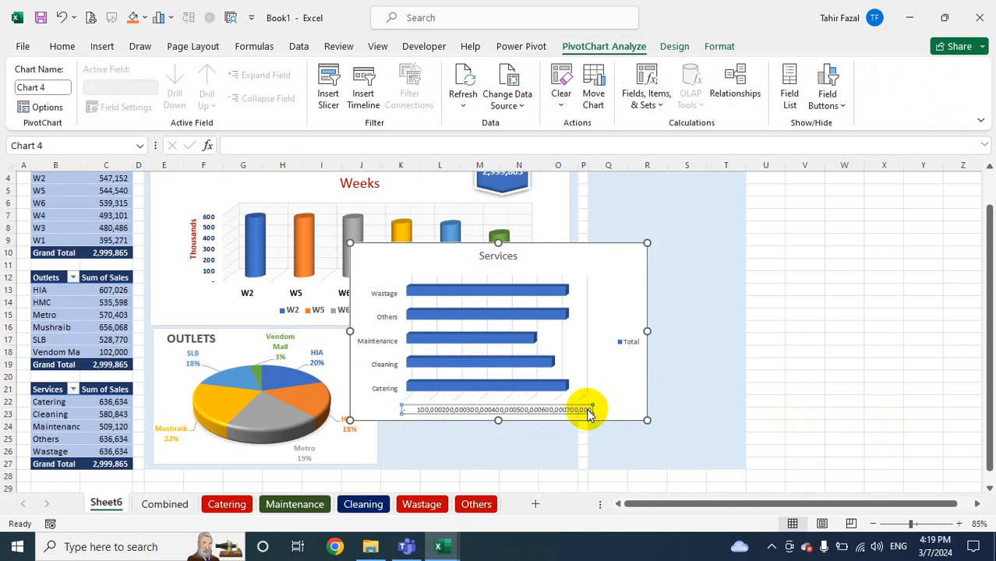
{"action": "double_click", "coordinate": [587, 411]}
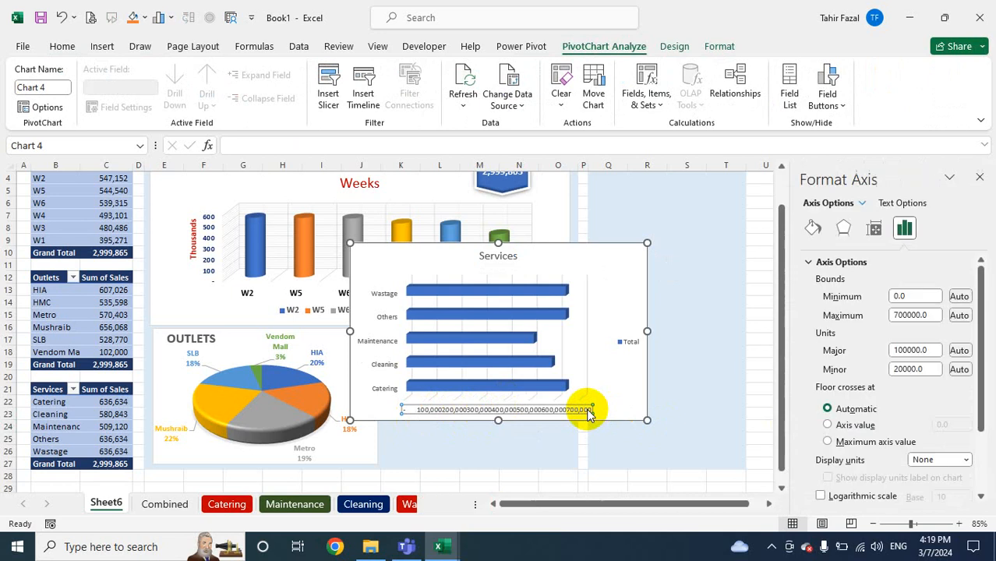
{"action": "left_click", "coordinate": [963, 461]}
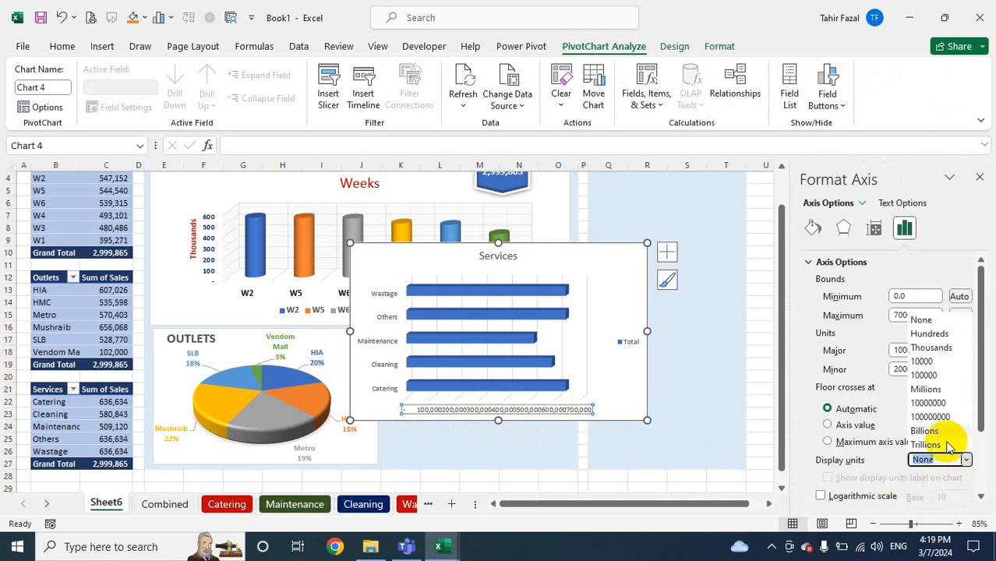
{"action": "left_click", "coordinate": [937, 349]}
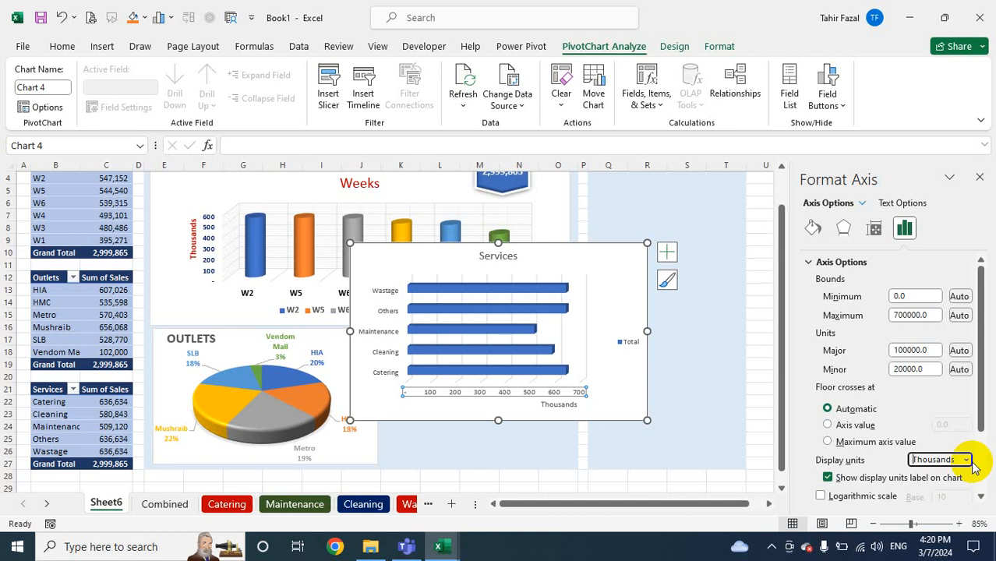
Delete the value axis with its Thousands label from the Services chart
{"action": "key", "text": "Delete"}
{"action": "left_click", "coordinate": [564, 393]}
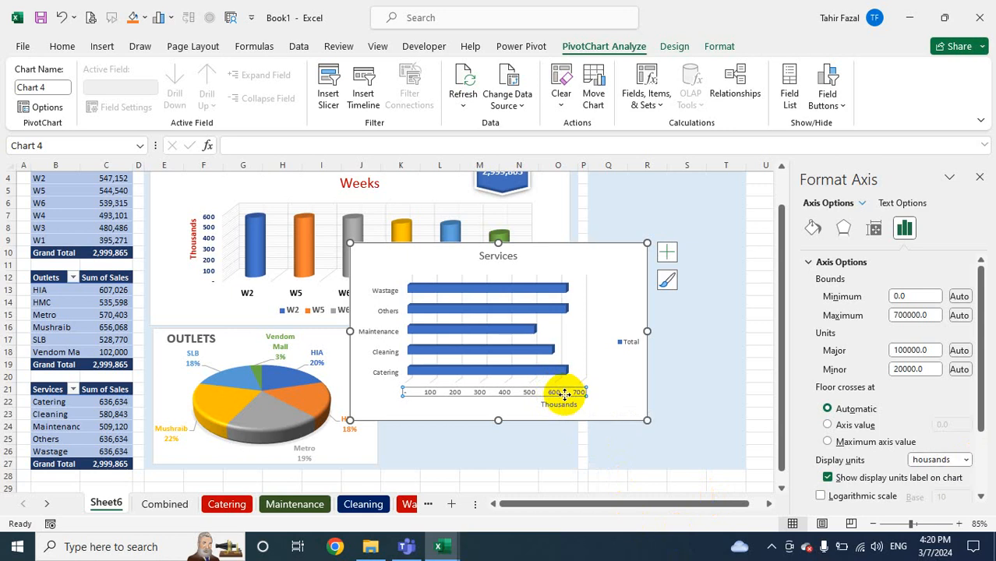
{"action": "key", "text": "Delete"}
Turn on varied colors by point for the bars of the Services chart
{"action": "right_click", "coordinate": [560, 396]}
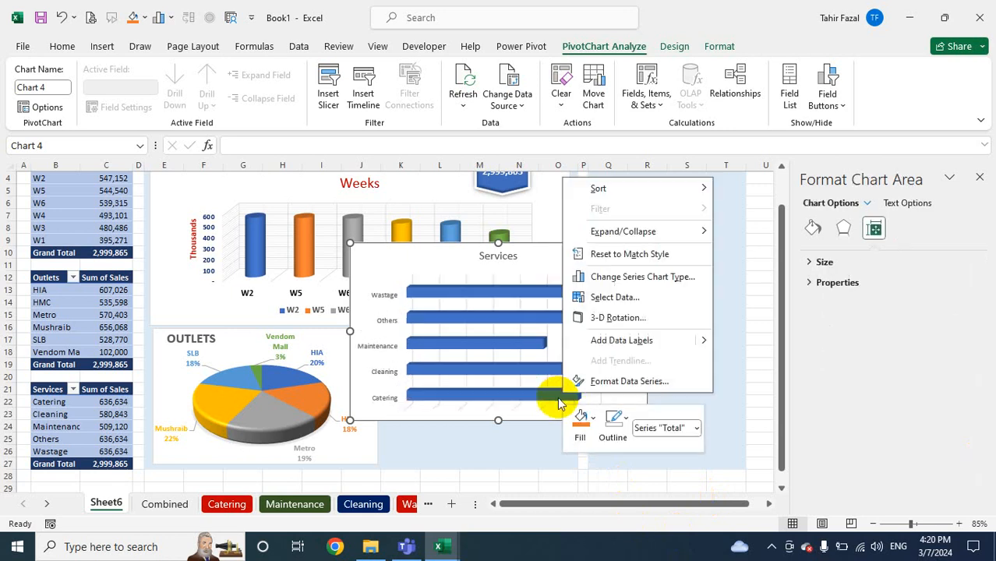
{"action": "left_click", "coordinate": [757, 331]}
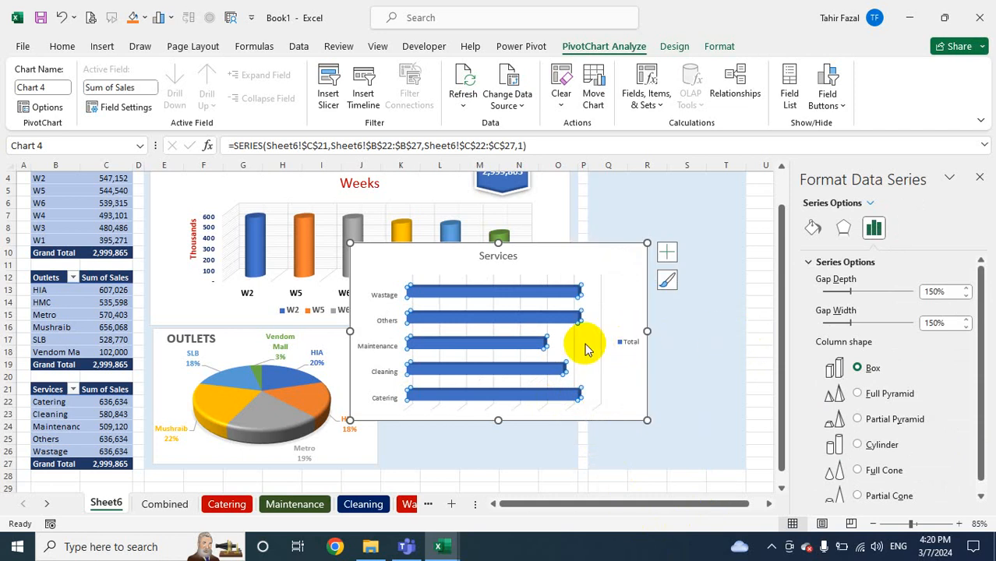
{"action": "mouse_move", "coordinate": [451, 291]}
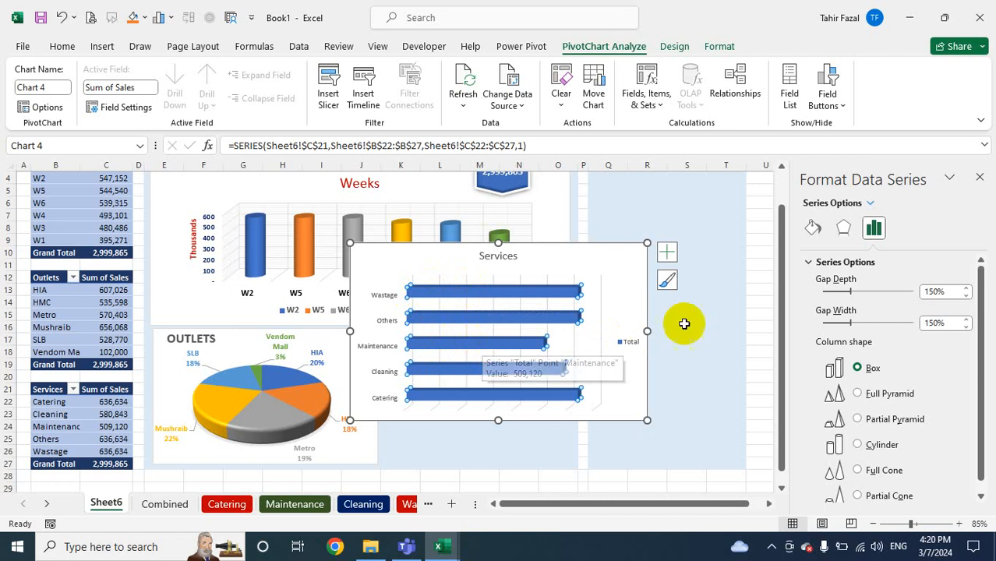
{"action": "left_click", "coordinate": [813, 227]}
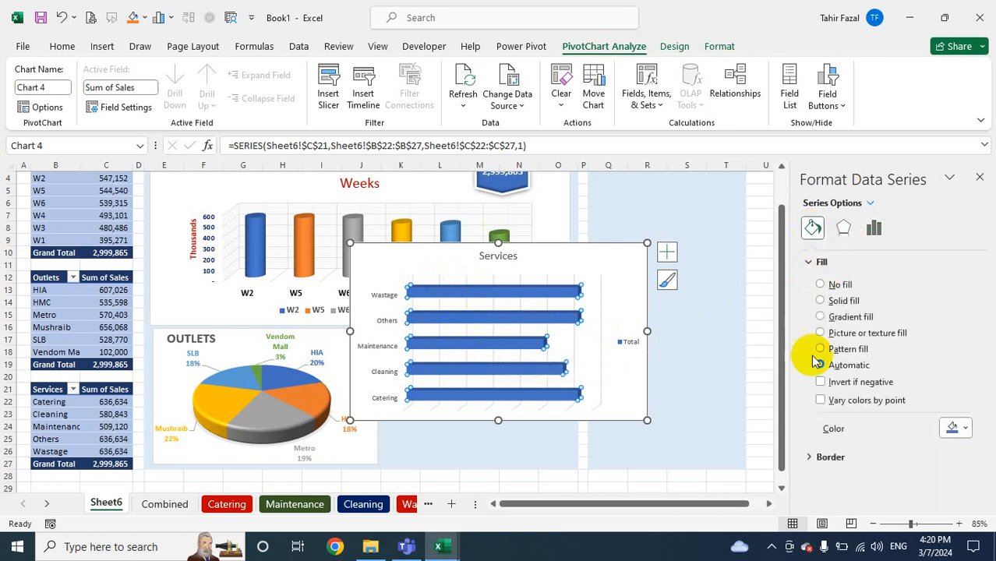
{"action": "left_click", "coordinate": [821, 400]}
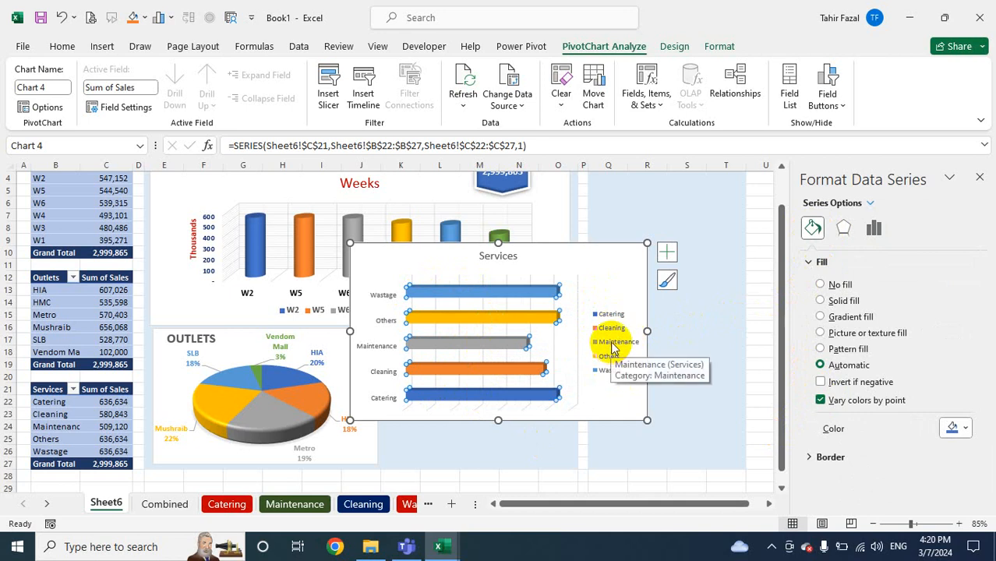
Remove the legend from the Services chart
{"action": "left_click", "coordinate": [612, 348]}
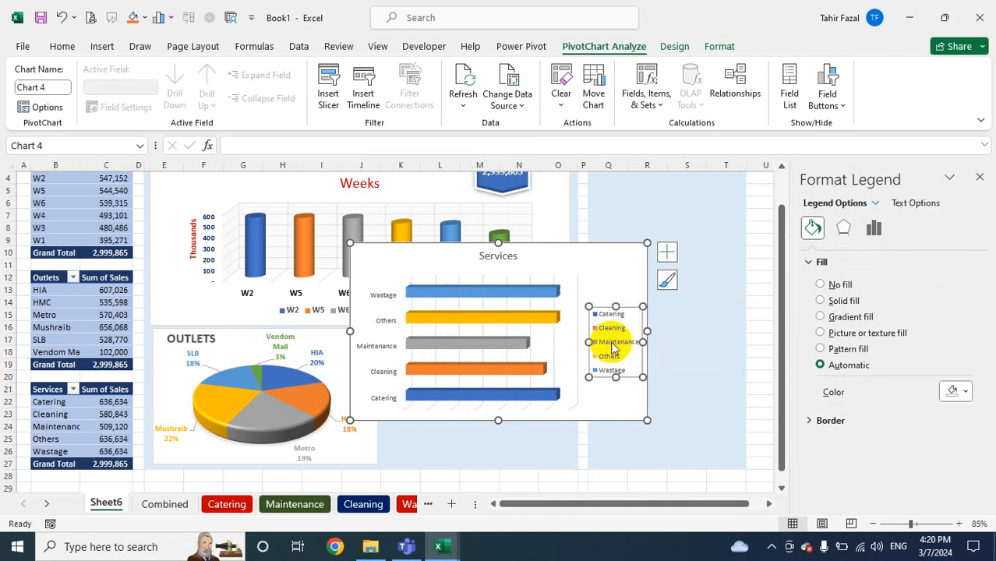
{"action": "right_click", "coordinate": [632, 343]}
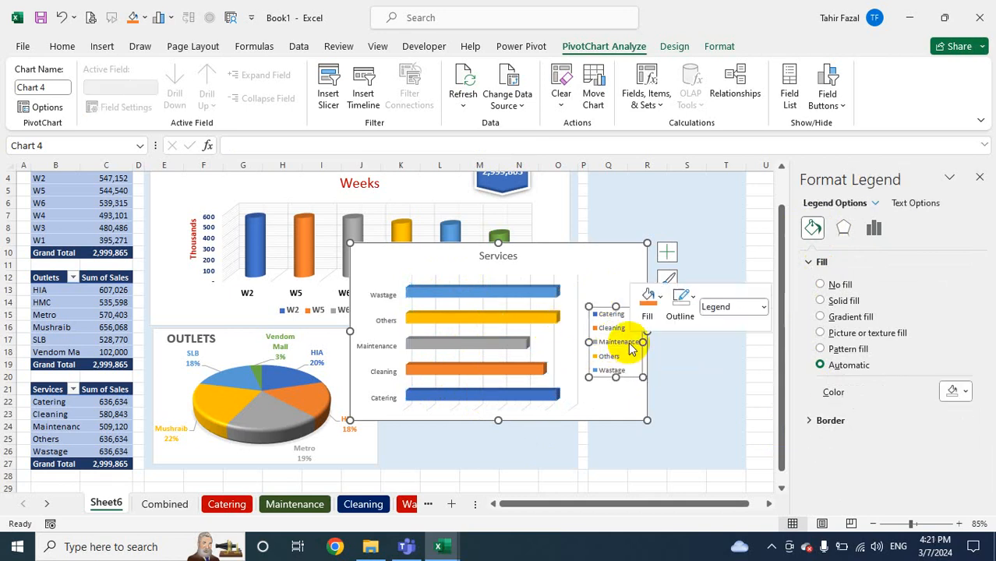
{"action": "left_click", "coordinate": [671, 356]}
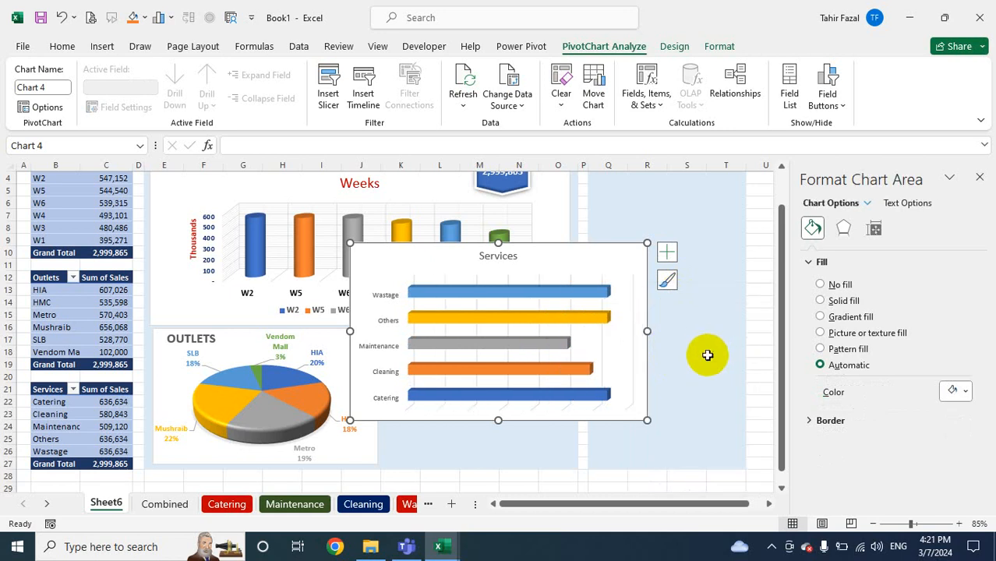
Make the service name labels on the Services chart's category axis bold and set their font size to 10.5
{"action": "left_click", "coordinate": [378, 291]}
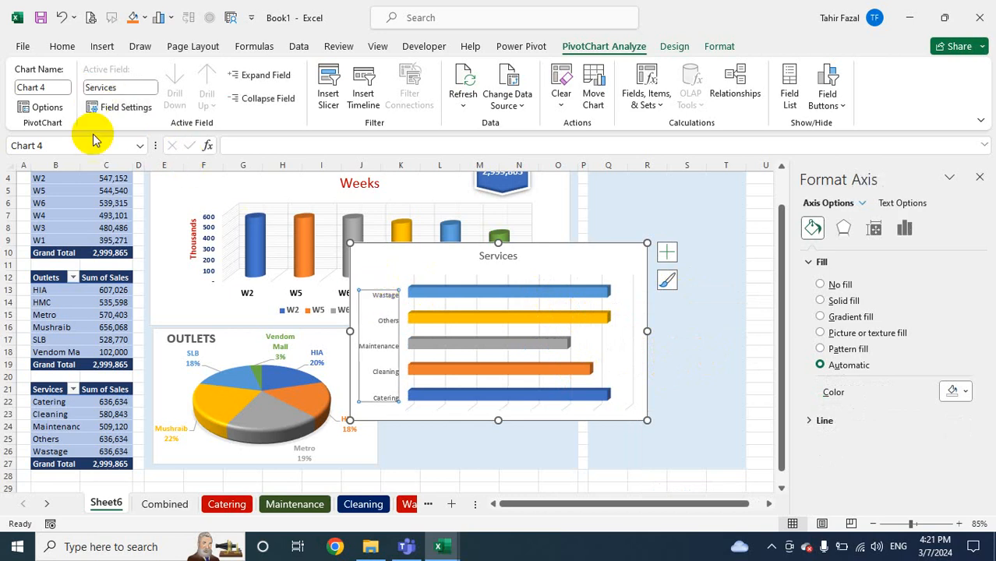
{"action": "left_click", "coordinate": [59, 45]}
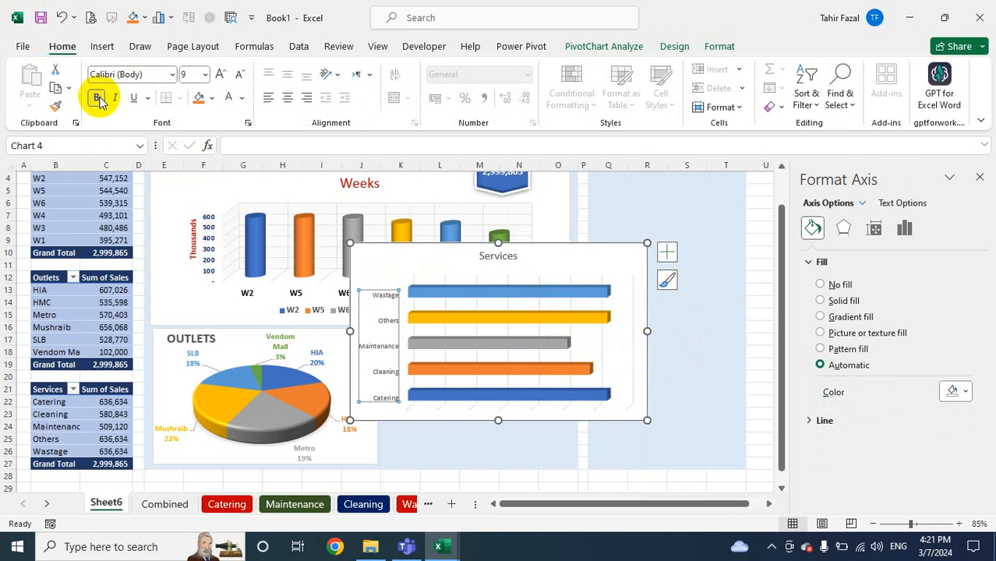
{"action": "left_click", "coordinate": [98, 98]}
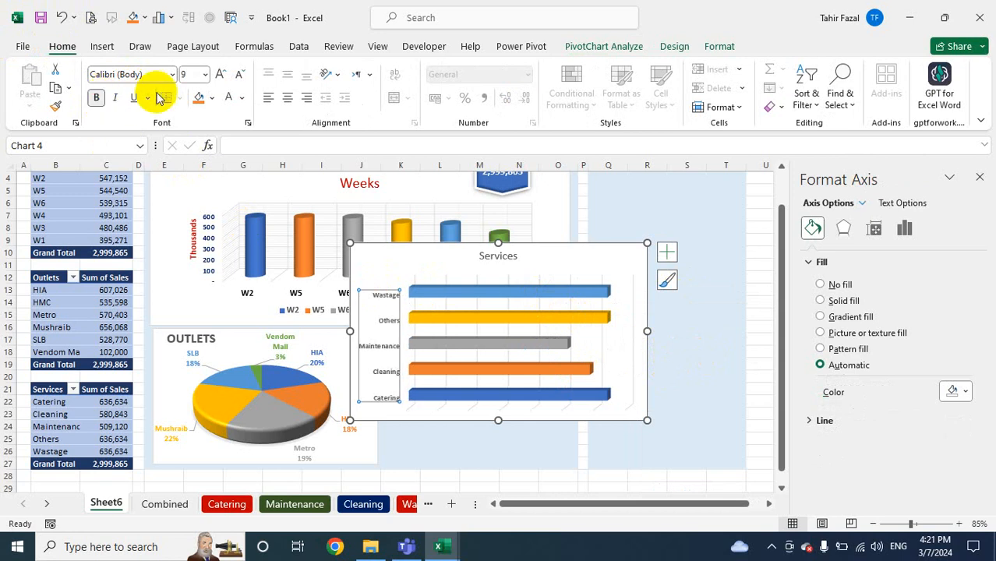
{"action": "left_click", "coordinate": [221, 75]}
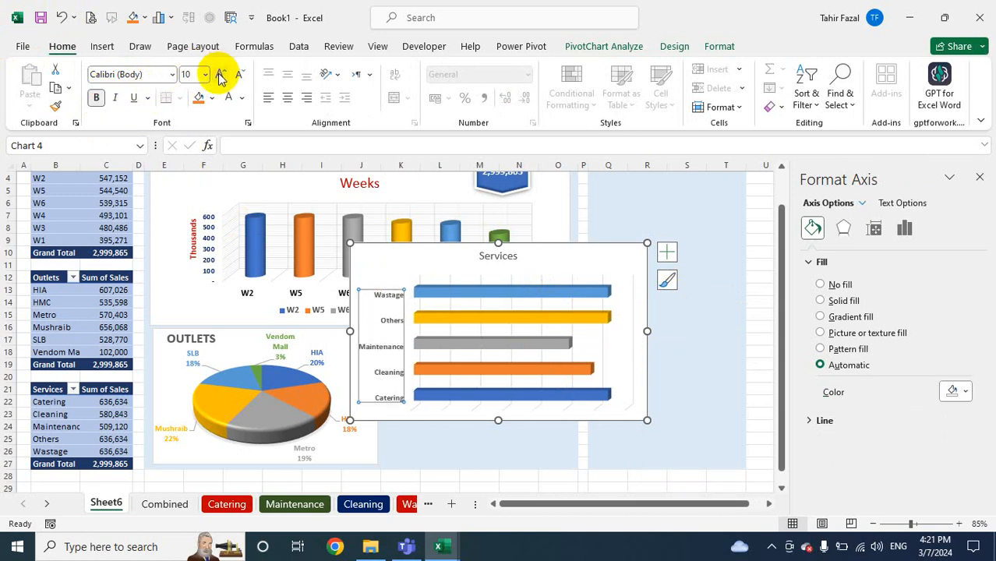
{"action": "left_click", "coordinate": [221, 75]}
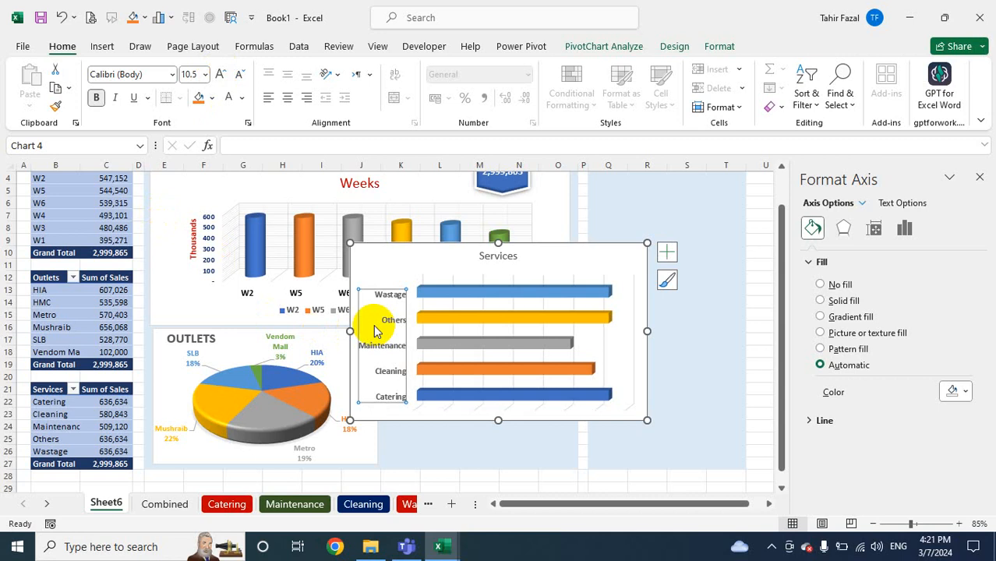
Add primary major horizontal, primary minor vertical and primary minor horizontal gridlines to the Services chart
{"action": "left_click", "coordinate": [666, 251]}
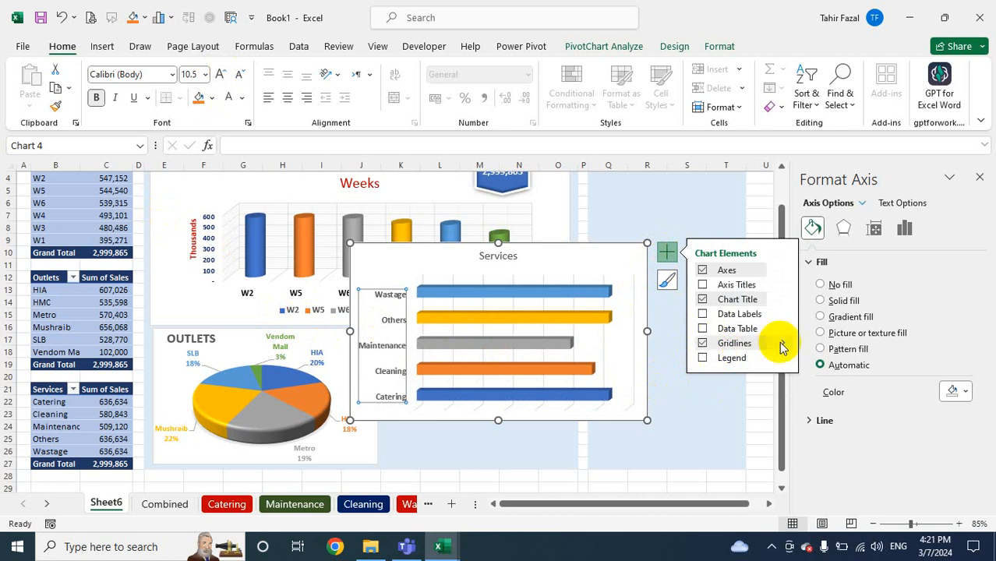
{"action": "mouse_move", "coordinate": [786, 345]}
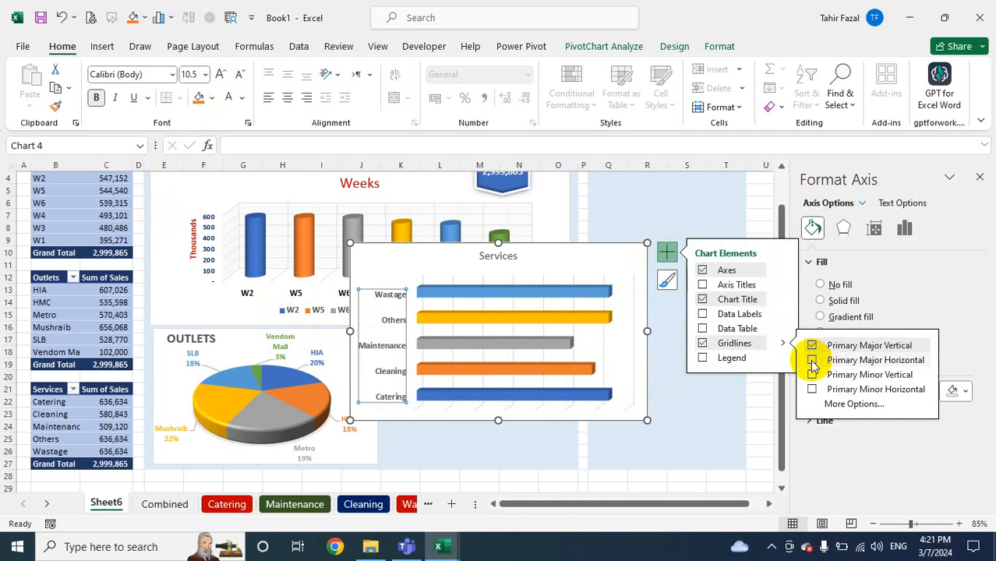
{"action": "left_click", "coordinate": [812, 361]}
{"action": "left_click", "coordinate": [812, 362]}
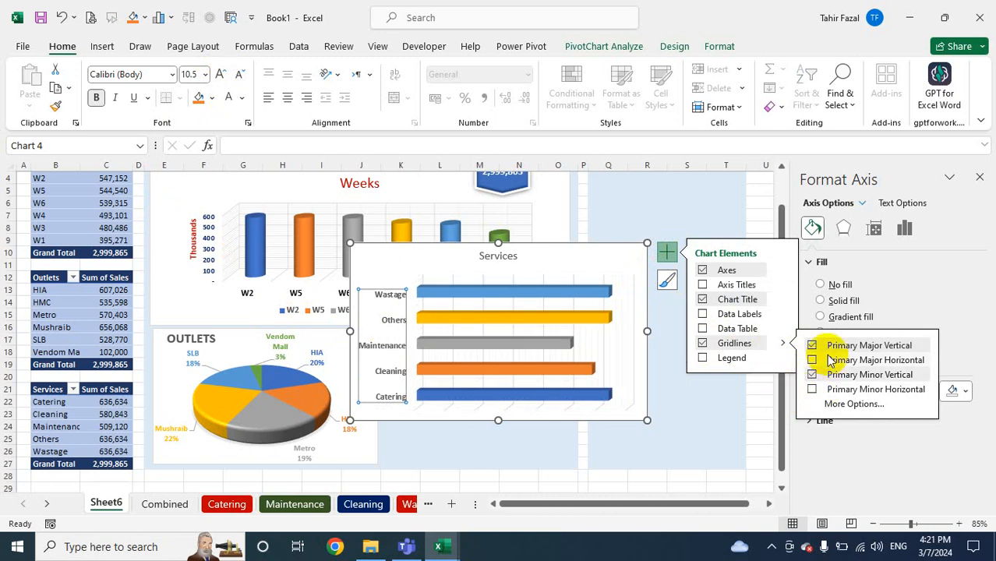
{"action": "left_click", "coordinate": [812, 374]}
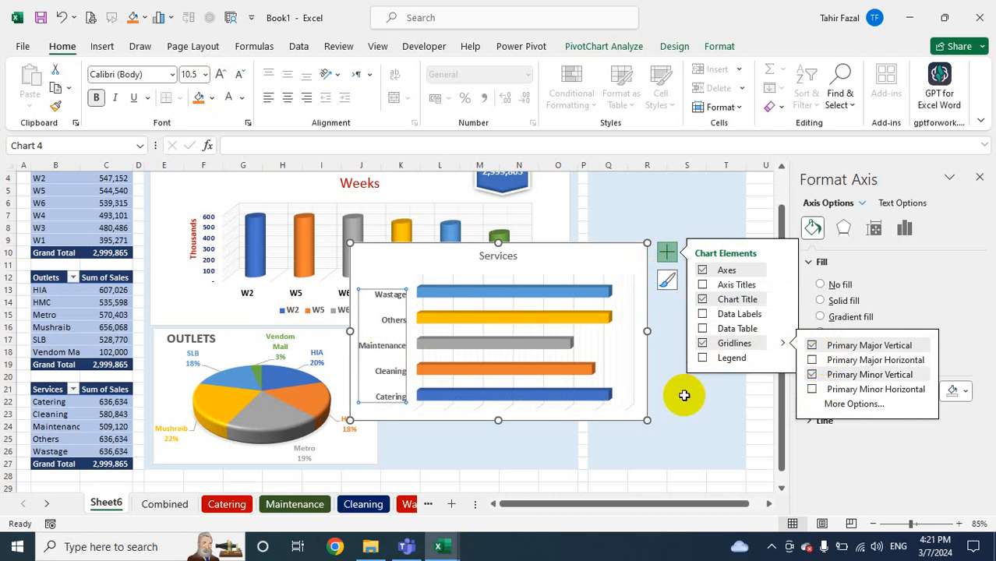
{"action": "left_click", "coordinate": [813, 360]}
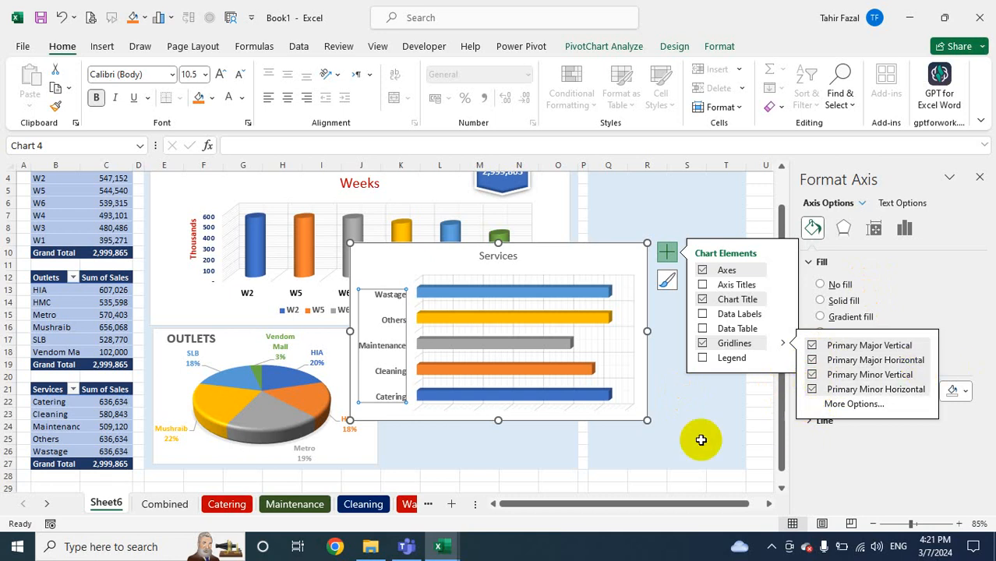
{"action": "left_click", "coordinate": [767, 416]}
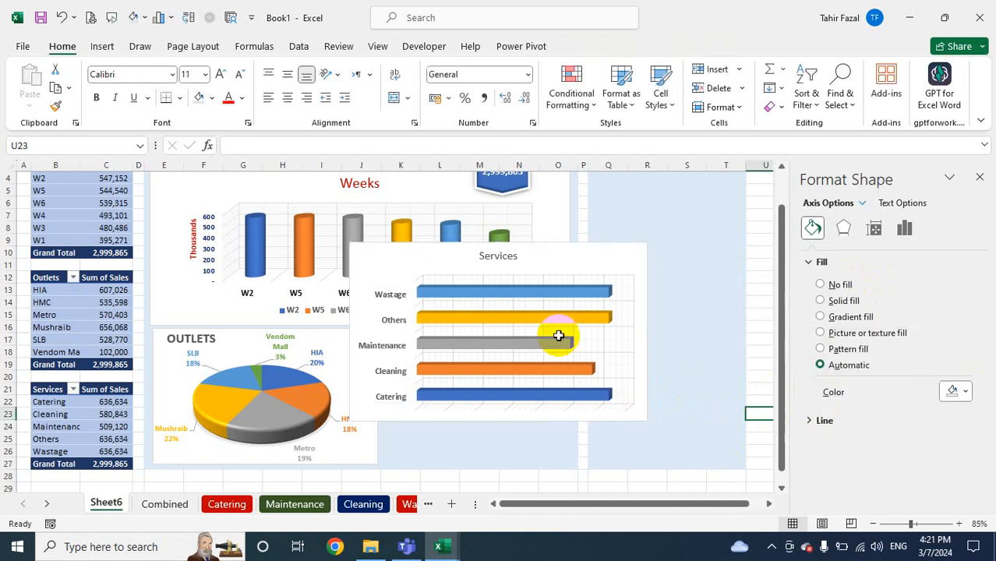
Add data labels showing the values to the bars of the Services chart
{"action": "left_click", "coordinate": [520, 295]}
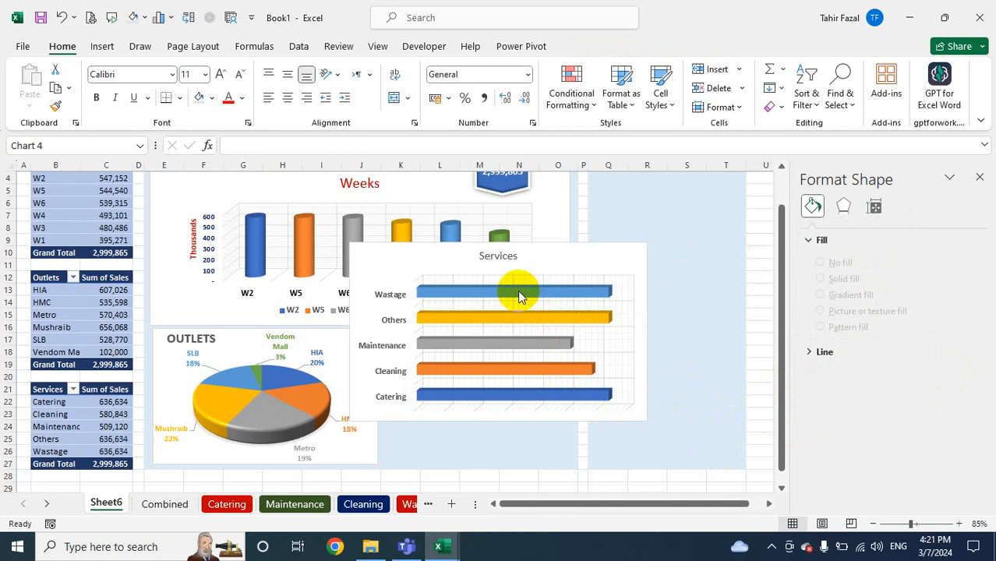
{"action": "right_click", "coordinate": [521, 293]}
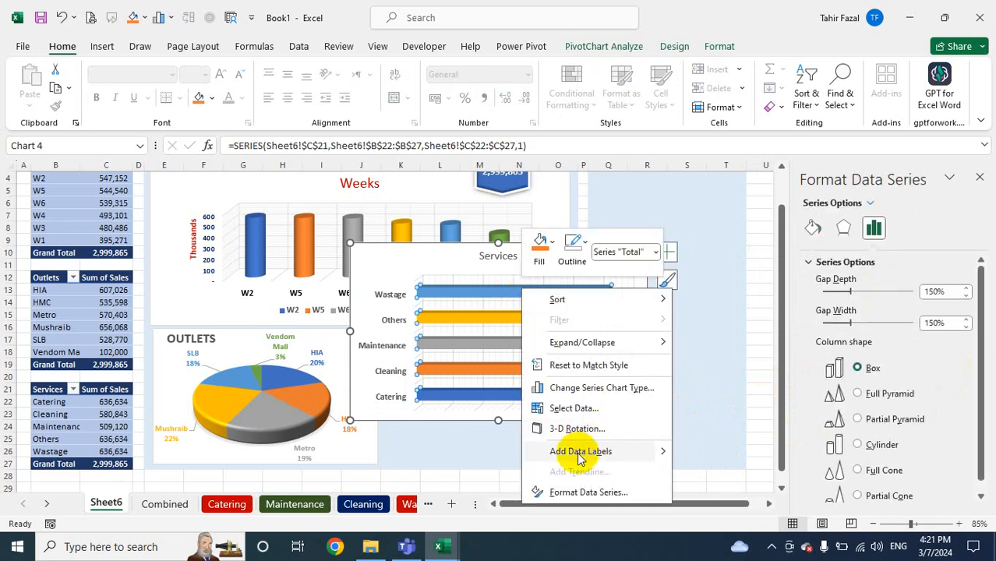
{"action": "left_click", "coordinate": [579, 452]}
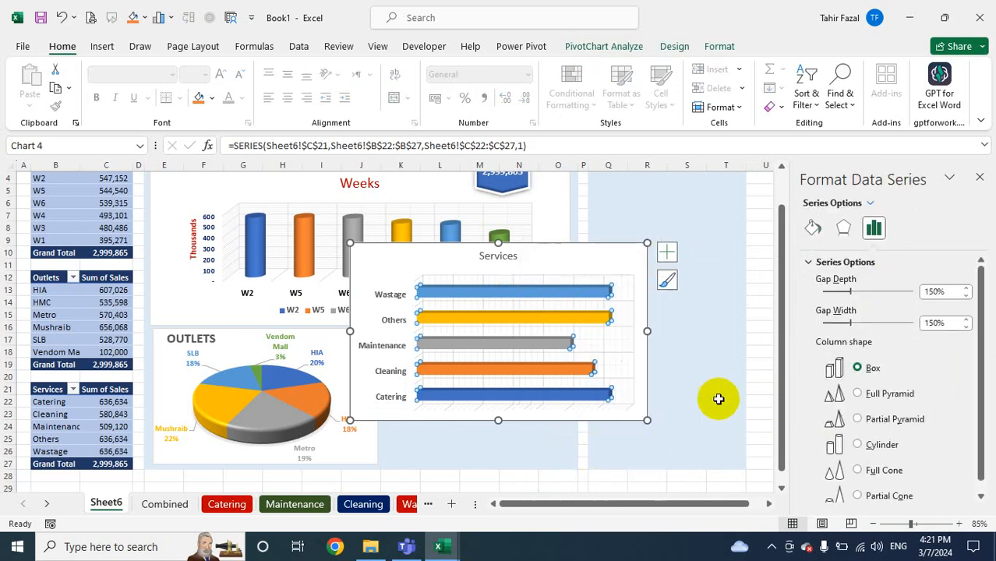
{"action": "left_click", "coordinate": [512, 294]}
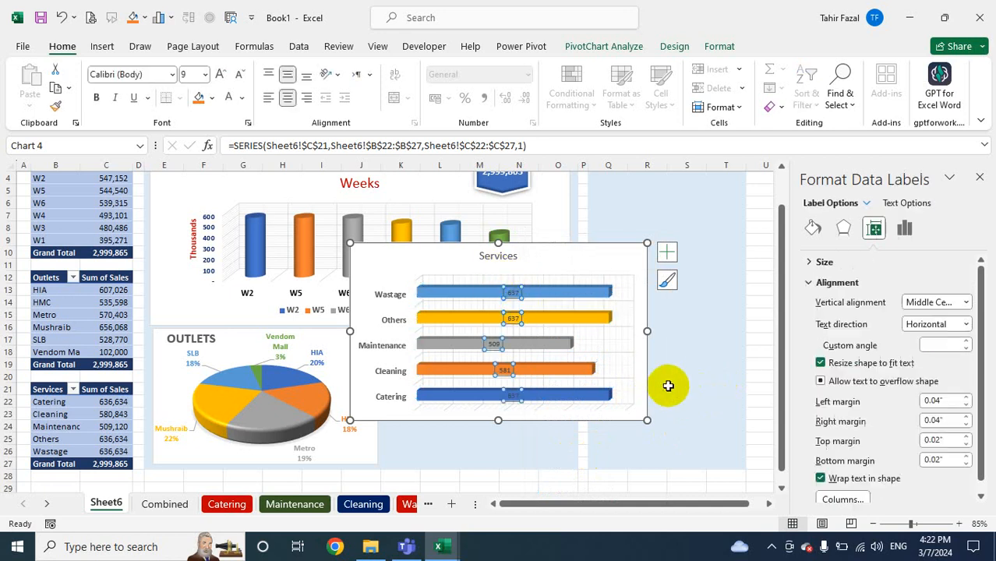
{"action": "key", "text": "ctrl+1"}
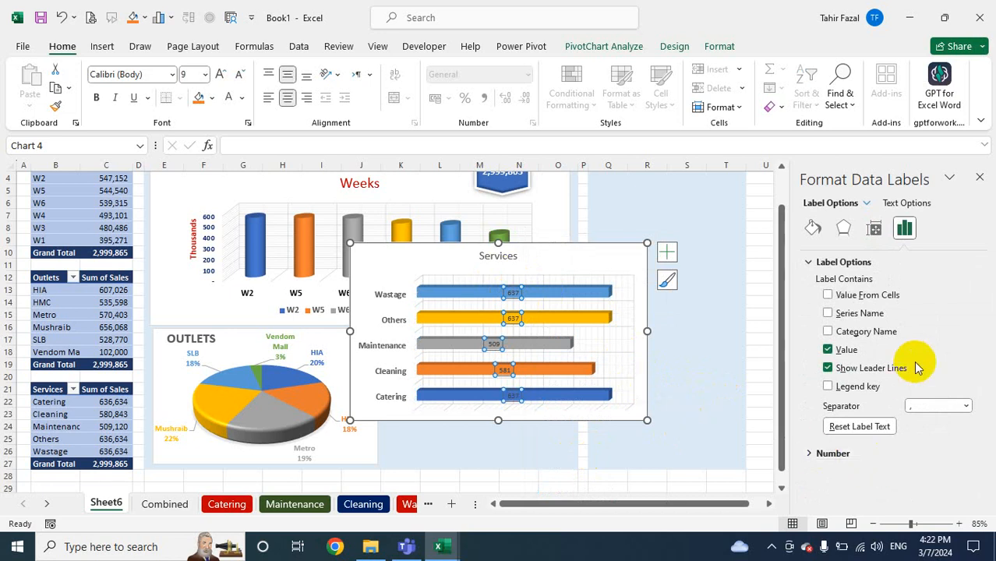
{"action": "left_click", "coordinate": [717, 362]}
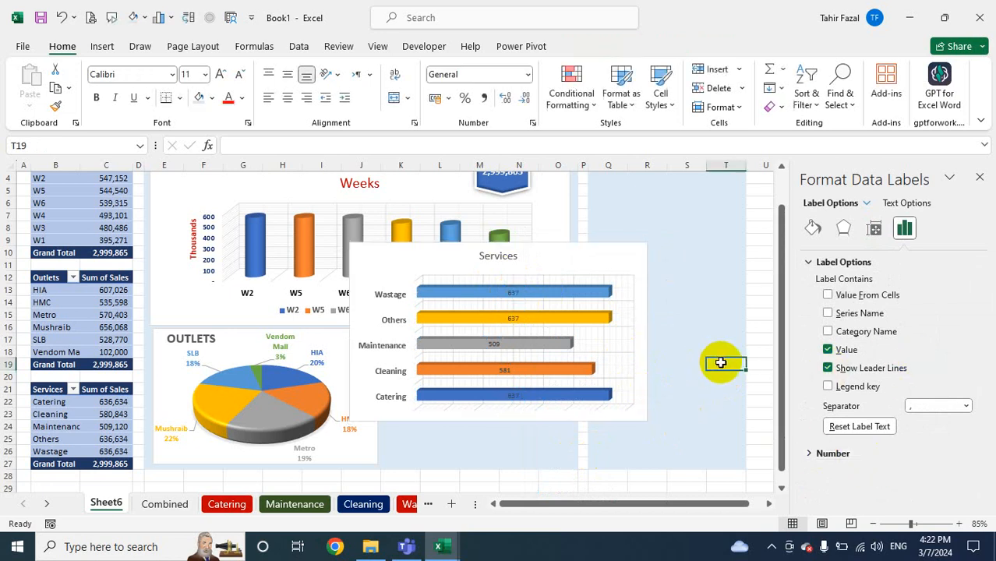
Delete the value data labels from the bars of the Services chart
{"action": "left_click", "coordinate": [515, 290]}
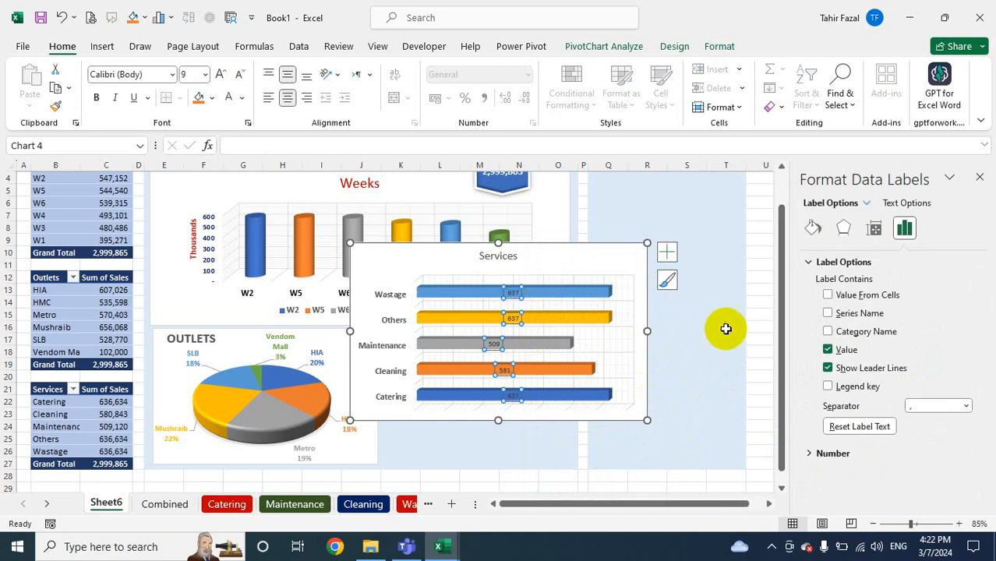
{"action": "scroll", "coordinate": [756, 377], "scroll_direction": "down", "scroll_amount": 1}
{"action": "scroll", "coordinate": [757, 378], "scroll_direction": "down", "scroll_amount": 1}
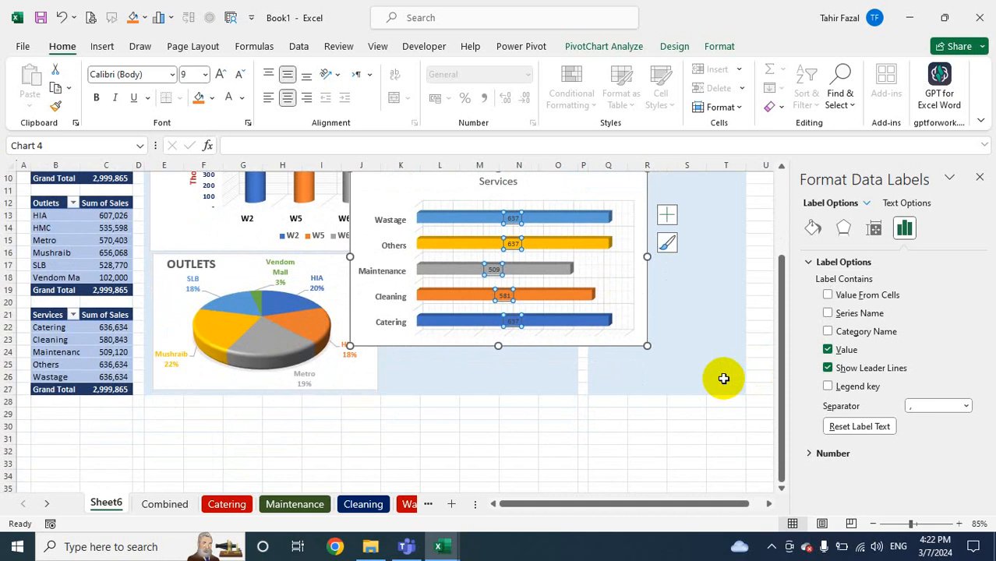
{"action": "scroll", "coordinate": [722, 375], "scroll_direction": "up", "scroll_amount": 3}
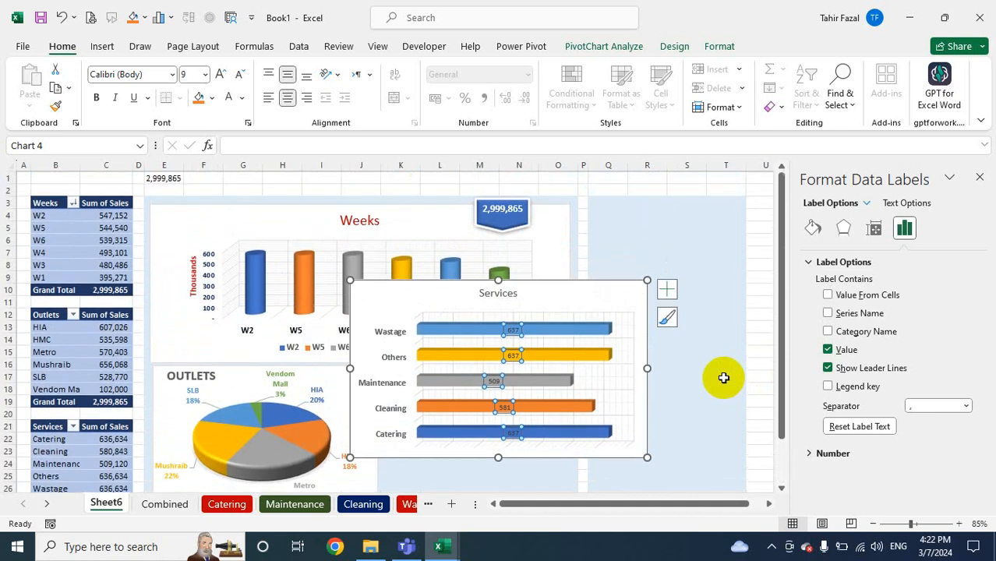
{"action": "left_click", "coordinate": [684, 363]}
{"action": "left_click", "coordinate": [516, 330]}
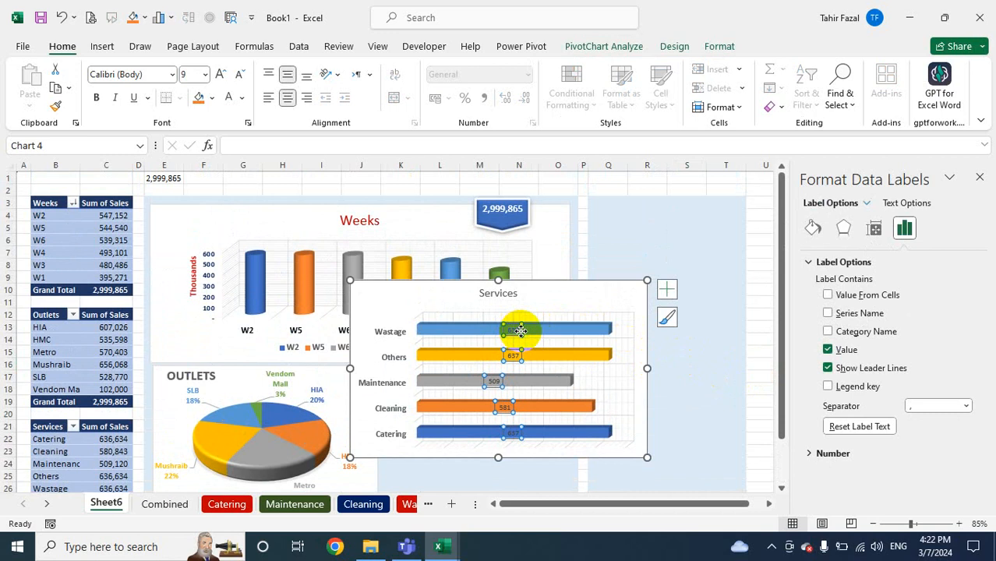
{"action": "key", "text": "Delete"}
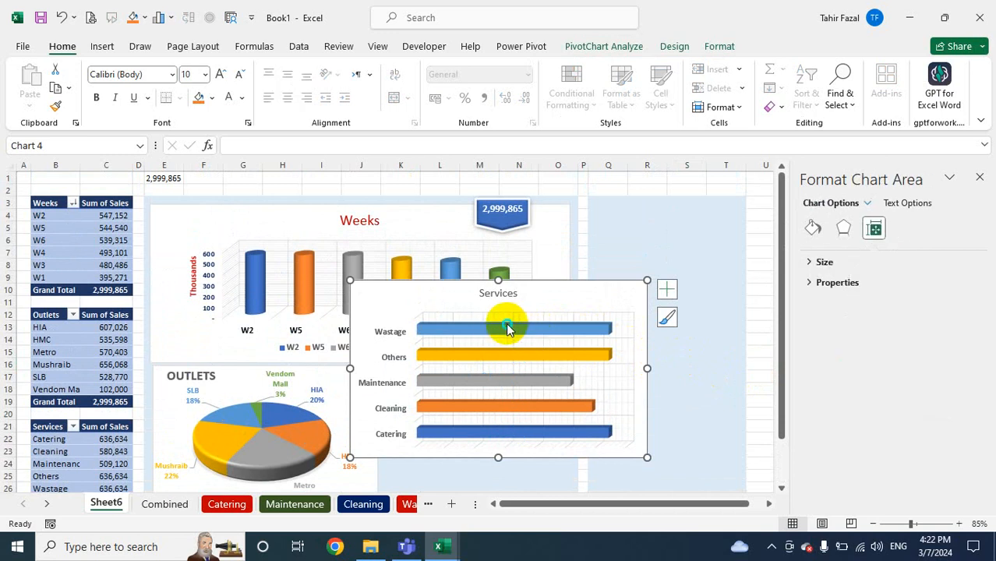
{"action": "right_click", "coordinate": [506, 327]}
{"action": "left_click", "coordinate": [730, 432]}
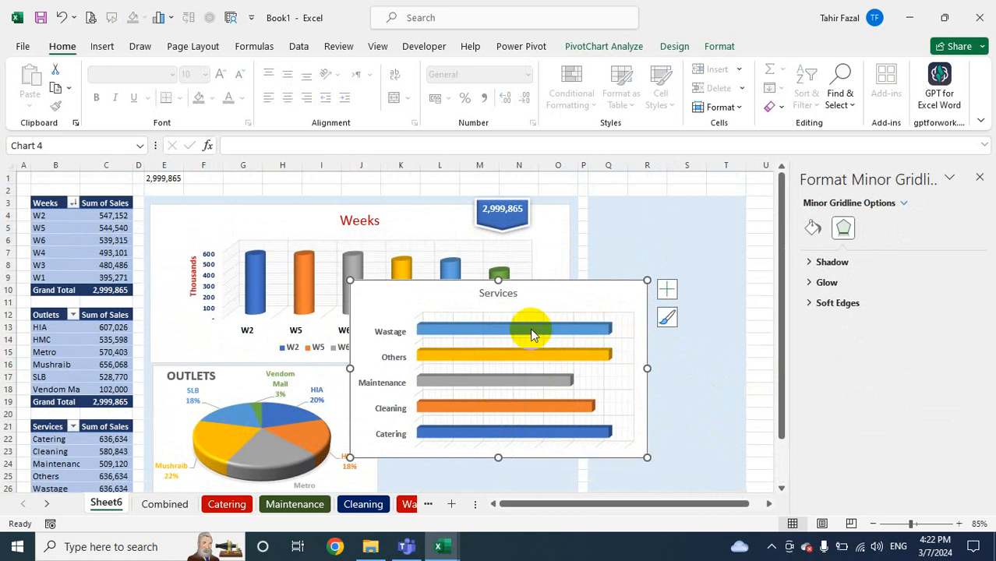
{"action": "left_click", "coordinate": [601, 330]}
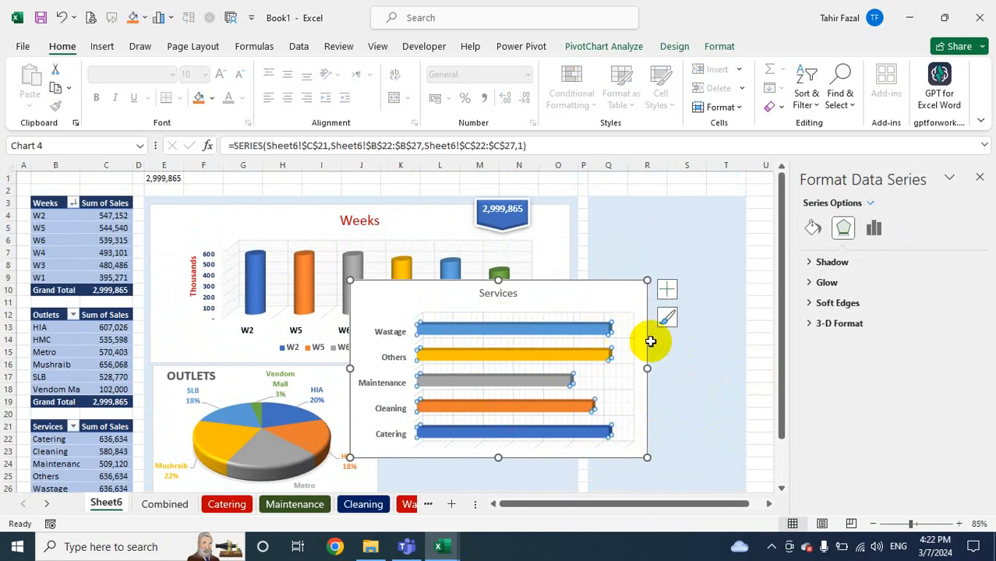
{"action": "left_click", "coordinate": [699, 363]}
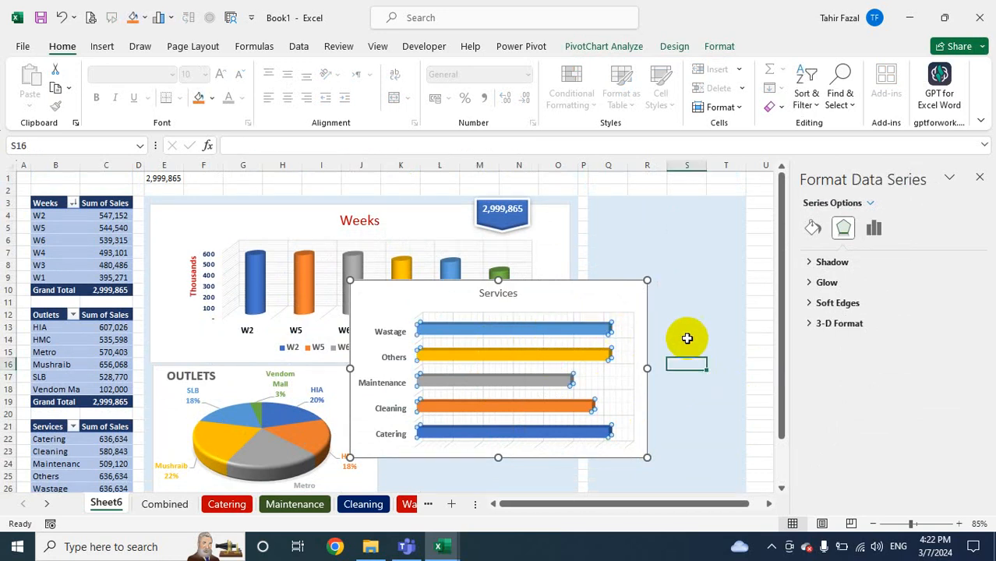
Try out a data table under the Services chart and remove it again
{"action": "left_click", "coordinate": [644, 319]}
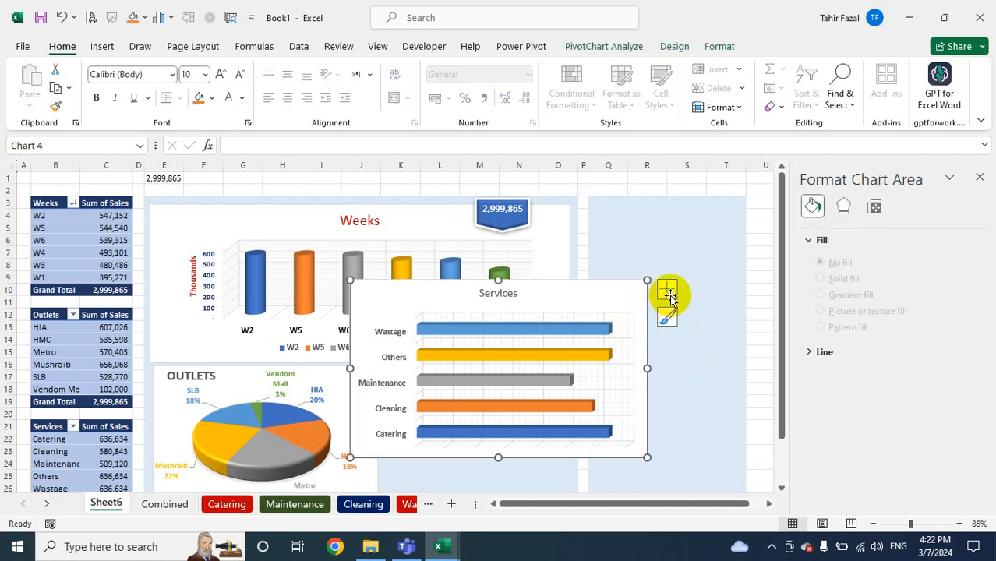
{"action": "left_click", "coordinate": [668, 294]}
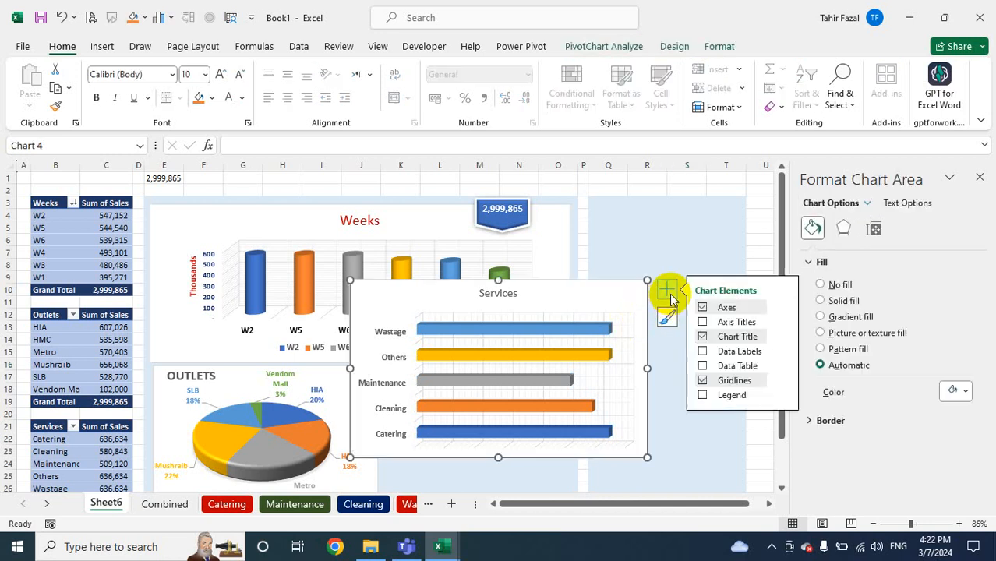
{"action": "left_click", "coordinate": [702, 366]}
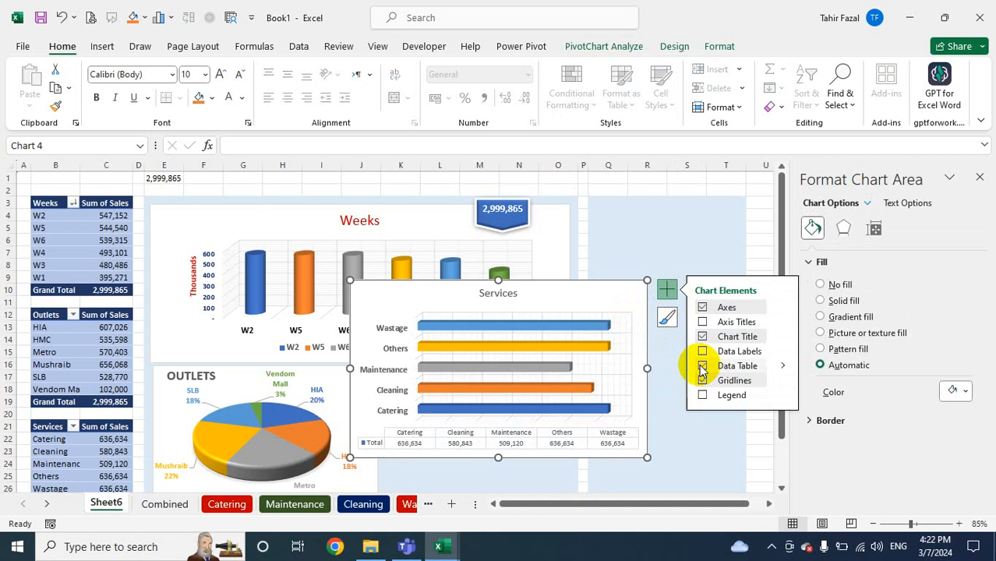
{"action": "left_click", "coordinate": [701, 367]}
{"action": "left_click", "coordinate": [702, 366]}
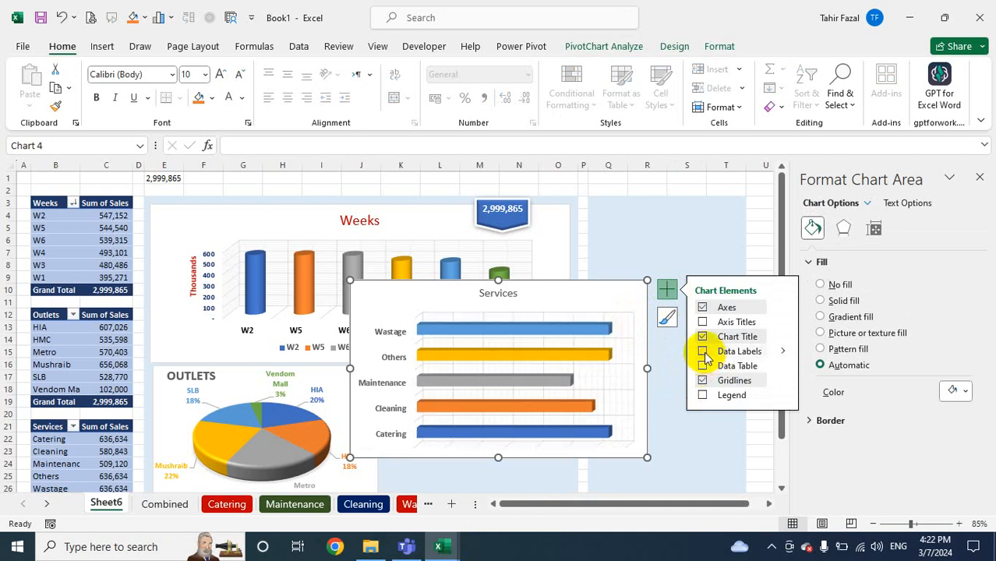
Add data labels to the Services chart and show them as data callouts
{"action": "left_click", "coordinate": [703, 353]}
{"action": "left_click", "coordinate": [784, 355]}
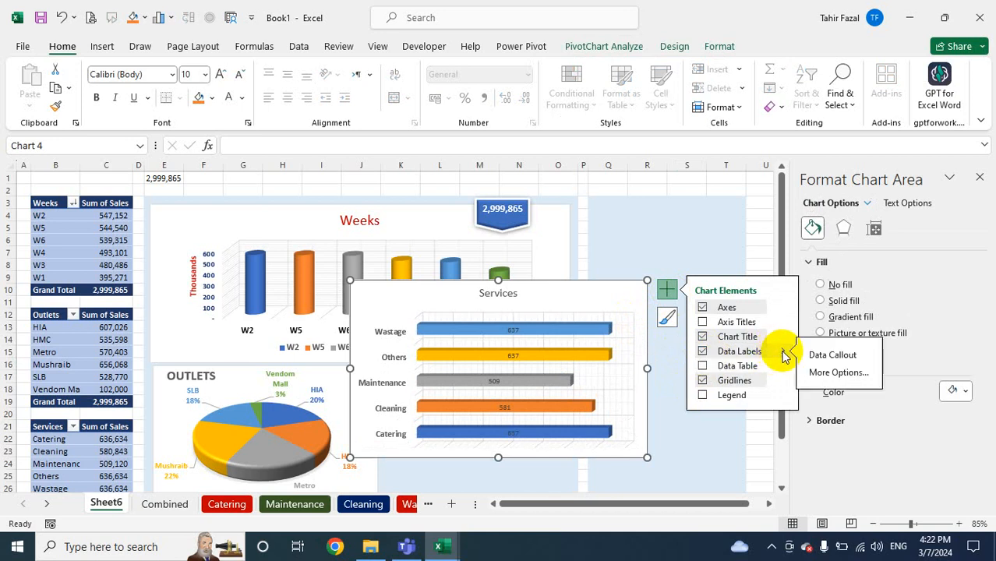
{"action": "left_click", "coordinate": [832, 356]}
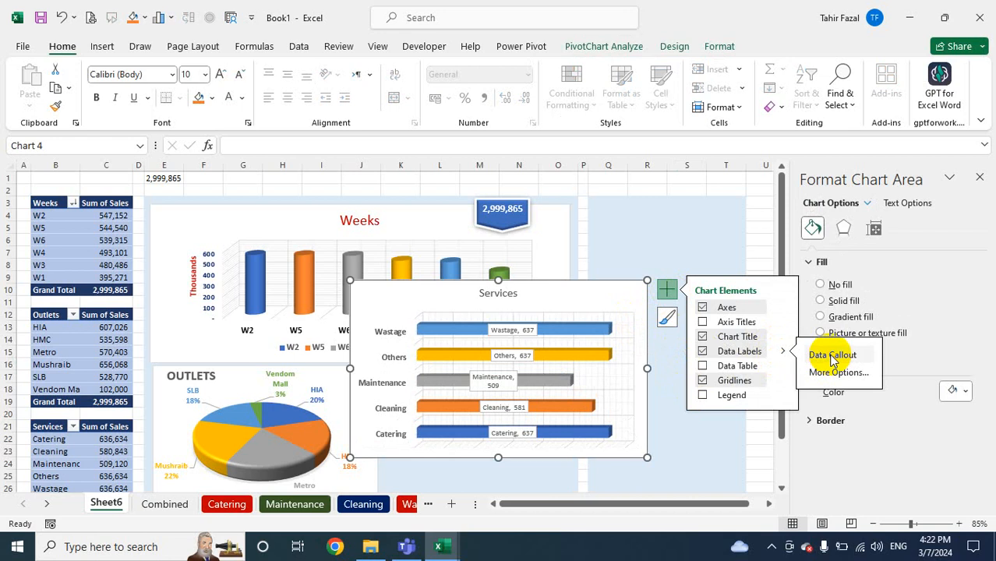
Replace the callouts on the Services chart with plain value data labels and open their label options
{"action": "left_click", "coordinate": [703, 352]}
{"action": "left_click", "coordinate": [704, 353]}
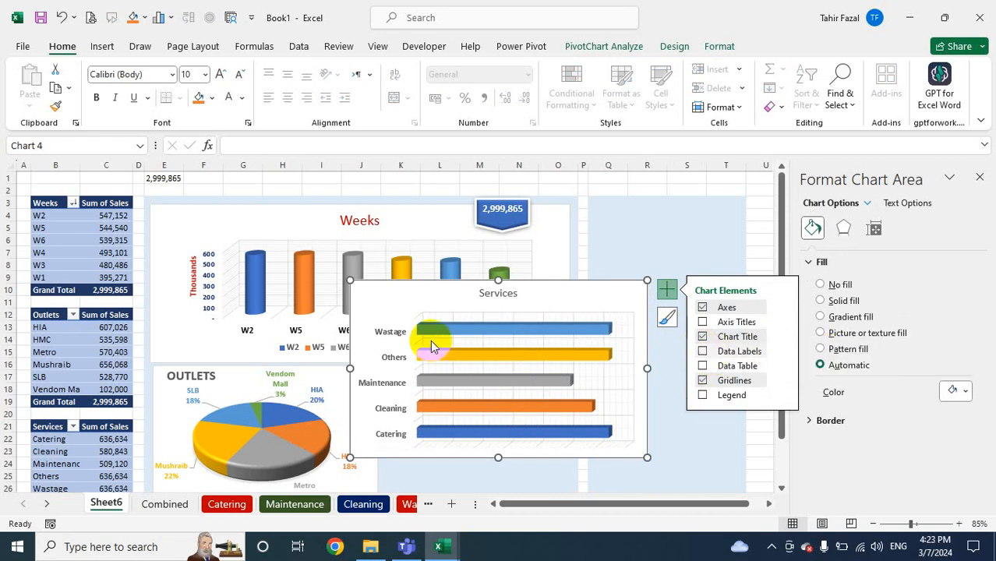
{"action": "left_click", "coordinate": [513, 334]}
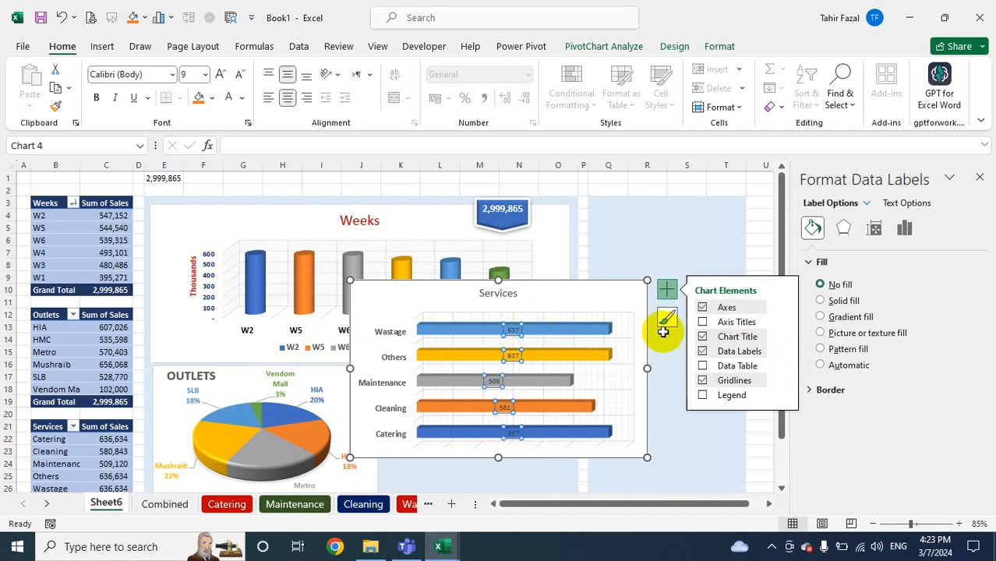
{"action": "left_click", "coordinate": [904, 228]}
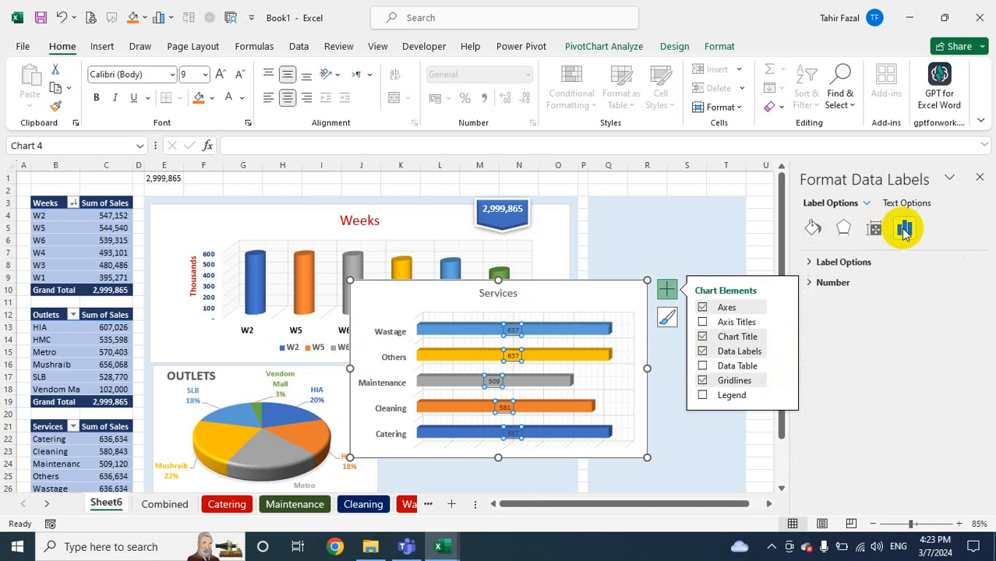
{"action": "left_click", "coordinate": [809, 262]}
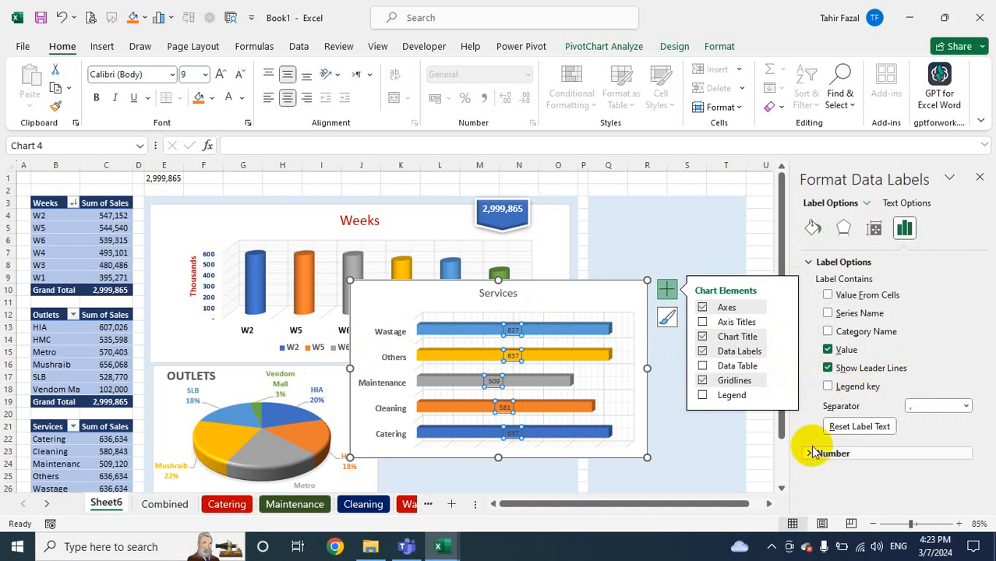
{"action": "left_click", "coordinate": [760, 441]}
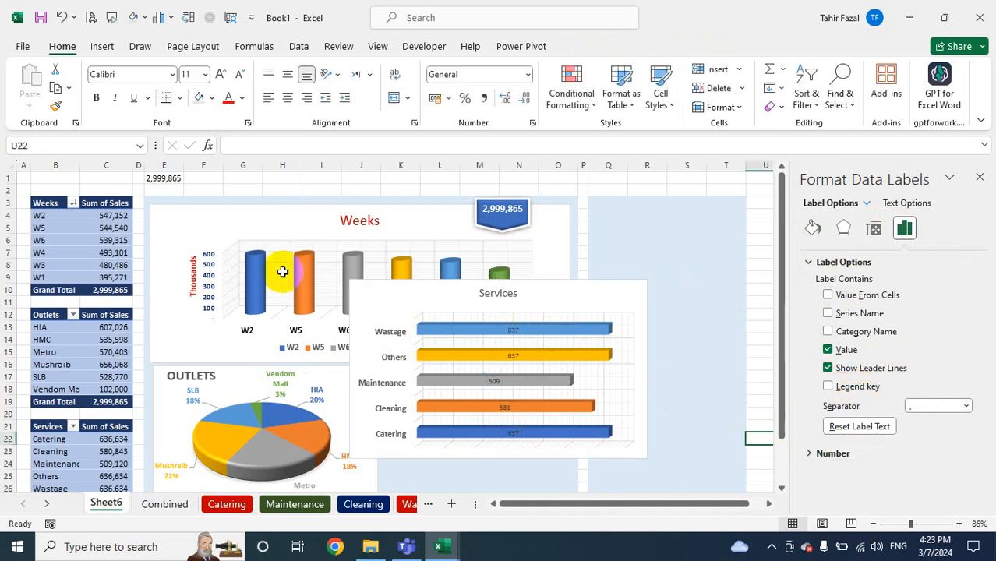
Make the data labels on the Services chart's bars white and set their font size to 10
{"action": "left_click", "coordinate": [566, 378]}
{"action": "left_click", "coordinate": [515, 331]}
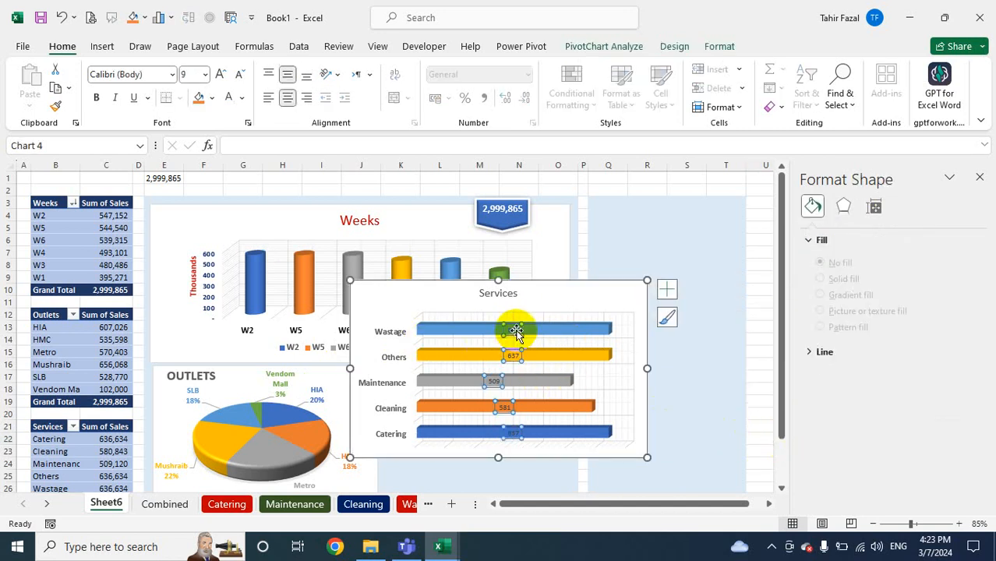
{"action": "left_click", "coordinate": [229, 99]}
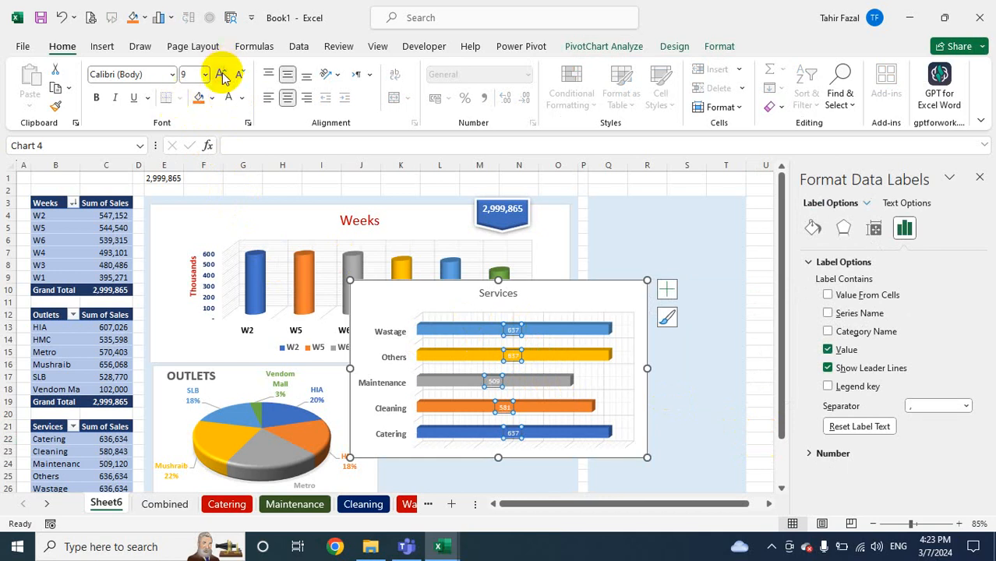
{"action": "left_click", "coordinate": [222, 72]}
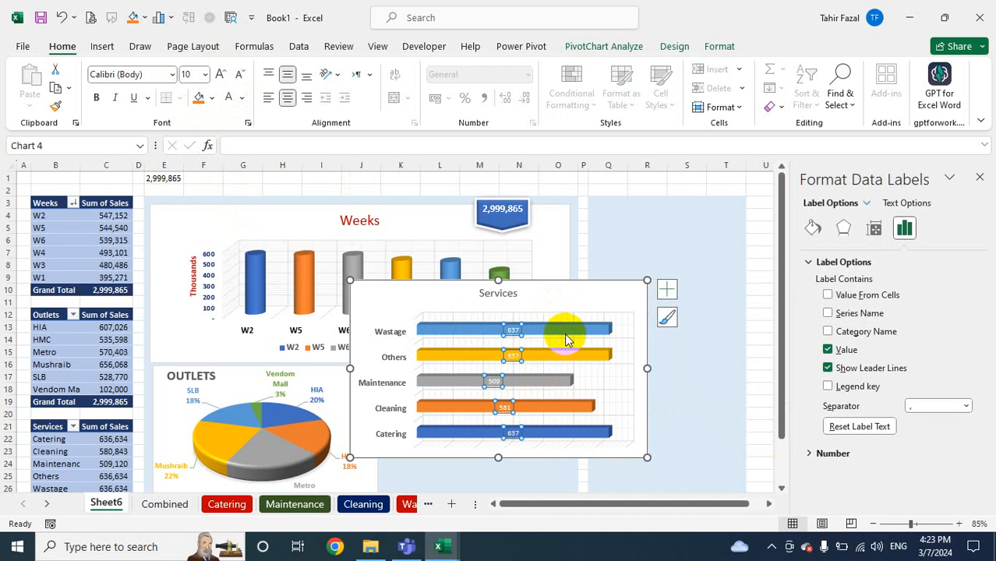
Set the gap width of the Services chart's bars to 49%
{"action": "left_click", "coordinate": [565, 322]}
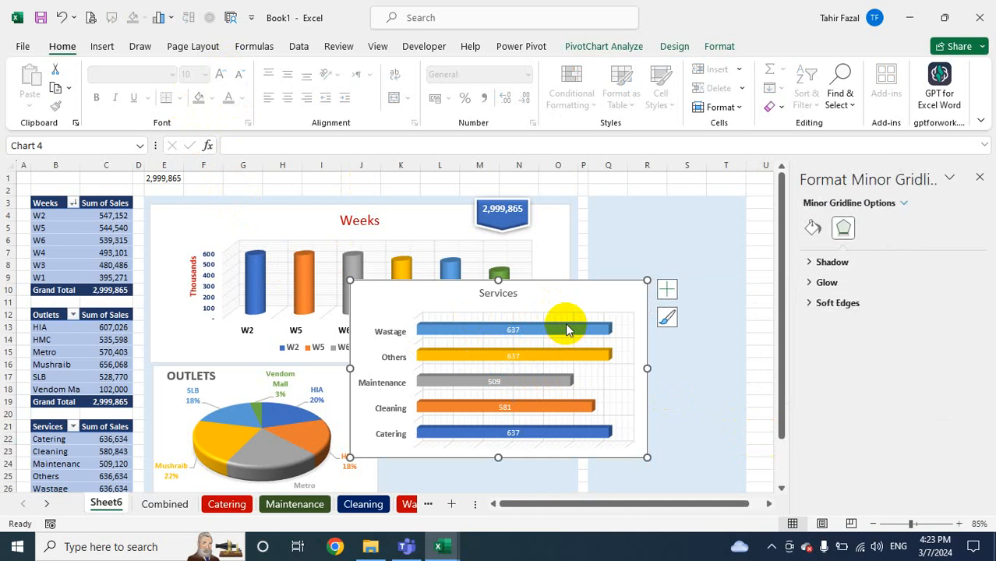
{"action": "left_click", "coordinate": [601, 333]}
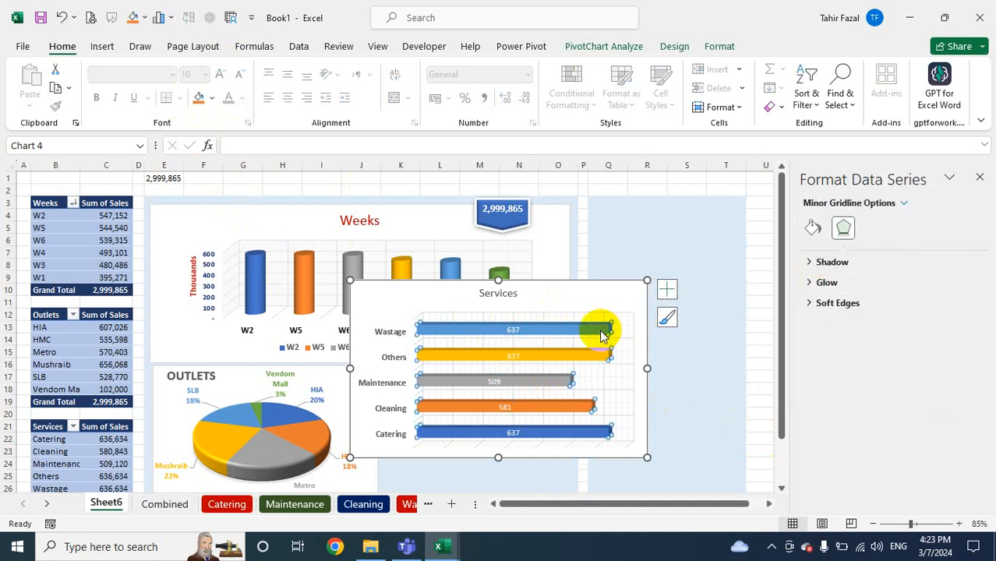
{"action": "left_click", "coordinate": [873, 227]}
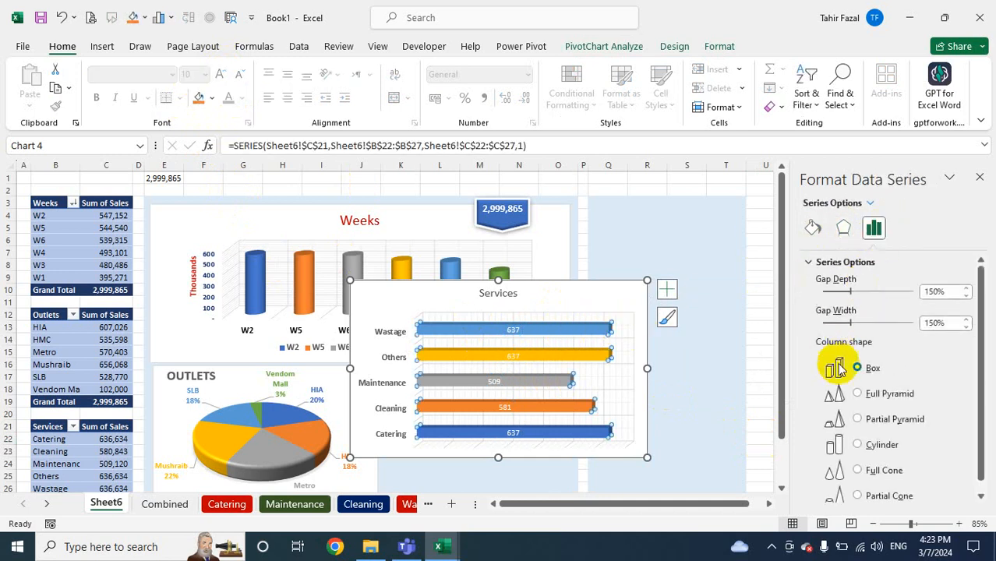
{"action": "left_click_drag", "start_coordinate": [850, 322], "coordinate": [825, 324]}
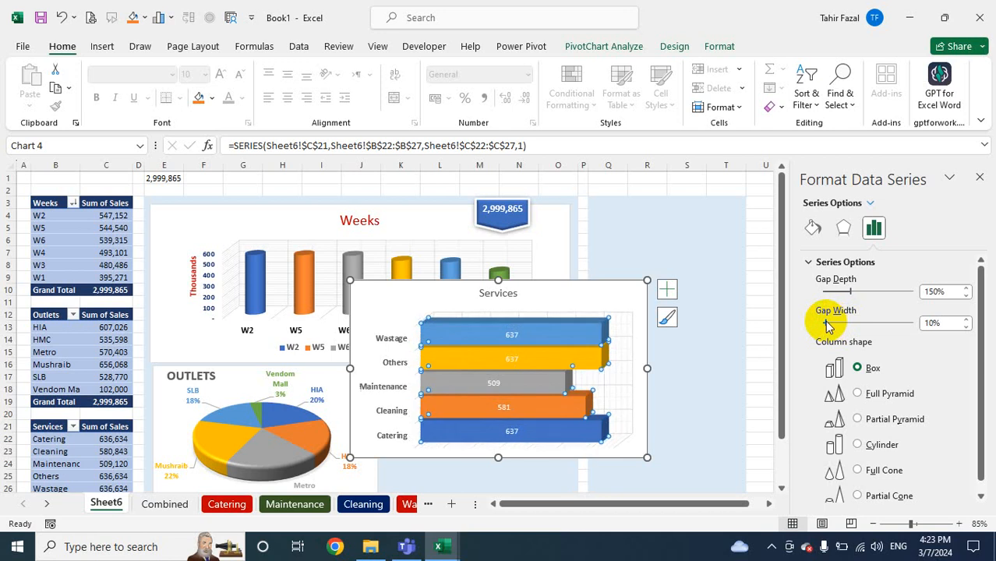
{"action": "left_click_drag", "start_coordinate": [827, 324], "coordinate": [835, 327]}
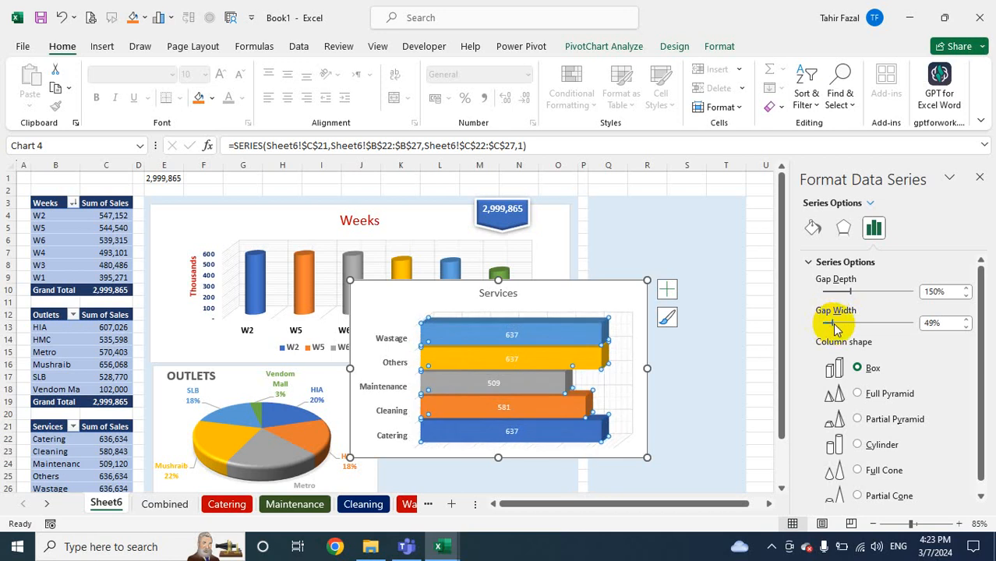
{"action": "left_click", "coordinate": [696, 403]}
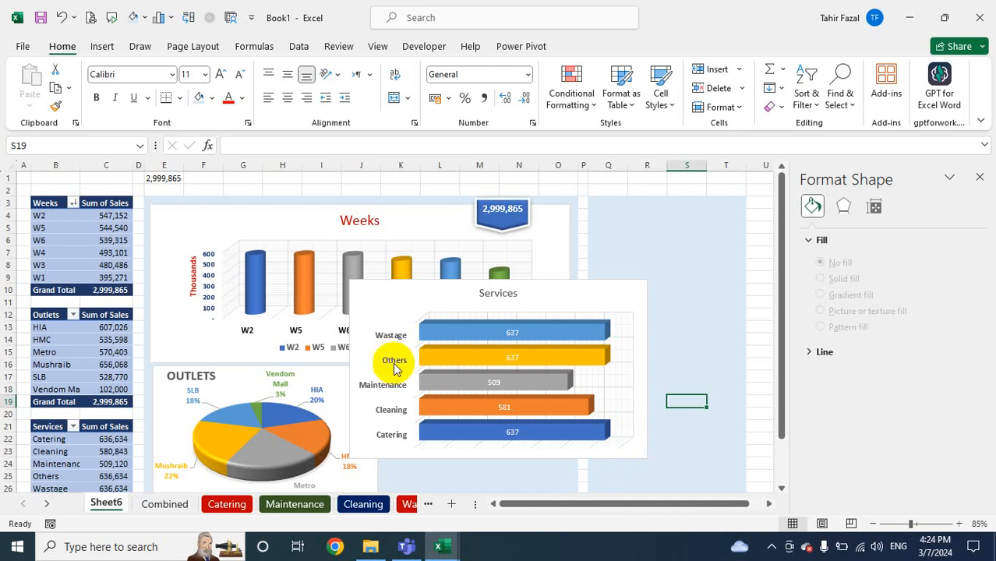
Format the Services chart title as bold, dark red text with font size 18
{"action": "left_click", "coordinate": [497, 291]}
{"action": "left_click", "coordinate": [497, 291]}
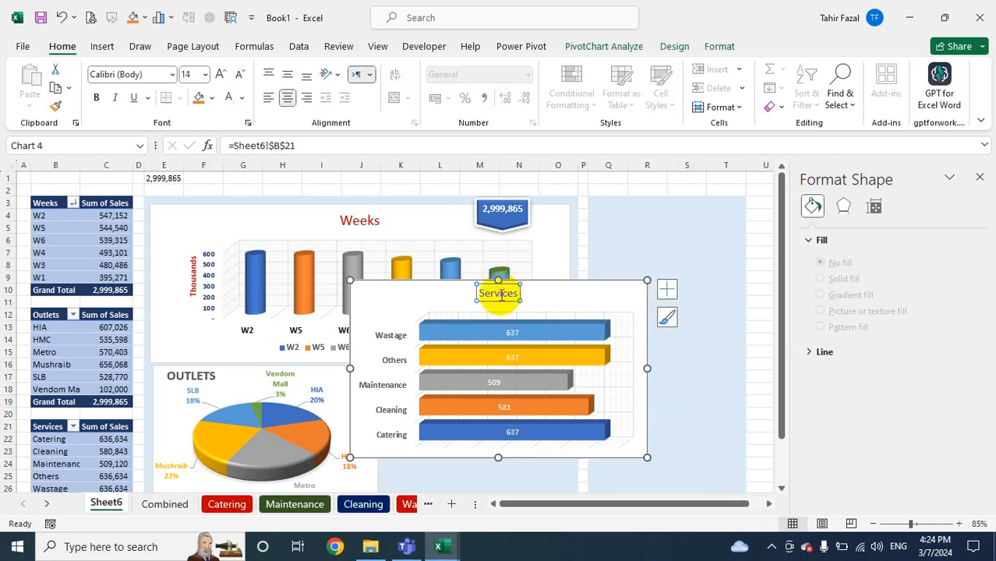
{"action": "left_click", "coordinate": [96, 97]}
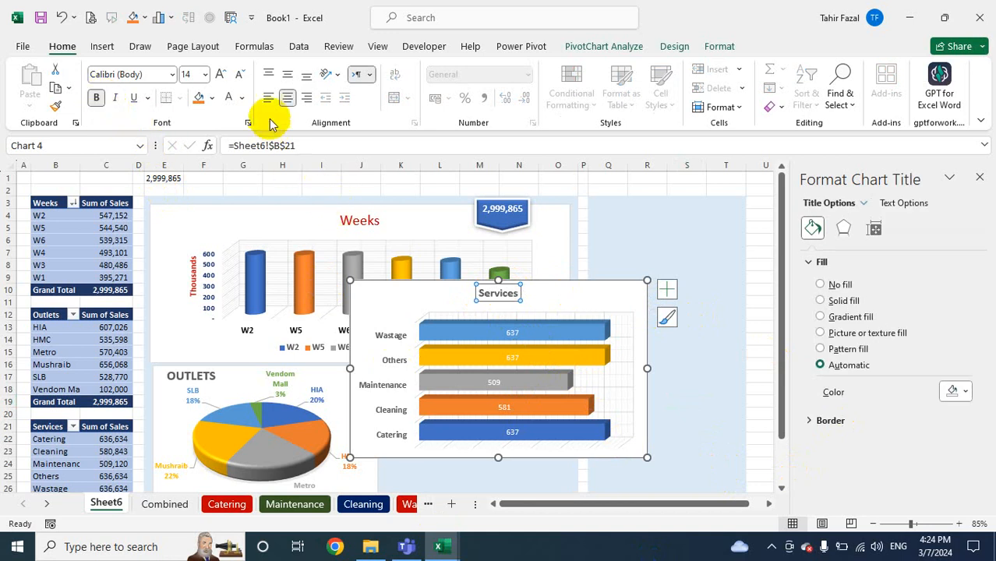
{"action": "left_click", "coordinate": [242, 98]}
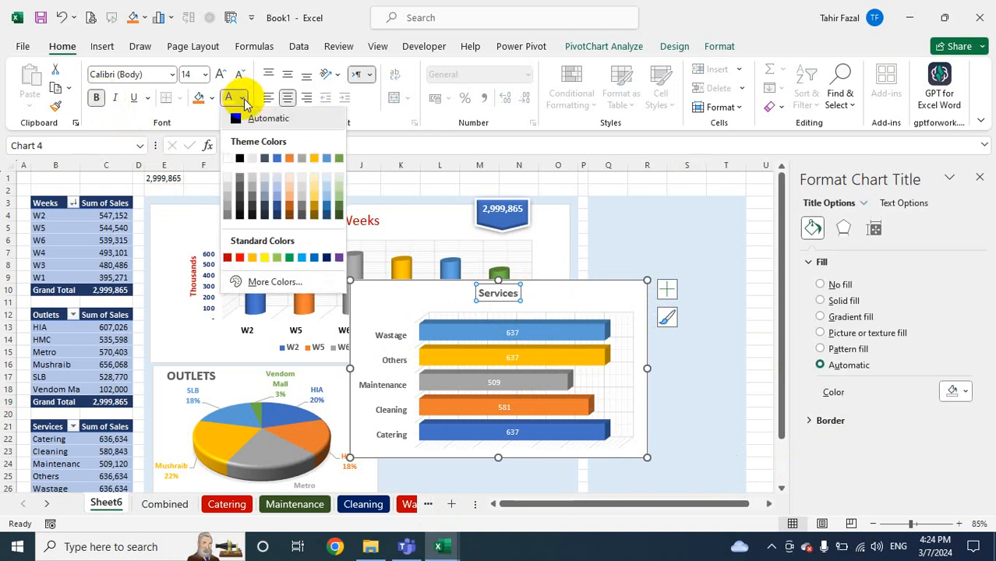
{"action": "left_click", "coordinate": [227, 257]}
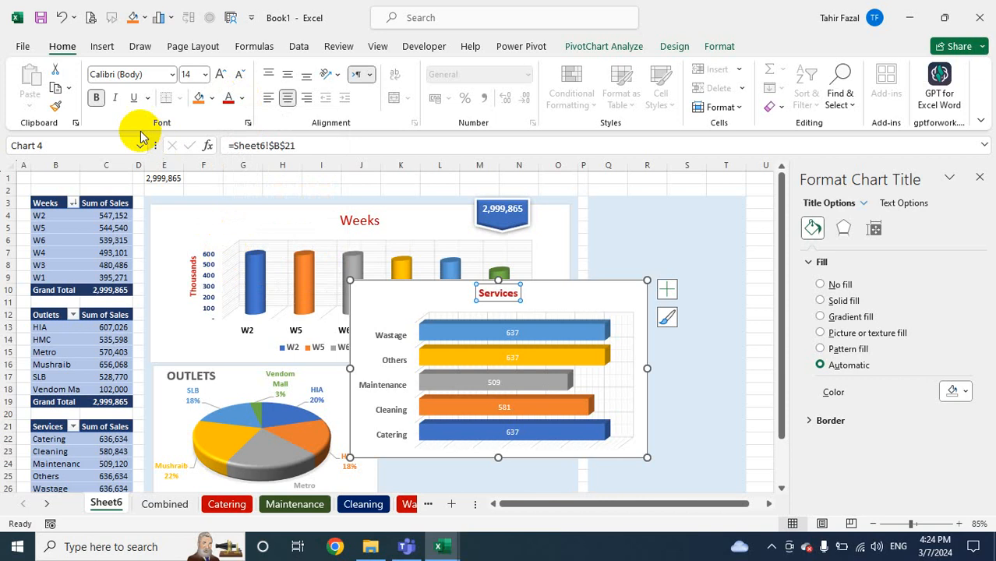
{"action": "left_click", "coordinate": [221, 74]}
{"action": "left_click", "coordinate": [219, 73]}
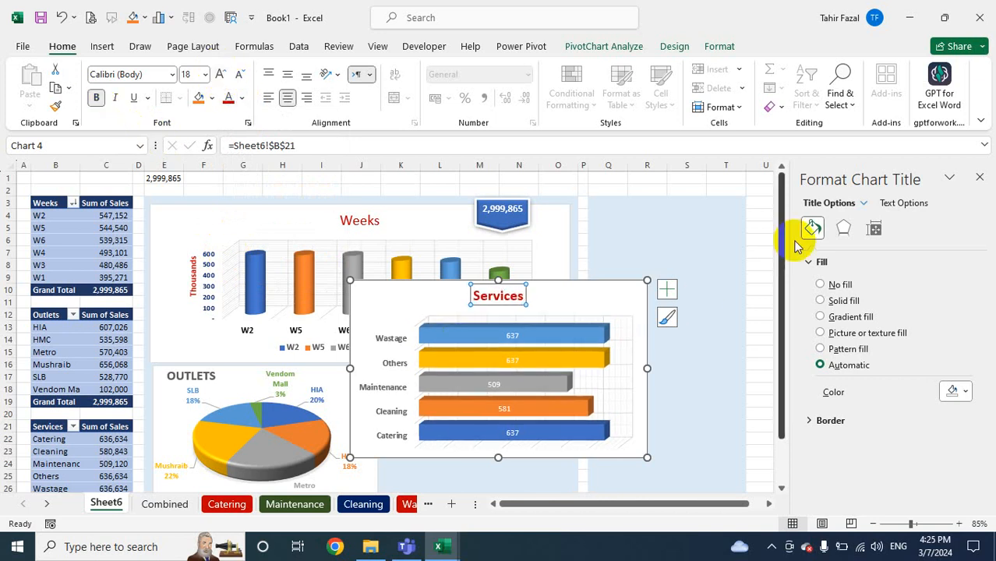
Close the chart title's formatting options and shrink the Services chart in width and height from its lower-right corner
{"action": "left_click", "coordinate": [979, 177]}
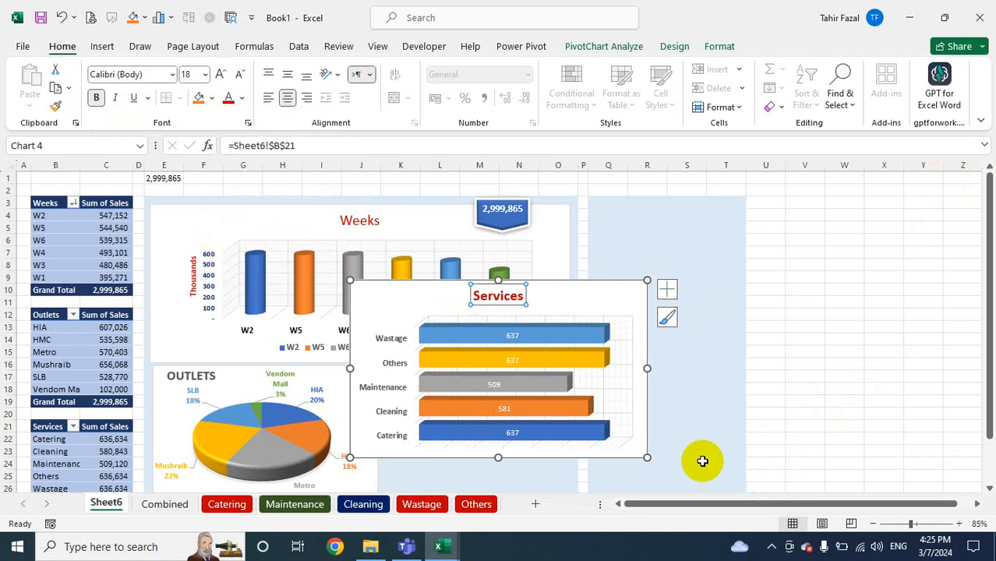
{"action": "left_click_drag", "start_coordinate": [646, 457], "coordinate": [586, 440]}
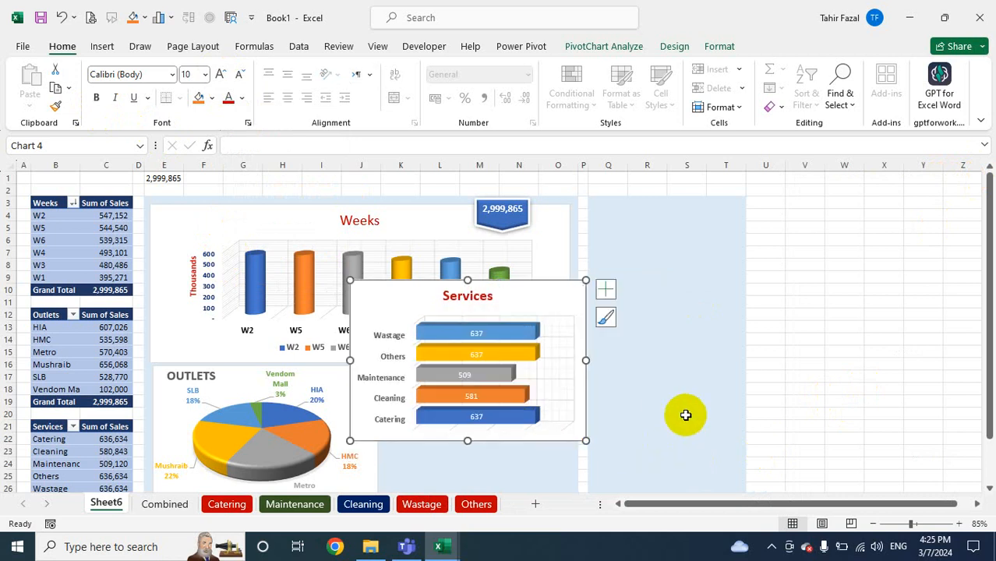
Move the Services chart beside the Outlets chart under the Weeks chart and resize it to fit the shaded area
{"action": "scroll", "coordinate": [685, 415], "scroll_direction": "down", "scroll_amount": 3}
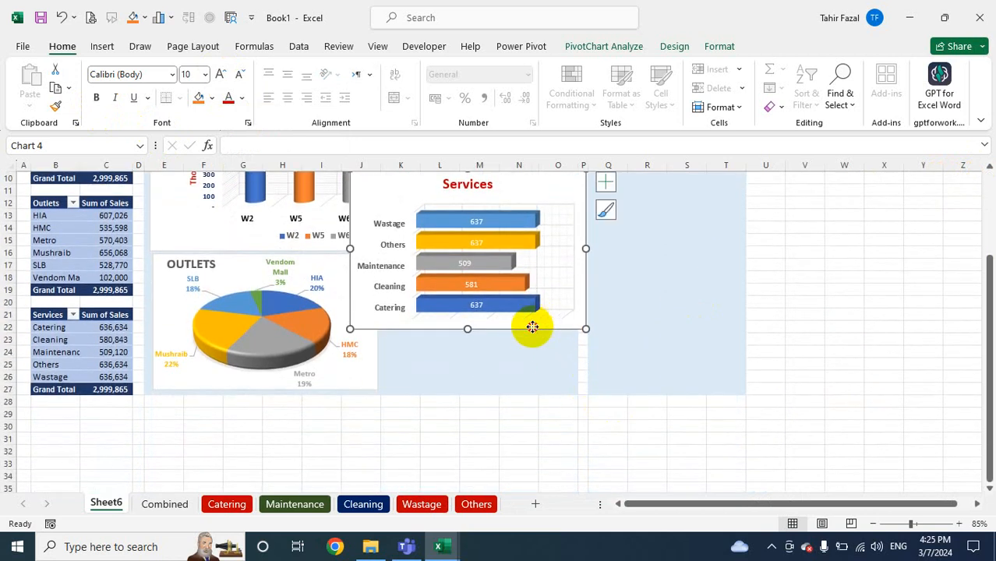
{"action": "mouse_move", "coordinate": [532, 327]}
{"action": "left_mouse_down"}
{"action": "mouse_move", "coordinate": [536, 446]}
{"action": "mouse_move", "coordinate": [567, 417]}
{"action": "mouse_move", "coordinate": [561, 412]}
{"action": "mouse_move", "coordinate": [598, 404]}
{"action": "mouse_move", "coordinate": [583, 381]}
{"action": "mouse_move", "coordinate": [572, 386]}
{"action": "left_mouse_up"}
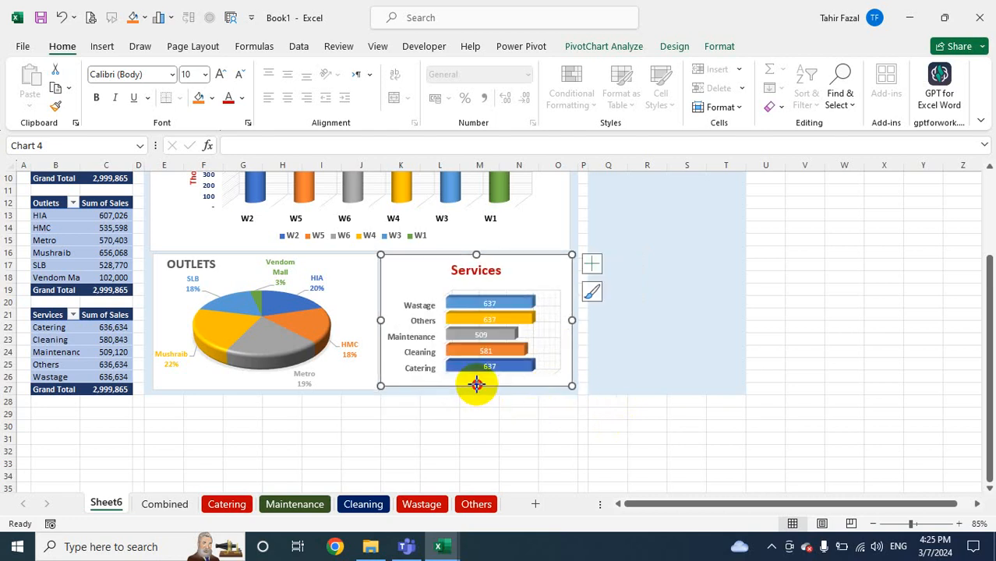
{"action": "left_click_drag", "start_coordinate": [476, 384], "coordinate": [476, 388]}
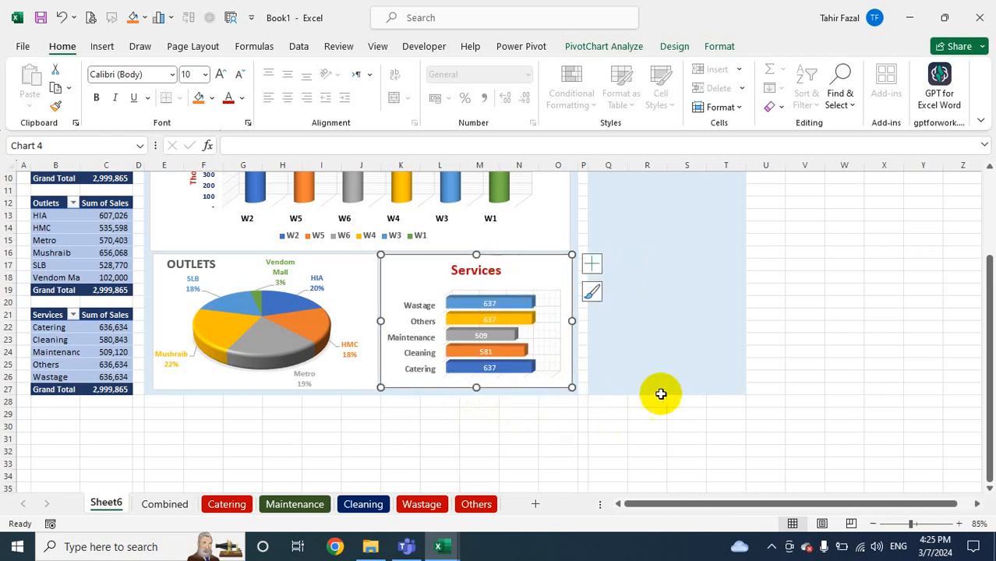
{"action": "left_click", "coordinate": [807, 340]}
{"action": "scroll", "coordinate": [853, 368], "scroll_direction": "up", "scroll_amount": 2}
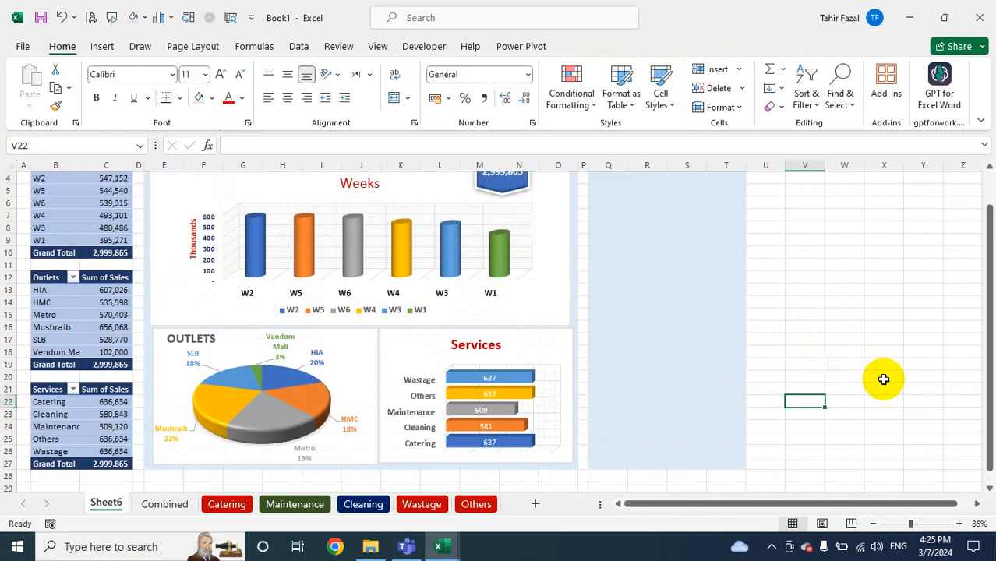
{"action": "scroll", "coordinate": [838, 324], "scroll_direction": "up", "scroll_amount": 1}
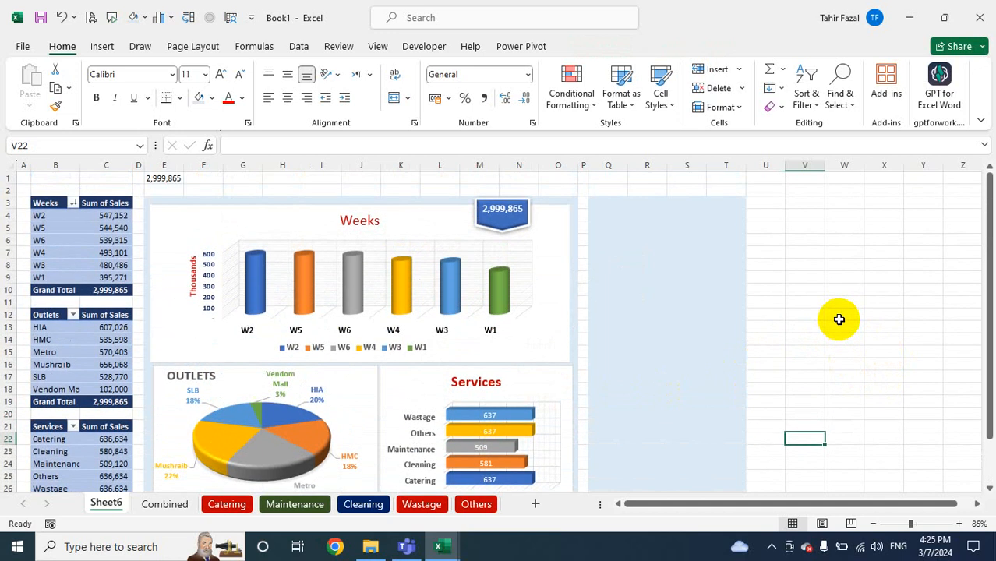
Autofit the width of column C so the Sum of Sales values fit
{"action": "scroll", "coordinate": [838, 323], "scroll_direction": "down", "scroll_amount": 1}
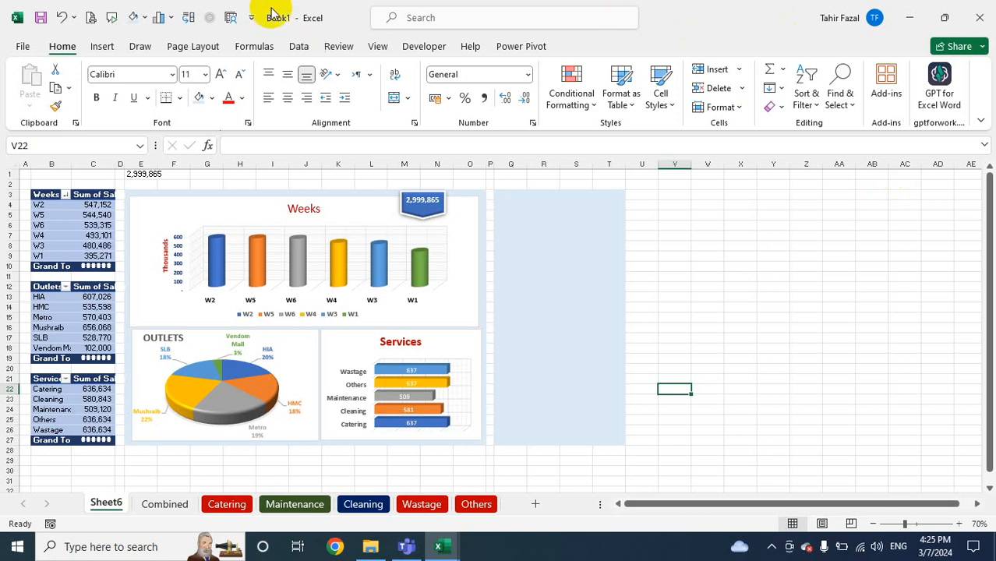
{"action": "left_click", "coordinate": [82, 215]}
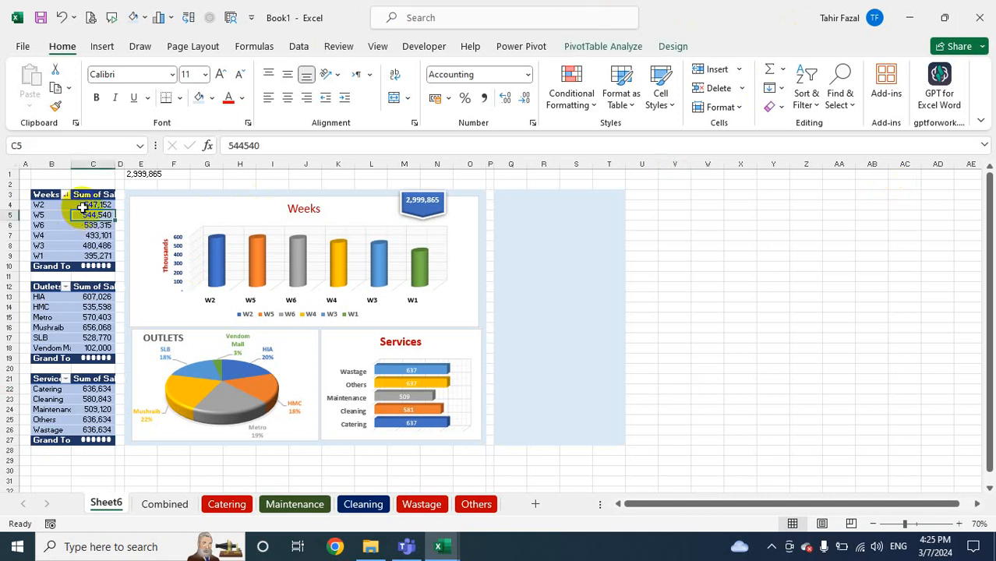
{"action": "double_click", "coordinate": [117, 164]}
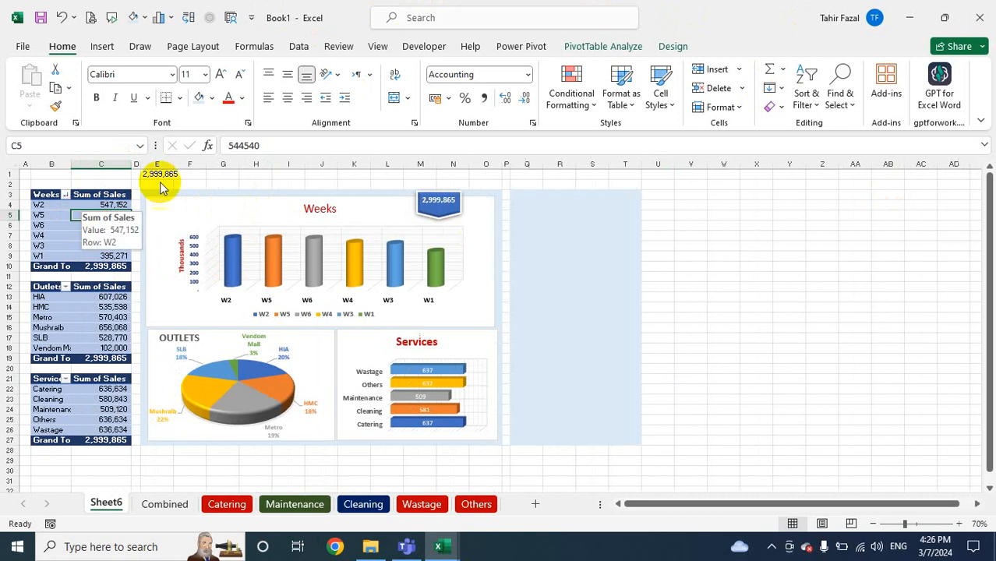
Insert slicers for Outlets, Services and Weeks from the Weeks PivotTable
{"action": "left_click", "coordinate": [619, 49]}
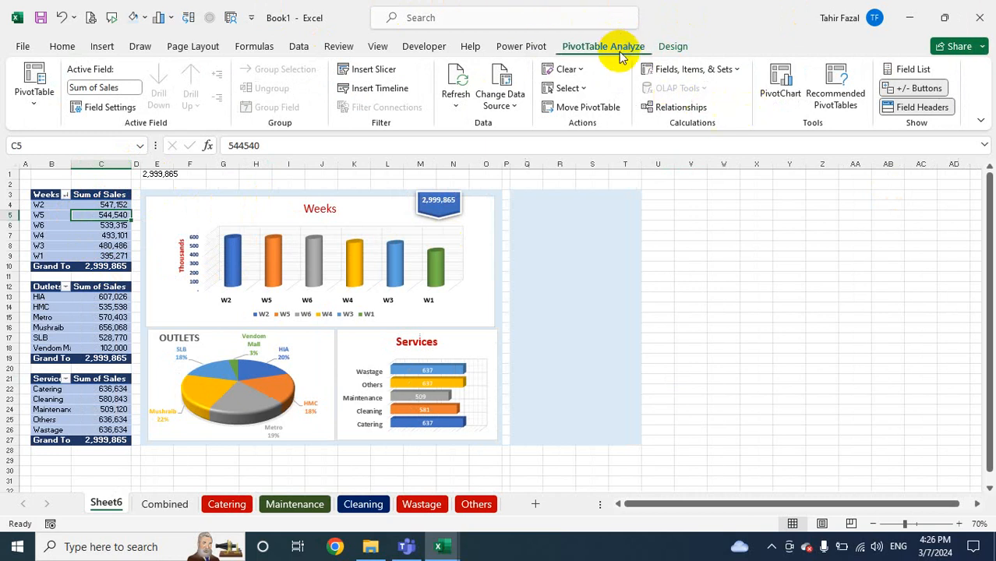
{"action": "left_click", "coordinate": [389, 72]}
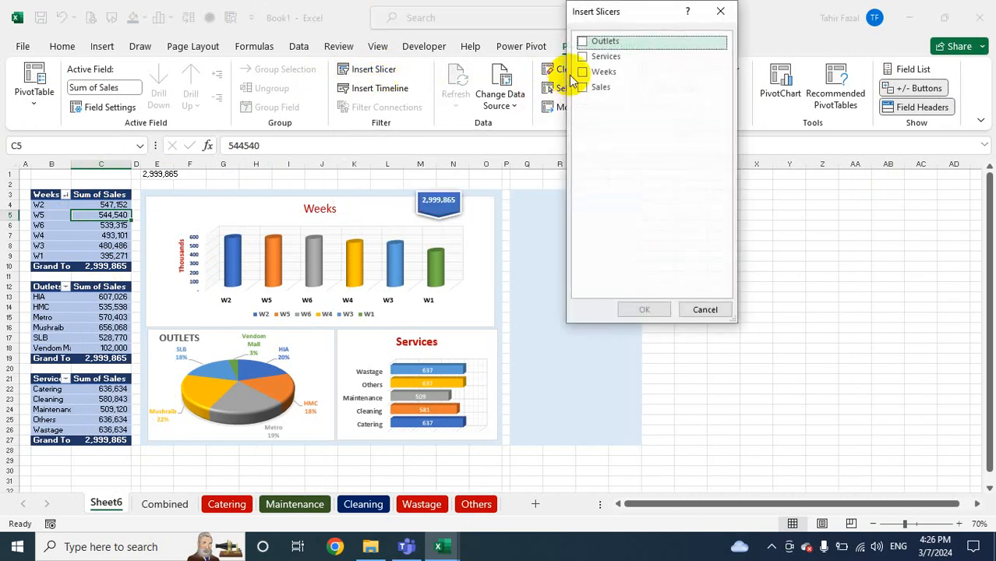
{"action": "left_click", "coordinate": [583, 43]}
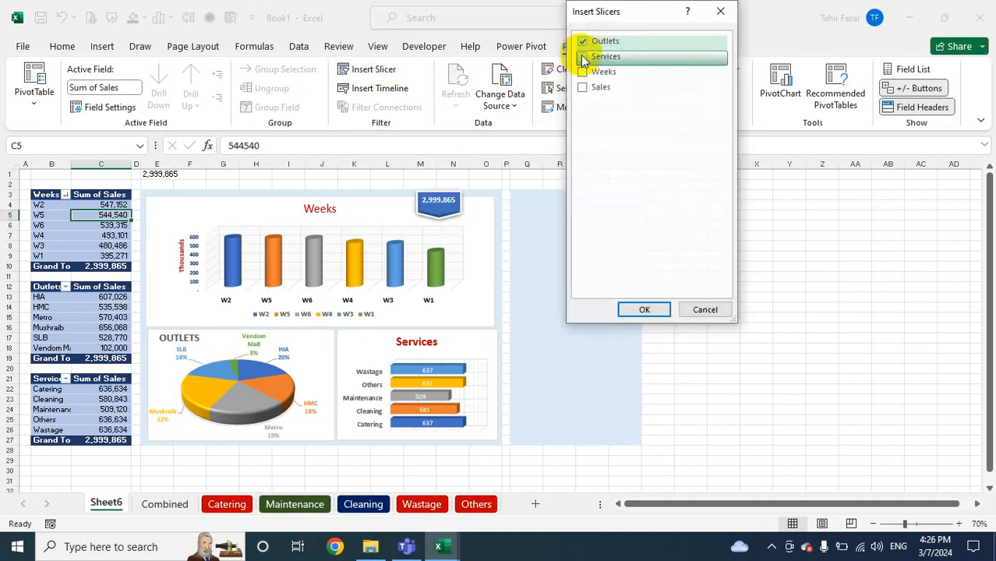
{"action": "left_click", "coordinate": [583, 57]}
{"action": "left_click", "coordinate": [583, 76]}
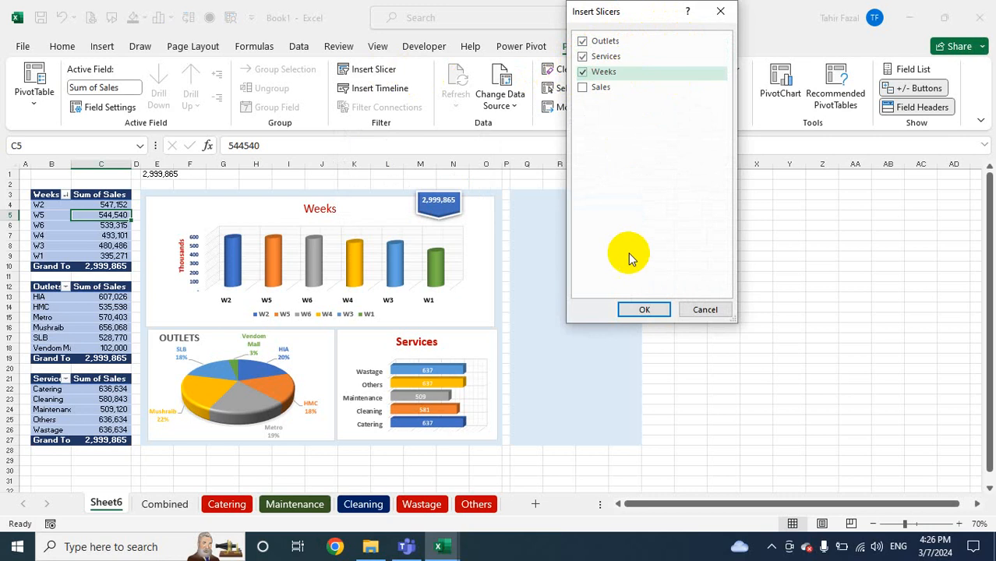
{"action": "left_click", "coordinate": [645, 310]}
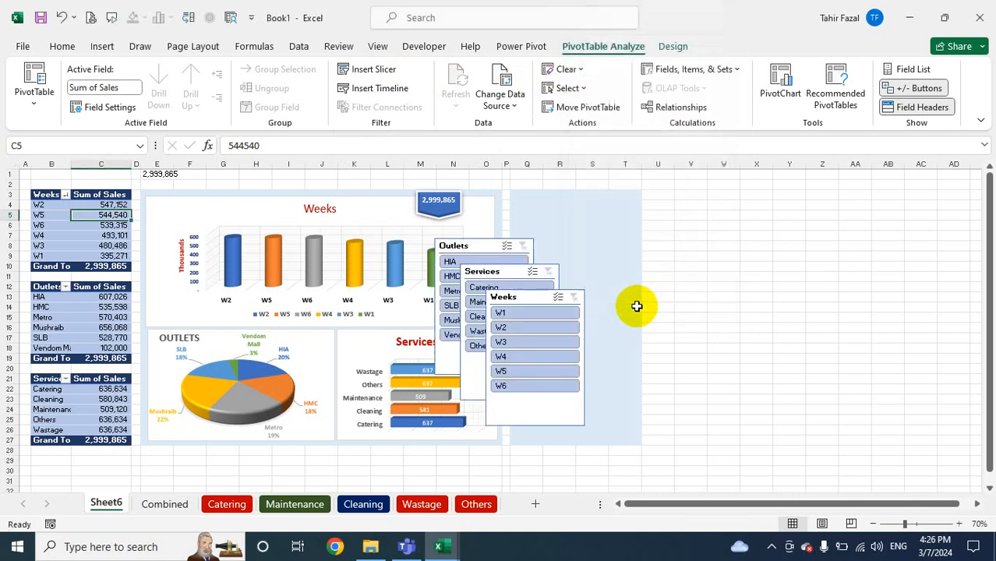
Move the slicers to the blank cells beyond column T, with Weeks and Services side by side and Outlets below Weeks
{"action": "left_click", "coordinate": [511, 300]}
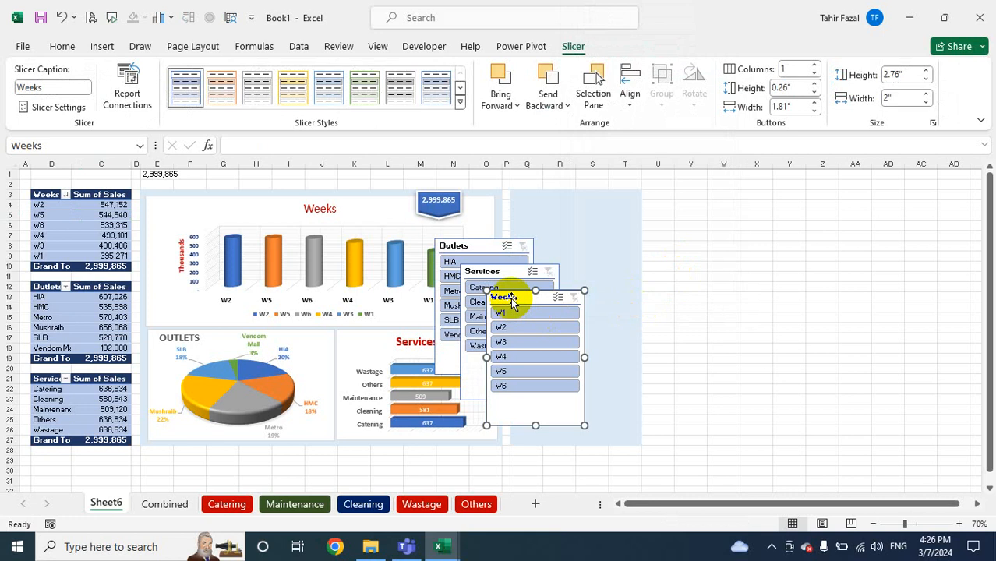
{"action": "left_click_drag", "start_coordinate": [511, 300], "coordinate": [695, 205]}
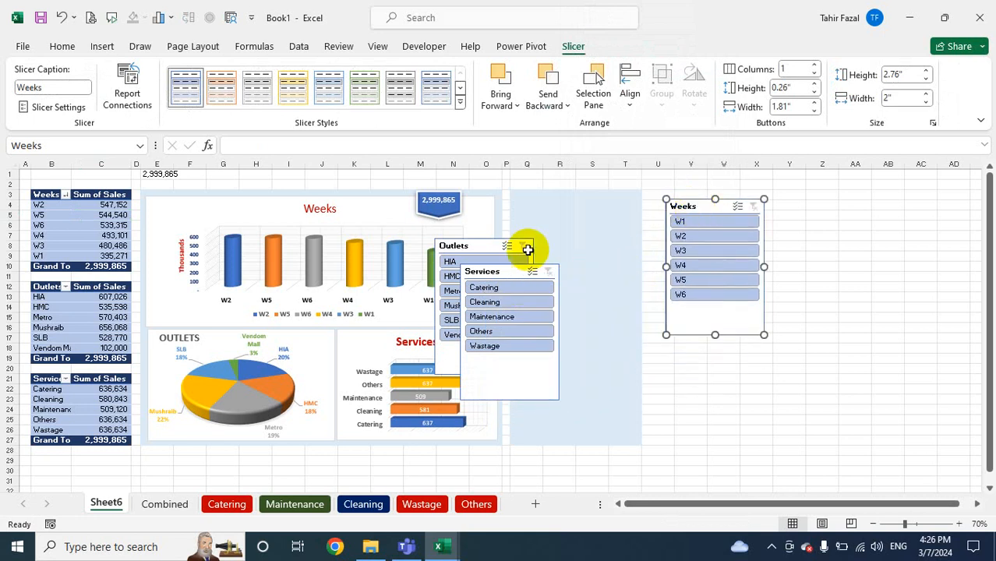
{"action": "left_click_drag", "start_coordinate": [477, 271], "coordinate": [810, 205]}
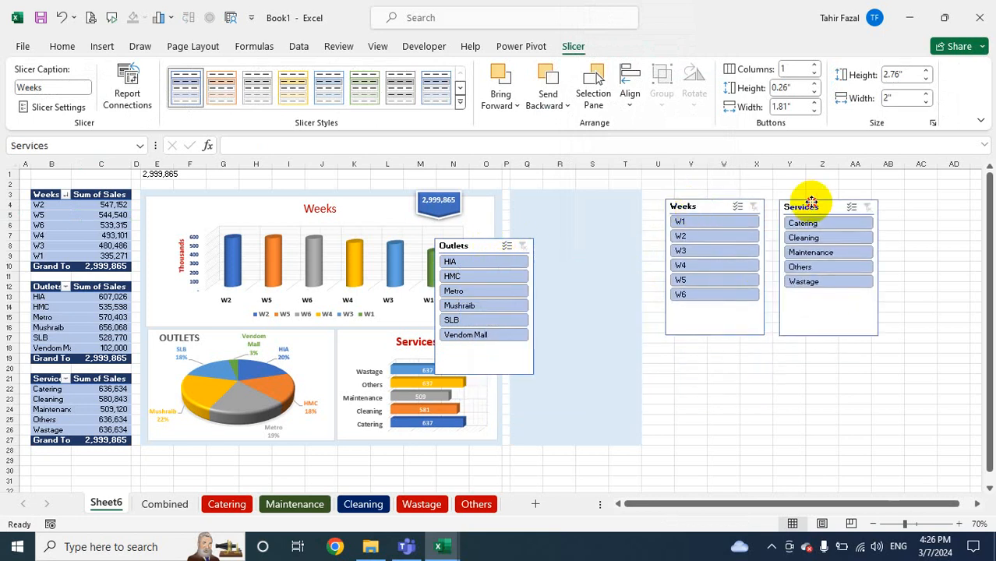
{"action": "left_click", "coordinate": [491, 245]}
{"action": "left_click_drag", "start_coordinate": [490, 246], "coordinate": [738, 348]}
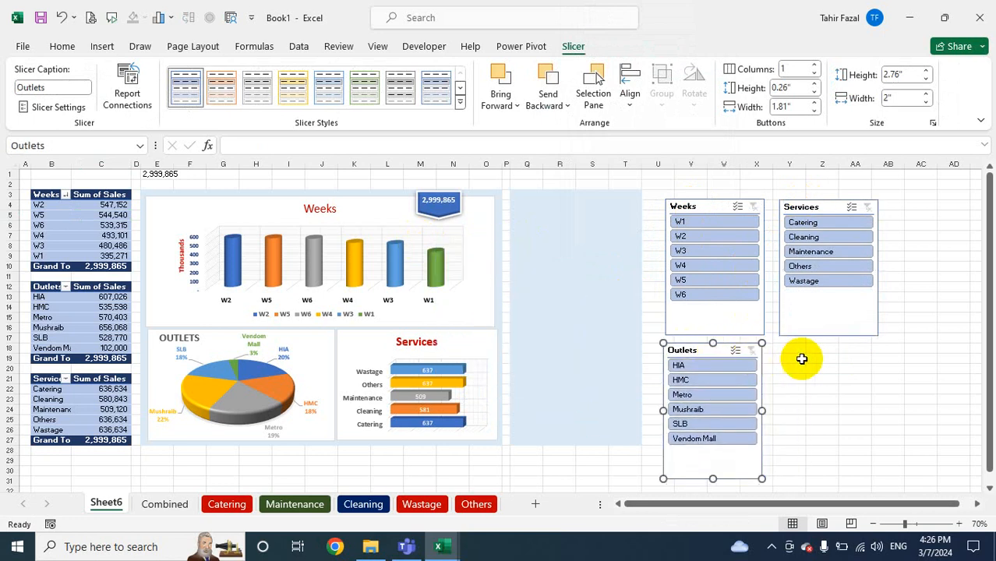
{"action": "left_click", "coordinate": [822, 359]}
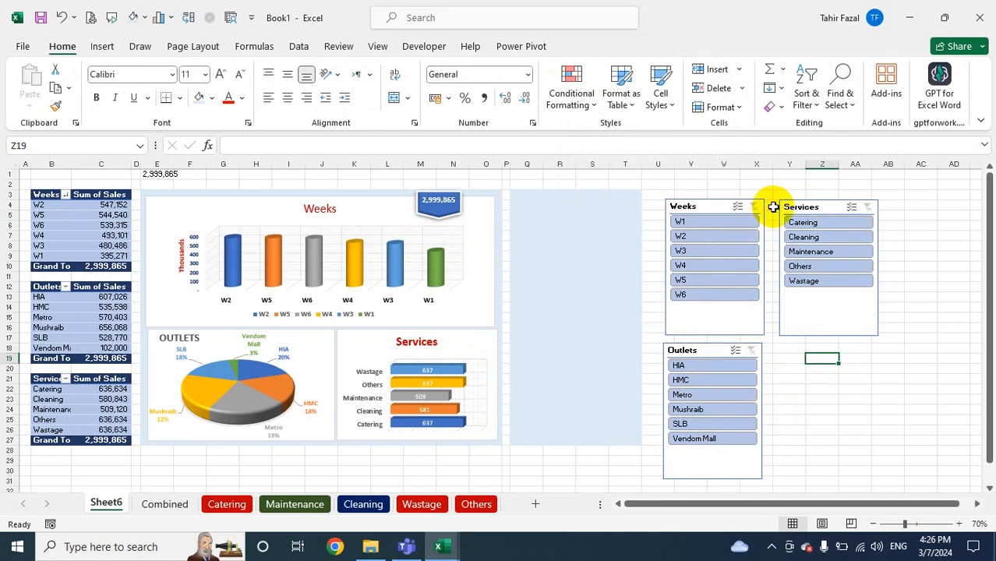
Arrange the Weeks slicer's buttons in 2 columns and reduce the slicer's height to about 1.36"
{"action": "left_click", "coordinate": [711, 201]}
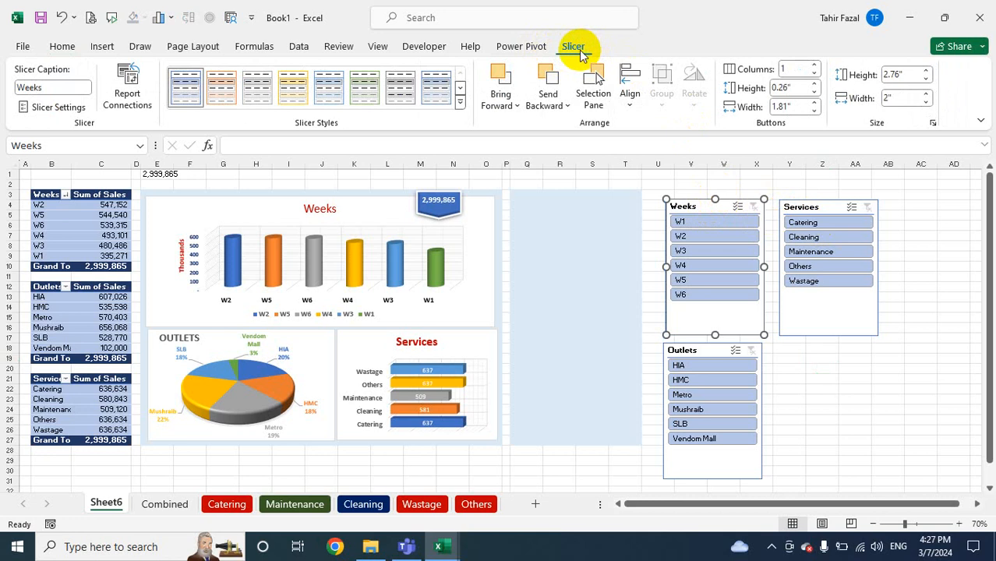
{"action": "left_click", "coordinate": [814, 66]}
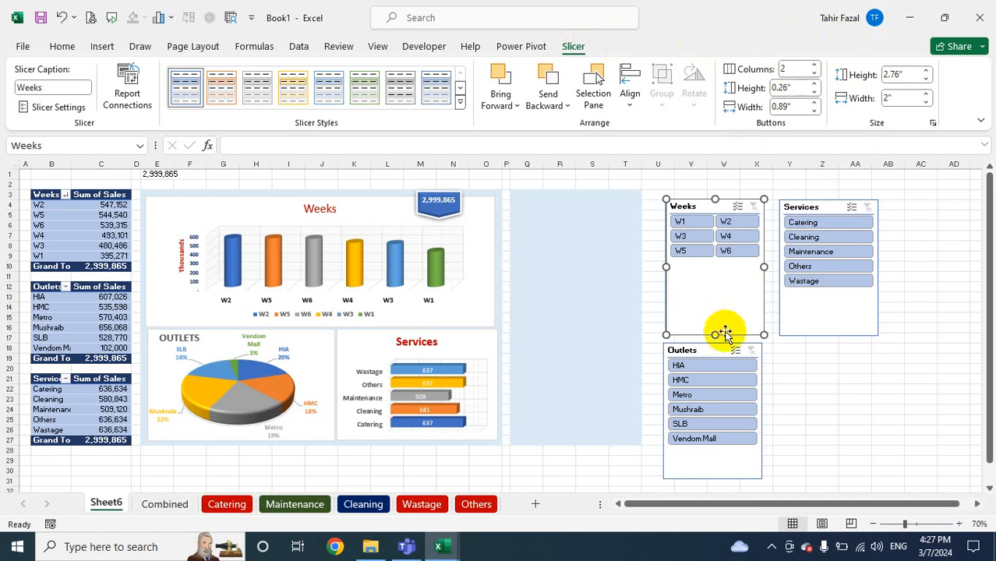
{"action": "left_click_drag", "start_coordinate": [714, 335], "coordinate": [734, 268]}
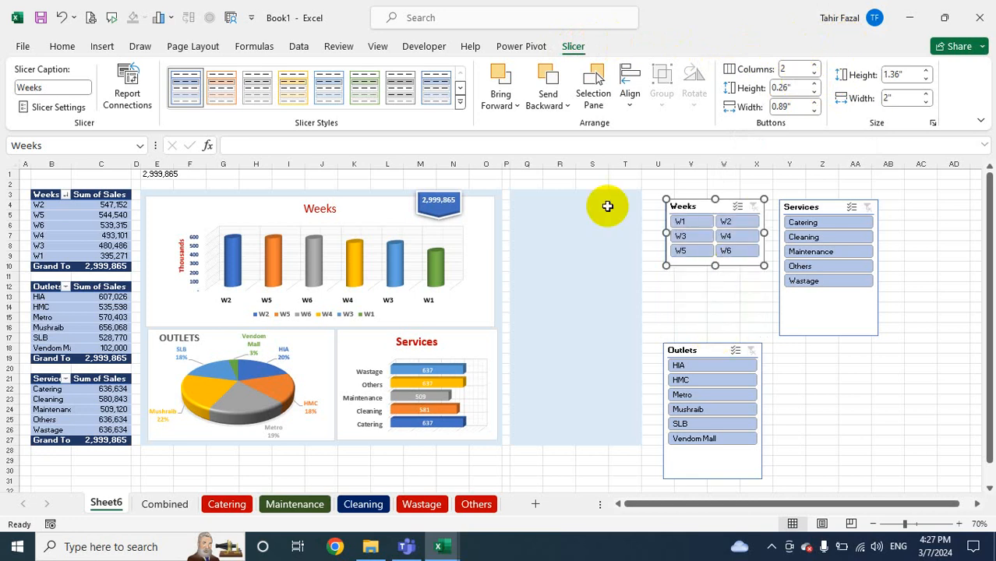
Apply the dark blue slicer style to the Weeks slicer and set its caption to "Select Week"
{"action": "left_click", "coordinate": [460, 102]}
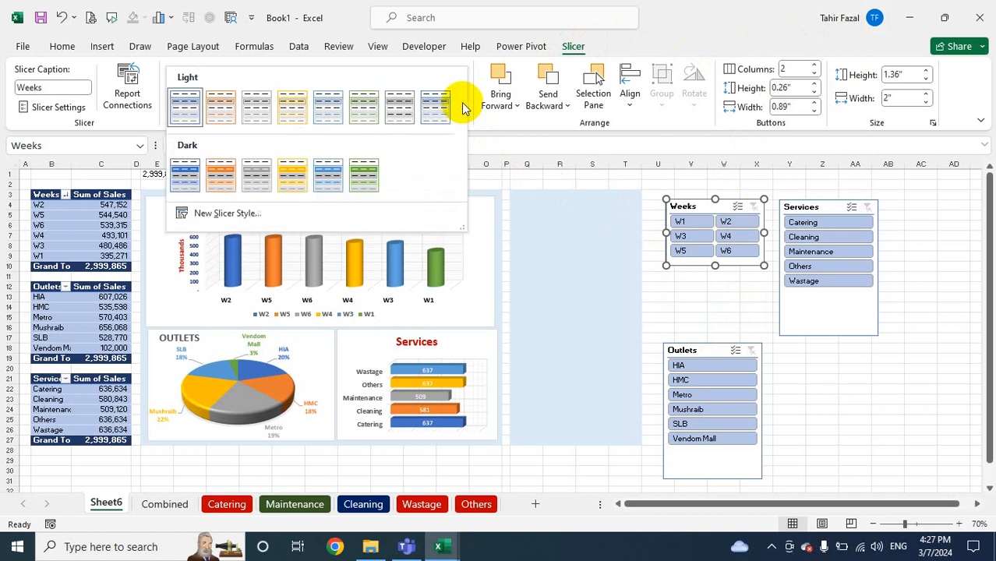
{"action": "left_click", "coordinate": [184, 178]}
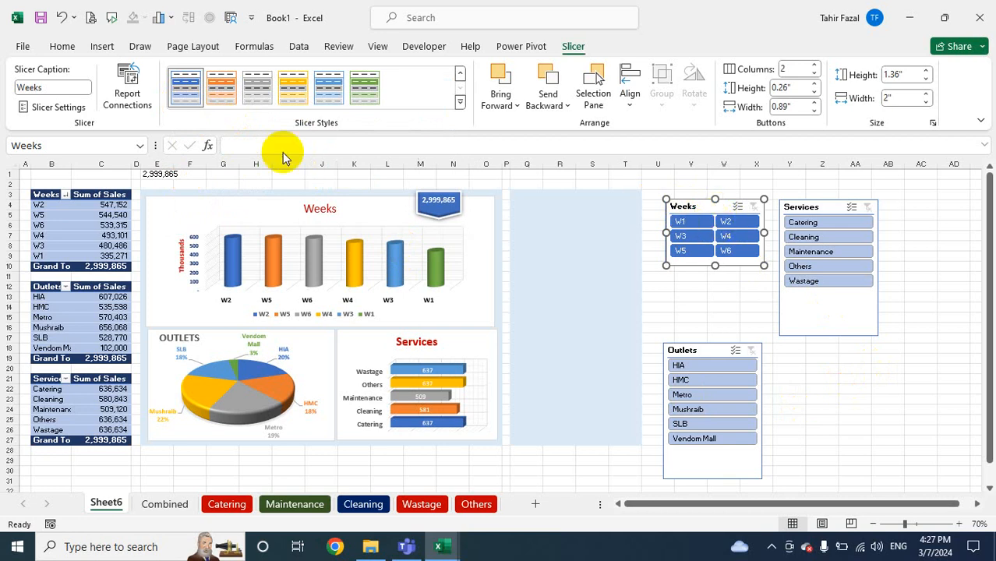
{"action": "left_click", "coordinate": [56, 87]}
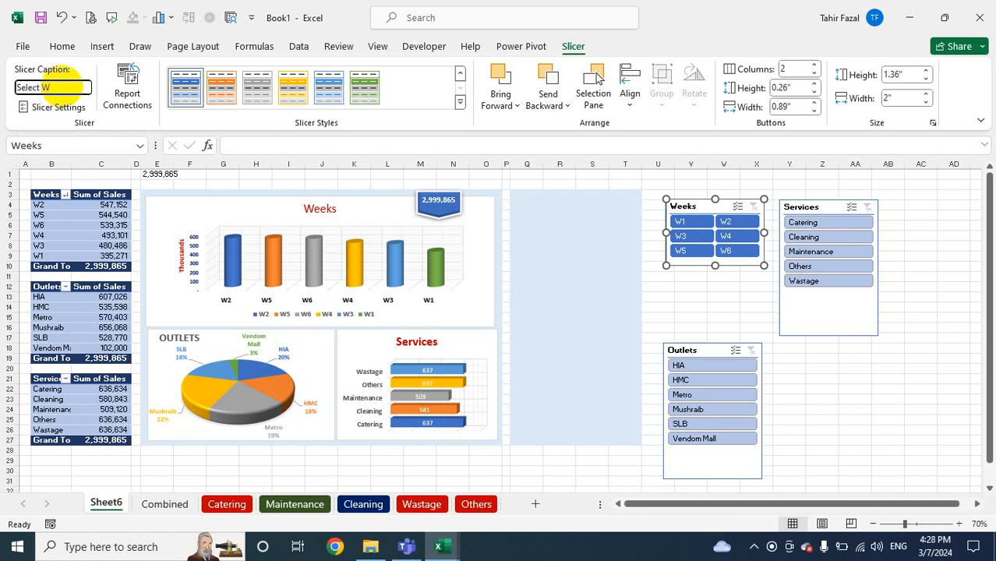
{"action": "type", "text": "Select Week"}
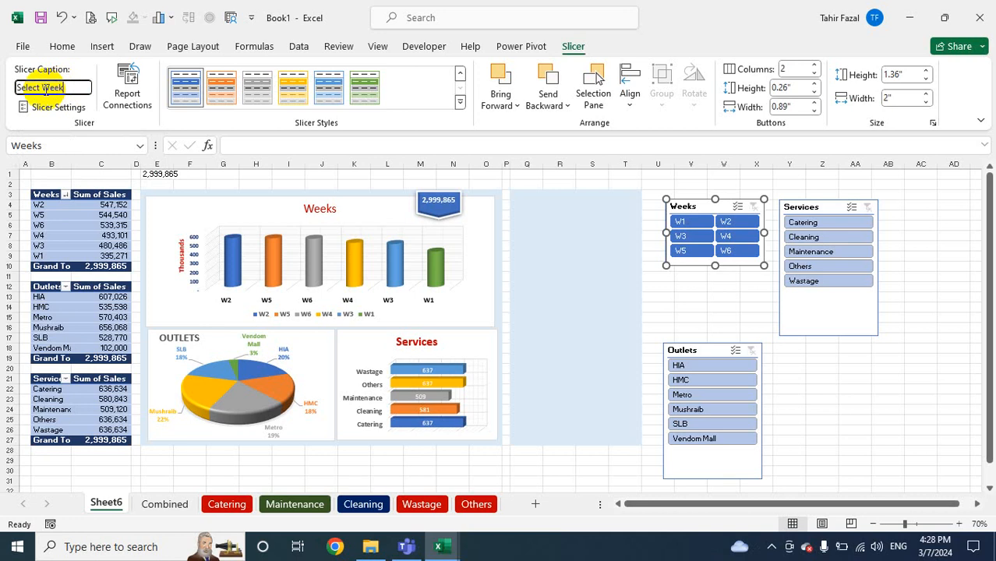
{"action": "left_click", "coordinate": [551, 181]}
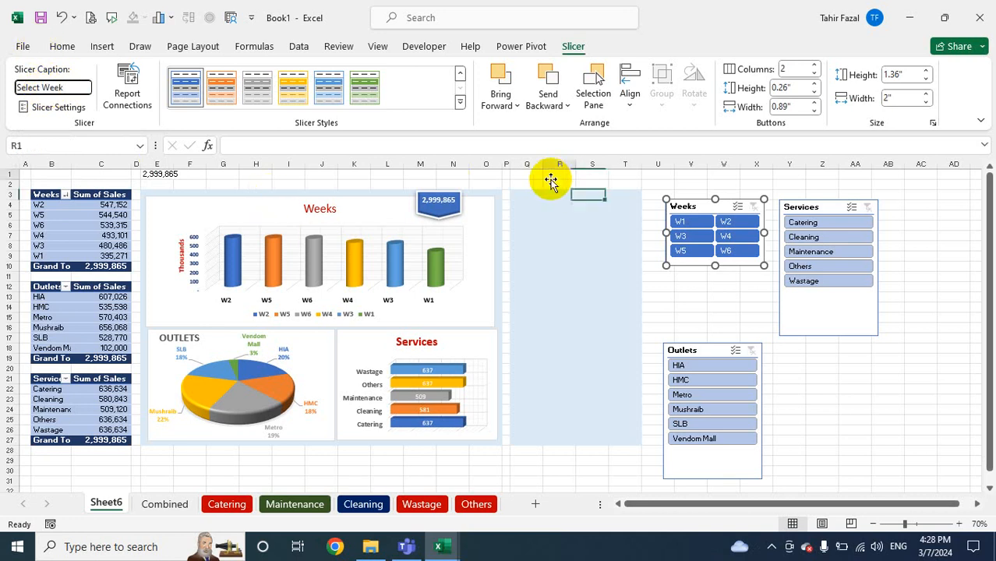
{"action": "left_click", "coordinate": [711, 205]}
{"action": "double_click", "coordinate": [72, 88]}
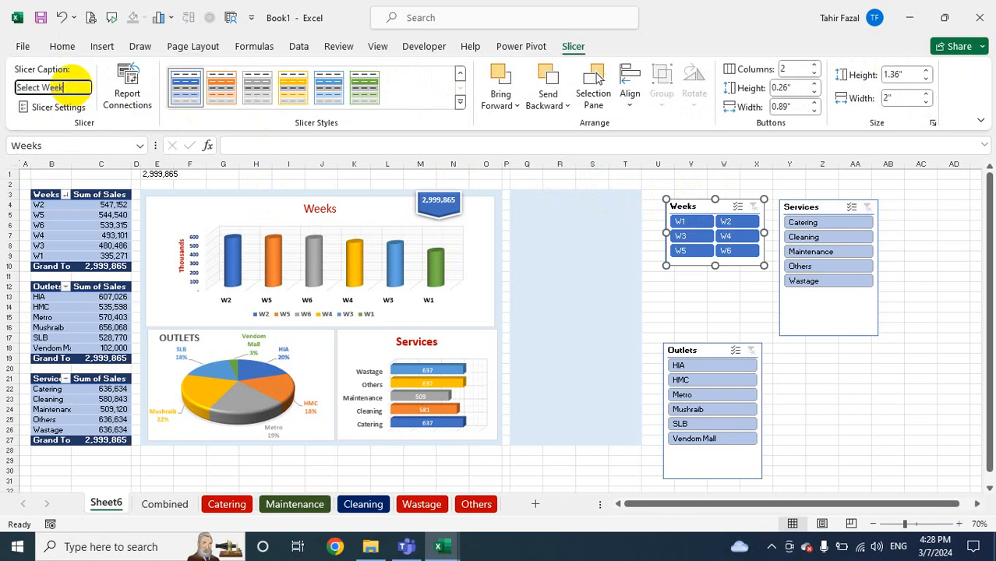
{"action": "key", "text": "Return"}
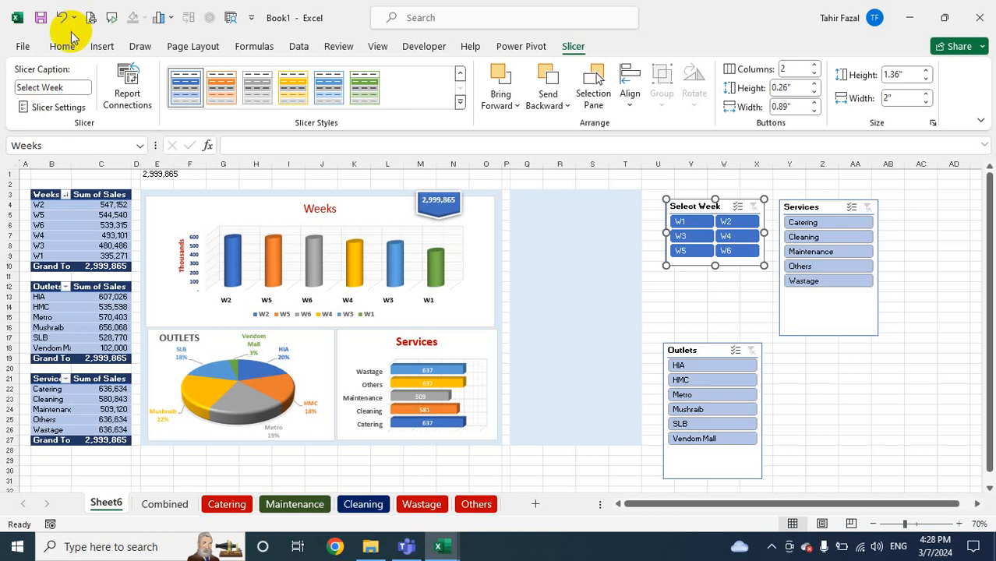
Move the Select Week slicer to the top of the shaded area in columns Q to T and resize it to about 1.49" by 2.38"
{"action": "left_click", "coordinate": [754, 296]}
{"action": "left_click", "coordinate": [748, 266]}
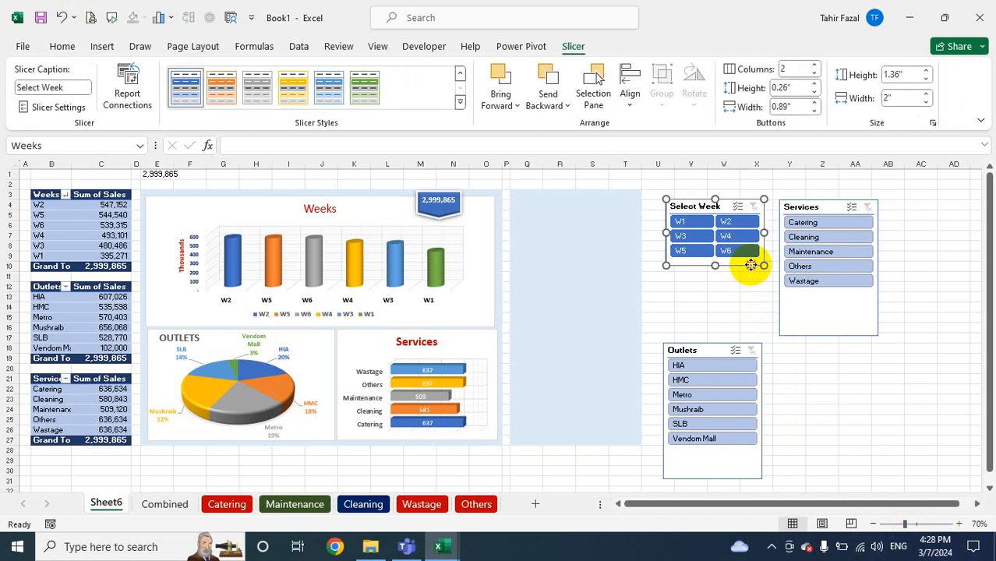
{"action": "left_click_drag", "start_coordinate": [750, 265], "coordinate": [631, 269]}
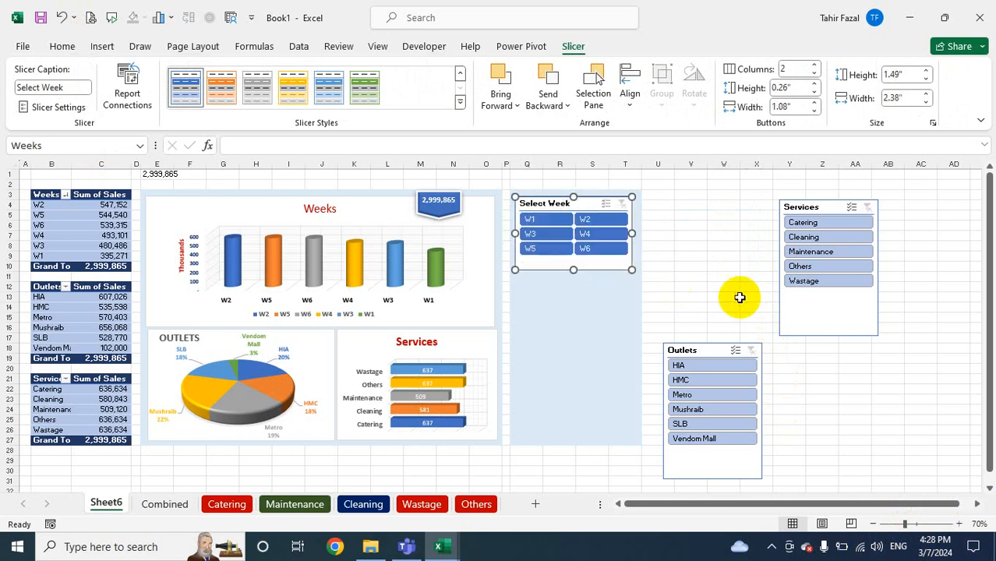
{"action": "left_click", "coordinate": [690, 260]}
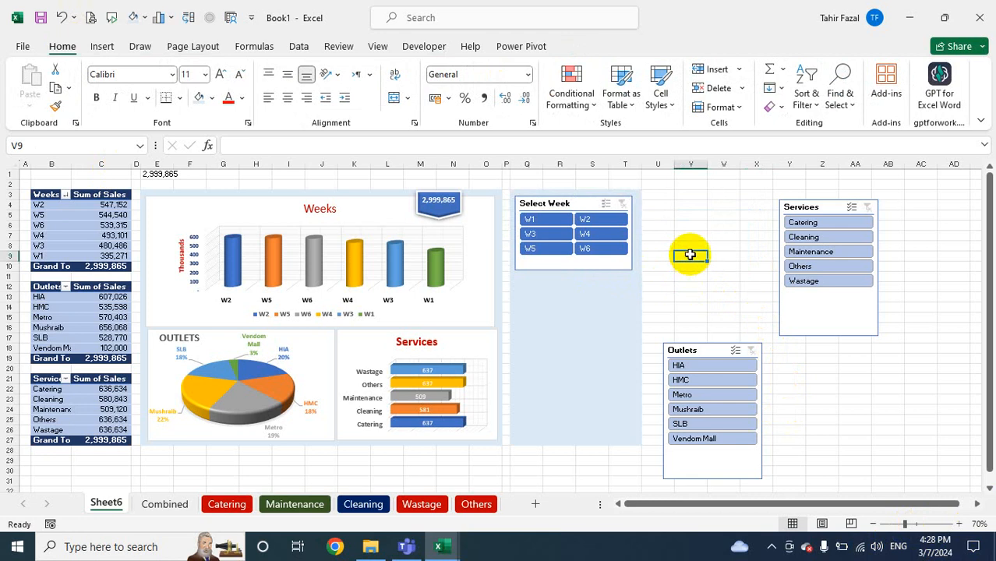
Place the Outlets slicer below Select Week in 2 columns, about 2.32" wide and just tall enough for its buttons
{"action": "left_click", "coordinate": [712, 347]}
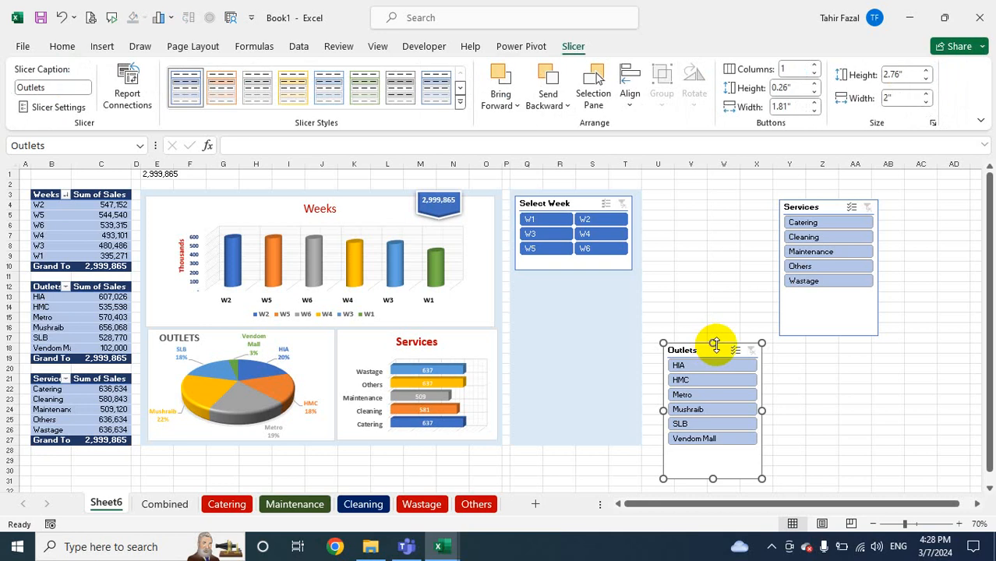
{"action": "left_click_drag", "start_coordinate": [716, 345], "coordinate": [578, 276]}
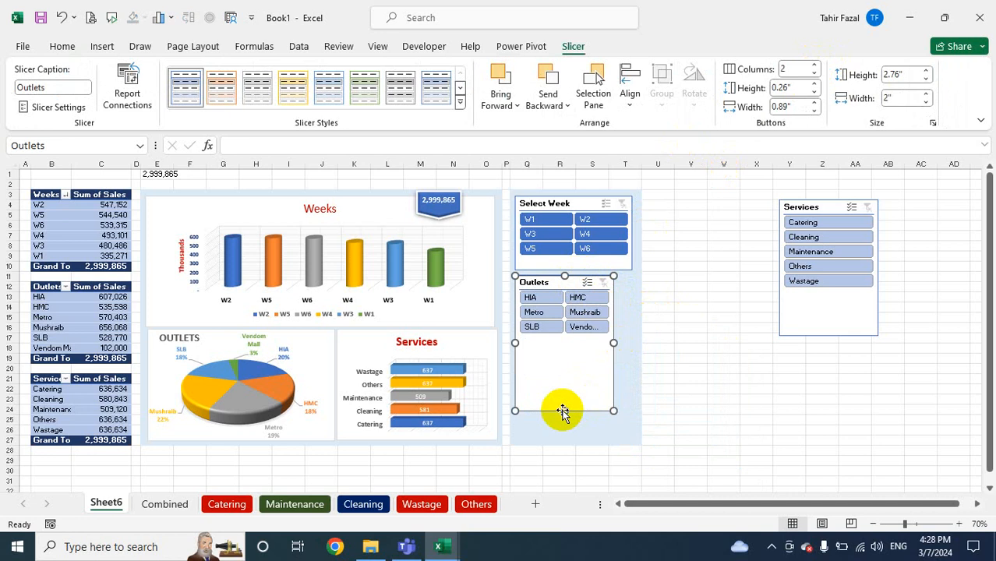
{"action": "left_click_drag", "start_coordinate": [616, 343], "coordinate": [627, 351]}
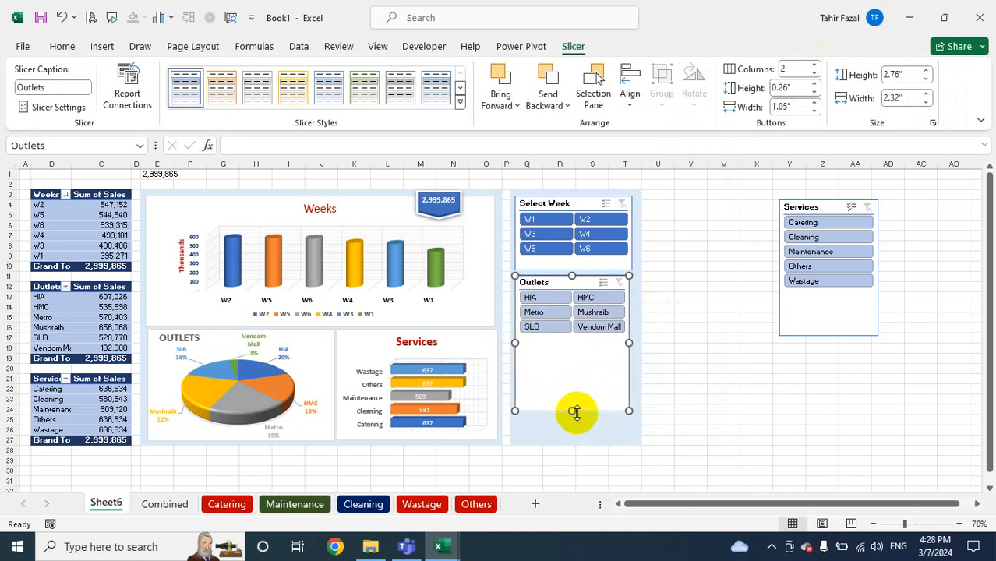
{"action": "left_click_drag", "start_coordinate": [572, 410], "coordinate": [586, 343]}
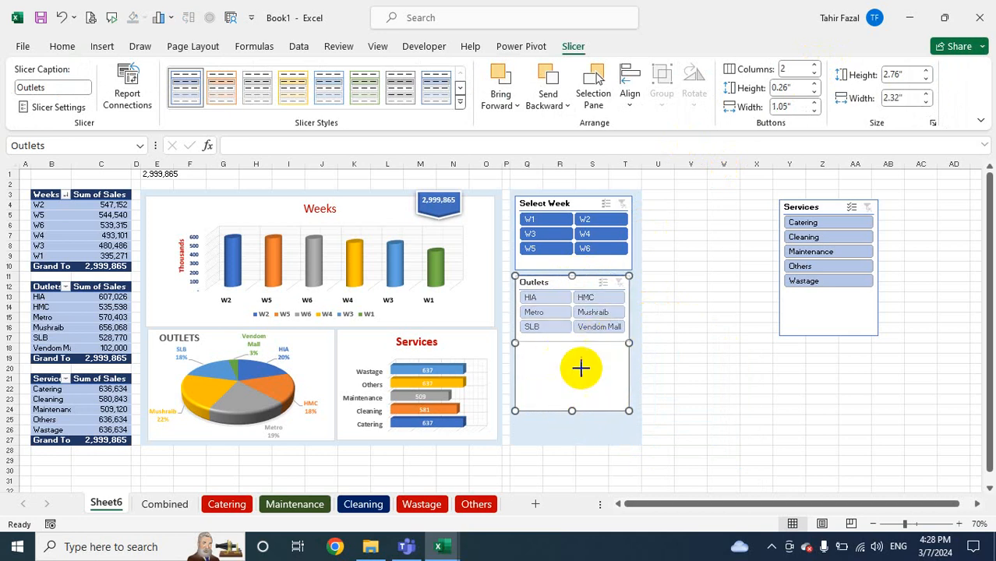
Apply the dark orange slicer style to the Outlets slicer
{"action": "left_click", "coordinate": [461, 105]}
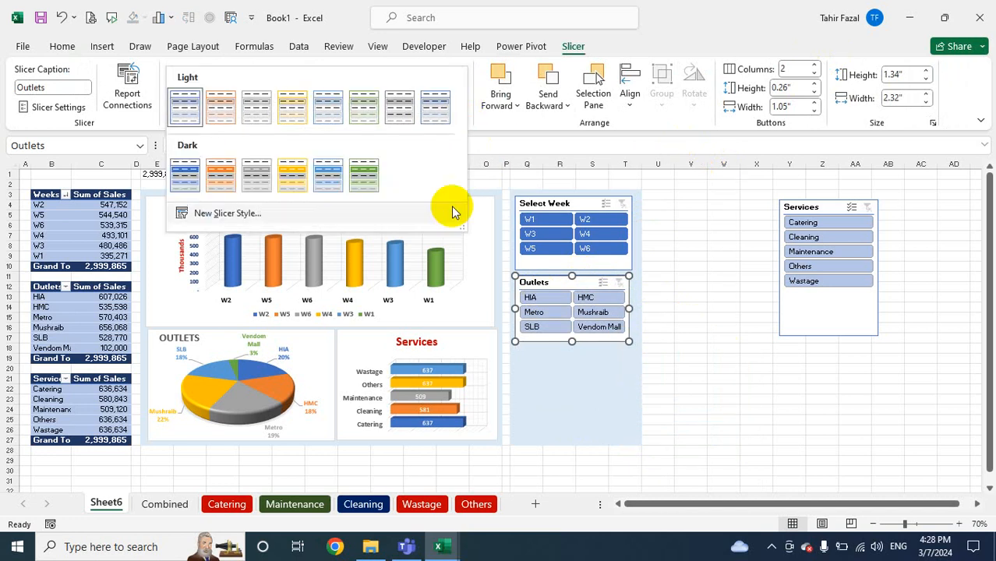
{"action": "left_click", "coordinate": [225, 175]}
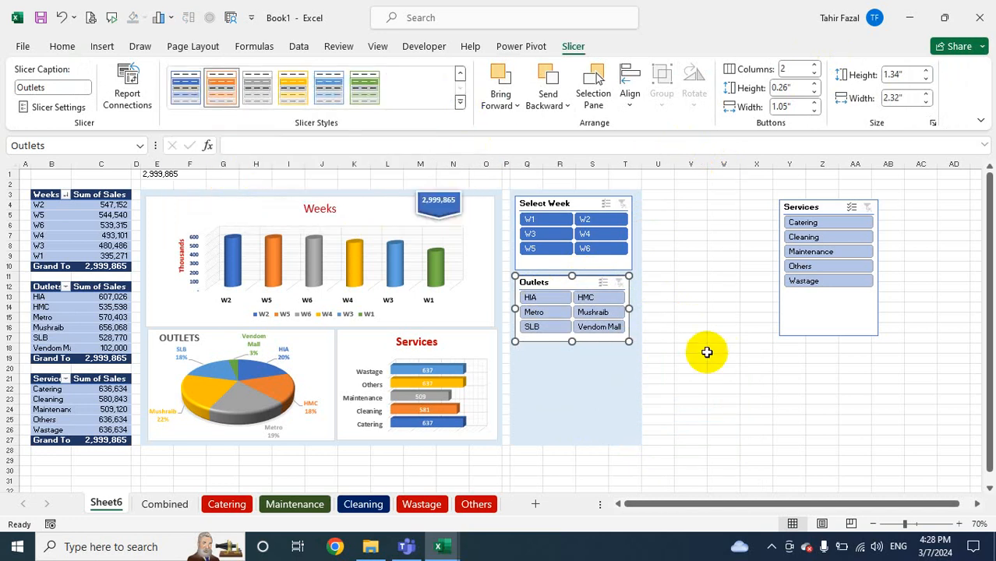
{"action": "left_click", "coordinate": [717, 325]}
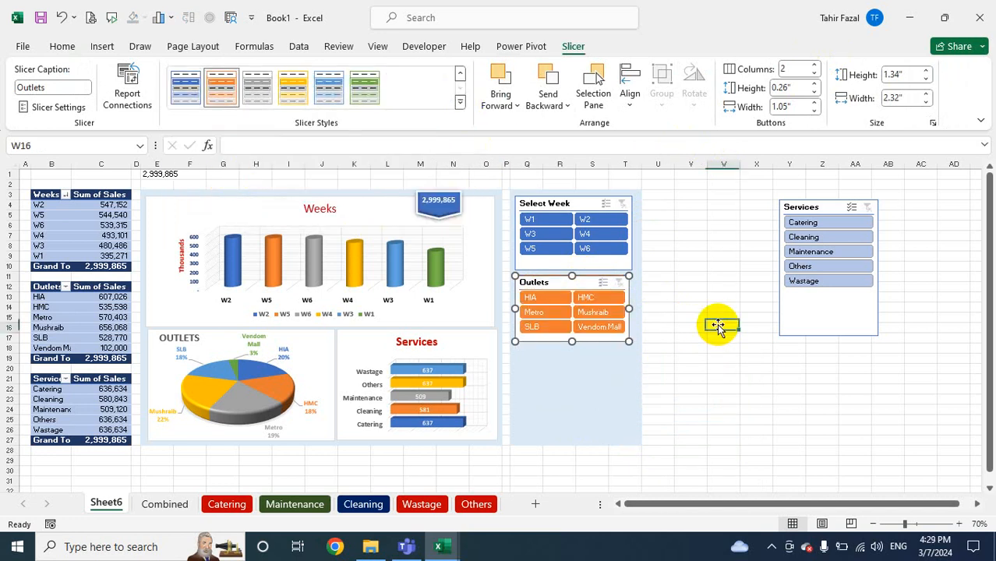
Reduce the Services slicer's height to about 2.17" and apply the dark green slicer style to it
{"action": "left_click", "coordinate": [805, 330]}
{"action": "left_click_drag", "start_coordinate": [829, 335], "coordinate": [827, 306]}
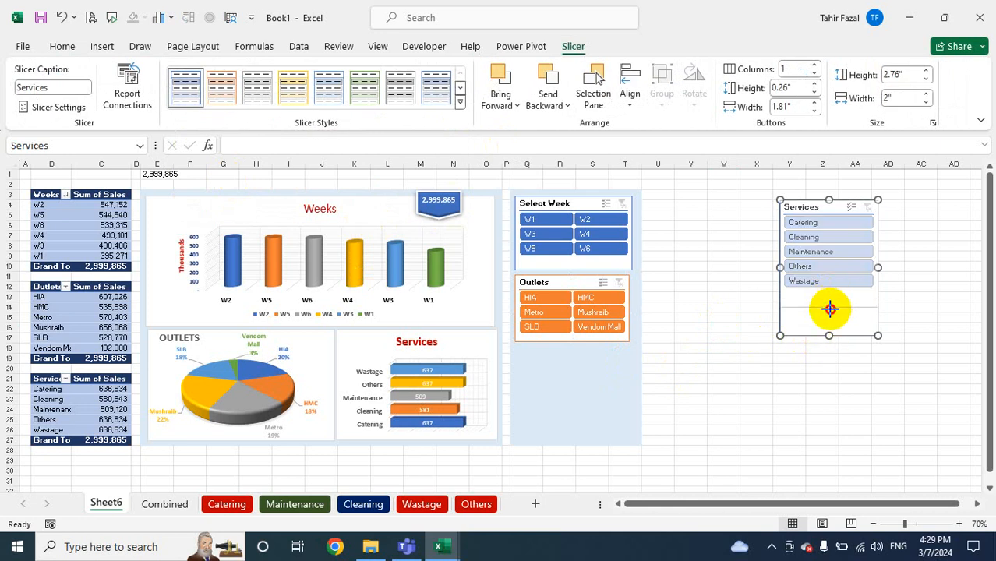
{"action": "left_click", "coordinate": [459, 101]}
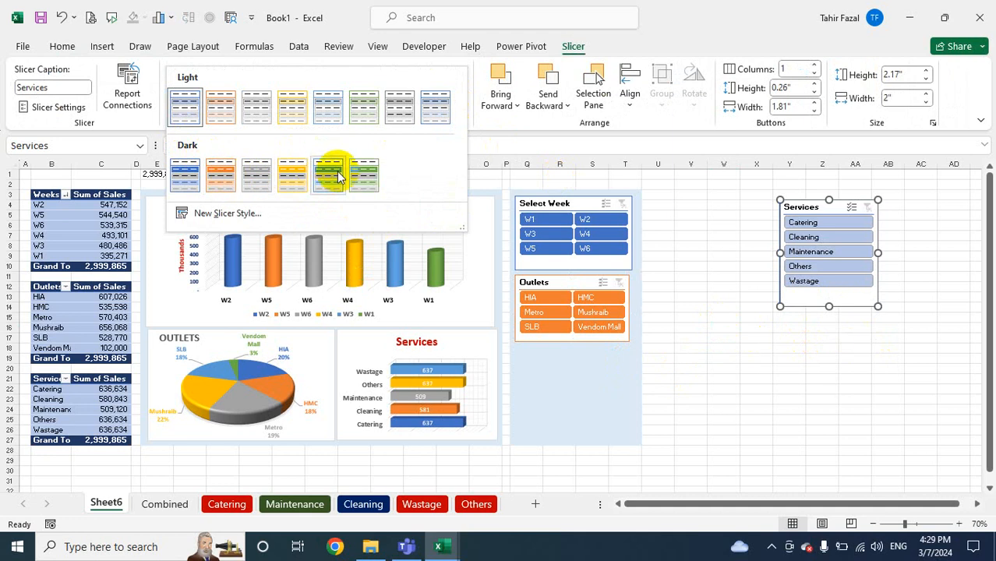
{"action": "left_click", "coordinate": [386, 178]}
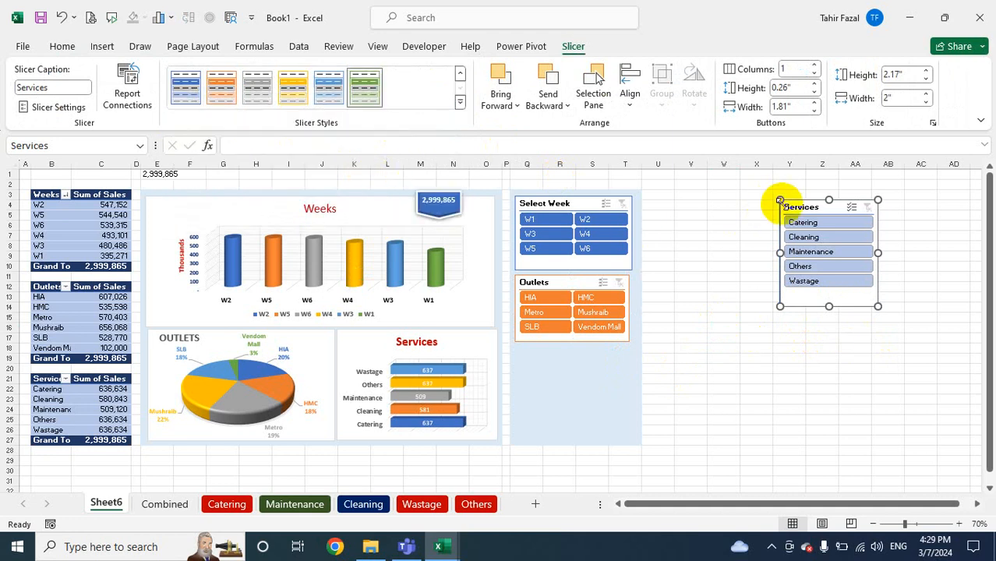
Place the Services slicer in one column below Outlets, about 2.19" wide and short enough to fit the shaded area
{"action": "left_click_drag", "start_coordinate": [808, 201], "coordinate": [543, 348]}
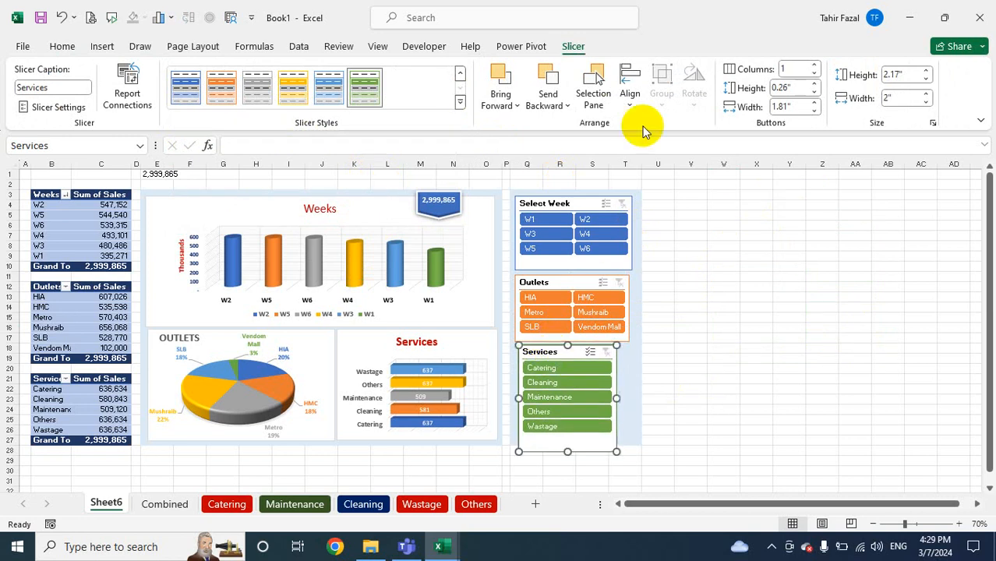
{"action": "left_click", "coordinate": [814, 66]}
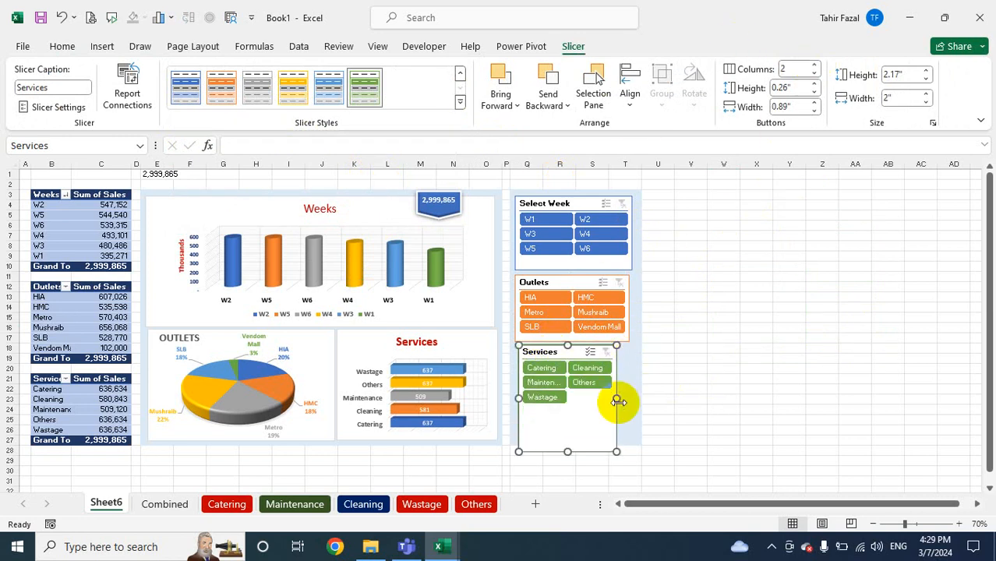
{"action": "left_click_drag", "start_coordinate": [616, 400], "coordinate": [632, 402]}
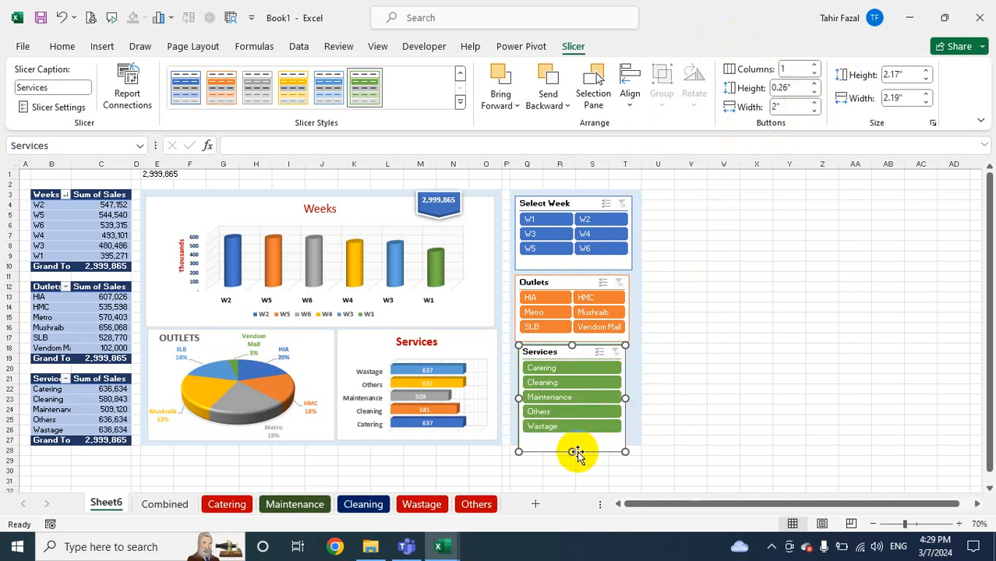
{"action": "left_click_drag", "start_coordinate": [572, 451], "coordinate": [573, 442]}
{"action": "left_click", "coordinate": [731, 357]}
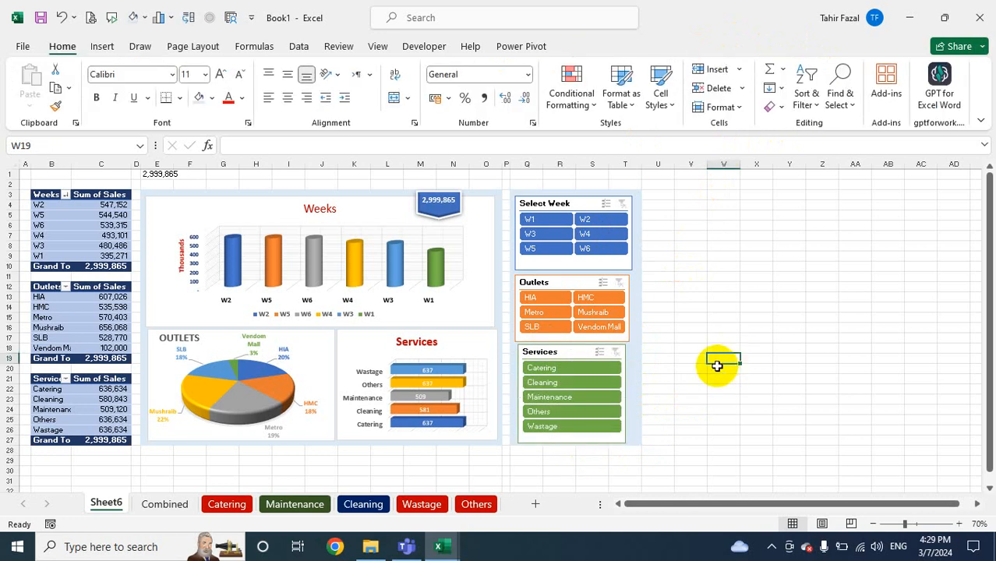
Connect the Select Week slicer to the Outlets and PivotTable3 reports in addition to Weeks
{"action": "scroll", "coordinate": [721, 362], "scroll_direction": "up", "scroll_amount": 1, "text": "ctrl"}
{"action": "scroll", "coordinate": [779, 369], "scroll_direction": "up", "scroll_amount": 1}
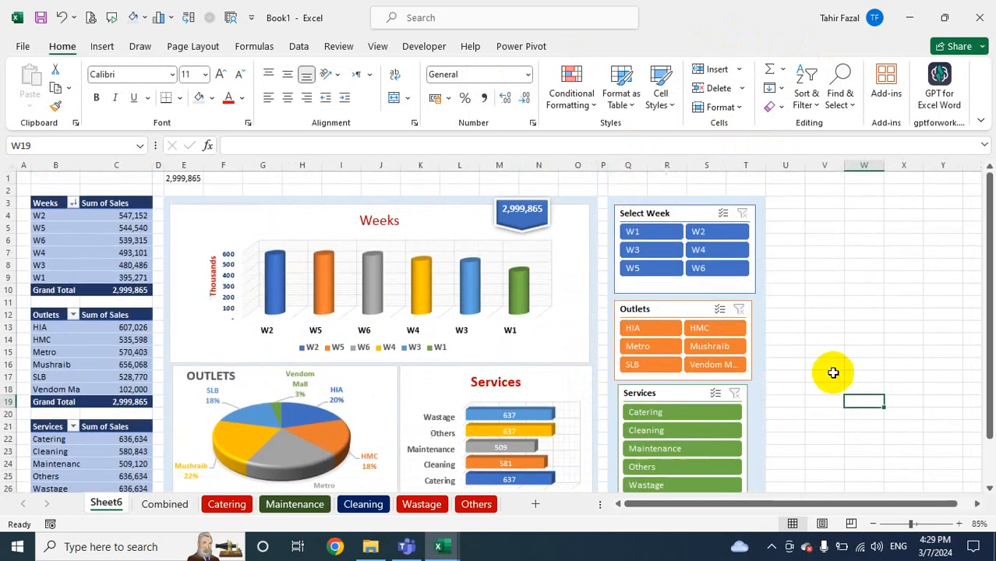
{"action": "left_click", "coordinate": [697, 211]}
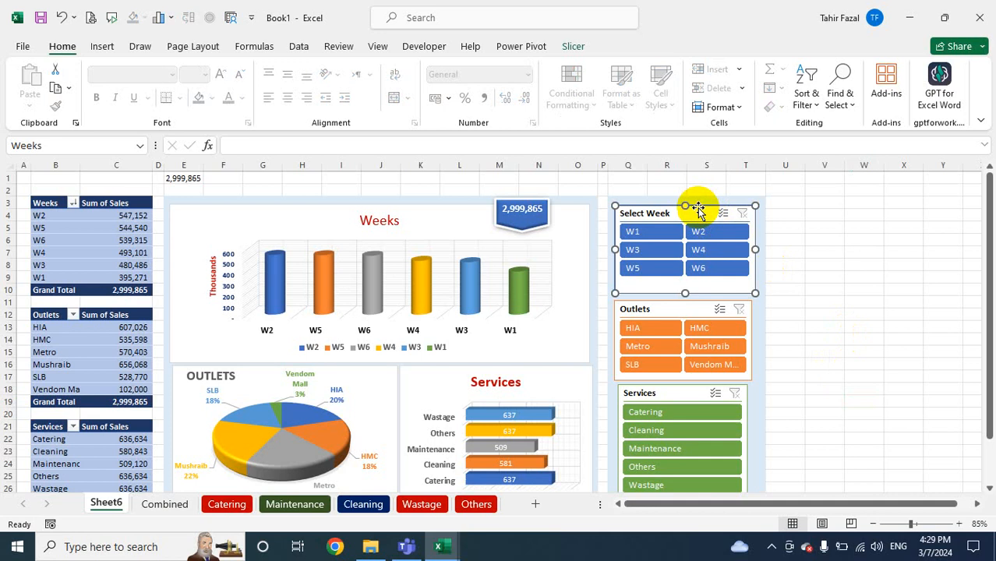
{"action": "right_click", "coordinate": [698, 208]}
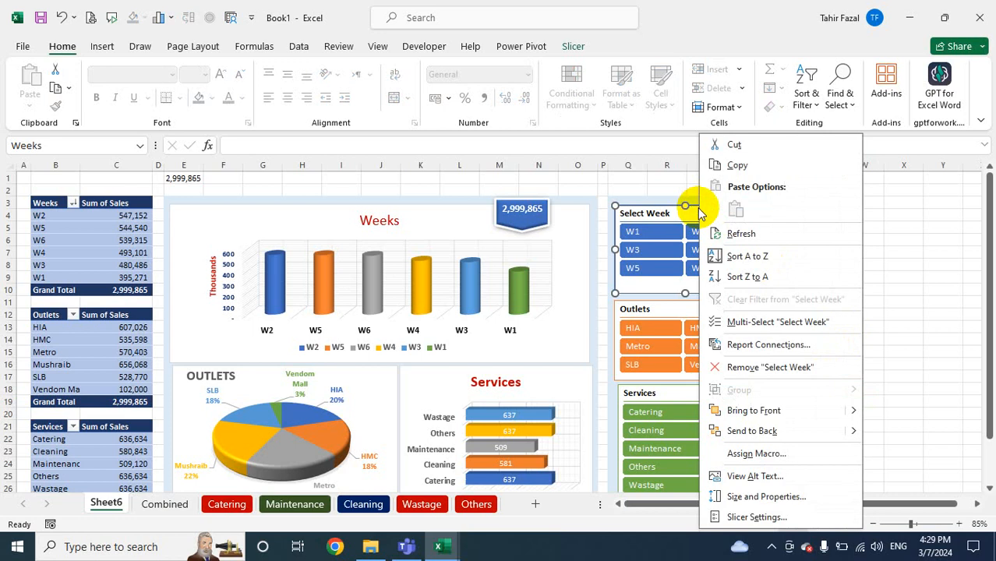
{"action": "left_click", "coordinate": [779, 344]}
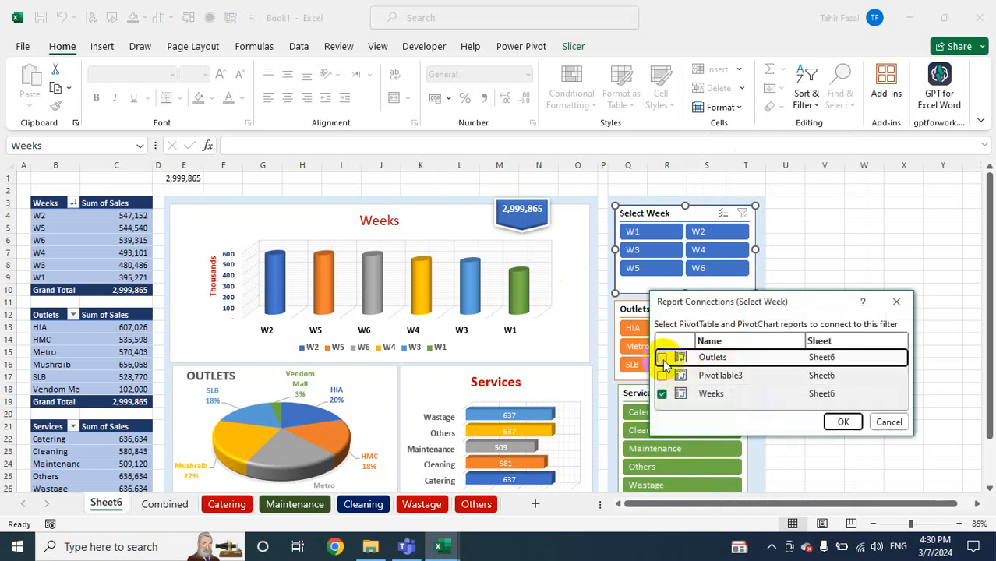
{"action": "left_click", "coordinate": [661, 376]}
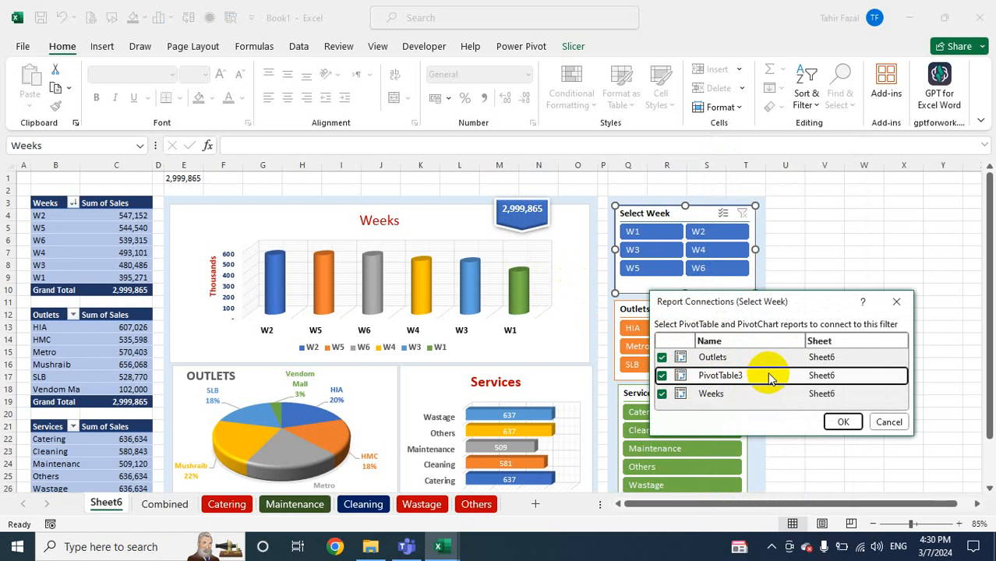
{"action": "left_click", "coordinate": [845, 421]}
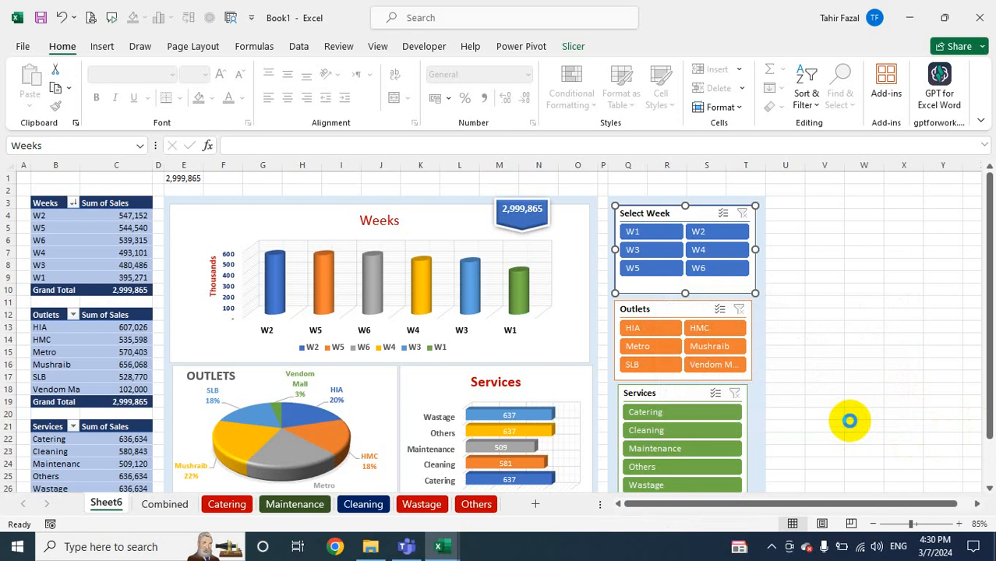
Connect the Outlets slicer to the Outlets and PivotTable3 reports in addition to Weeks
{"action": "left_click", "coordinate": [682, 304]}
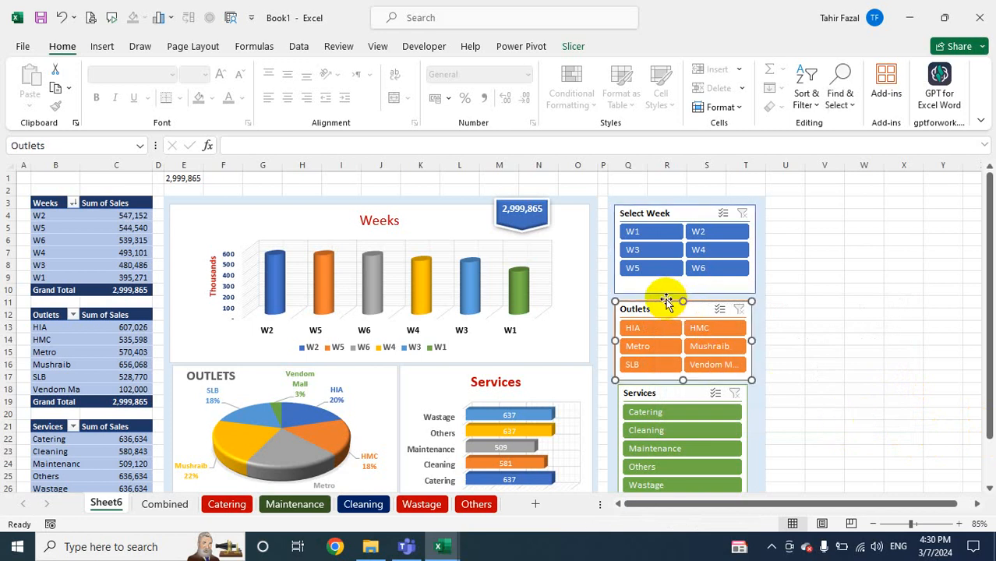
{"action": "right_click", "coordinate": [663, 301]}
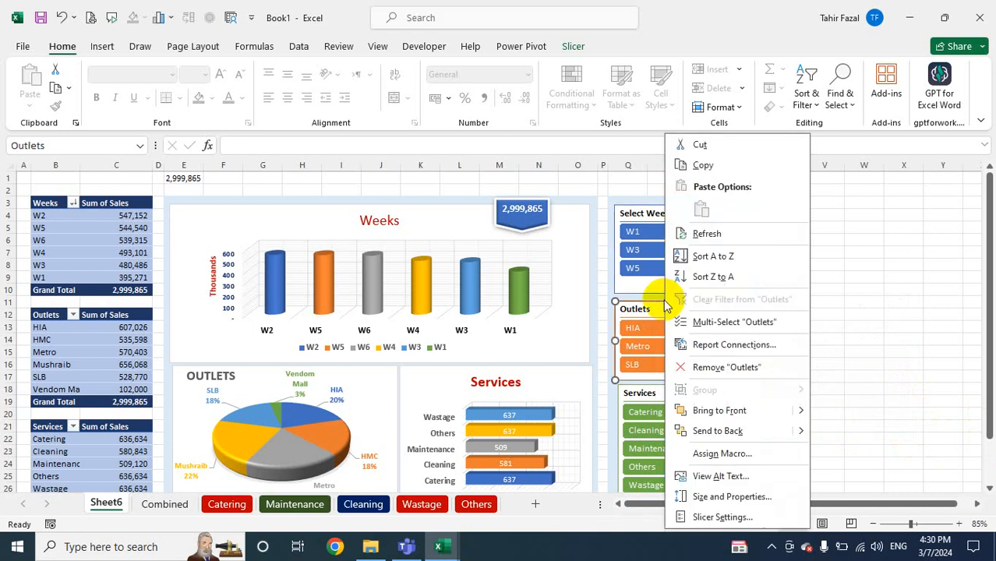
{"action": "left_click", "coordinate": [720, 343]}
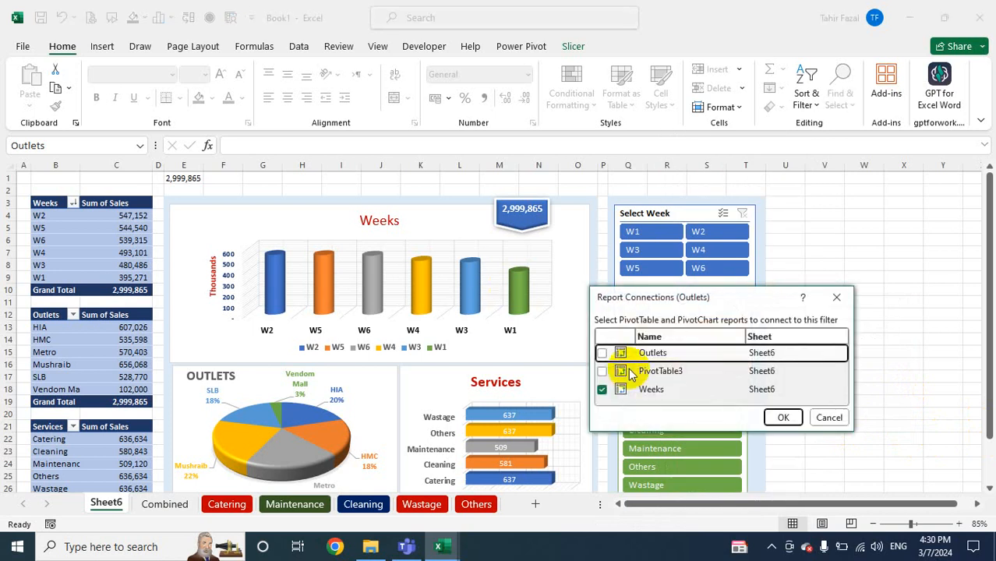
{"action": "left_click", "coordinate": [603, 353]}
{"action": "left_click", "coordinate": [602, 353]}
{"action": "left_click", "coordinate": [602, 371]}
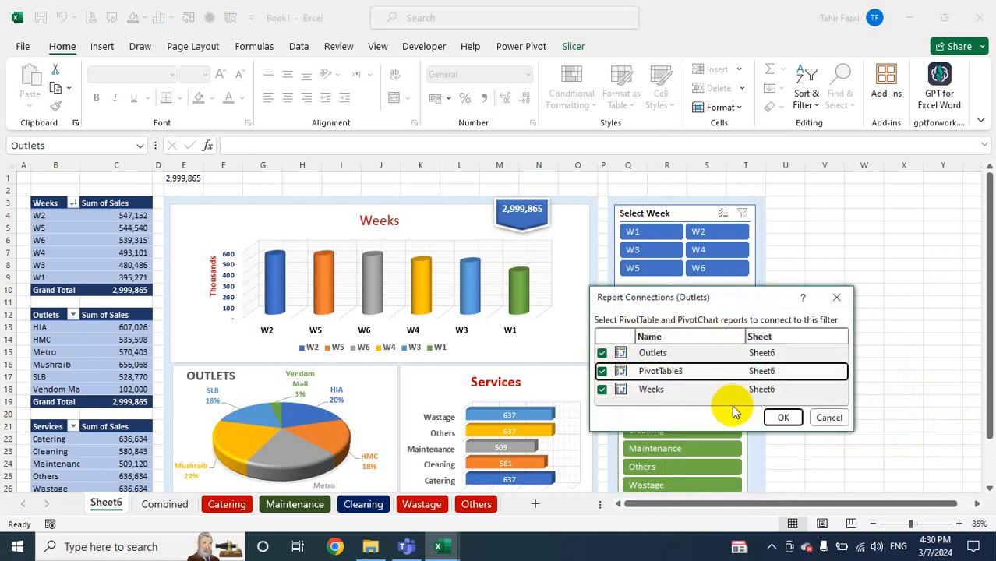
{"action": "left_click", "coordinate": [781, 418]}
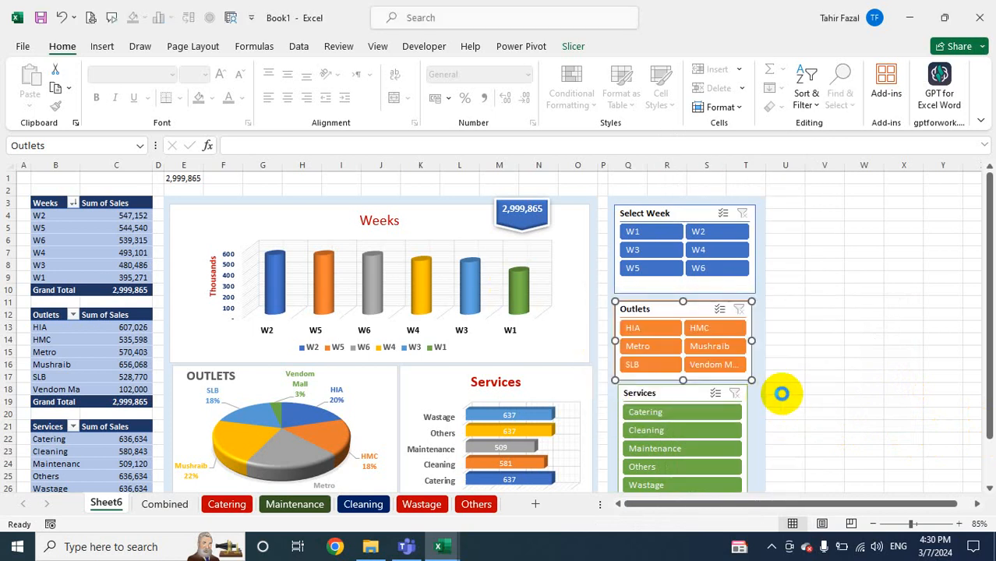
Connect the Services slicer to the Outlets and PivotTable3 reports in addition to Weeks
{"action": "left_click", "coordinate": [667, 392]}
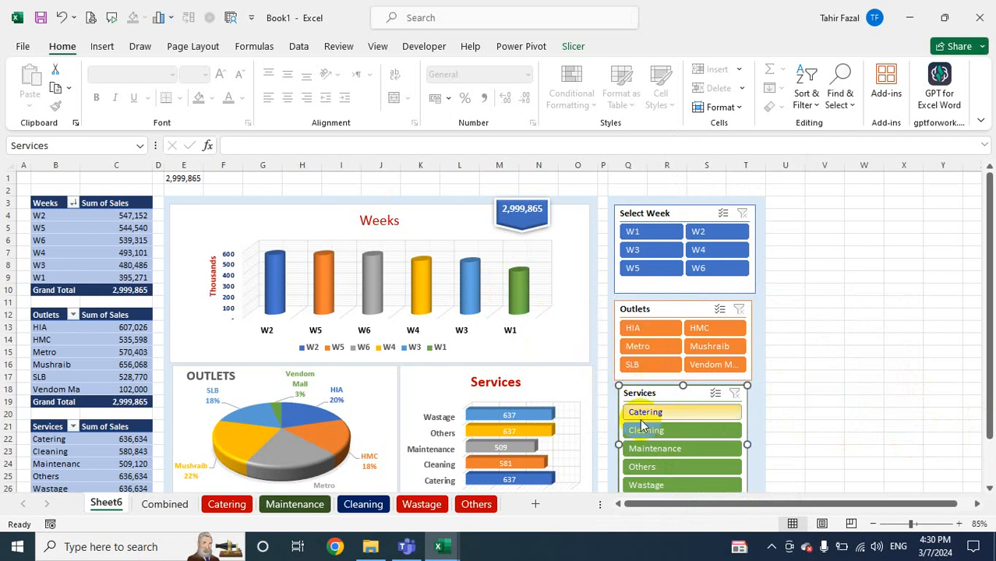
{"action": "right_click", "coordinate": [666, 386]}
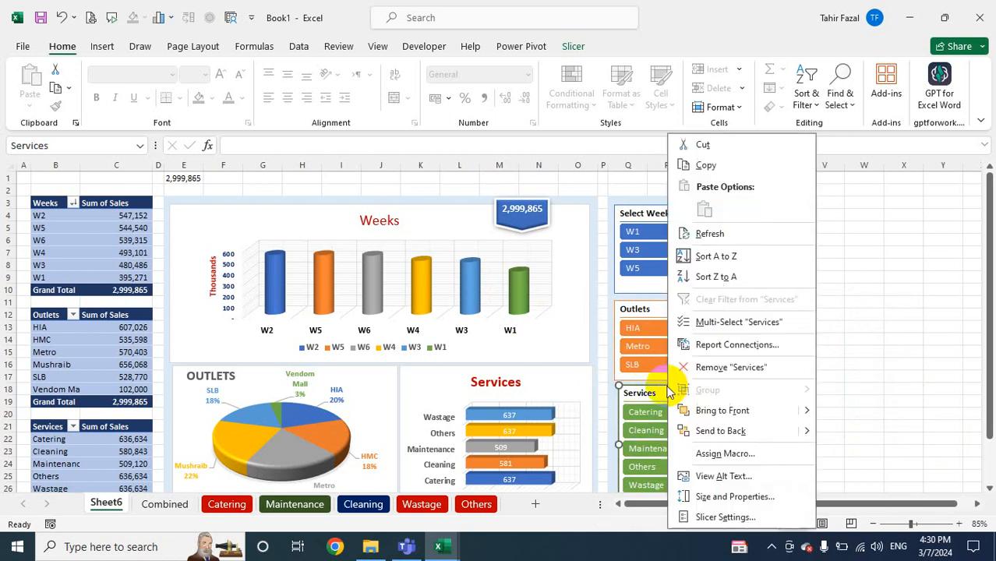
{"action": "left_click", "coordinate": [697, 344]}
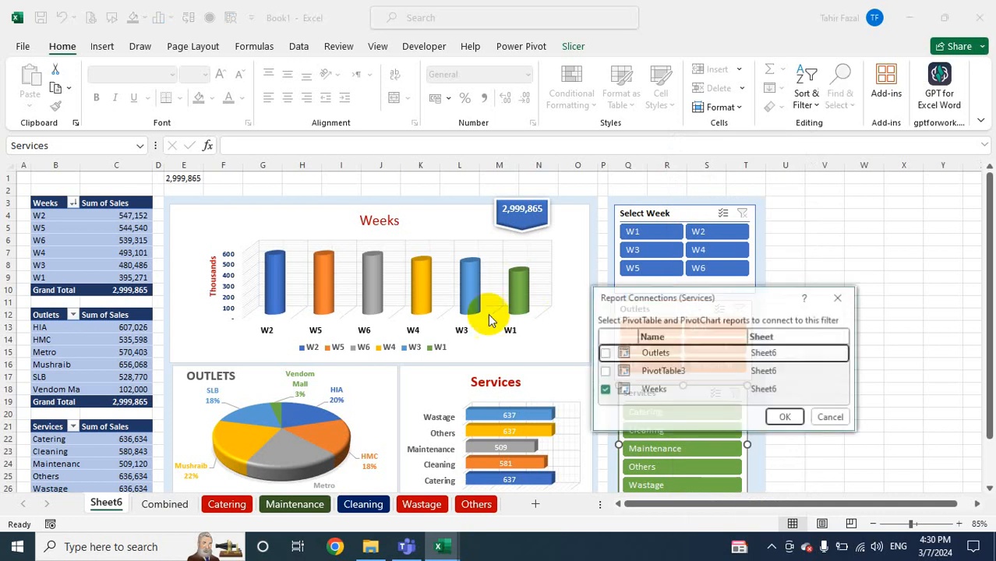
{"action": "left_click", "coordinate": [603, 353]}
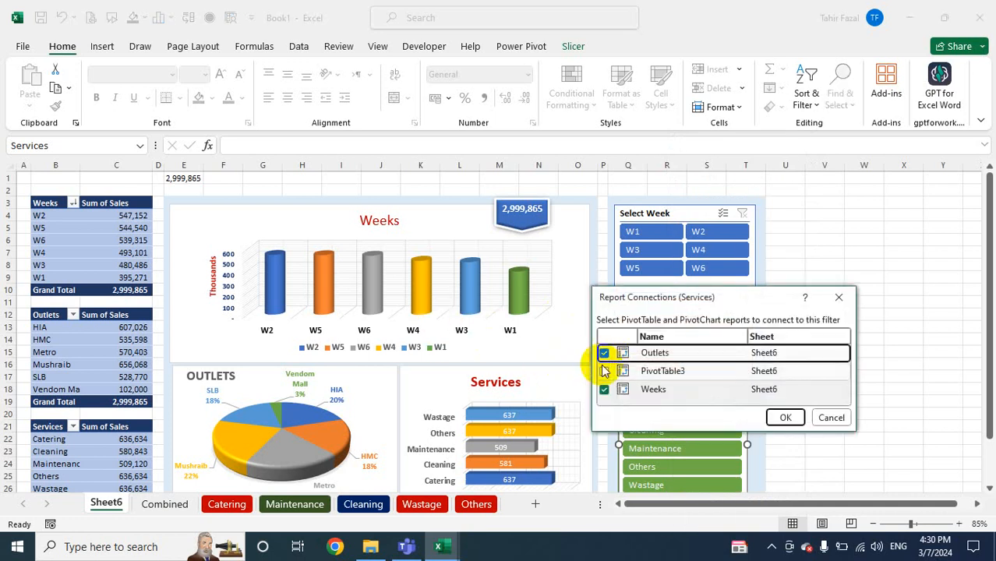
{"action": "left_click", "coordinate": [604, 371]}
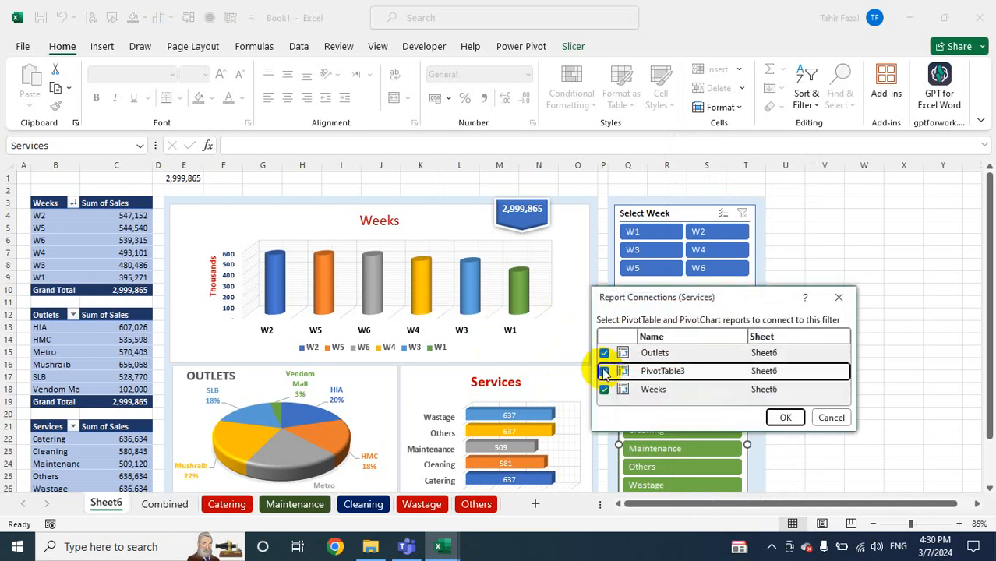
{"action": "left_click", "coordinate": [786, 419]}
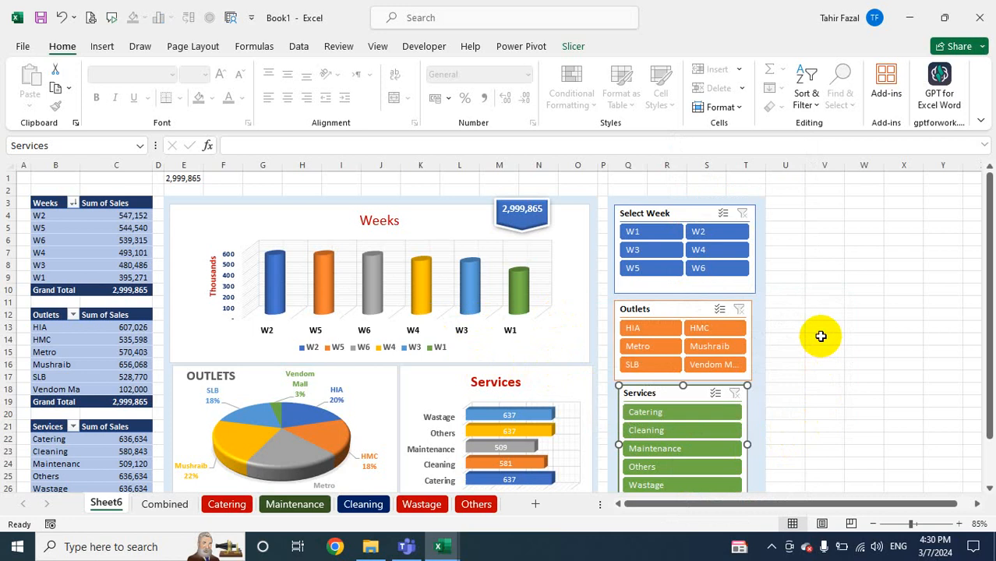
{"action": "left_click", "coordinate": [822, 339]}
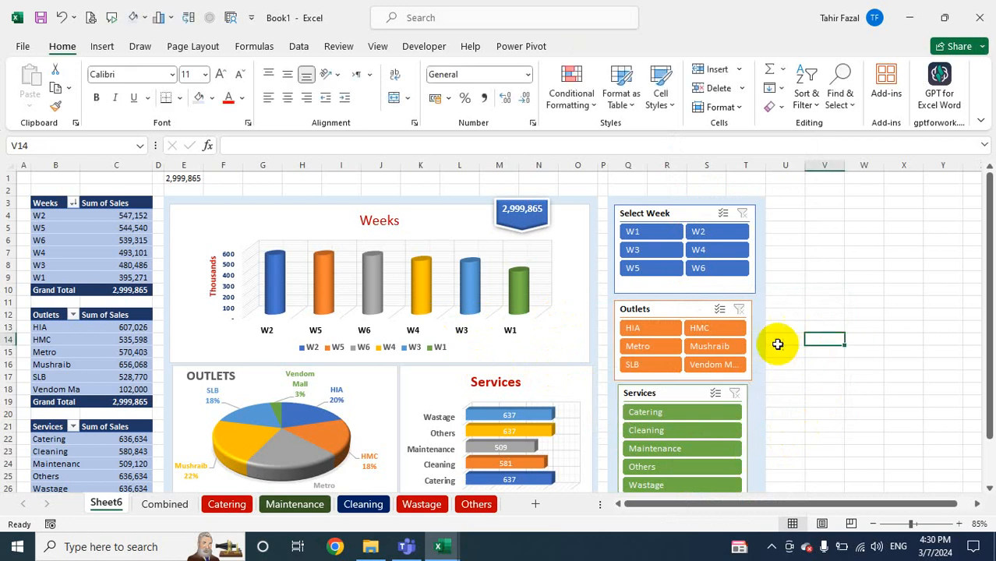
Test the Outlets slicer by filtering the dashboard to HIA and to Mushraib, and clear the filter
{"action": "scroll", "coordinate": [829, 339], "scroll_direction": "up", "scroll_amount": 1}
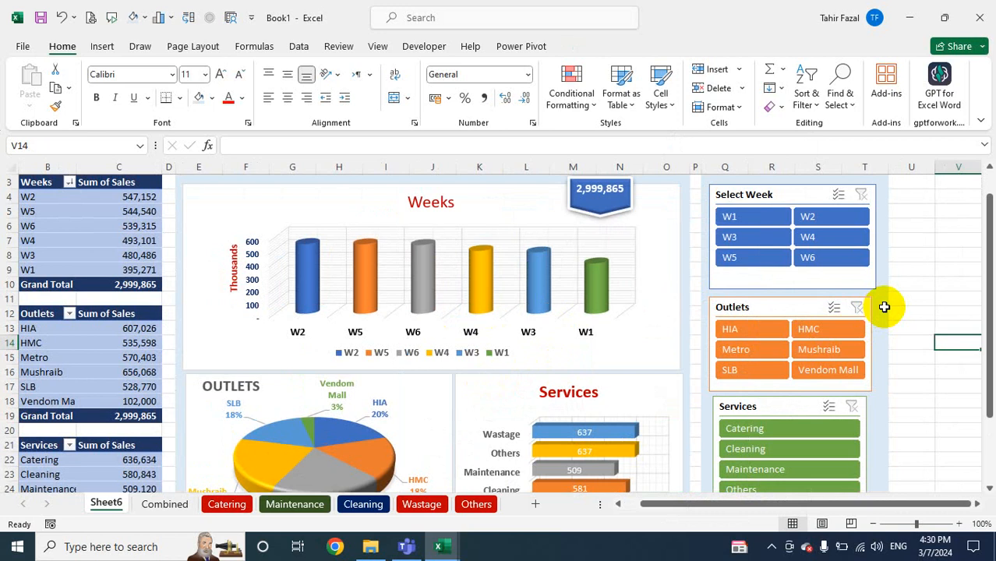
{"action": "left_click", "coordinate": [915, 238]}
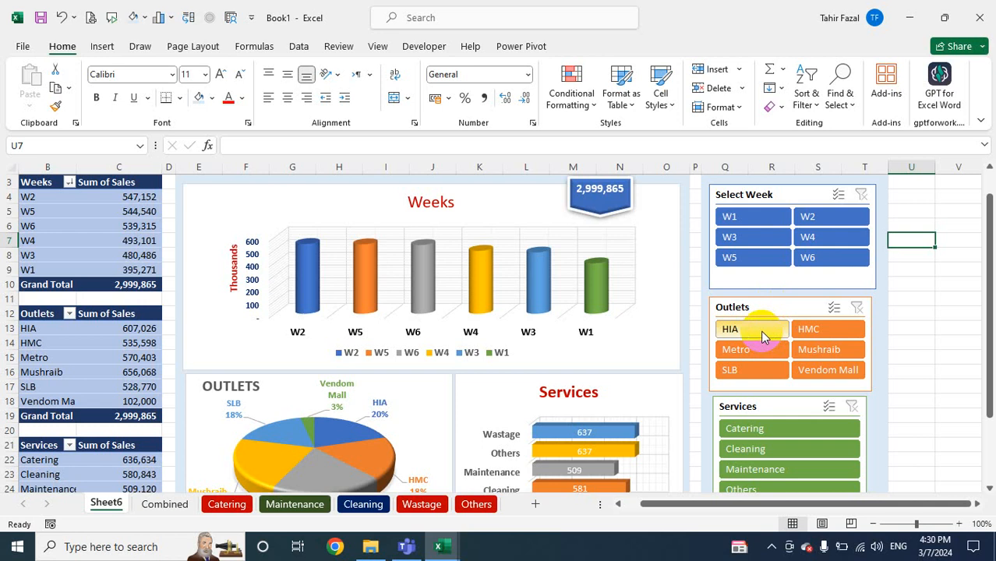
{"action": "left_click", "coordinate": [762, 333]}
{"action": "left_click", "coordinate": [768, 335]}
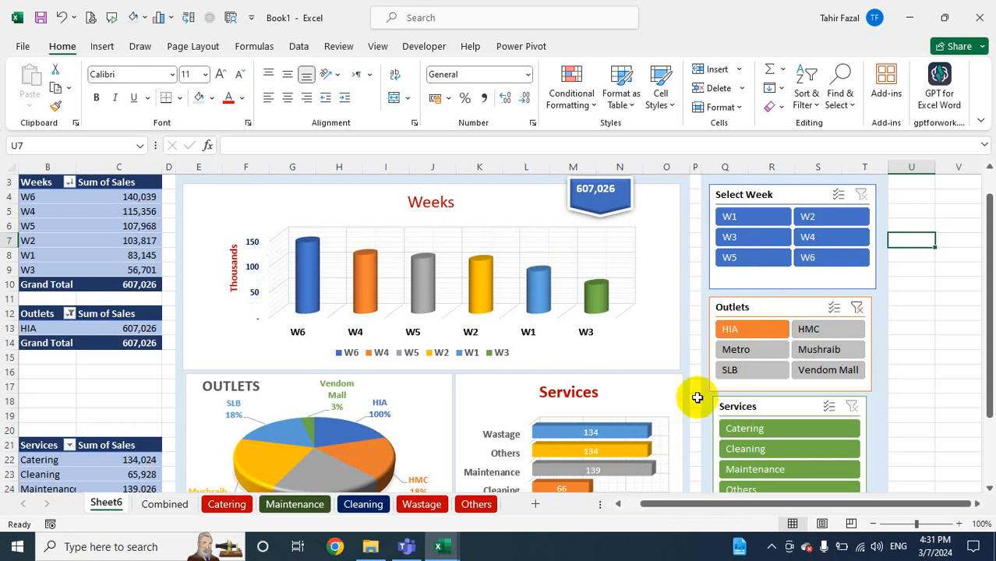
{"action": "left_click", "coordinate": [832, 348]}
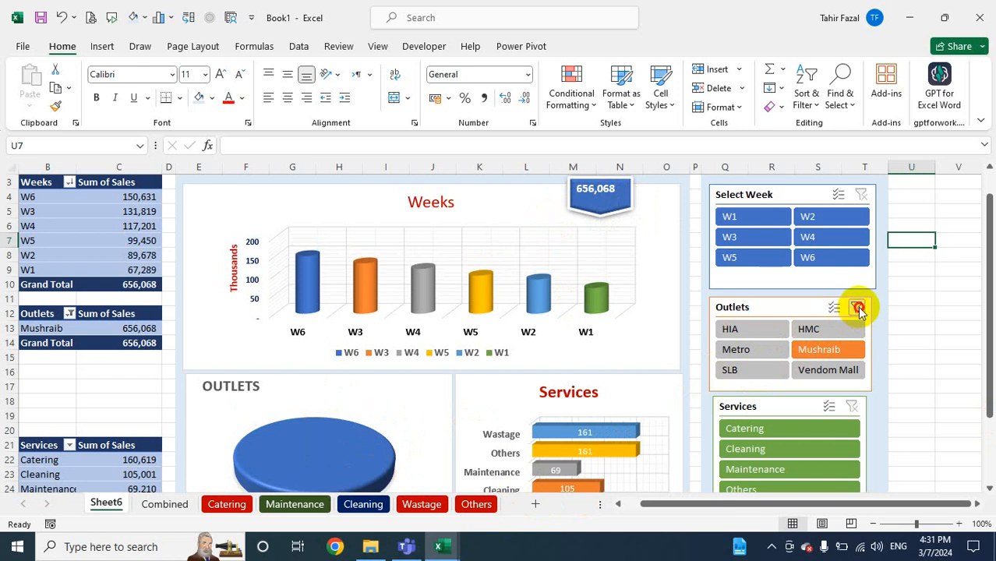
{"action": "left_click", "coordinate": [857, 309]}
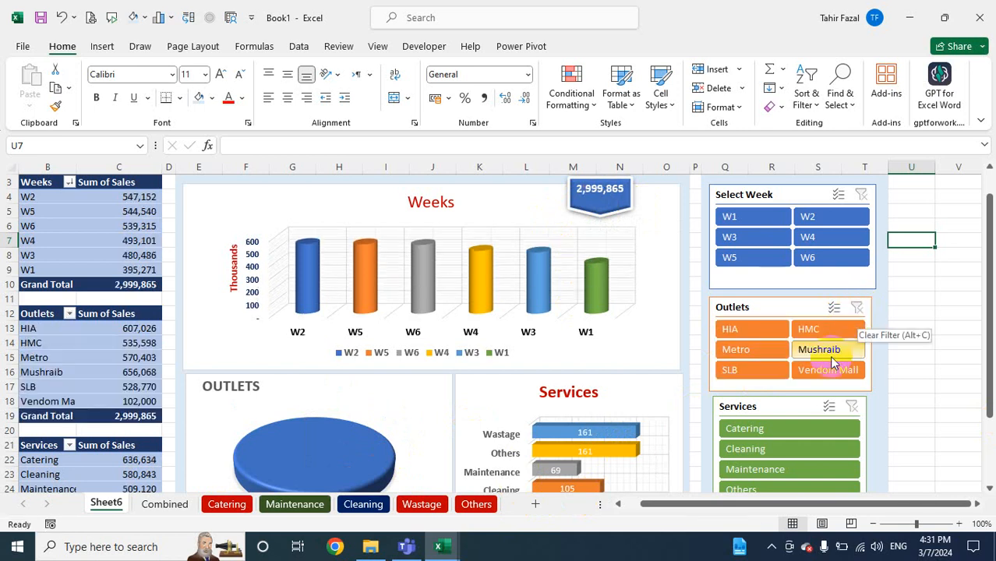
Test the Services slicer by filtering the dashboard to Cleaning, and clear the filter
{"action": "left_click", "coordinate": [767, 449]}
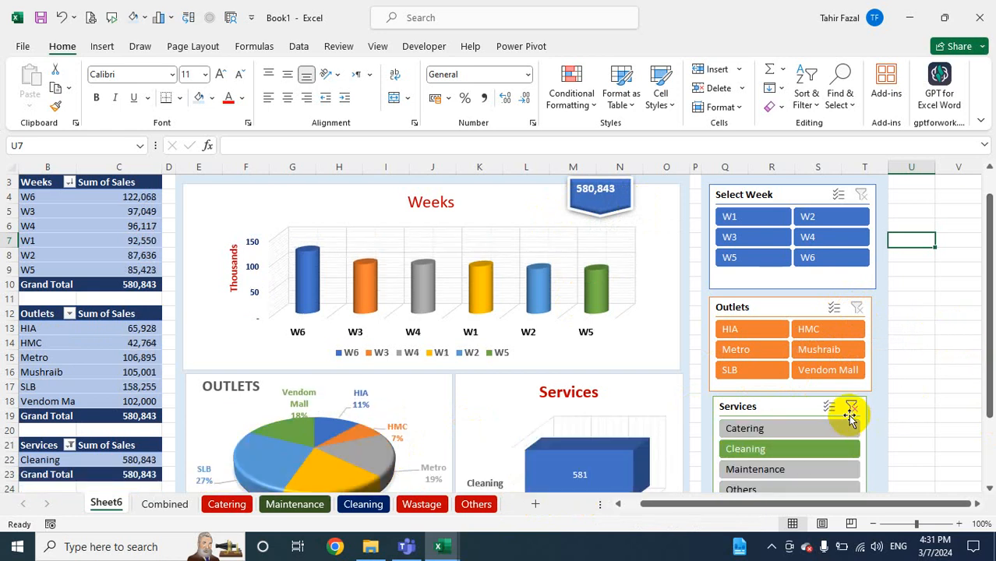
{"action": "left_click", "coordinate": [853, 409]}
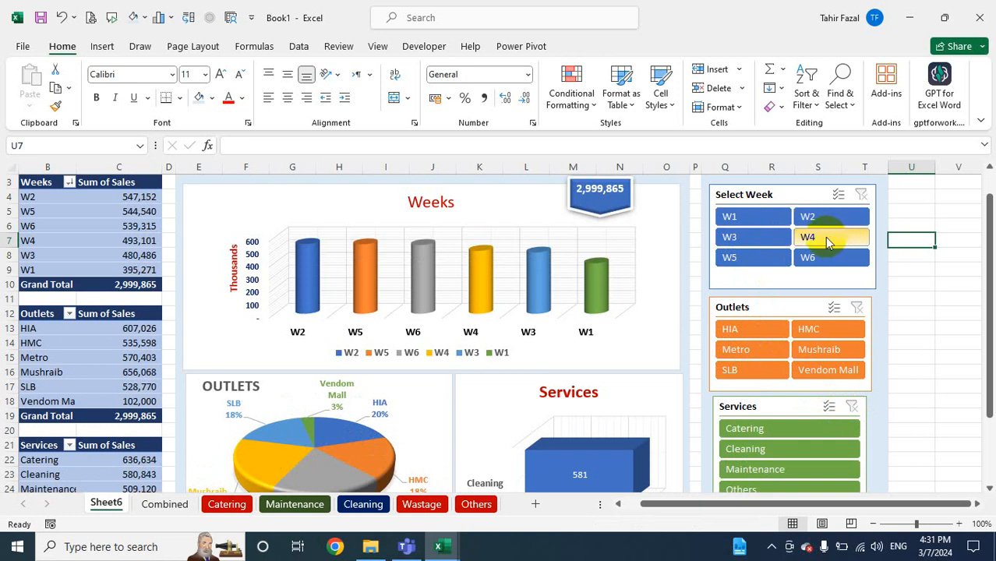
Test the Select Week slicer by filtering the dashboard to W1 and to W1 through W4, and clear the filter
{"action": "left_click", "coordinate": [743, 219]}
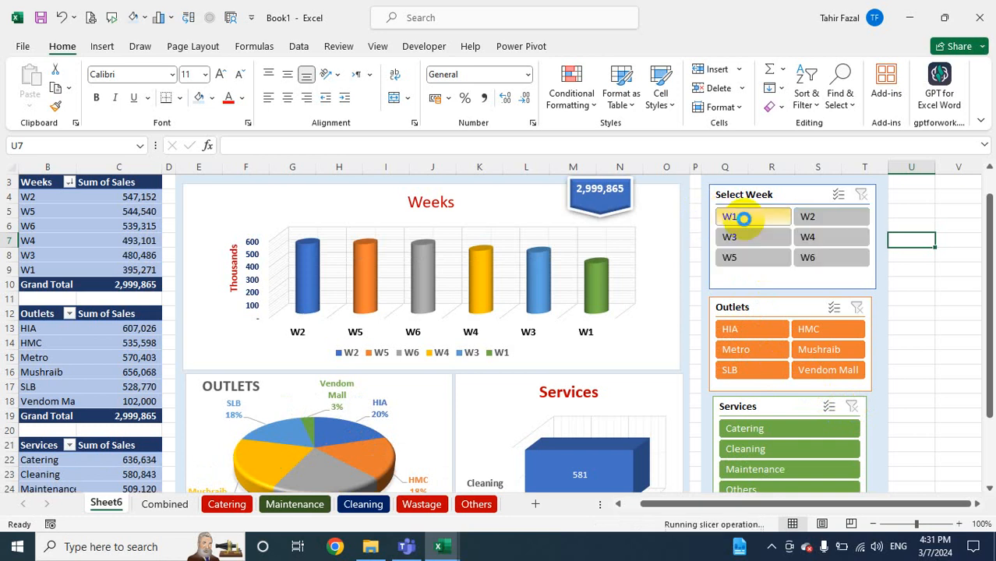
{"action": "left_click", "coordinate": [742, 219]}
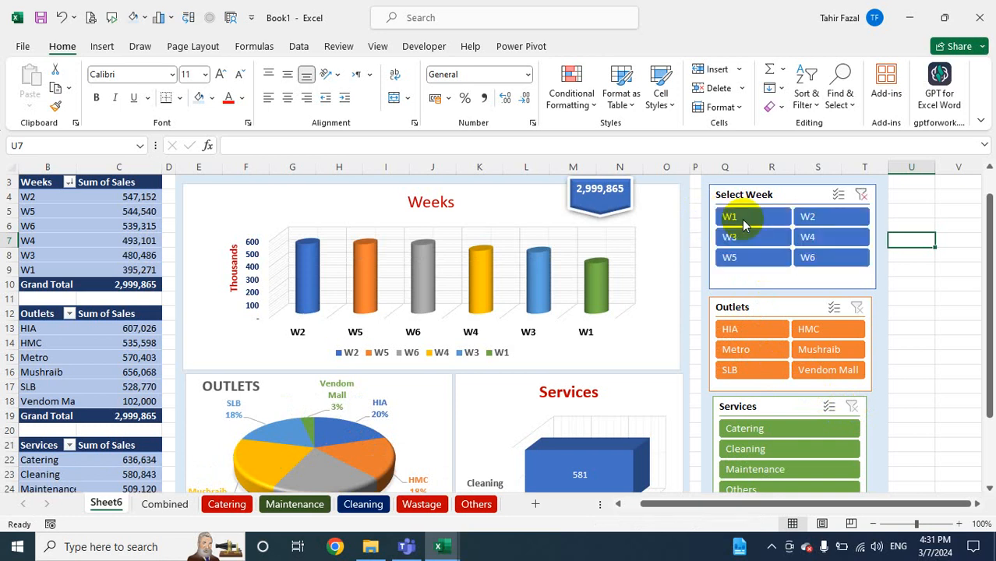
{"action": "left_click", "coordinate": [843, 238]}
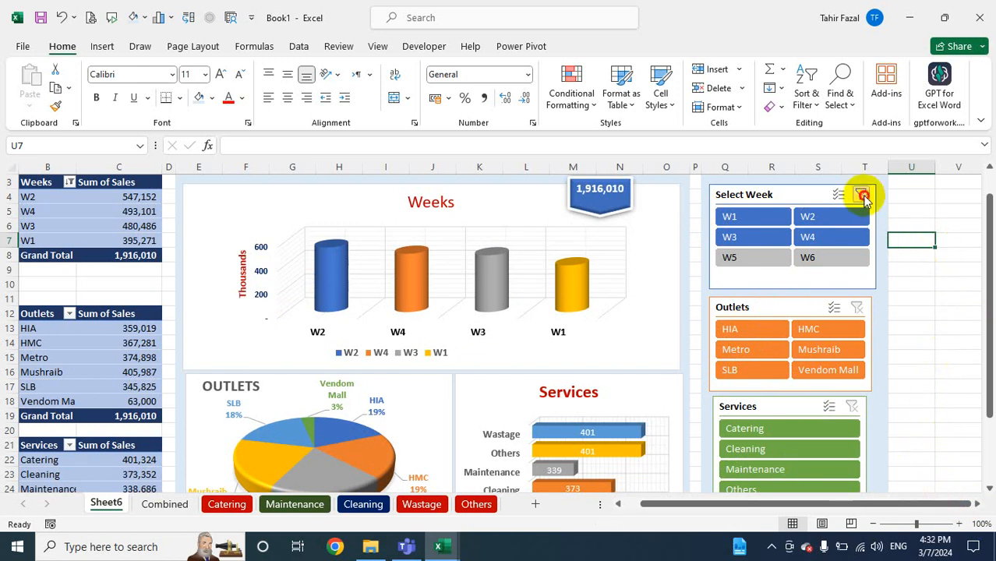
{"action": "left_click", "coordinate": [863, 195]}
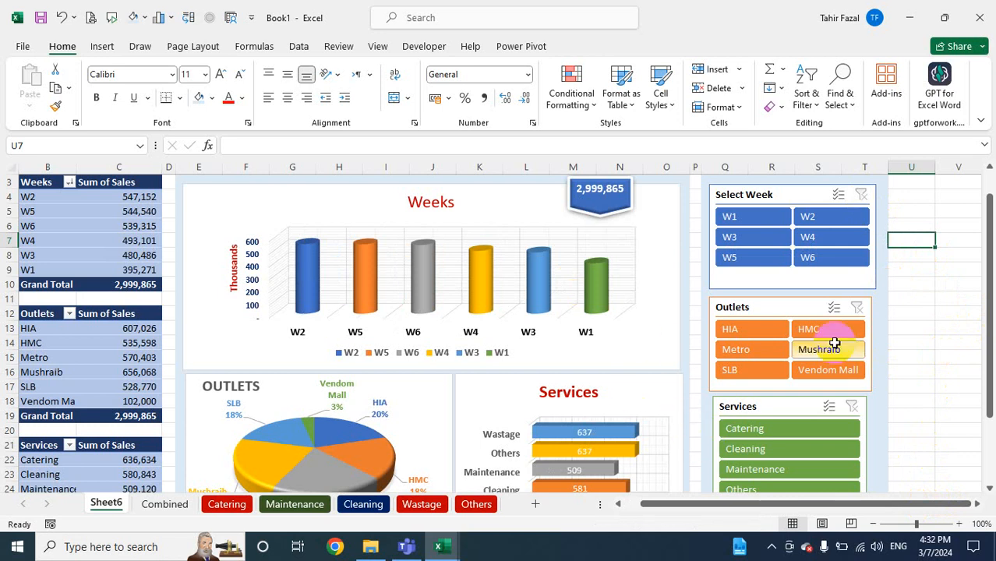
{"action": "left_click", "coordinate": [946, 329]}
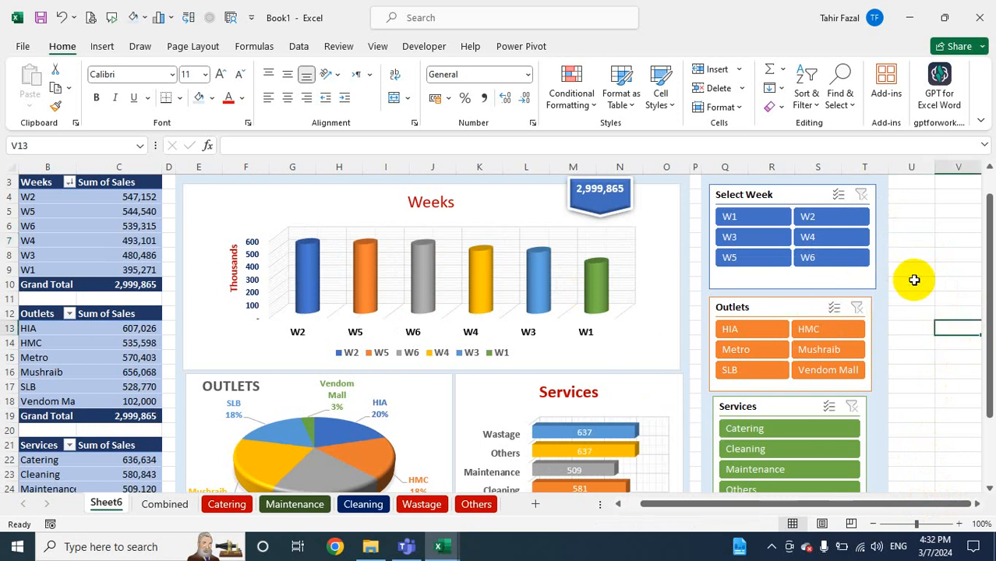
Move the total sales formula from cell E1 to cell V1, outside the dashboard area
{"action": "scroll", "coordinate": [919, 279], "scroll_direction": "down", "scroll_amount": 1, "text": "ctrl"}
{"action": "scroll", "coordinate": [919, 283], "scroll_direction": "down", "scroll_amount": 1, "text": "ctrl"}
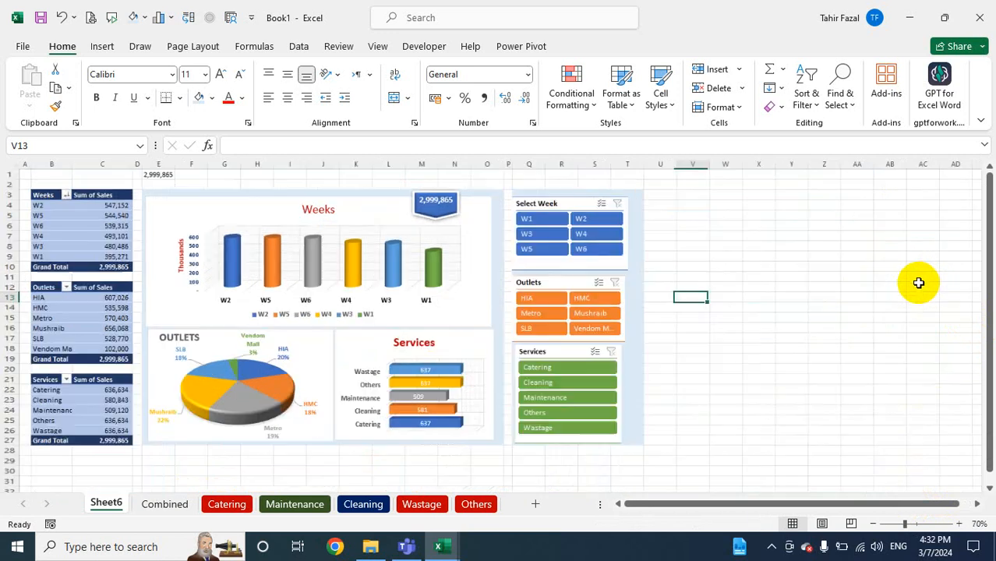
{"action": "scroll", "coordinate": [866, 297], "scroll_direction": "up", "scroll_amount": 1, "text": "ctrl"}
{"action": "scroll", "coordinate": [867, 297], "scroll_direction": "up", "scroll_amount": 1}
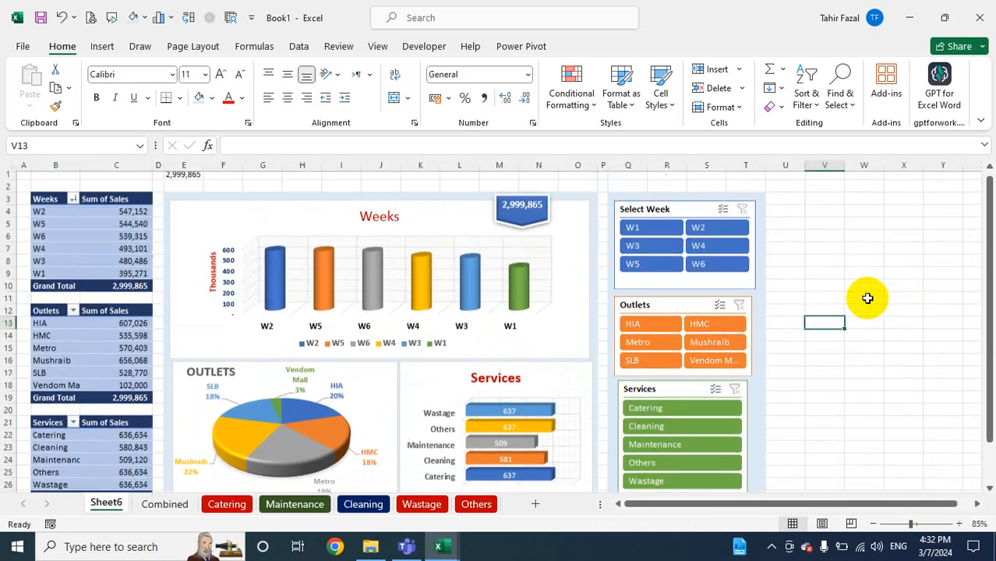
{"action": "left_click", "coordinate": [178, 176]}
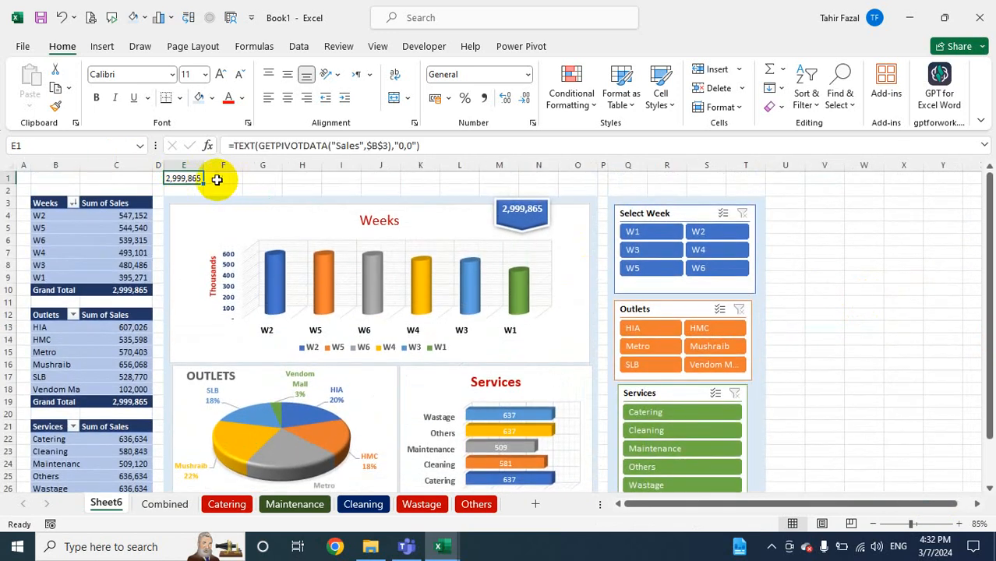
{"action": "left_click_drag", "start_coordinate": [201, 178], "coordinate": [833, 180]}
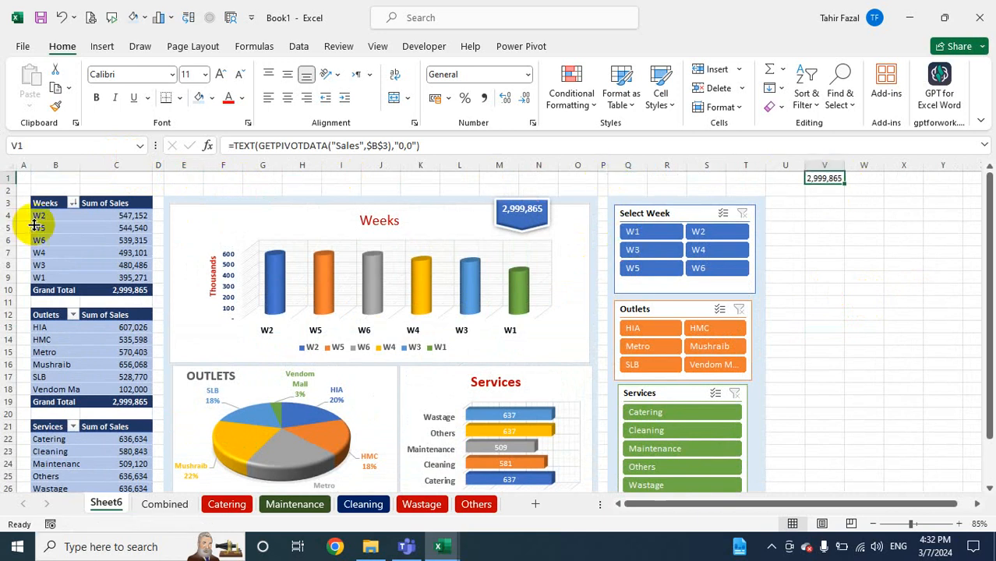
Insert three blank rows at row 2 to make room for a header above the dashboard
{"action": "left_click", "coordinate": [6, 202]}
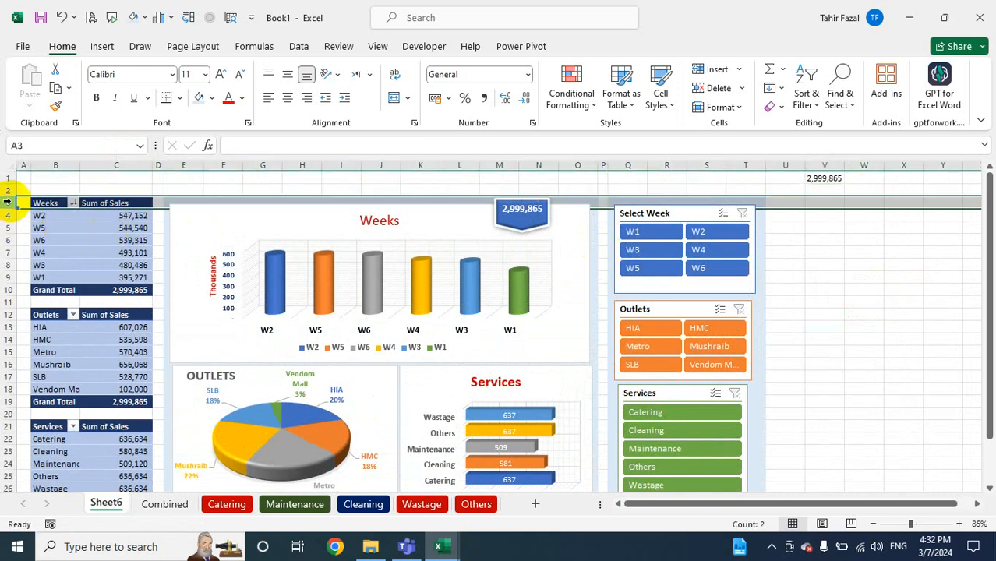
{"action": "left_click", "coordinate": [80, 190]}
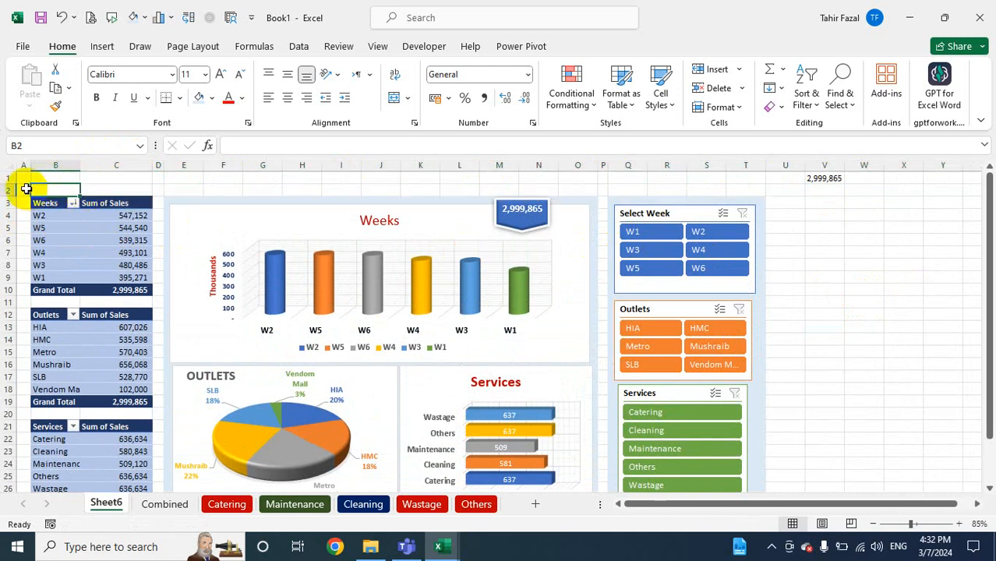
{"action": "left_click", "coordinate": [105, 191]}
{"action": "key", "text": "alt"}
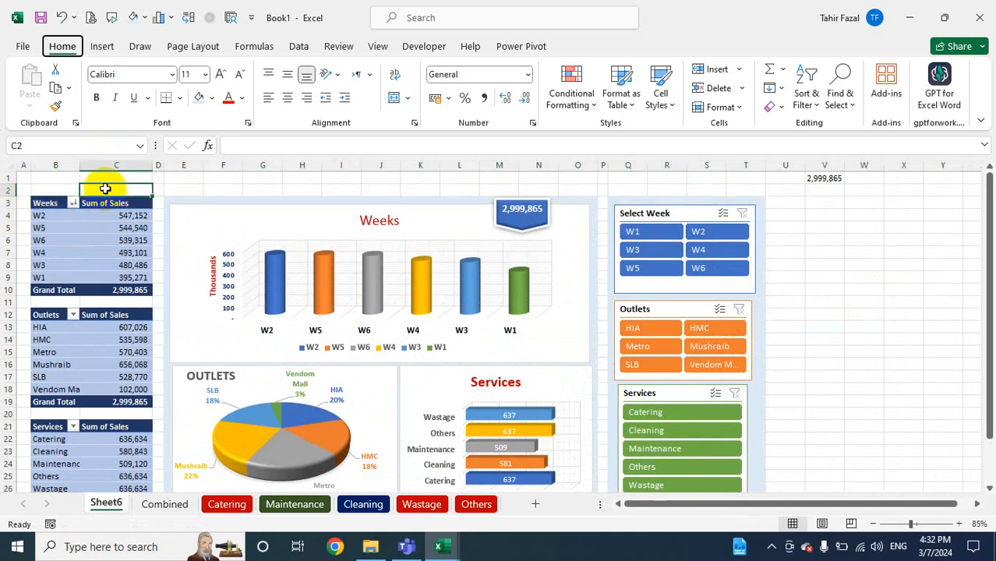
{"action": "key", "text": "h"}
{"action": "key", "text": "i"}
{"action": "key", "text": "r"}
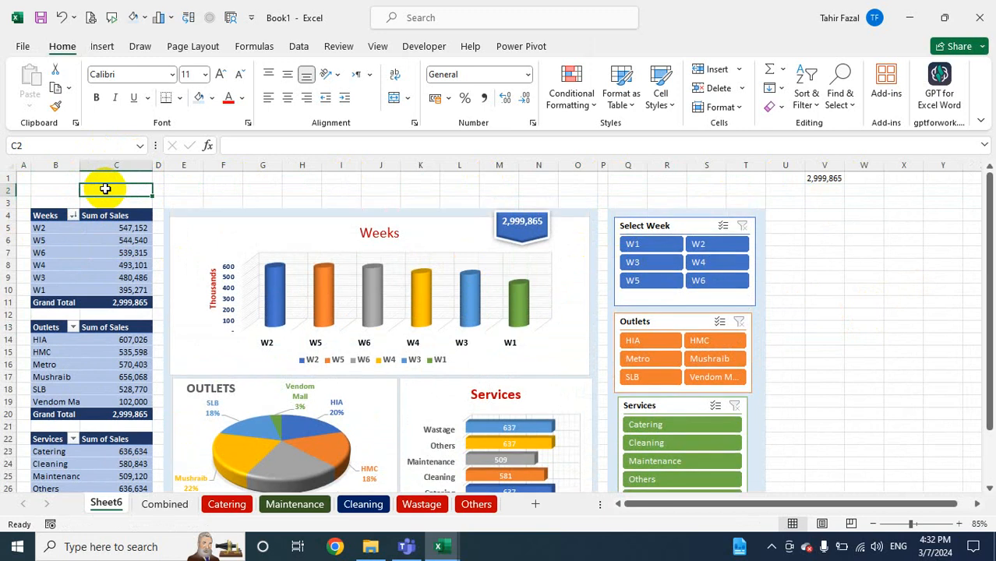
{"action": "key", "text": "F4"}
{"action": "key", "text": "F4"}
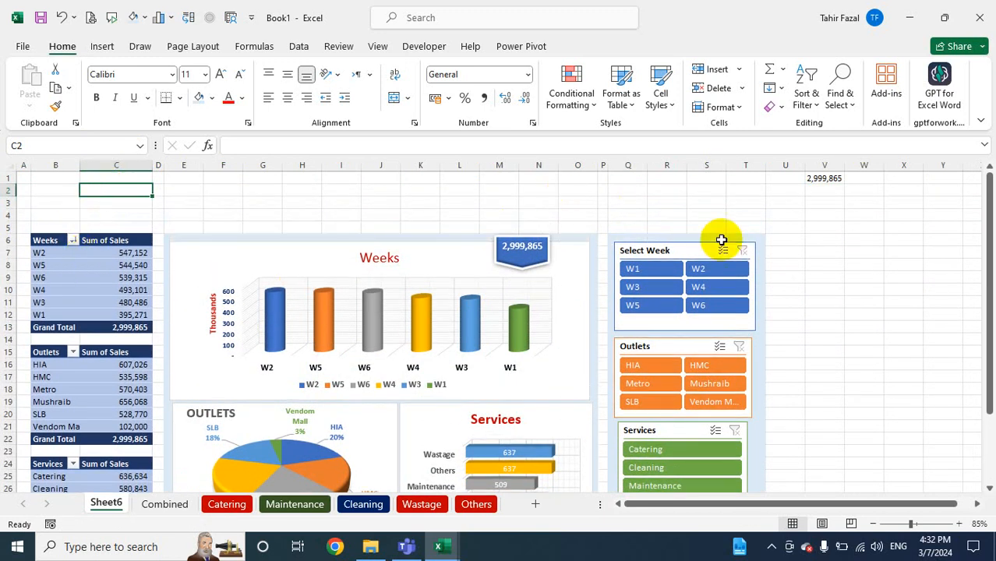
Draw a rectangle about 12.33" wide and 0.76" high above the dashboard, spanning columns B to T in rows 1 to 4
{"action": "left_click", "coordinate": [802, 265]}
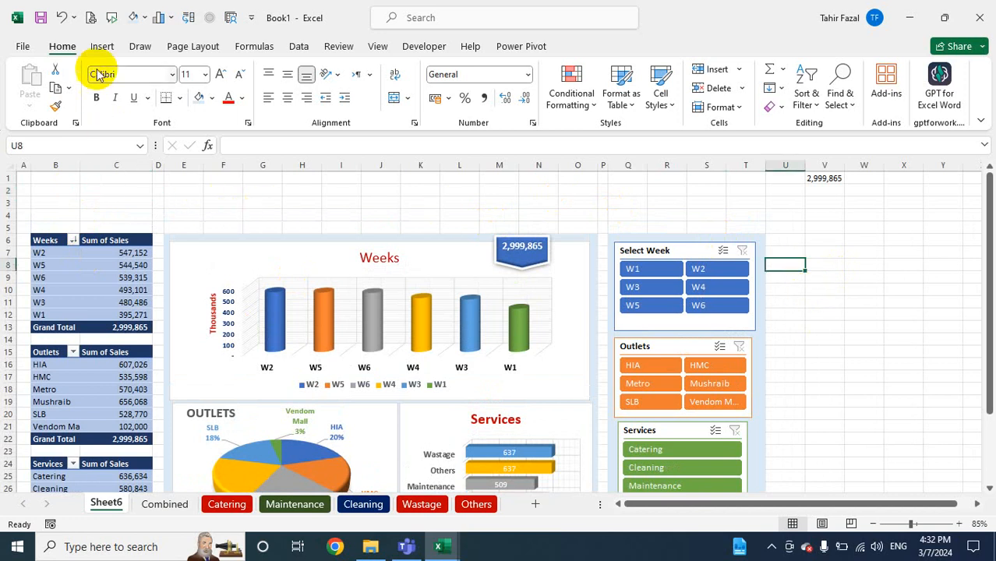
{"action": "left_click", "coordinate": [109, 46]}
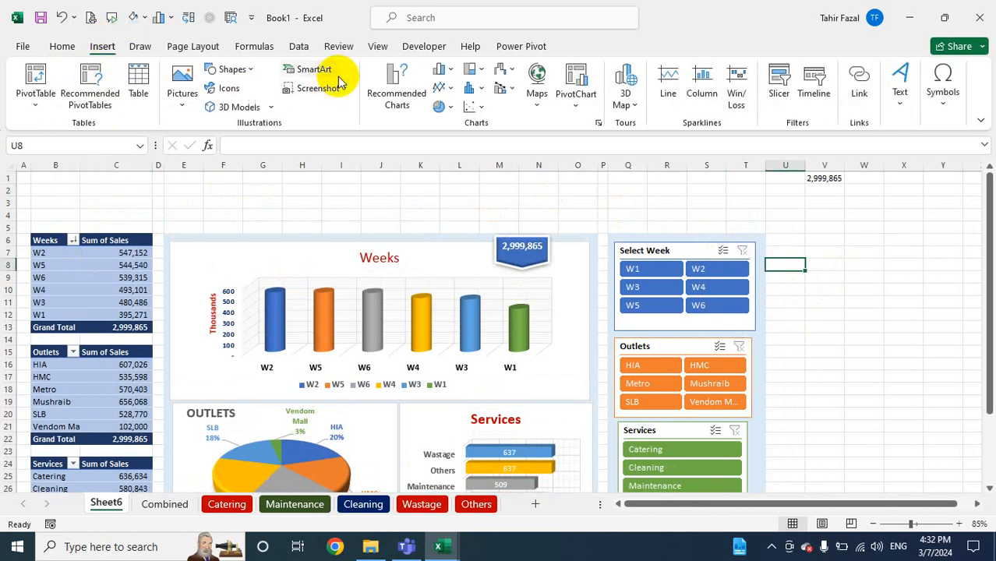
{"action": "left_click", "coordinate": [253, 70]}
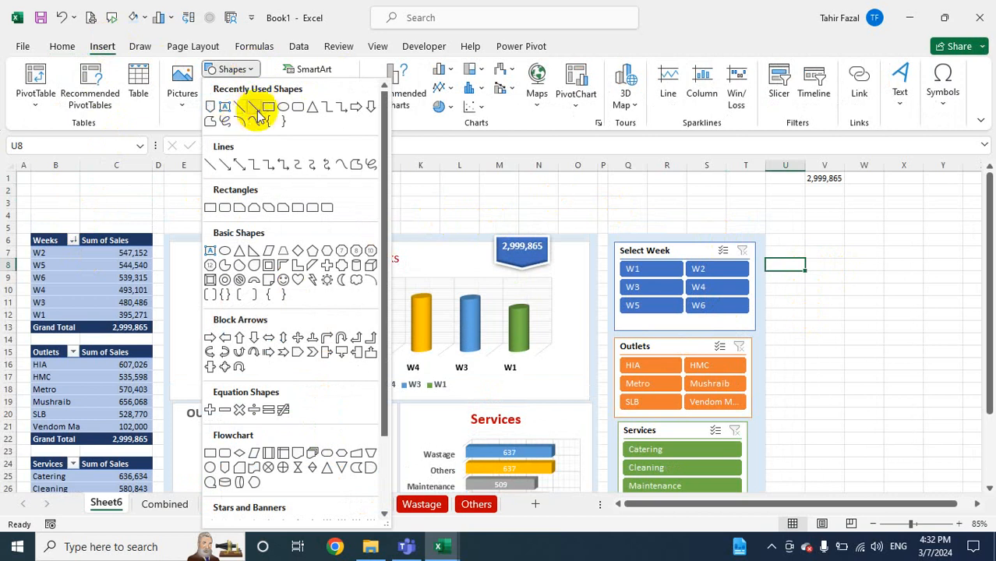
{"action": "left_click", "coordinate": [267, 110]}
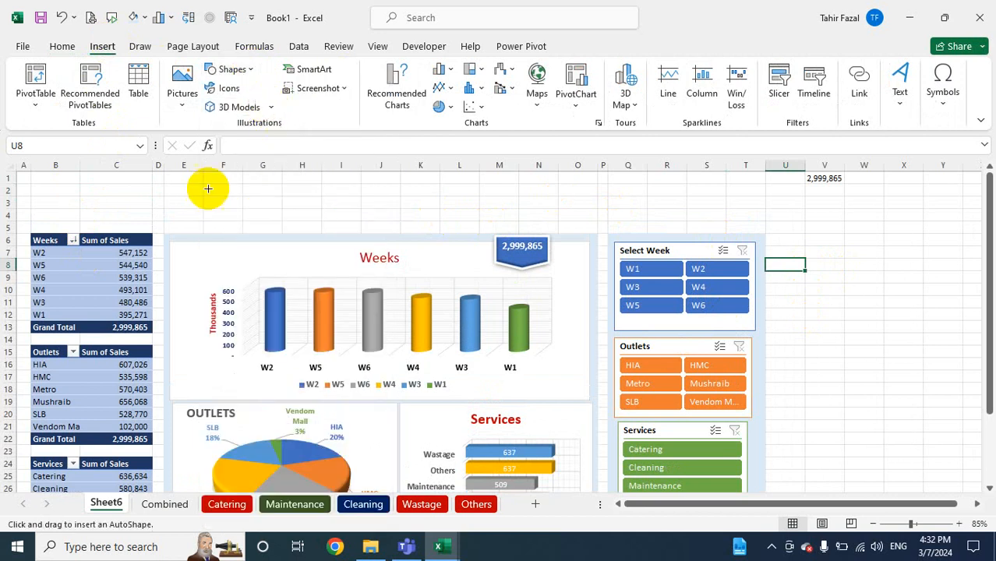
{"action": "left_click_drag", "start_coordinate": [28, 178], "coordinate": [761, 222]}
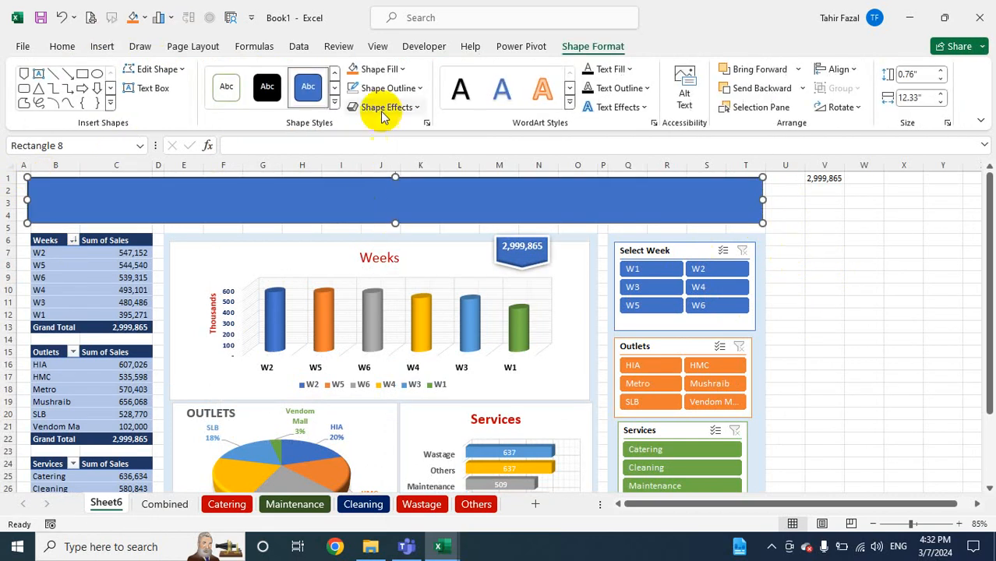
Fill the header rectangle with the standard dark blue colour and remove its outline
{"action": "left_click", "coordinate": [391, 68]}
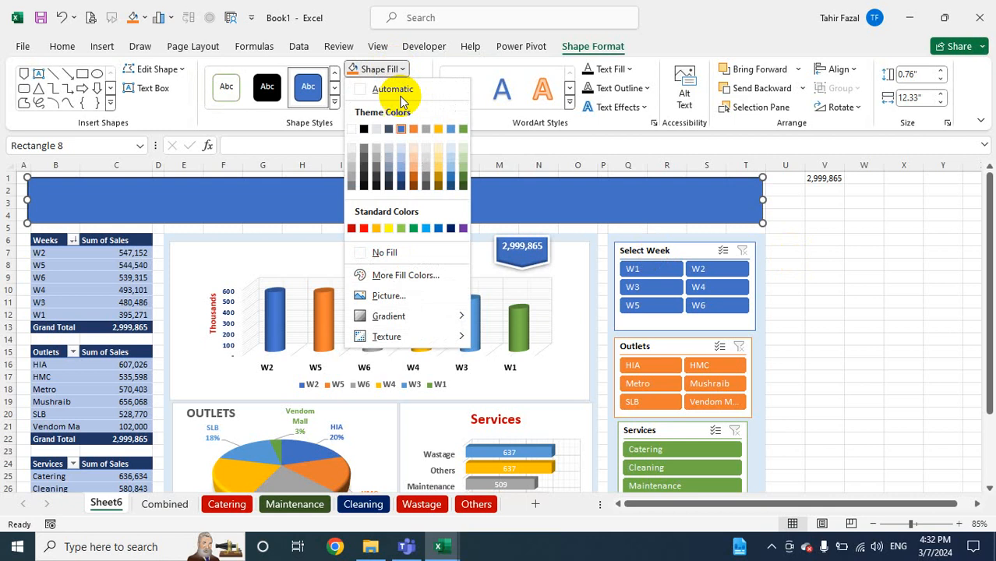
{"action": "left_click", "coordinate": [451, 228]}
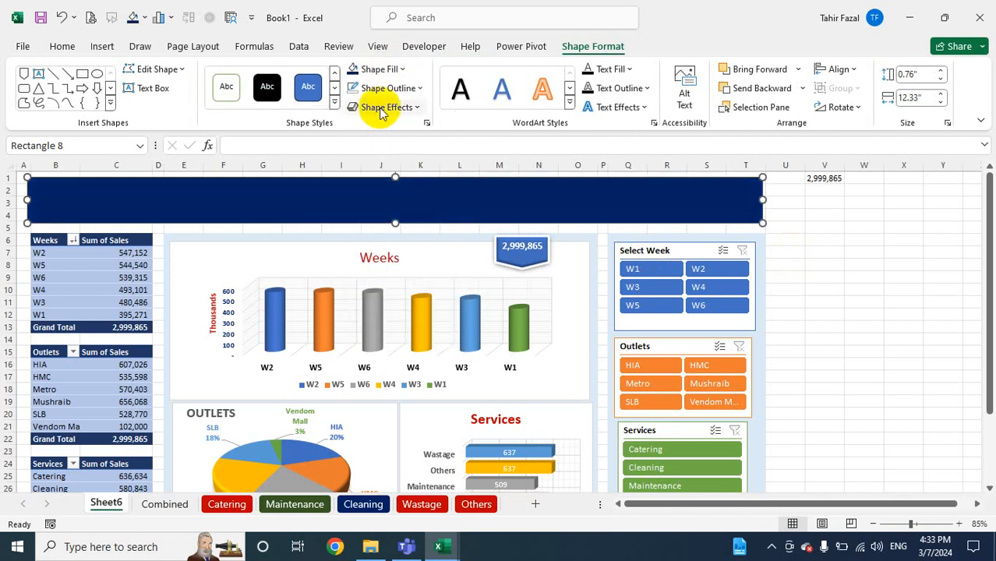
{"action": "left_click", "coordinate": [412, 90]}
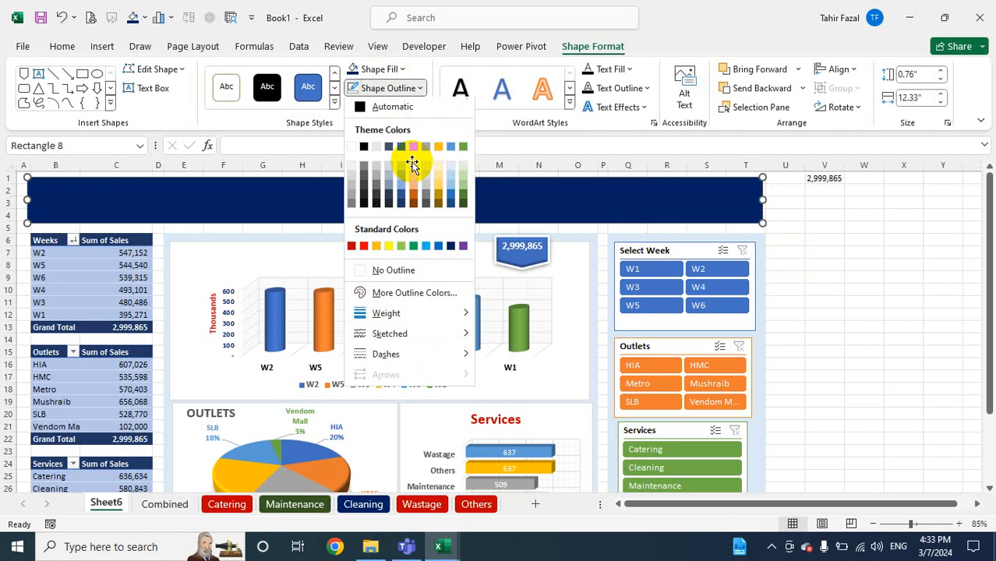
{"action": "left_click", "coordinate": [393, 273]}
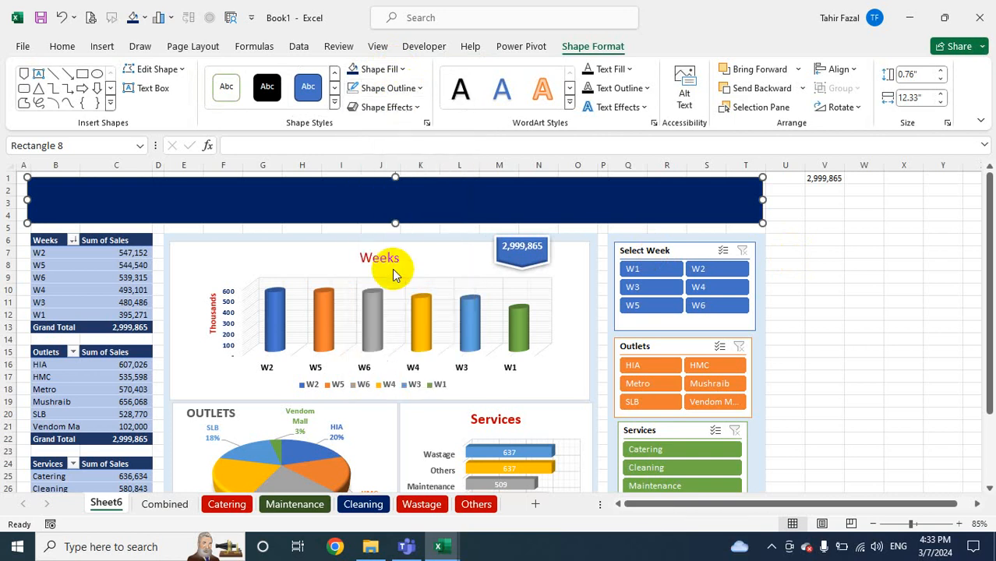
Apply the first bevel preset to the header rectangle and check its look on the dashboard
{"action": "left_click", "coordinate": [414, 107]}
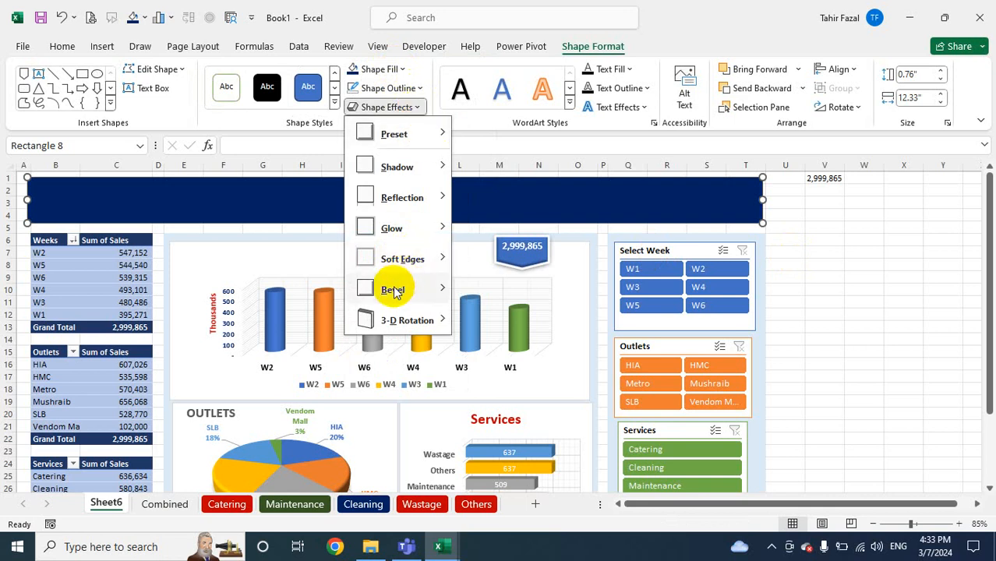
{"action": "mouse_move", "coordinate": [391, 289]}
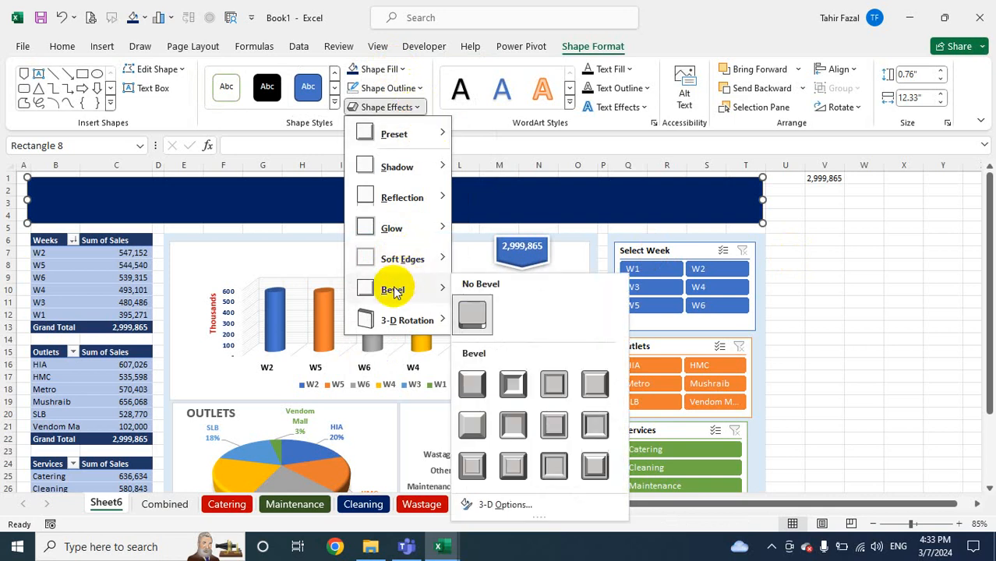
{"action": "left_click", "coordinate": [474, 385]}
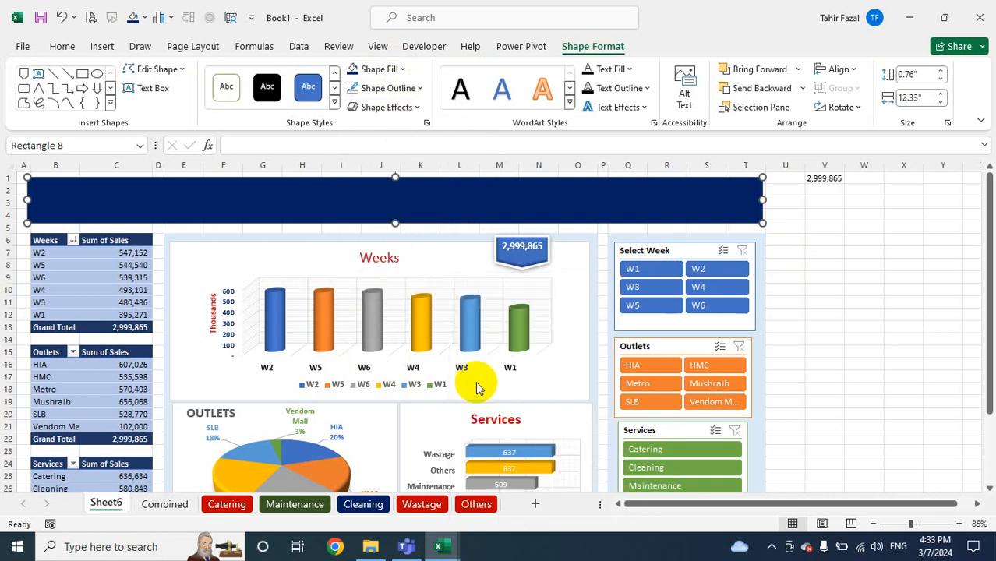
{"action": "left_click", "coordinate": [826, 239]}
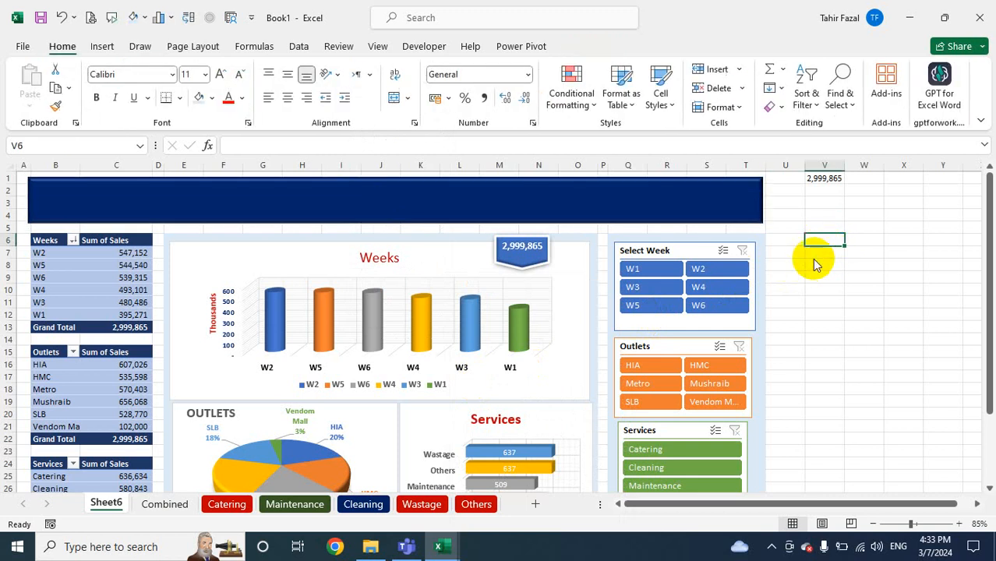
{"action": "scroll", "coordinate": [447, 193], "scroll_direction": "down", "scroll_amount": 2}
{"action": "scroll", "coordinate": [453, 191], "scroll_direction": "up", "scroll_amount": 2}
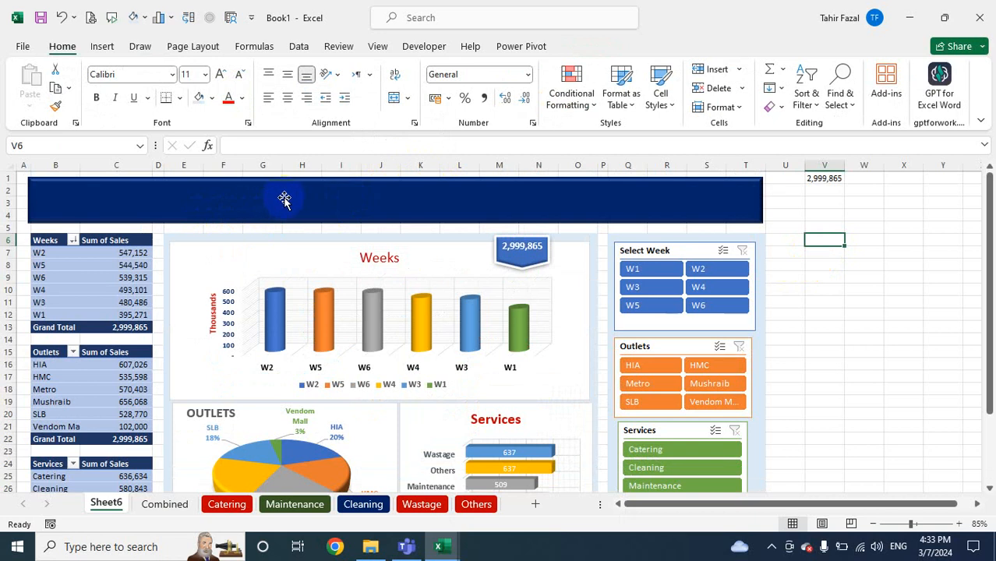
Enter the title "DASHBOARD OF SERVICES" in the header rectangle
{"action": "left_click", "coordinate": [295, 198]}
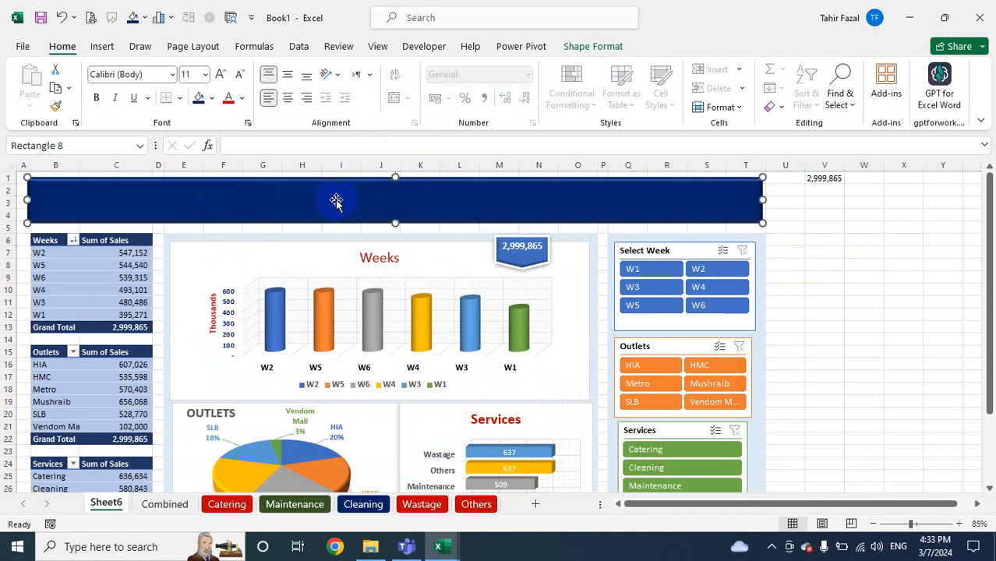
{"action": "left_click", "coordinate": [294, 198]}
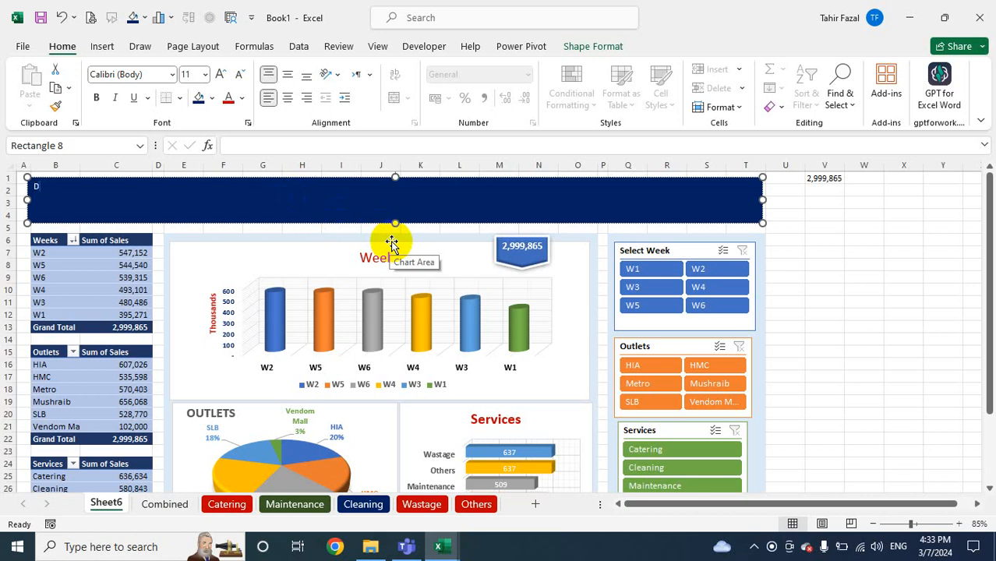
{"action": "type", "text": "OARD OF SERVICES"}
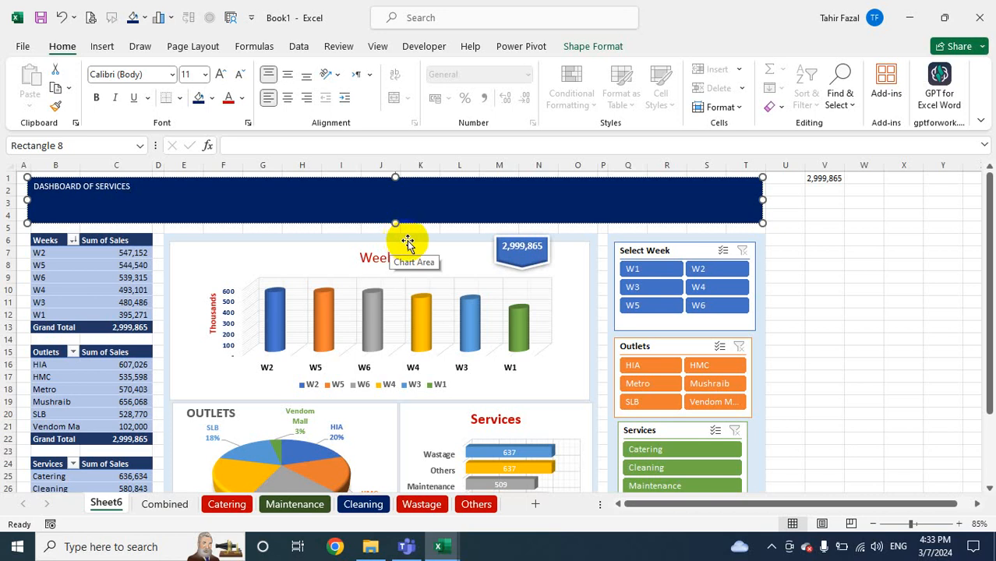
Align the header title to the left horizontally and to the middle vertically within the rectangle
{"action": "left_click", "coordinate": [315, 221]}
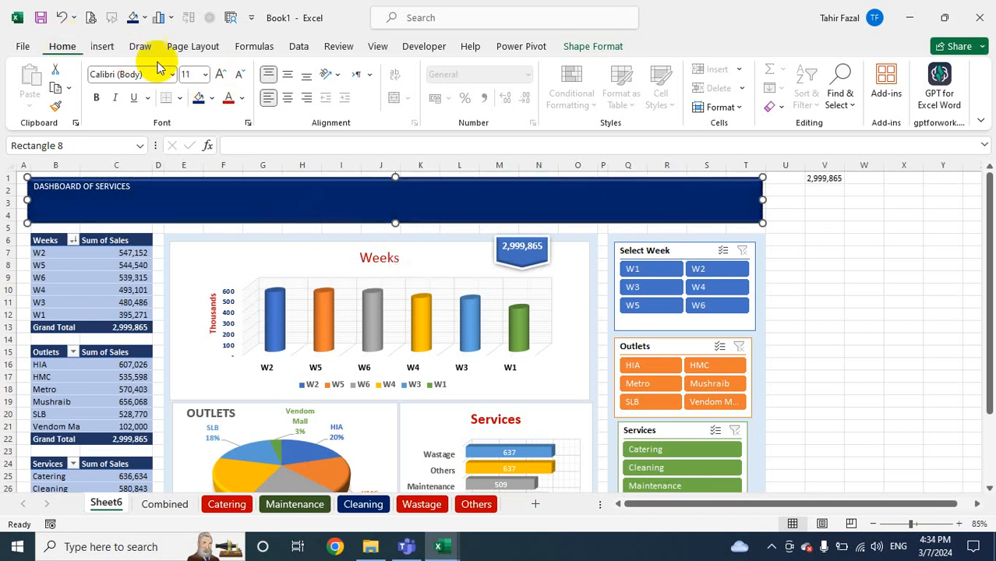
{"action": "left_click", "coordinate": [287, 98]}
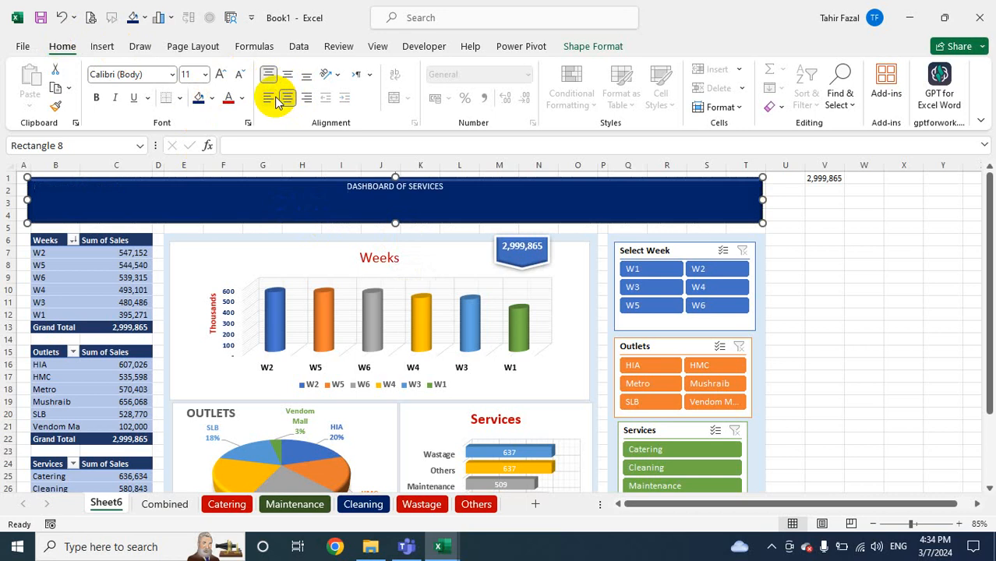
{"action": "left_click", "coordinate": [272, 99]}
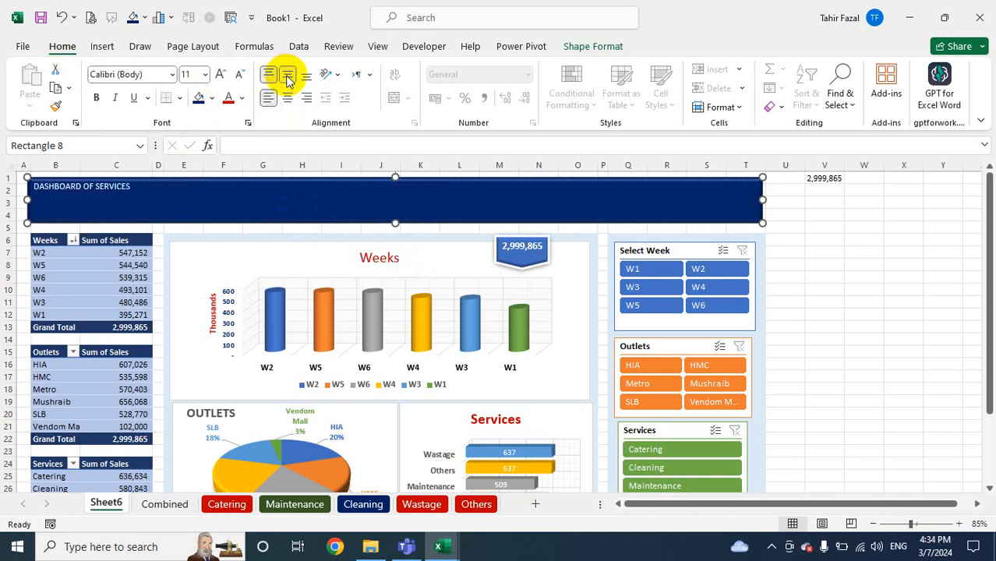
{"action": "left_click", "coordinate": [286, 76]}
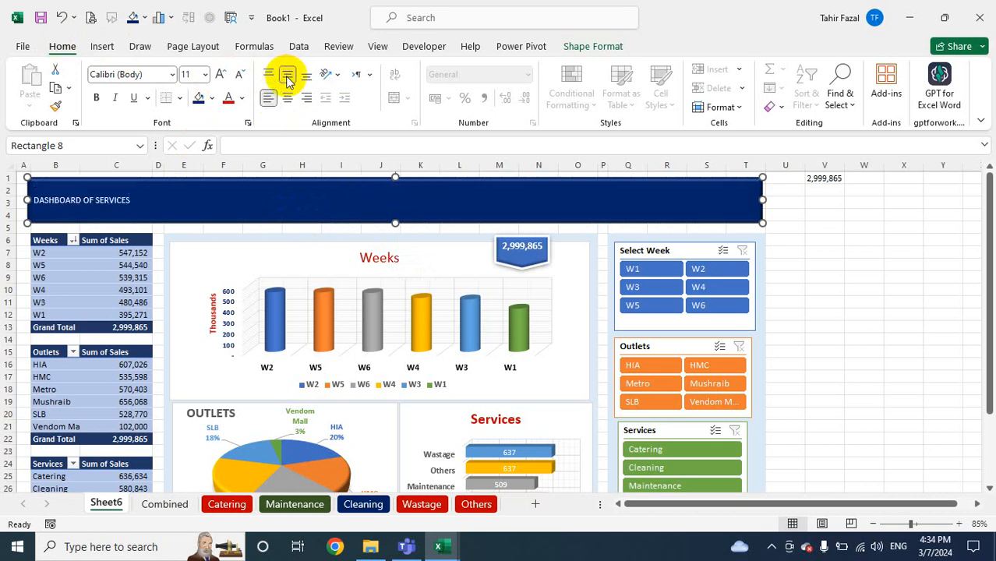
Make the header title bold and enlarge its text to 24 points
{"action": "left_click", "coordinate": [97, 99]}
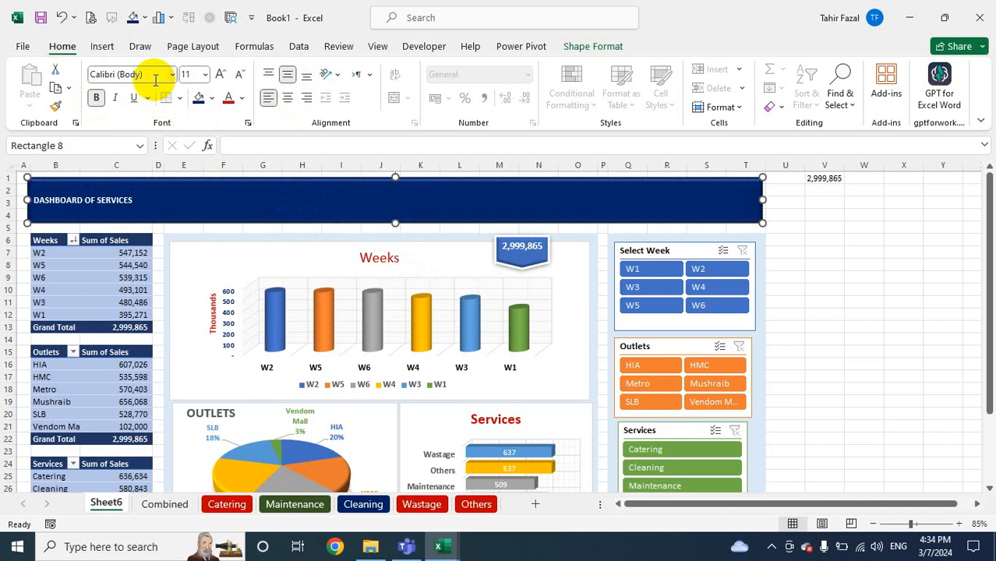
{"action": "left_click", "coordinate": [222, 74]}
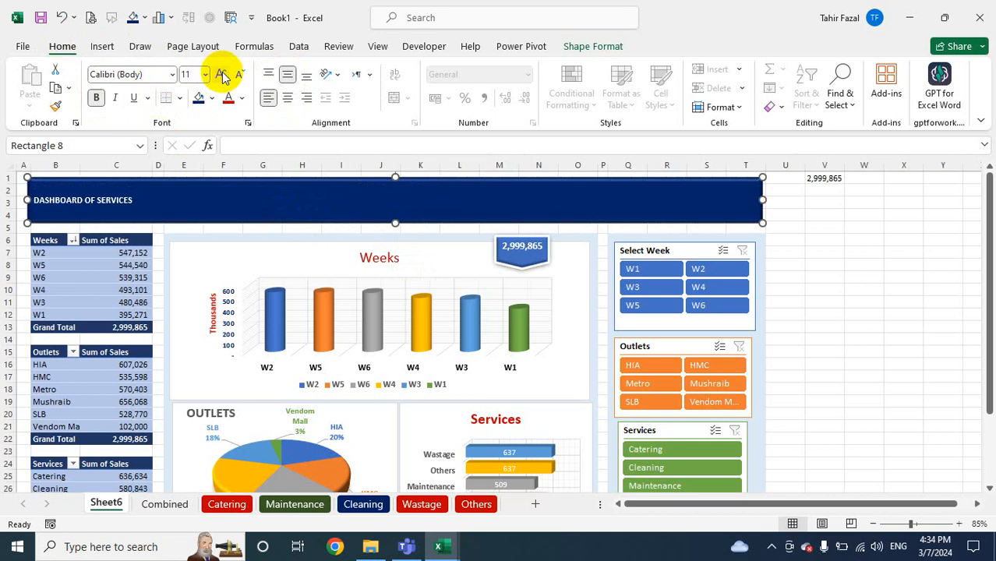
{"action": "left_click", "coordinate": [222, 74]}
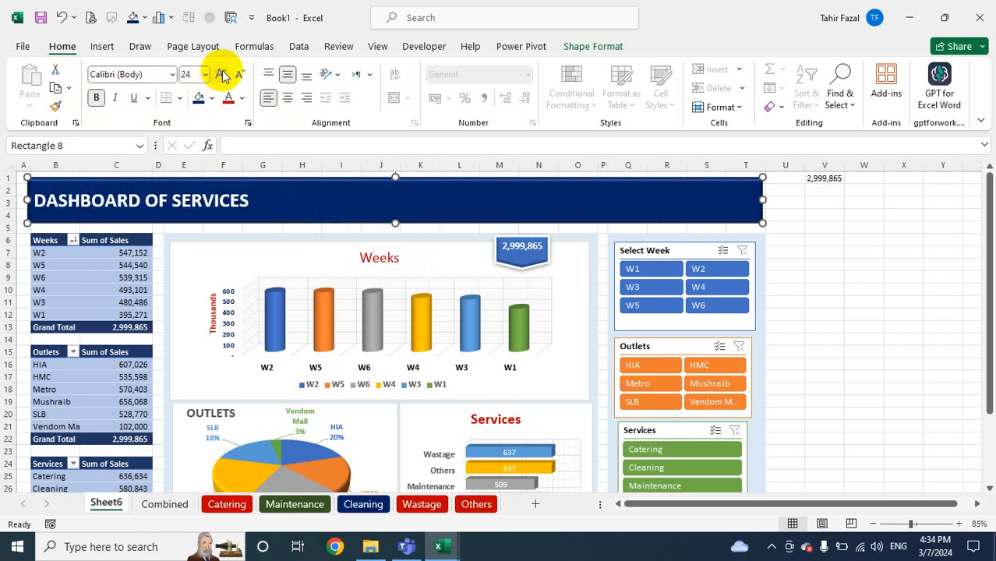
Try the Impact font on the header title, replace it with Agency FB, and enlarge the text to 32 points
{"action": "left_click", "coordinate": [156, 75]}
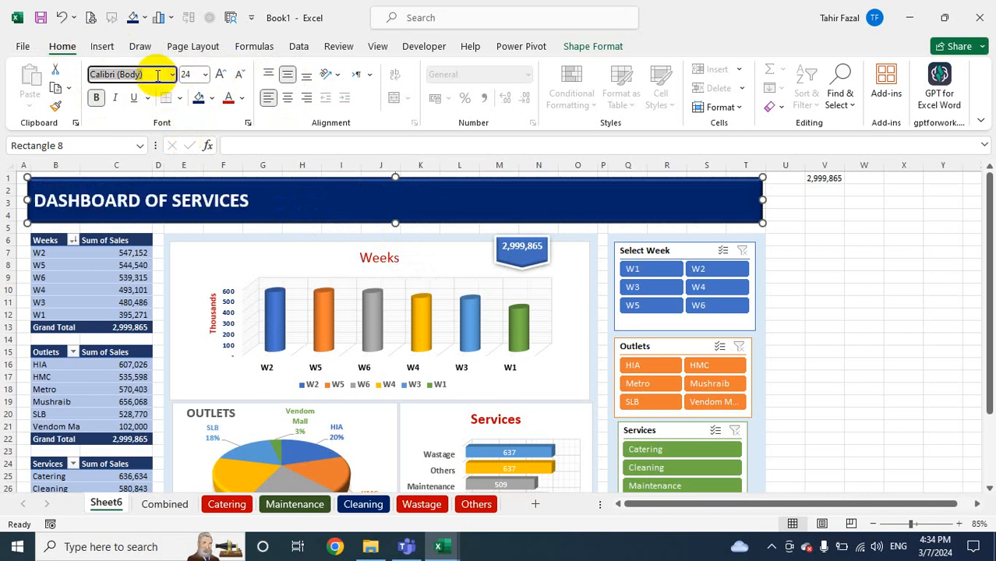
{"action": "type", "text": "Impact"}
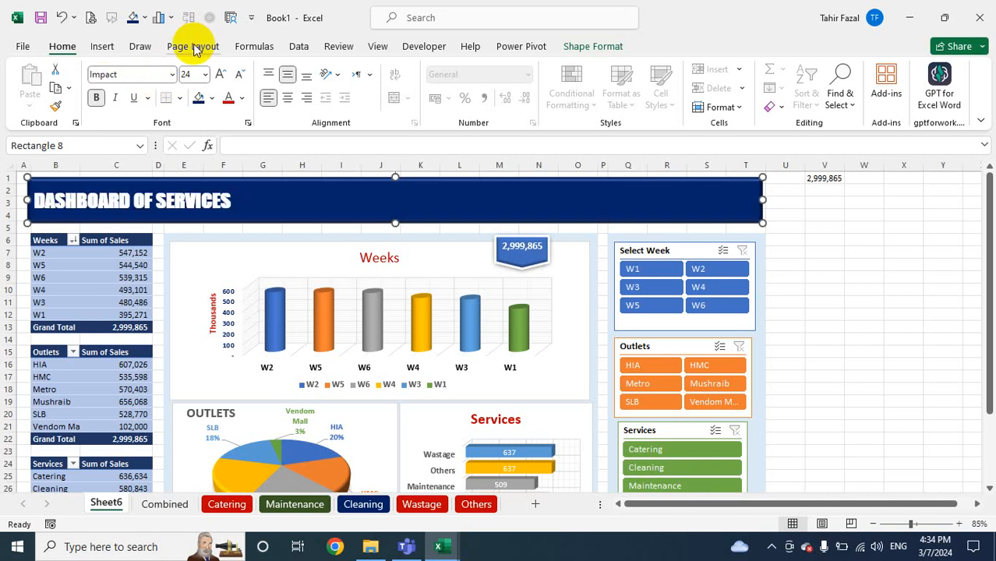
{"action": "left_click", "coordinate": [139, 74]}
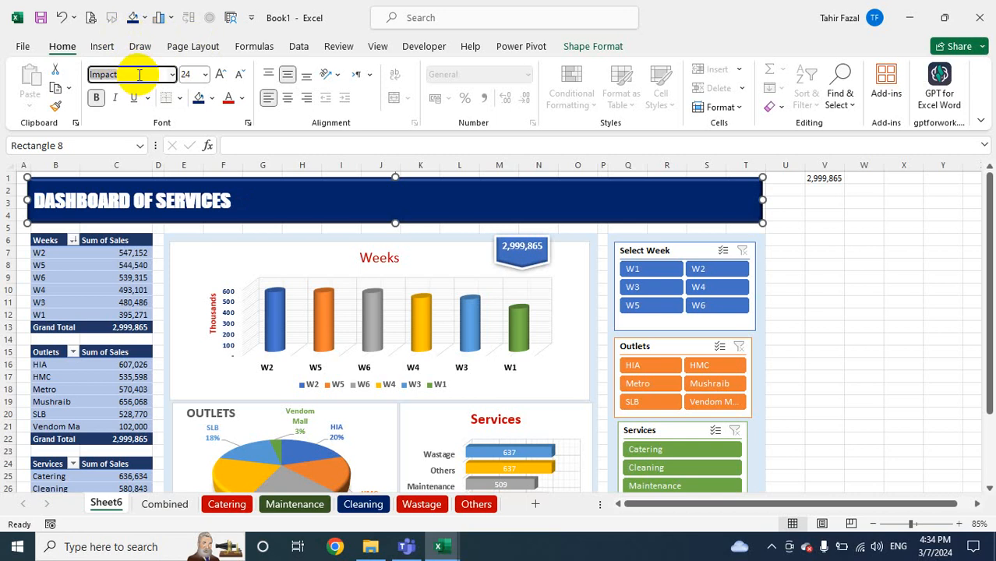
{"action": "type", "text": "ag"}
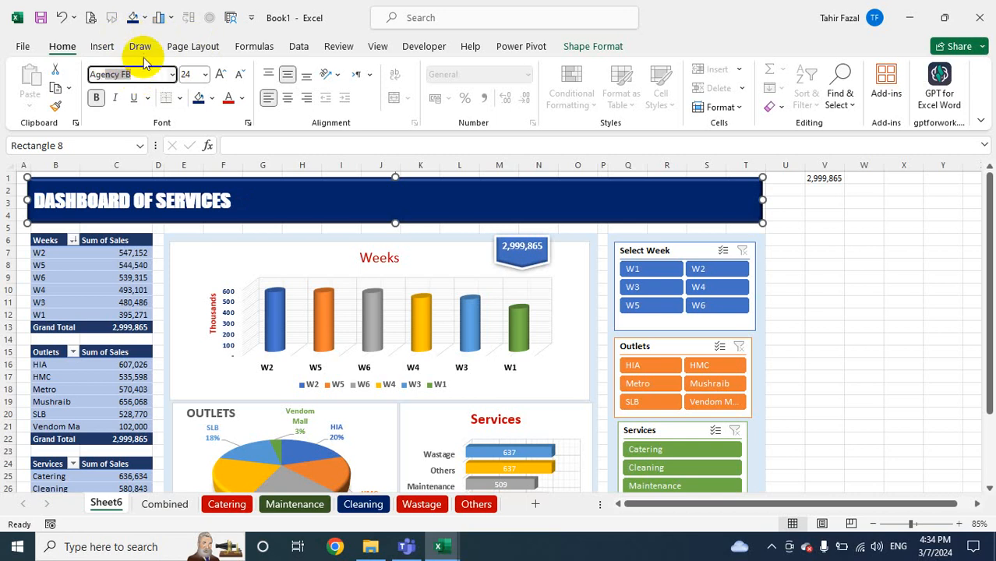
{"action": "key", "text": "Return"}
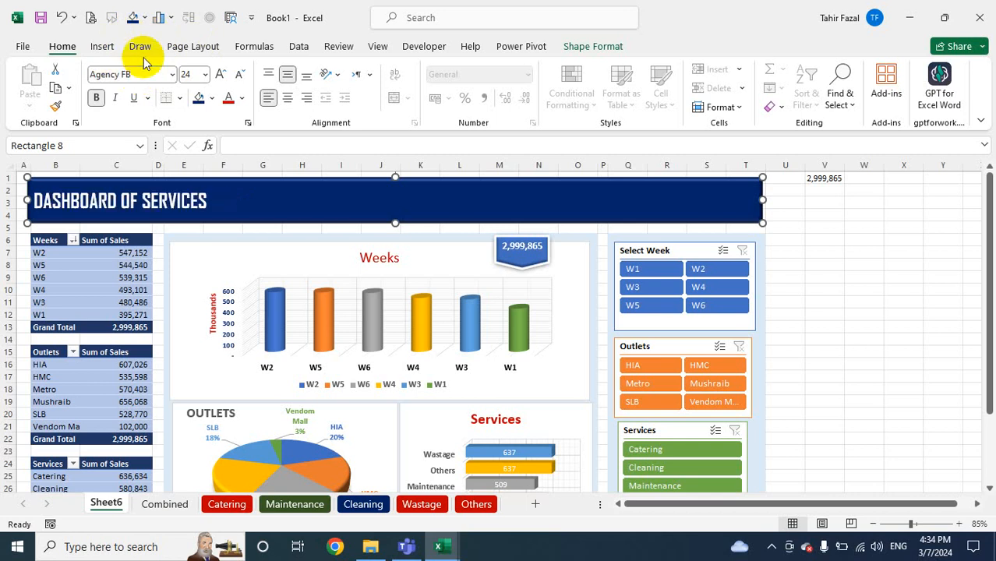
{"action": "left_click", "coordinate": [218, 72]}
{"action": "left_click", "coordinate": [220, 73]}
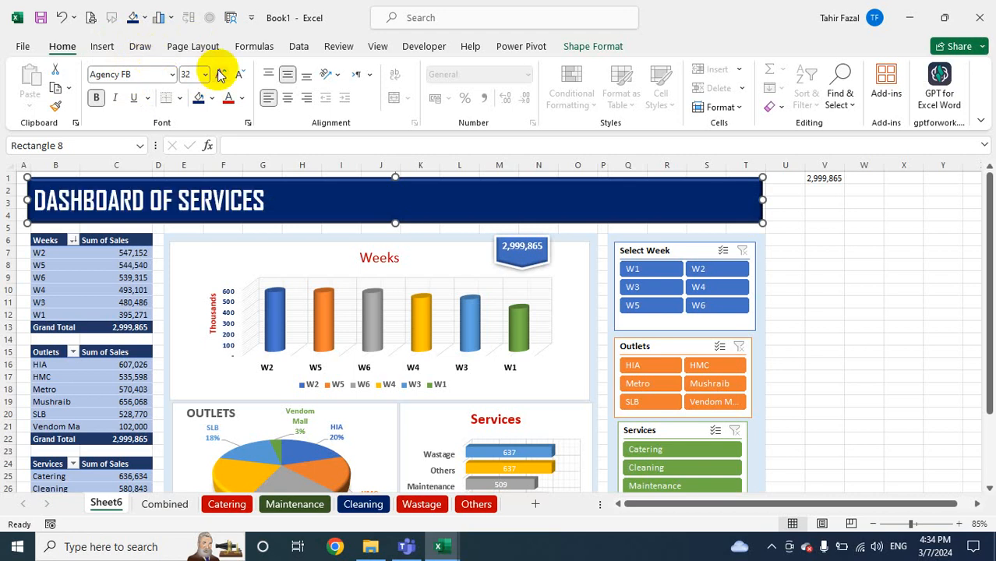
Add the characters "26" after the header title, spaced five tabs away toward the far end of the rectangle
{"action": "left_click", "coordinate": [271, 202]}
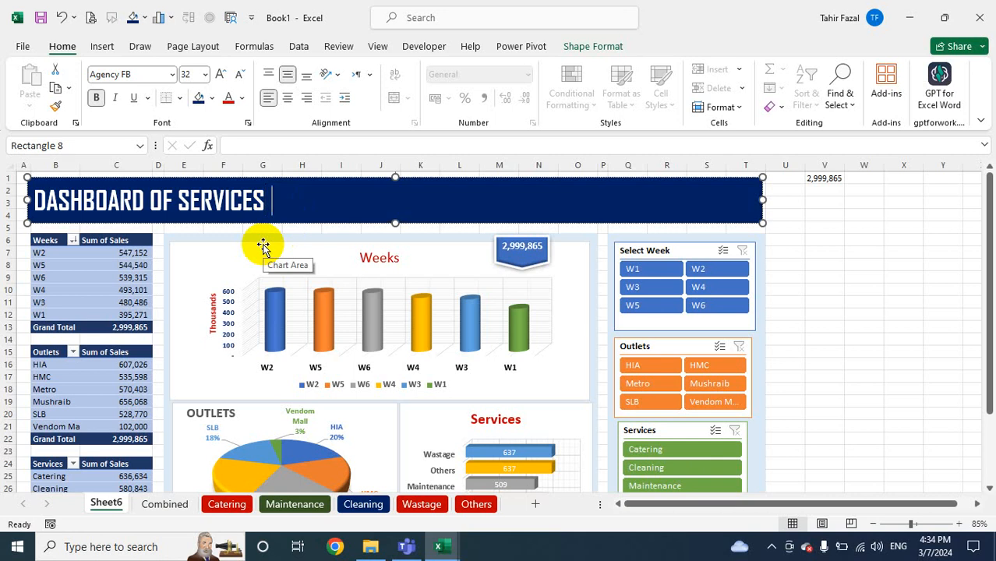
{"action": "key", "text": "Tab"}
{"action": "key", "text": "Tab"}
{"action": "key", "text": "Tab"}
{"action": "key", "text": "Tab"}
{"action": "key", "text": "Tab"}
{"action": "type", "text": "26"}
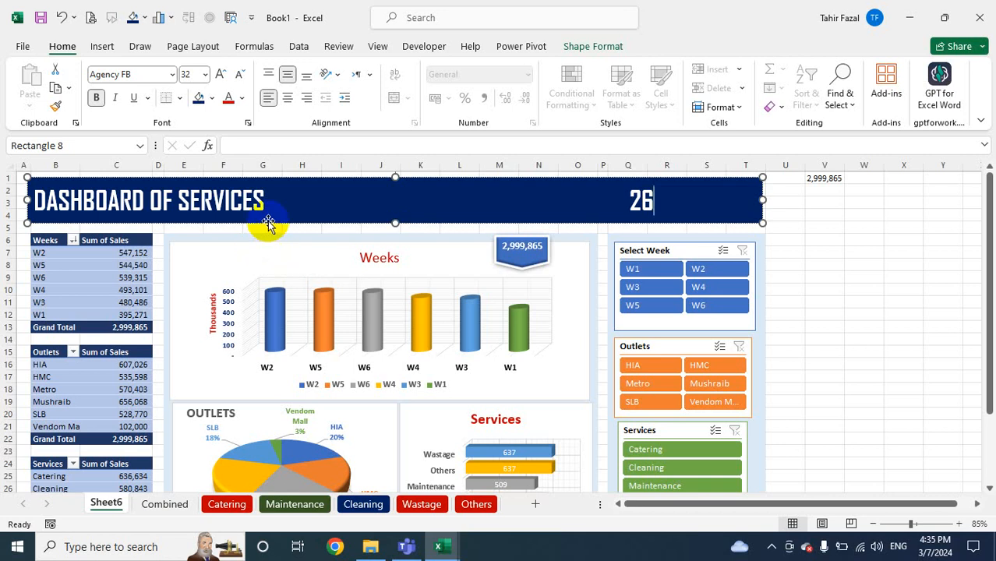
Set only the "26" in the header to the Webdings font and check the resulting symbols on the dashboard
{"action": "key", "text": "shift+Left"}
{"action": "key", "text": "shift+Left"}
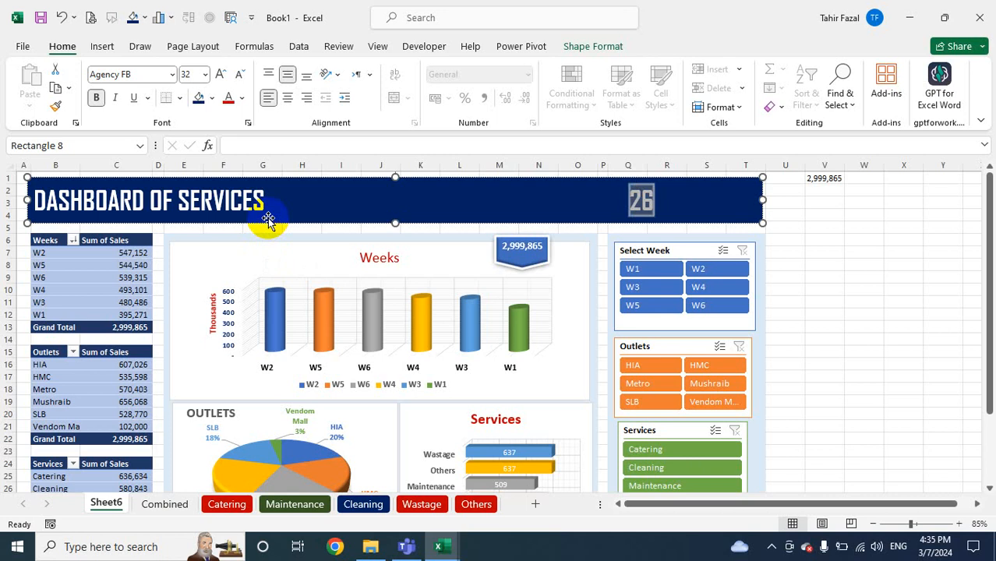
{"action": "left_click", "coordinate": [134, 73]}
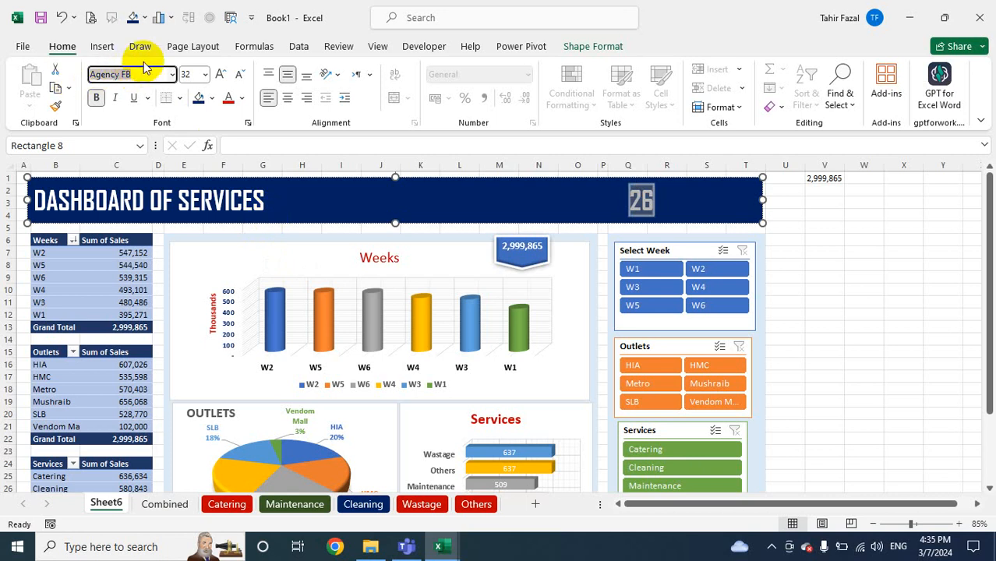
{"action": "type", "text": "Webdings"}
{"action": "key", "text": "Return"}
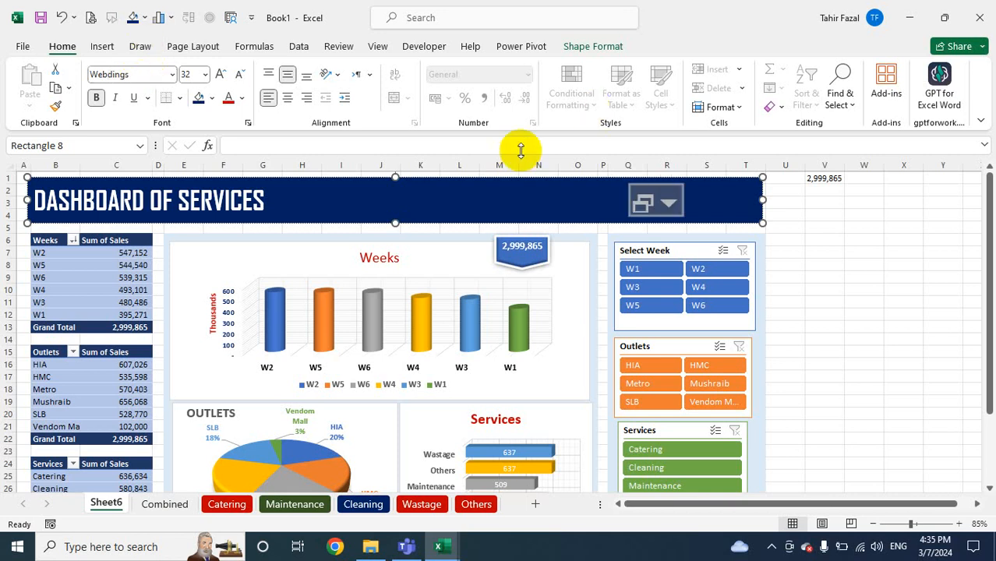
{"action": "left_click", "coordinate": [836, 221]}
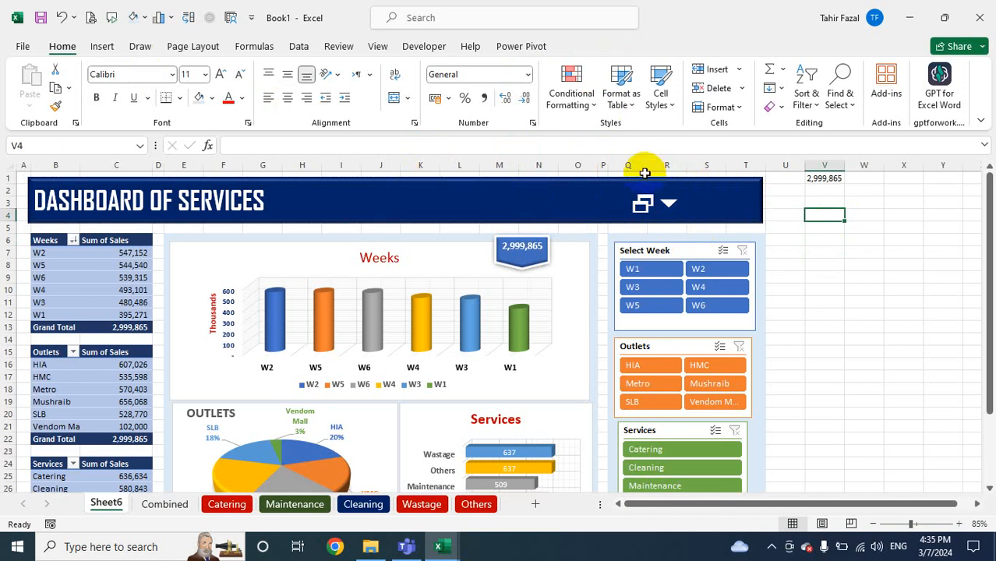
{"action": "left_click", "coordinate": [643, 199]}
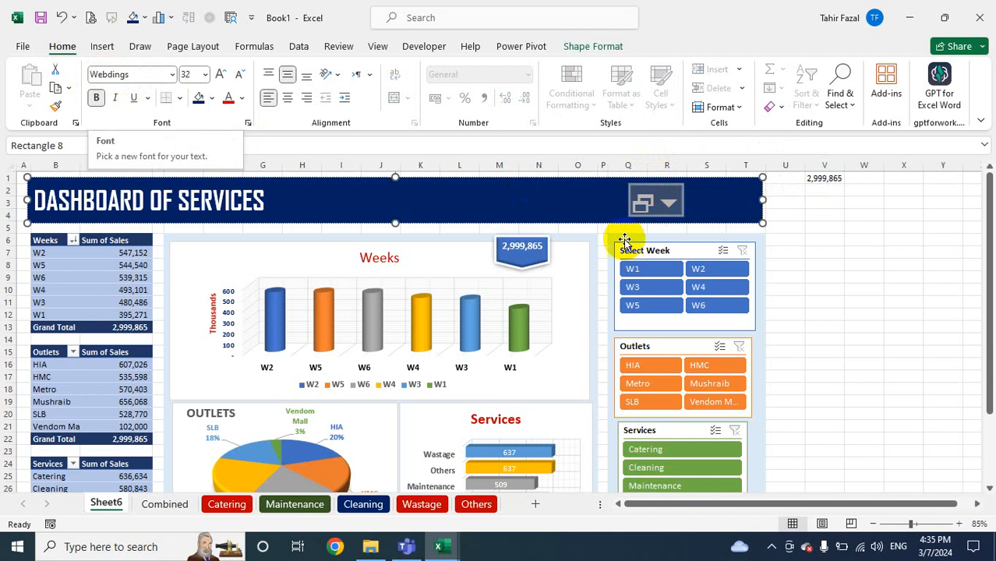
{"action": "left_click", "coordinate": [807, 227]}
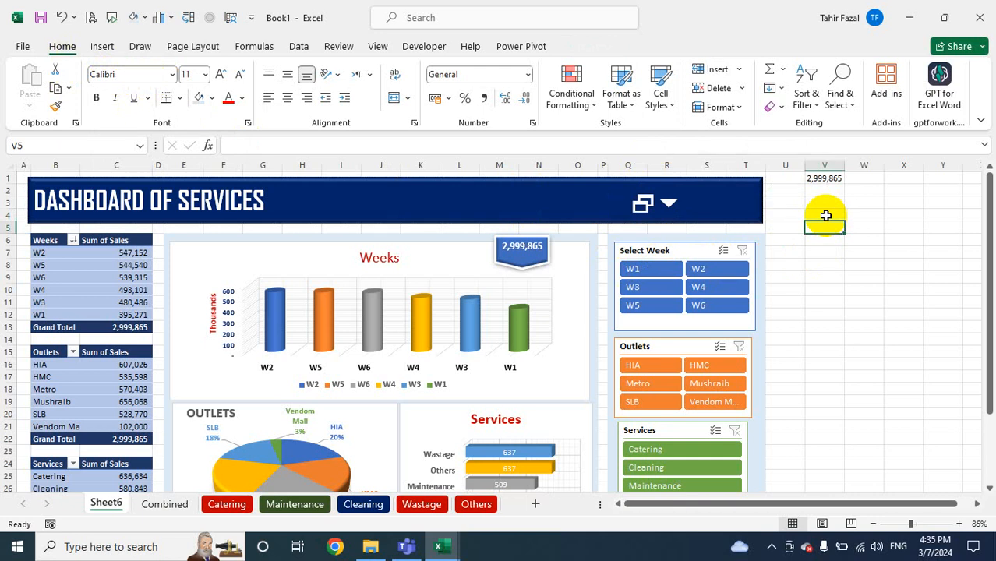
Open the stock icon library and mark the bar chart icons with a falling and a rising arrow for insertion
{"action": "left_click", "coordinate": [109, 48]}
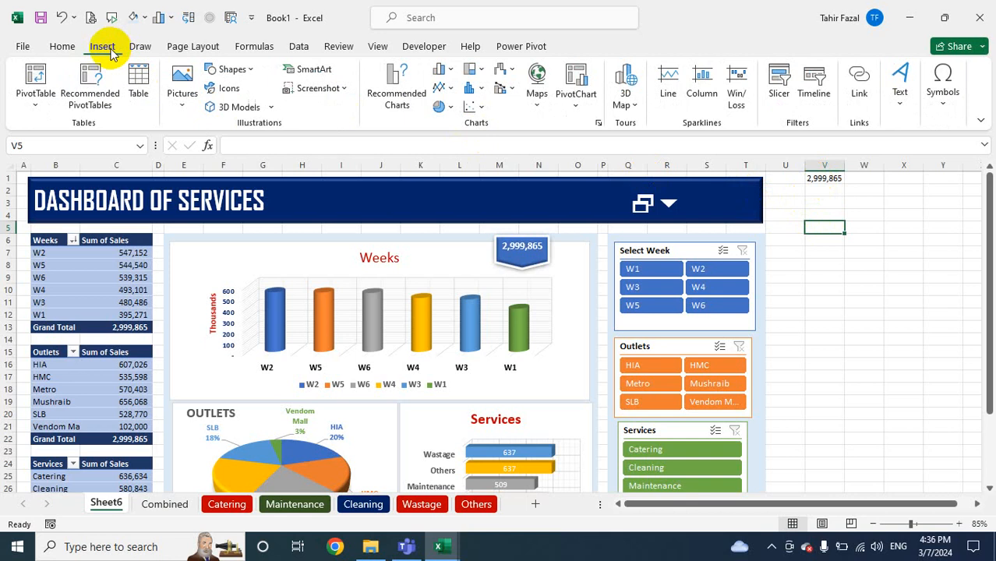
{"action": "left_click", "coordinate": [228, 89]}
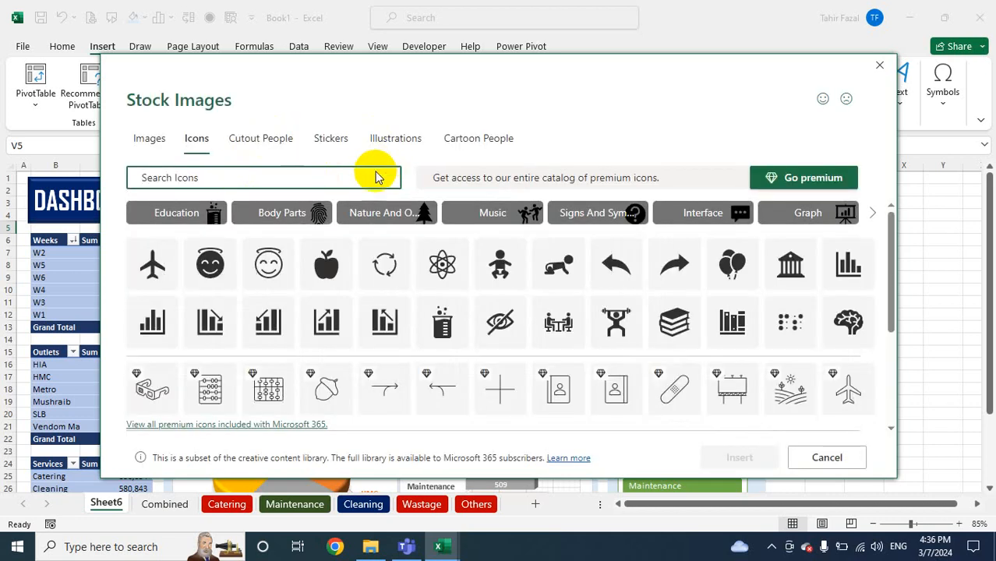
{"action": "left_click", "coordinate": [225, 306]}
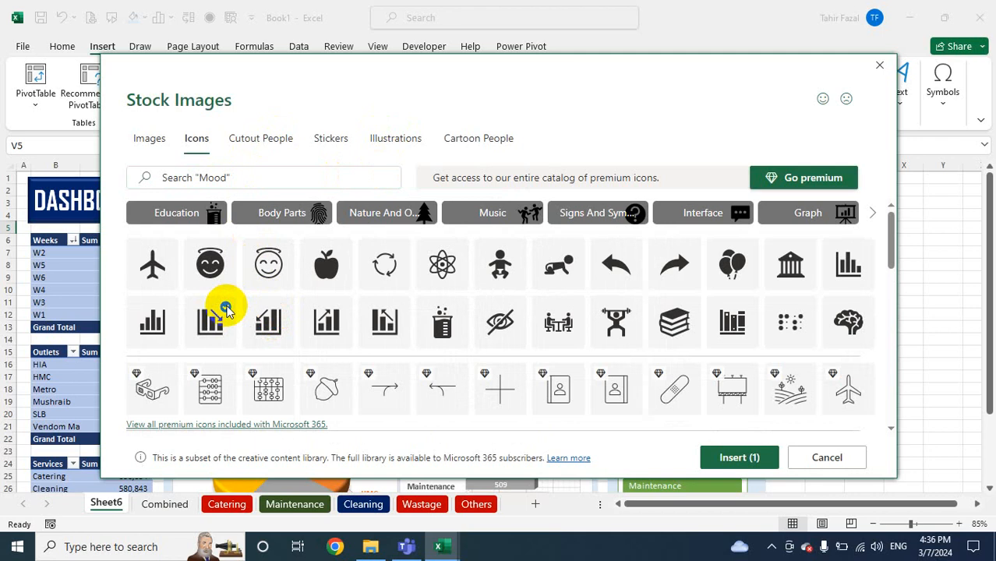
{"action": "left_click", "coordinate": [282, 310]}
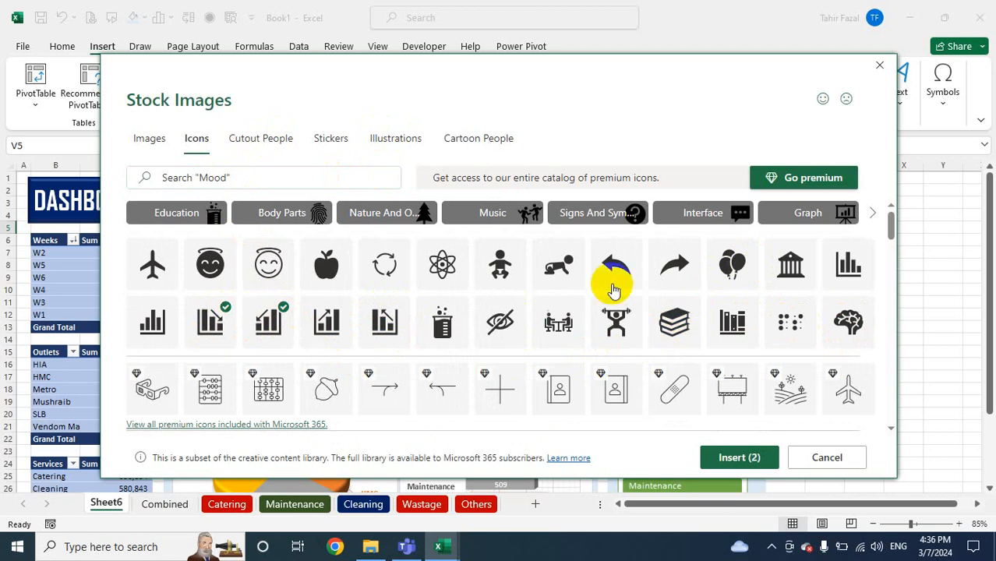
Browse the icon library and also mark the icon of people meeting at a table for insertion
{"action": "scroll", "coordinate": [616, 292], "scroll_direction": "down", "scroll_amount": 1}
{"action": "scroll", "coordinate": [615, 286], "scroll_direction": "down", "scroll_amount": 1}
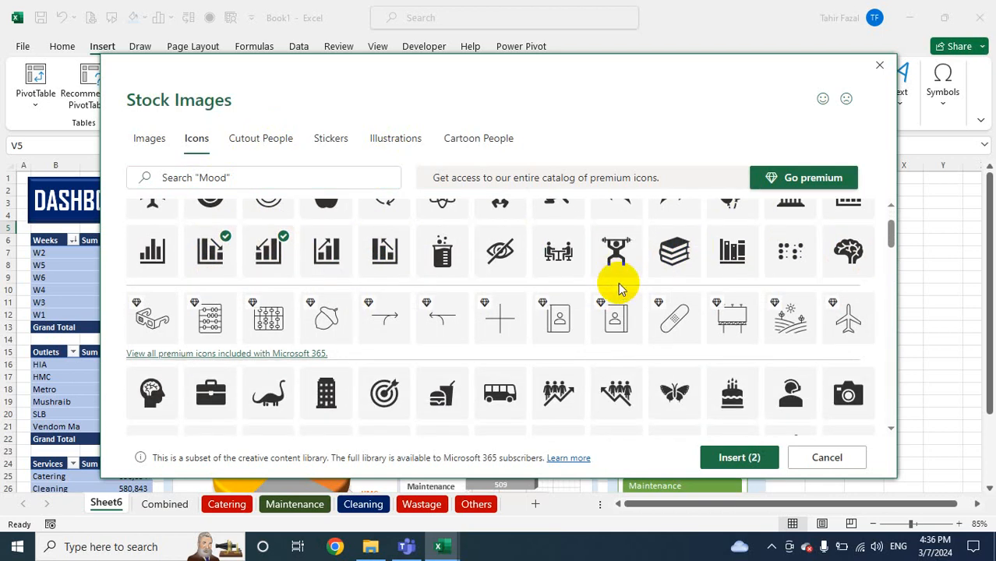
{"action": "scroll", "coordinate": [564, 366], "scroll_direction": "down", "scroll_amount": 3}
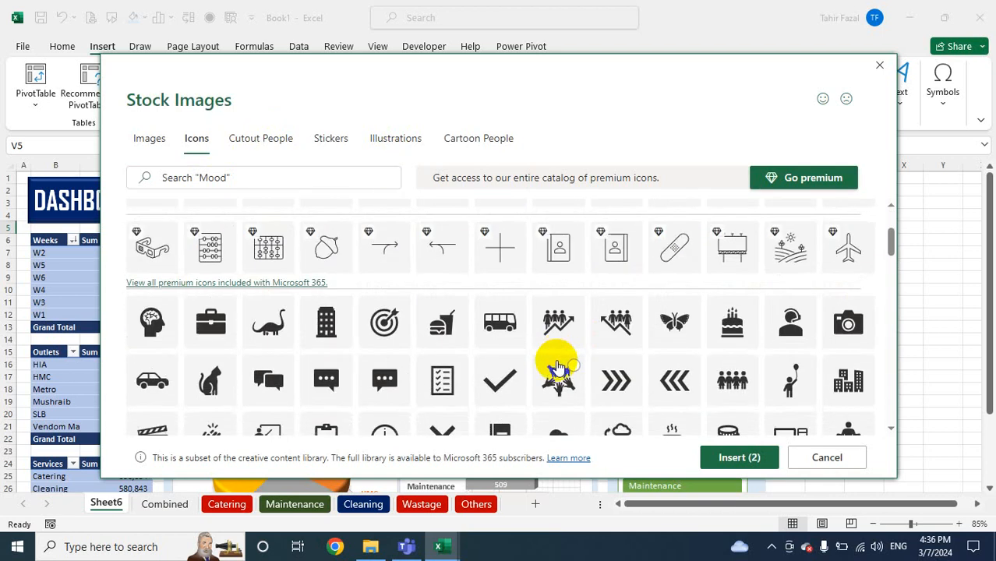
{"action": "scroll", "coordinate": [573, 357], "scroll_direction": "down", "scroll_amount": 4}
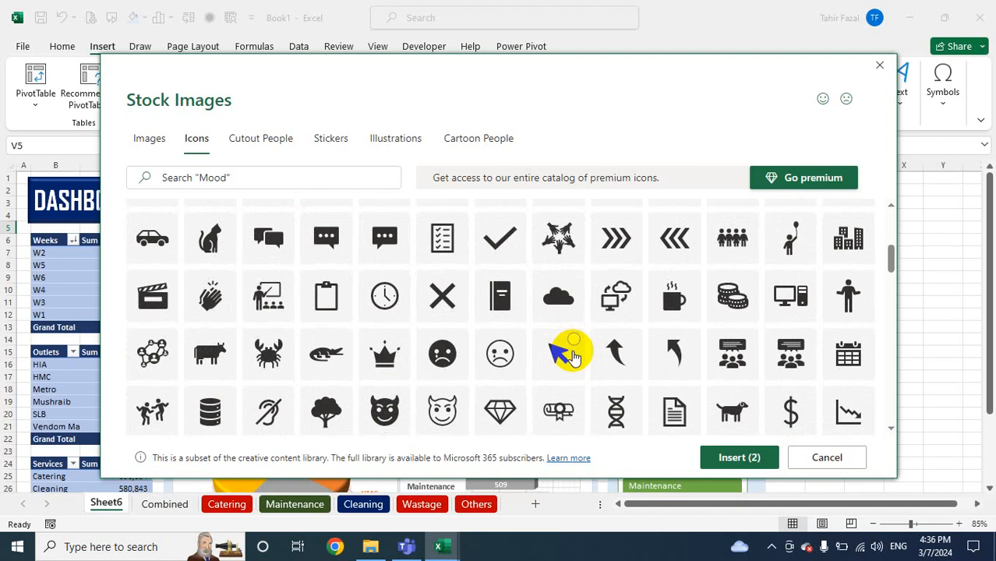
{"action": "scroll", "coordinate": [573, 357], "scroll_direction": "down", "scroll_amount": 6}
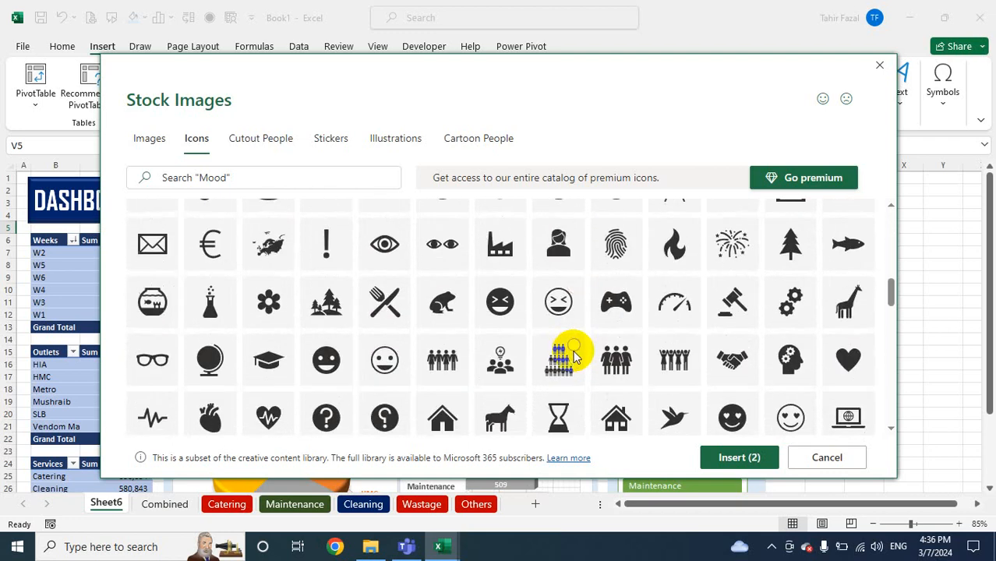
{"action": "scroll", "coordinate": [573, 357], "scroll_direction": "down", "scroll_amount": 10}
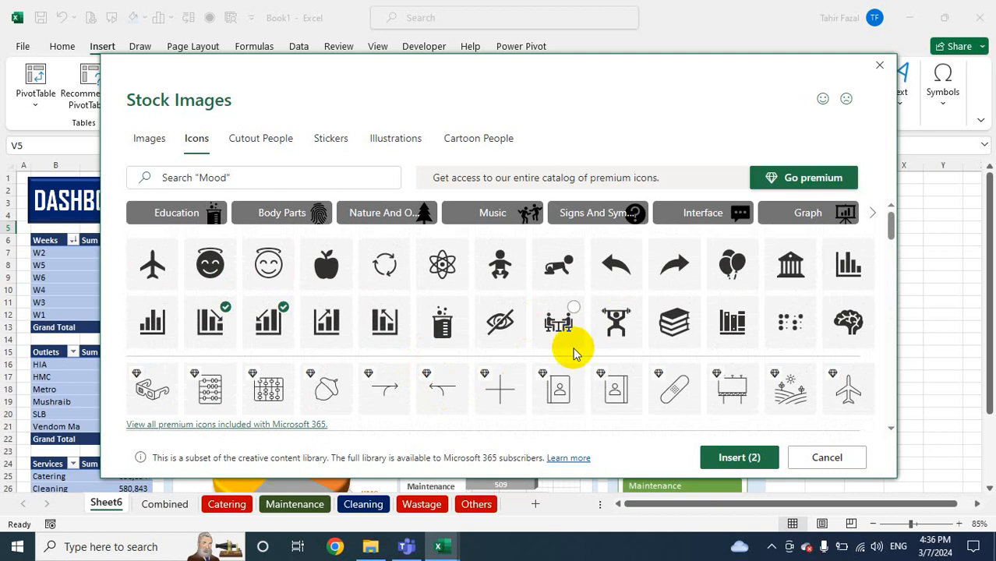
{"action": "left_click", "coordinate": [569, 318]}
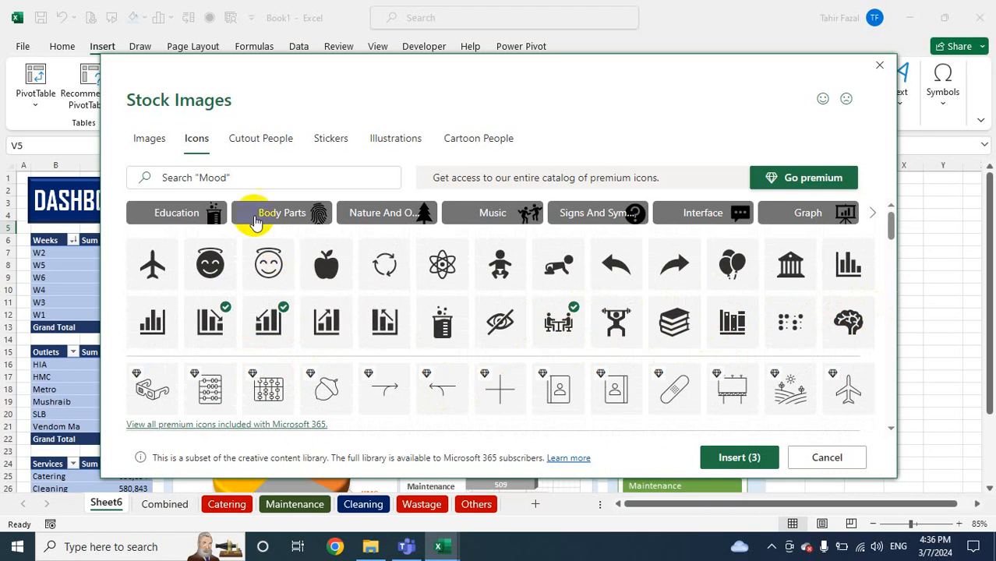
Search the icon library for "busin" and clear the search
{"action": "left_click", "coordinate": [246, 176]}
{"action": "left_click", "coordinate": [12, 172]}
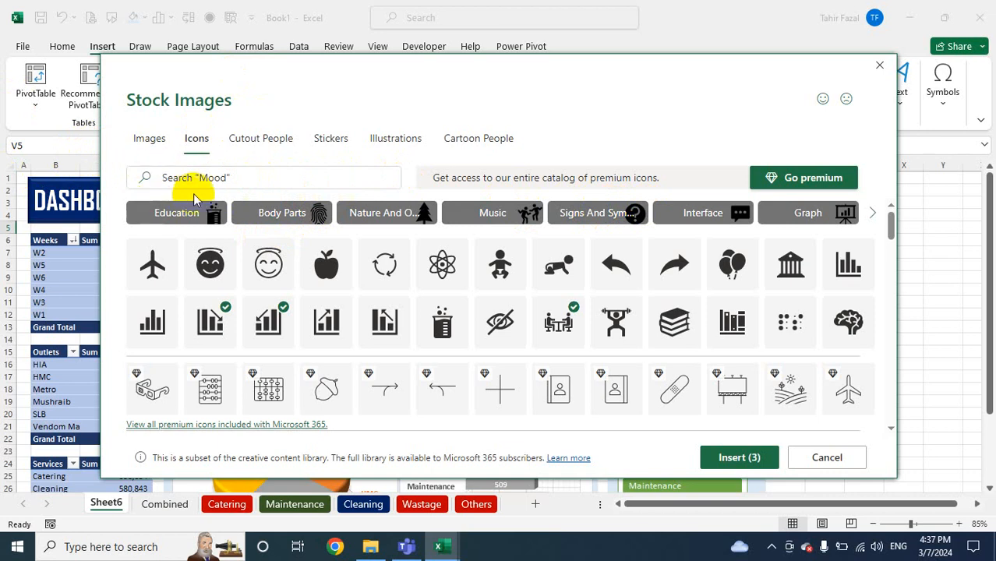
{"action": "left_click", "coordinate": [232, 181]}
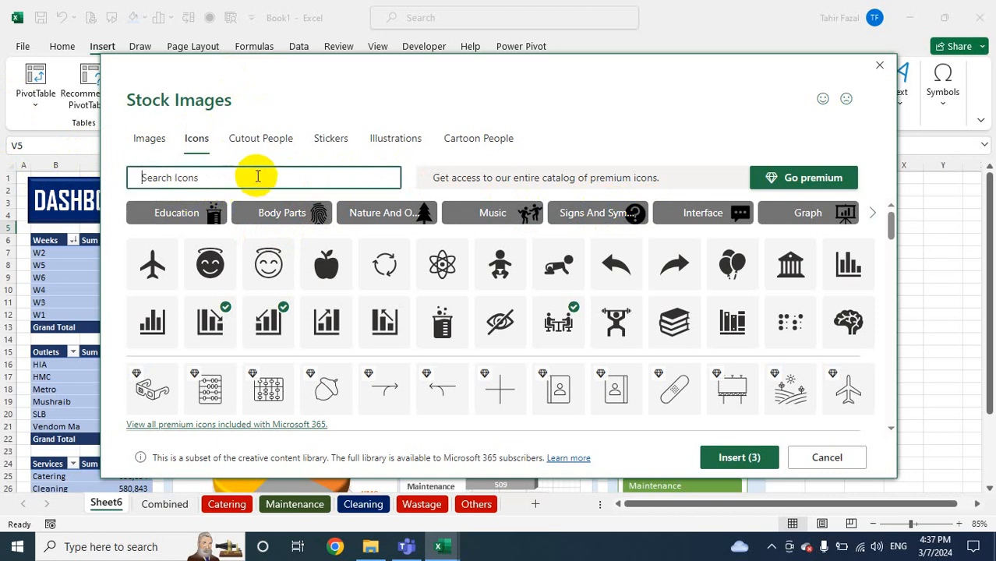
{"action": "type", "text": "bUS"}
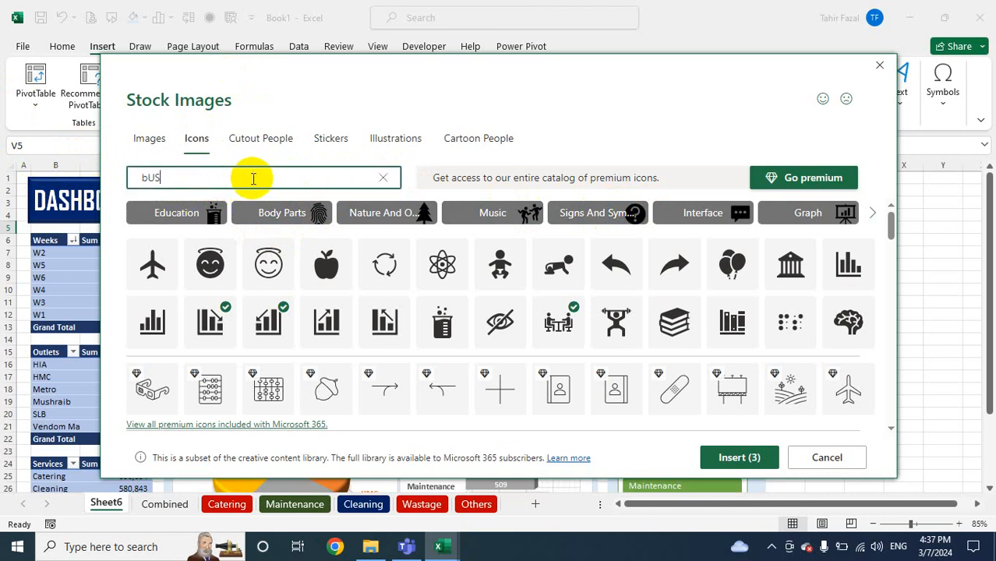
{"action": "type", "text": "IN"}
{"action": "key", "text": "BackSpace"}
{"action": "key", "text": "BackSpace"}
{"action": "key", "text": "BackSpace"}
{"action": "key", "text": "BackSpace"}
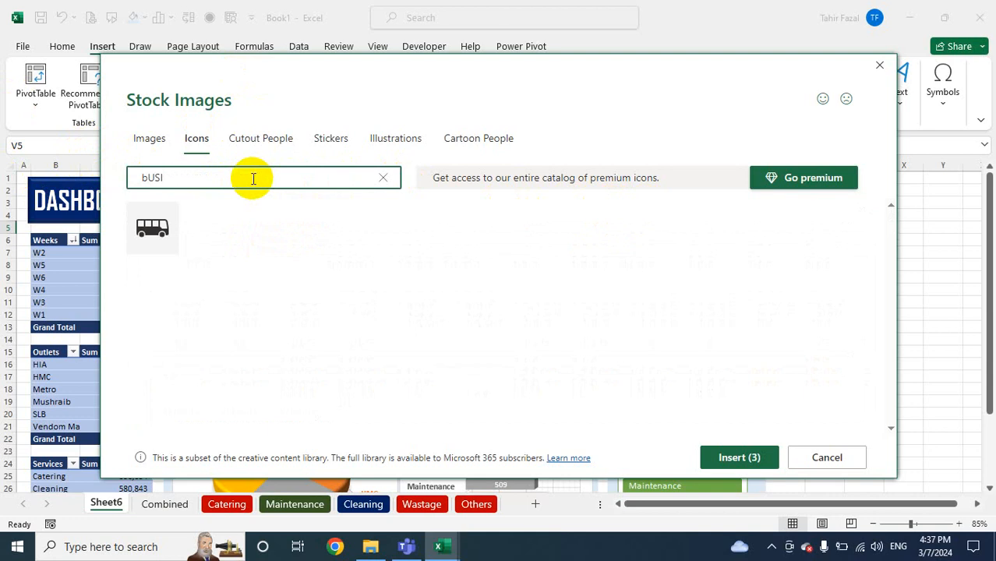
{"action": "key", "text": "BackSpace"}
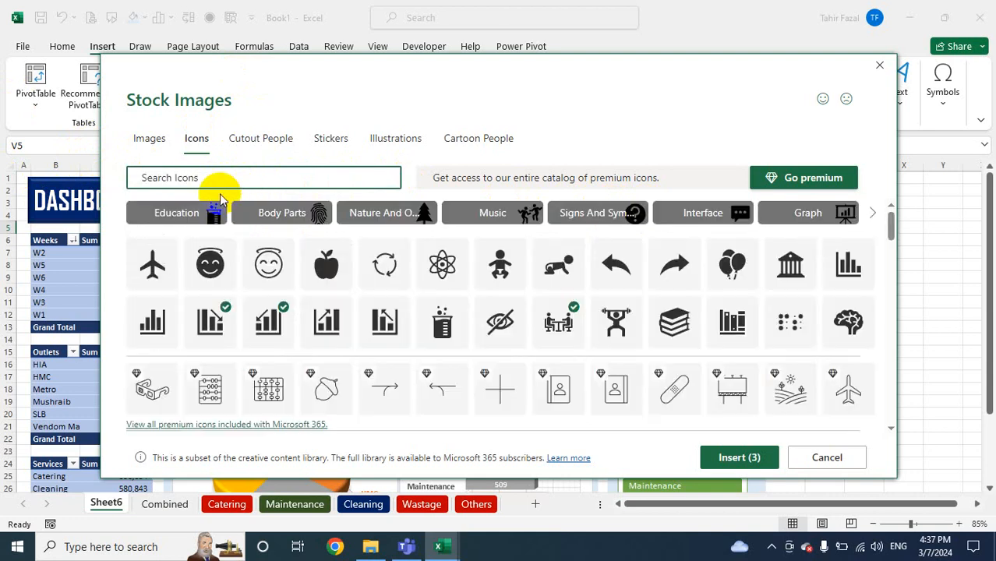
Search the icon library for "Analys", shorten the term, and clear the search to return to all icons
{"action": "type", "text": "Analys"}
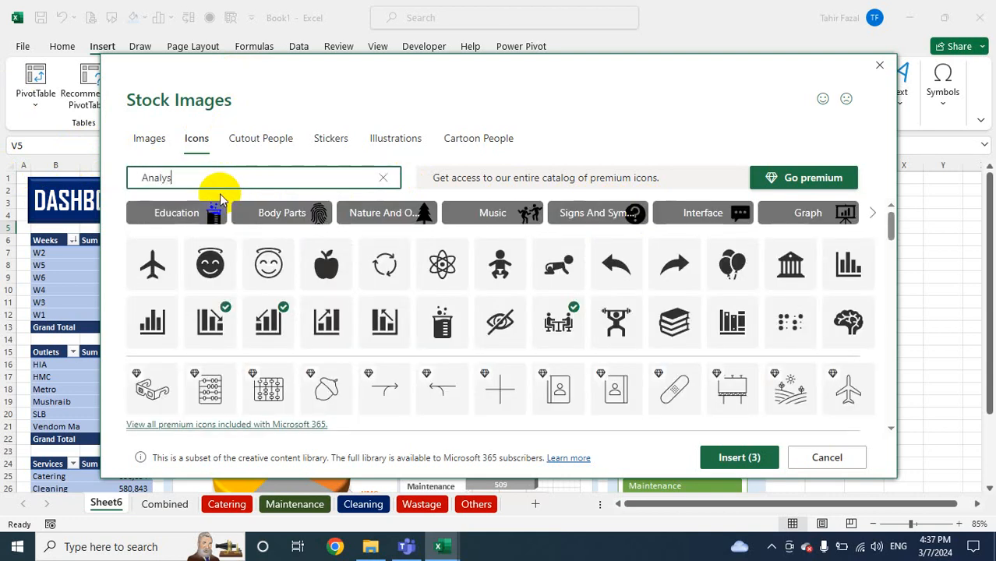
{"action": "key", "text": "BackSpace"}
{"action": "key", "text": "BackSpace"}
{"action": "key", "text": "BackSpace"}
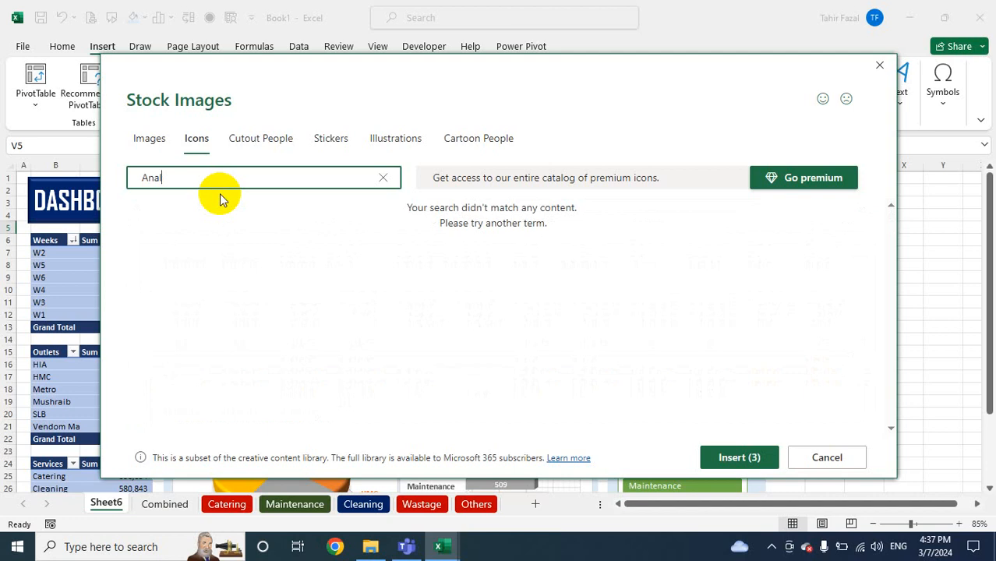
{"action": "type", "text": "l"}
{"action": "key", "text": "BackSpace"}
{"action": "key", "text": "BackSpace"}
{"action": "key", "text": "BackSpace"}
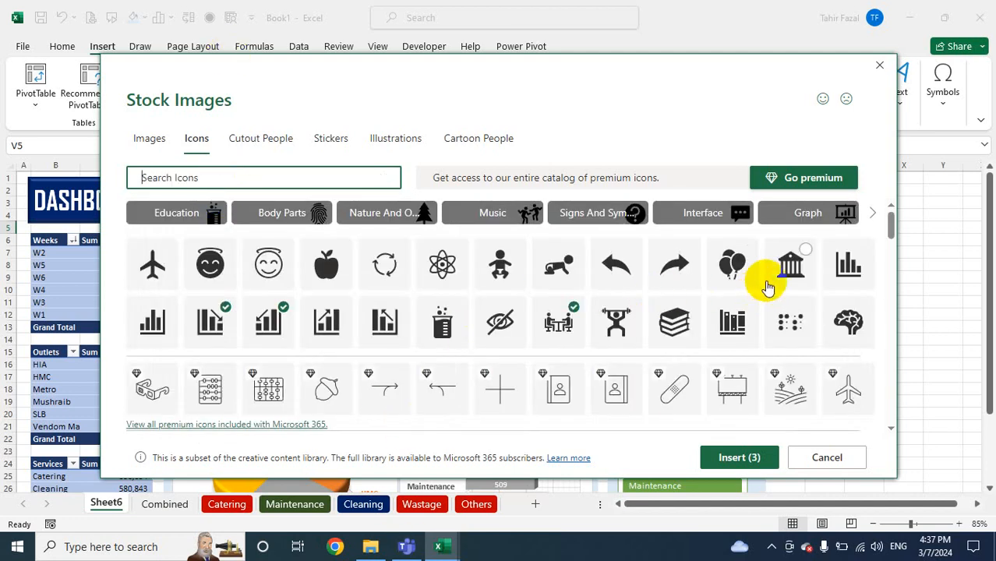
Insert the three marked icons and spread them apart over the empty cells beside the dashboard
{"action": "left_click_drag", "start_coordinate": [892, 224], "coordinate": [870, 399]}
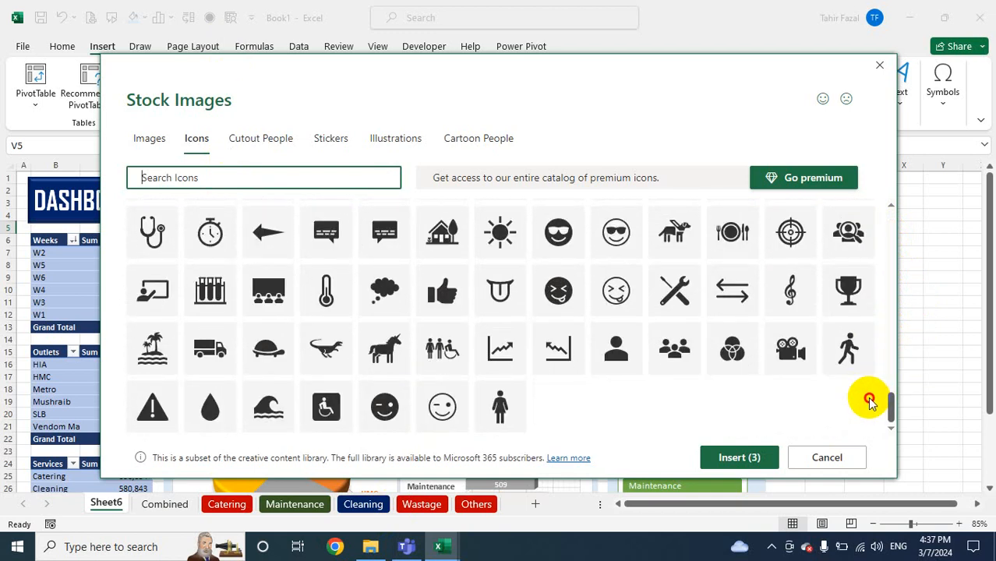
{"action": "left_click_drag", "start_coordinate": [869, 401], "coordinate": [874, 381]}
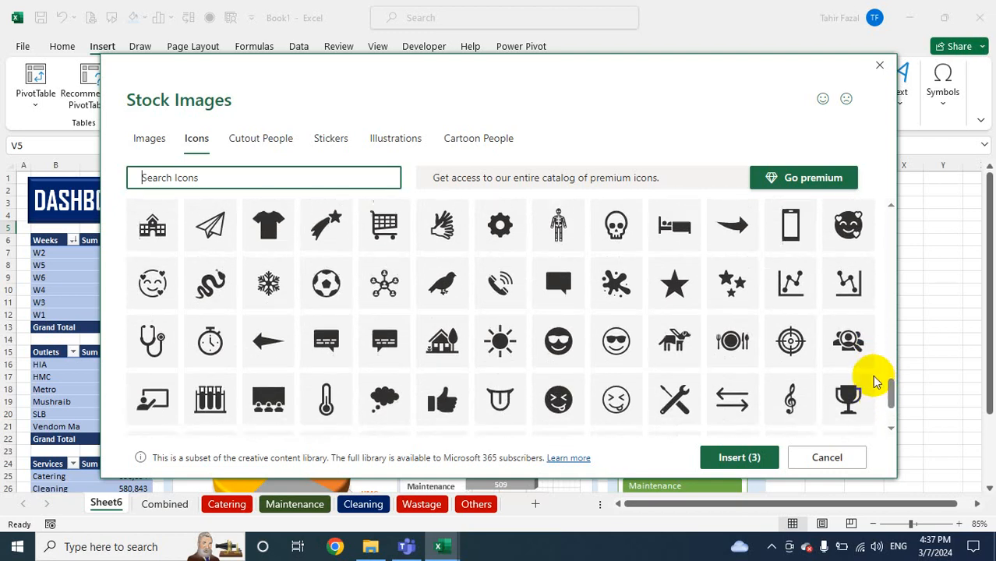
{"action": "left_click", "coordinate": [739, 458]}
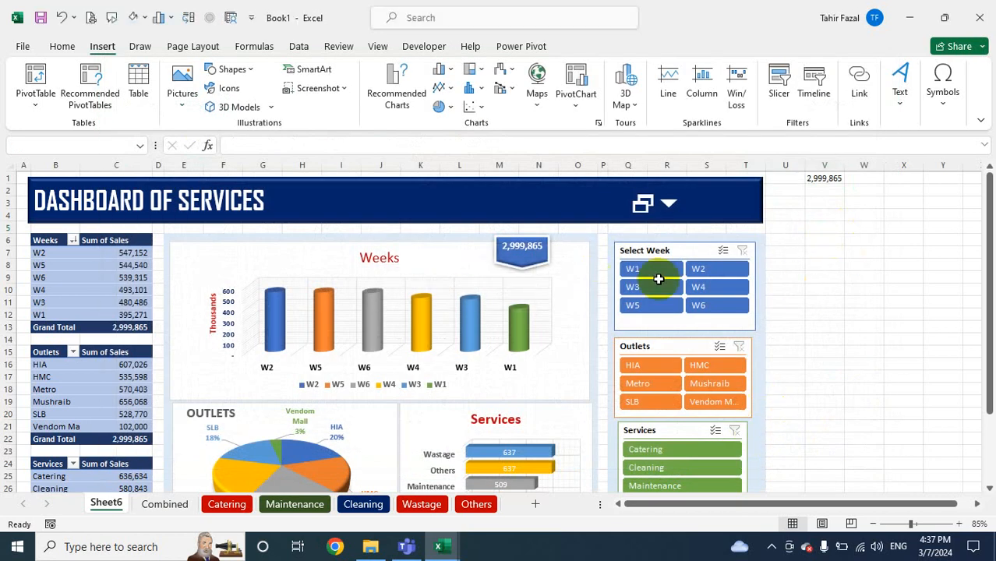
{"action": "left_click", "coordinate": [864, 336]}
{"action": "left_click", "coordinate": [856, 271]}
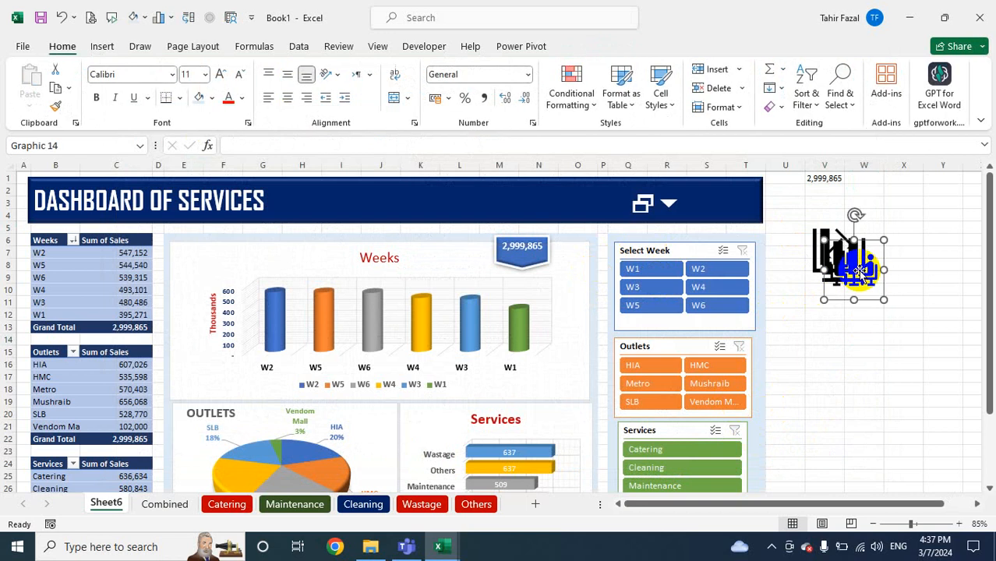
{"action": "left_click_drag", "start_coordinate": [865, 284], "coordinate": [844, 347]}
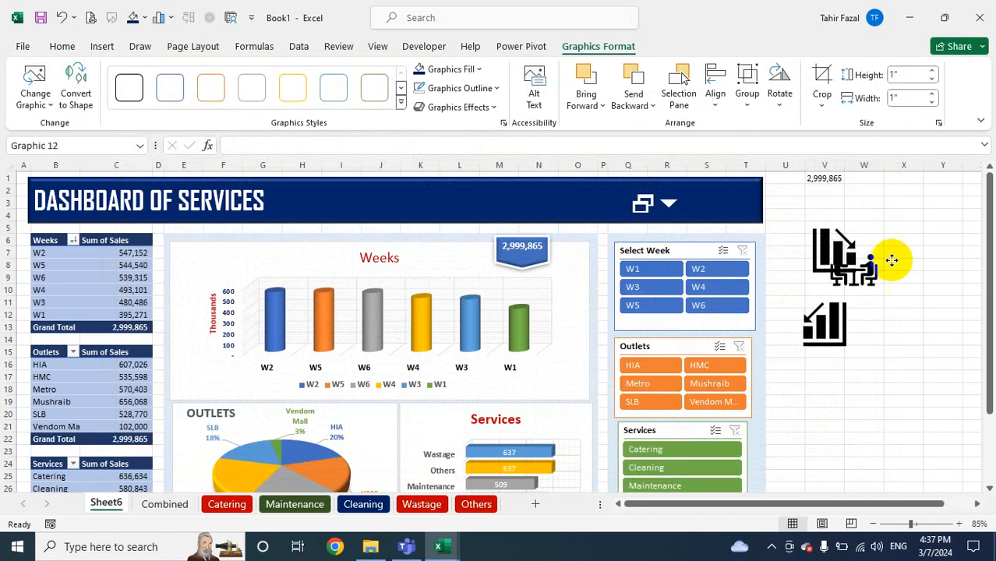
{"action": "left_click", "coordinate": [862, 266]}
{"action": "left_click_drag", "start_coordinate": [862, 267], "coordinate": [918, 240]}
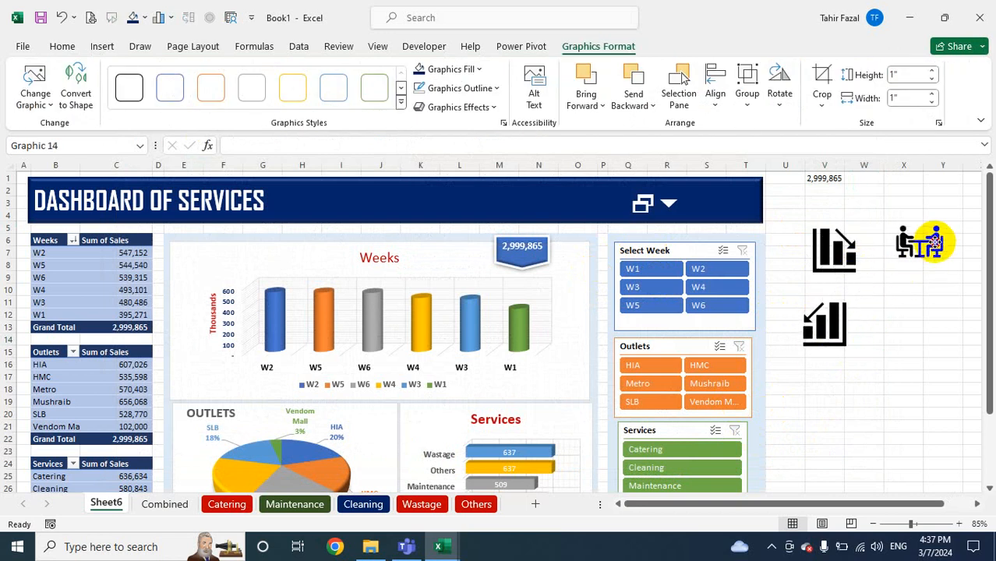
Shrink the falling-arrow bar chart icon to 0.6" by 0.6" and place it in the header after the title
{"action": "left_click", "coordinate": [851, 265]}
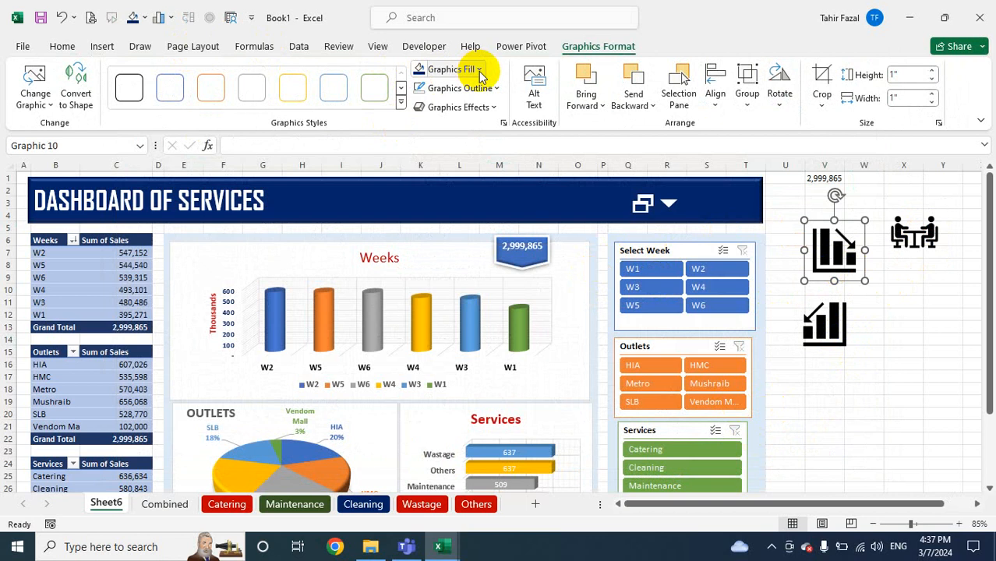
{"action": "left_click_drag", "start_coordinate": [853, 262], "coordinate": [426, 208]}
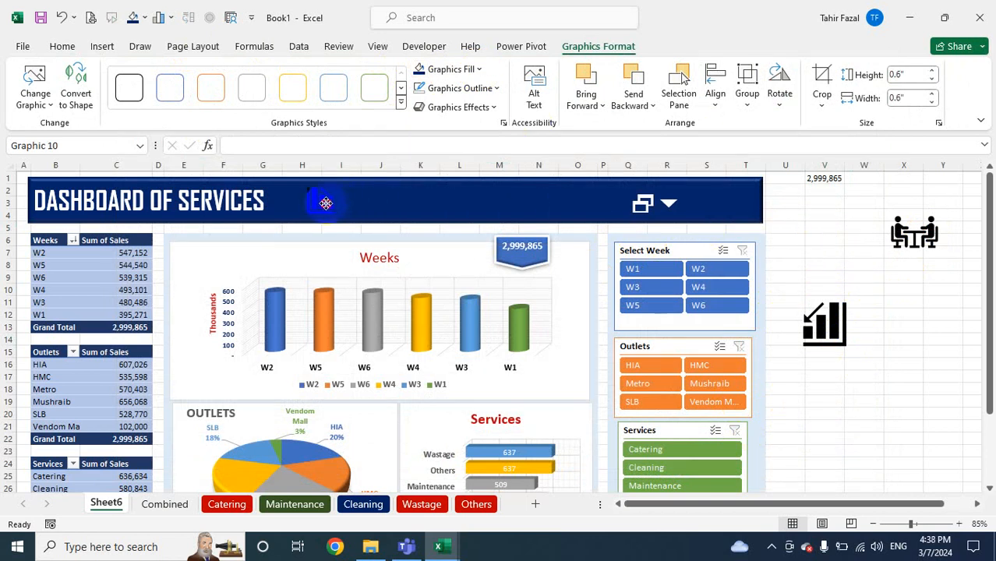
{"action": "left_click_drag", "start_coordinate": [326, 204], "coordinate": [326, 204]}
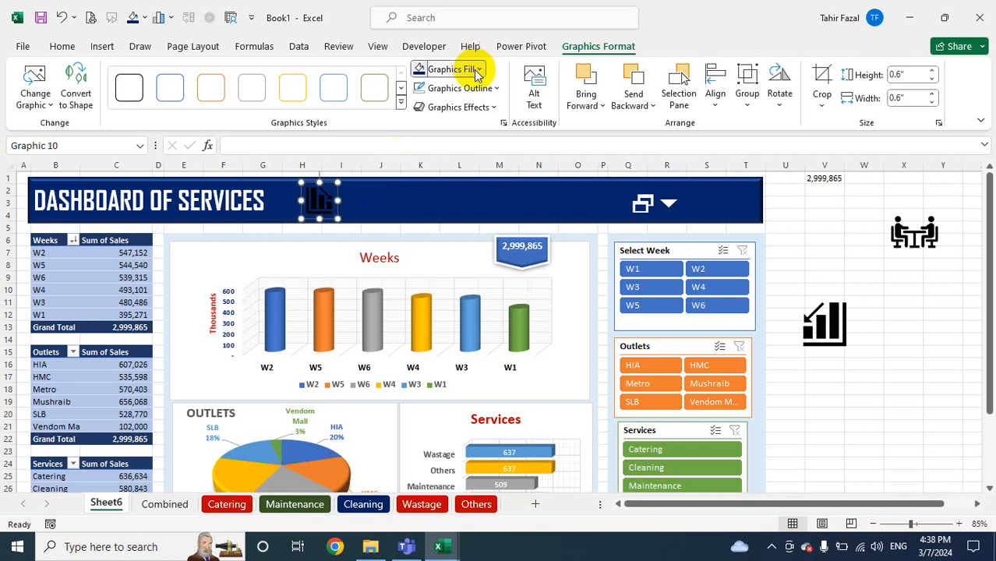
Fill the bar chart icon in the header with white and nudge it slightly closer to the title
{"action": "left_click", "coordinate": [476, 70]}
{"action": "left_click", "coordinate": [418, 129]}
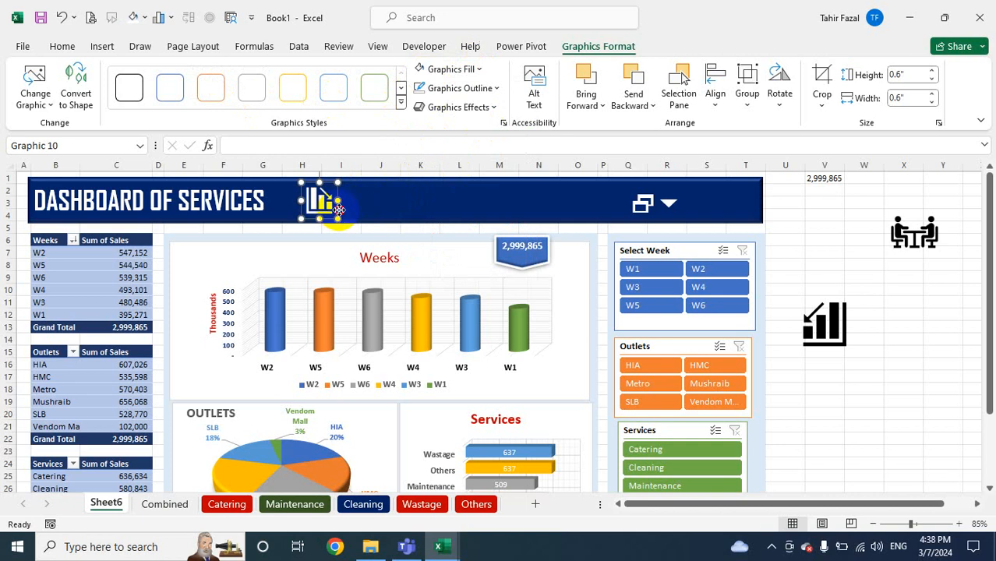
{"action": "left_click_drag", "start_coordinate": [338, 210], "coordinate": [334, 211]}
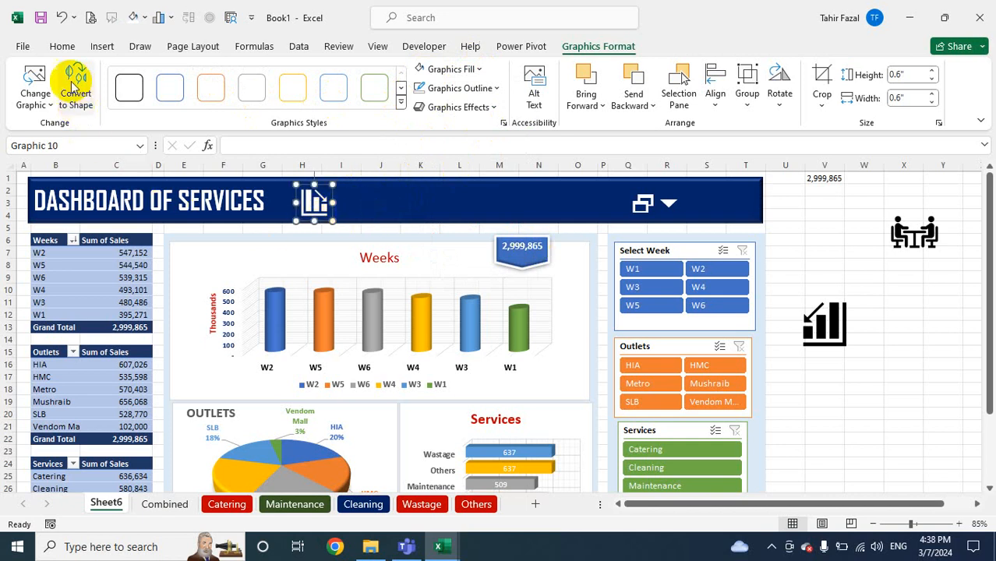
Copy the white icon's formatting to the other bar chart icon and the meeting icon with Format Painter
{"action": "left_click", "coordinate": [56, 48]}
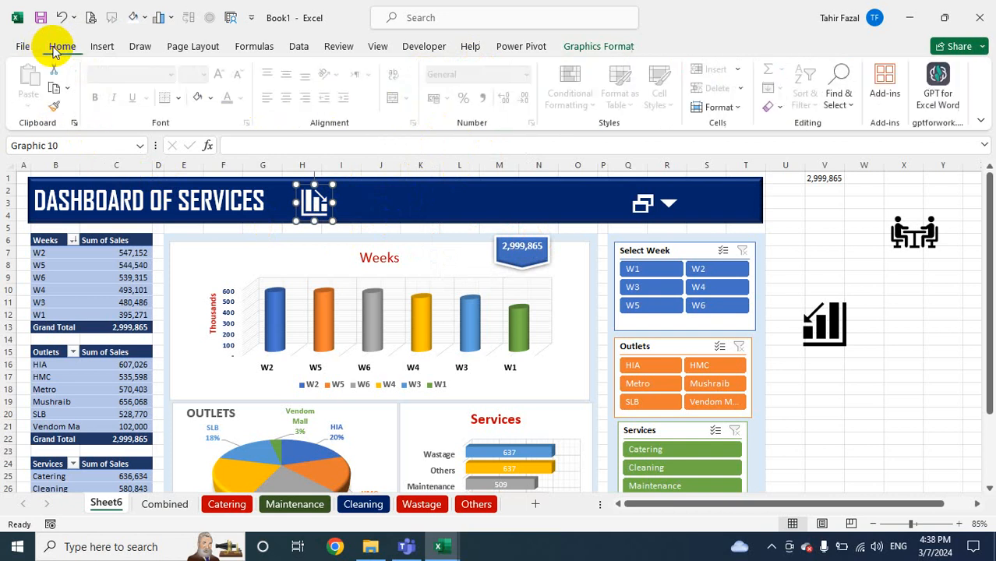
{"action": "left_click", "coordinate": [54, 106]}
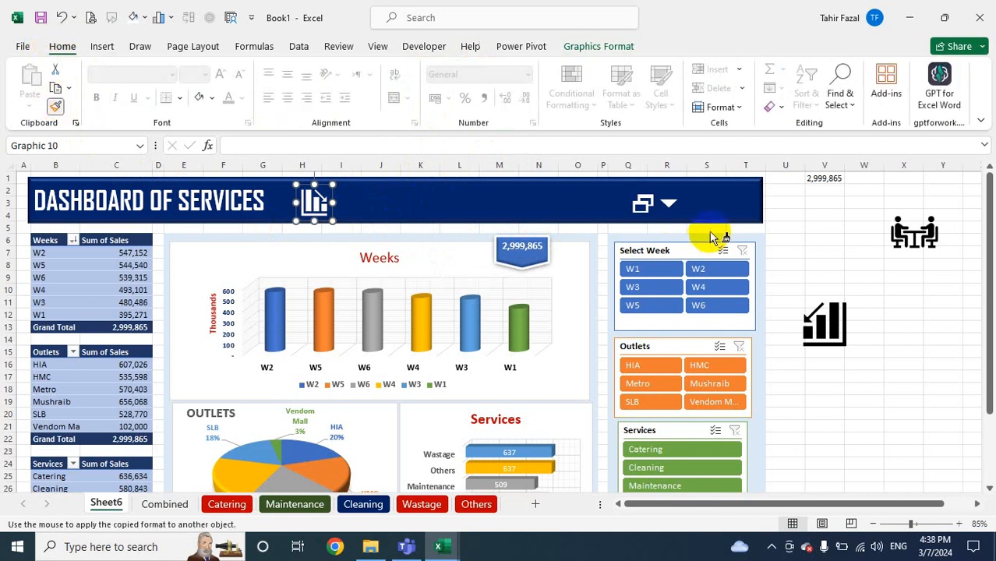
{"action": "left_click", "coordinate": [828, 321]}
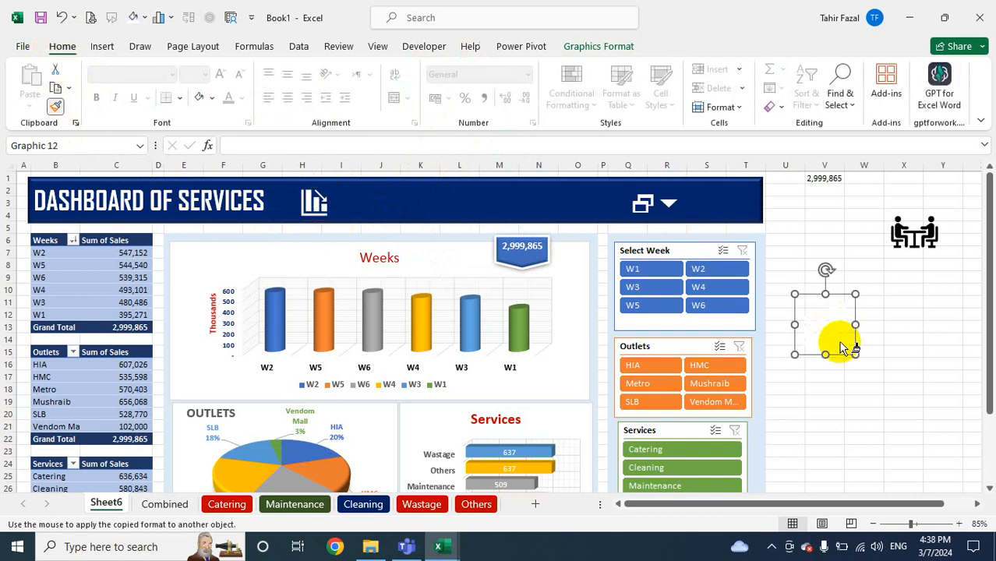
{"action": "left_click", "coordinate": [925, 231]}
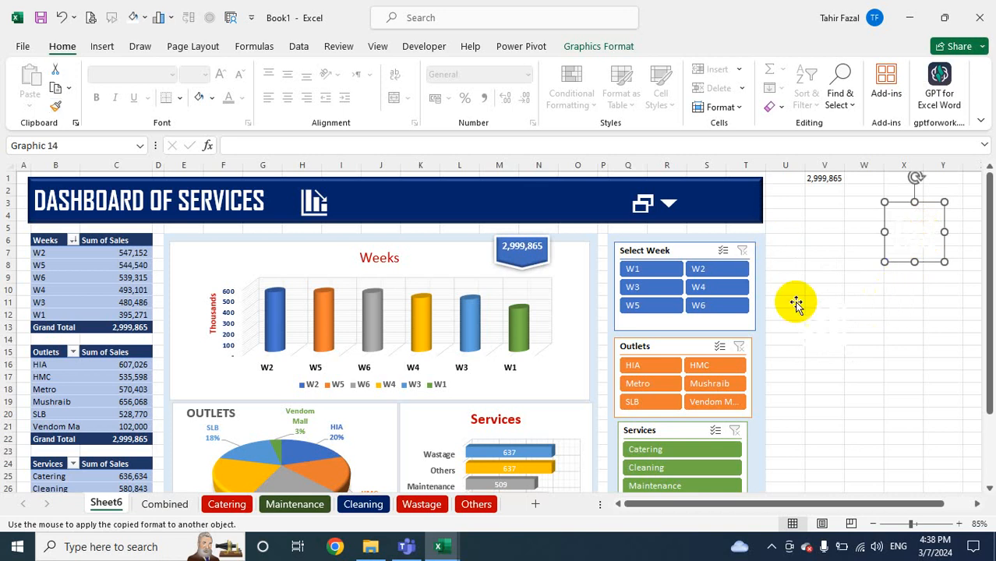
Shrink the second bar chart icon and the meeting icon and move both into the title header
{"action": "left_click", "coordinate": [826, 324]}
{"action": "left_click_drag", "start_coordinate": [855, 354], "coordinate": [390, 181]}
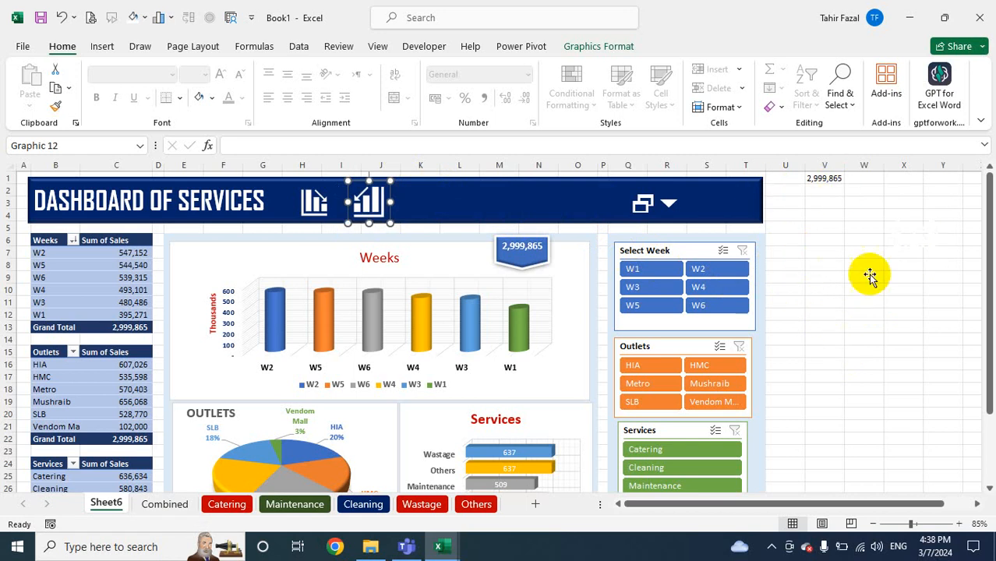
{"action": "left_click", "coordinate": [913, 244]}
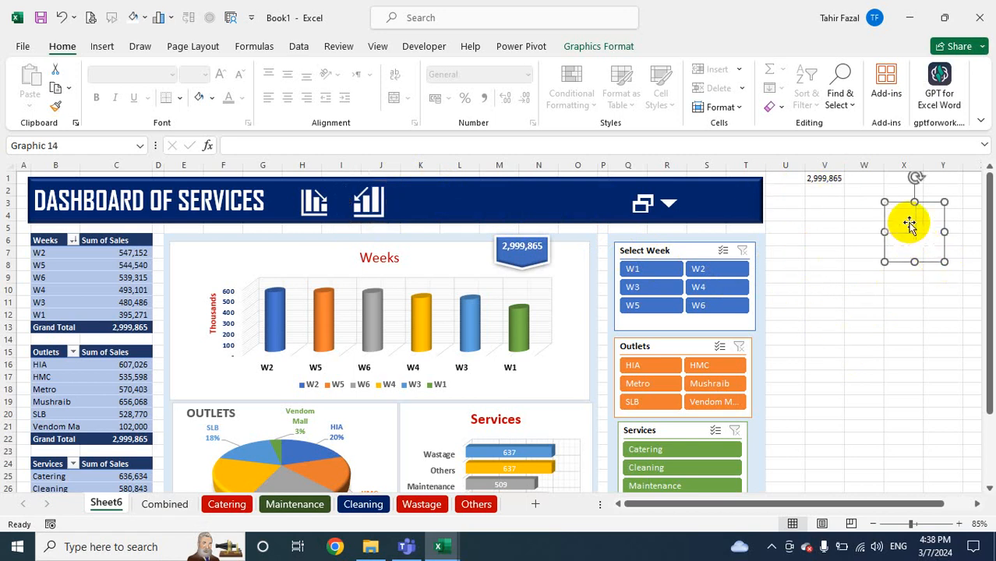
{"action": "left_click_drag", "start_coordinate": [909, 223], "coordinate": [504, 196]}
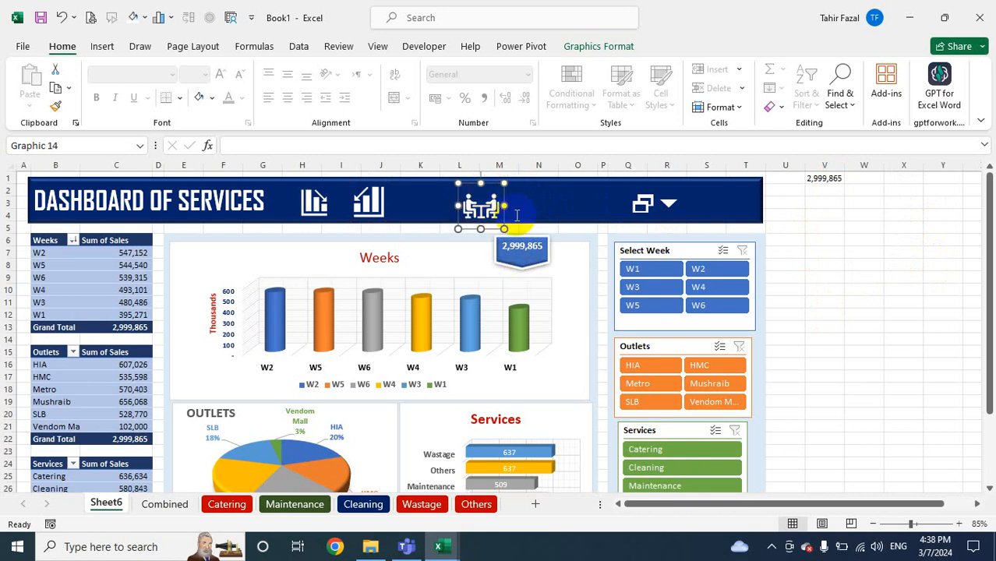
{"action": "left_click", "coordinate": [847, 240]}
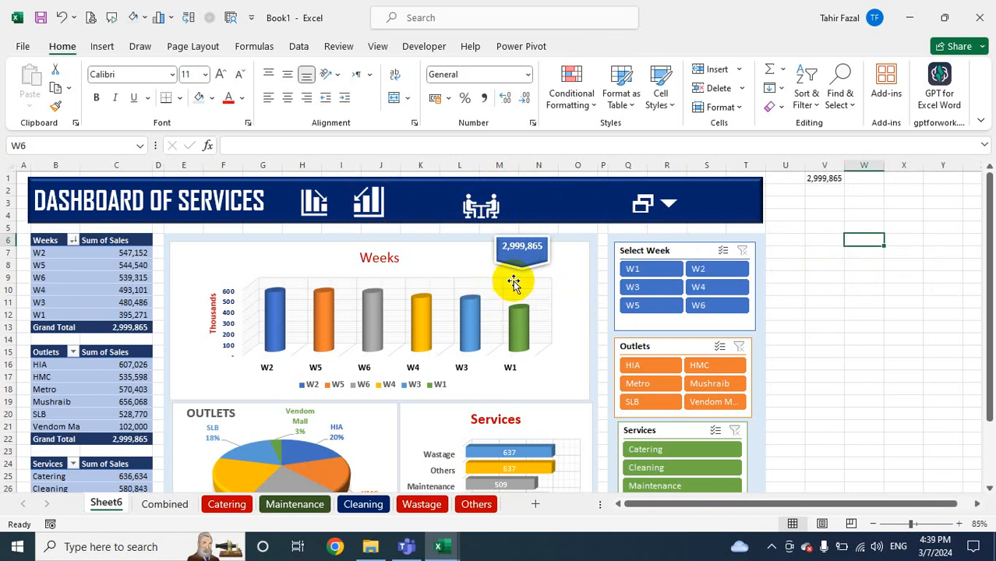
Move the meeting icon in the header closer to the two bar chart icons and deselect it
{"action": "left_click", "coordinate": [475, 204]}
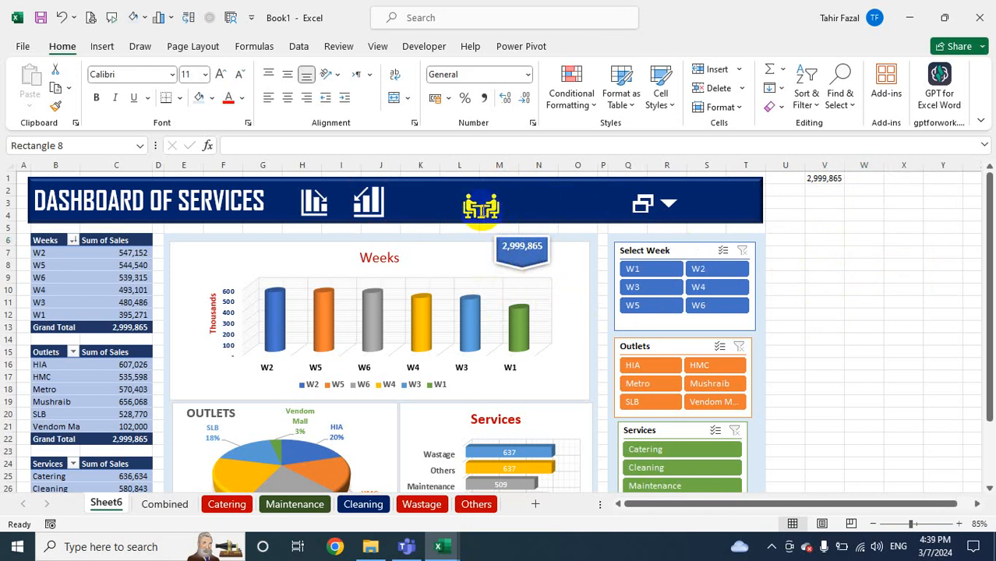
{"action": "left_click", "coordinate": [492, 207]}
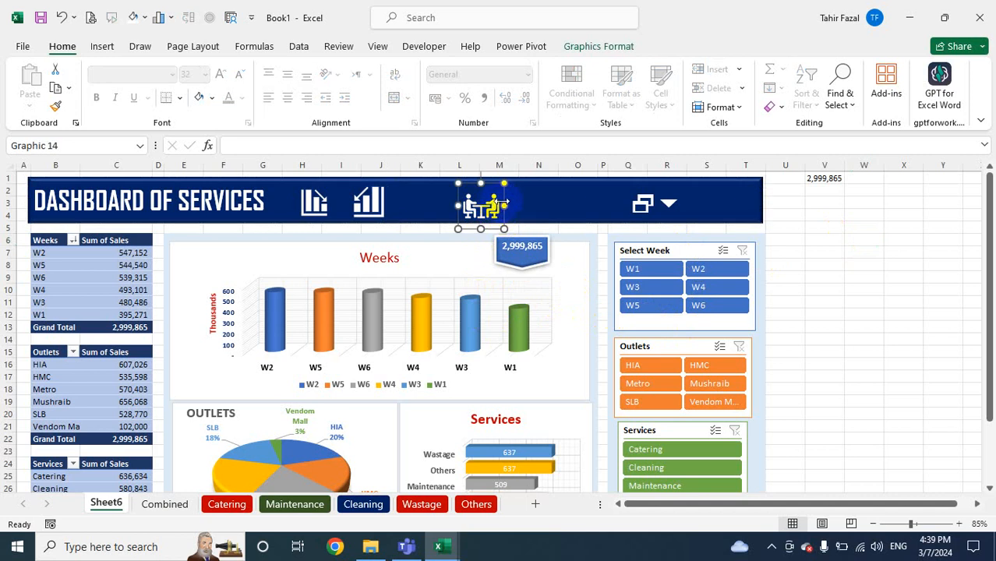
{"action": "left_click_drag", "start_coordinate": [504, 197], "coordinate": [463, 206]}
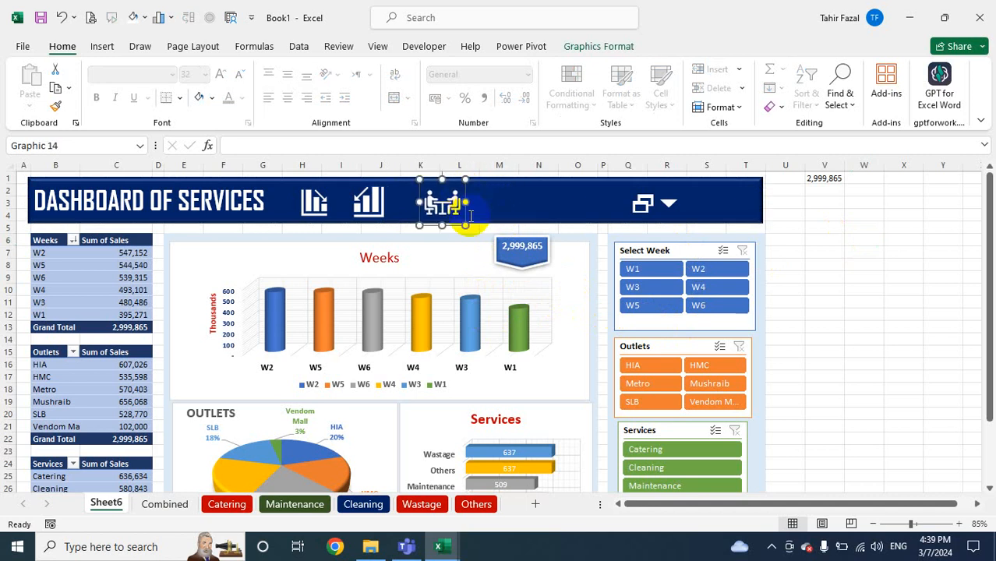
{"action": "left_click", "coordinate": [824, 250]}
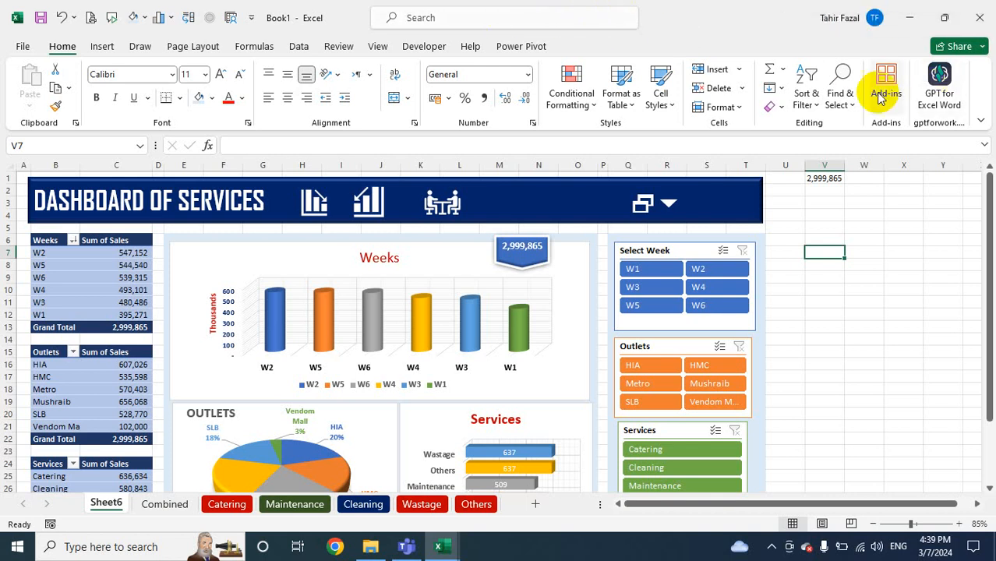
{"action": "left_click", "coordinate": [813, 275]}
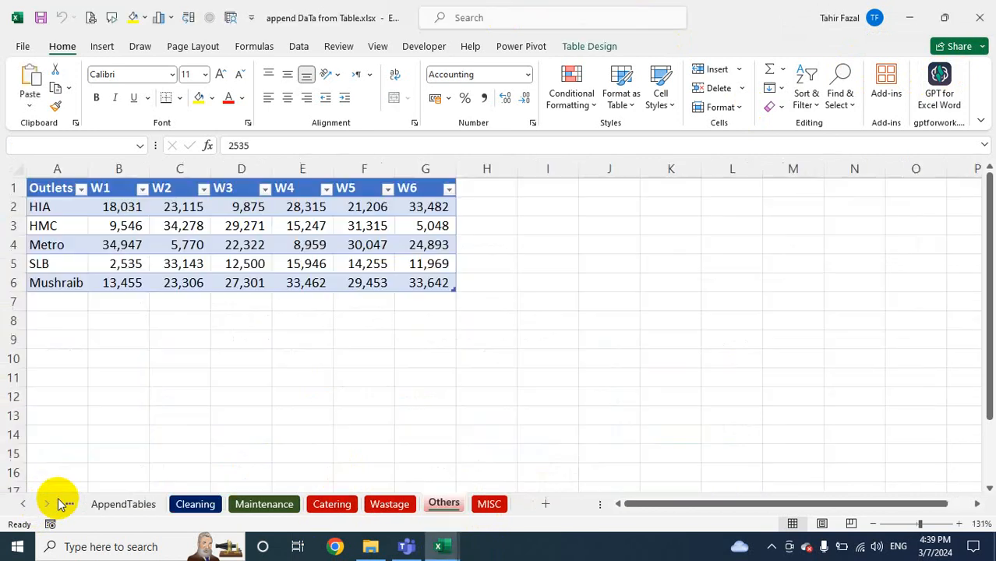
In the append DaTa from Table.xlsx workbook, copy the MISC sheet to the end of Book1
{"action": "left_click", "coordinate": [489, 504]}
{"action": "right_click", "coordinate": [493, 506]}
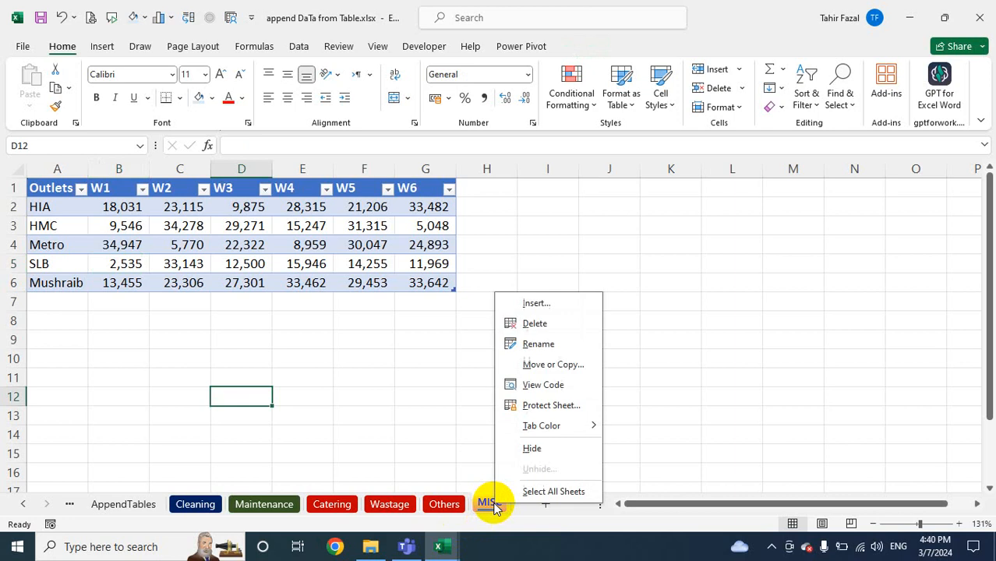
{"action": "left_click", "coordinate": [556, 365]}
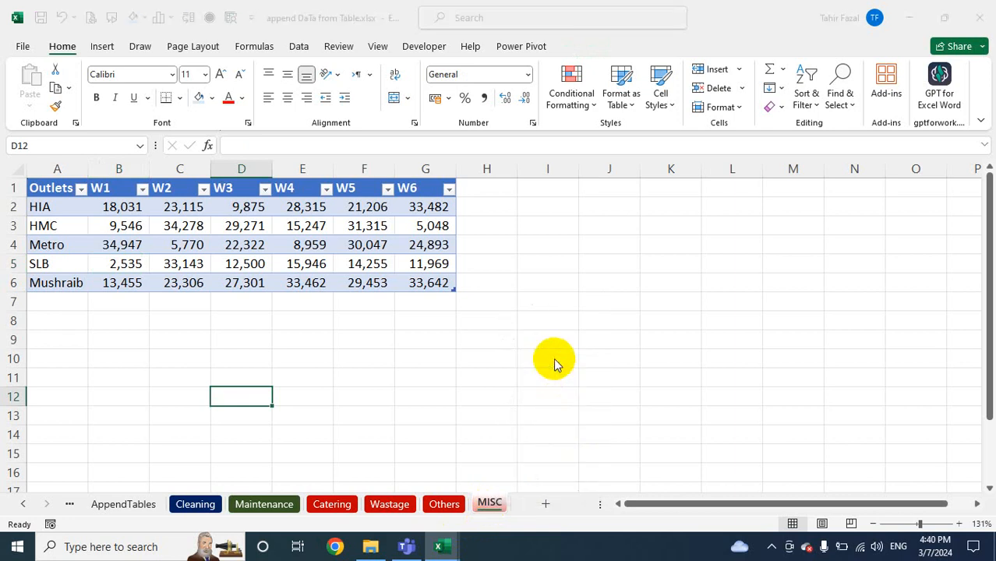
{"action": "left_click", "coordinate": [453, 436]}
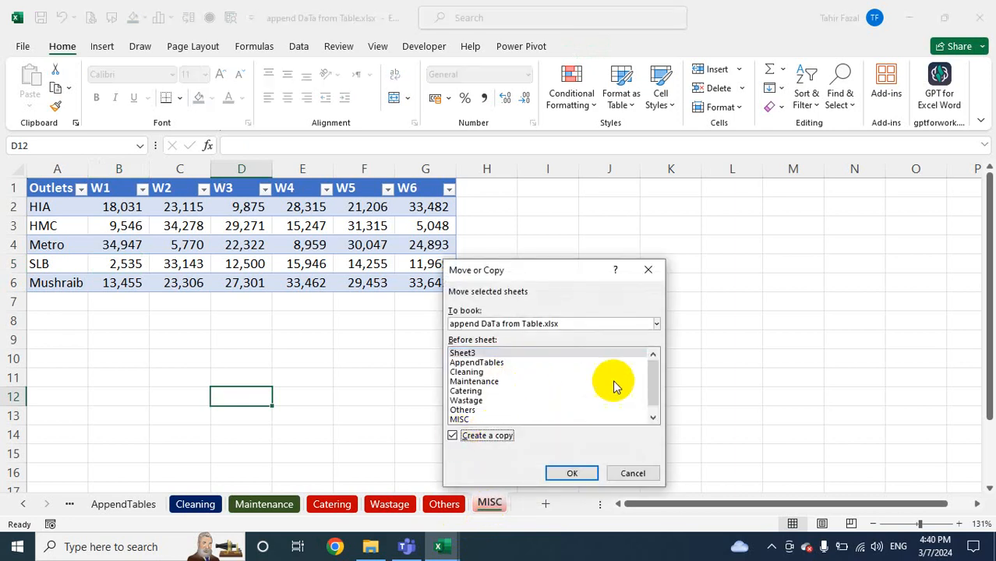
{"action": "left_click", "coordinate": [656, 325]}
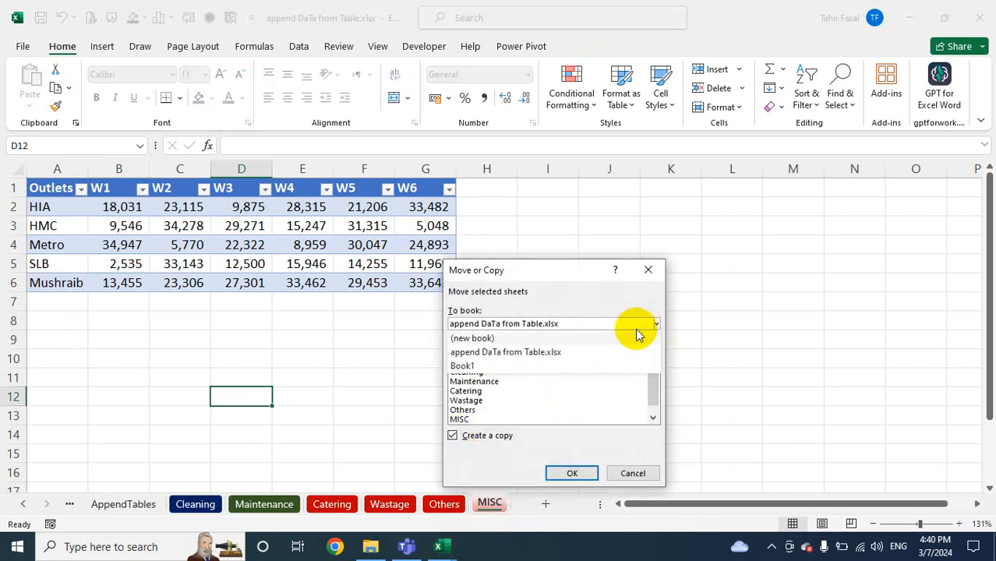
{"action": "left_click", "coordinate": [473, 364]}
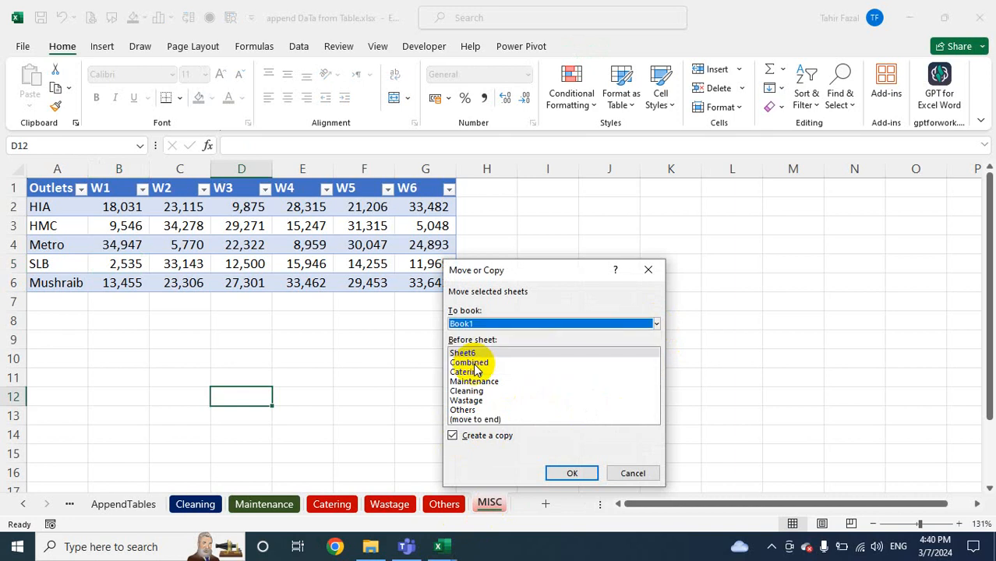
{"action": "left_click", "coordinate": [477, 419]}
{"action": "left_click", "coordinate": [571, 472]}
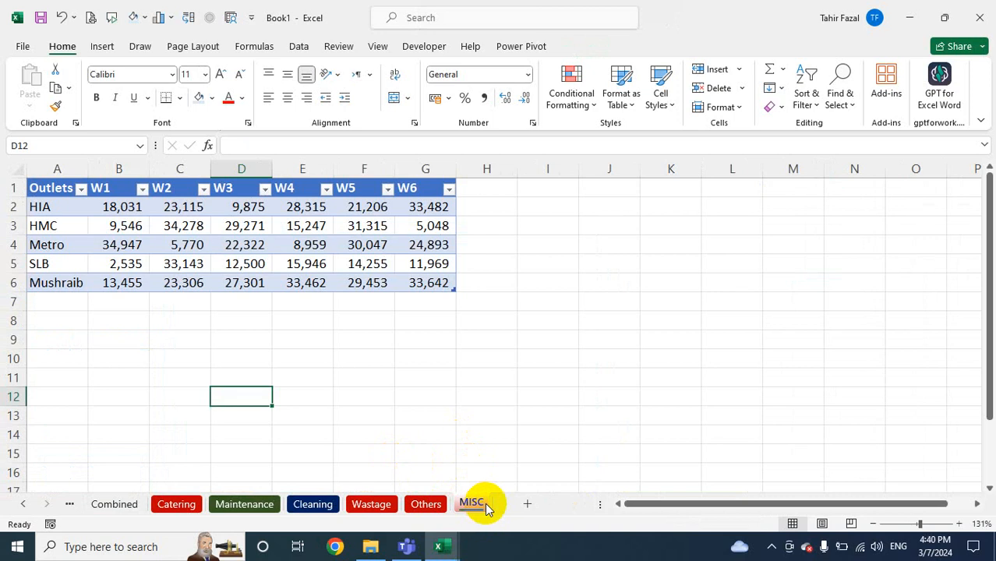
Refresh the query table on the Combined sheet and return to the dashboard on Sheet6
{"action": "left_click", "coordinate": [105, 505]}
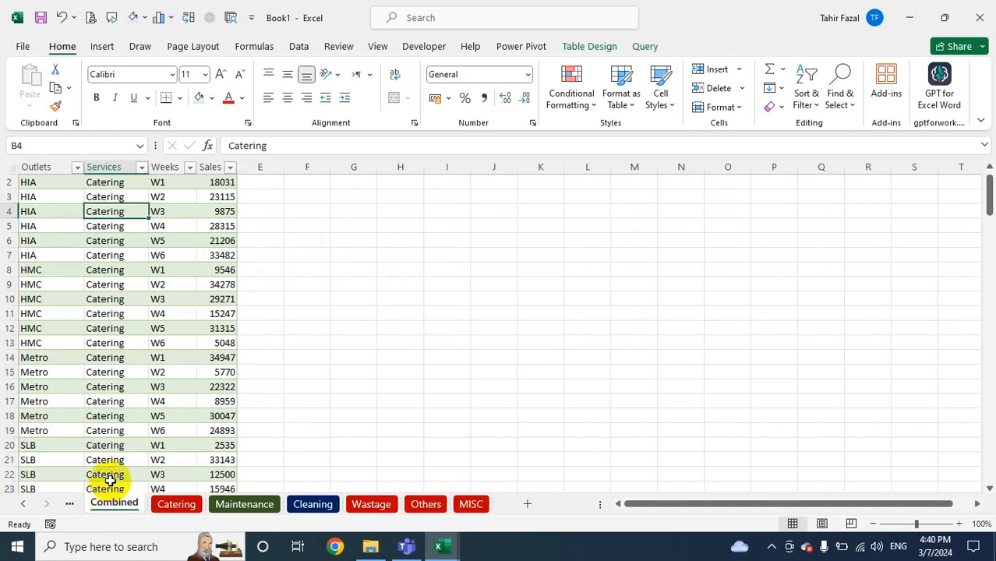
{"action": "right_click", "coordinate": [109, 212]}
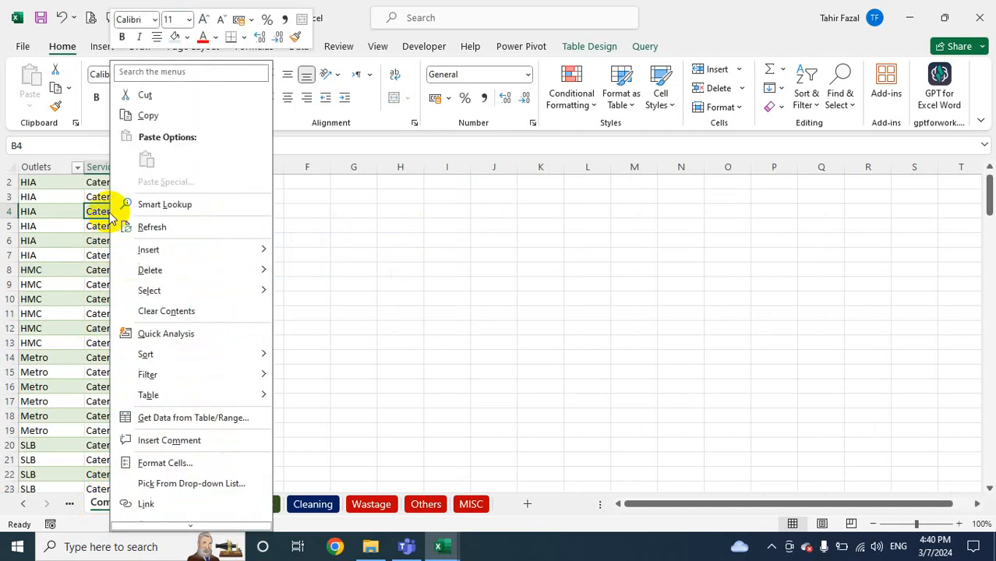
{"action": "left_click", "coordinate": [153, 228]}
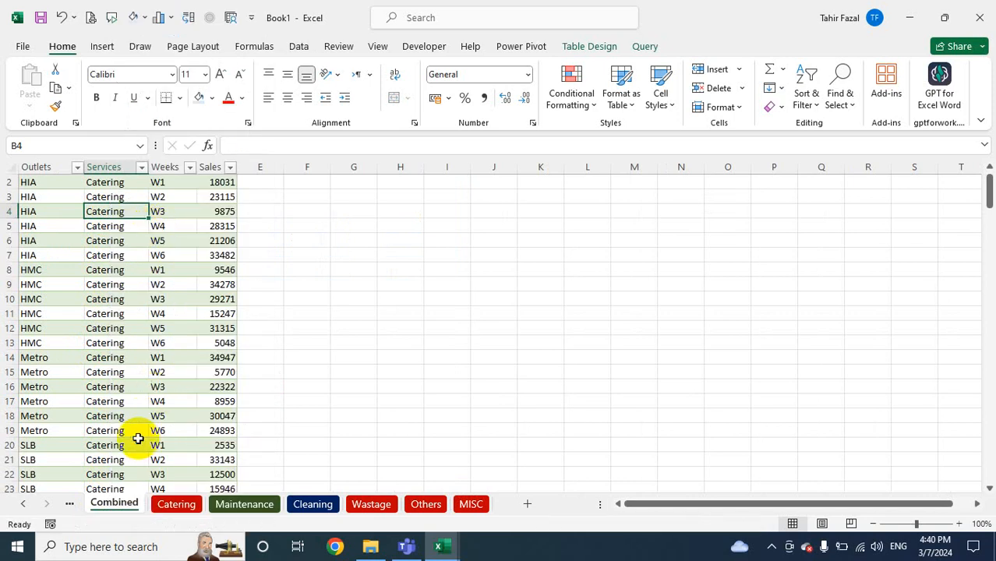
{"action": "left_click", "coordinate": [24, 504]}
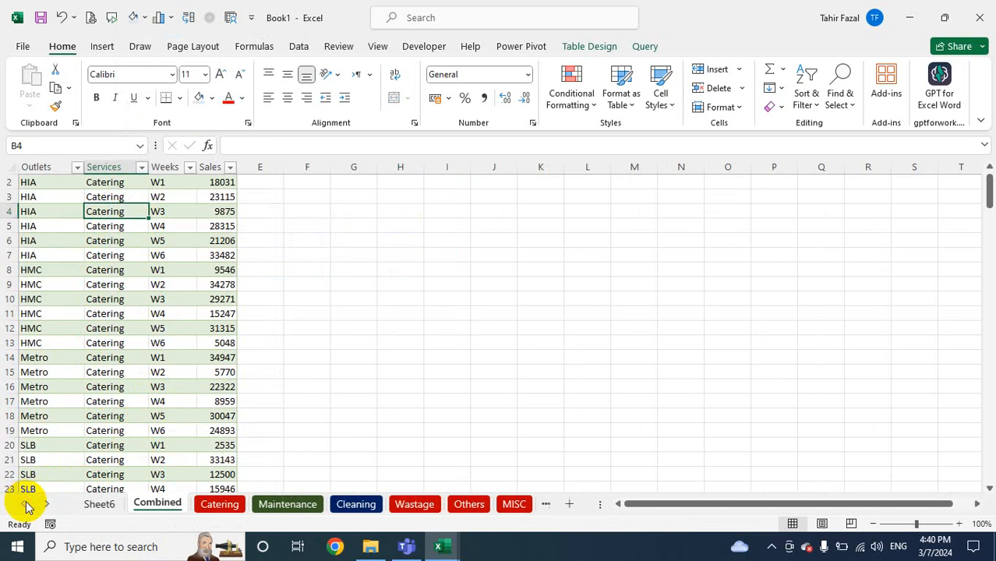
{"action": "left_click", "coordinate": [106, 504]}
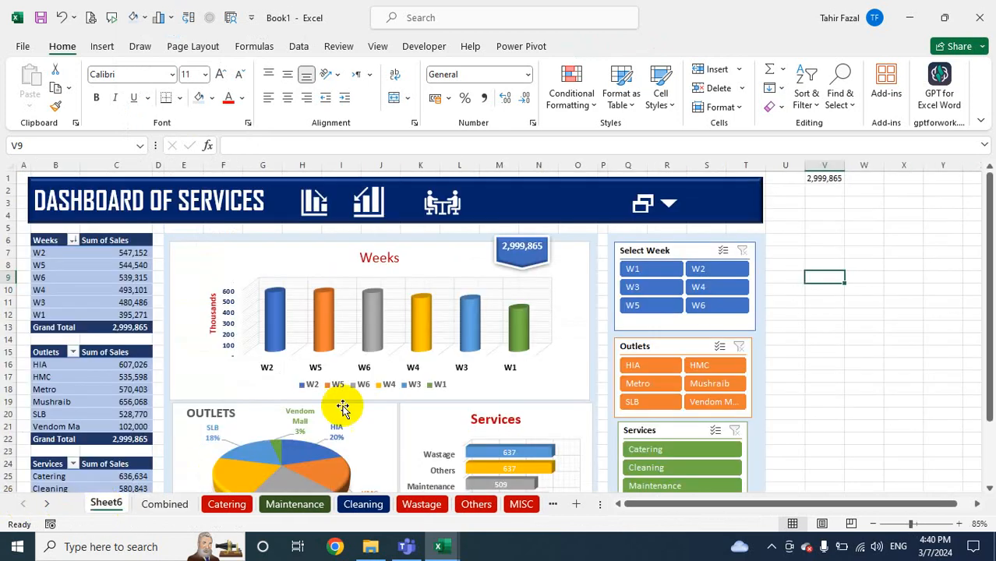
Refresh the Services PivotTable so the dashboard tables, charts and slicers take in the MISC data
{"action": "scroll", "coordinate": [423, 407], "scroll_direction": "down", "scroll_amount": 4}
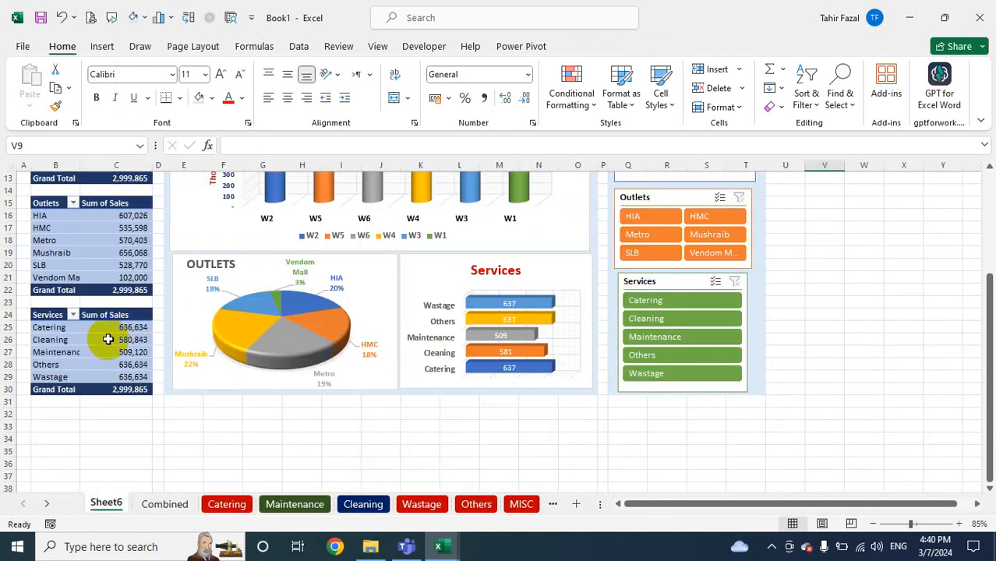
{"action": "left_click", "coordinate": [111, 330]}
{"action": "right_click", "coordinate": [115, 329]}
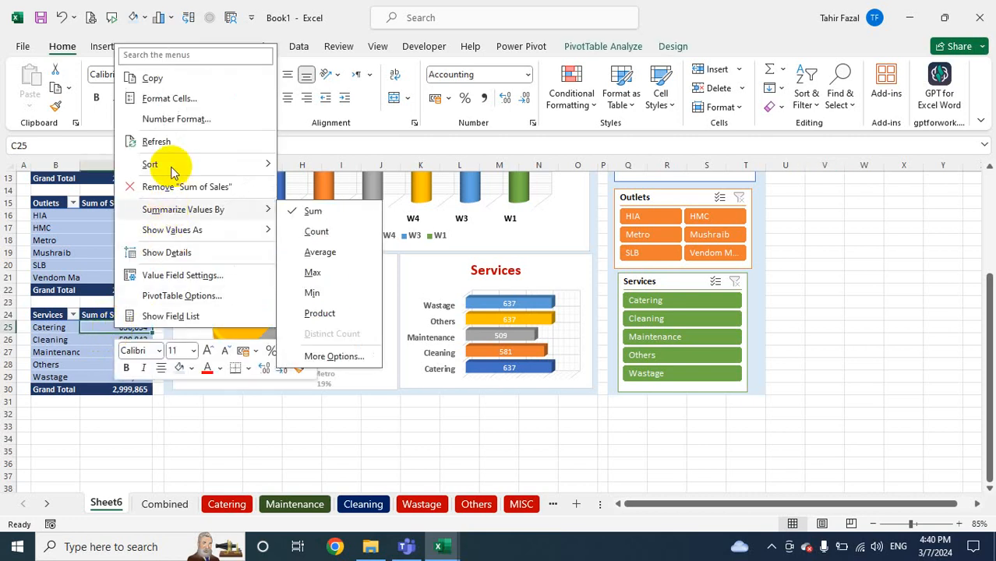
{"action": "left_click", "coordinate": [160, 141]}
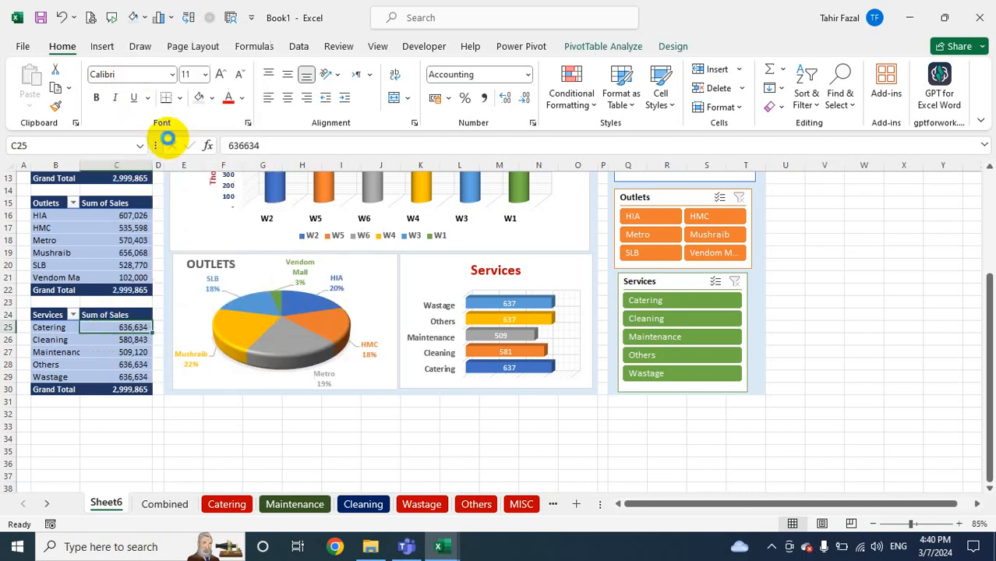
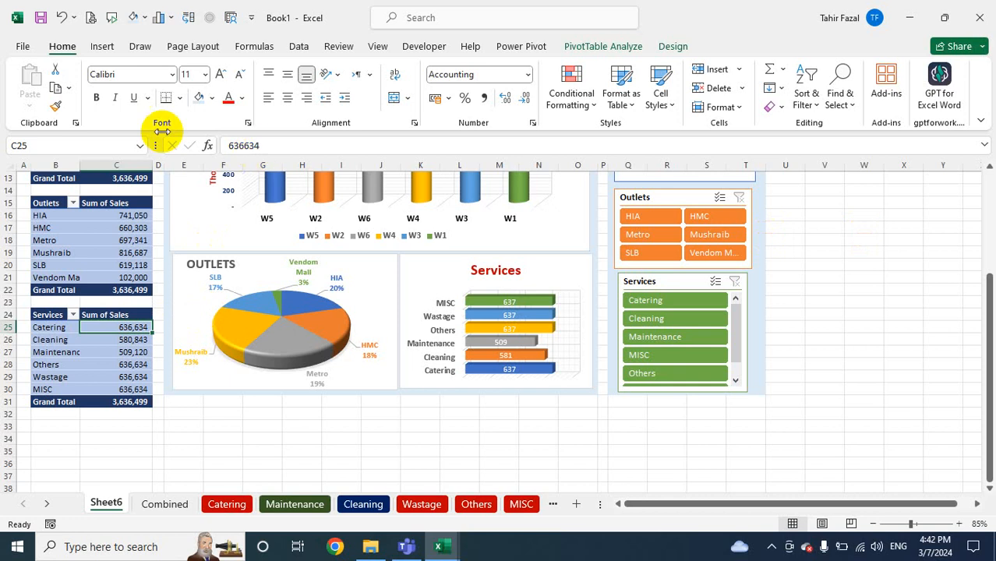
{"action": "left_click", "coordinate": [281, 436]}
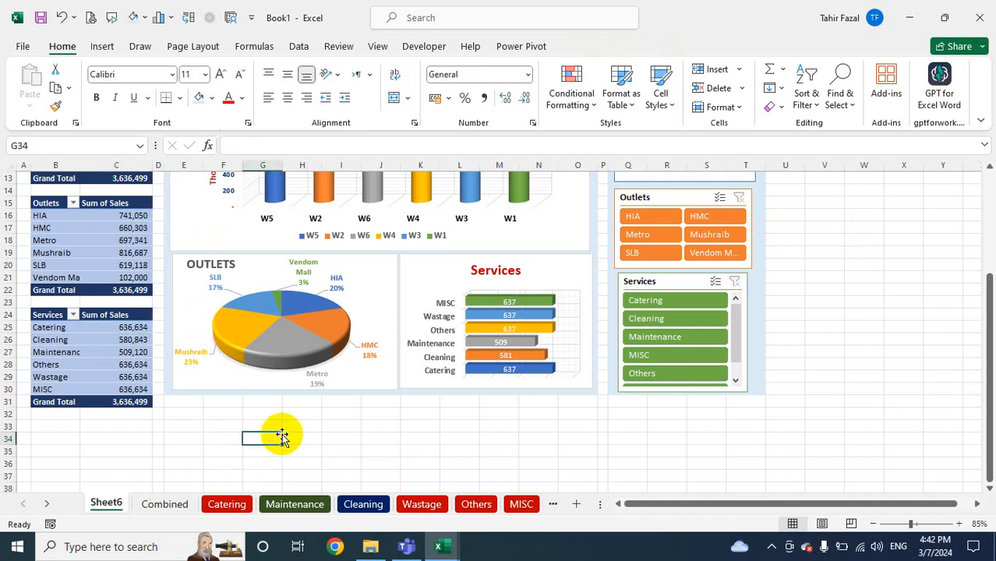
{"action": "scroll", "coordinate": [793, 358], "scroll_direction": "up", "scroll_amount": 4}
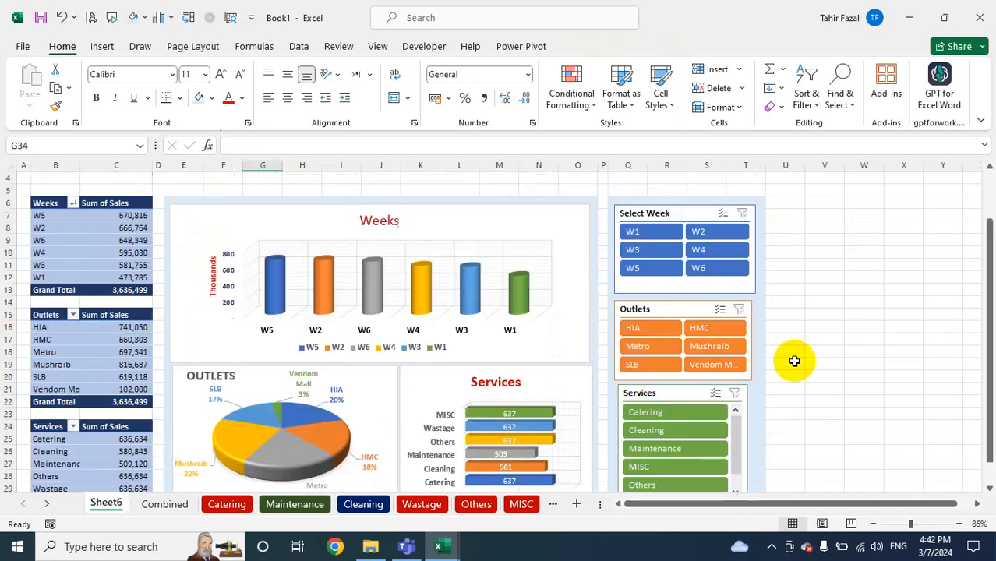
Hide the gridlines on the dashboard sheet and set the font color of cell V1 to white
{"action": "left_click", "coordinate": [385, 43]}
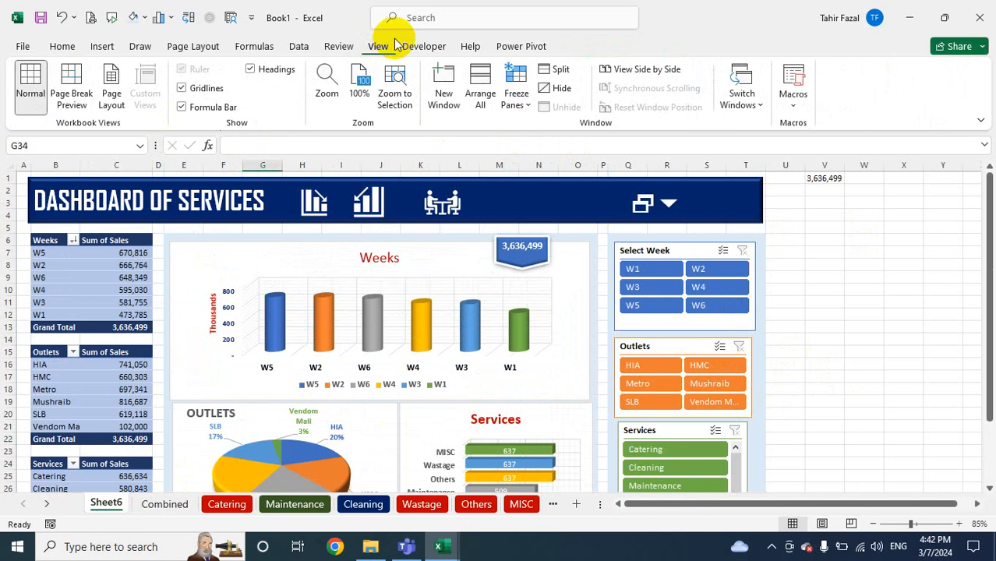
{"action": "left_click", "coordinate": [182, 91]}
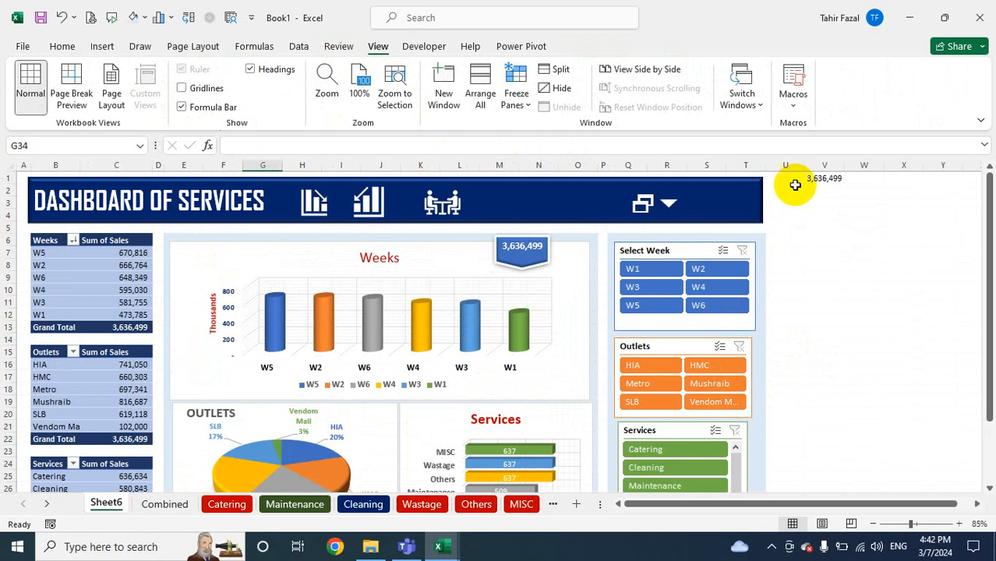
{"action": "left_click", "coordinate": [823, 177]}
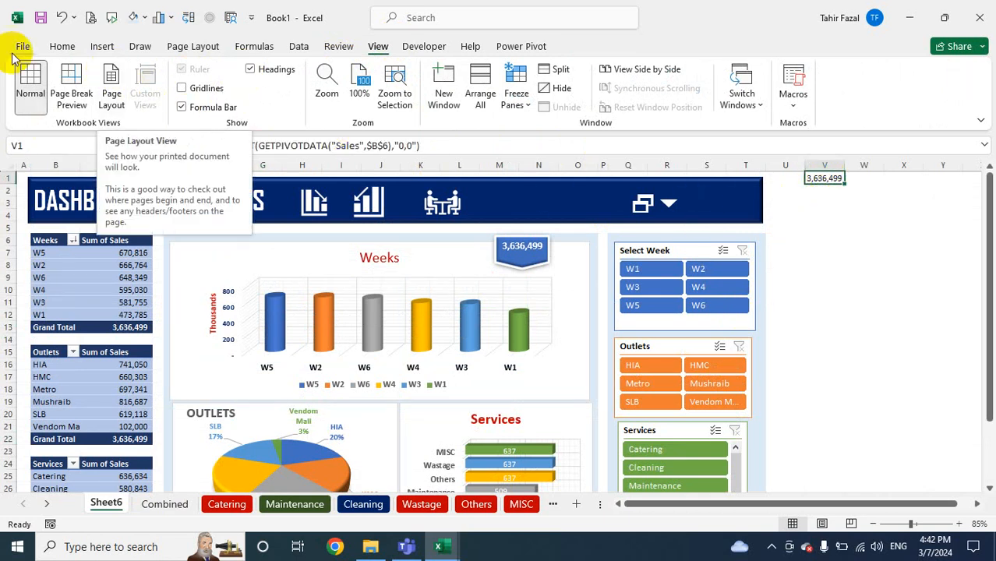
{"action": "left_click", "coordinate": [64, 47]}
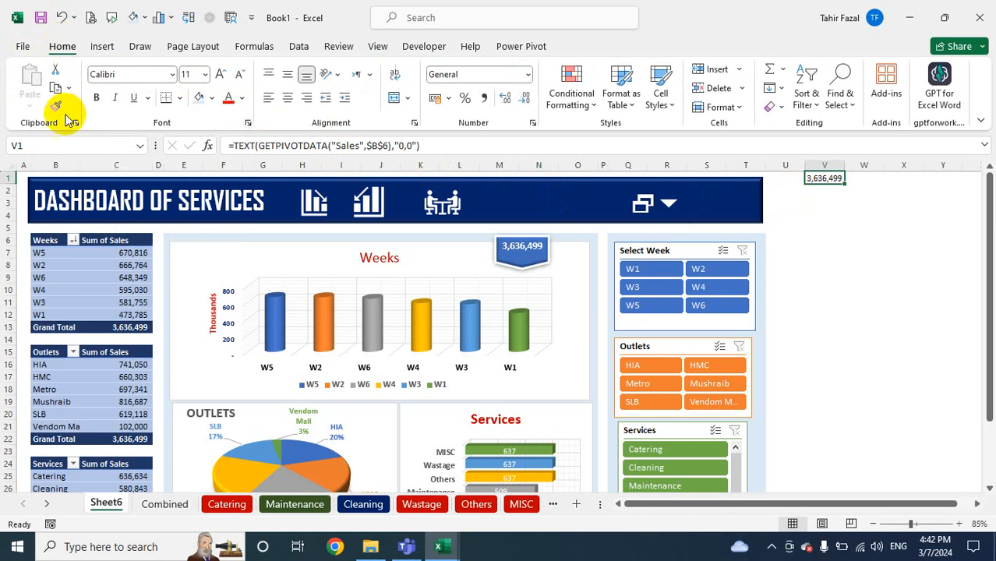
{"action": "left_click", "coordinate": [244, 101]}
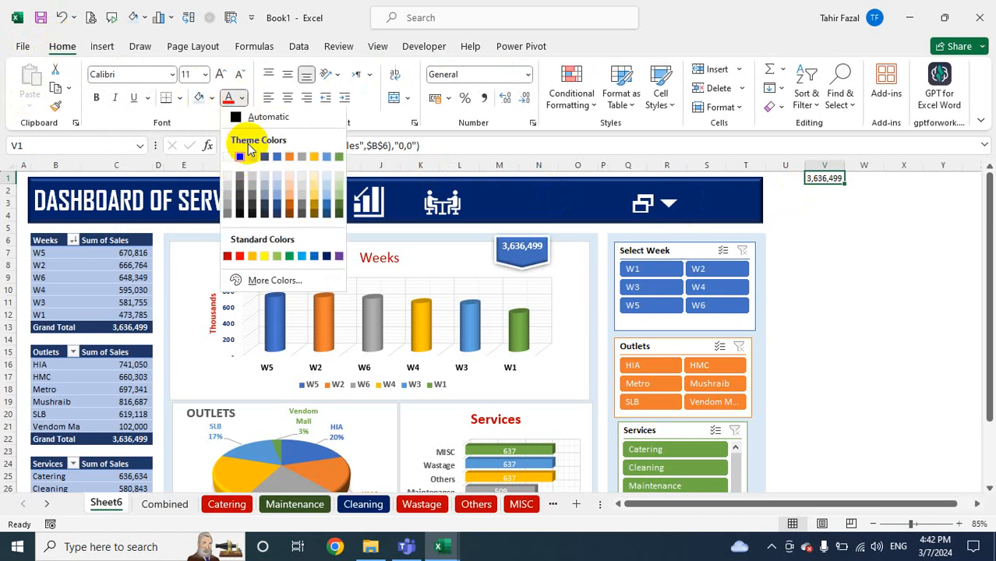
{"action": "left_click", "coordinate": [235, 160]}
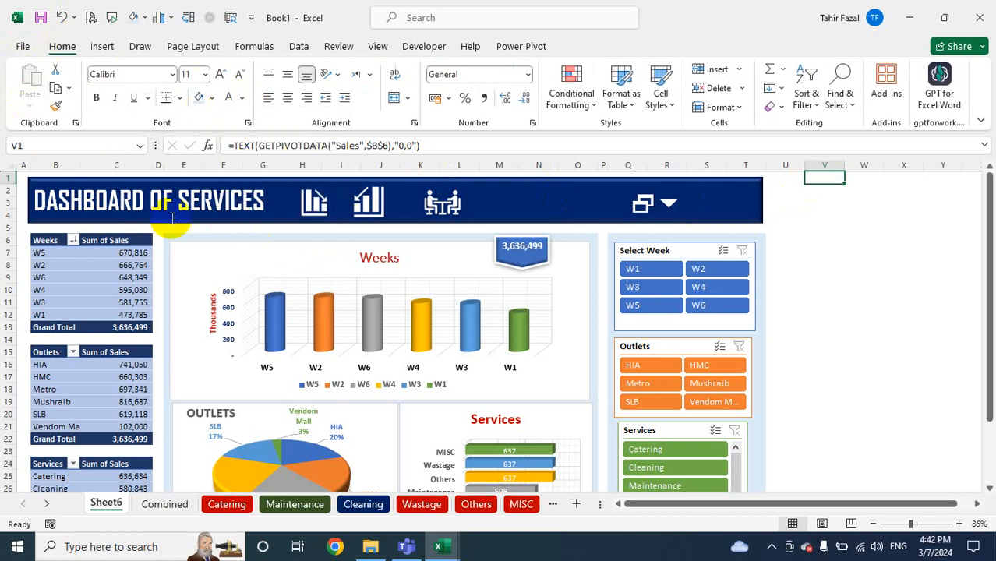
Select the whole dashboard range A1:T32 on Sheet6 and copy it
{"action": "left_click", "coordinate": [24, 177]}
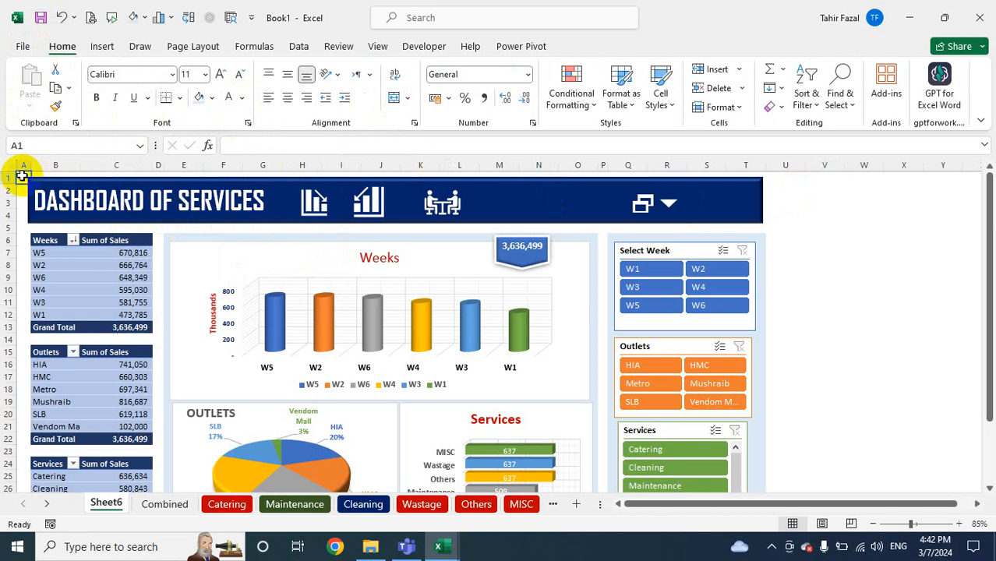
{"action": "key", "text": "shift+Right"}
{"action": "key", "text": "shift+Right"}
{"action": "key", "text": "shift+Right"}
{"action": "key", "text": "shift+Right"}
{"action": "key", "text": "shift+Right"}
{"action": "key", "text": "shift+Right"}
{"action": "key", "text": "shift+Right"}
{"action": "key", "text": "shift+Right"}
{"action": "key", "text": "shift+Right"}
{"action": "key", "text": "shift+Right"}
{"action": "key", "text": "shift+Right"}
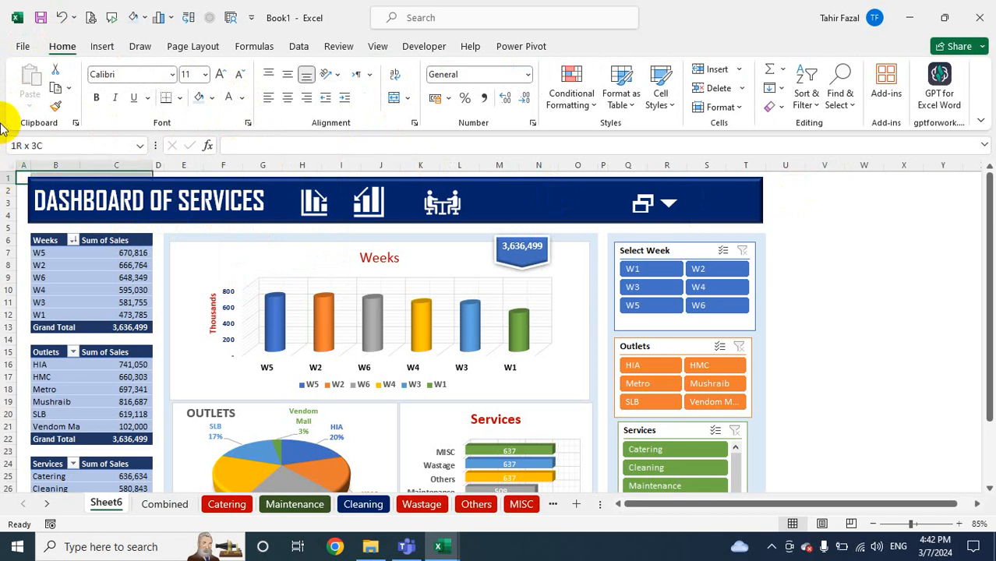
{"action": "key", "text": "shift+Right"}
{"action": "key", "text": "shift+Right"}
{"action": "key", "text": "shift+Right"}
{"action": "key", "text": "shift+Right"}
{"action": "key", "text": "shift+Right"}
{"action": "key", "text": "shift+Right"}
{"action": "key", "text": "shift+Right"}
{"action": "key", "text": "shift+Right"}
{"action": "key", "text": "shift+Right"}
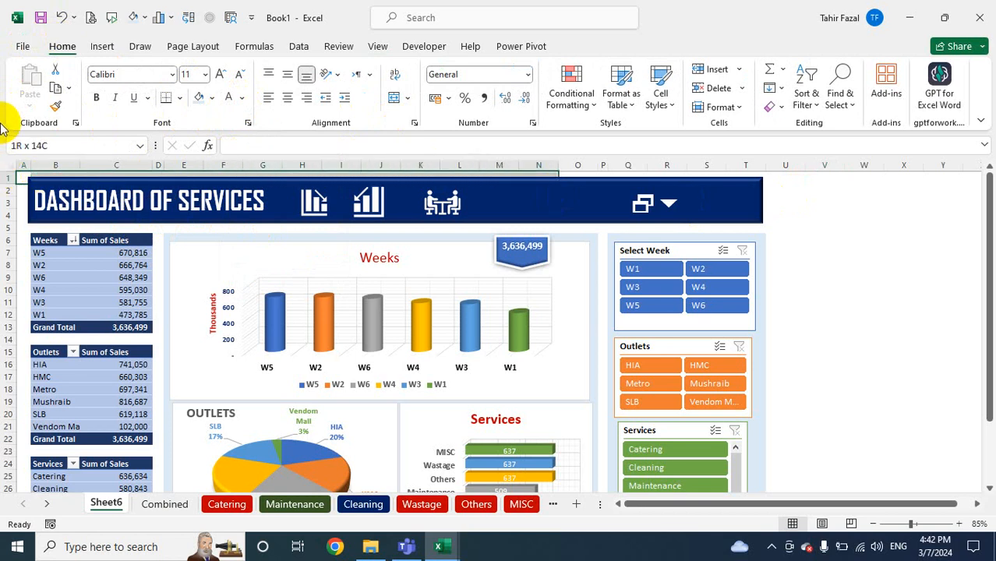
{"action": "key", "text": "shift+Down"}
{"action": "key", "text": "shift+Down"}
{"action": "key", "text": "shift+Down"}
{"action": "key", "text": "shift+Down"}
{"action": "key", "text": "shift+Down"}
{"action": "key", "text": "shift+Down"}
{"action": "key", "text": "shift+Down"}
{"action": "key", "text": "shift+Down"}
{"action": "key", "text": "shift+Down"}
{"action": "key", "text": "shift+Down"}
{"action": "key", "text": "shift+Down"}
{"action": "key", "text": "shift+Down"}
{"action": "key", "text": "shift+Down"}
{"action": "key", "text": "shift+Down"}
{"action": "key", "text": "shift+Down"}
{"action": "key", "text": "shift+Down"}
{"action": "key", "text": "shift+Down"}
{"action": "key", "text": "shift+Down"}
{"action": "key", "text": "shift+Down"}
{"action": "key", "text": "shift+Down"}
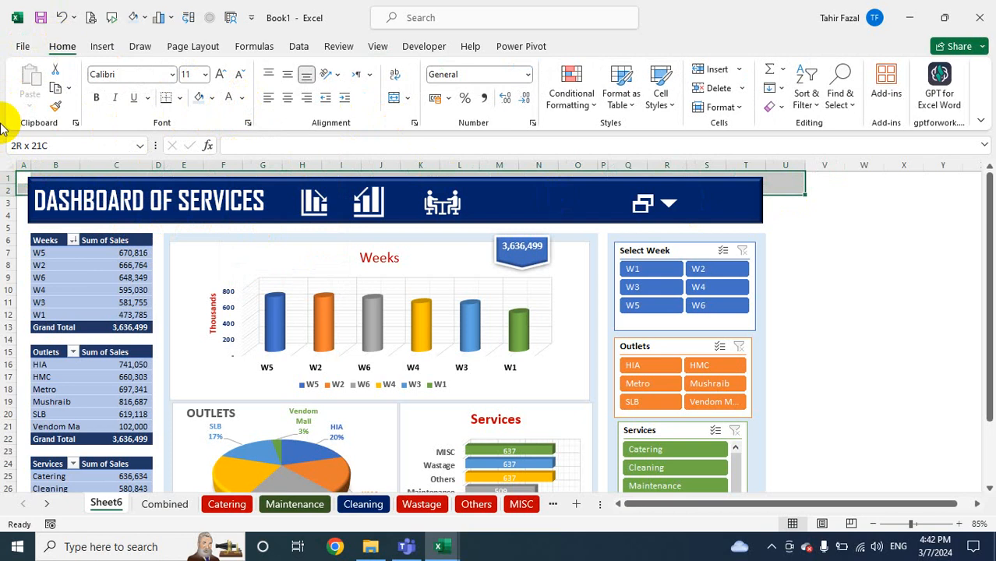
{"action": "key", "text": "shift+Down"}
{"action": "key", "text": "shift+Down"}
{"action": "key", "text": "shift+Down"}
{"action": "key", "text": "shift+Down"}
{"action": "key", "text": "shift+Down"}
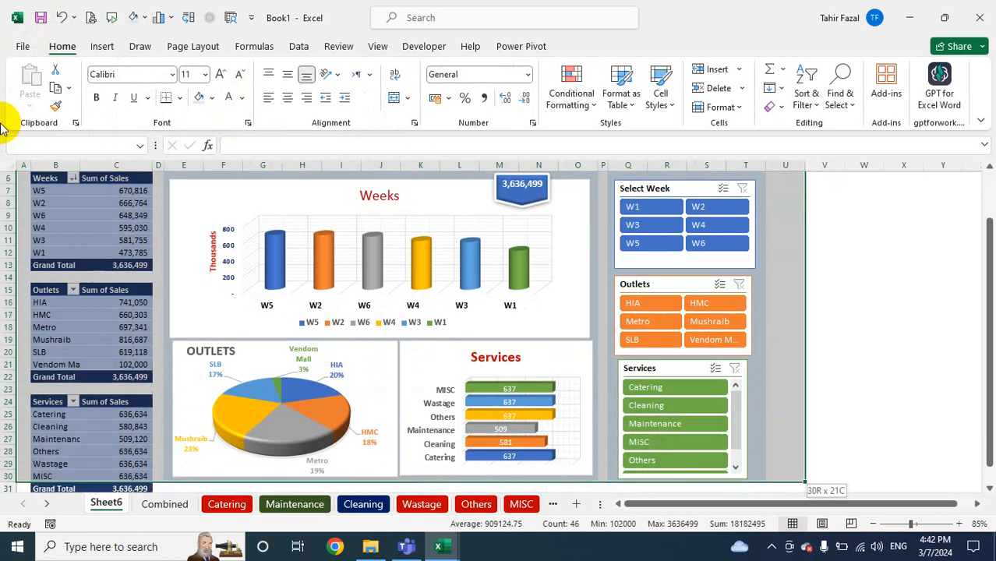
{"action": "key", "text": "shift+Down"}
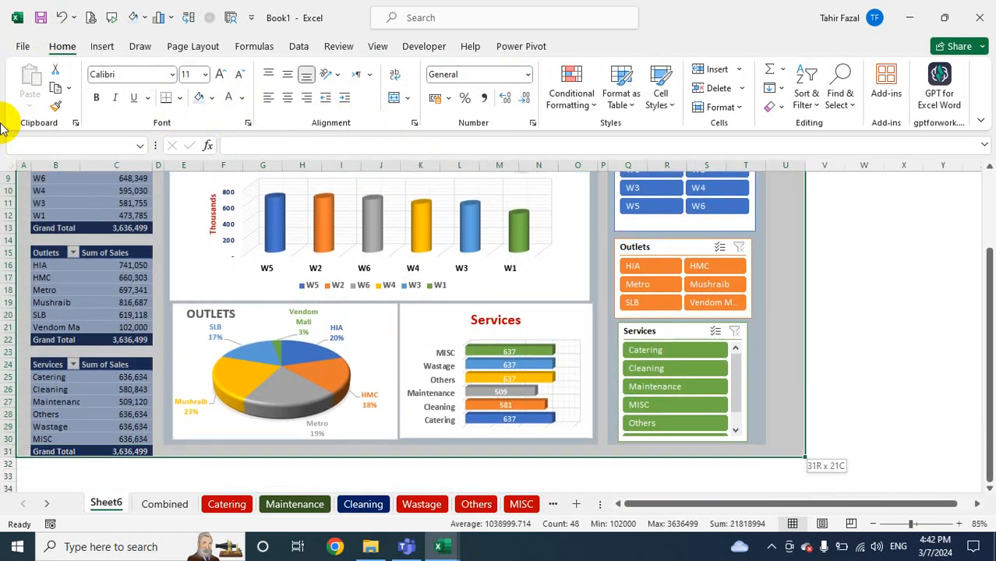
{"action": "key", "text": "shift+Left"}
{"action": "key", "text": "shift+Down"}
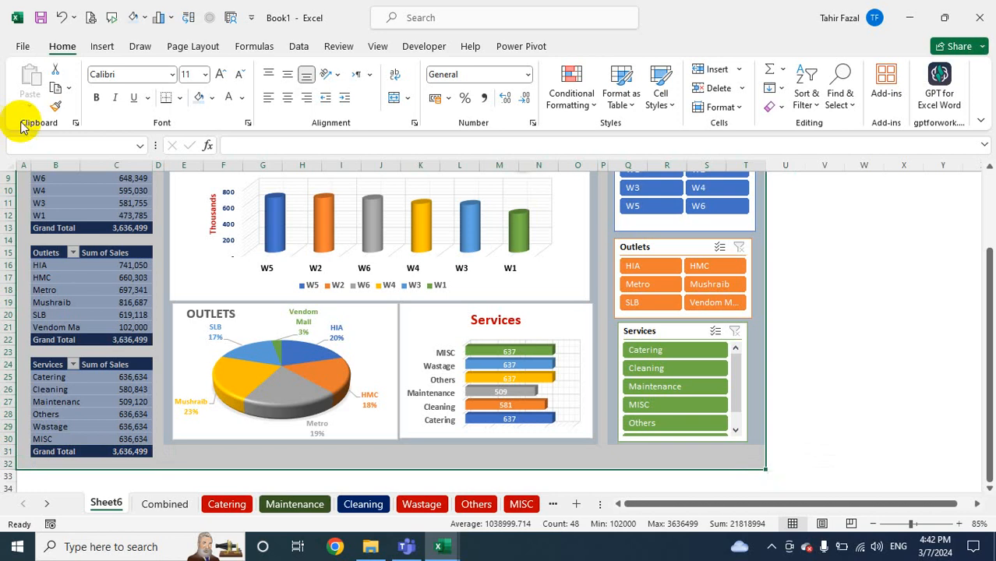
{"action": "key", "text": "ctrl+c"}
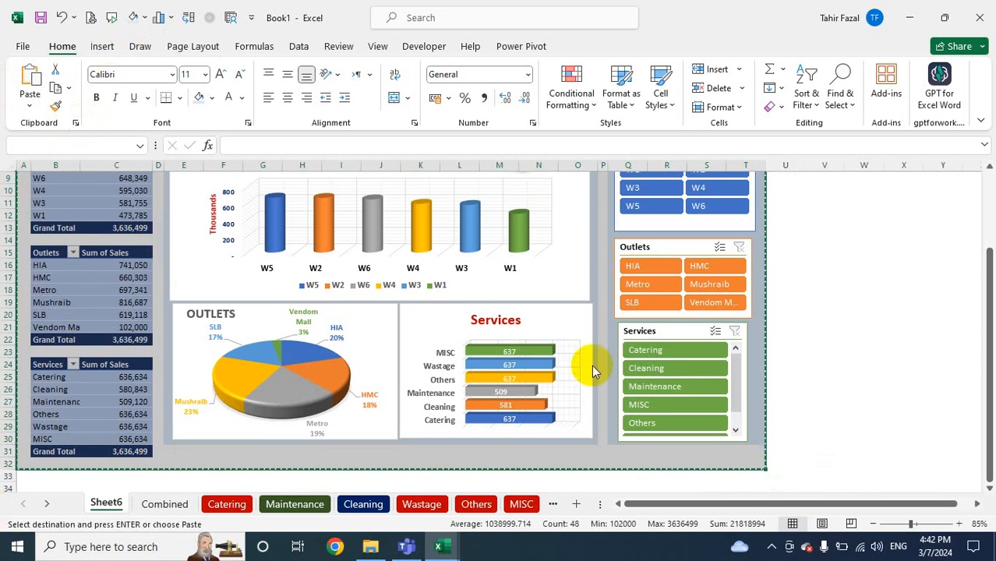
Narrow column U and paste the copied dashboard range at cell V2 as a linked picture
{"action": "scroll", "coordinate": [825, 319], "scroll_direction": "up", "scroll_amount": 3}
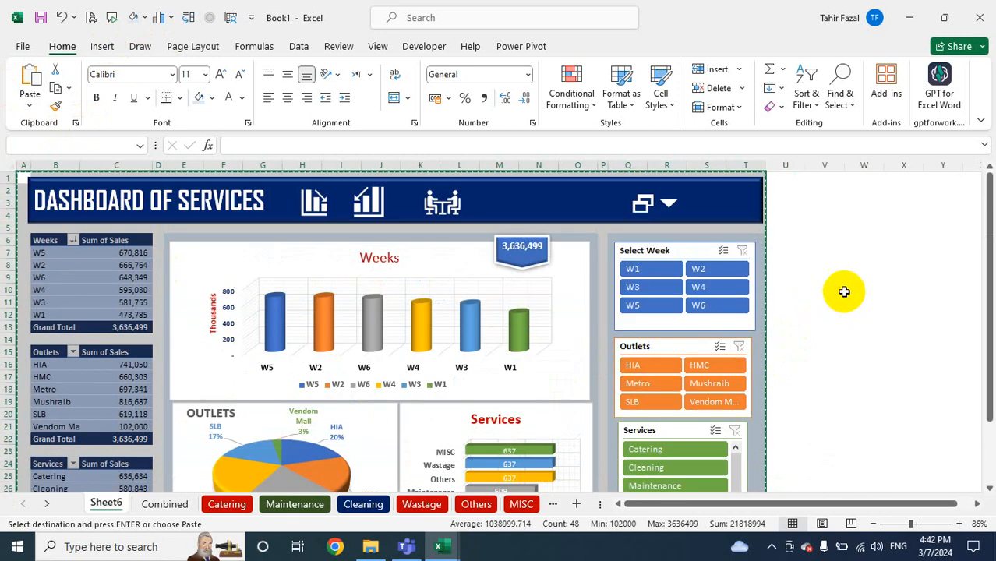
{"action": "left_click", "coordinate": [789, 178]}
{"action": "left_click_drag", "start_coordinate": [805, 165], "coordinate": [785, 167]}
{"action": "left_click", "coordinate": [812, 185]}
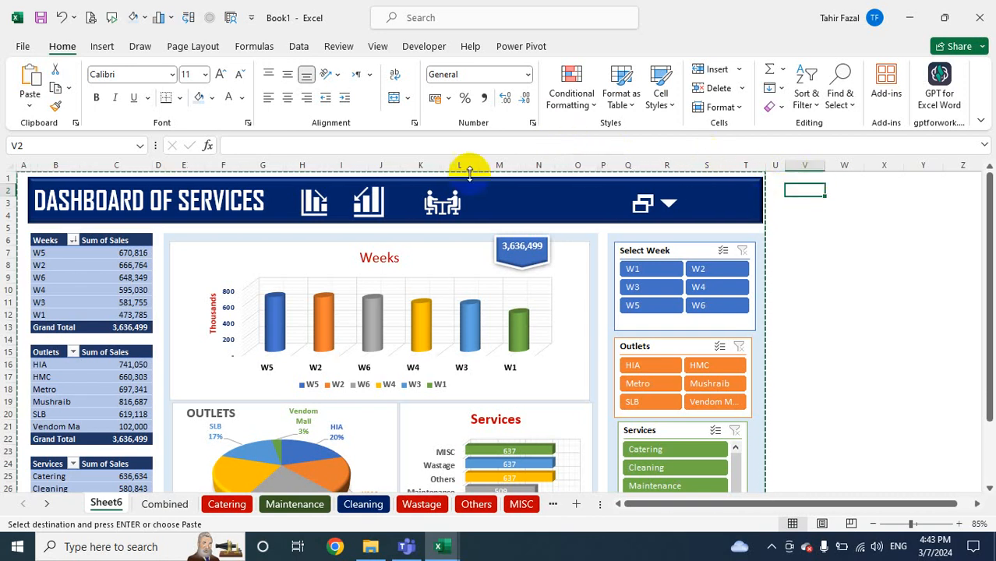
{"action": "left_click", "coordinate": [31, 107]}
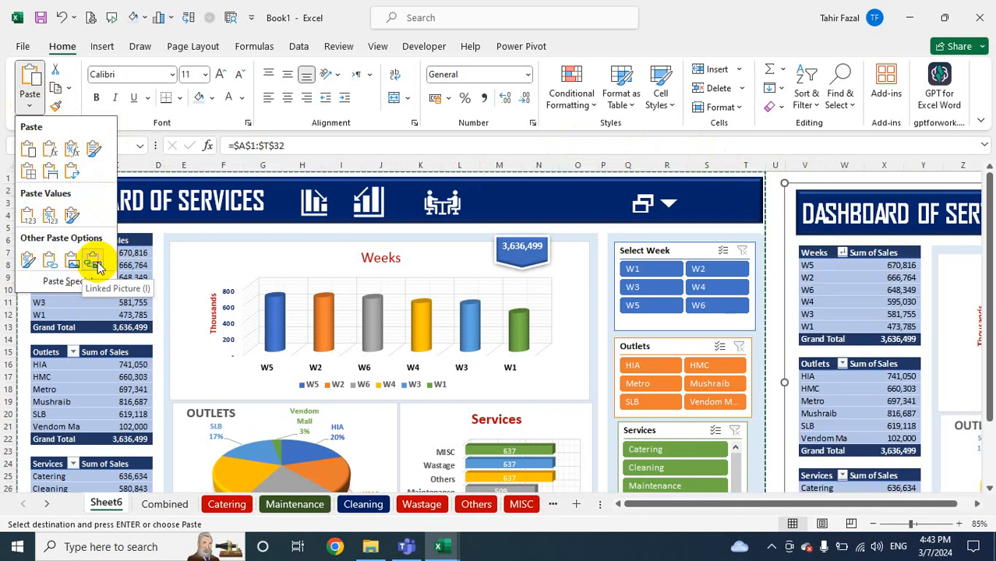
{"action": "left_click", "coordinate": [94, 263]}
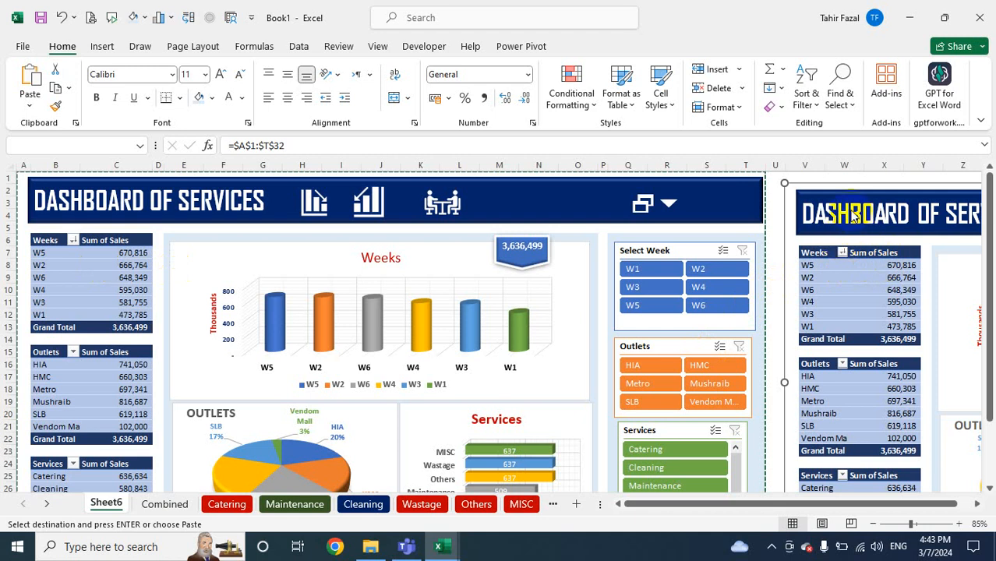
Apply the beveled perspective picture style with rounded corners to the linked dashboard picture and deselect it
{"action": "left_click", "coordinate": [896, 224]}
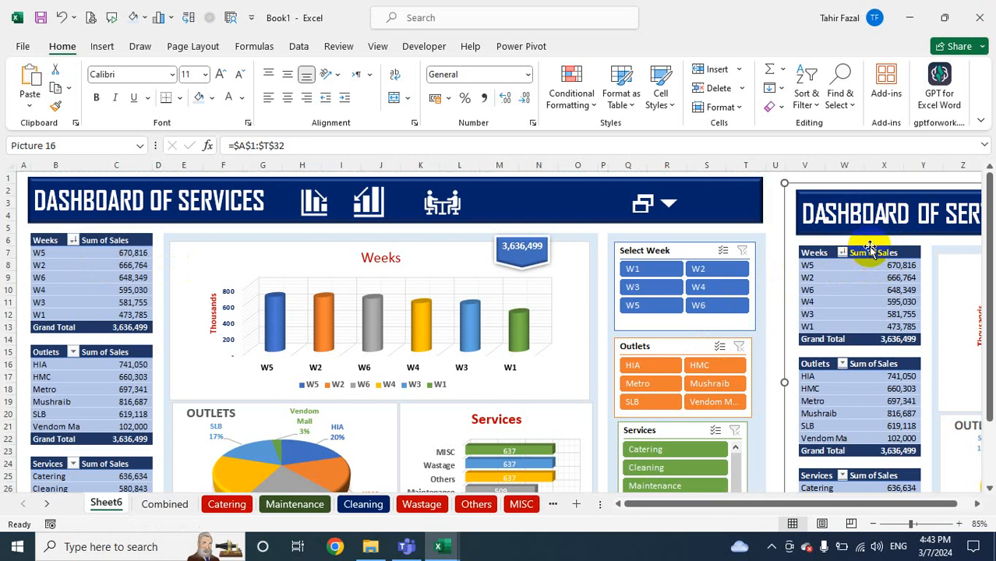
{"action": "scroll", "coordinate": [870, 248], "scroll_direction": "down", "scroll_amount": 1}
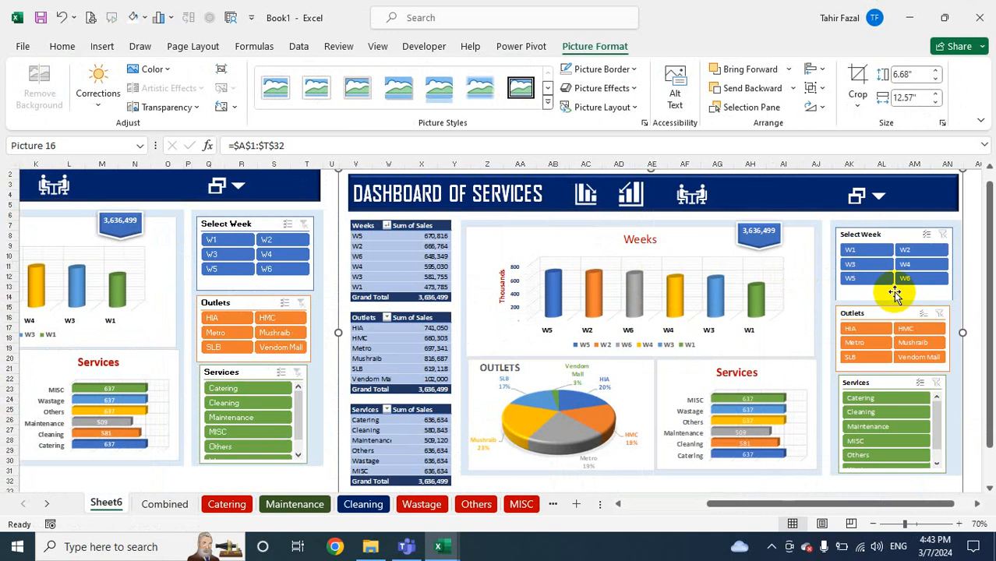
{"action": "left_click", "coordinate": [547, 104]}
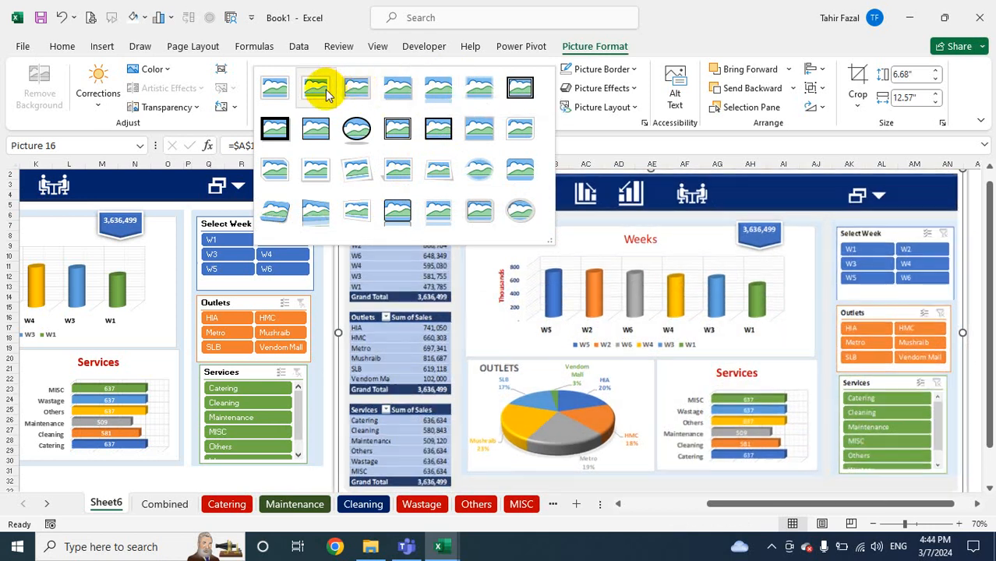
{"action": "left_click", "coordinate": [277, 209]}
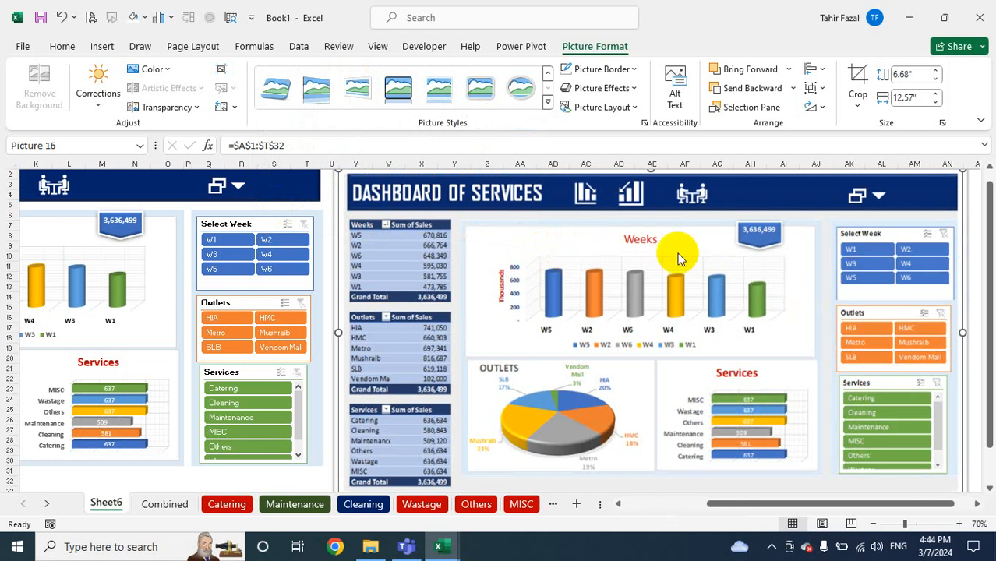
{"action": "left_click", "coordinate": [278, 93]}
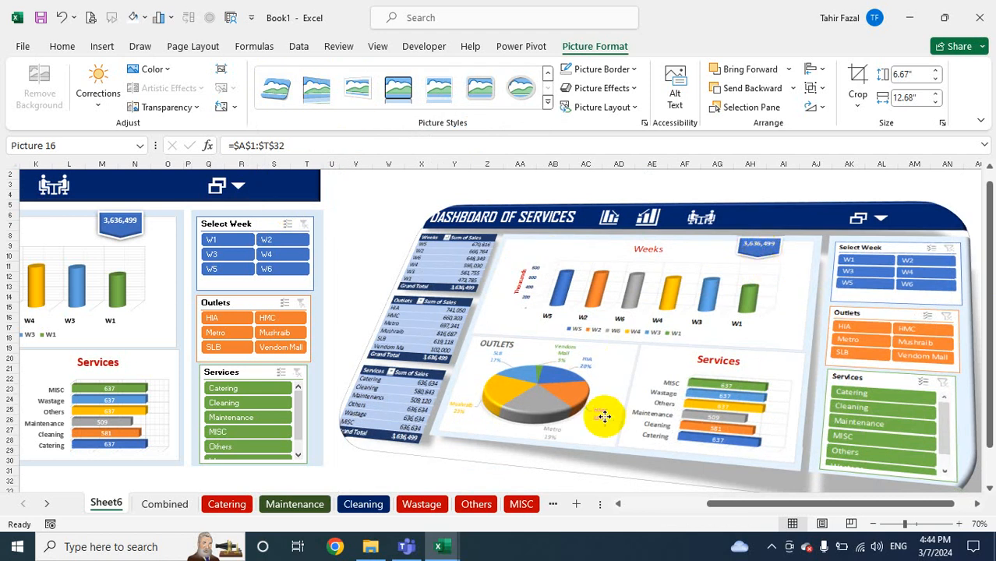
{"action": "left_click", "coordinate": [347, 467]}
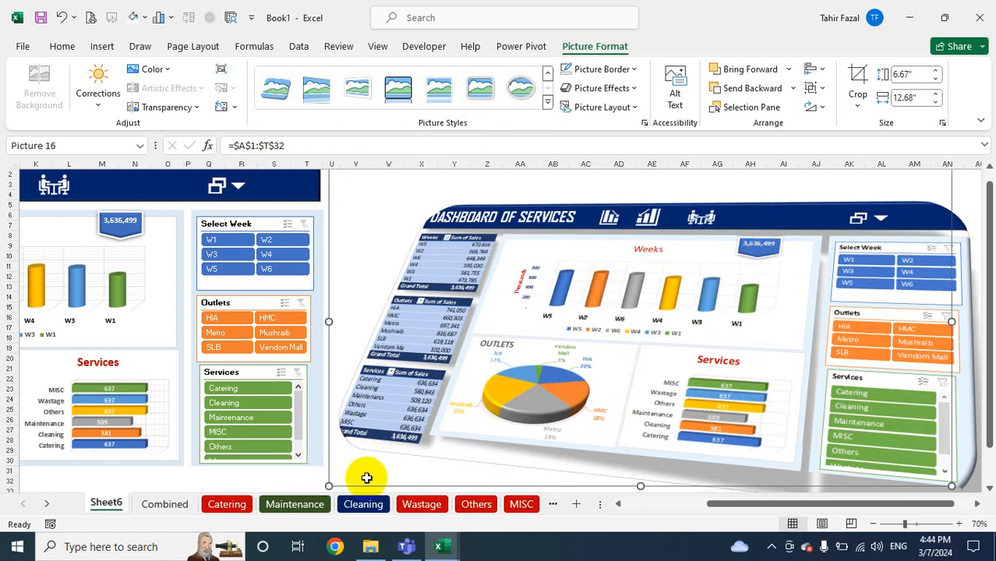
{"action": "left_click", "coordinate": [297, 479]}
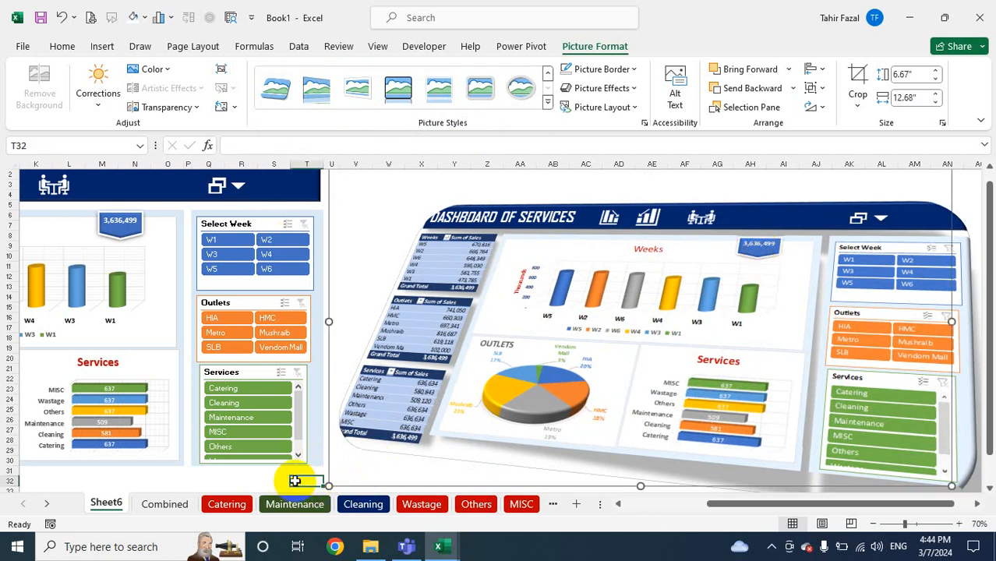
Filter the dashboard to W3 with the Select Week slicer and restore all weeks
{"action": "left_click", "coordinate": [231, 254]}
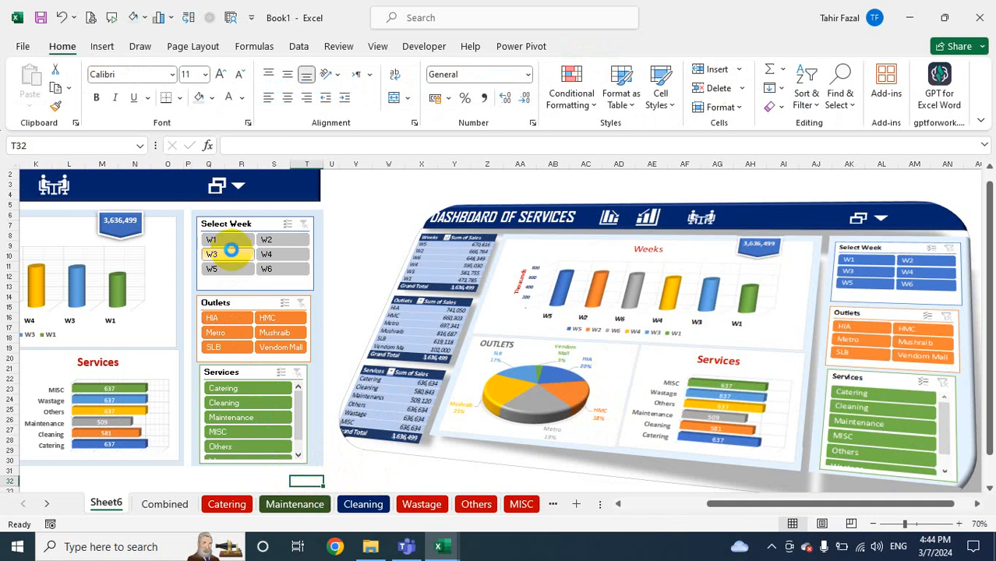
{"action": "left_click", "coordinate": [232, 251]}
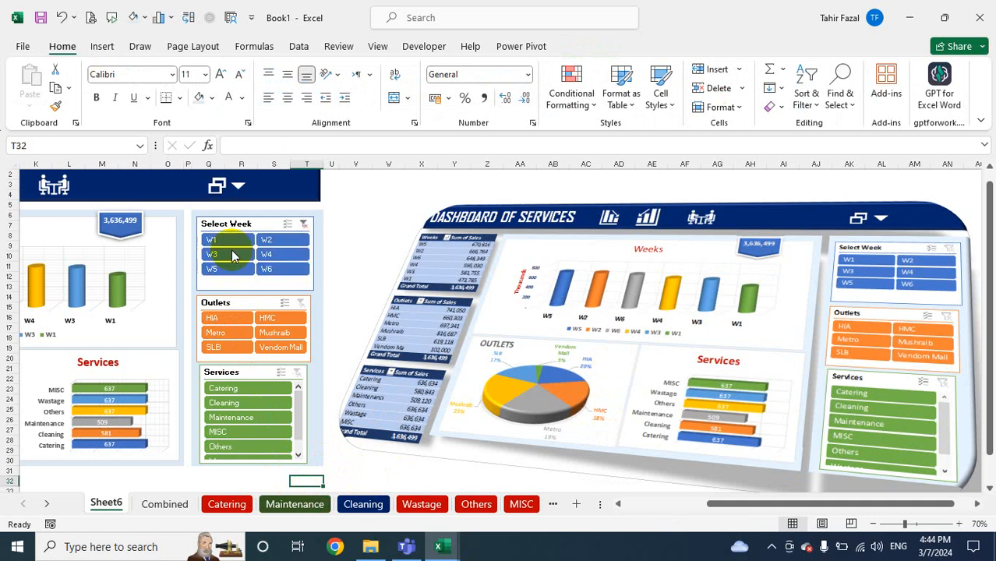
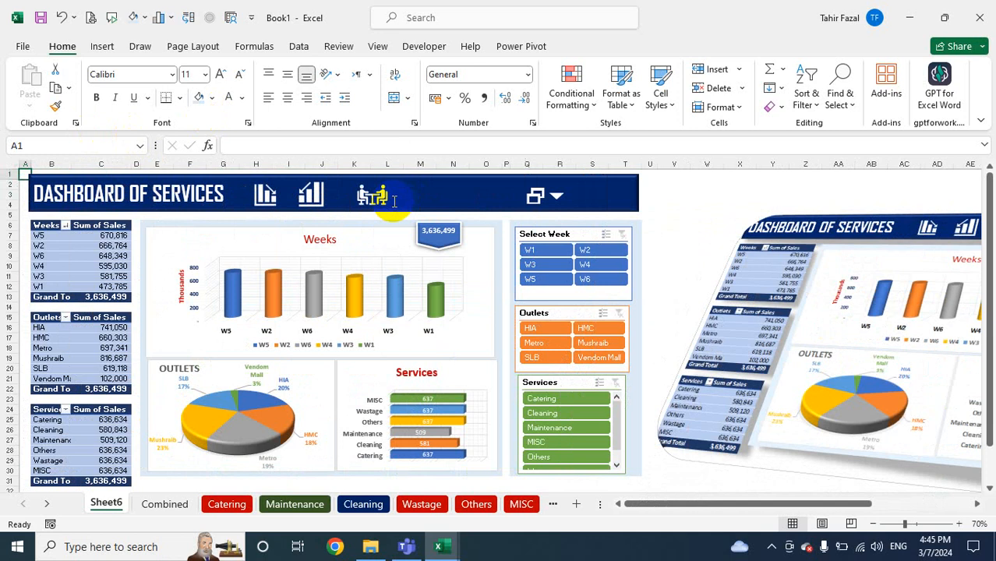
Select the whole dashboard range A1:T32 on Sheet6 again and copy it
{"action": "key", "text": "shift+Right"}
{"action": "key", "text": "shift+Right"}
{"action": "key", "text": "shift+Right"}
{"action": "key", "text": "shift+Right"}
{"action": "key", "text": "shift+Right"}
{"action": "key", "text": "shift+Right"}
{"action": "key", "text": "shift+Right"}
{"action": "key", "text": "shift+Right"}
{"action": "key", "text": "shift+Right"}
{"action": "key", "text": "shift+Right"}
{"action": "key", "text": "shift+Right"}
{"action": "key", "text": "shift+Right"}
{"action": "key", "text": "shift+Right"}
{"action": "key", "text": "shift+Right"}
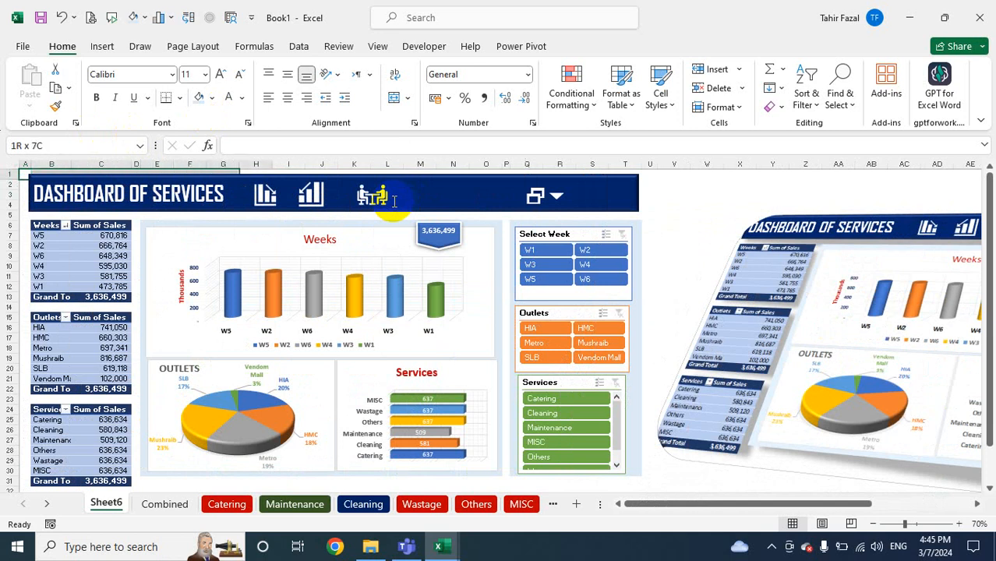
{"action": "key", "text": "shift+Right"}
{"action": "key", "text": "shift+Right"}
{"action": "key", "text": "shift+Right"}
{"action": "key", "text": "shift+Right"}
{"action": "key", "text": "shift+Right"}
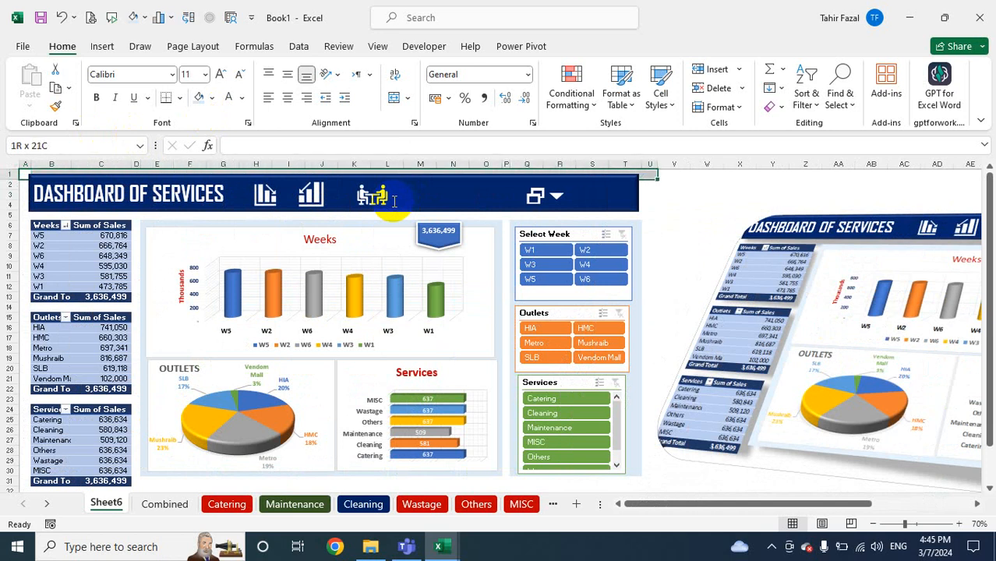
{"action": "key", "text": "shift+Down"}
{"action": "key", "text": "shift+Down"}
{"action": "key", "text": "shift+Down"}
{"action": "key", "text": "shift+Down"}
{"action": "key", "text": "shift+Down"}
{"action": "key", "text": "shift+Down"}
{"action": "key", "text": "shift+Down"}
{"action": "key", "text": "shift+Down"}
{"action": "key", "text": "shift+Down"}
{"action": "key", "text": "shift+Down"}
{"action": "key", "text": "shift+Down"}
{"action": "key", "text": "shift+Down"}
{"action": "key", "text": "shift+Down"}
{"action": "key", "text": "shift+Down"}
{"action": "key", "text": "shift+Down"}
{"action": "key", "text": "shift+Down"}
{"action": "key", "text": "shift+Down"}
{"action": "key", "text": "shift+Down"}
{"action": "key", "text": "shift+Down"}
{"action": "key", "text": "shift+Down"}
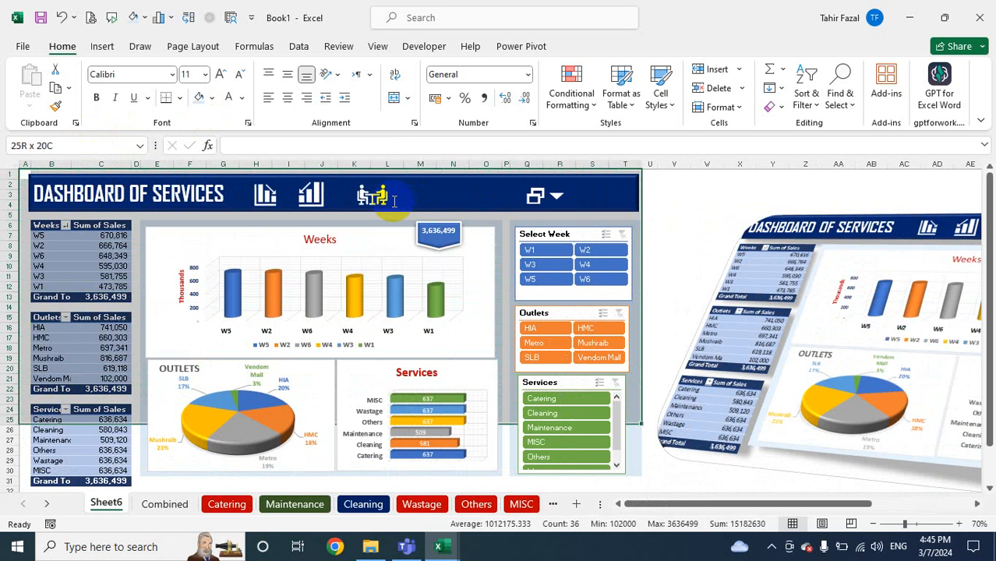
{"action": "key", "text": "shift+Up"}
{"action": "key", "text": "shift+Up"}
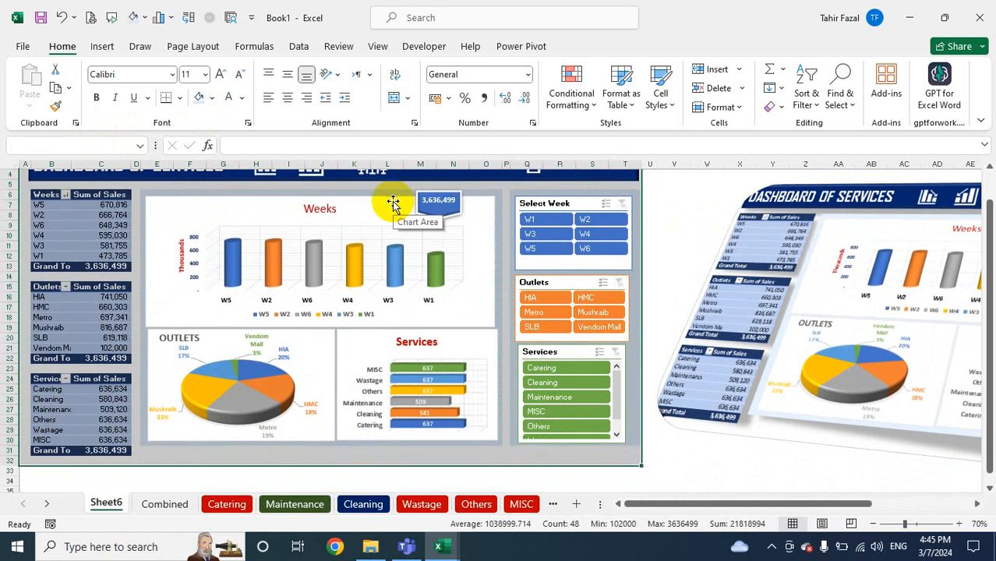
{"action": "key", "text": "ctrl+c"}
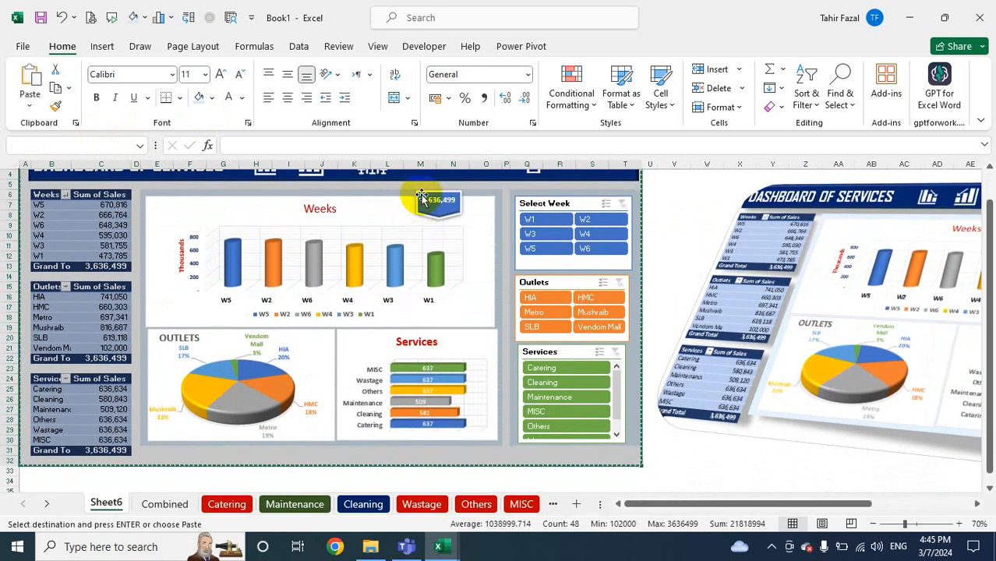
{"action": "key", "text": "super"}
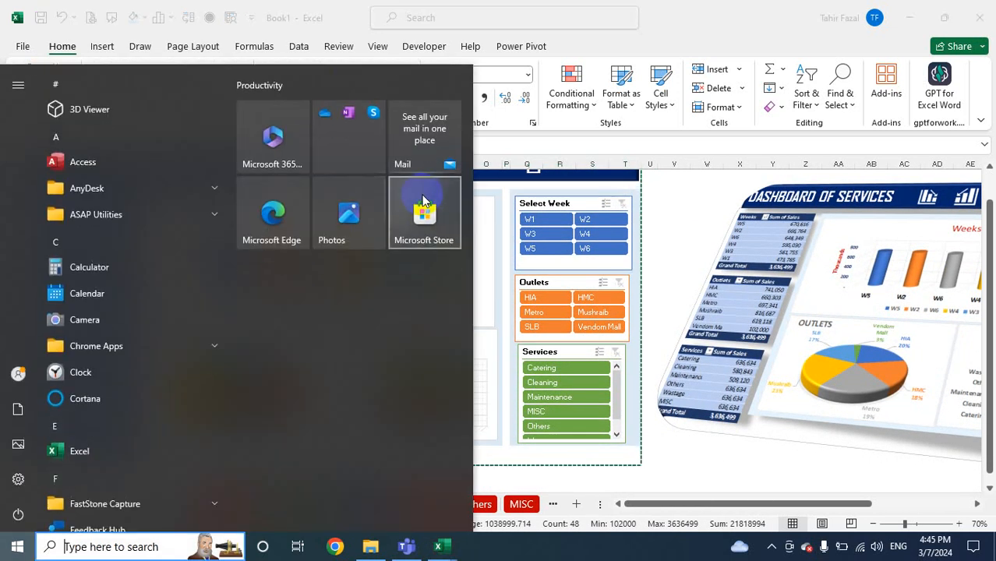
{"action": "type", "text": "pri"}
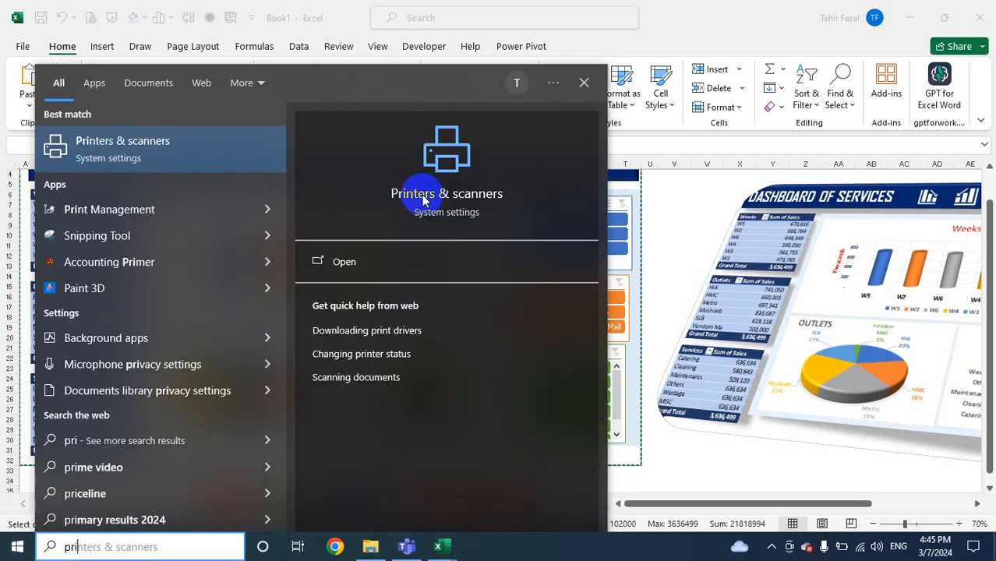
{"action": "key", "text": "Down"}
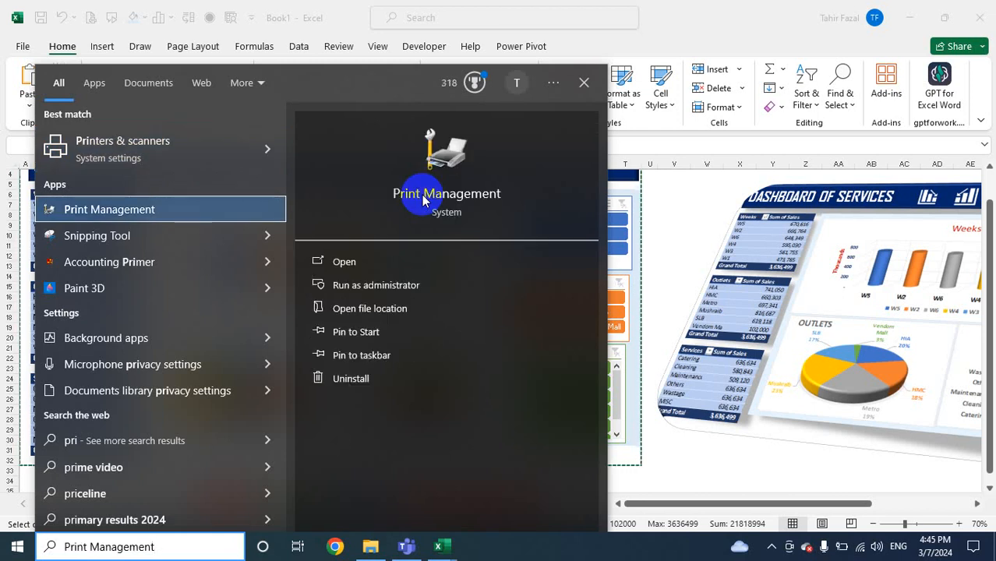
{"action": "left_click", "coordinate": [423, 200]}
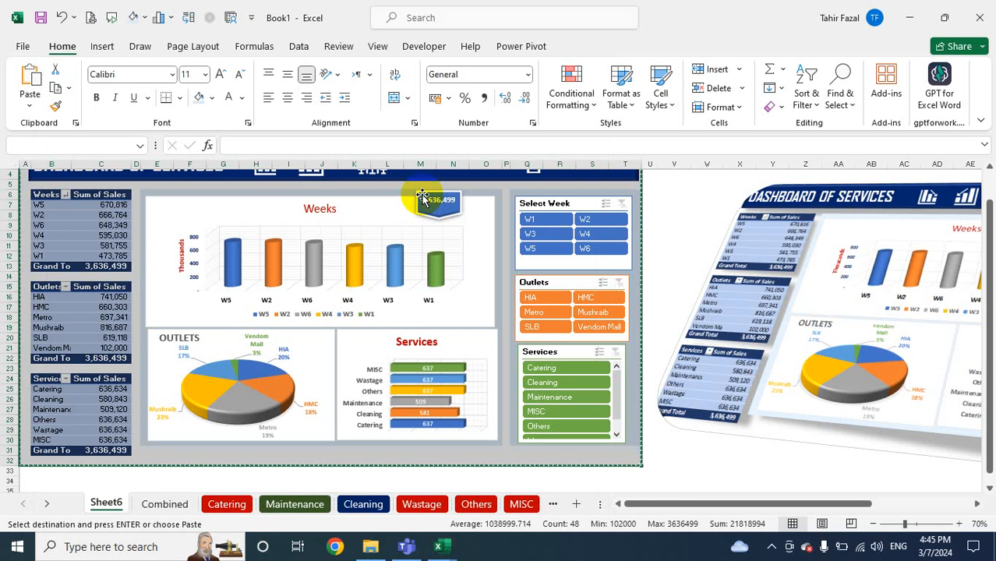
Search the installed apps for paint and open the Paint app
{"action": "key", "text": "super"}
{"action": "type", "text": "poin"}
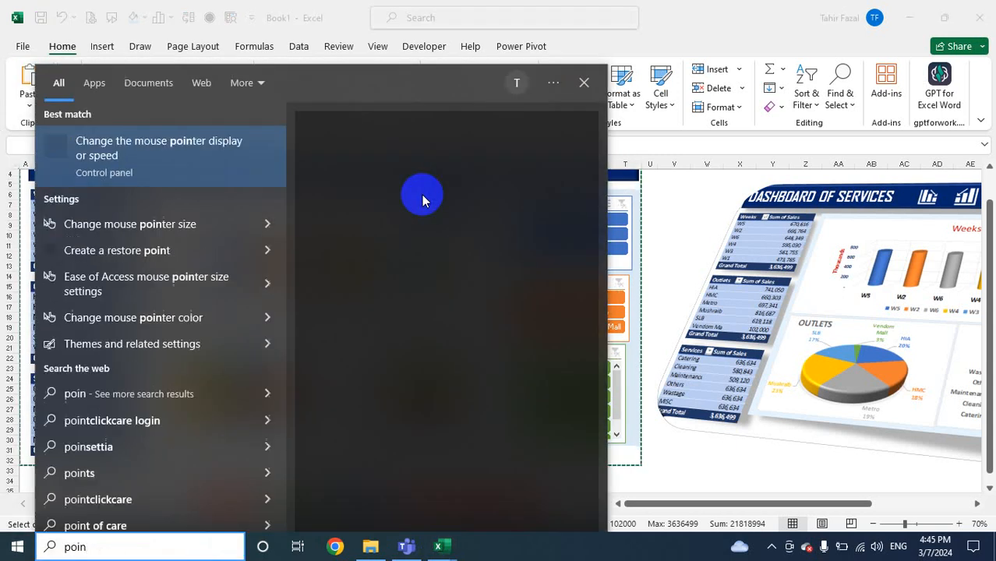
{"action": "key", "text": "BackSpace"}
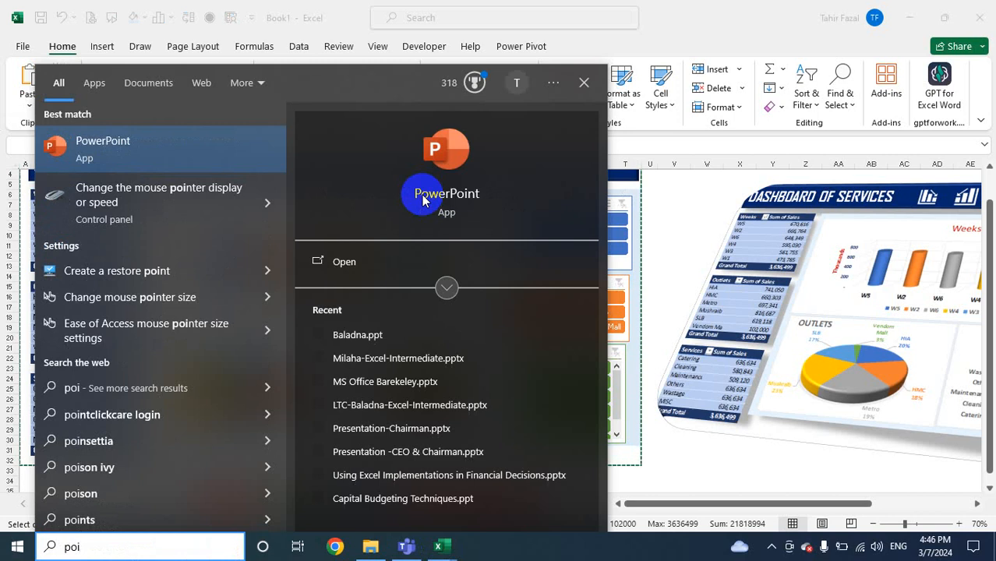
{"action": "key", "text": "BackSpace"}
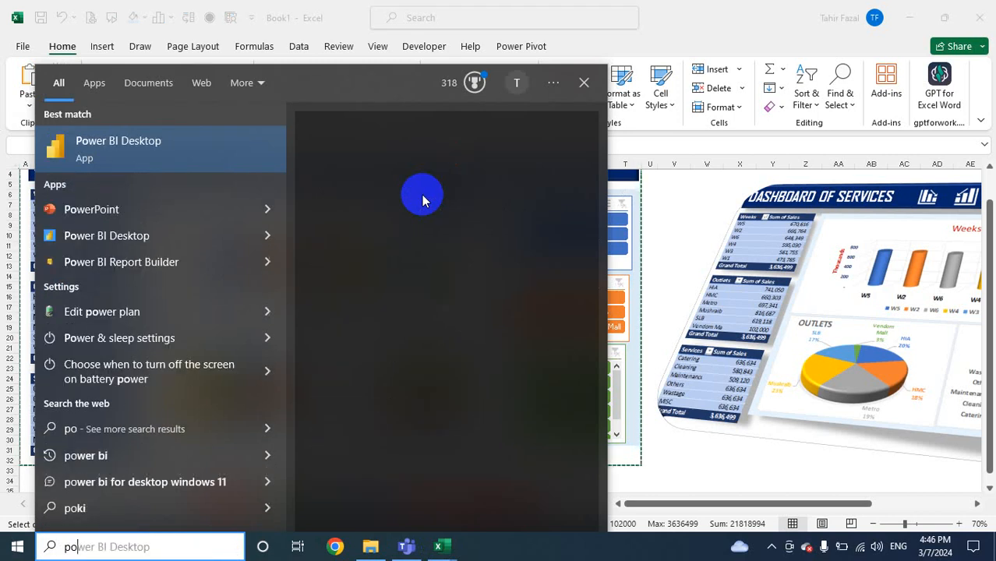
{"action": "type", "text": "pa"}
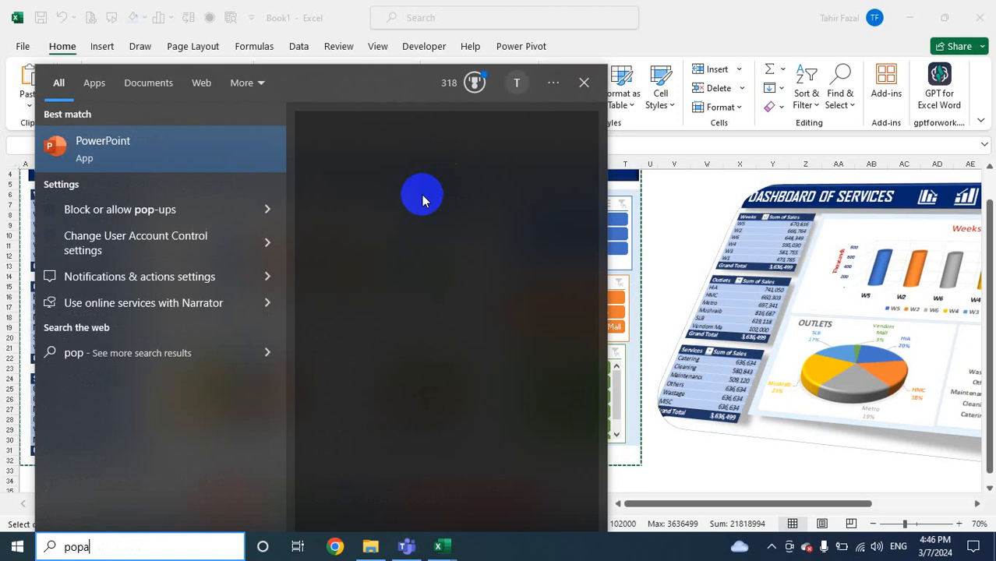
{"action": "type", "text": "int"}
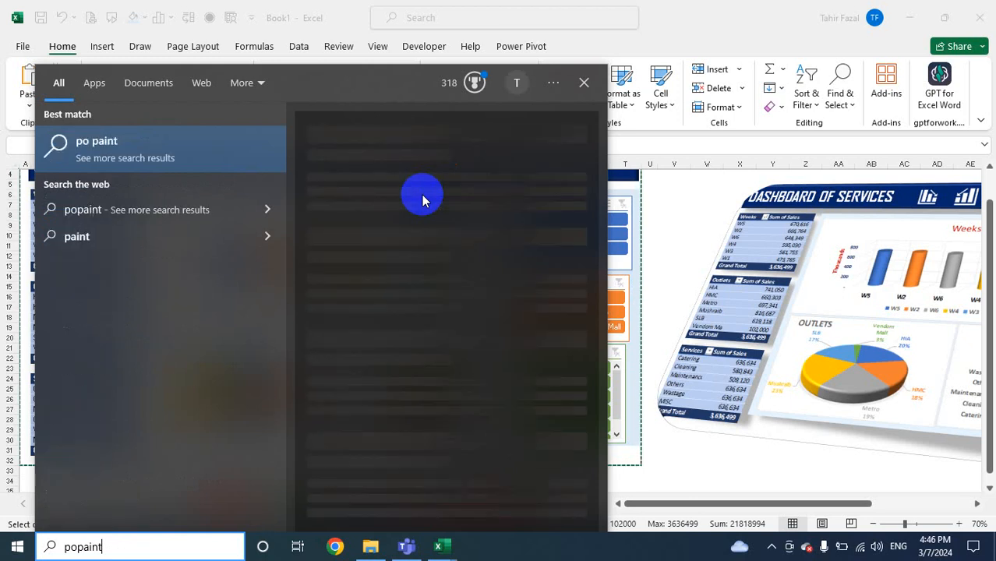
{"action": "key", "text": "BackSpace"}
{"action": "key", "text": "BackSpace"}
{"action": "key", "text": "BackSpace"}
{"action": "key", "text": "BackSpace"}
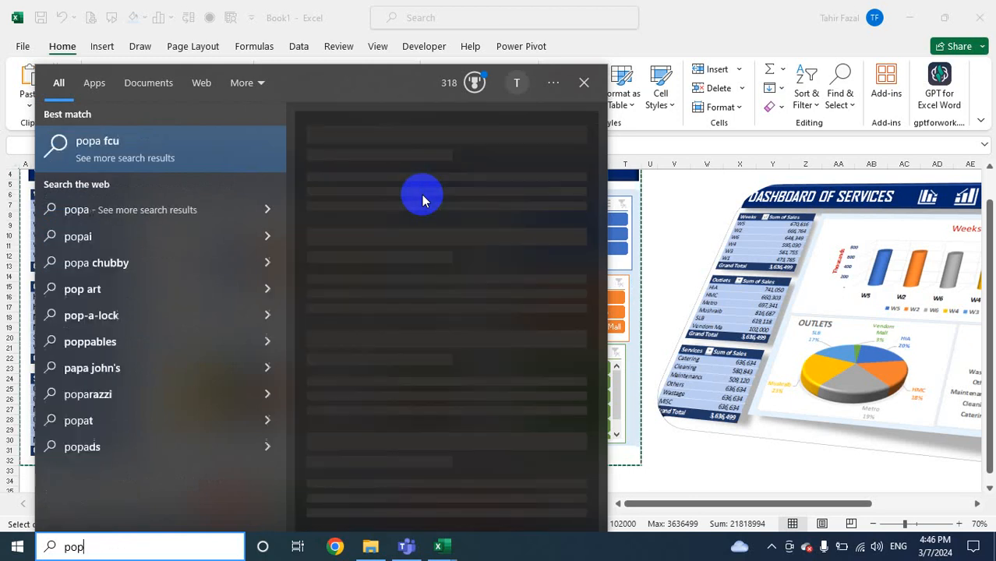
{"action": "key", "text": "BackSpace"}
{"action": "key", "text": "BackSpace"}
{"action": "key", "text": "BackSpace"}
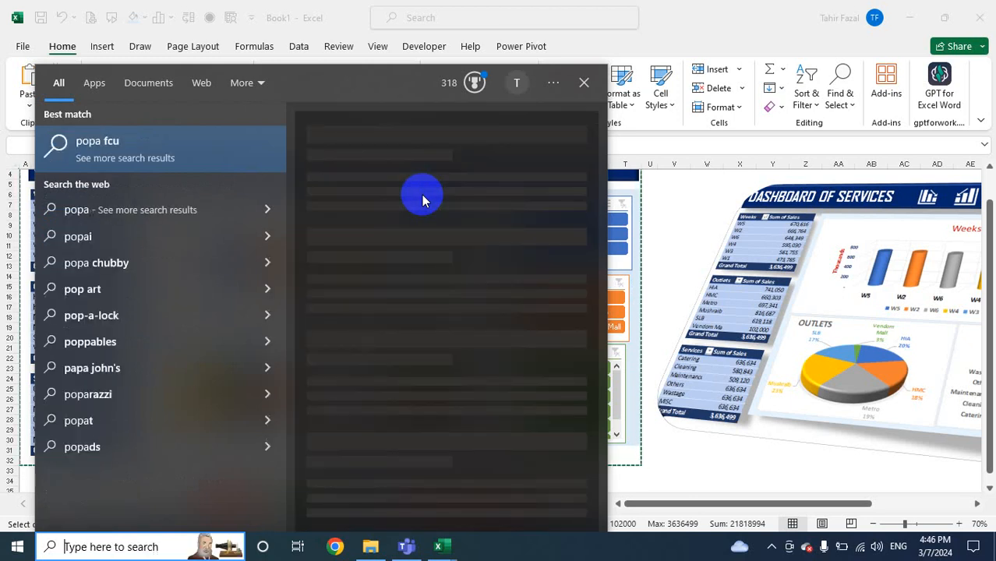
{"action": "type", "text": "paint"}
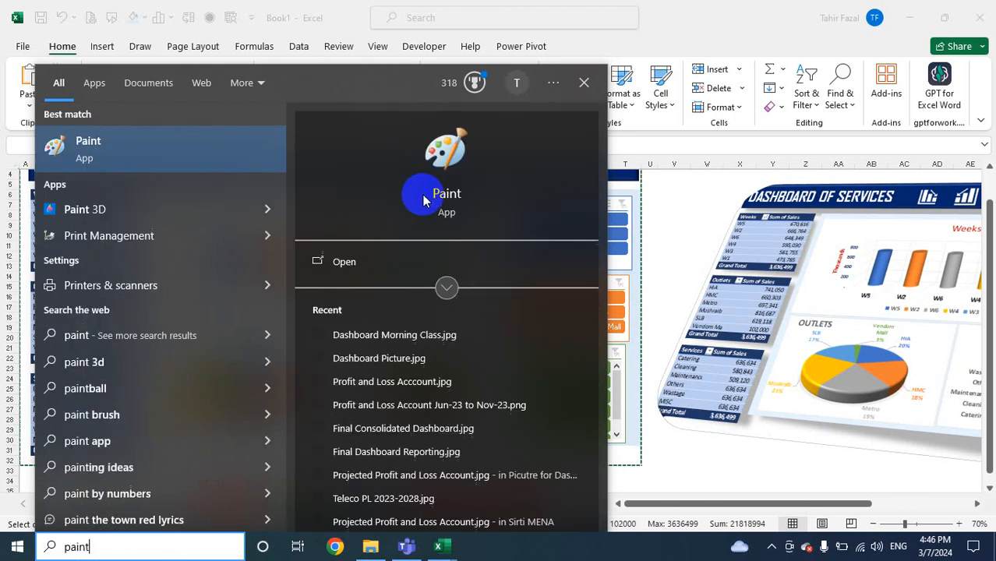
{"action": "left_click", "coordinate": [154, 138]}
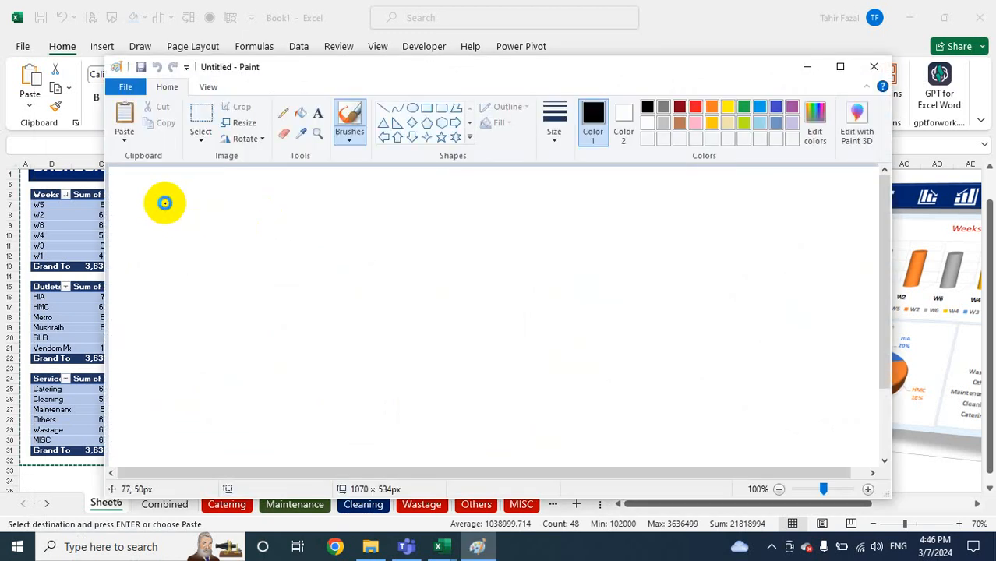
Paste the copied dashboard onto the blank Paint canvas and maximize the window
{"action": "left_click", "coordinate": [164, 203]}
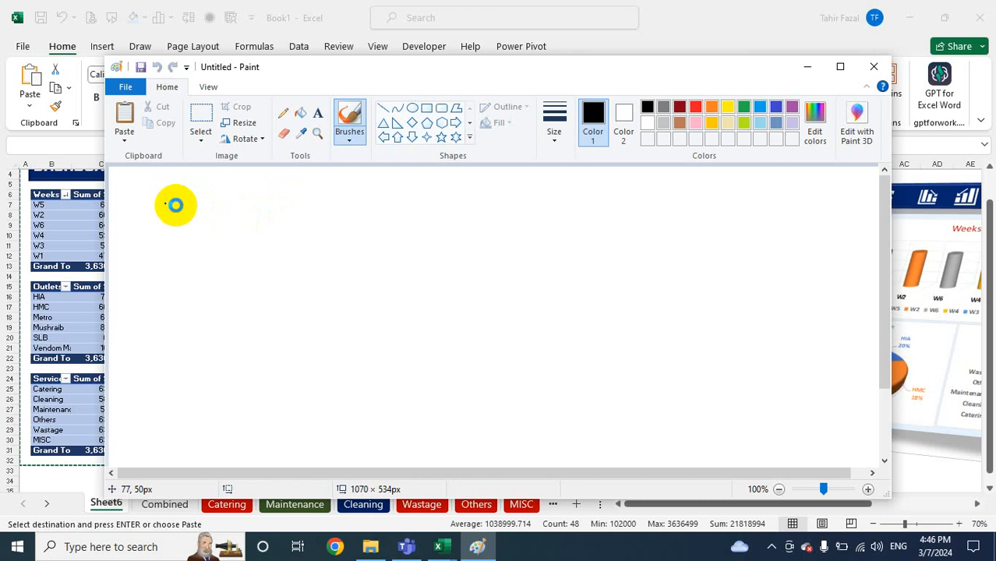
{"action": "key", "text": "ctrl+v"}
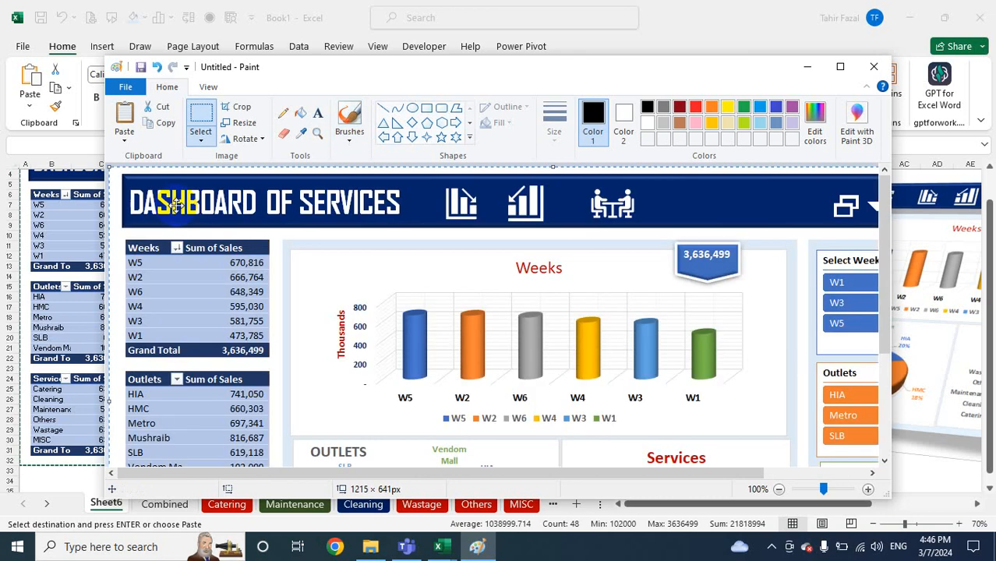
{"action": "left_click", "coordinate": [839, 68]}
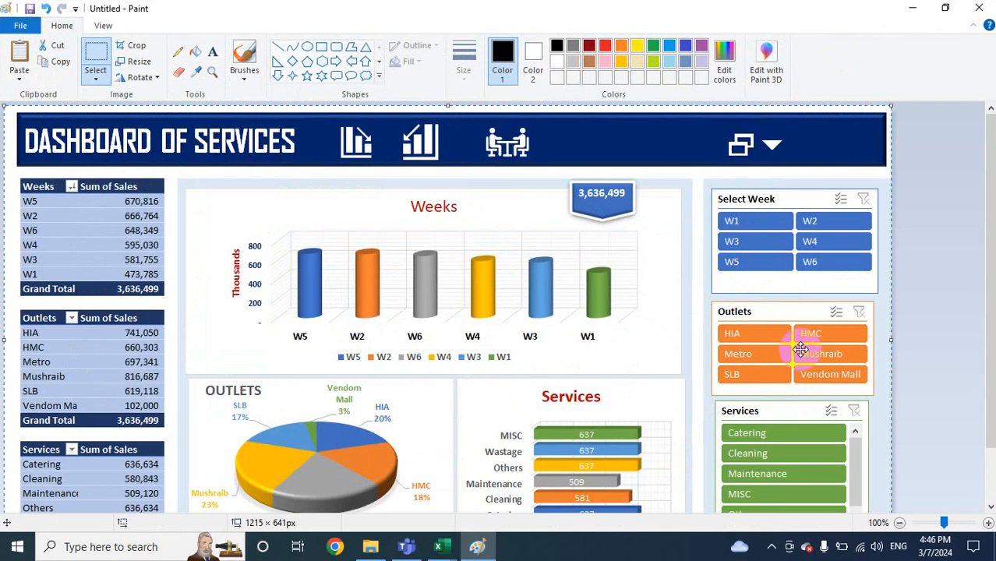
{"action": "scroll", "coordinate": [688, 315], "scroll_direction": "down", "scroll_amount": 2}
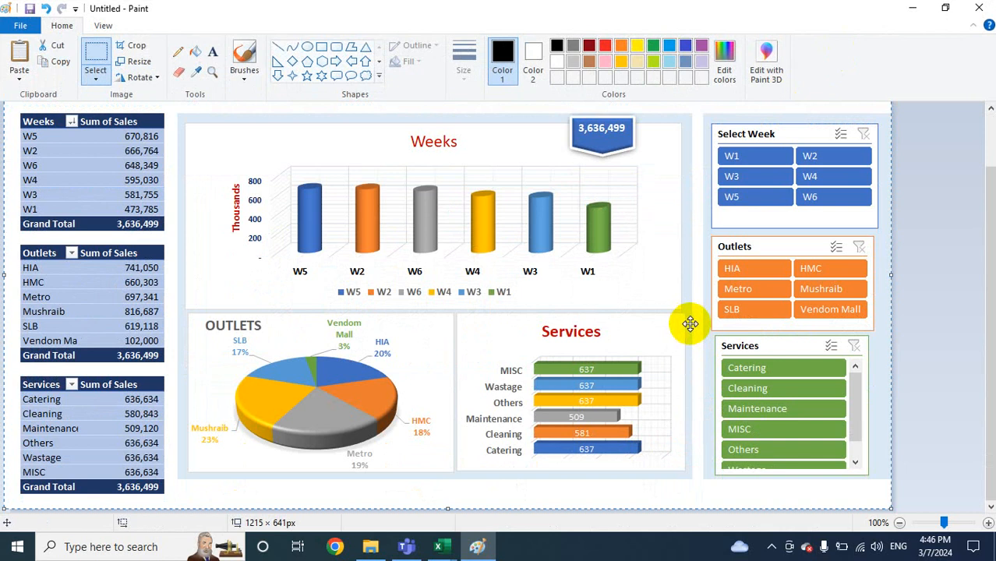
Reduce the pasted dashboard picture's height slightly and resize the canvas to about 1218 × 612 px to trim the empty strip below it
{"action": "left_click_drag", "start_coordinate": [890, 507], "coordinate": [892, 487]}
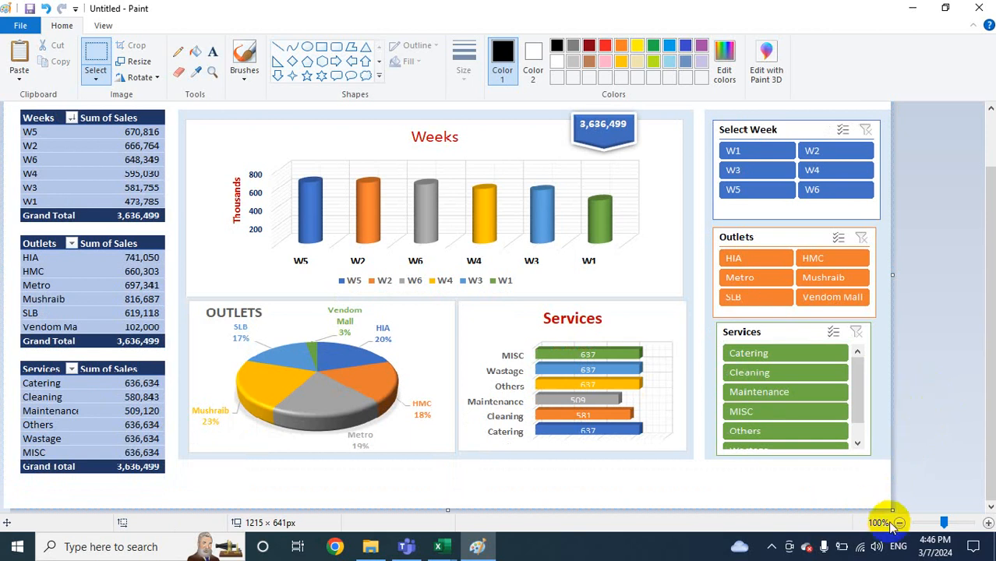
{"action": "left_click_drag", "start_coordinate": [891, 509], "coordinate": [892, 488]}
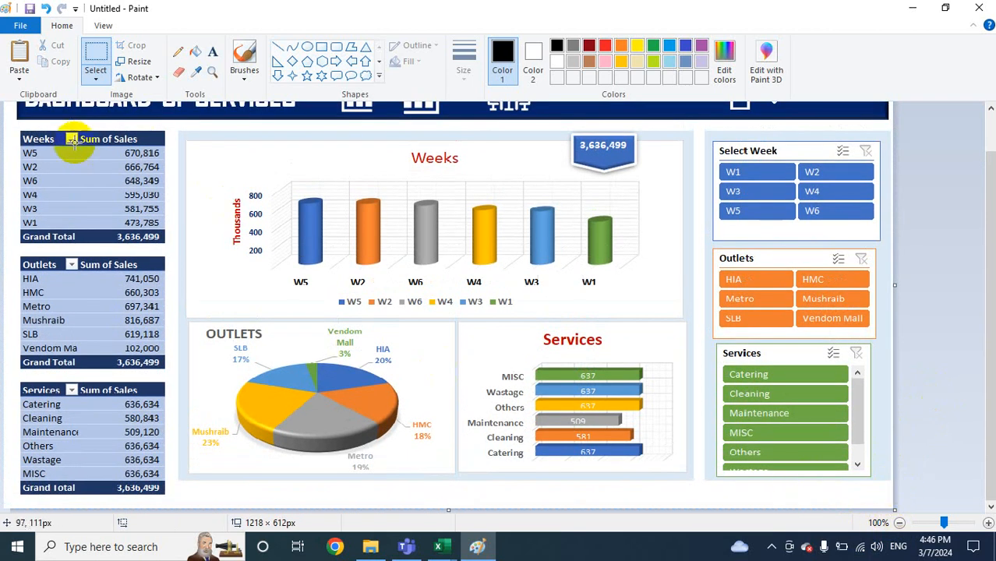
{"action": "scroll", "coordinate": [73, 137], "scroll_direction": "up", "scroll_amount": 2}
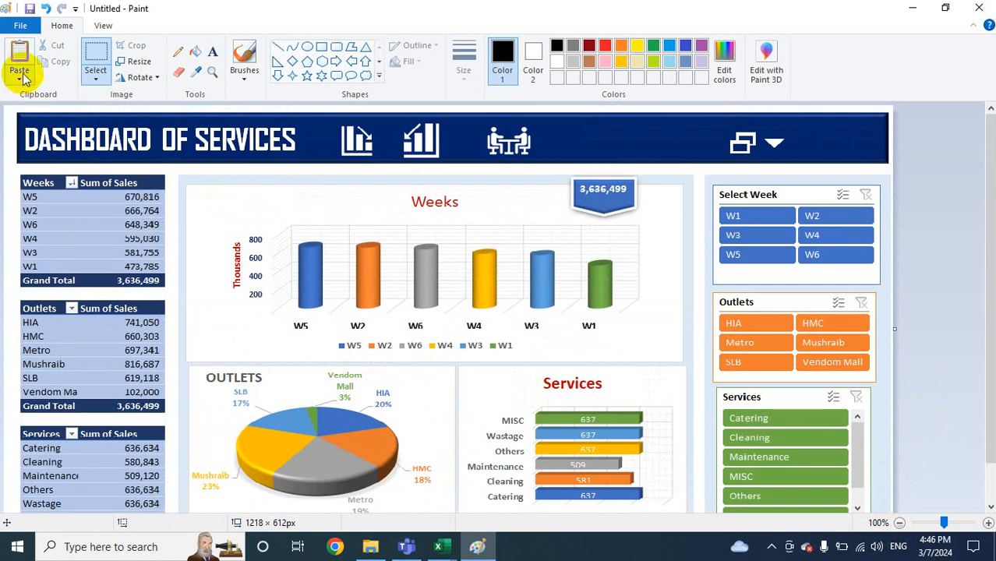
Start saving the picture as a JPEG and choose the Video Tutorial on MS Excel folder on the Desktop as its location
{"action": "left_click", "coordinate": [25, 26]}
{"action": "mouse_move", "coordinate": [70, 145]}
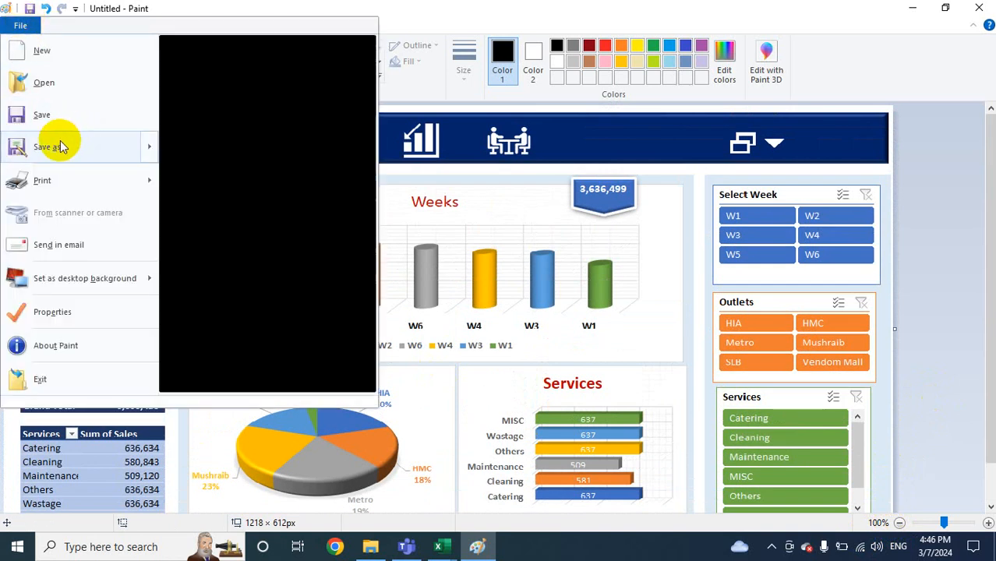
{"action": "left_click", "coordinate": [261, 109]}
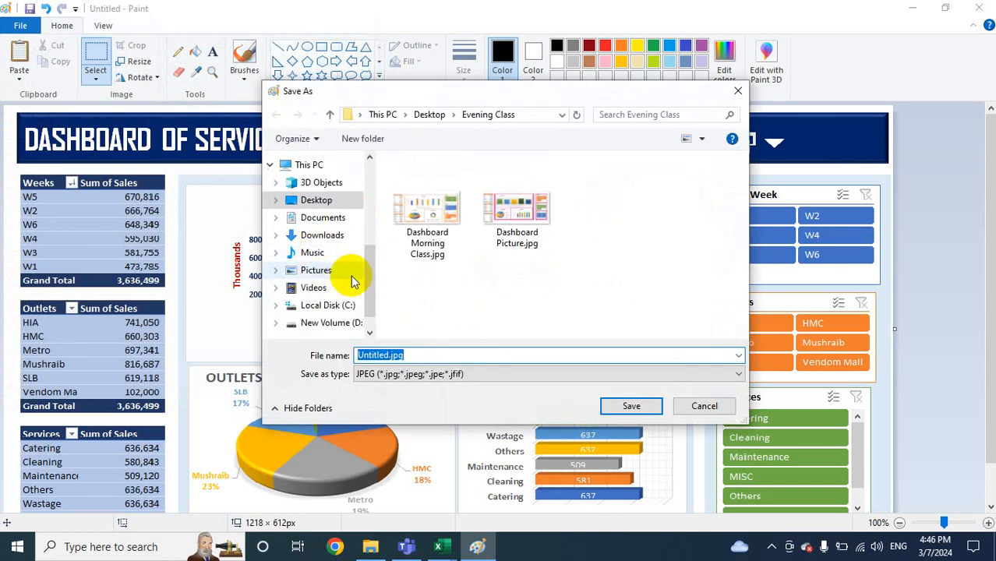
{"action": "left_click", "coordinate": [331, 219]}
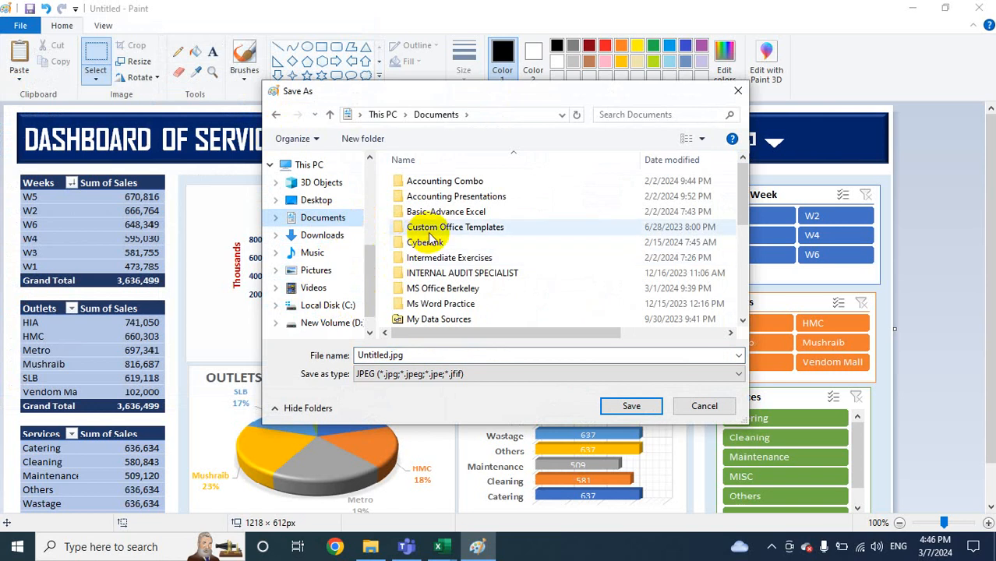
{"action": "left_click", "coordinate": [316, 200]}
{"action": "left_click", "coordinate": [434, 213]}
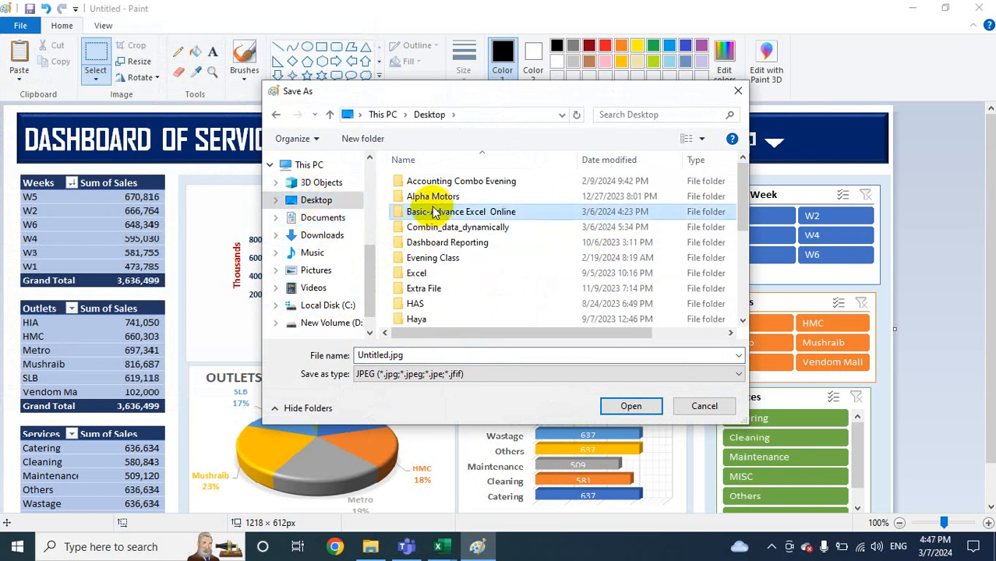
{"action": "key", "text": "v"}
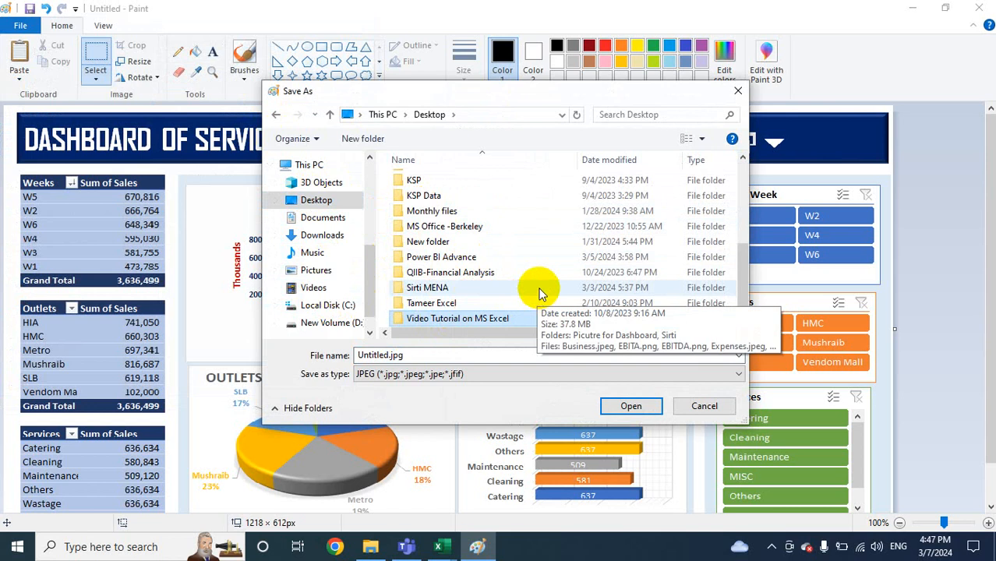
{"action": "double_click", "coordinate": [460, 320]}
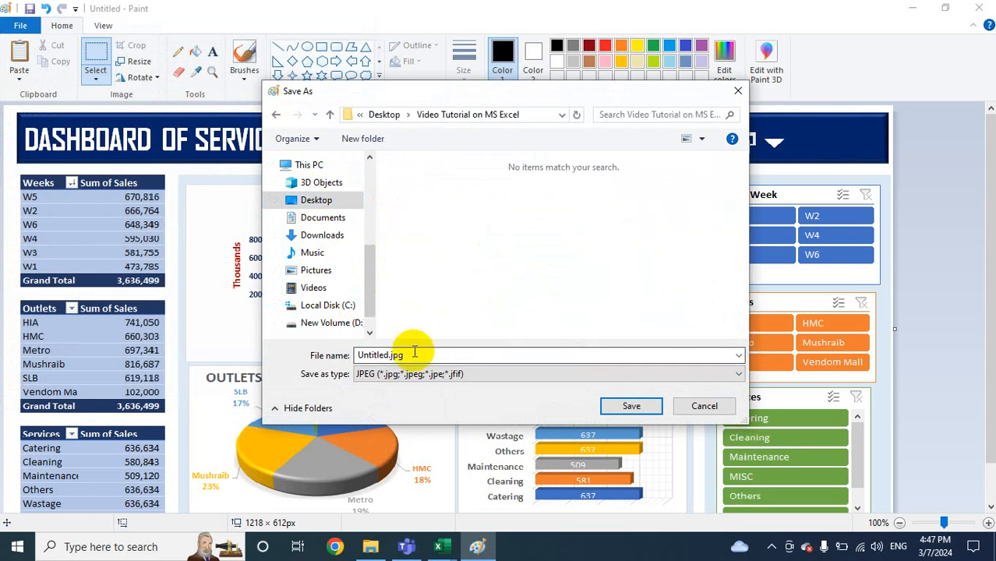
Name the picture file Dashboard and save it
{"action": "type", "text": "Dash bo"}
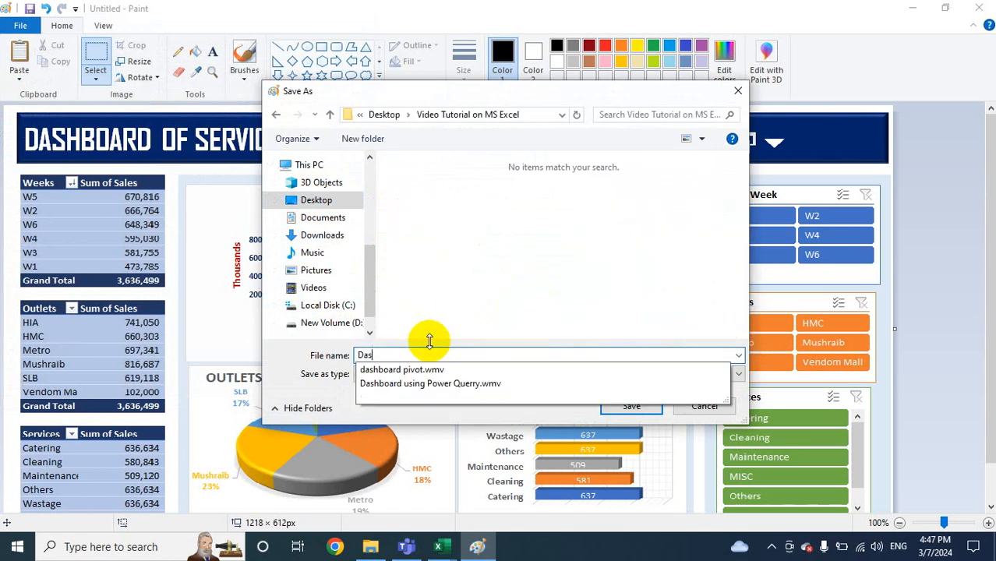
{"action": "key", "text": "BackSpace"}
{"action": "key", "text": "BackSpace"}
{"action": "key", "text": "BackSpace"}
{"action": "type", "text": "board"}
{"action": "key", "text": "Return"}
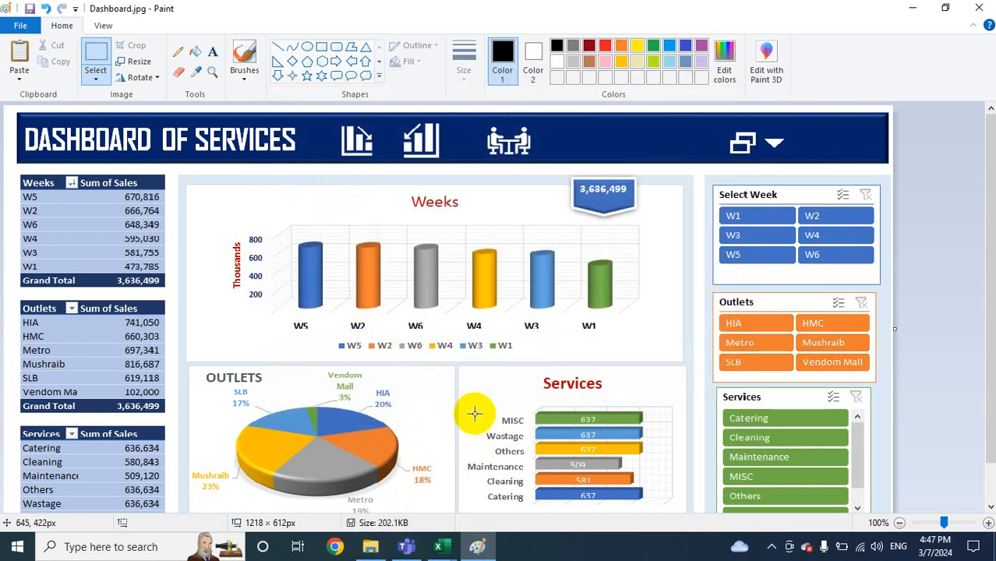
Open PowerPoint with a blank presentation in a maximized window and delete the title and subtitle placeholders from the first slide
{"action": "key", "text": "super"}
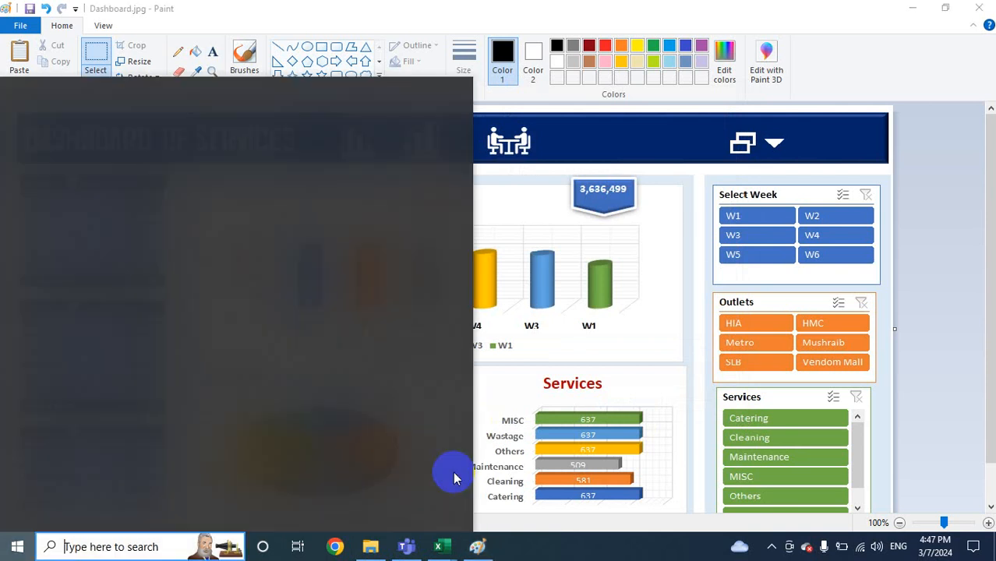
{"action": "type", "text": "power"}
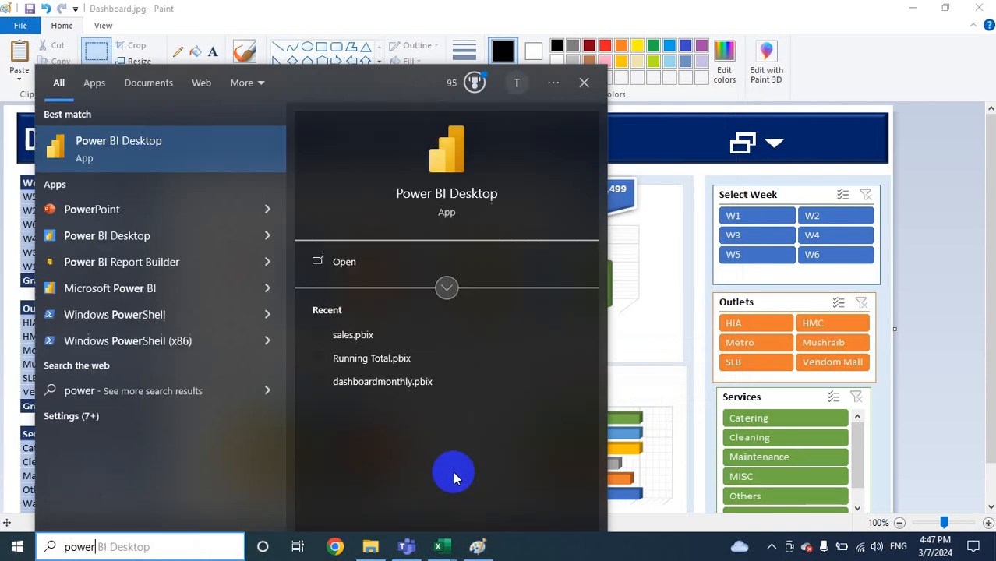
{"action": "left_click", "coordinate": [114, 206]}
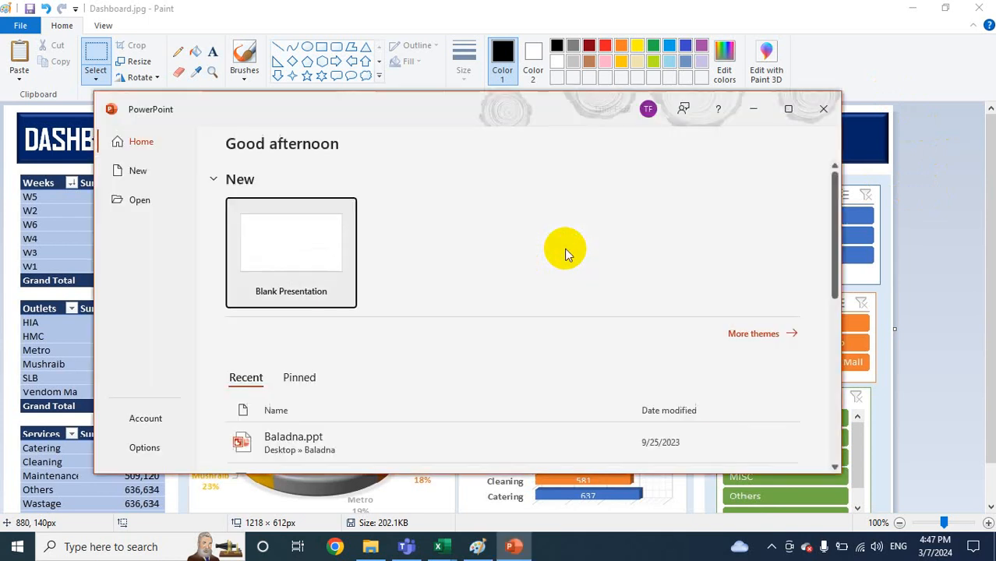
{"action": "left_click", "coordinate": [283, 234]}
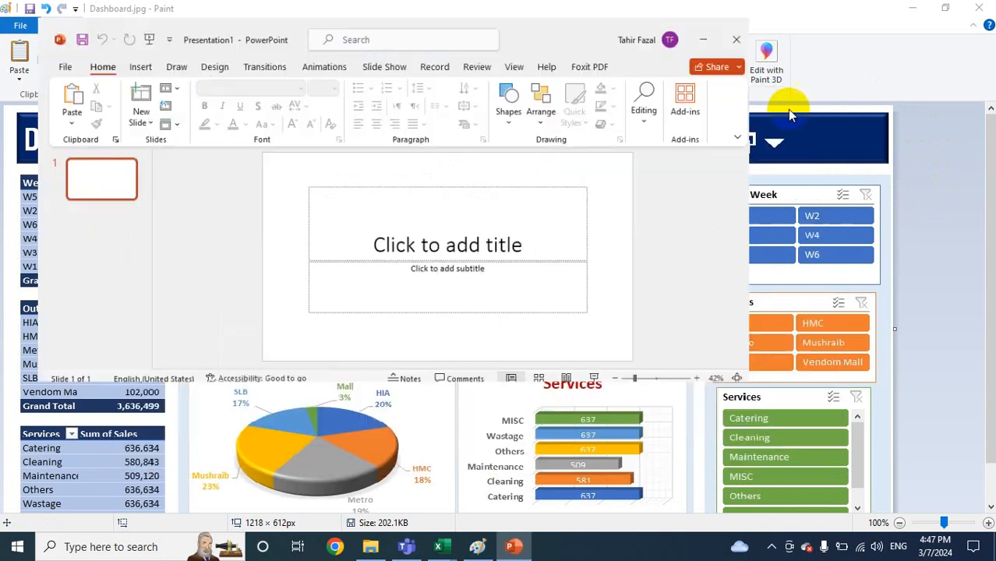
{"action": "left_click", "coordinate": [787, 109]}
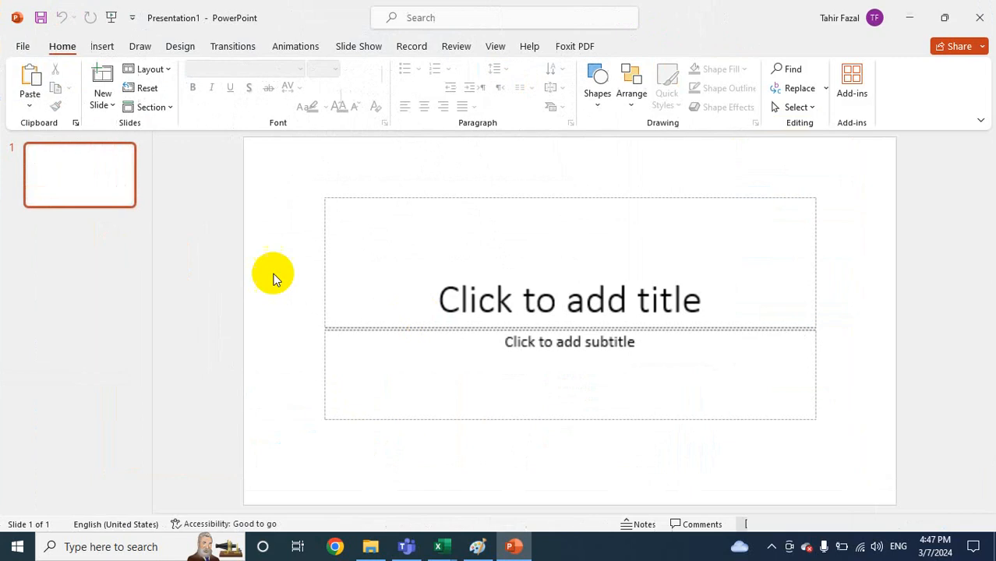
{"action": "left_click_drag", "start_coordinate": [280, 165], "coordinate": [807, 423]}
{"action": "key", "text": "Delete"}
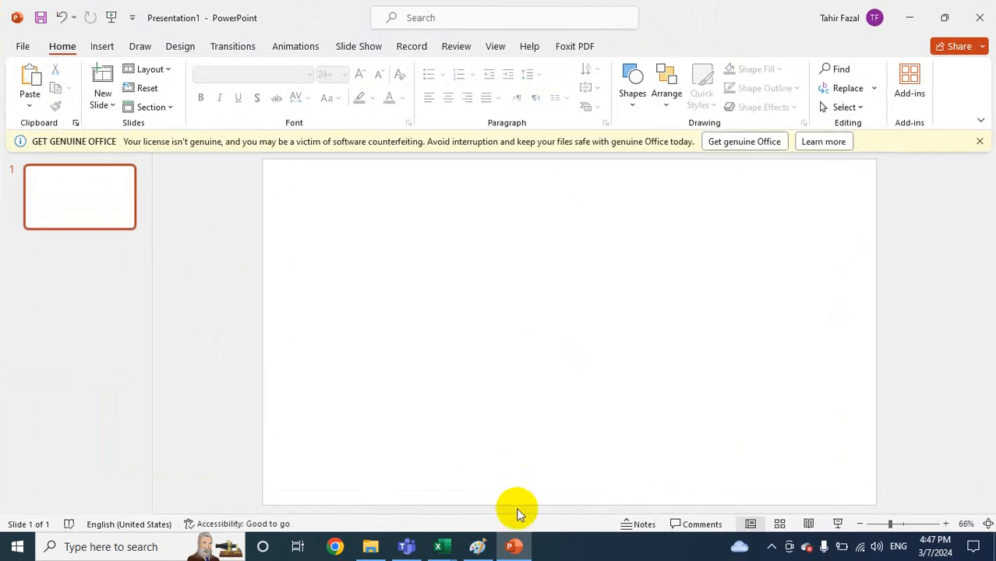
Switch to the Book1 workbook in Excel to check the copied dashboard range on Sheet6, and return to the PowerPoint presentation
{"action": "left_click", "coordinate": [444, 547]}
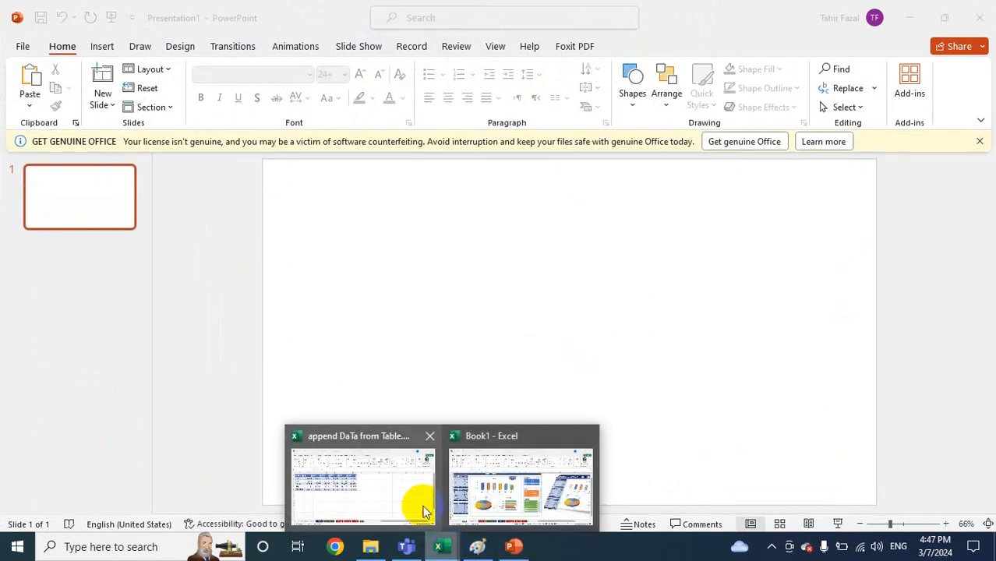
{"action": "left_click", "coordinate": [422, 507]}
{"action": "left_click", "coordinate": [532, 483]}
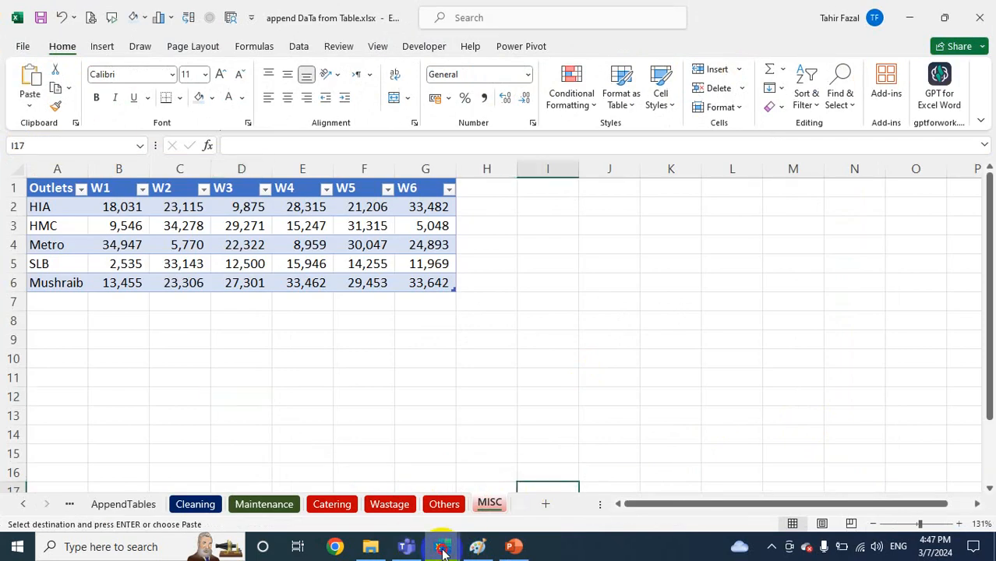
{"action": "left_click", "coordinate": [440, 546]}
{"action": "left_click", "coordinate": [475, 514]}
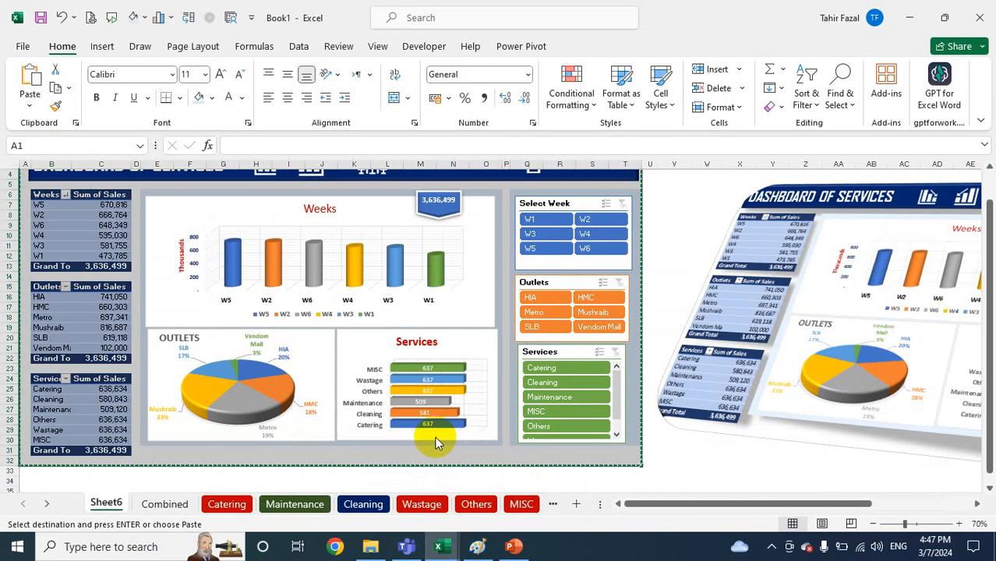
{"action": "left_click", "coordinate": [513, 546]}
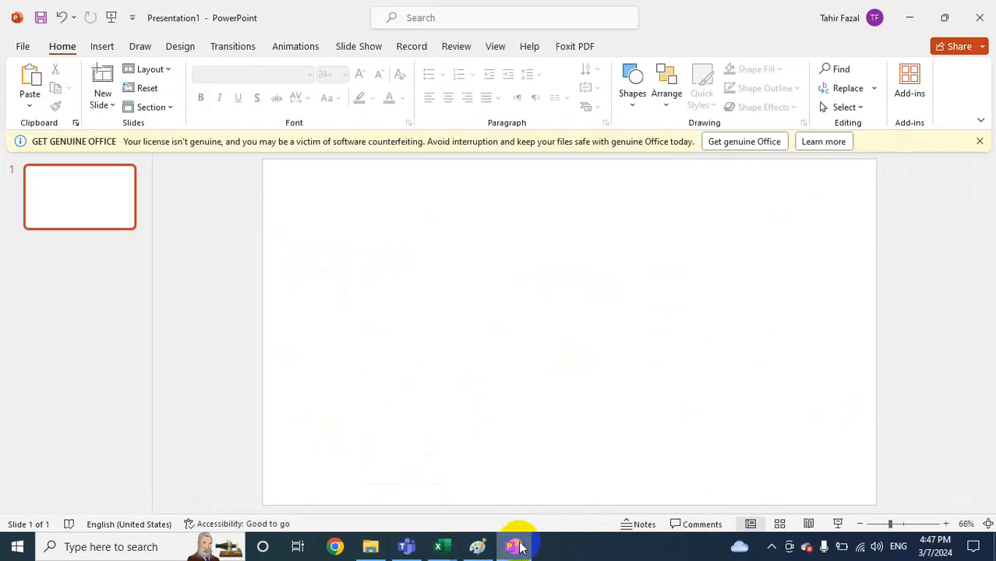
Paste the copied dashboard onto the empty slide with Paste Special as a linked Microsoft Excel Worksheet Object
{"action": "left_click", "coordinate": [28, 105]}
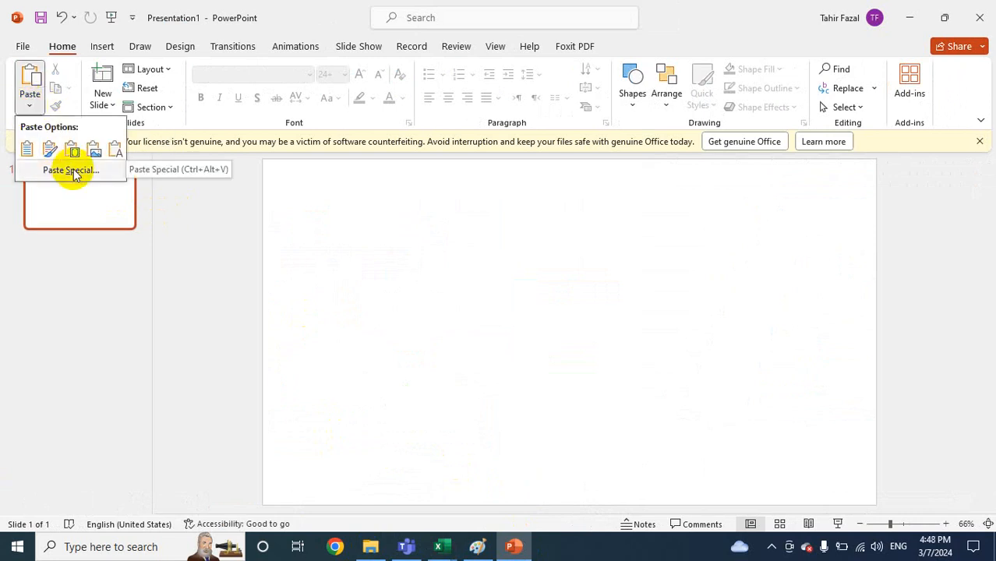
{"action": "left_click", "coordinate": [72, 170]}
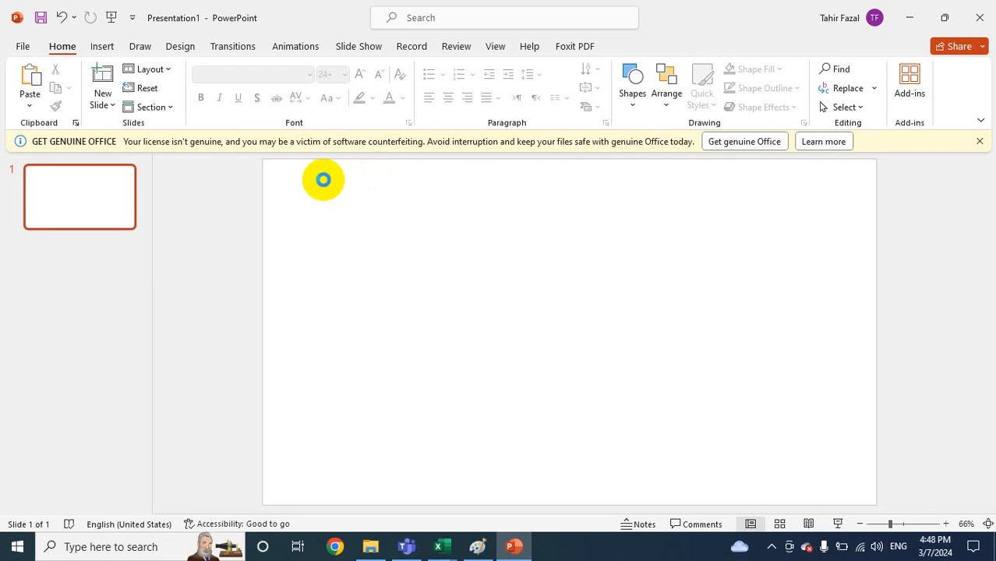
{"action": "key", "text": "ctrl+alt+v"}
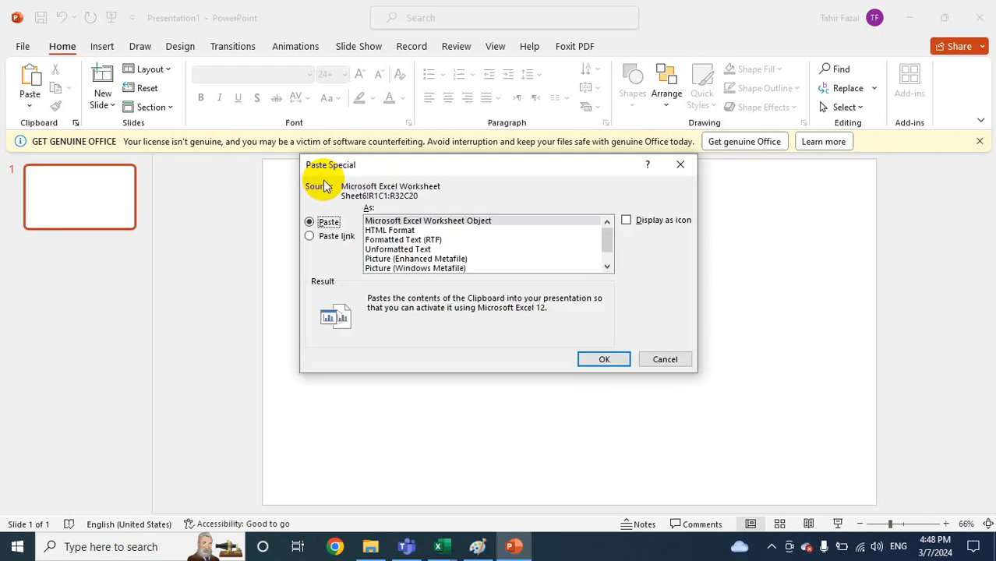
{"action": "left_click", "coordinate": [325, 236]}
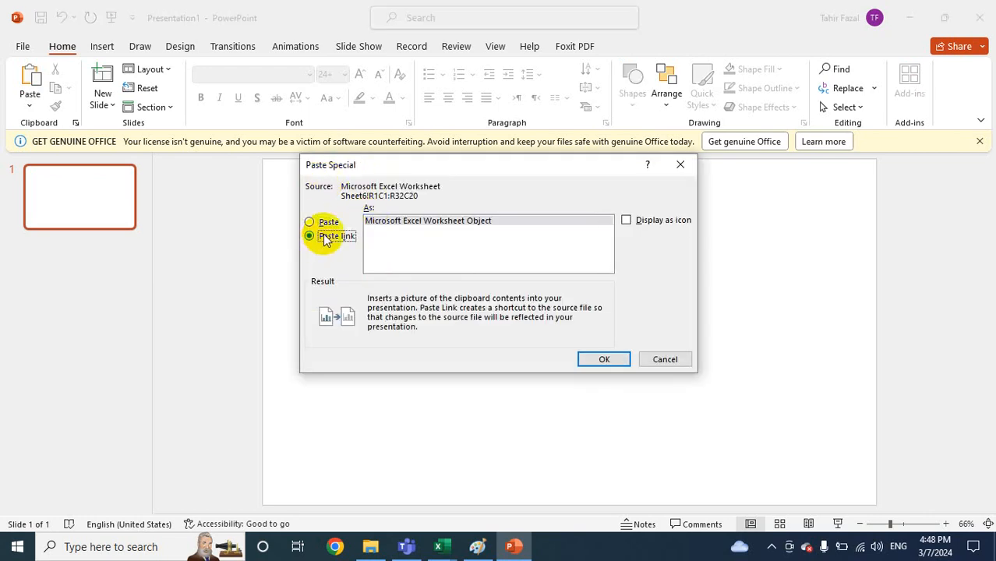
{"action": "left_click", "coordinate": [440, 221]}
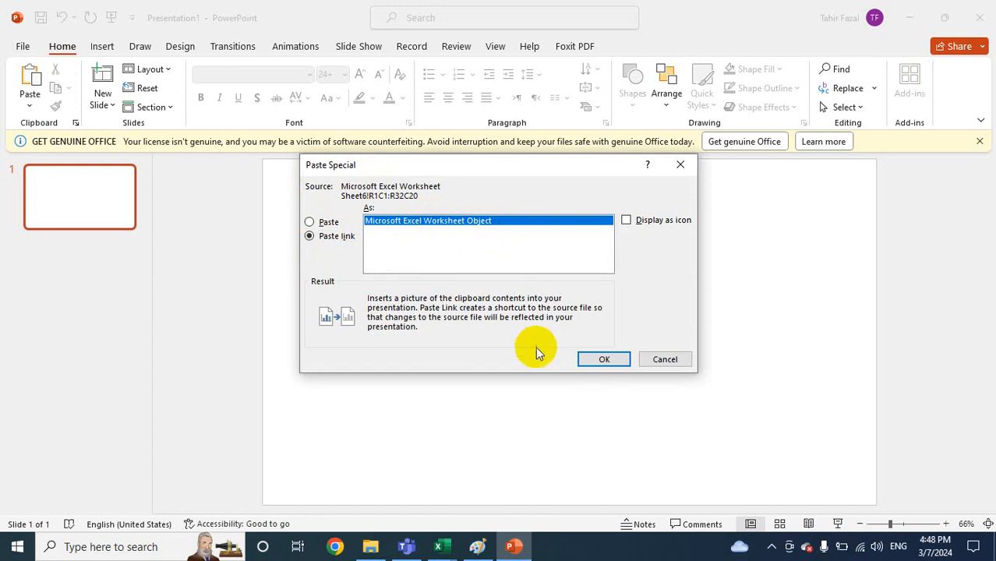
{"action": "left_click", "coordinate": [604, 358]}
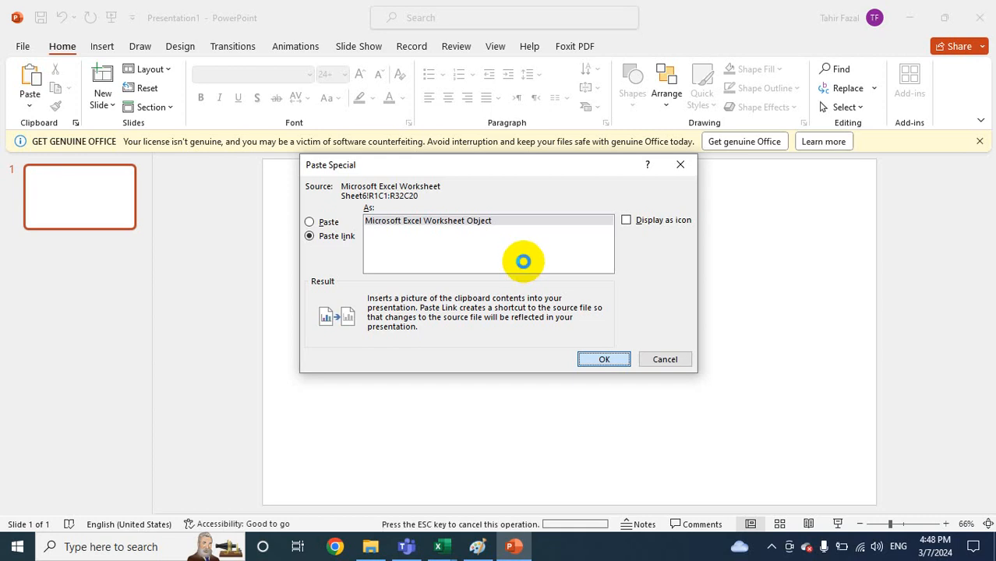
{"action": "left_click", "coordinate": [602, 359]}
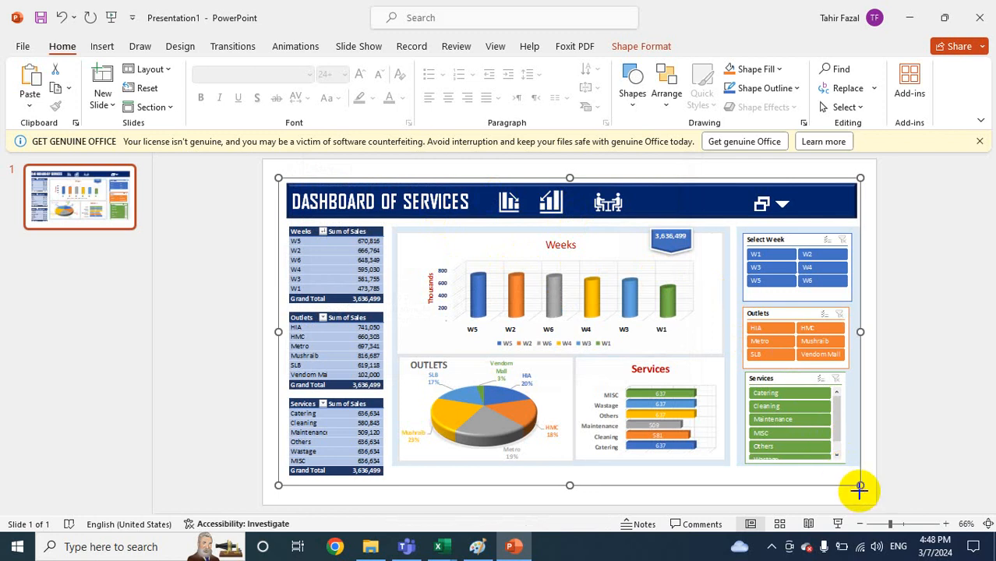
Enlarge the linked dashboard object to span the full slide width and show the slide as a full-screen slide show
{"action": "left_click_drag", "start_coordinate": [859, 487], "coordinate": [872, 492]}
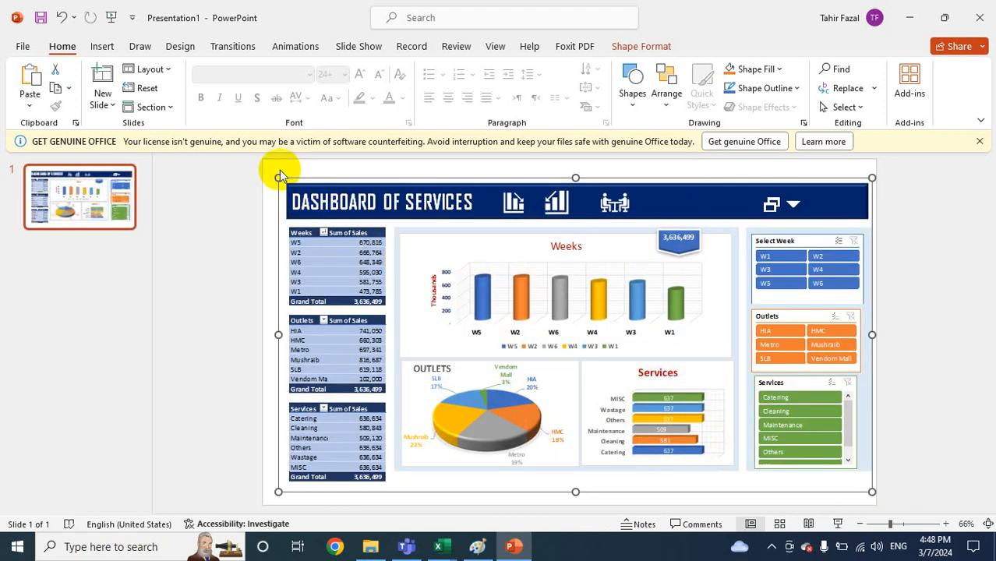
{"action": "left_click_drag", "start_coordinate": [278, 177], "coordinate": [257, 167]}
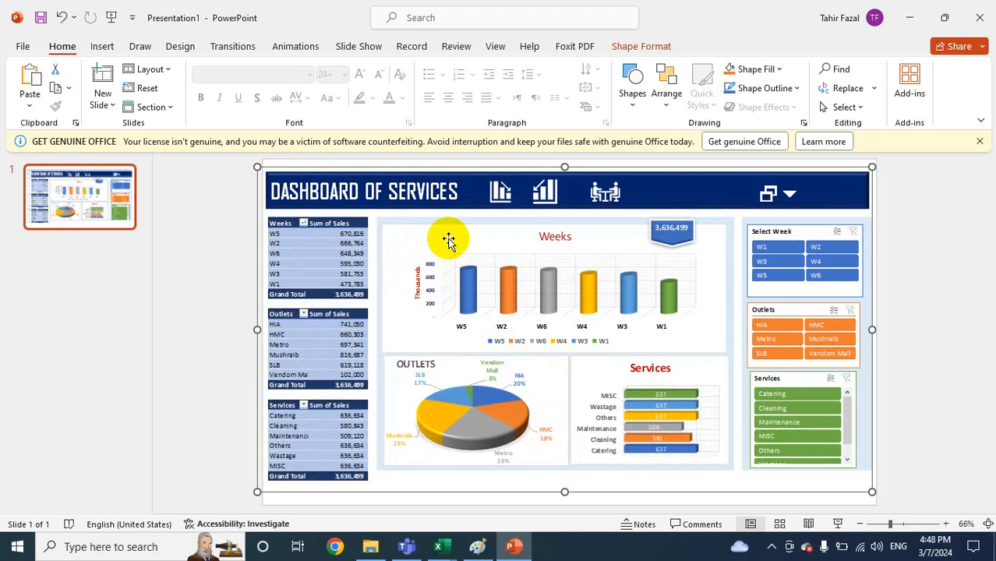
{"action": "left_click", "coordinate": [837, 524]}
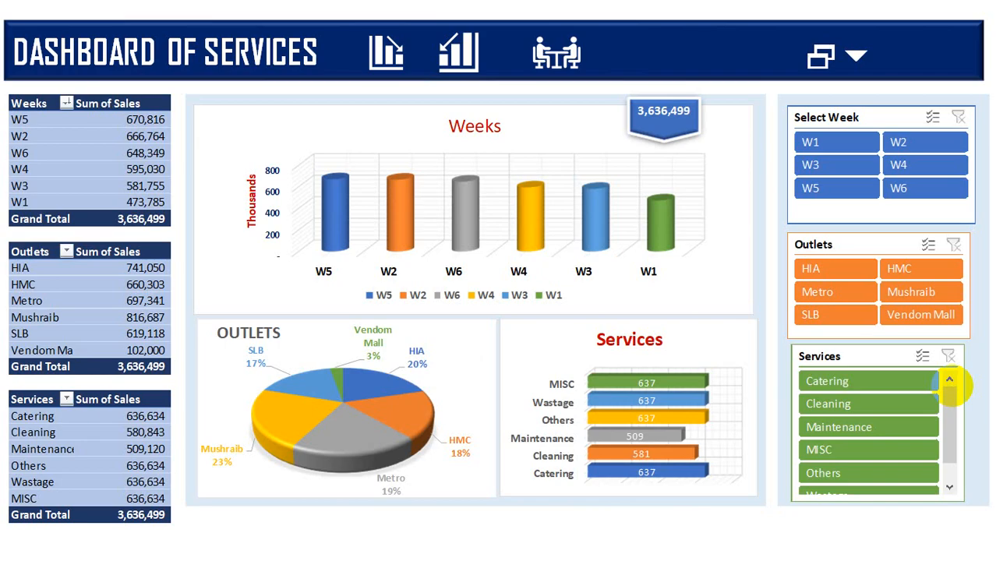